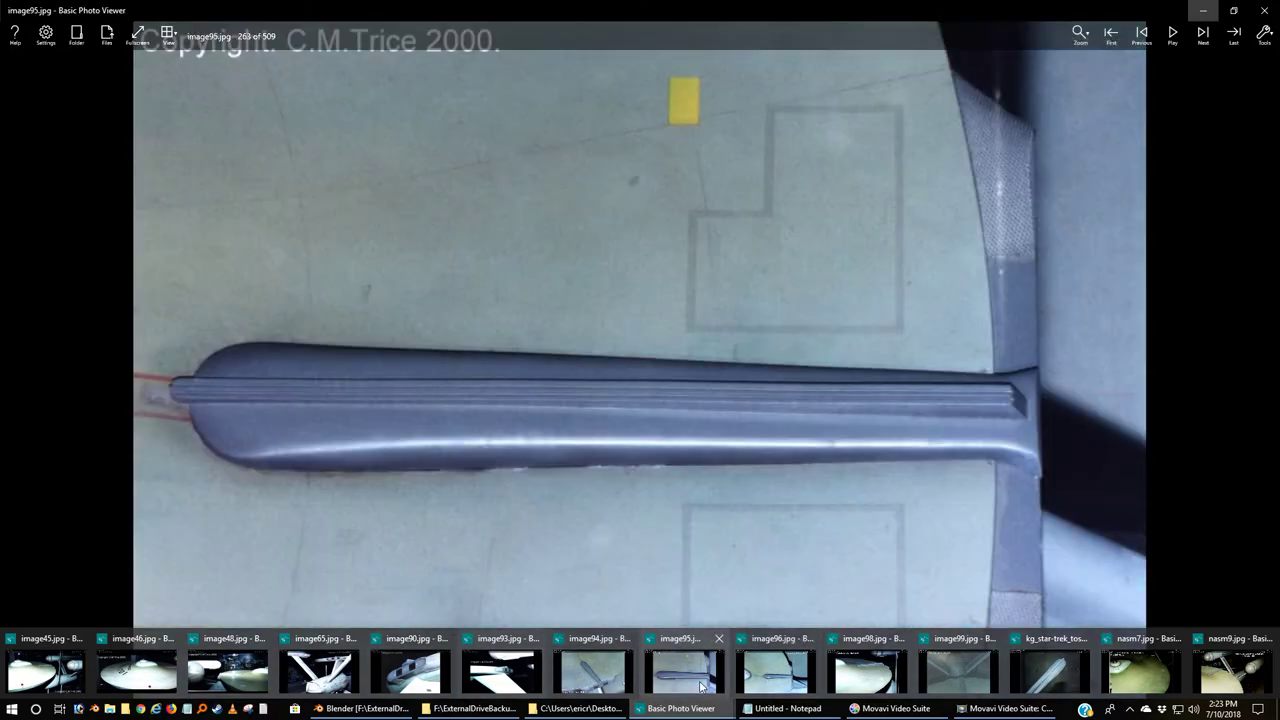
Examine the open studio-model reference photos, from image95.jpg through nasm9.jpg, for the shape of the long raised fairing on the saucer's rear.
{"action": "left_click", "coordinate": [688, 670]}
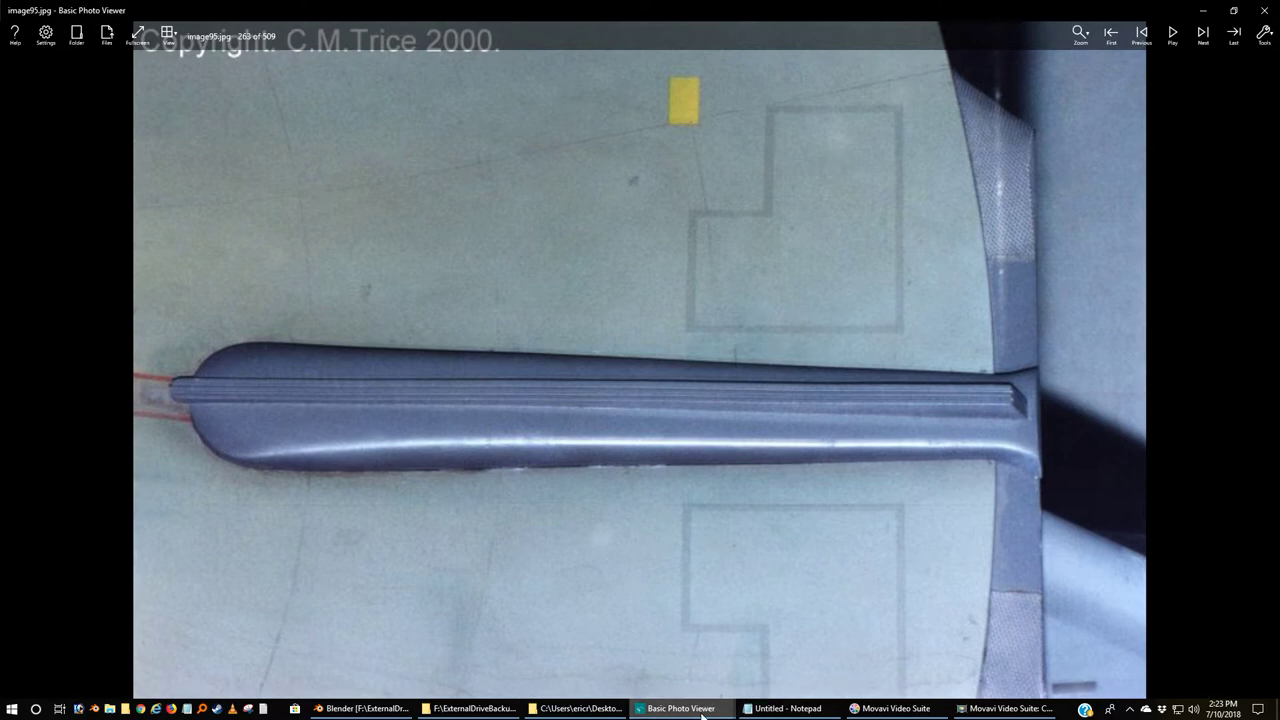
{"action": "mouse_move", "coordinate": [703, 714]}
{"action": "mouse_move", "coordinate": [782, 682]}
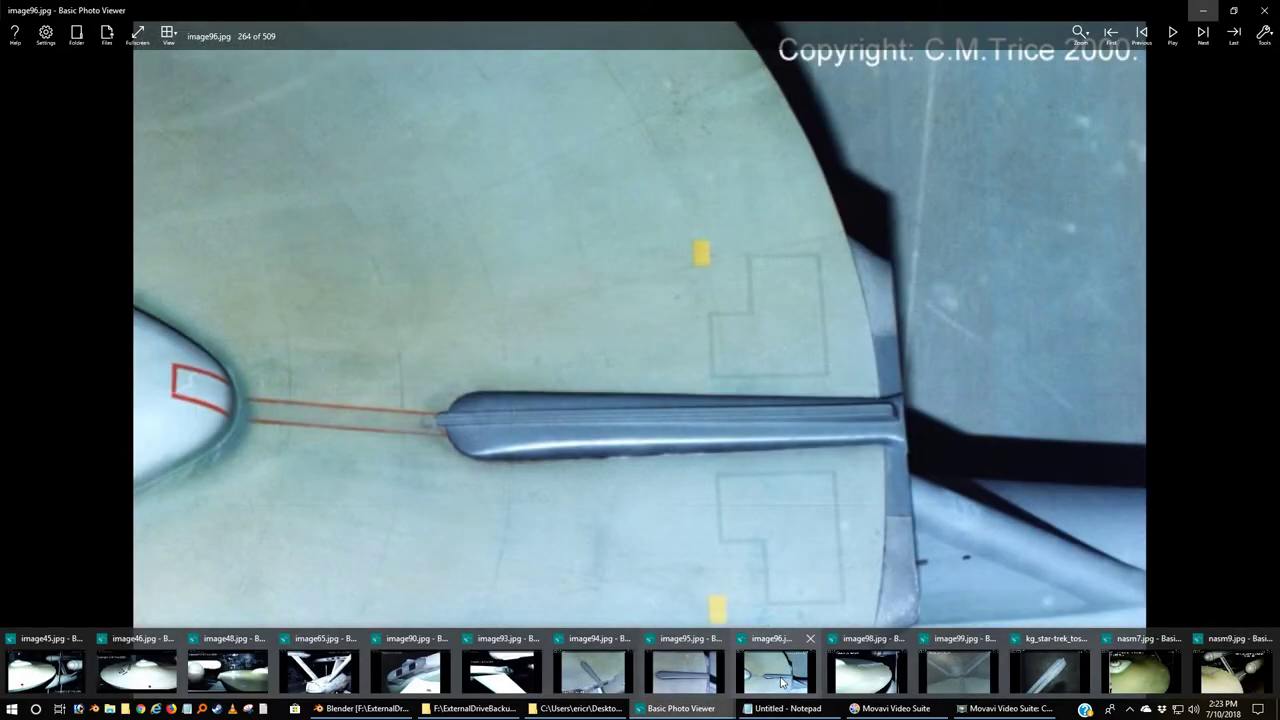
{"action": "mouse_move", "coordinate": [870, 685]}
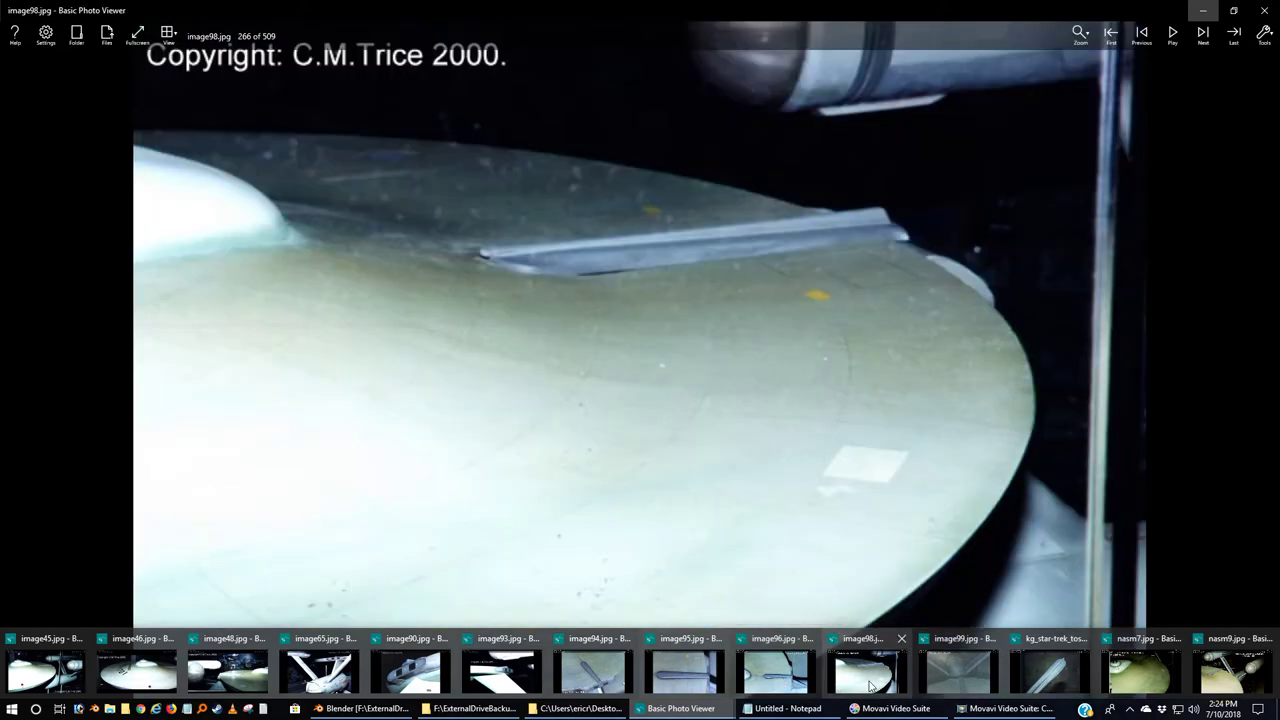
{"action": "mouse_move", "coordinate": [985, 680]}
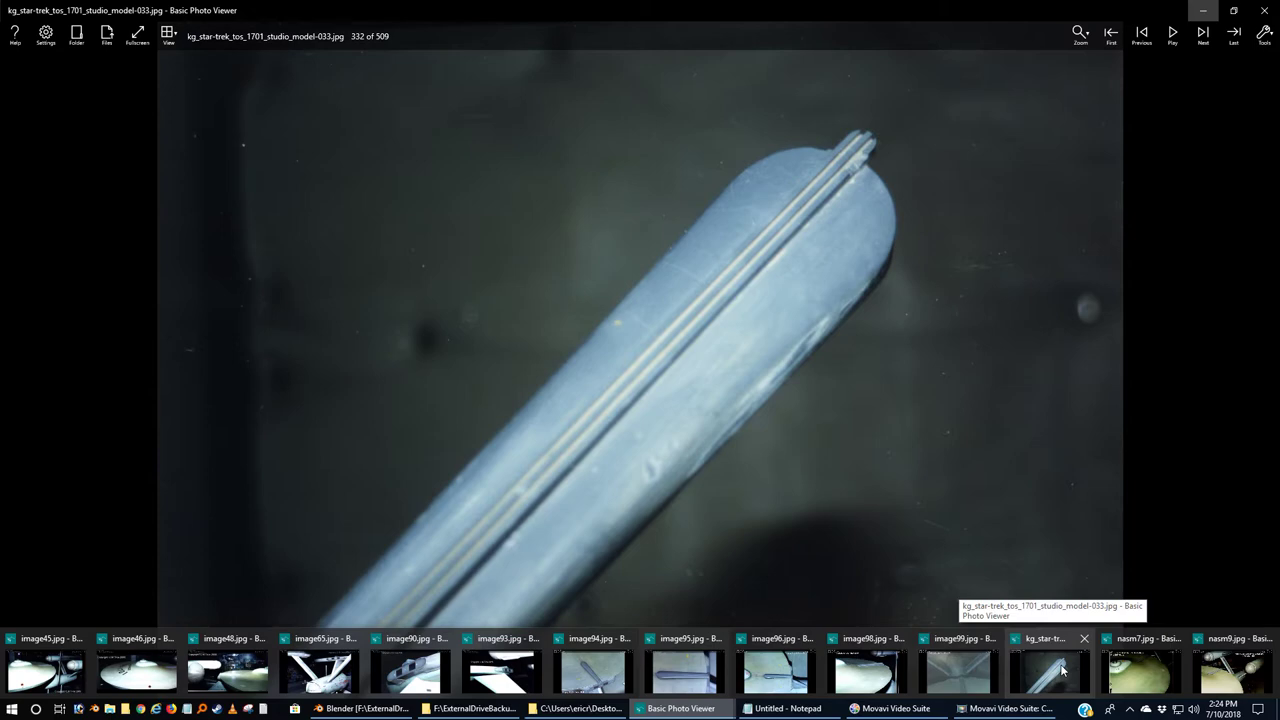
{"action": "left_click", "coordinate": [1062, 670]}
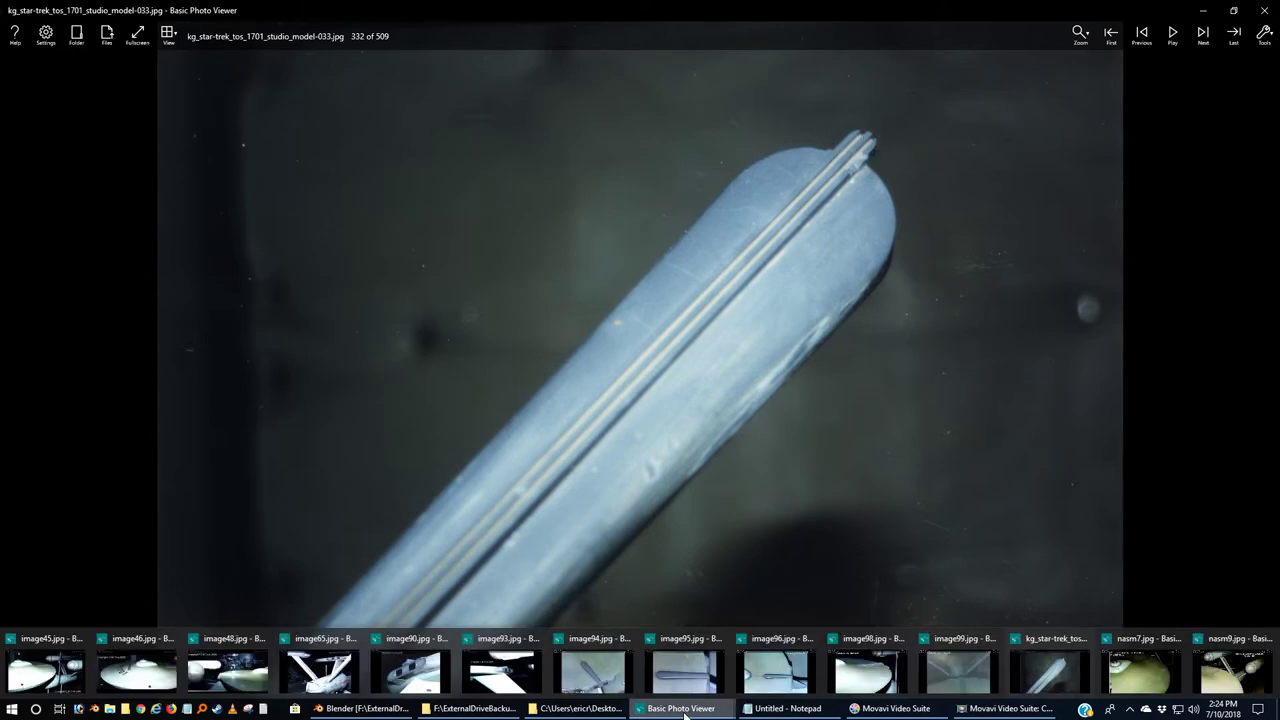
{"action": "mouse_move", "coordinate": [1131, 675]}
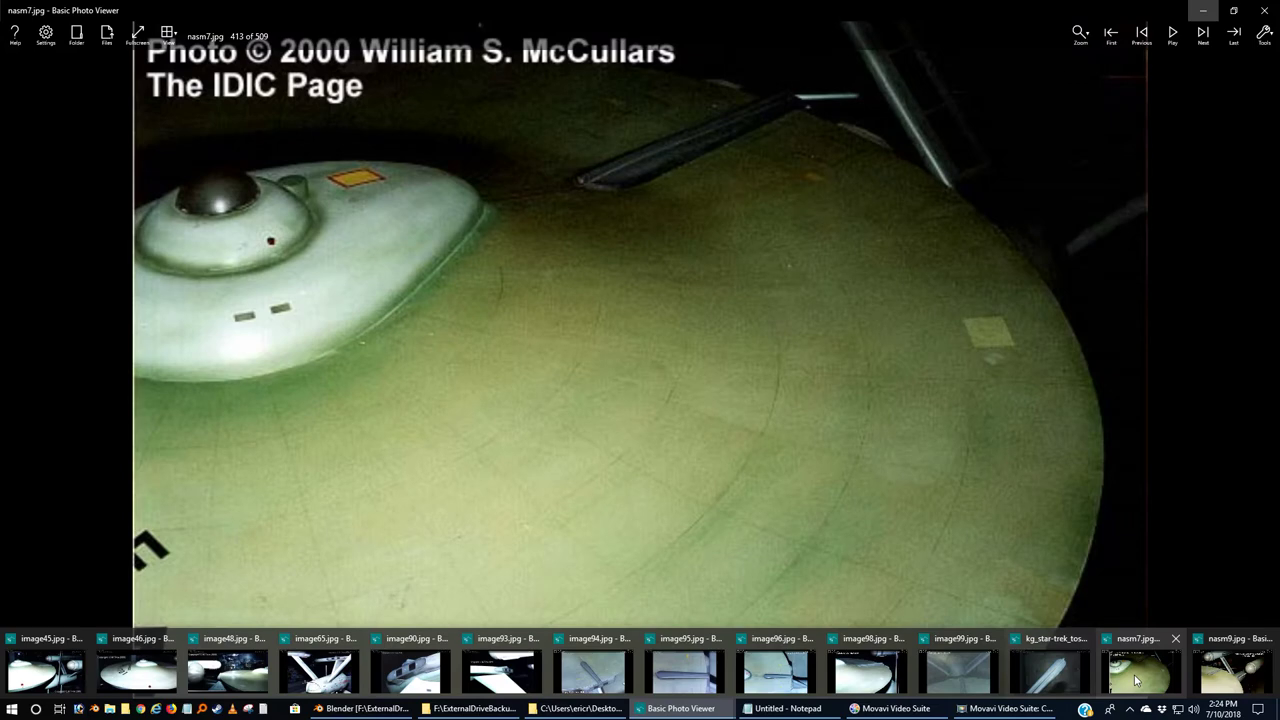
{"action": "mouse_move", "coordinate": [1212, 676]}
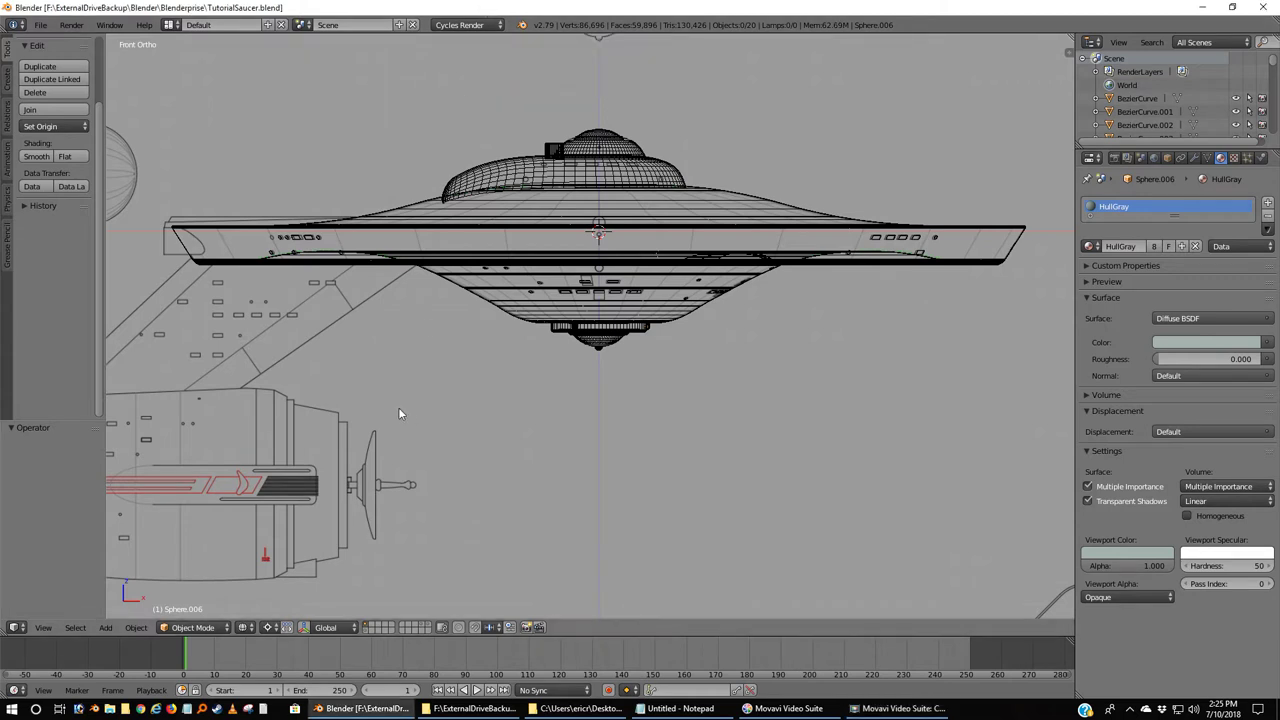
Add a UV sphere to the saucer scene at the 3D cursor.
{"action": "key", "text": "shift+a"}
{"action": "mouse_move", "coordinate": [398, 409]}
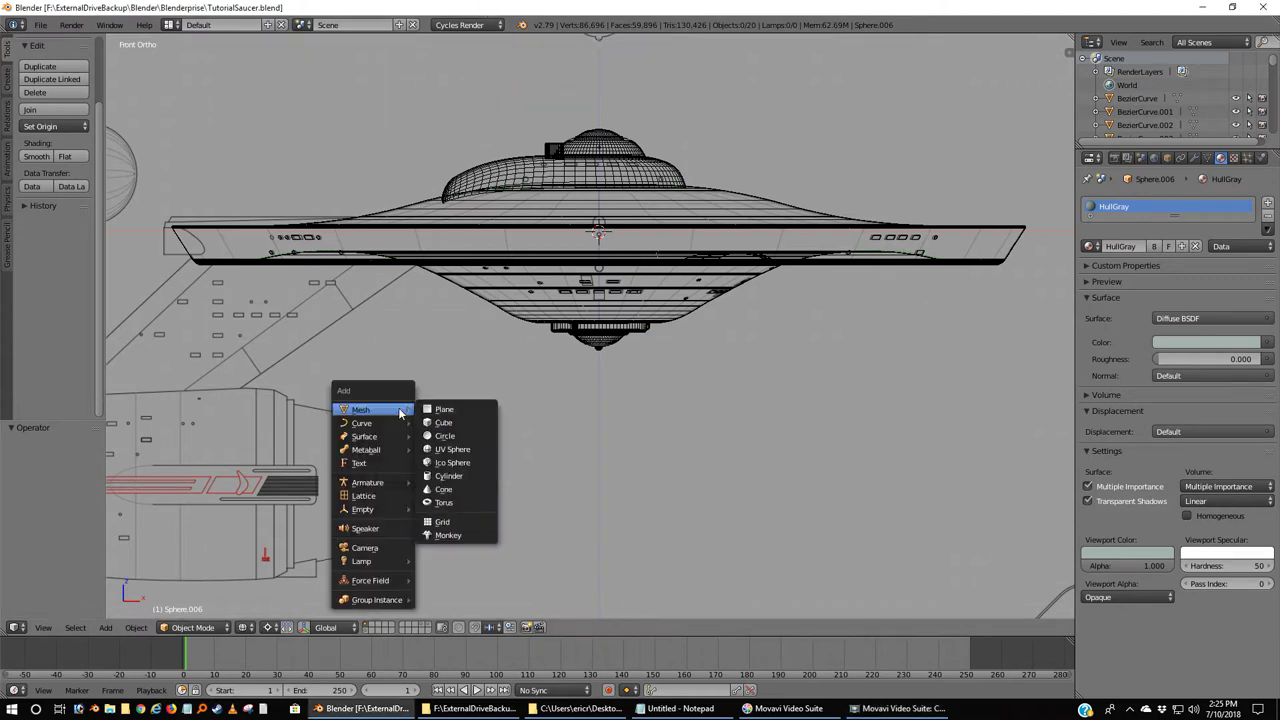
{"action": "left_click", "coordinate": [457, 449]}
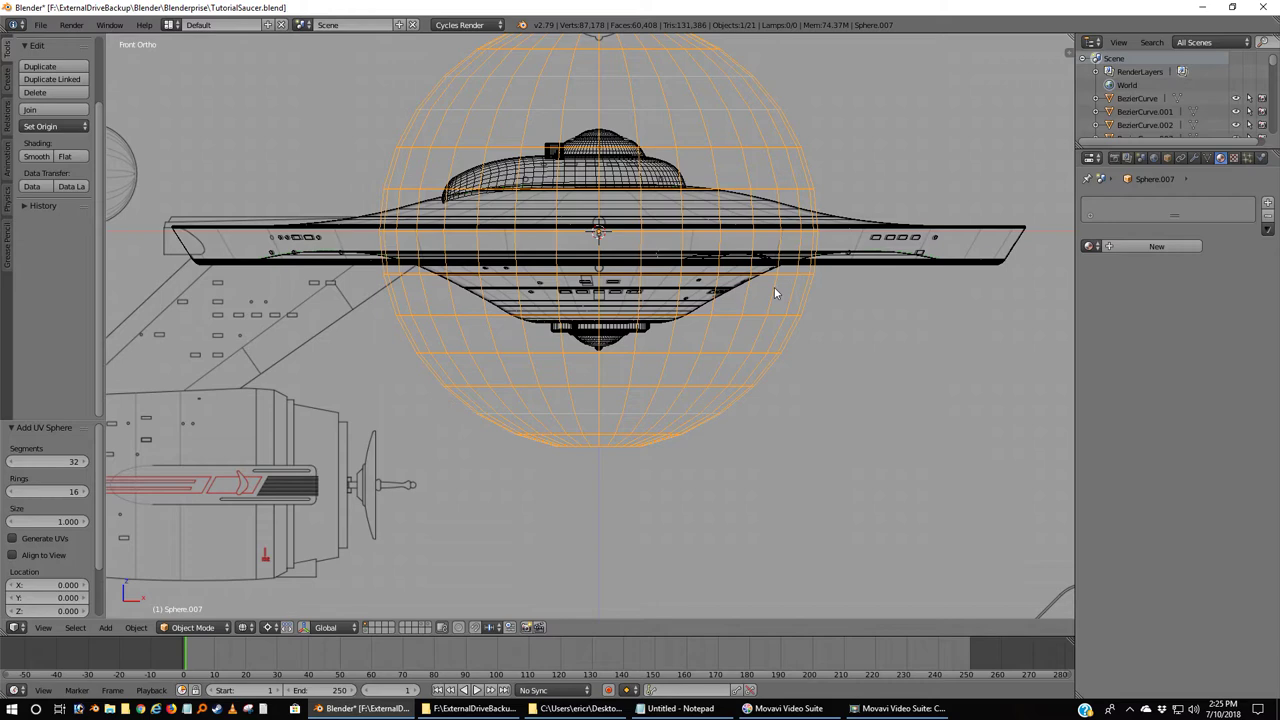
Rotate the sphere 90° in front view and move it about -1.226 in X and 0.055 in Z onto the saucer's rear.
{"action": "key", "text": "r"}
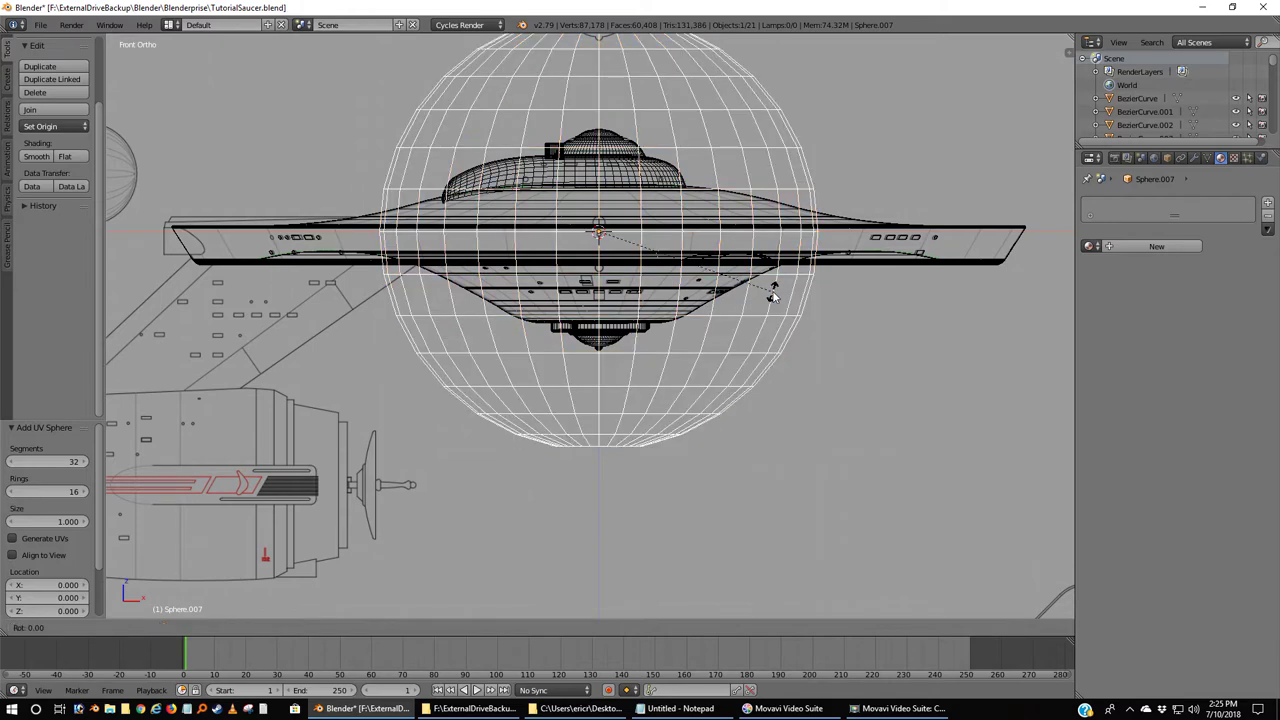
{"action": "type", "text": "90"}
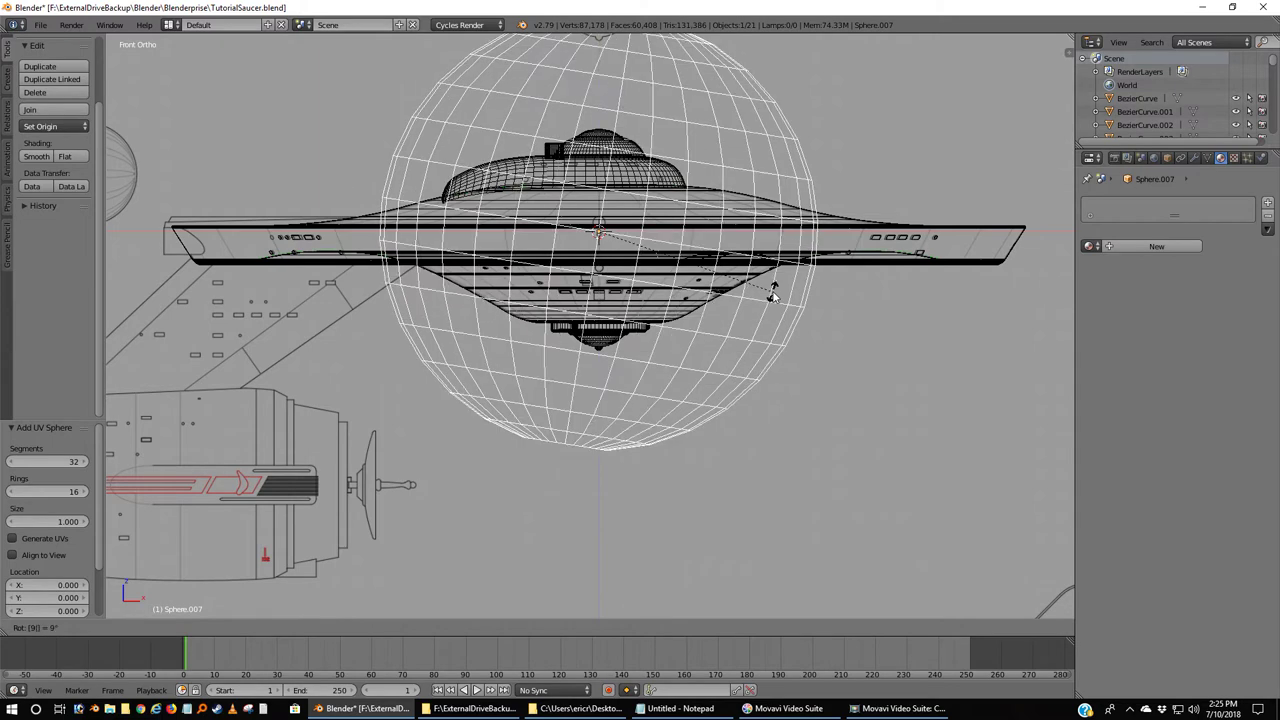
{"action": "key", "text": "Return"}
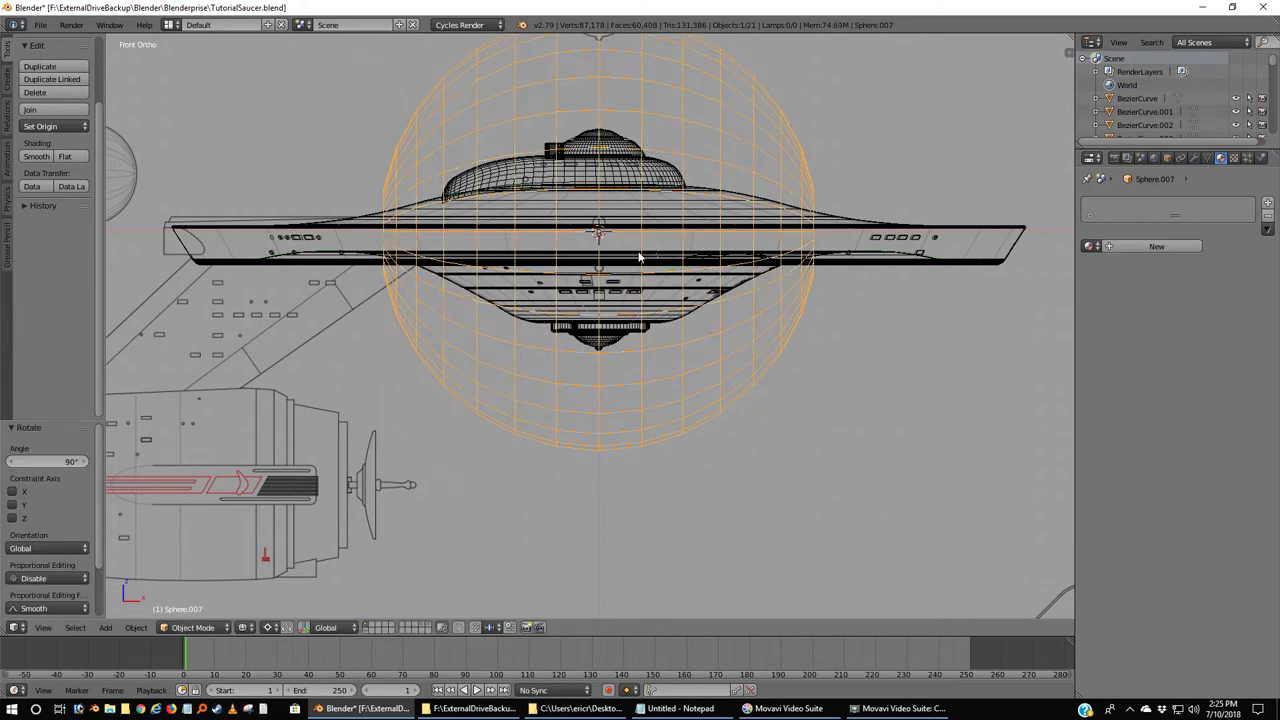
{"action": "key", "text": "g"}
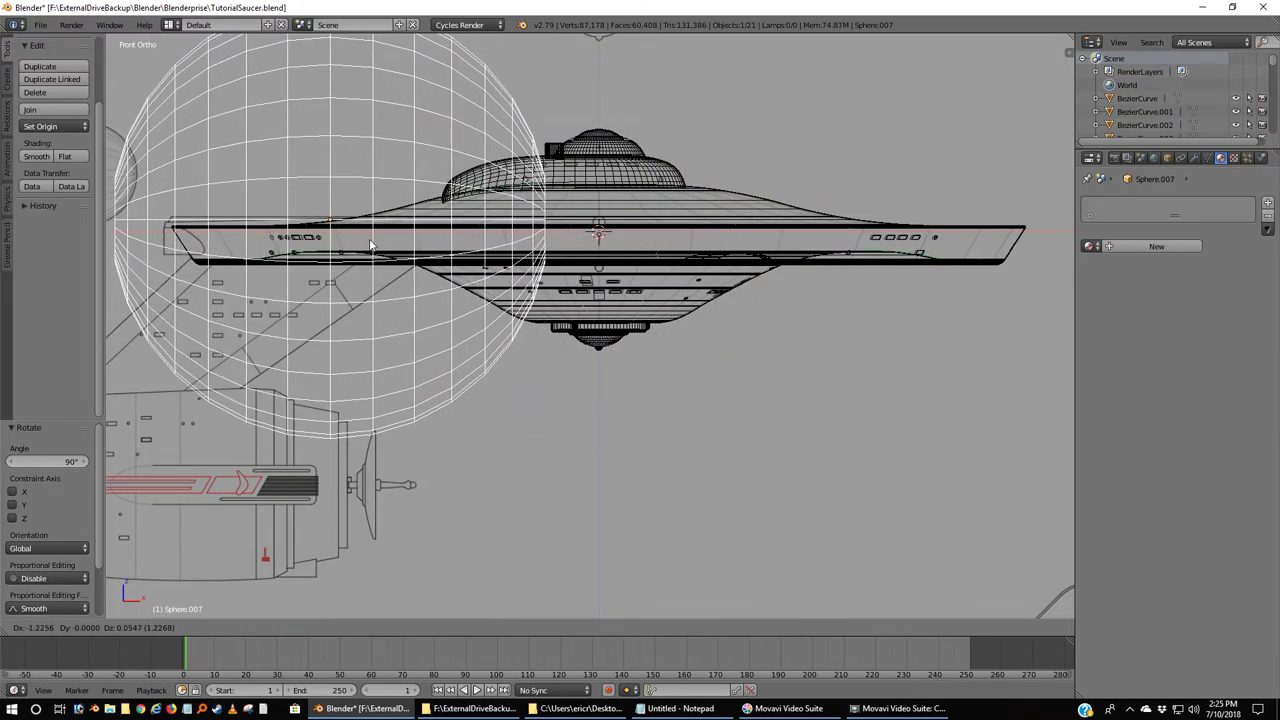
{"action": "left_click", "coordinate": [370, 245]}
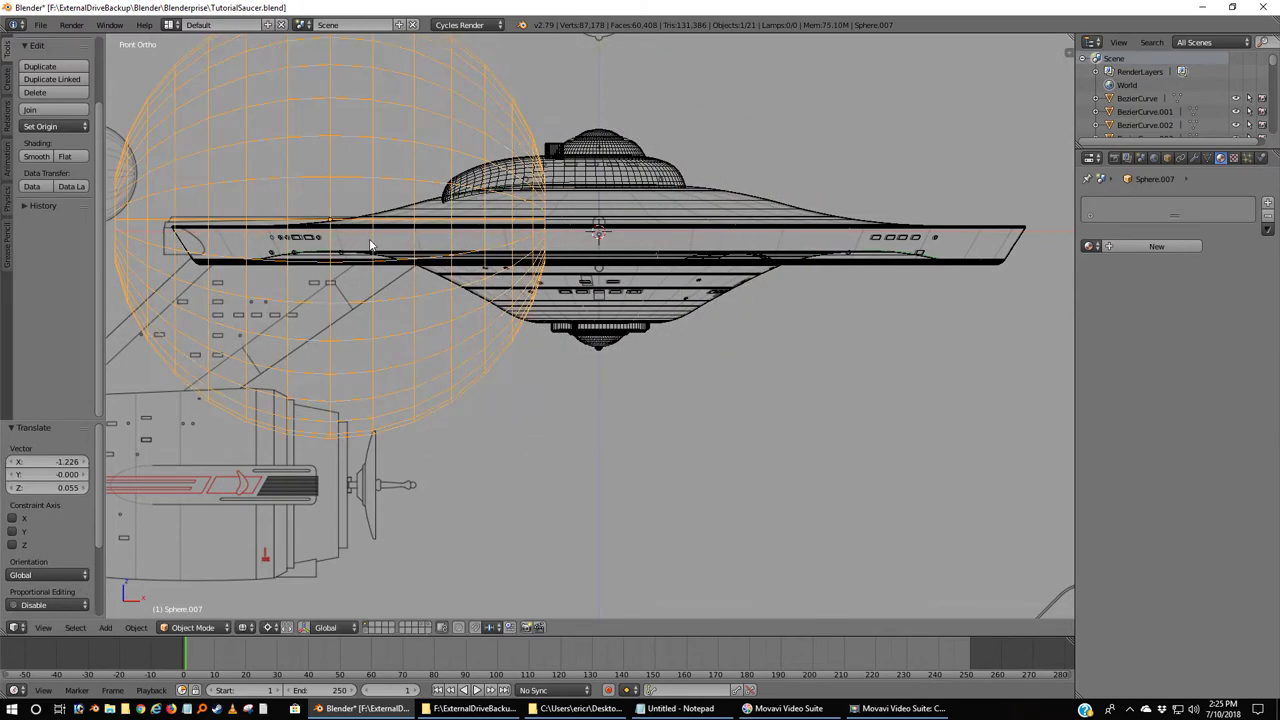
Set the pivot point to Bounding Box Center and scale the sphere down by a factor of about 0.087.
{"action": "key", "text": "s"}
{"action": "right_click", "coordinate": [665, 538]}
{"action": "left_click", "coordinate": [267, 628]}
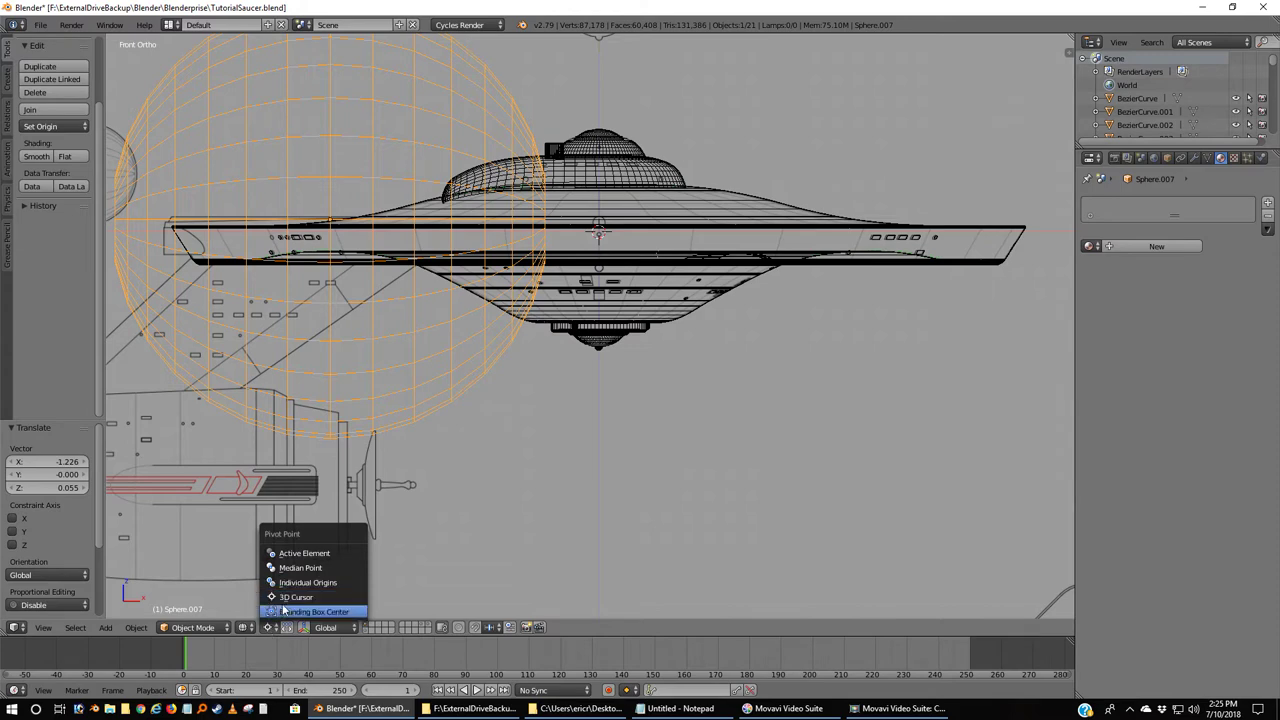
{"action": "left_click", "coordinate": [300, 612]}
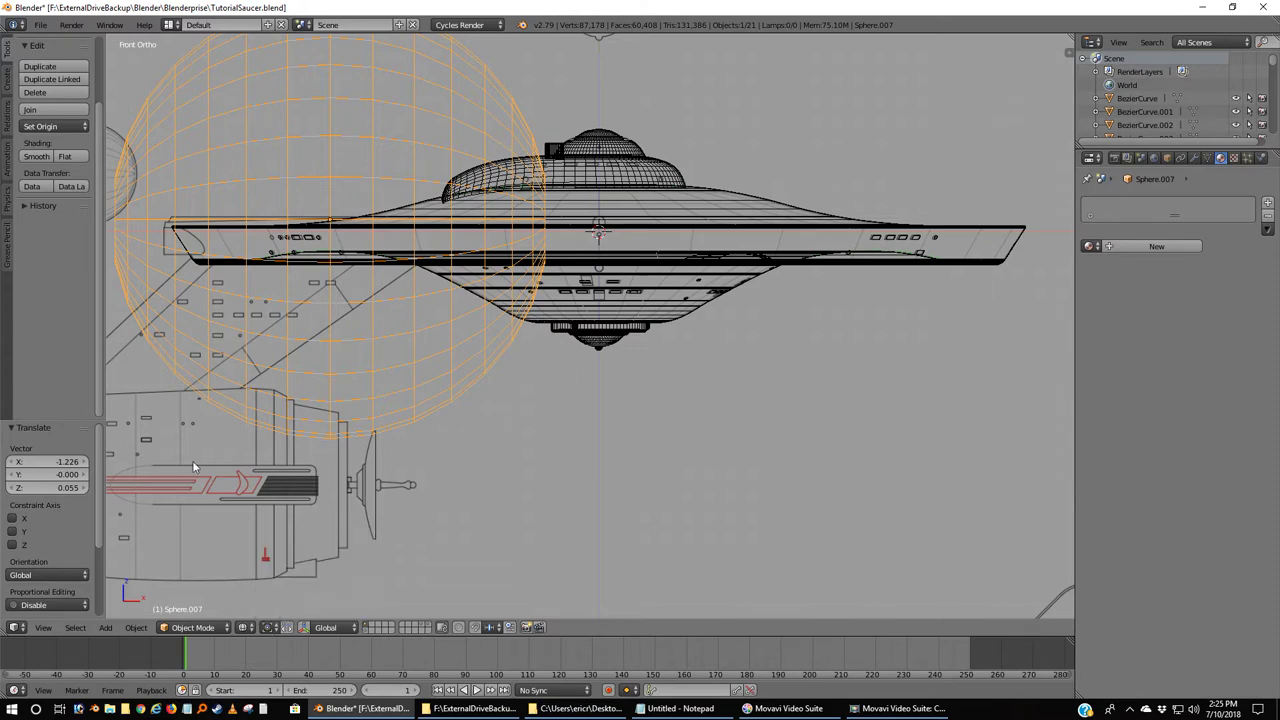
{"action": "key", "text": "s"}
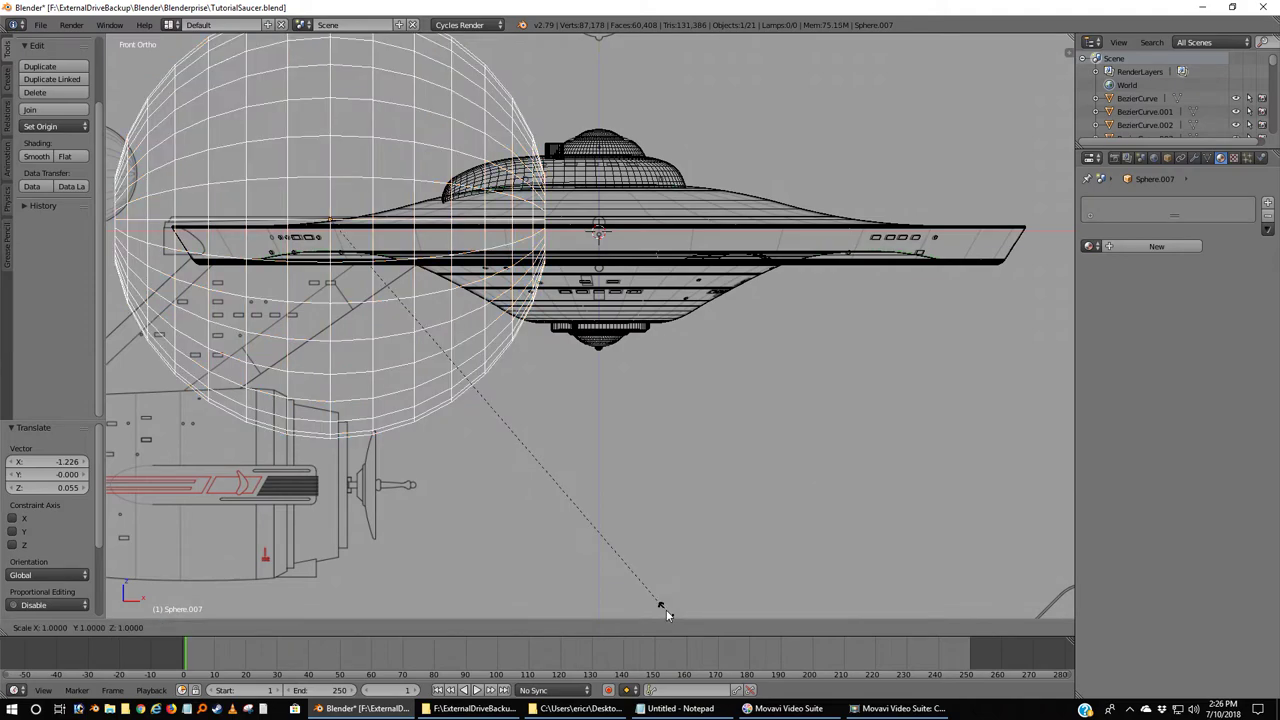
{"action": "left_click", "coordinate": [340, 266]}
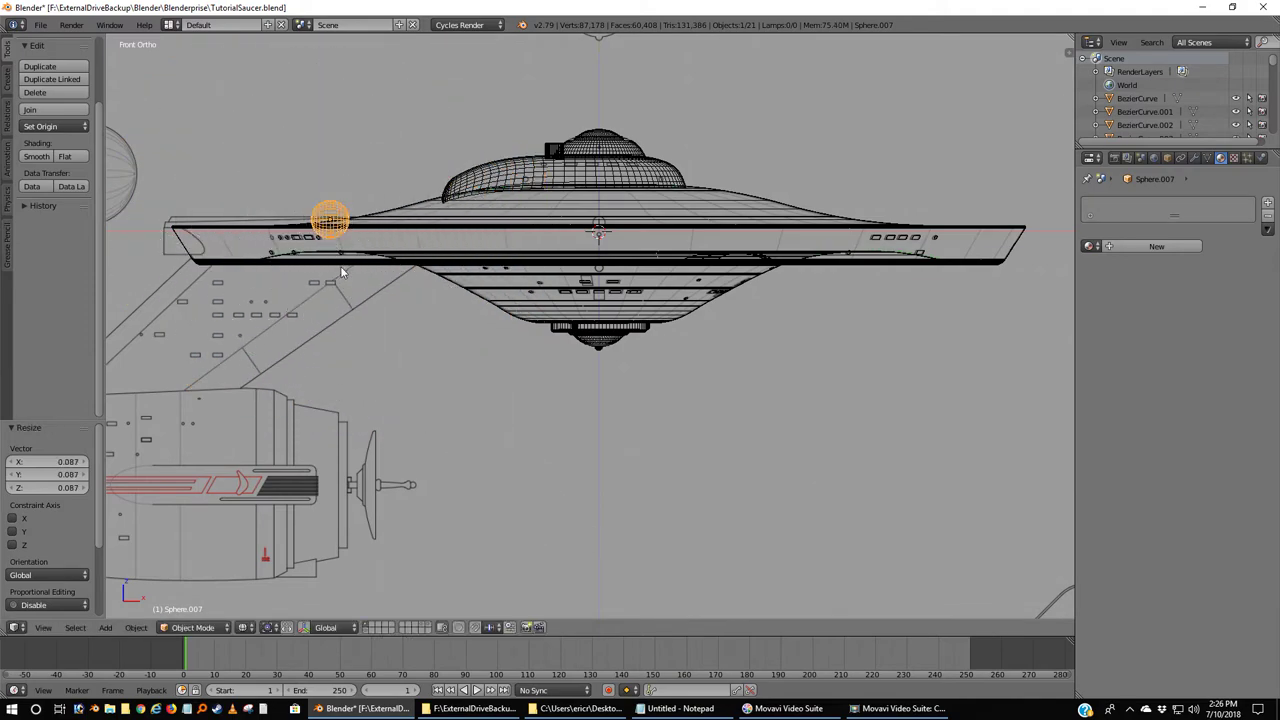
Move the sphere to the second layer and display only that layer, with the sphere over the fairing in the top blueprint.
{"action": "key", "text": "KP_7"}
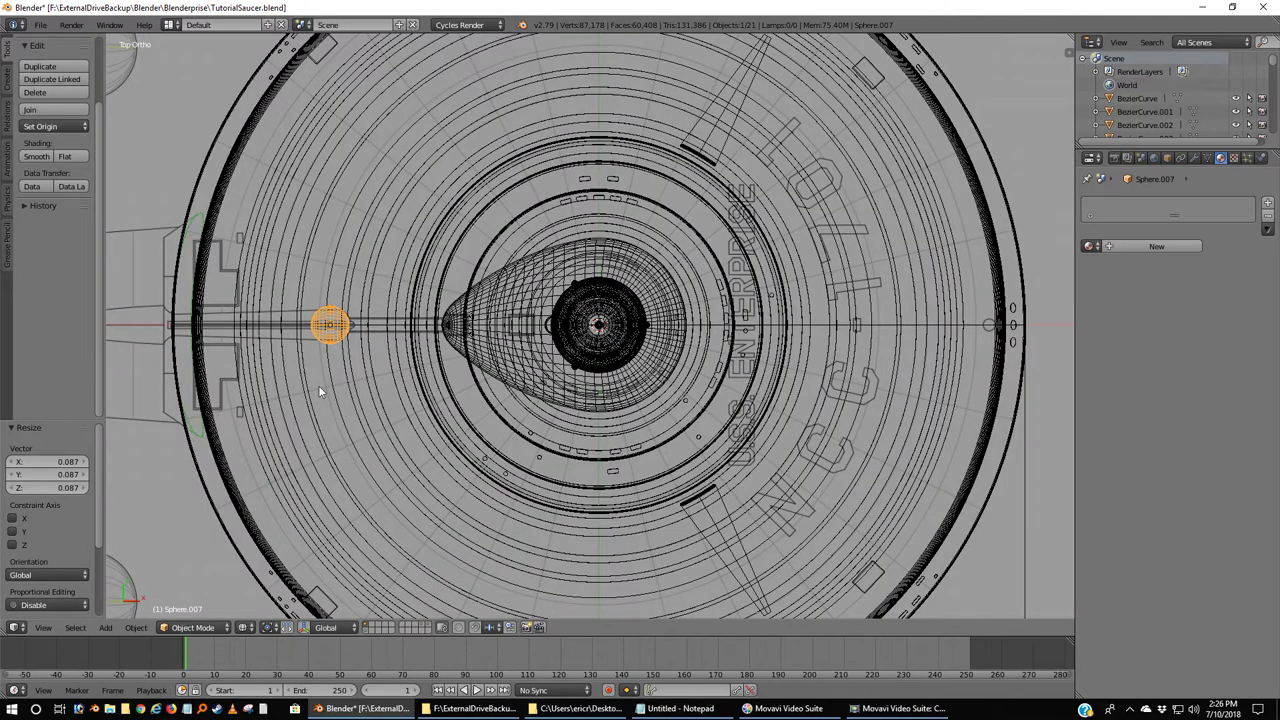
{"action": "scroll", "coordinate": [318, 385], "scroll_direction": "up", "scroll_amount": 3}
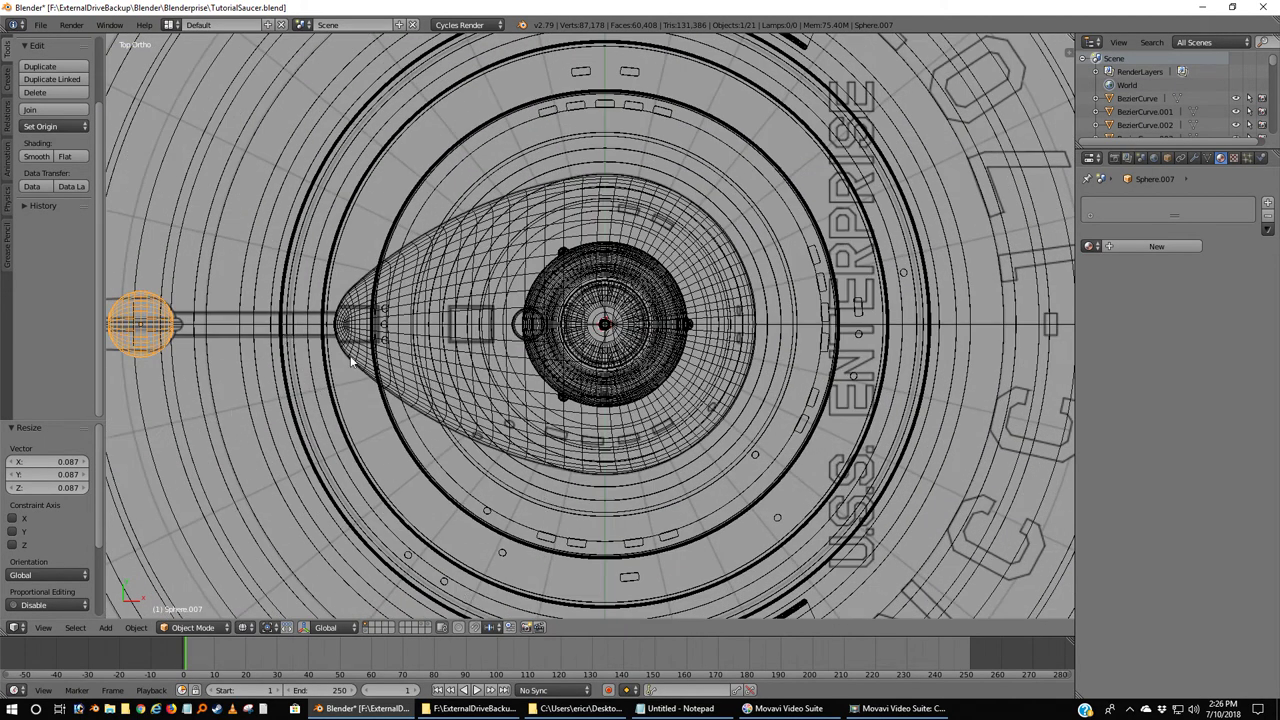
{"action": "key", "text": "m"}
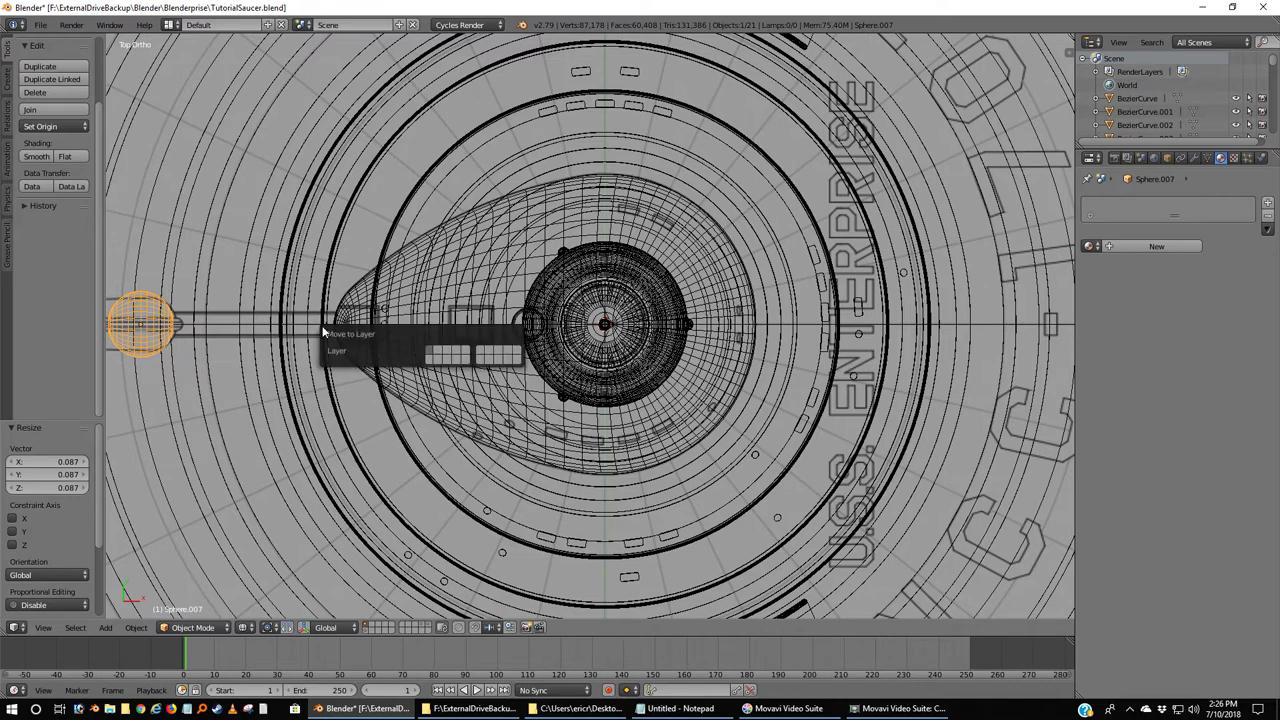
{"action": "left_click", "coordinate": [439, 352]}
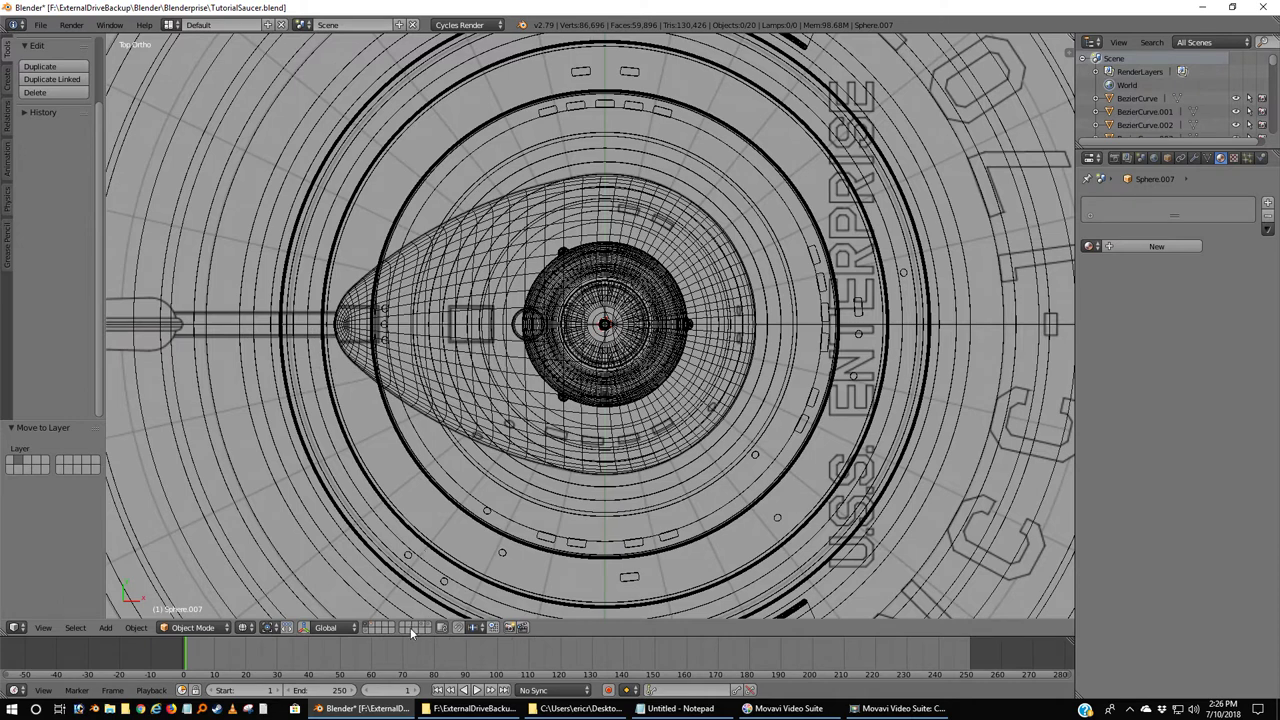
{"action": "left_click", "coordinate": [372, 626]}
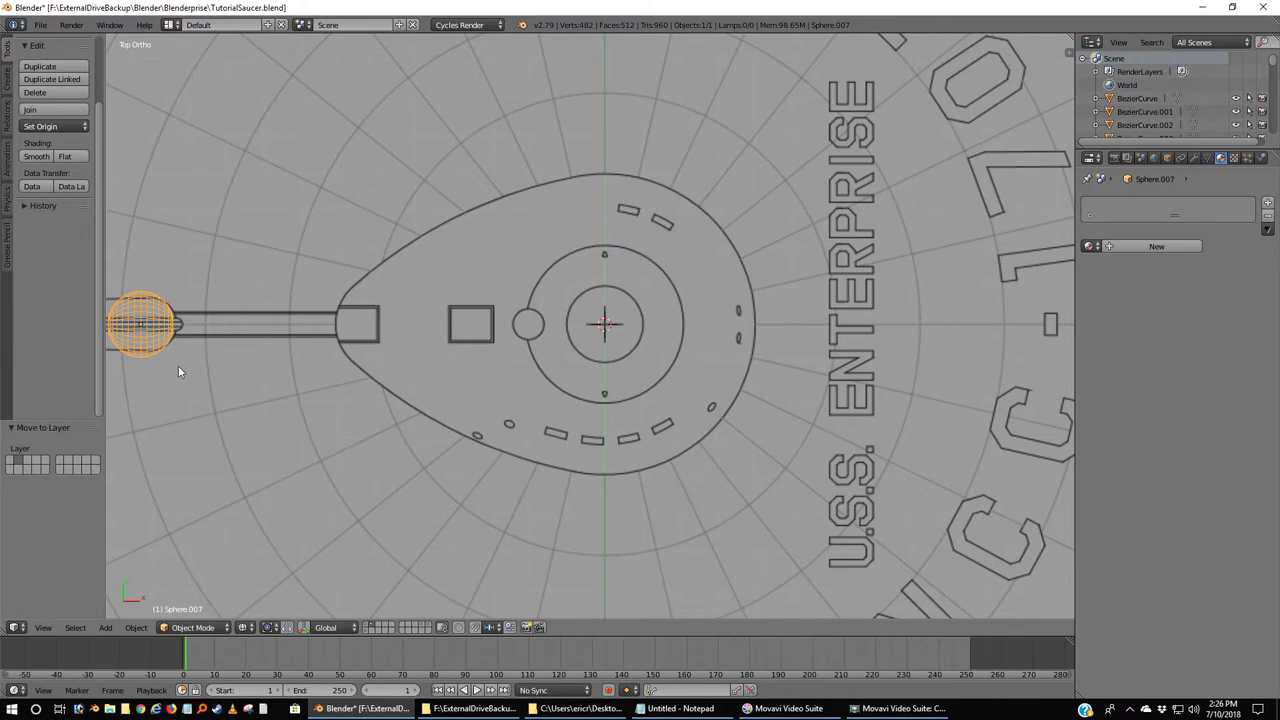
{"action": "middle_click_drag", "start_coordinate": [359, 339], "coordinate": [690, 342], "text": "shift"}
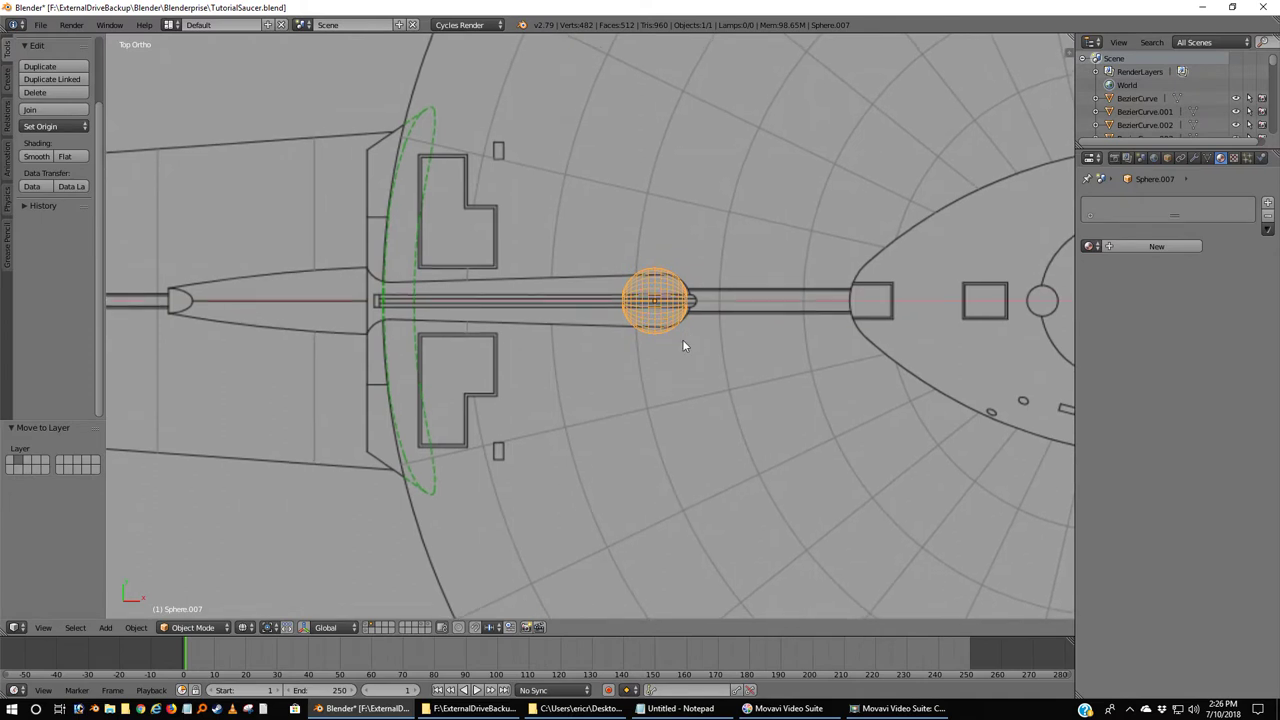
{"action": "scroll", "coordinate": [707, 362], "scroll_direction": "up", "scroll_amount": 3}
{"action": "scroll", "coordinate": [707, 362], "scroll_direction": "up", "scroll_amount": 2}
{"action": "middle_click_drag", "start_coordinate": [584, 367], "coordinate": [688, 398], "text": "shift"}
{"action": "scroll", "coordinate": [710, 404], "scroll_direction": "down", "scroll_amount": 1}
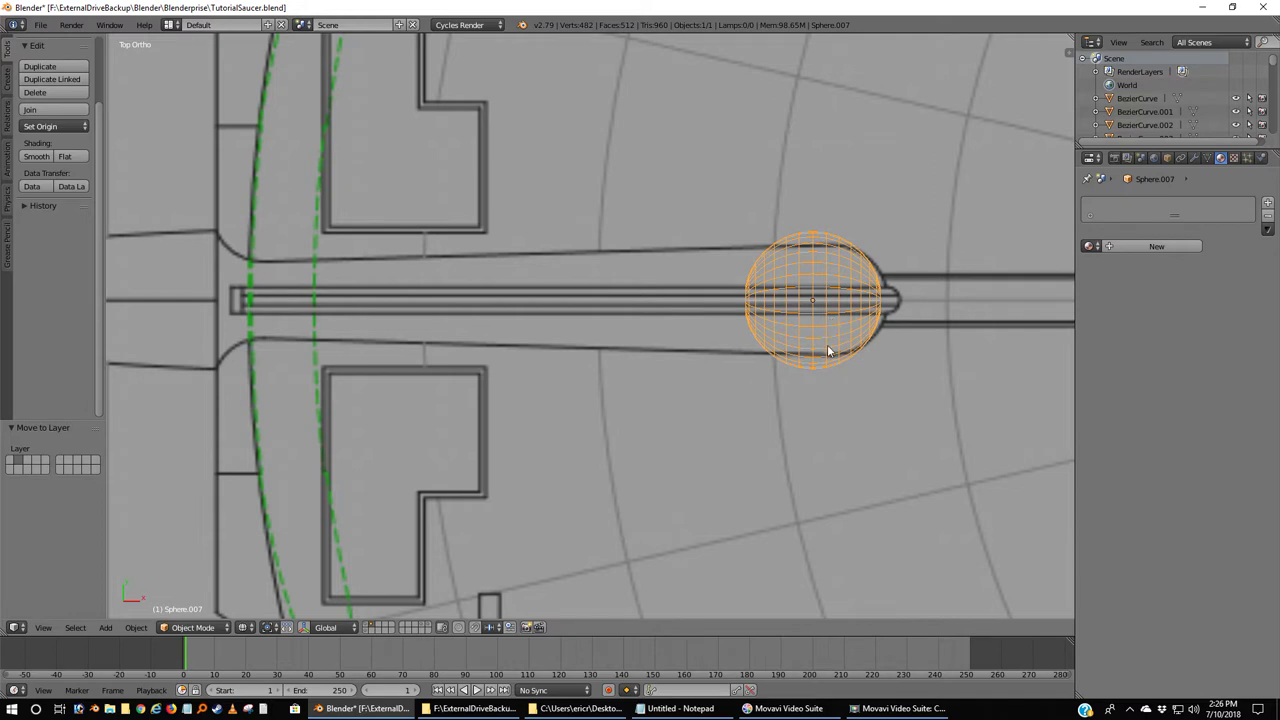
{"action": "key", "text": "shift+s"}
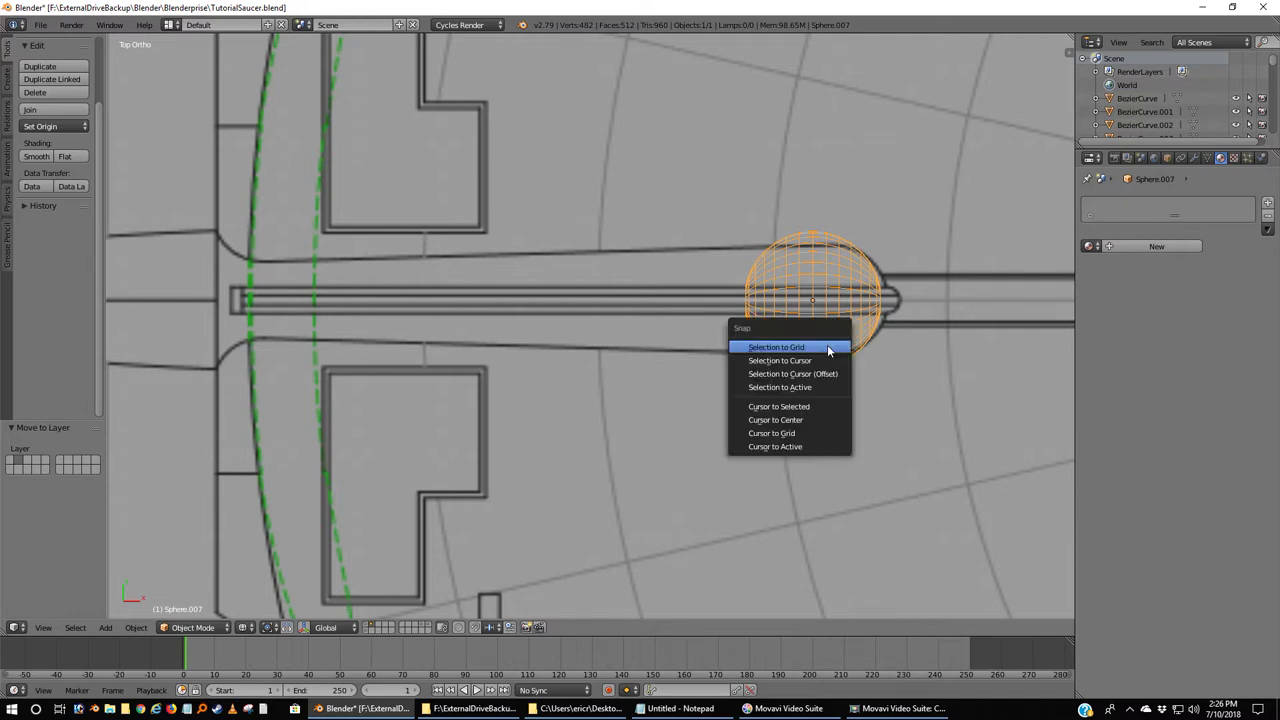
{"action": "left_click", "coordinate": [807, 420]}
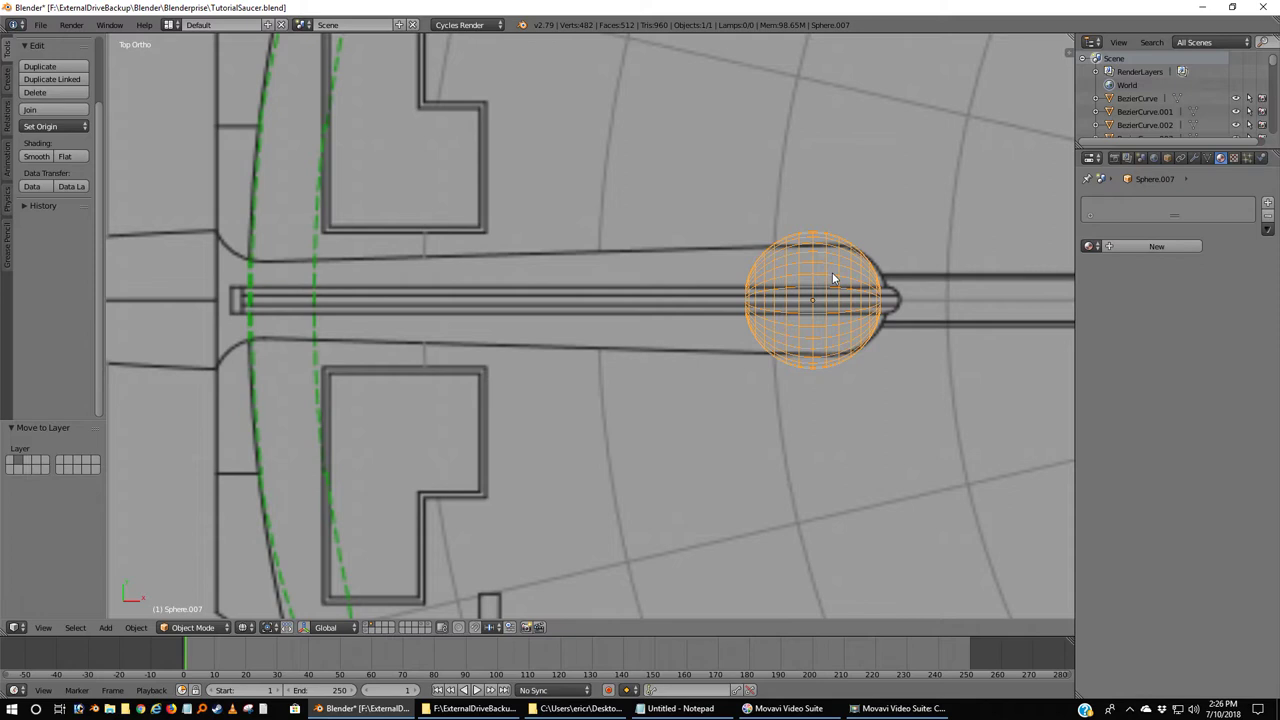
{"action": "key", "text": "g"}
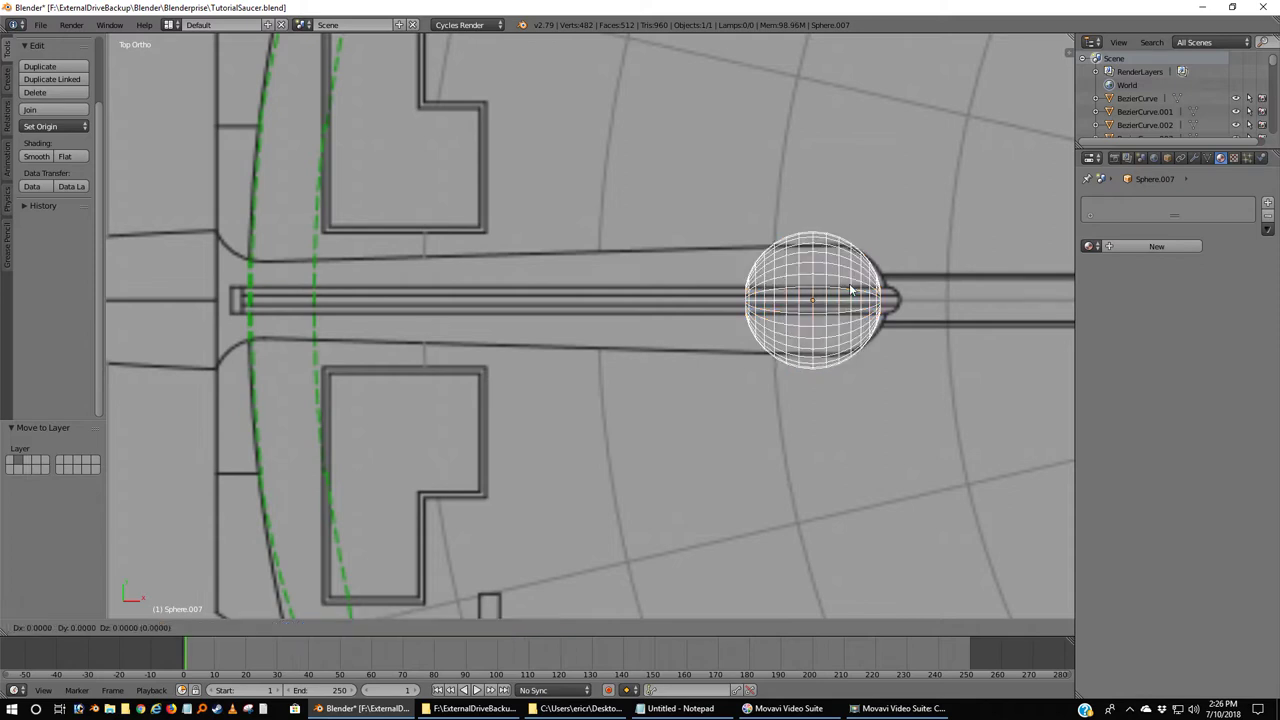
{"action": "left_click", "coordinate": [863, 288]}
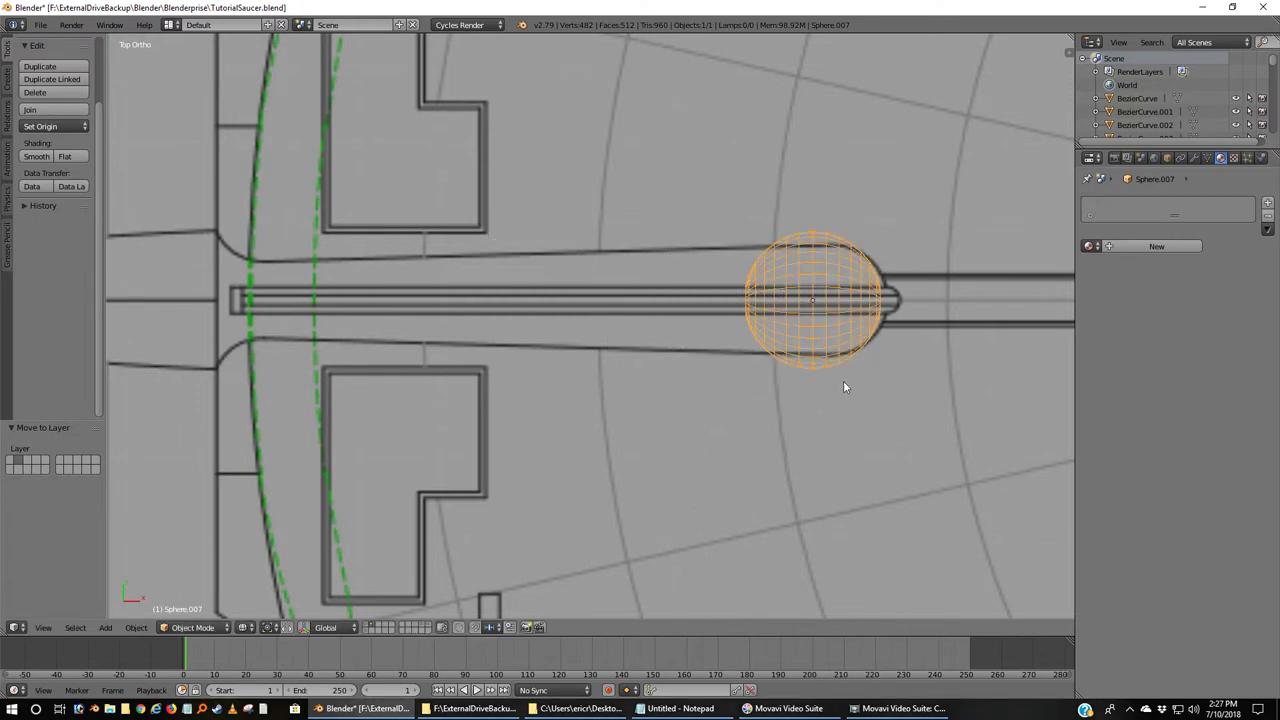
Move the sphere about 0.026 along X and scale it by about 0.843 to fit the fairing's rounded end in top view.
{"action": "key", "text": "g"}
{"action": "key", "text": "x"}
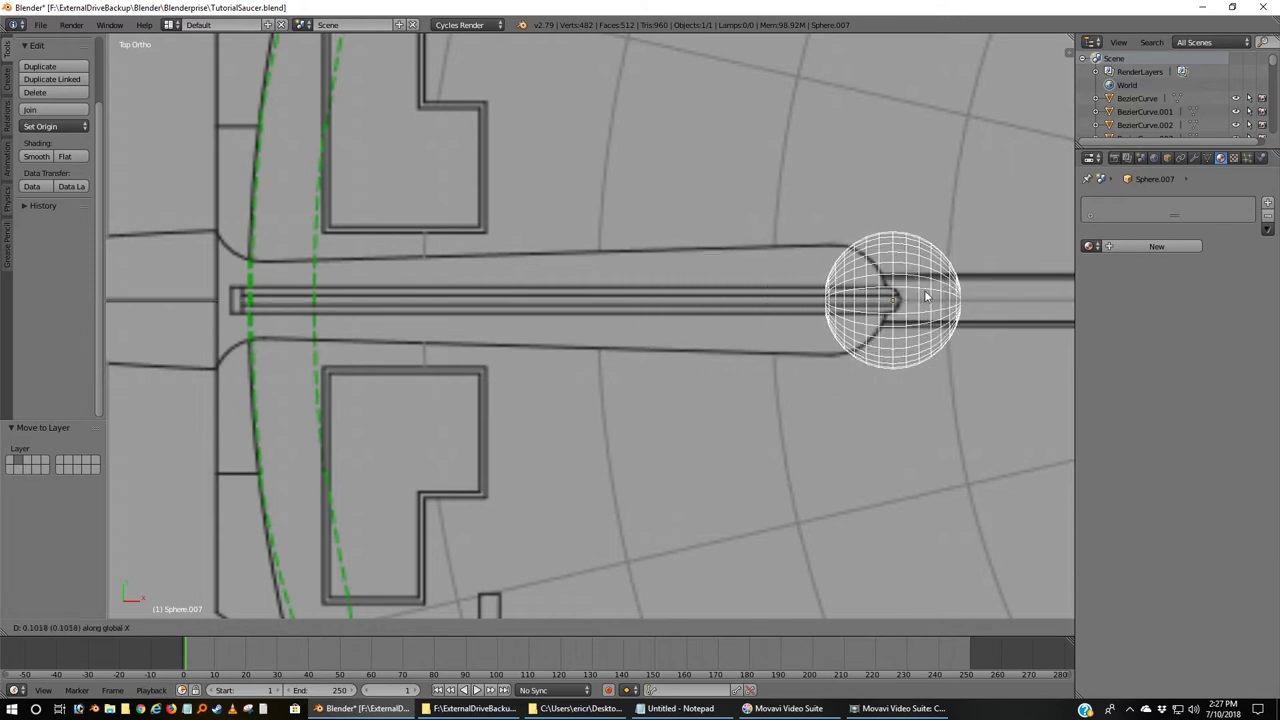
{"action": "left_click", "coordinate": [866, 304]}
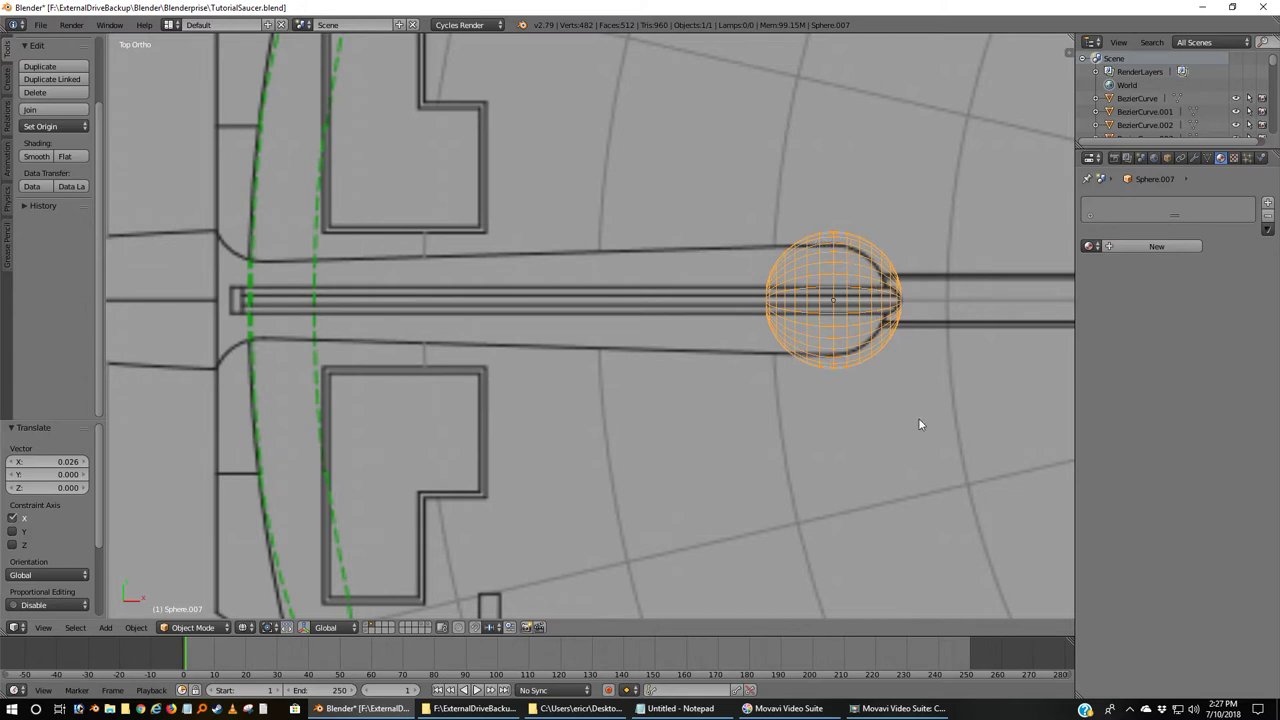
{"action": "key", "text": "s"}
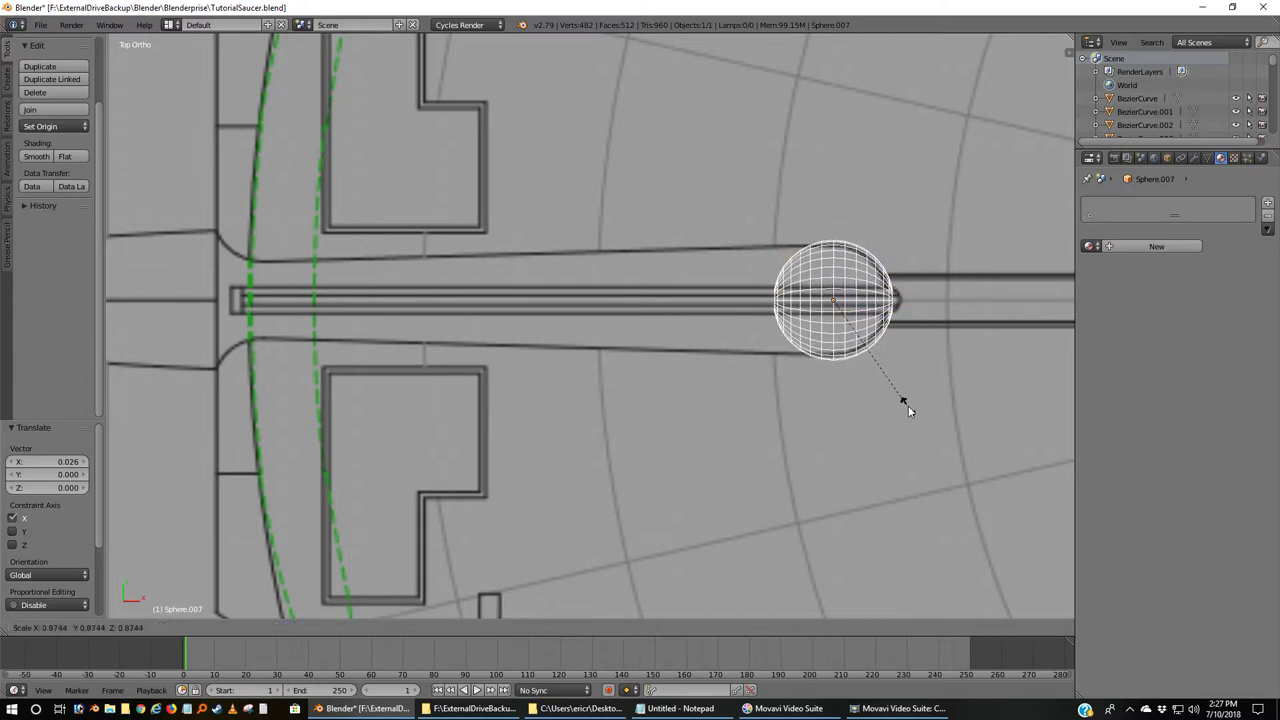
{"action": "left_click", "coordinate": [903, 403]}
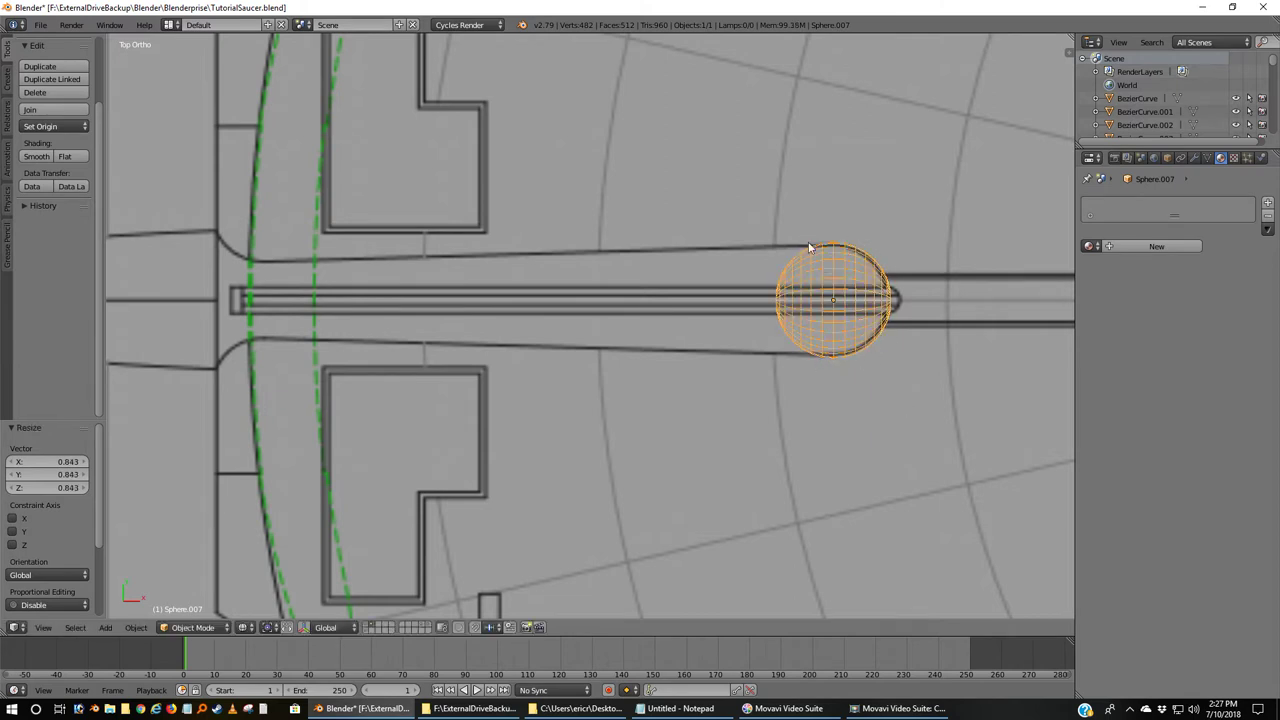
In front view, flatten the sphere along Z by a factor of about 0.407 to suit the fairing's height in the side blueprint.
{"action": "key", "text": "KP_1"}
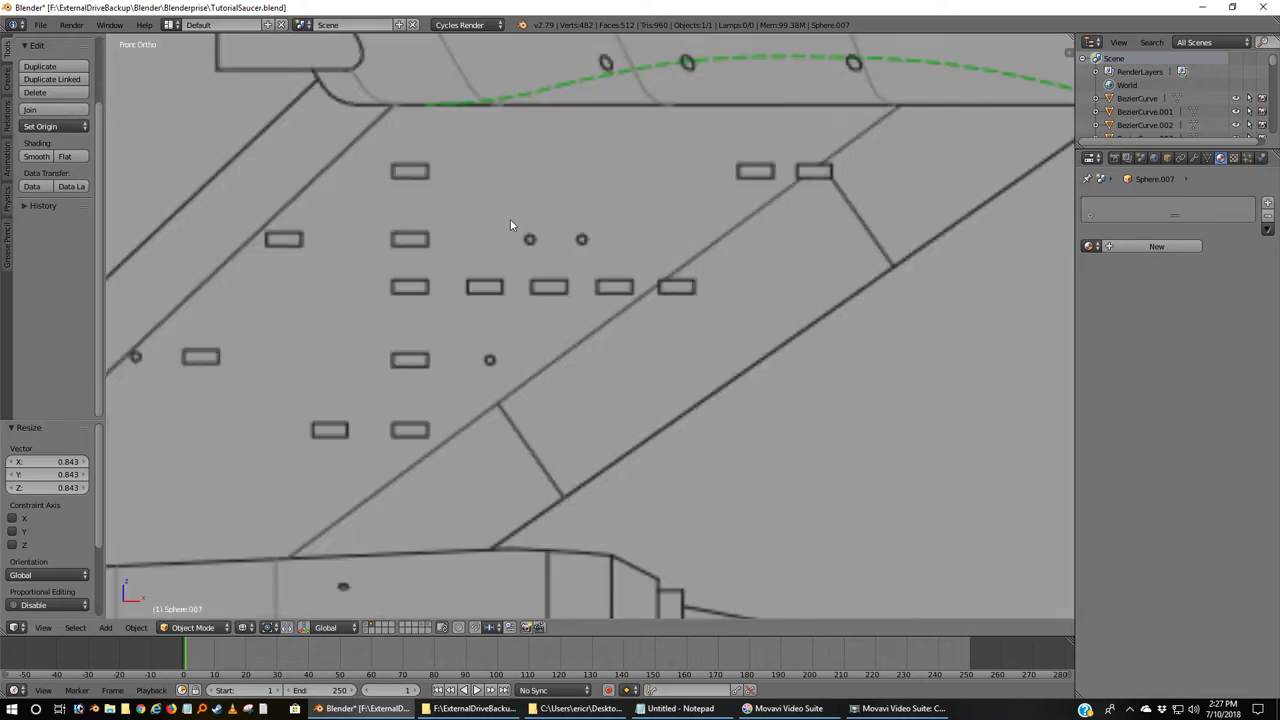
{"action": "scroll", "coordinate": [510, 225], "scroll_direction": "up", "scroll_amount": 5, "text": "shift"}
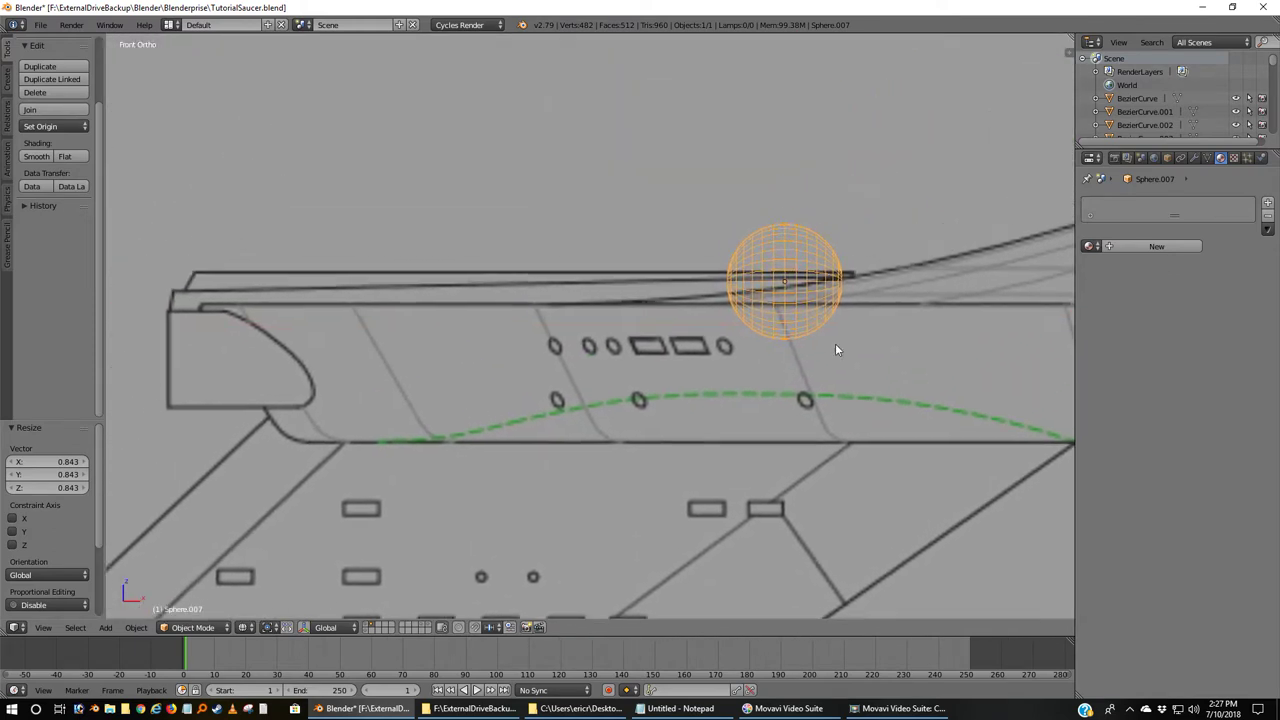
{"action": "middle_click_drag", "start_coordinate": [821, 326], "coordinate": [890, 338], "text": "shift"}
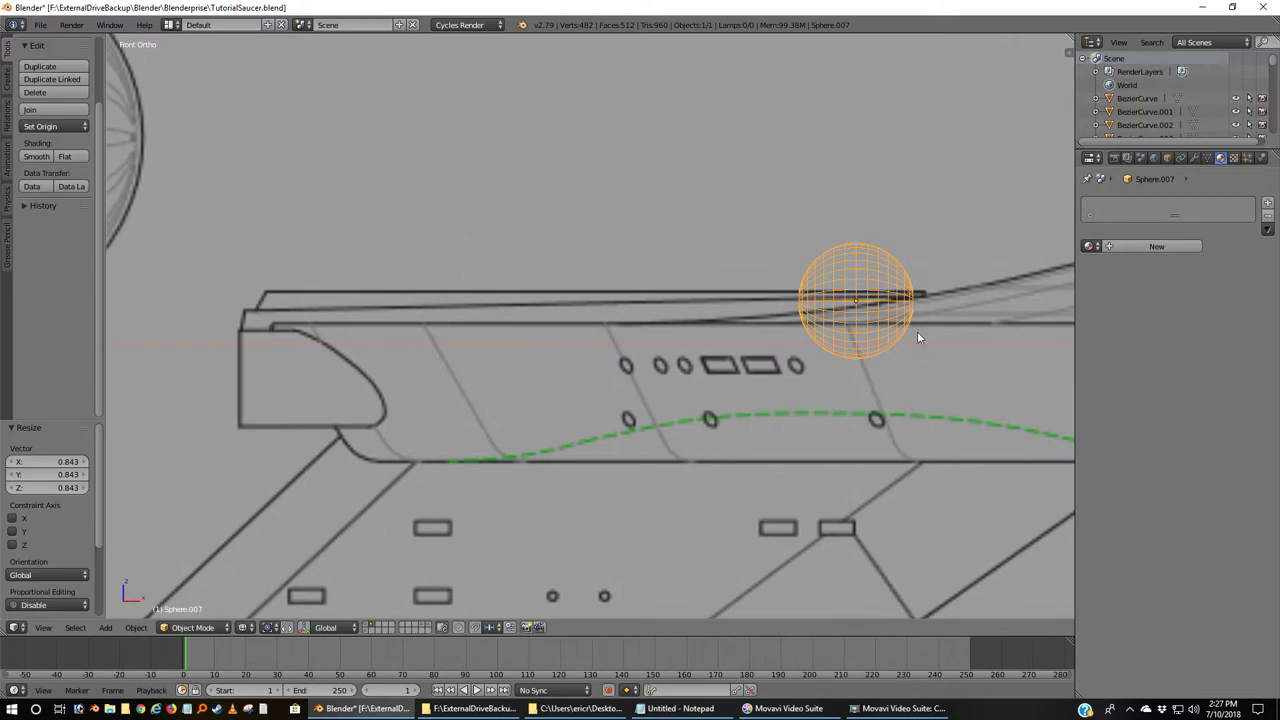
{"action": "key", "text": "KP_7"}
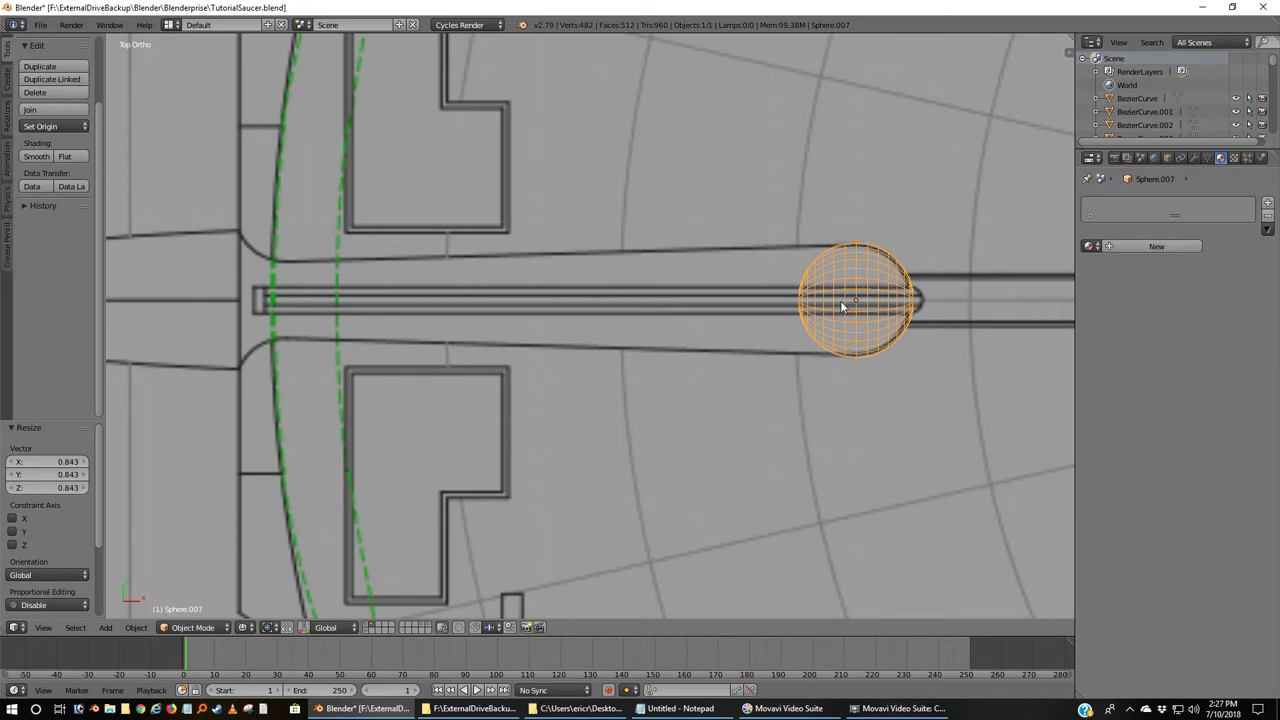
{"action": "key", "text": "KP_1"}
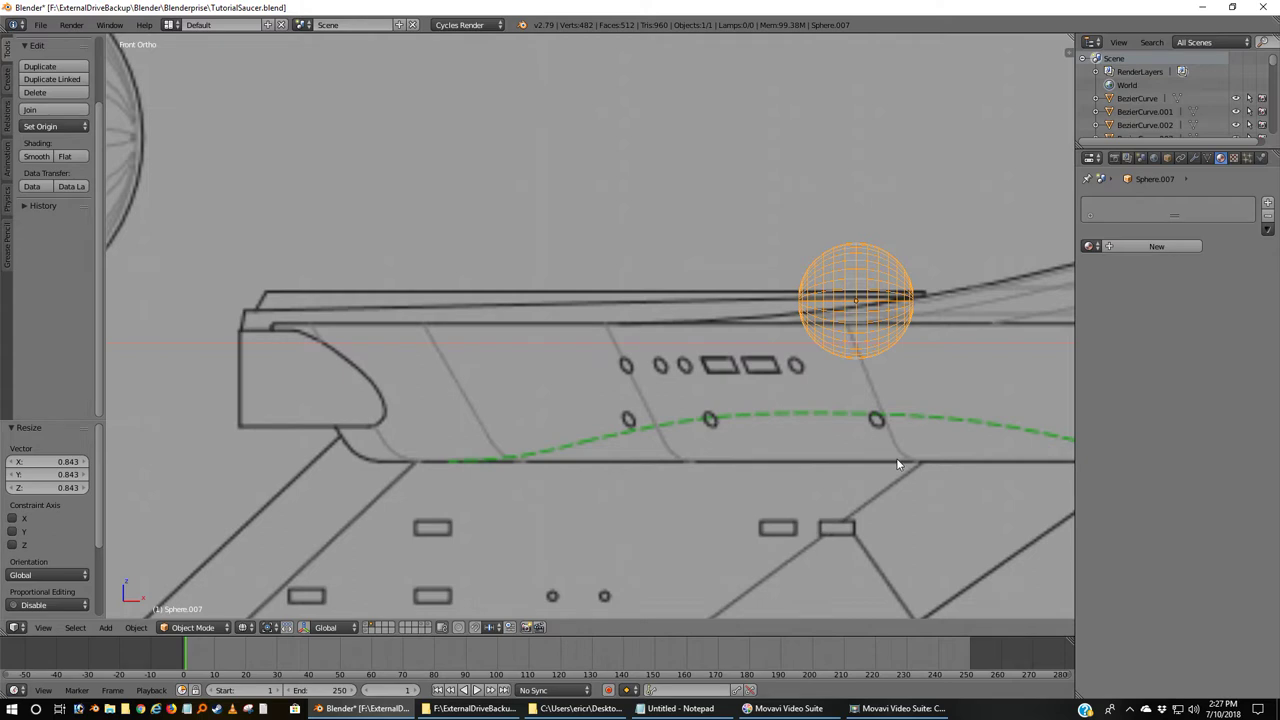
{"action": "key", "text": "s"}
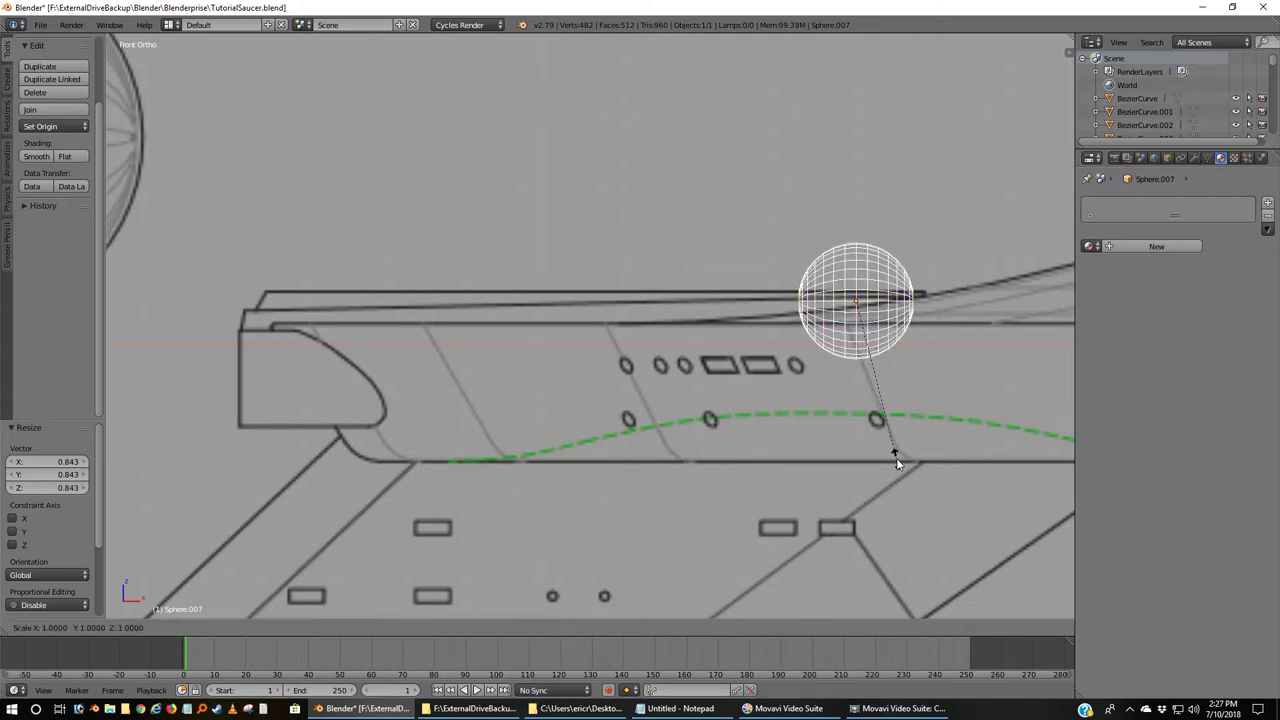
{"action": "key", "text": "z"}
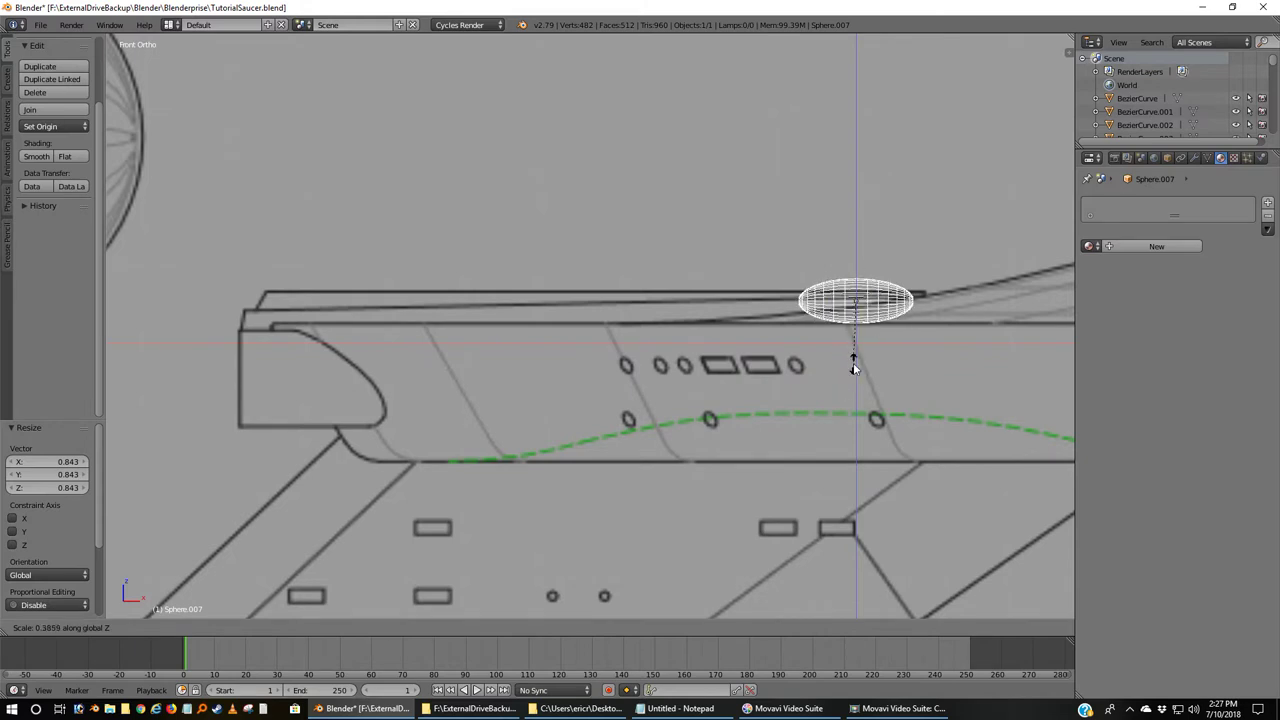
{"action": "left_click", "coordinate": [851, 372]}
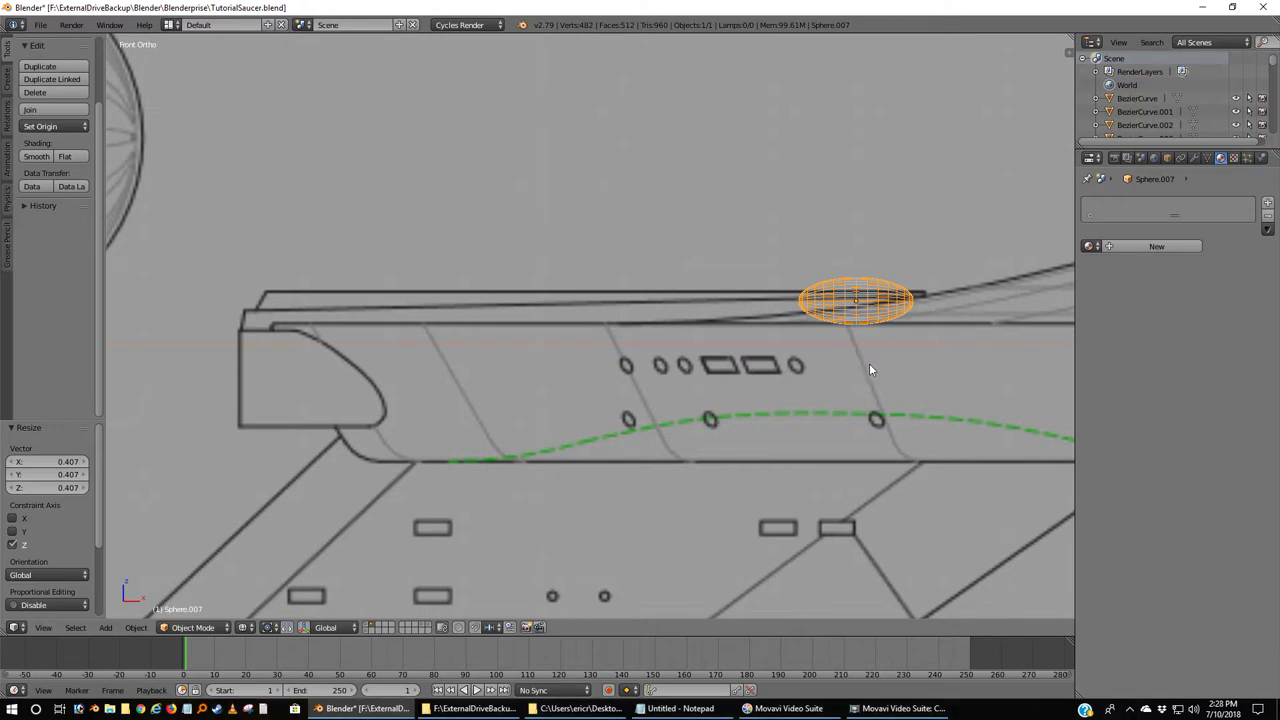
In Edit Mode, delete the vertices of the sphere's rear (-X) half, keeping the middle vertex ring and the rounded front.
{"action": "key", "text": "Tab"}
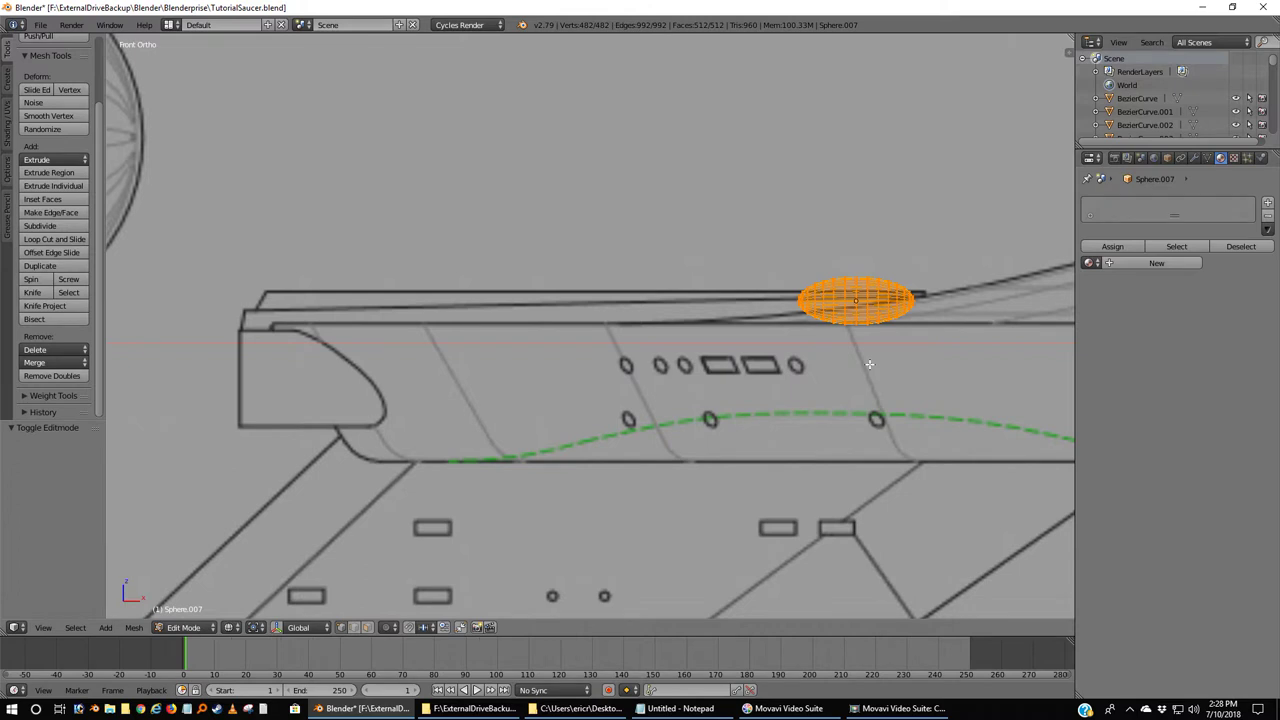
{"action": "key", "text": "a"}
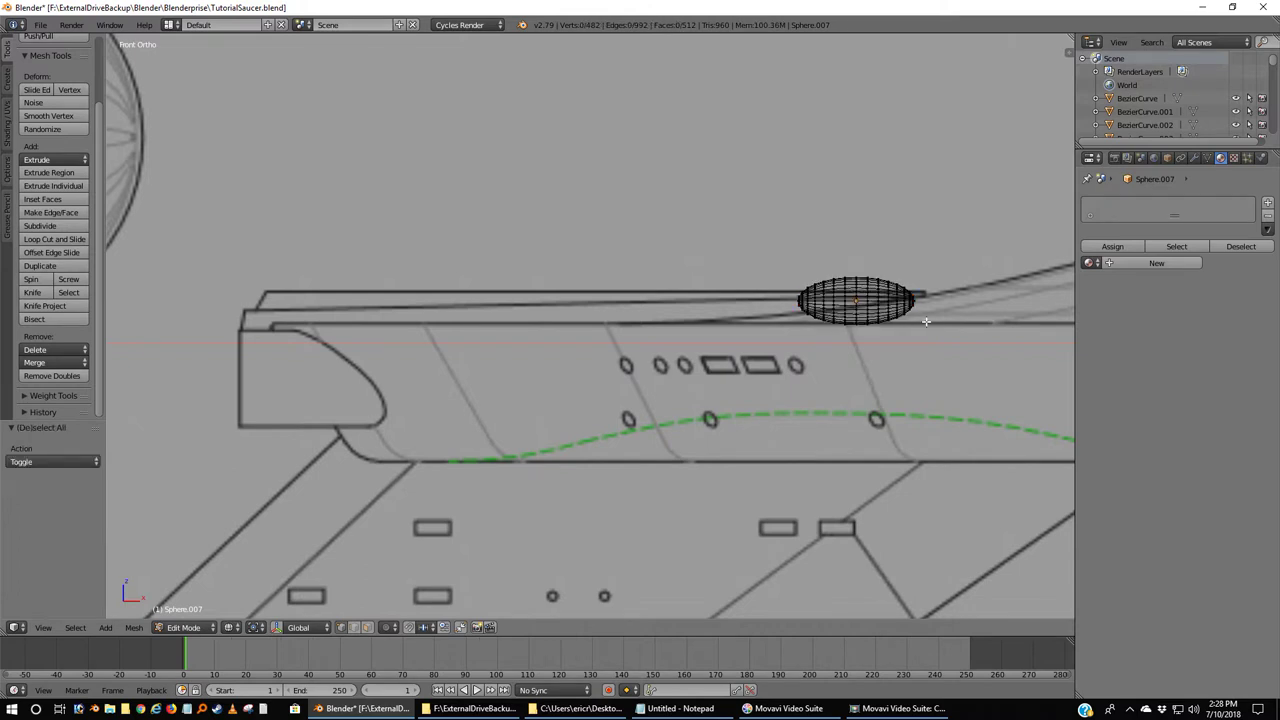
{"action": "scroll", "coordinate": [926, 322], "scroll_direction": "up", "scroll_amount": 4}
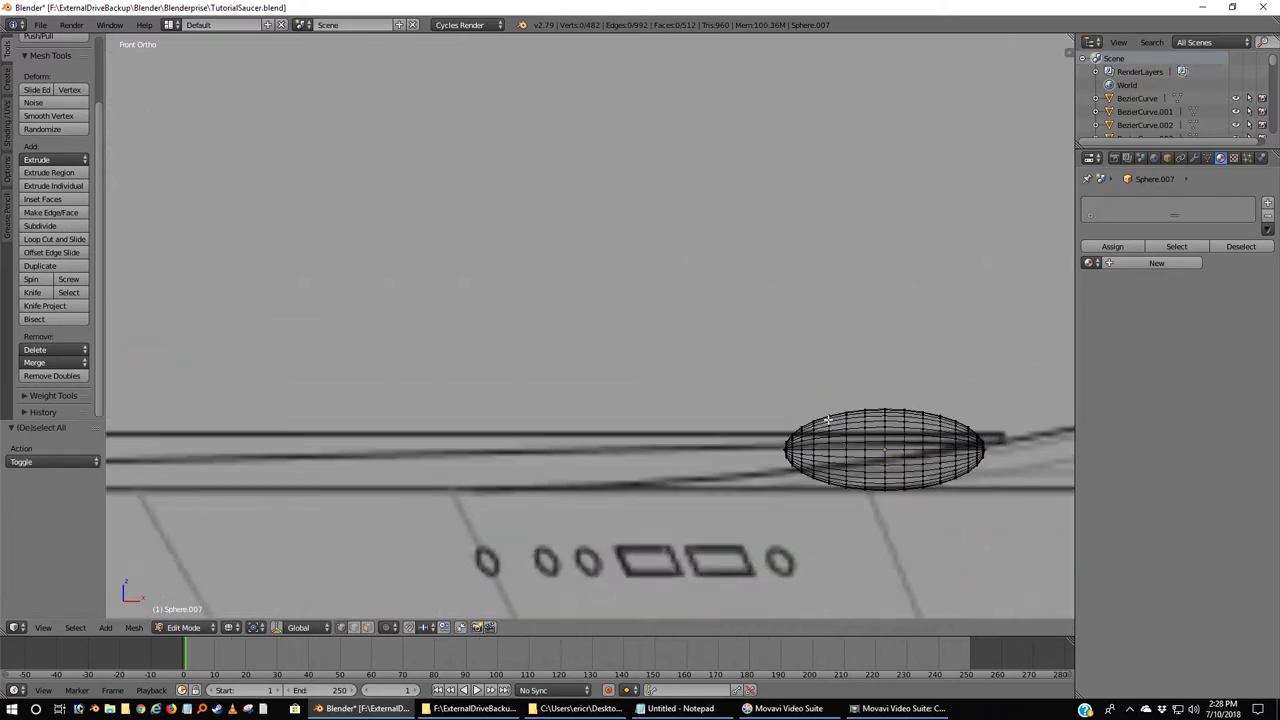
{"action": "middle_click_drag", "start_coordinate": [895, 455], "coordinate": [780, 332], "text": "shift"}
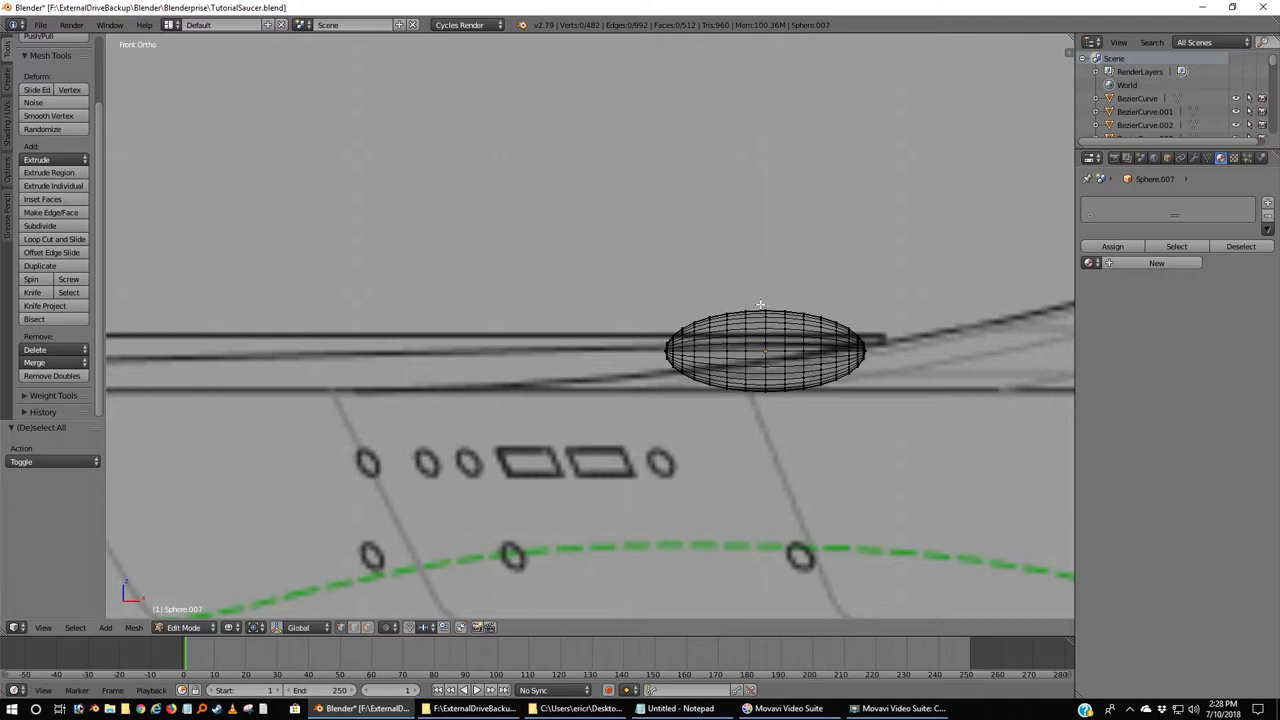
{"action": "key", "text": "b"}
{"action": "left_click_drag", "start_coordinate": [757, 303], "coordinate": [644, 428]}
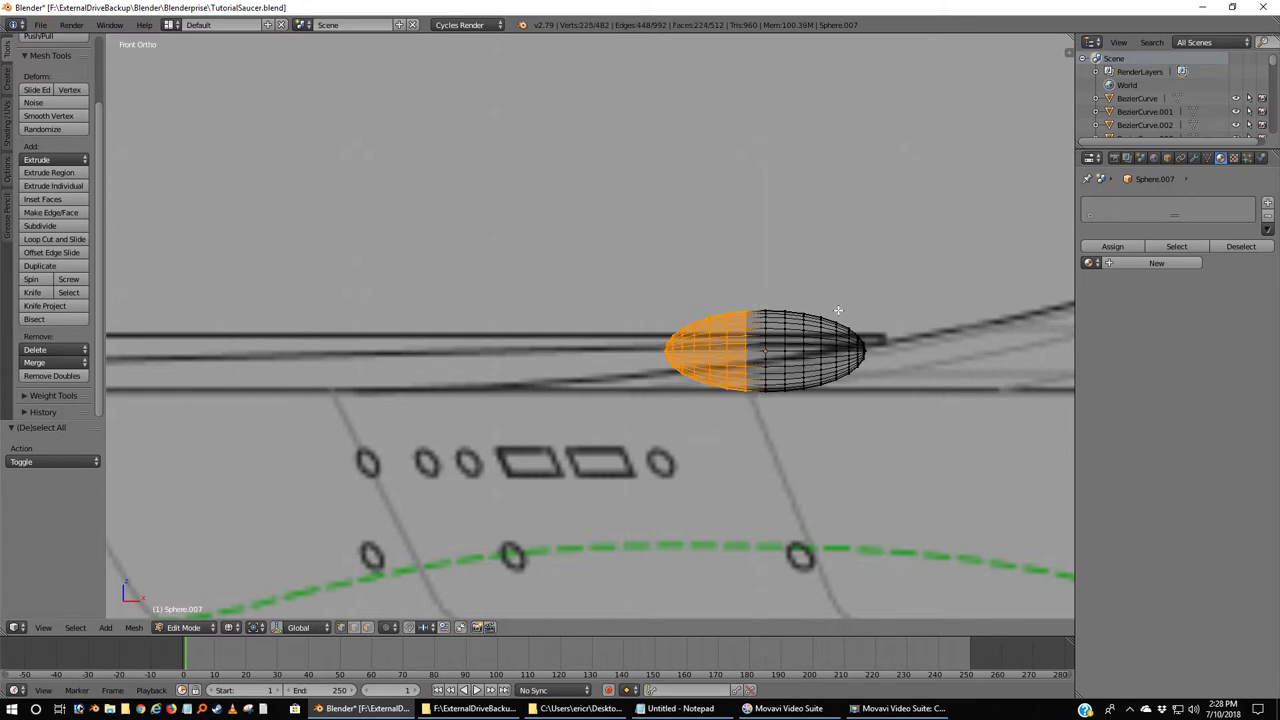
{"action": "middle_click_drag", "start_coordinate": [838, 311], "coordinate": [912, 406]}
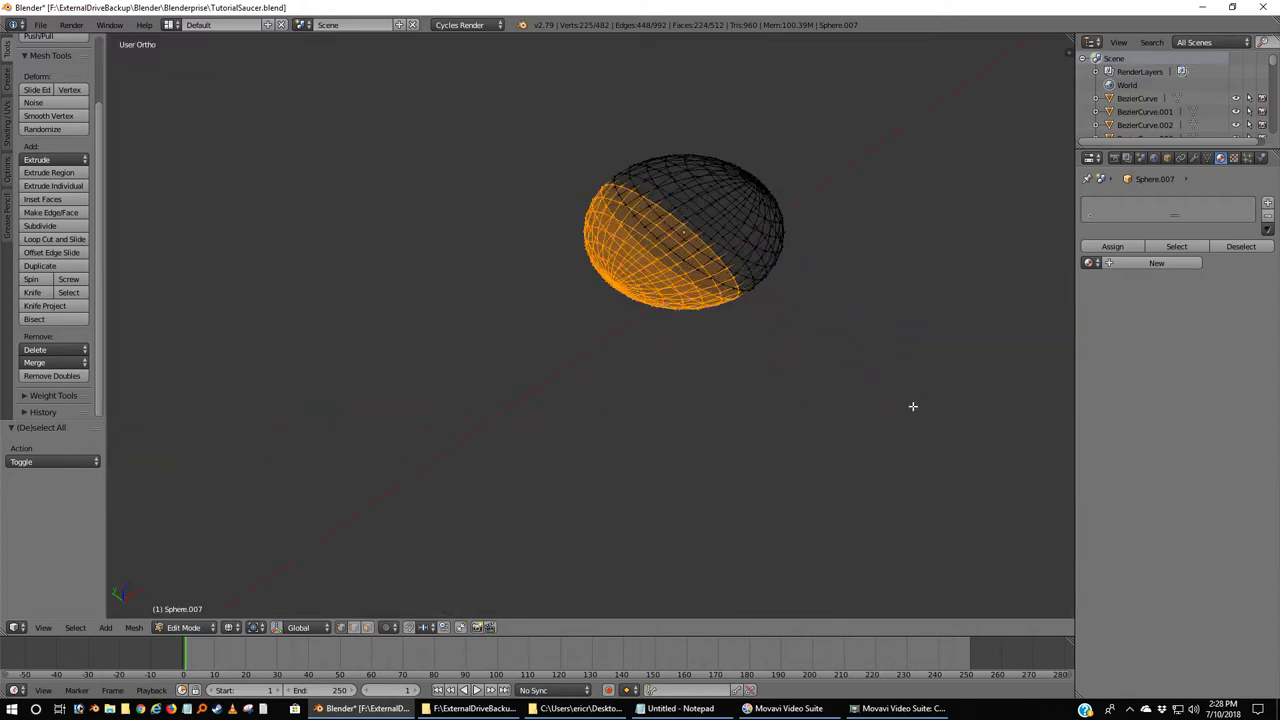
{"action": "key", "text": "KP_1"}
{"action": "key", "text": "x"}
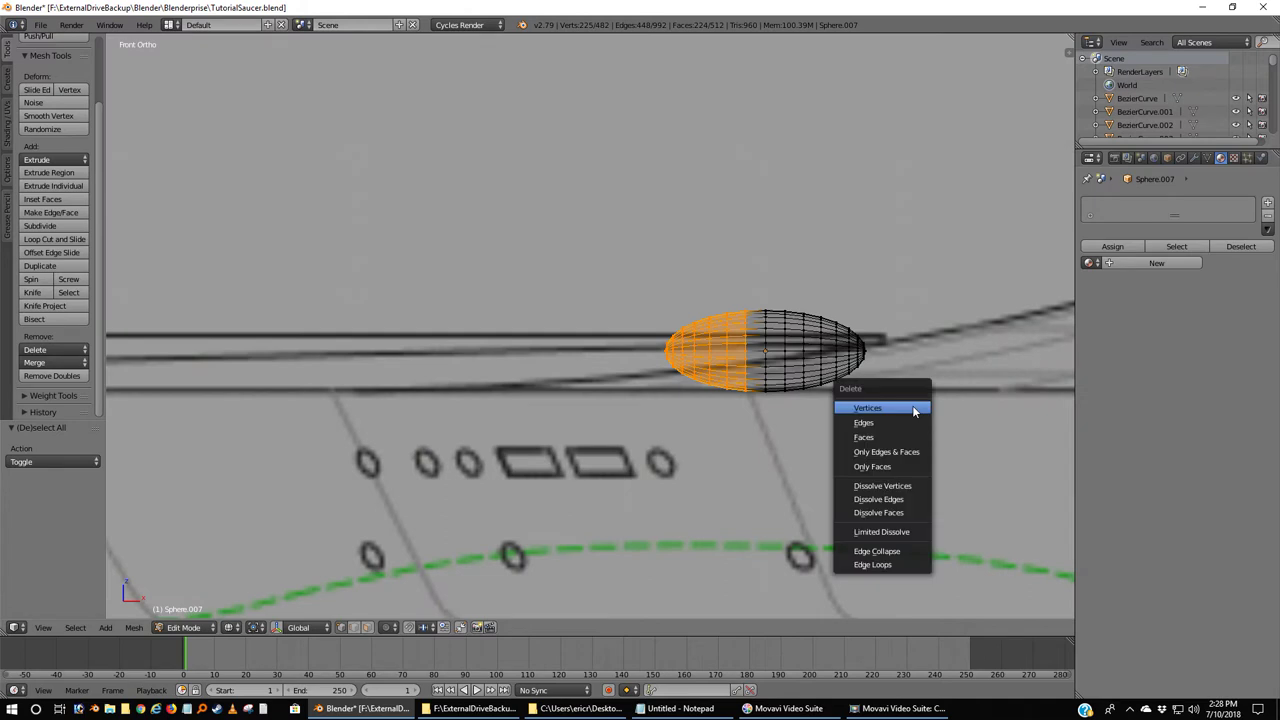
{"action": "left_click", "coordinate": [912, 410]}
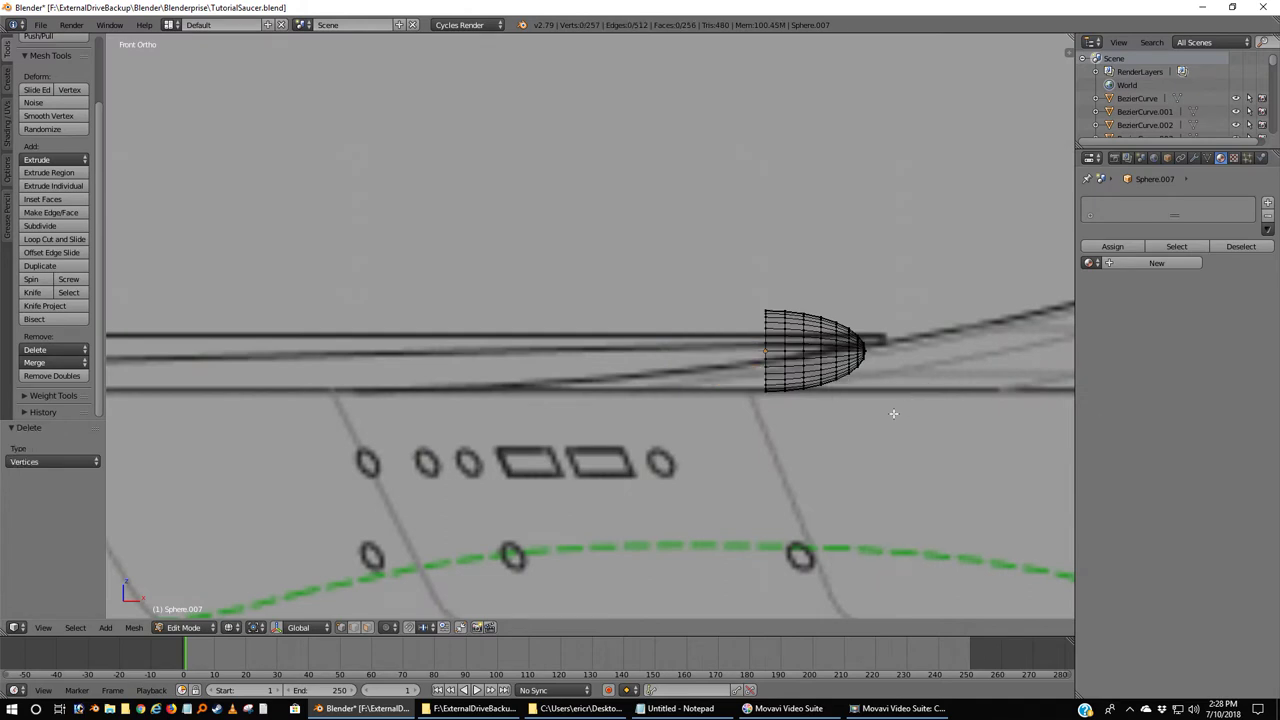
Extrude the half sphere's open edge ring about -0.781 along X to the rear end of the fairing blueprint.
{"action": "middle_click_drag", "start_coordinate": [737, 417], "coordinate": [706, 437]}
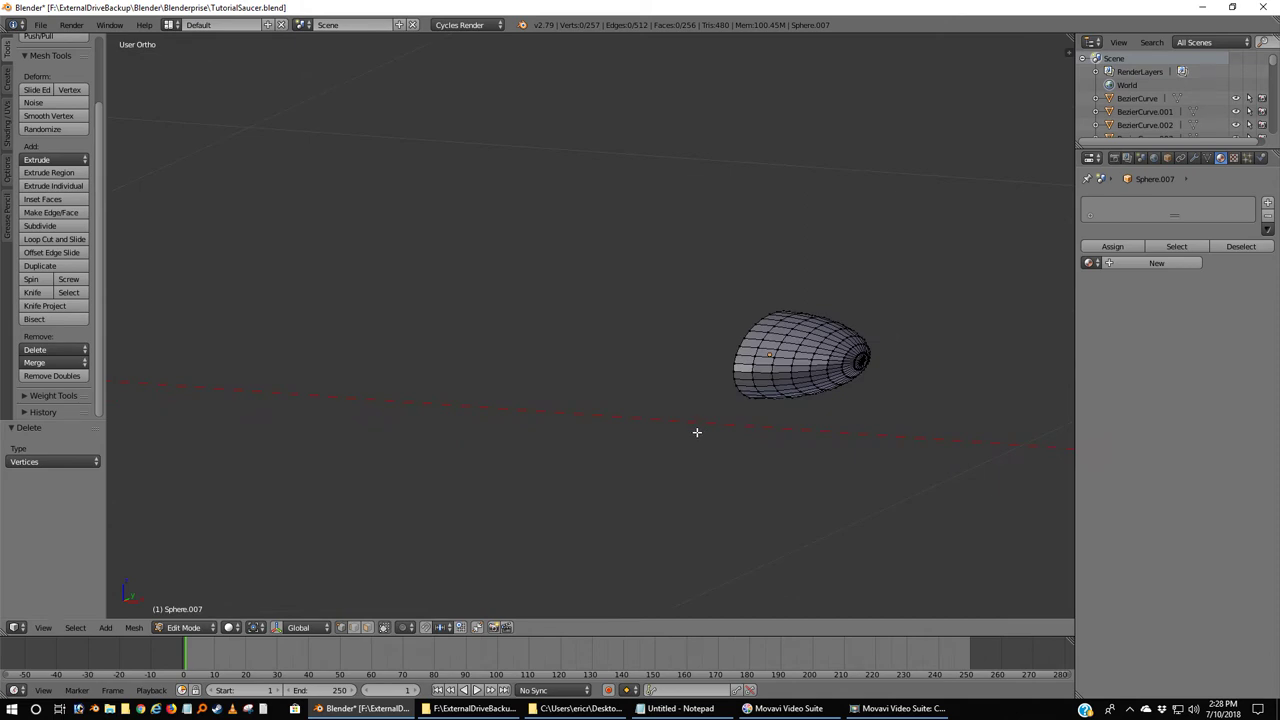
{"action": "key", "text": "KP_1"}
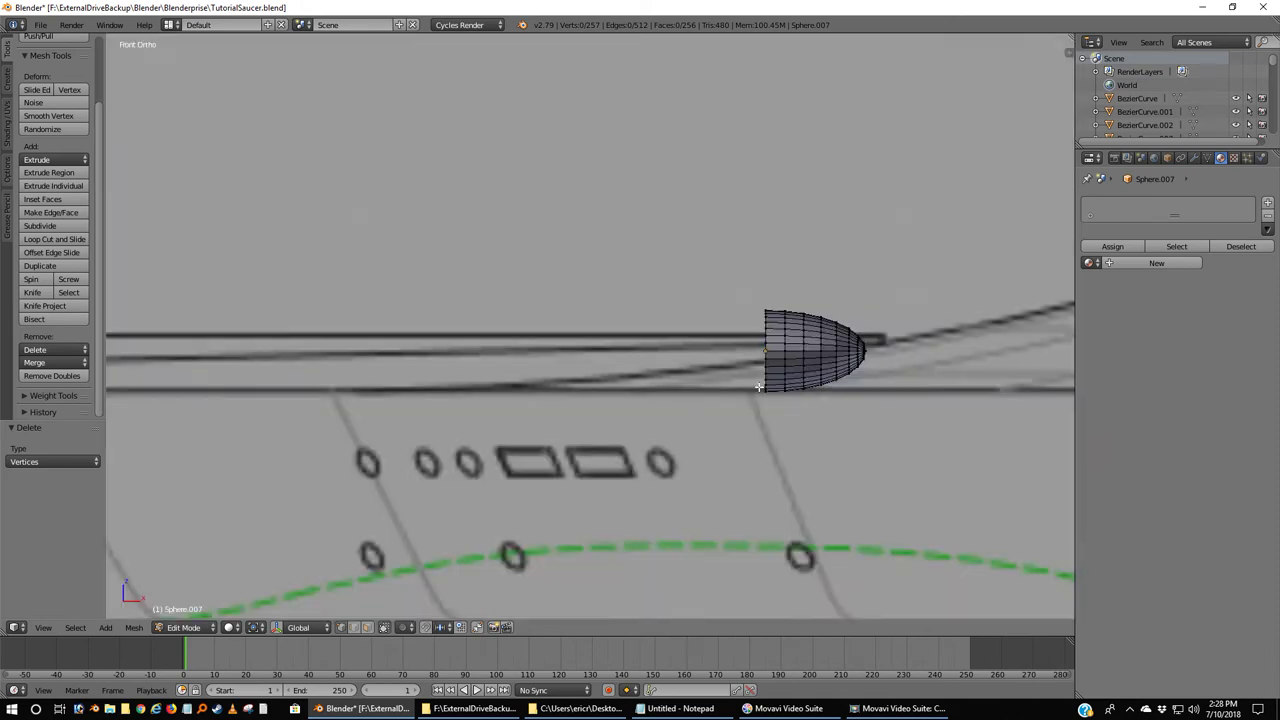
{"action": "key", "text": "z"}
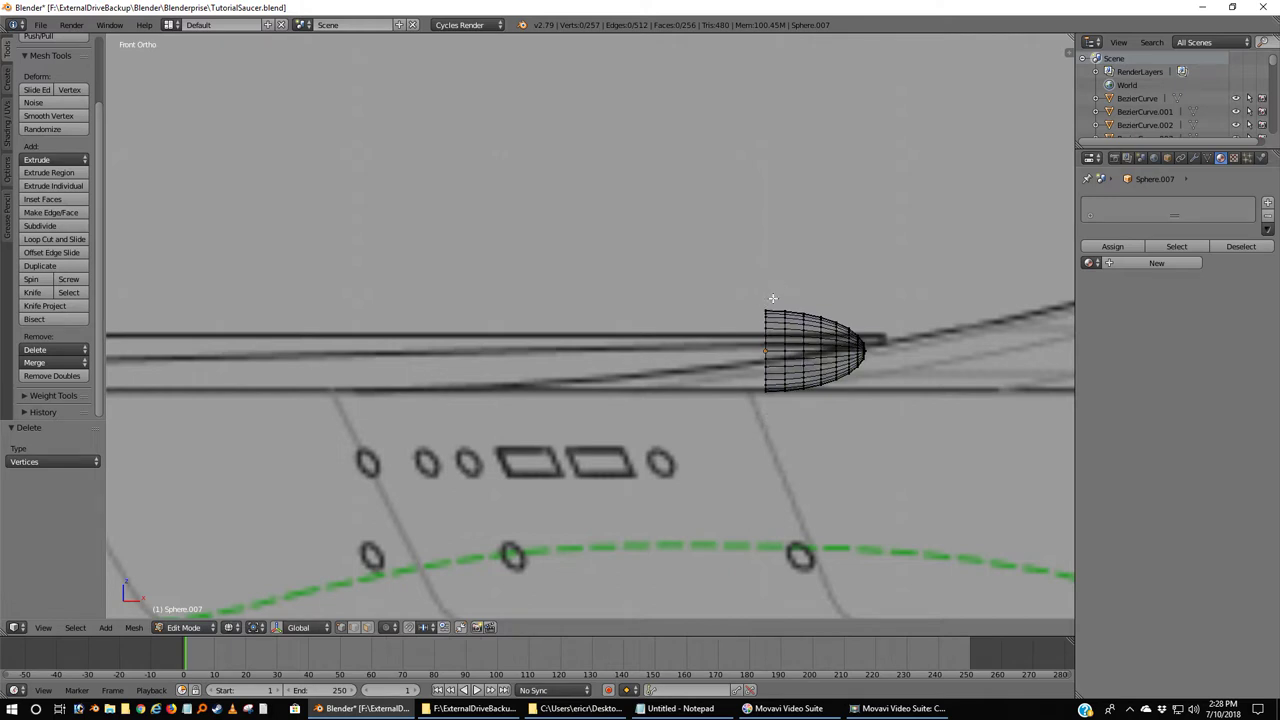
{"action": "left_click_drag", "start_coordinate": [773, 298], "coordinate": [745, 423]}
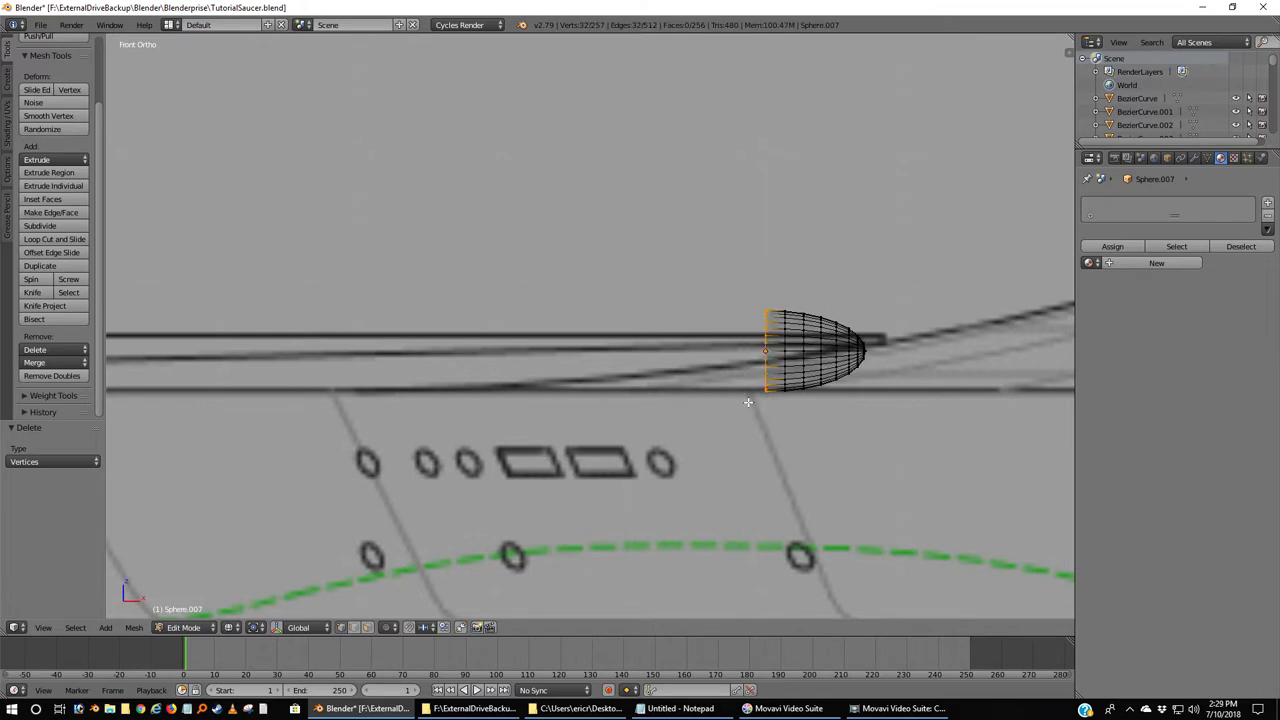
{"action": "scroll", "coordinate": [740, 423], "scroll_direction": "down", "scroll_amount": 2}
{"action": "scroll", "coordinate": [740, 423], "scroll_direction": "down", "scroll_amount": 2}
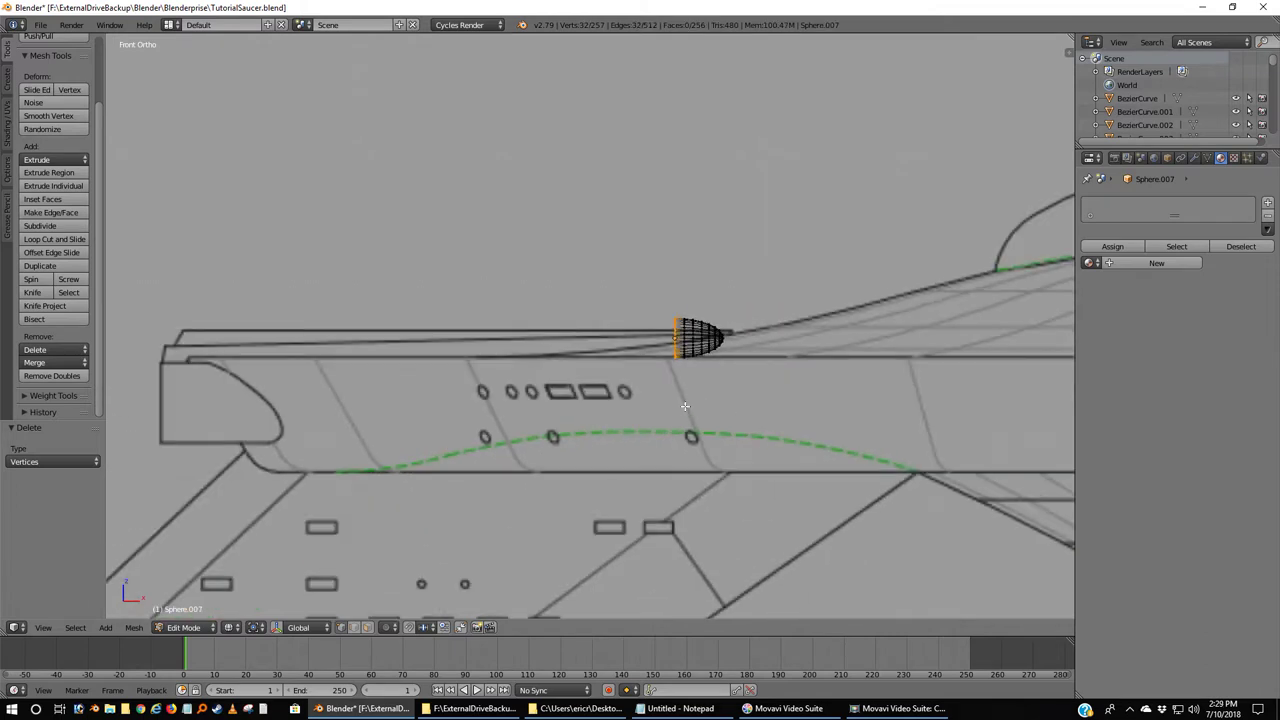
{"action": "middle_click_drag", "start_coordinate": [651, 409], "coordinate": [748, 409], "text": "shift"}
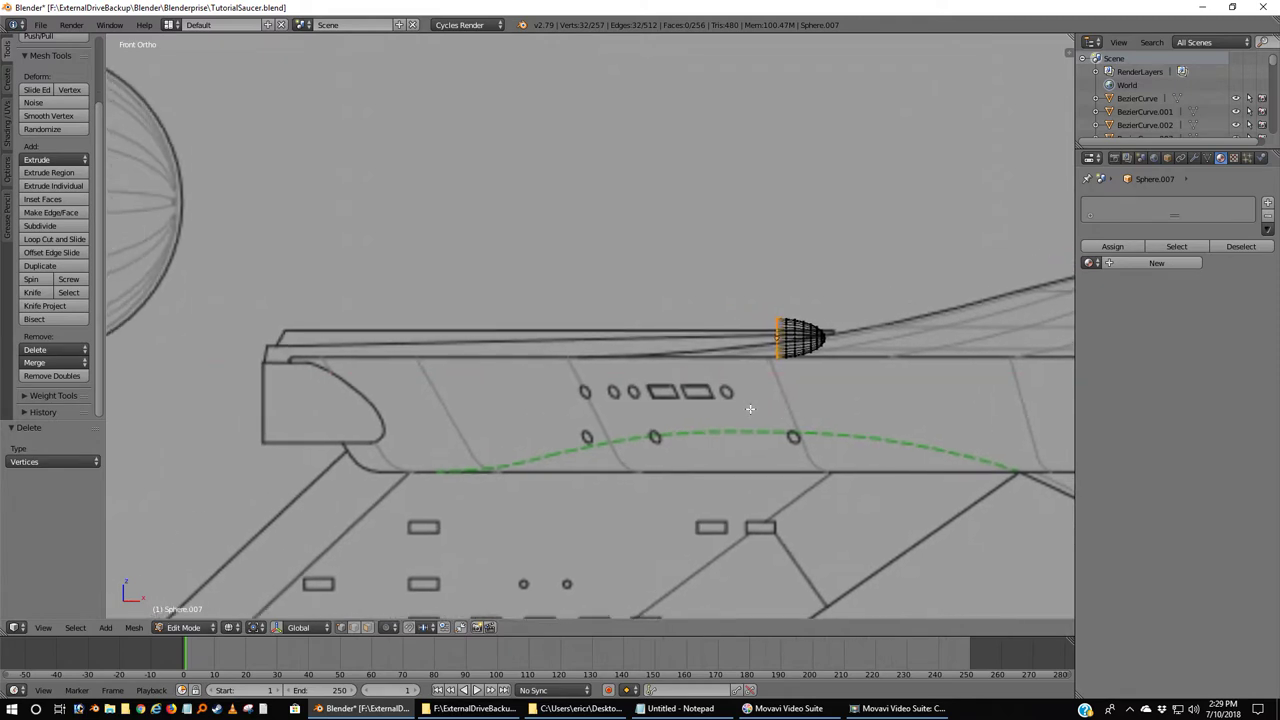
{"action": "key", "text": "e"}
{"action": "key", "text": "x"}
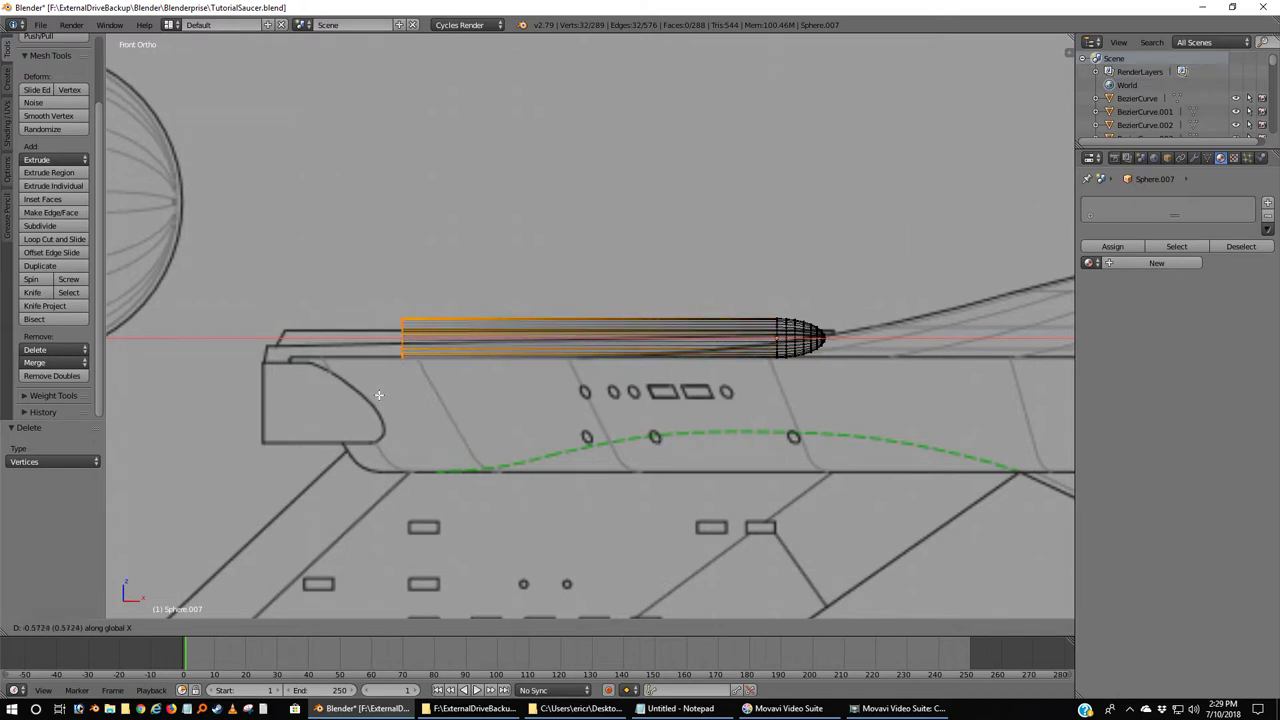
{"action": "left_click", "coordinate": [242, 397]}
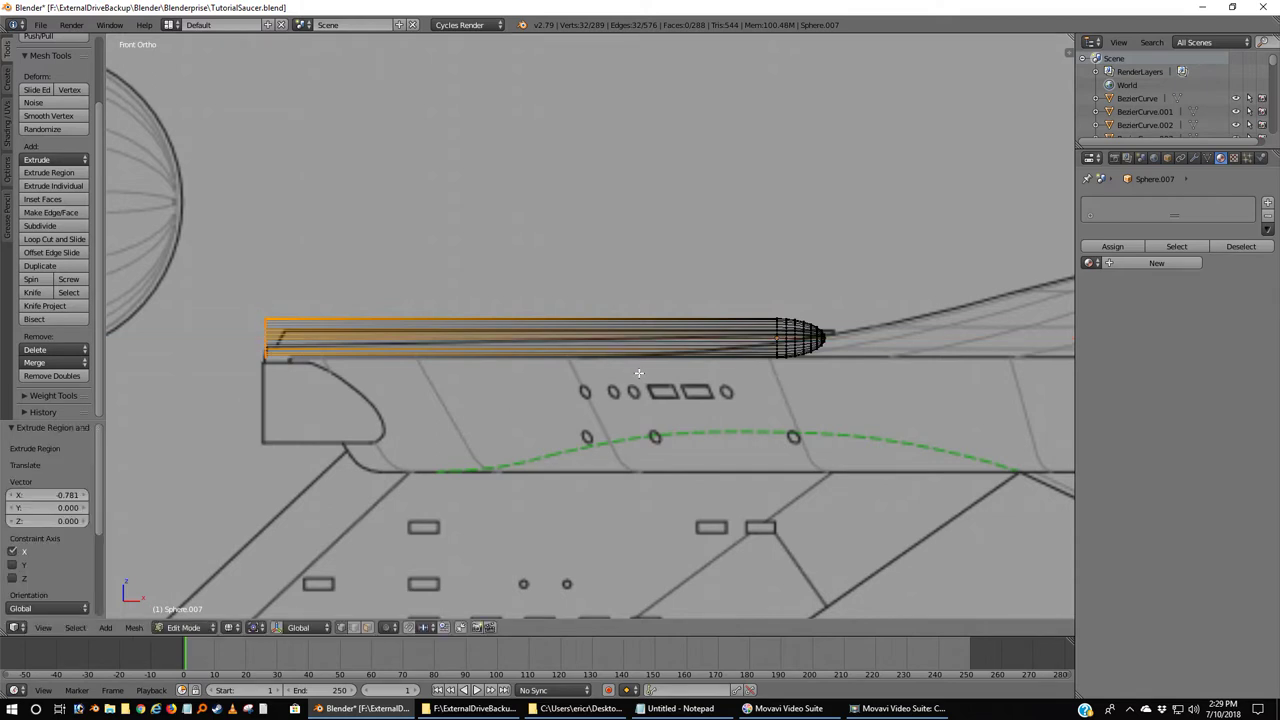
{"action": "key", "text": "a"}
In top view, move the extrusion's rear end ring about 0.057 along X to where the blueprint outline begins to flare.
{"action": "key", "text": "KP_7"}
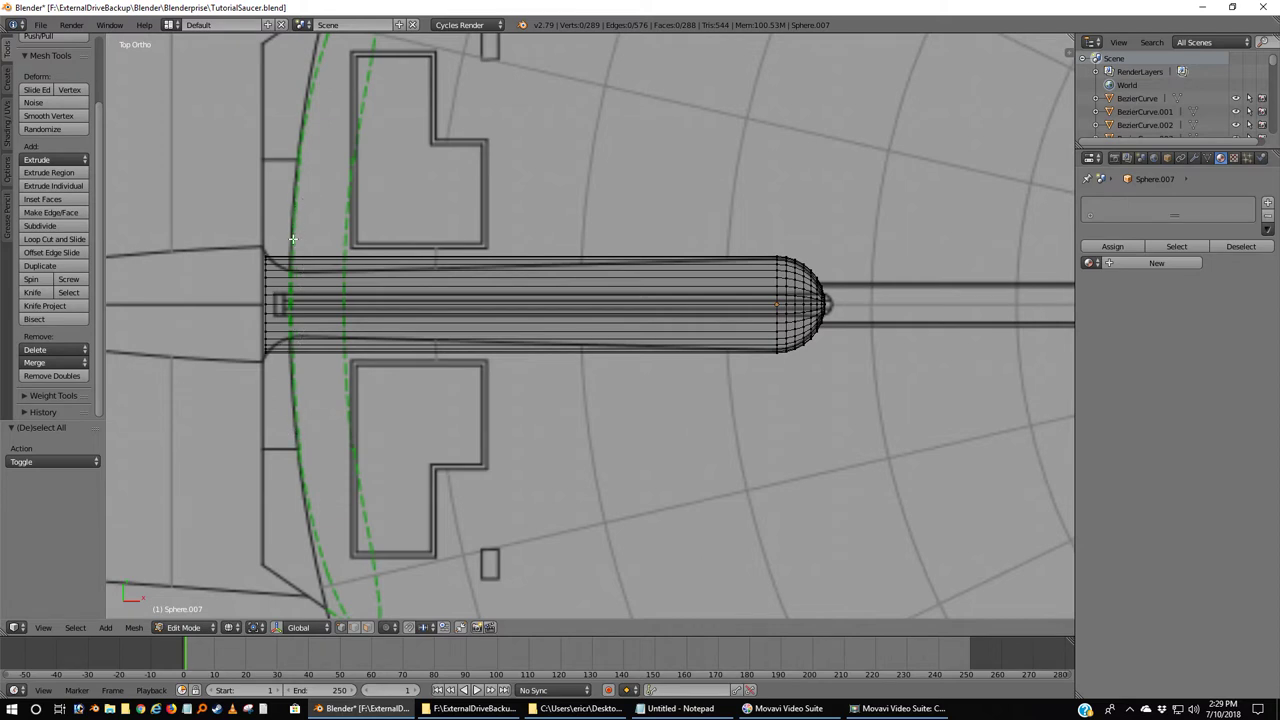
{"action": "mouse_move", "coordinate": [283, 219]}
{"action": "left_mouse_down"}
{"action": "mouse_move", "coordinate": [272, 338]}
{"action": "mouse_move", "coordinate": [246, 374]}
{"action": "left_mouse_up"}
{"action": "key", "text": "g"}
{"action": "key", "text": "x"}
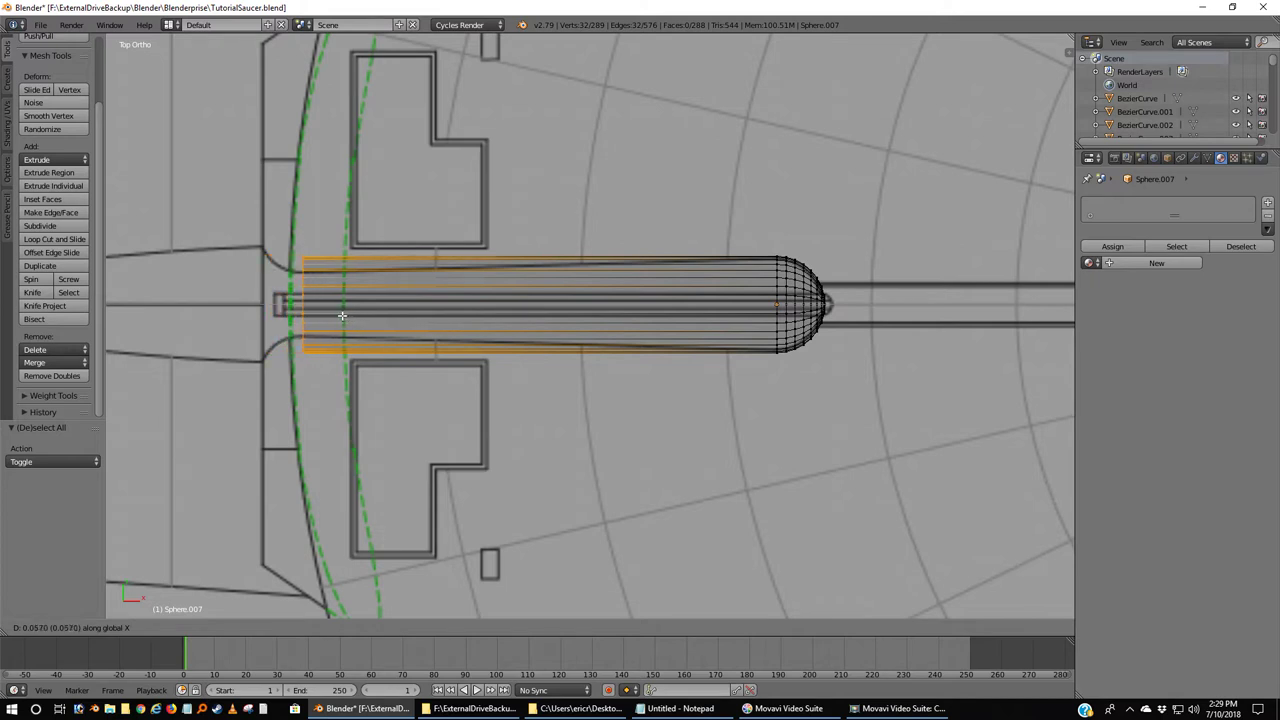
{"action": "left_click", "coordinate": [342, 316]}
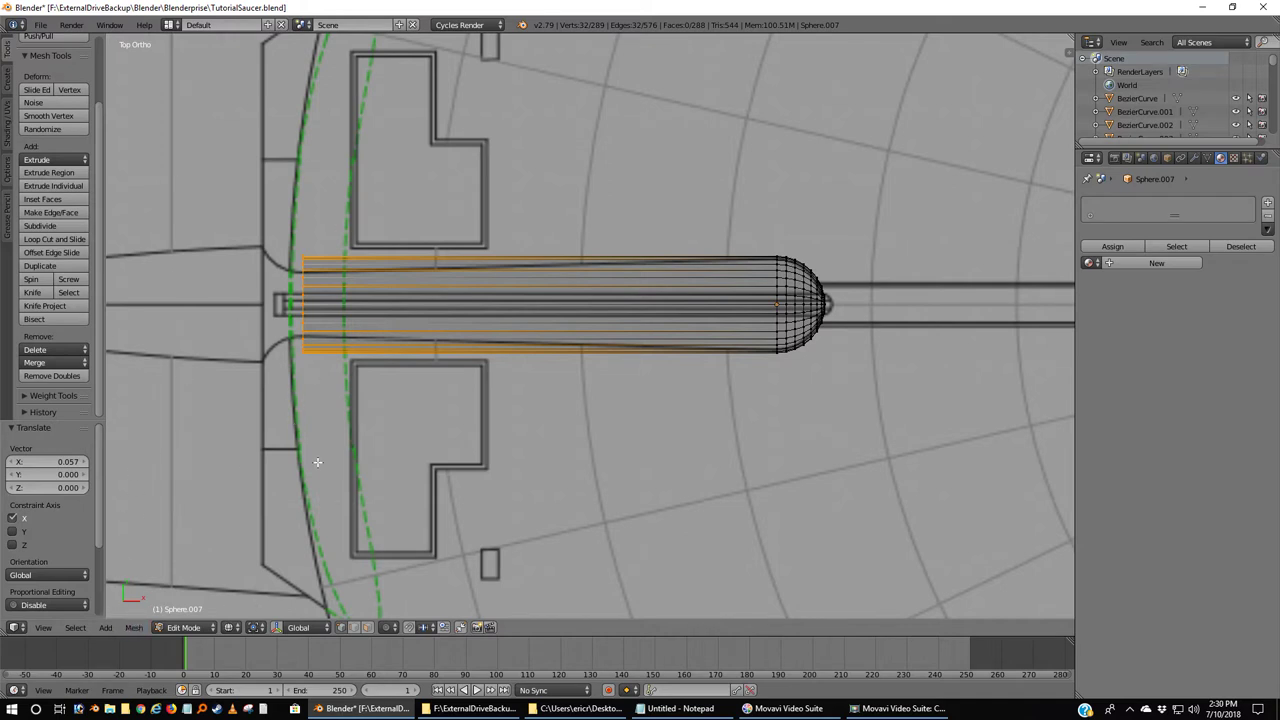
Scale the rear end ring by about 0.690 along Y so the fairing tapers along the blueprint outline.
{"action": "key", "text": "s"}
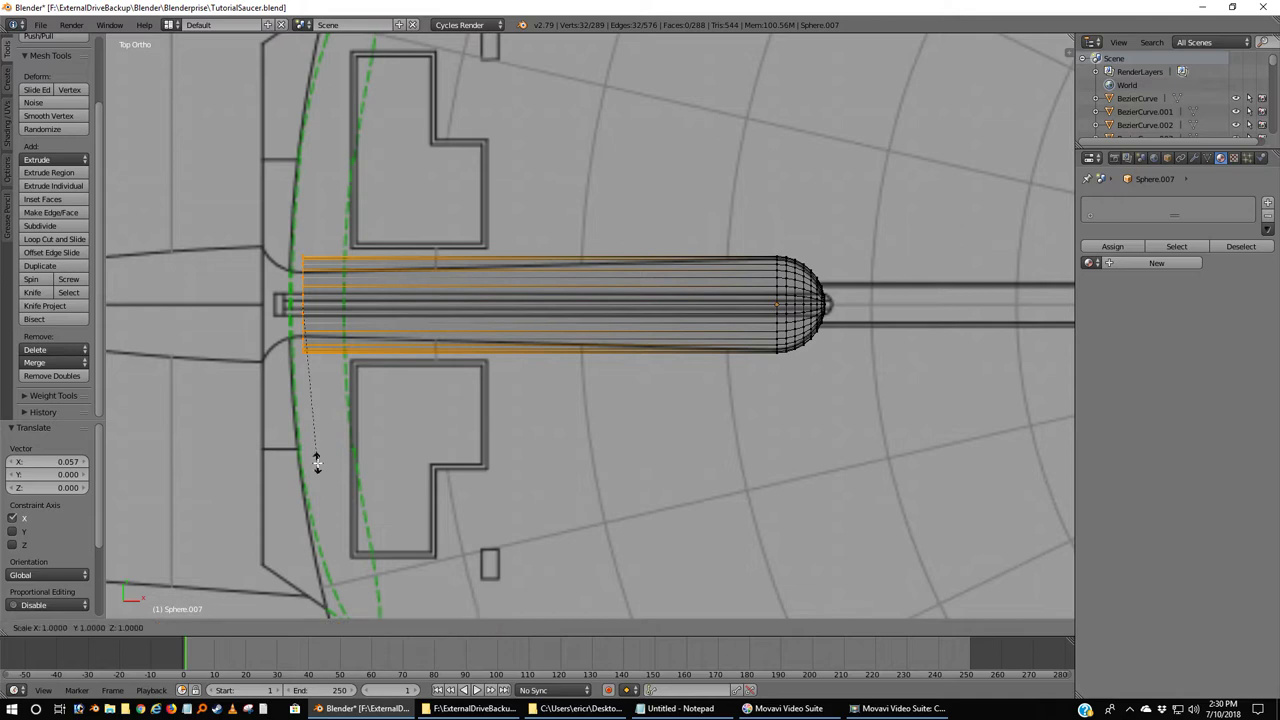
{"action": "key", "text": "y"}
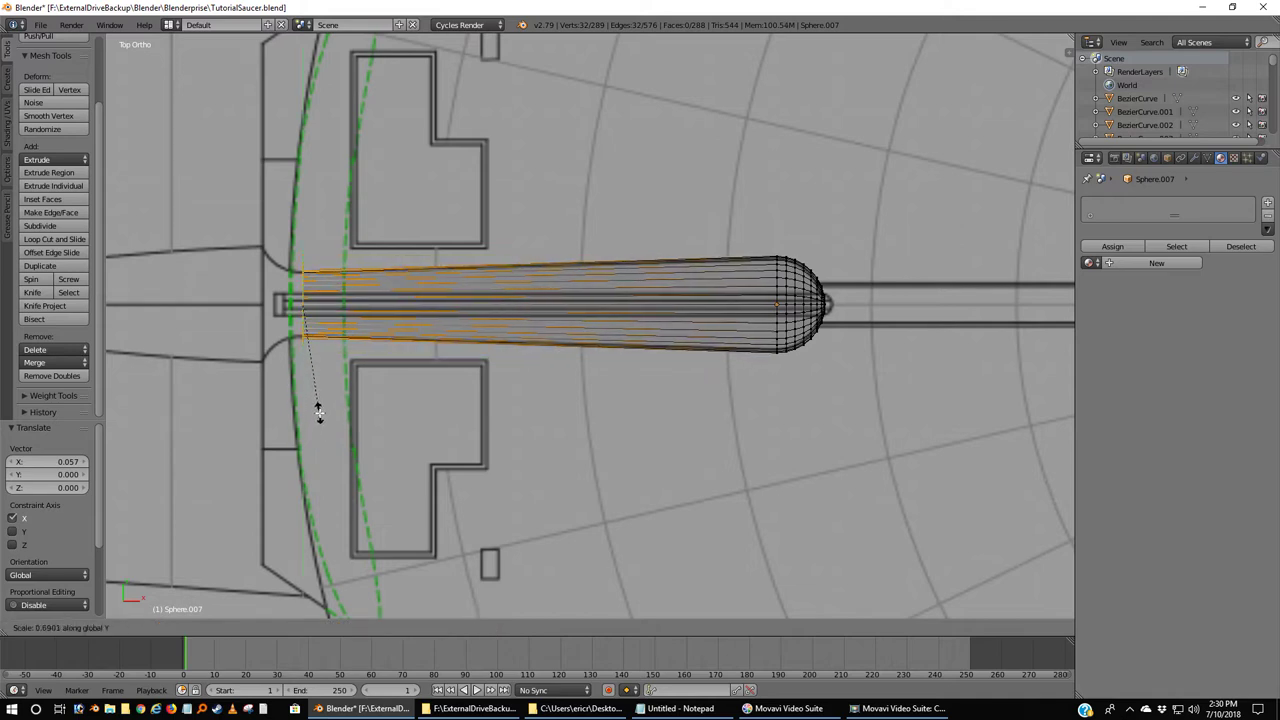
{"action": "left_click", "coordinate": [319, 412]}
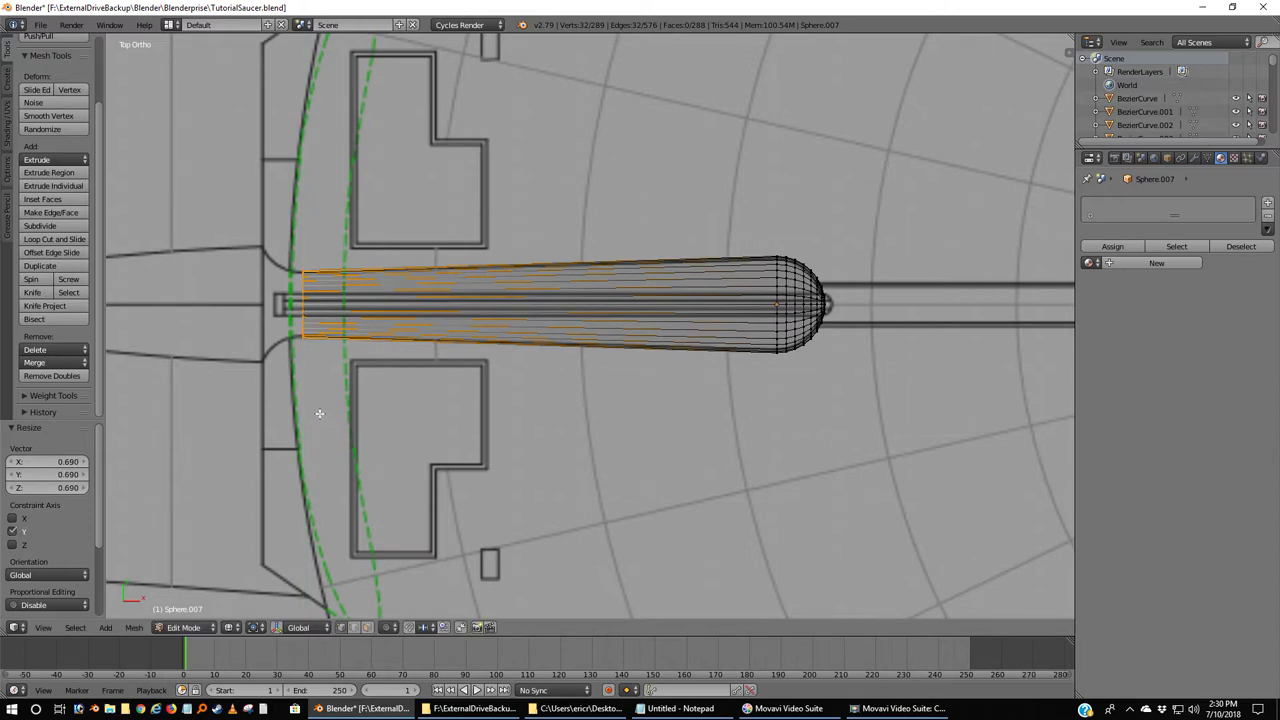
{"action": "key", "text": "a"}
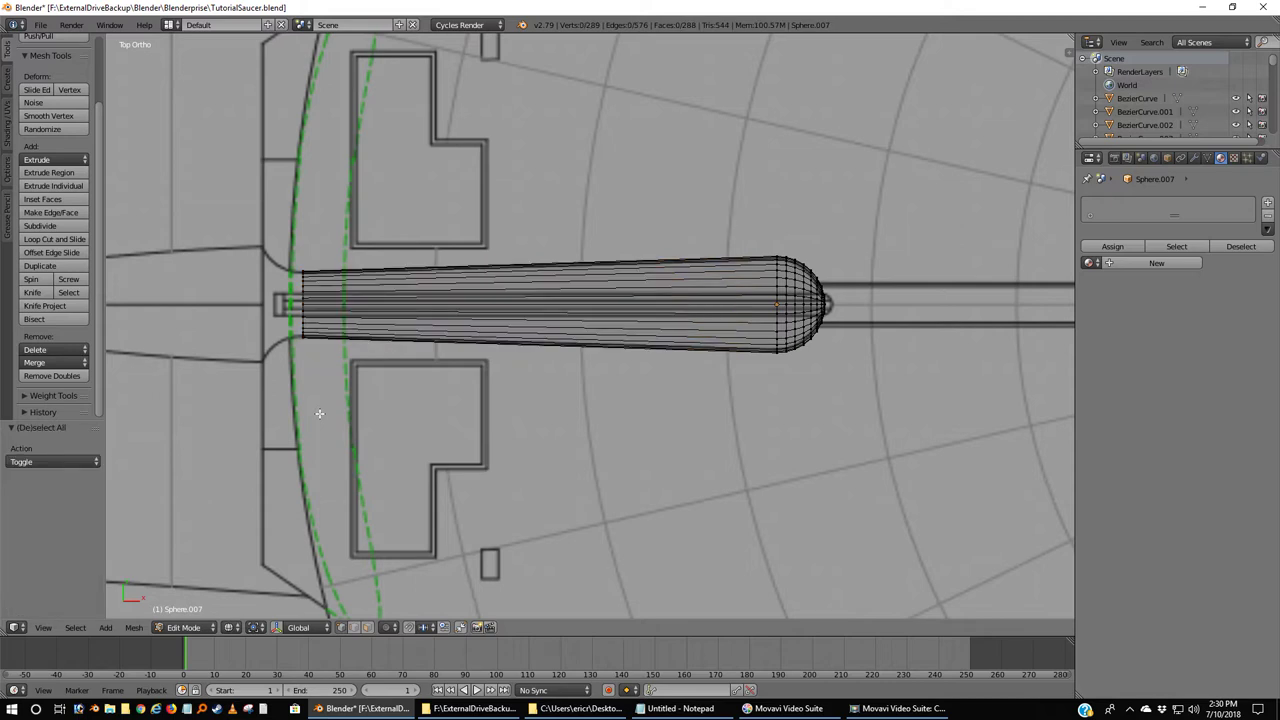
Display the fairing as solid in front view, return to Object Mode and apply smooth shading to it.
{"action": "key", "text": "KP_1"}
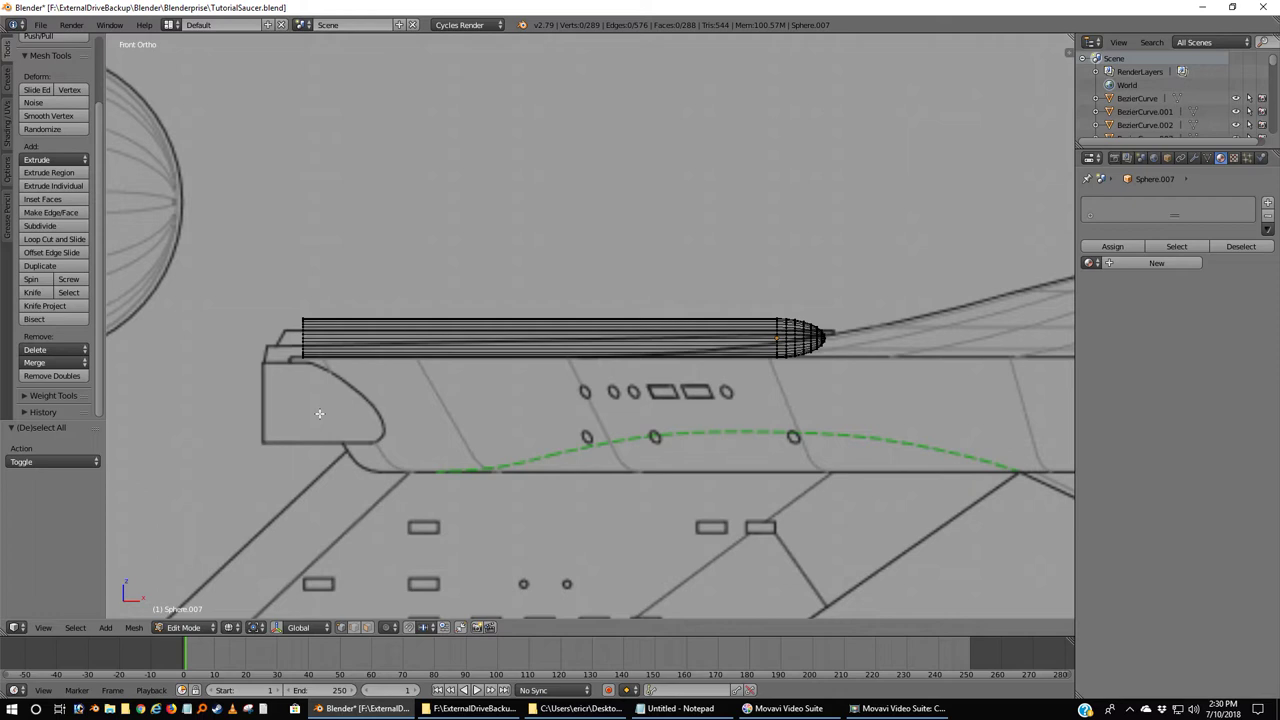
{"action": "key", "text": "z"}
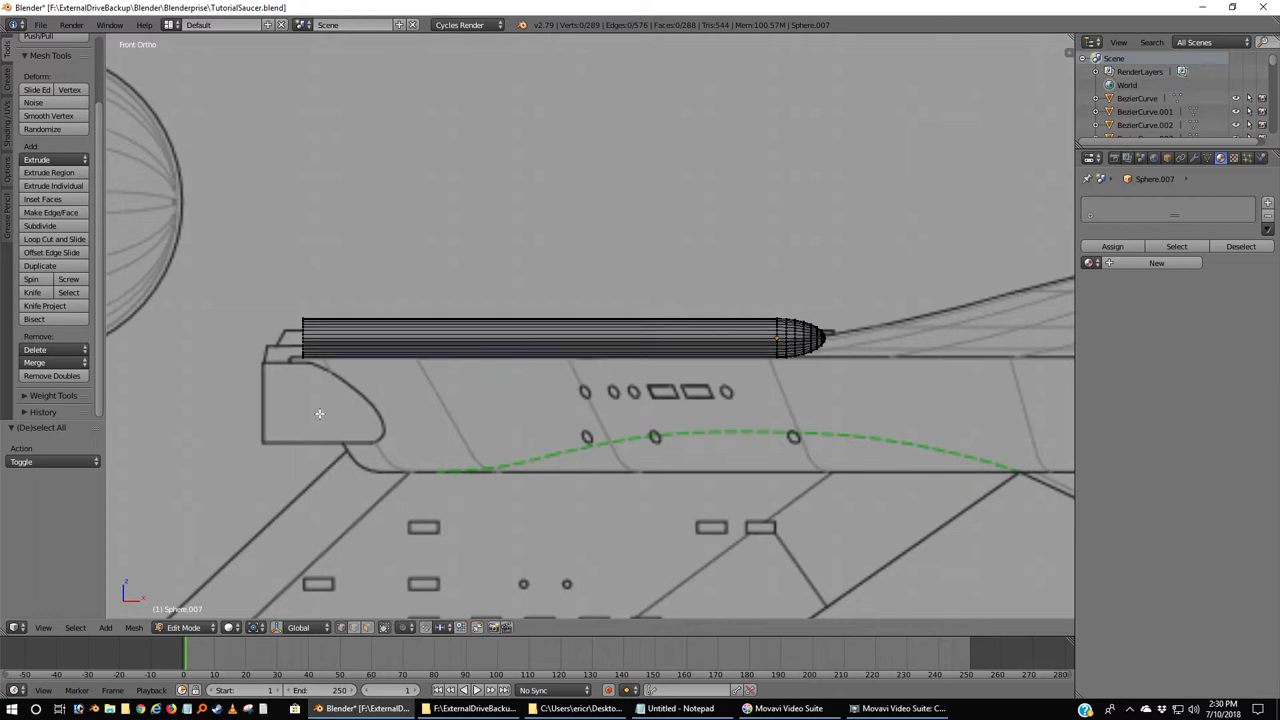
{"action": "key", "text": "Tab"}
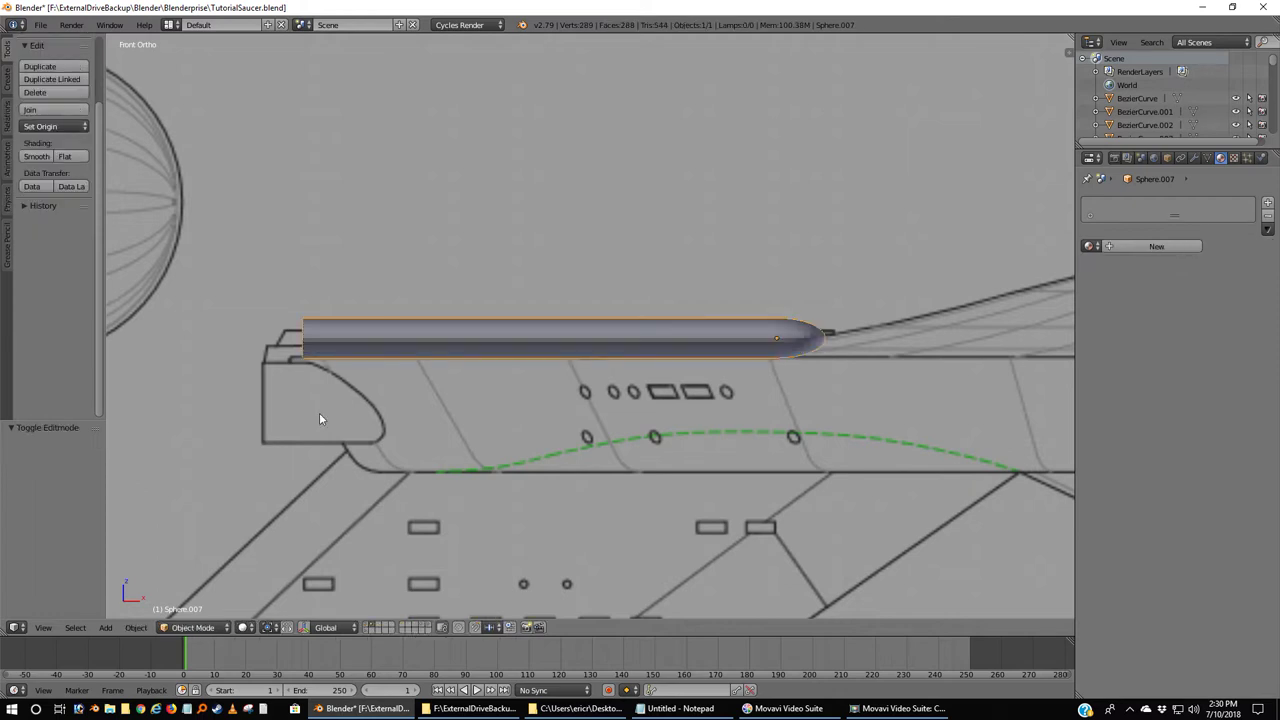
{"action": "left_click", "coordinate": [37, 156]}
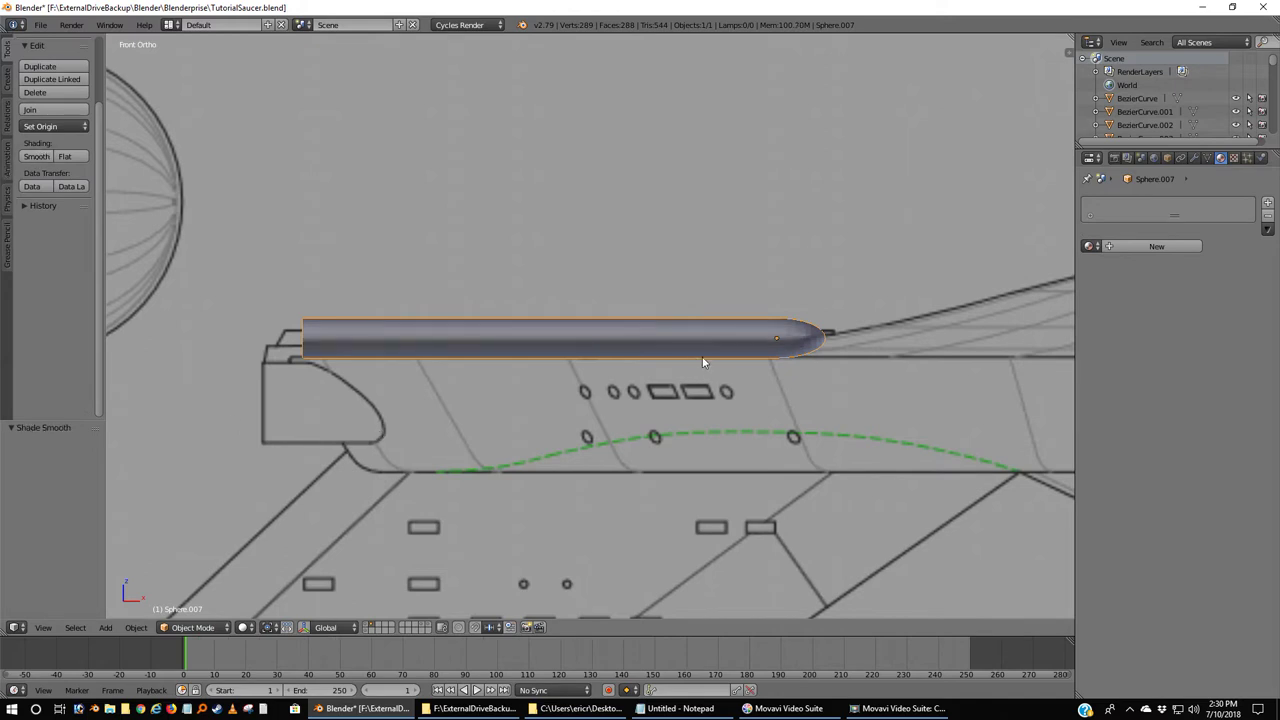
Show the saucer's layer together with the fairing and examine how the fairing sits on the saucer's rear top.
{"action": "middle_click_drag", "start_coordinate": [697, 372], "coordinate": [483, 349]}
{"action": "middle_click_drag", "start_coordinate": [484, 465], "coordinate": [602, 483]}
{"action": "key", "text": "KP_1"}
{"action": "left_click", "coordinate": [368, 626], "text": "shift"}
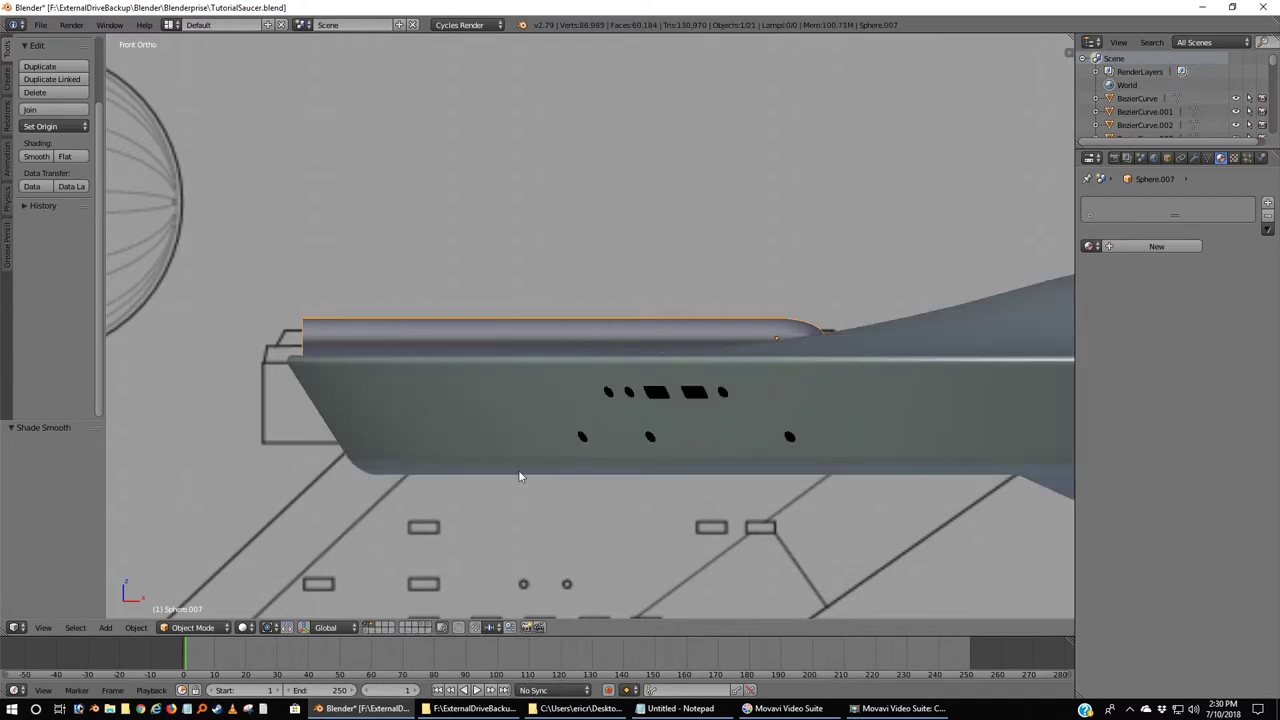
{"action": "scroll", "coordinate": [434, 394], "scroll_direction": "up", "scroll_amount": 5}
{"action": "middle_click_drag", "start_coordinate": [434, 394], "coordinate": [466, 402]}
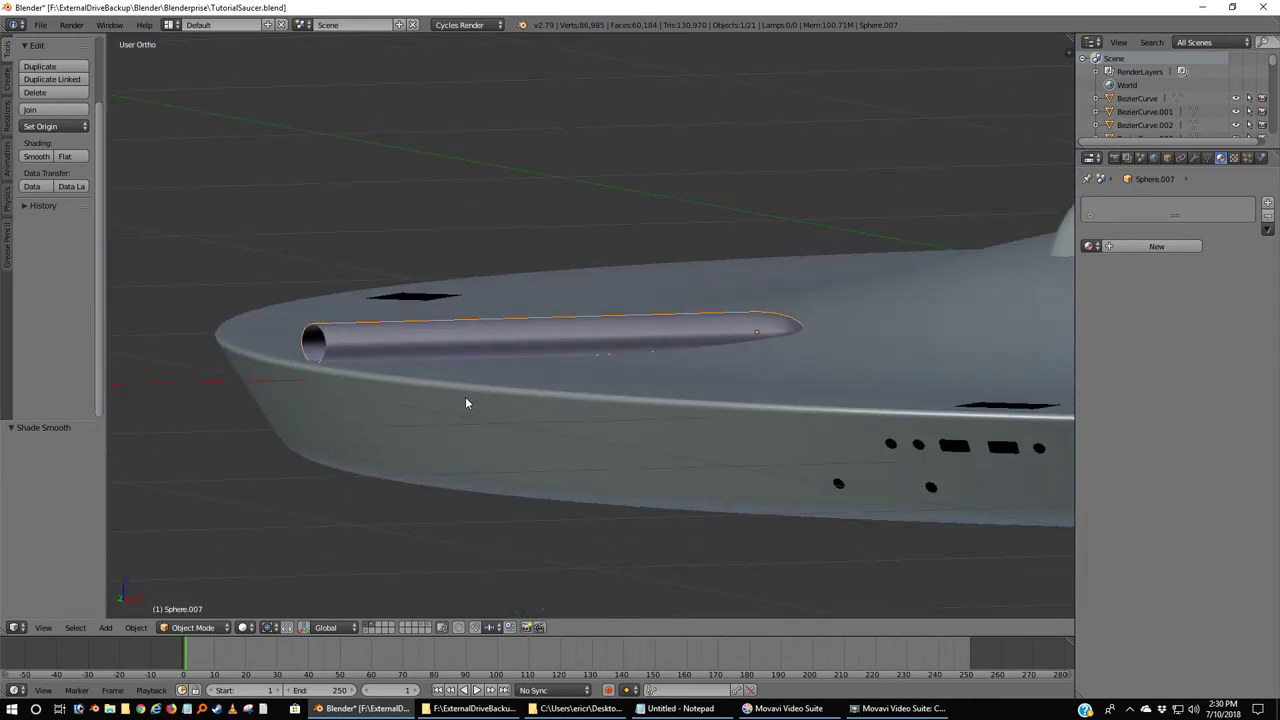
{"action": "key", "text": "KP_1"}
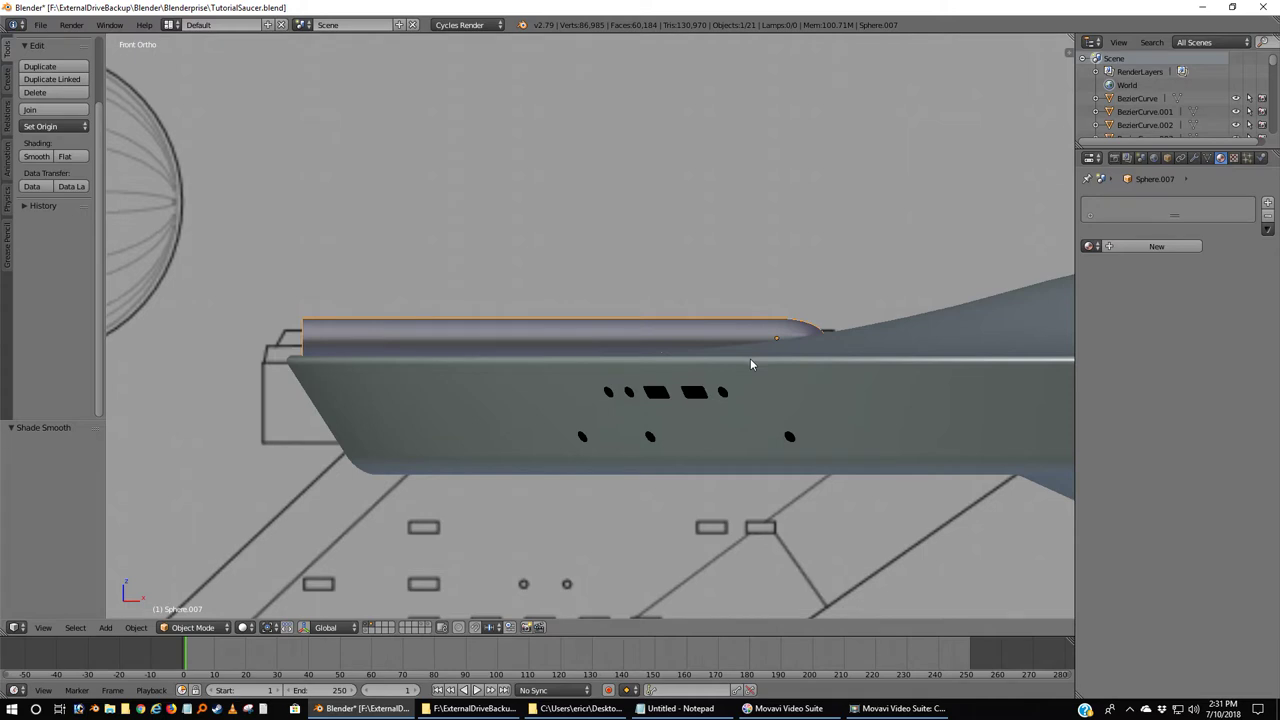
{"action": "key", "text": "z"}
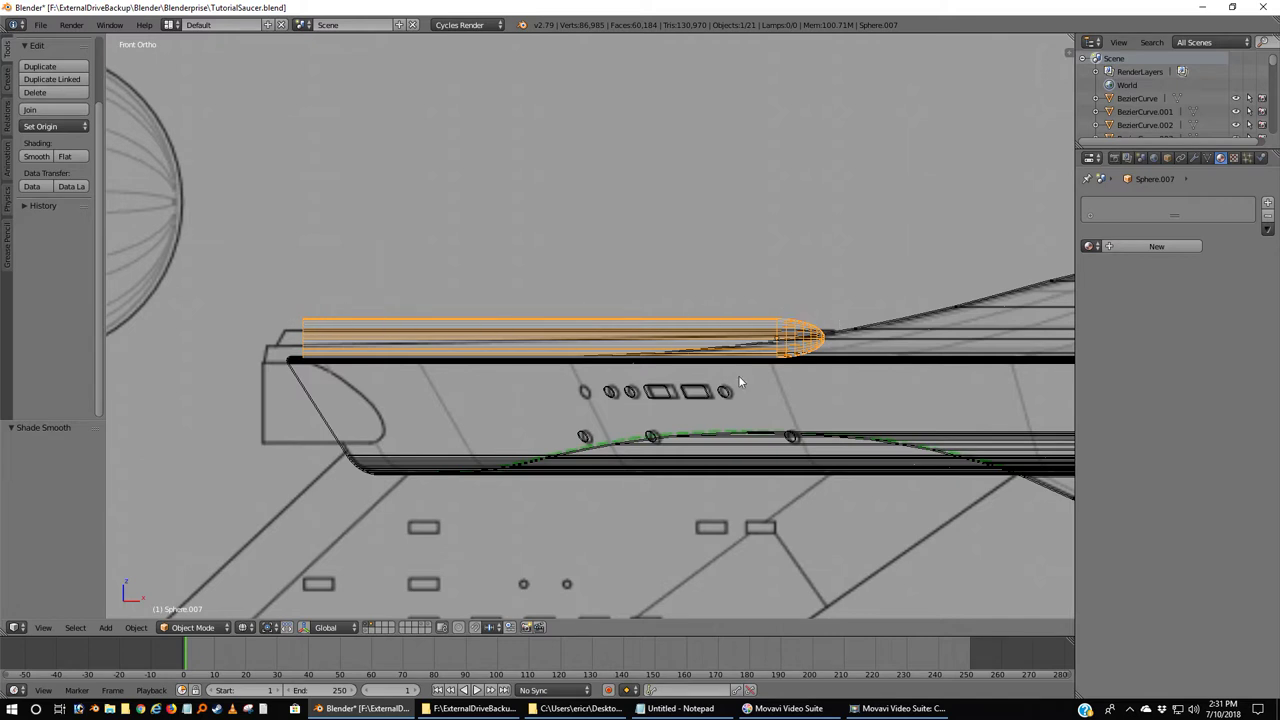
{"action": "key", "text": "z"}
{"action": "mouse_move", "coordinate": [723, 360]}
{"action": "middle_mouse_down"}
{"action": "mouse_move", "coordinate": [711, 354]}
{"action": "mouse_move", "coordinate": [736, 389]}
{"action": "mouse_move", "coordinate": [773, 354]}
{"action": "middle_mouse_up"}
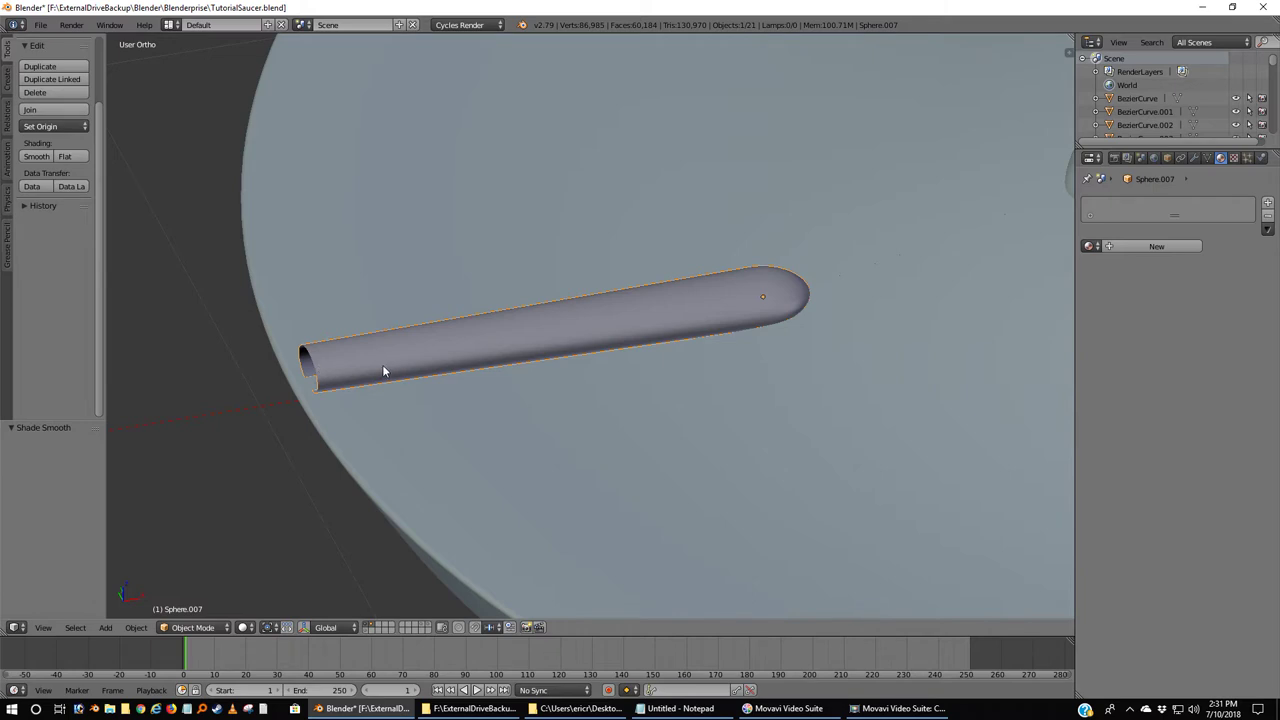
Try rotating the whole fairing about -0.804° in wireframe front view, and undo the rotation.
{"action": "key", "text": "KP_1"}
{"action": "key", "text": "z"}
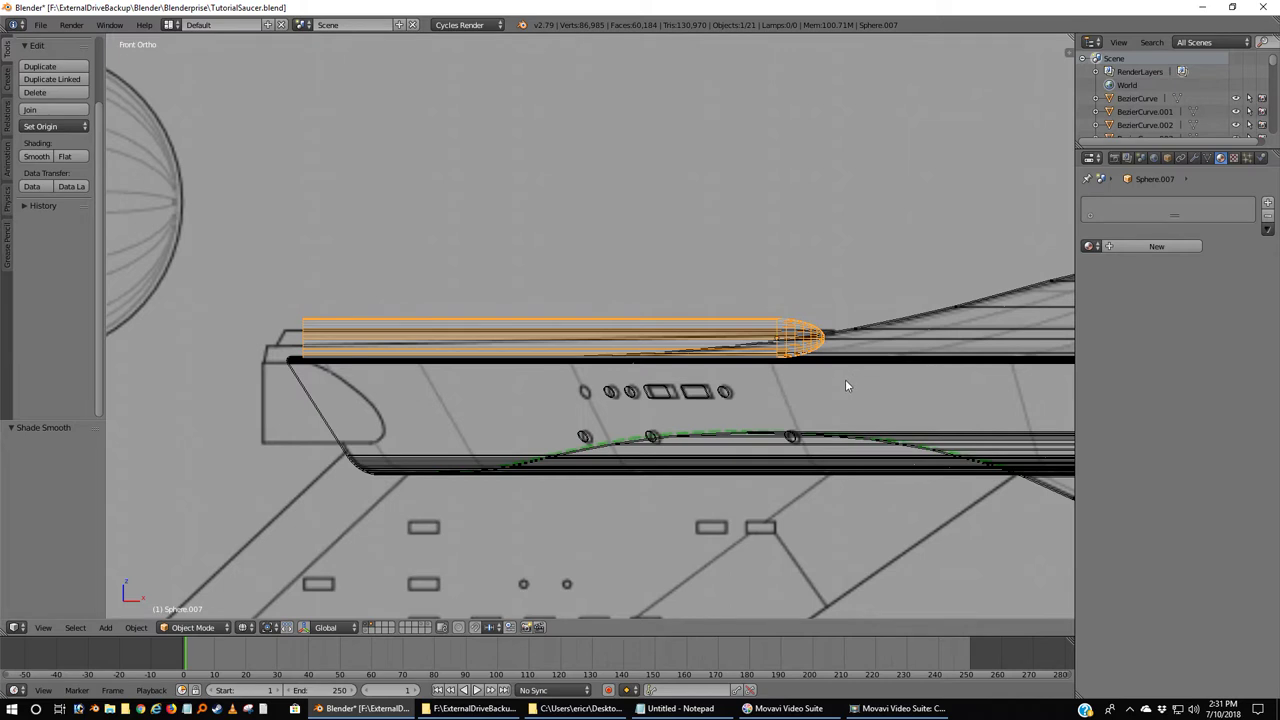
{"action": "key", "text": "r"}
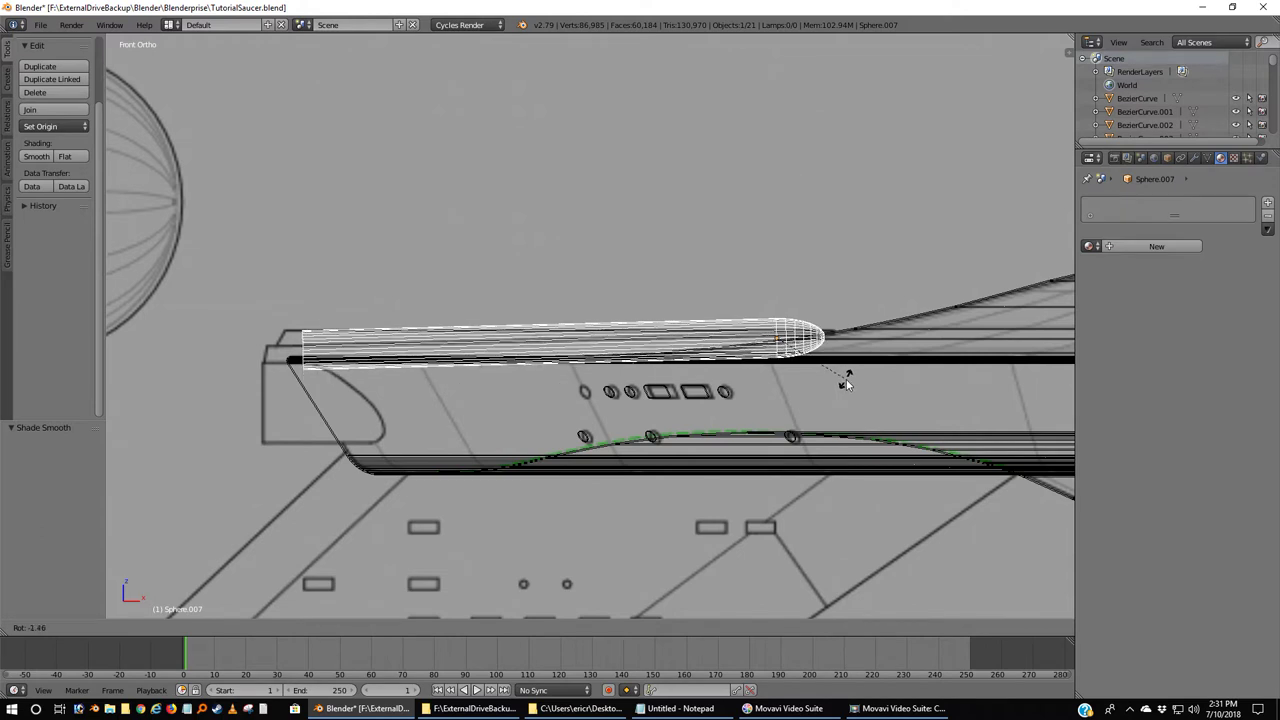
{"action": "left_click", "coordinate": [845, 381]}
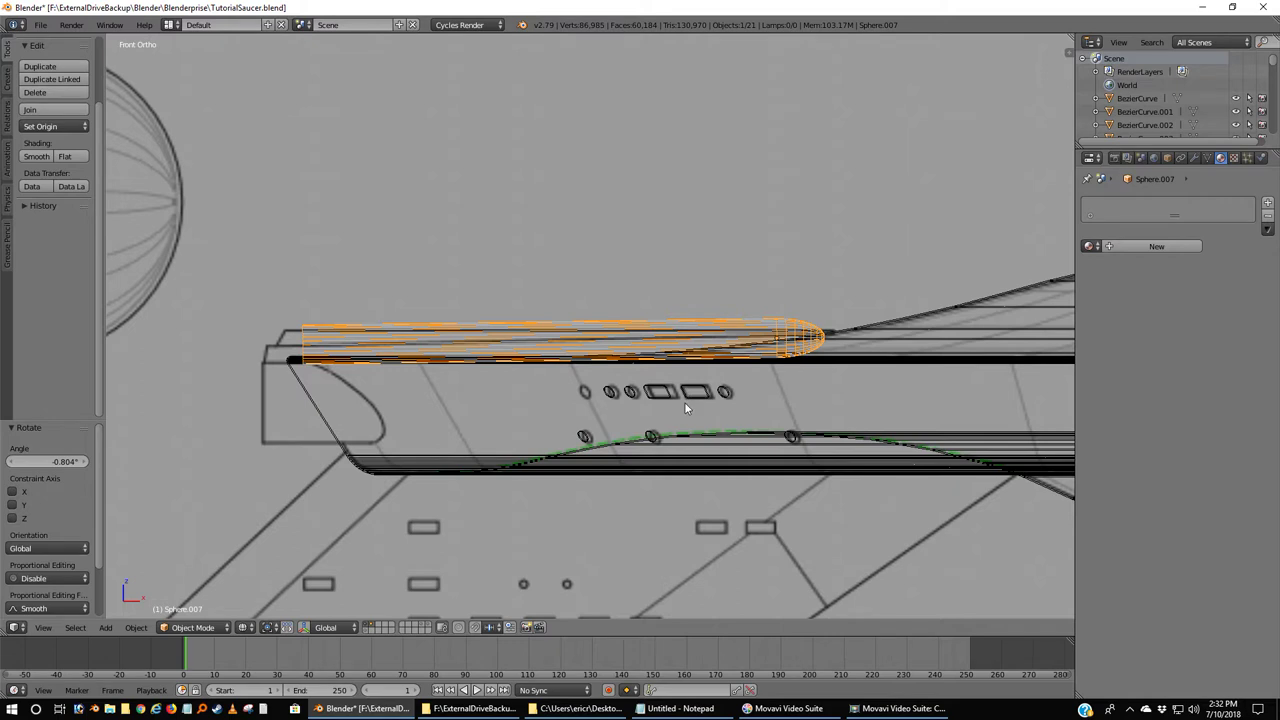
{"action": "key", "text": "ctrl+z"}
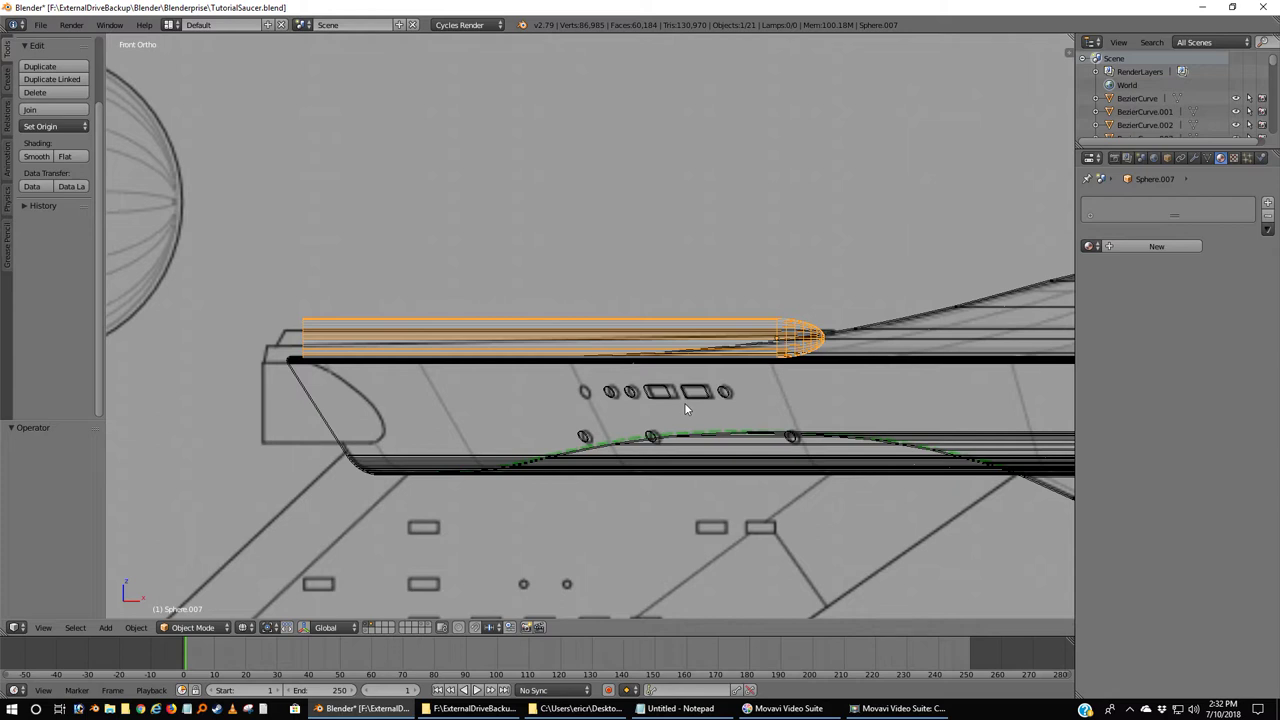
Scale the fairing to about 0.452 along Z and rotate it about -1.84° so it slopes down toward the saucer's rear edge.
{"action": "key", "text": "s"}
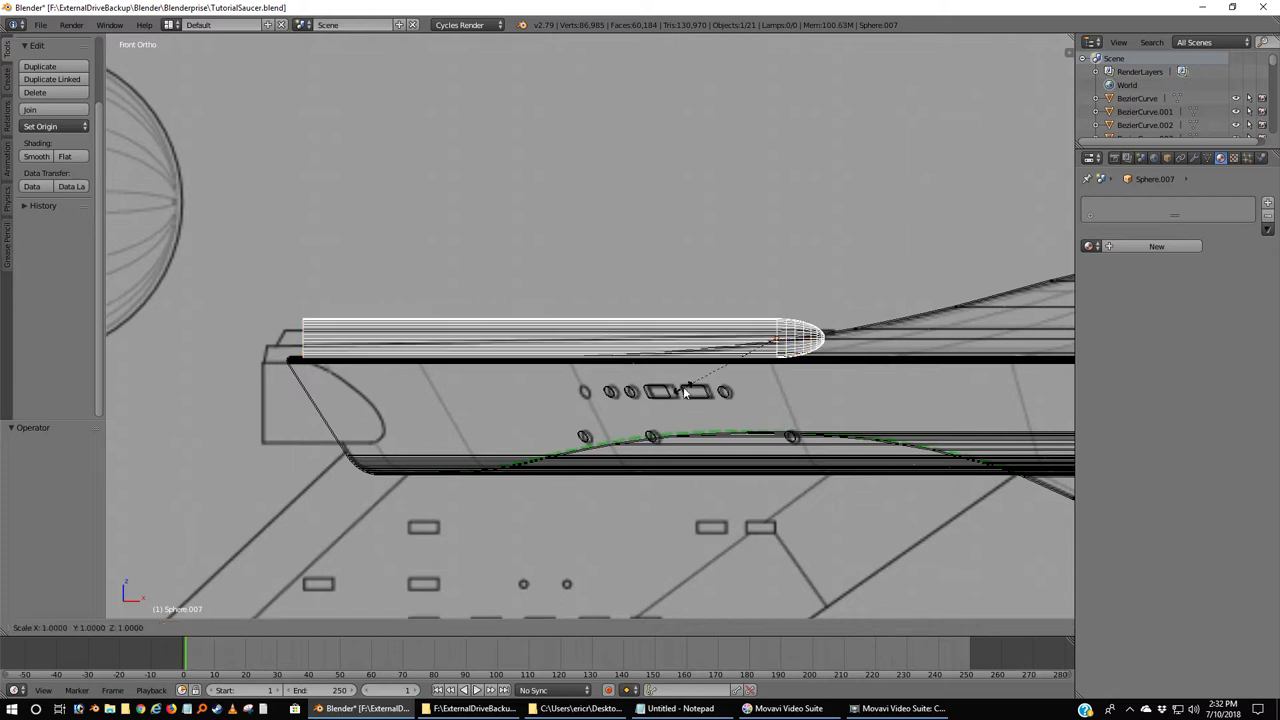
{"action": "key", "text": "z"}
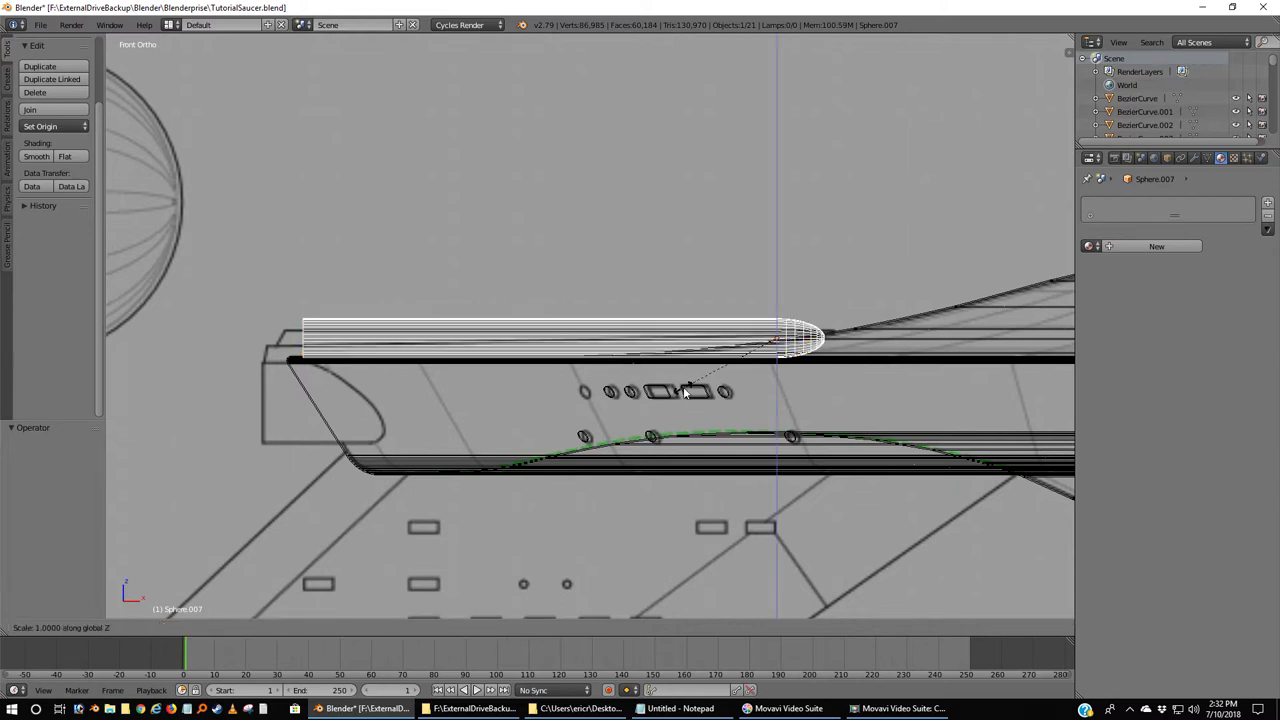
{"action": "left_click", "coordinate": [775, 390]}
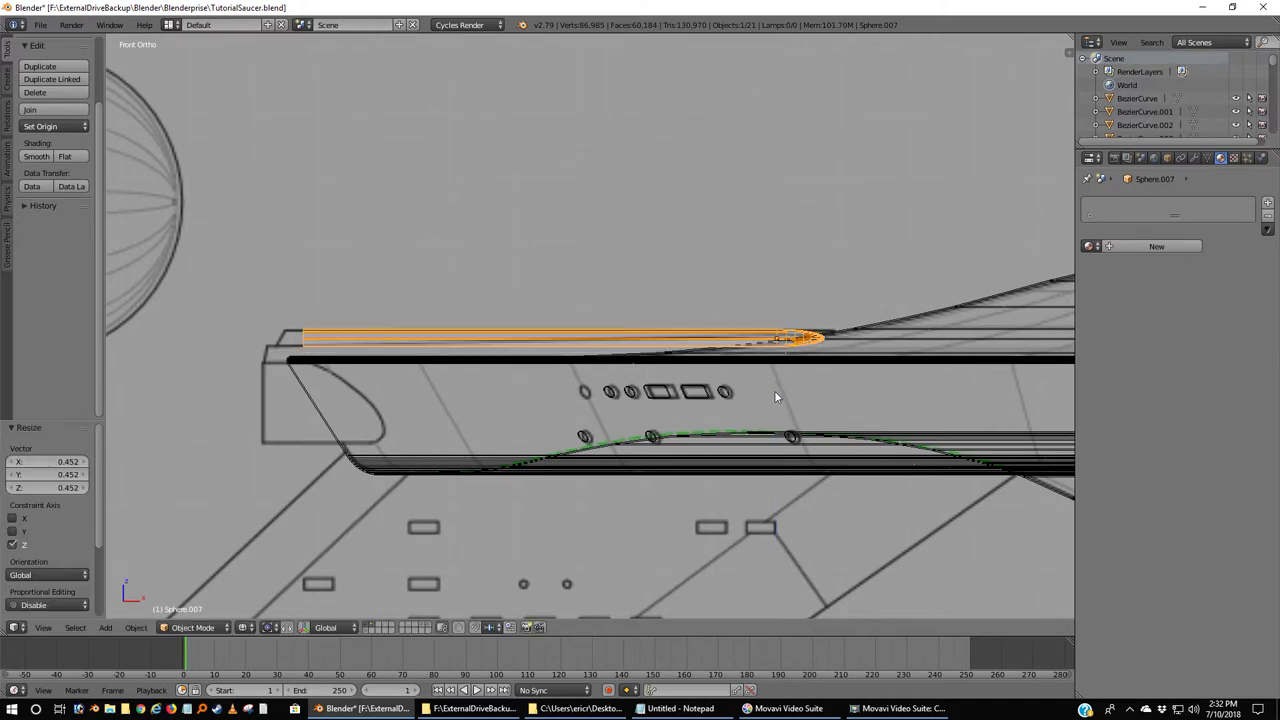
{"action": "key", "text": "r"}
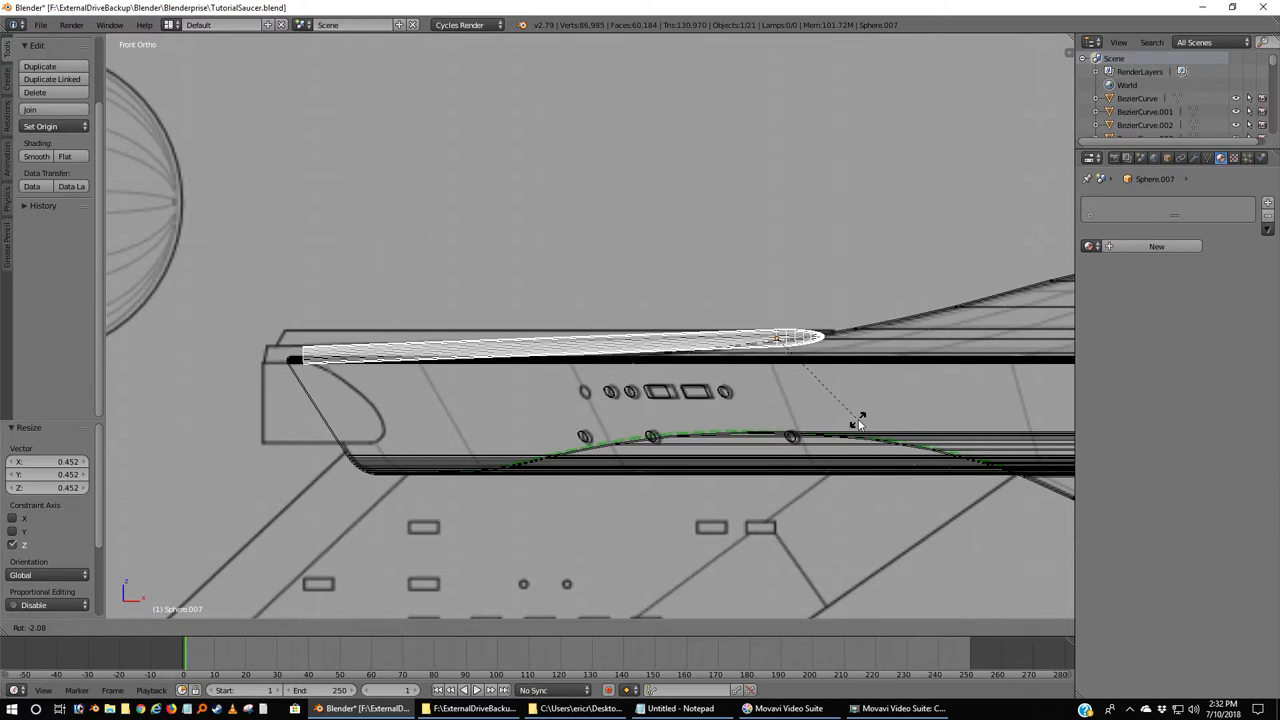
{"action": "left_click", "coordinate": [857, 423]}
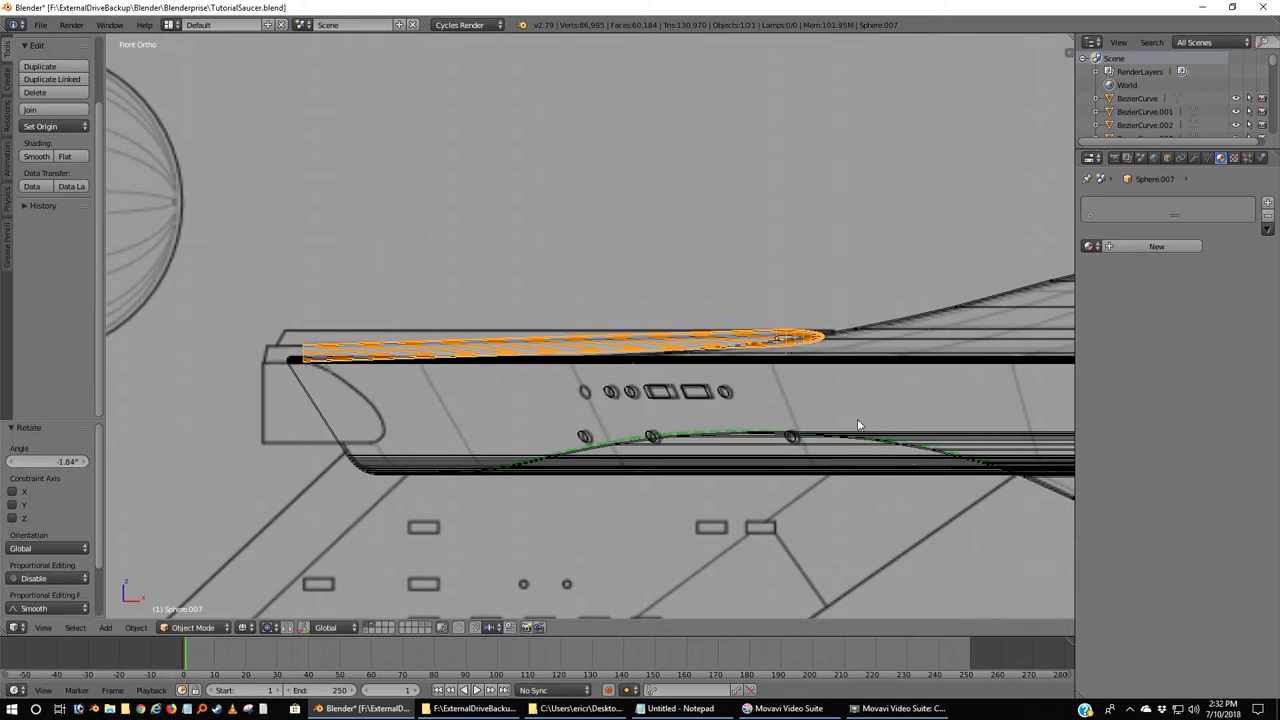
Examine the flattened fairing against the saucer surface in solid display, from several angles in orthographic and perspective views.
{"action": "key", "text": "z"}
{"action": "middle_click_drag", "start_coordinate": [720, 430], "coordinate": [780, 440]}
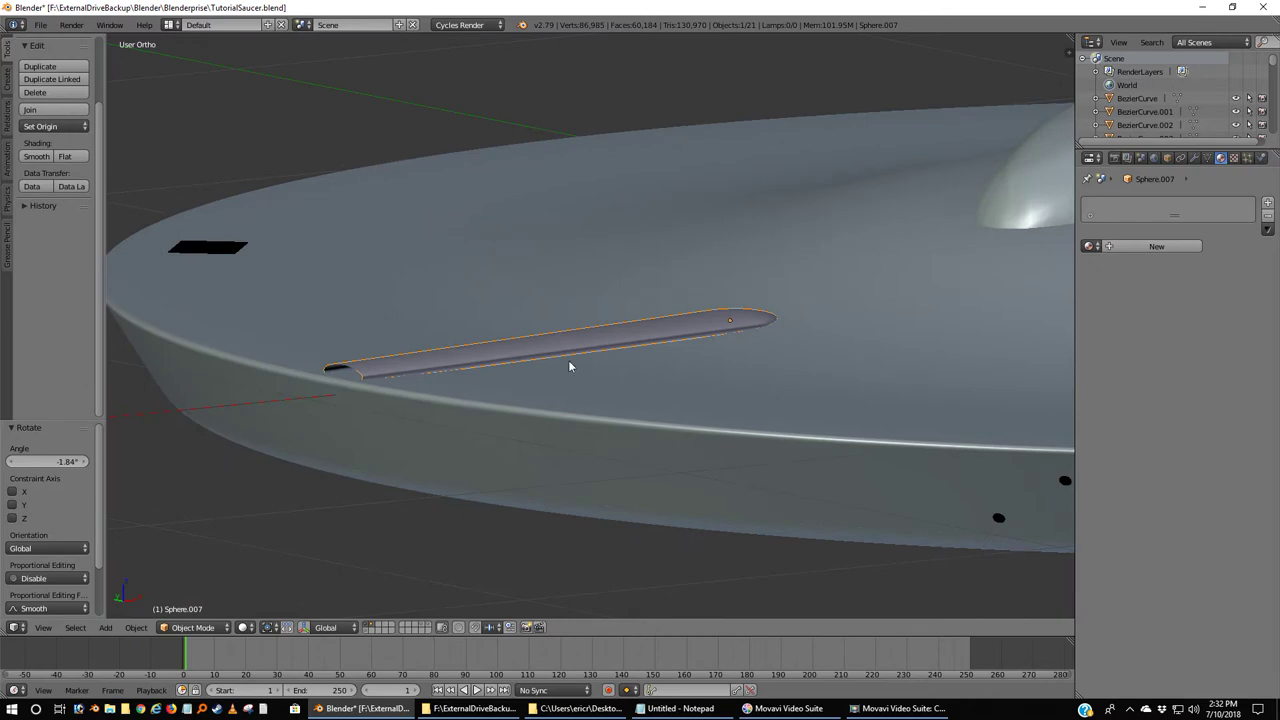
{"action": "scroll", "coordinate": [666, 394], "scroll_direction": "up", "scroll_amount": 3}
{"action": "middle_click_drag", "start_coordinate": [666, 394], "coordinate": [772, 390]}
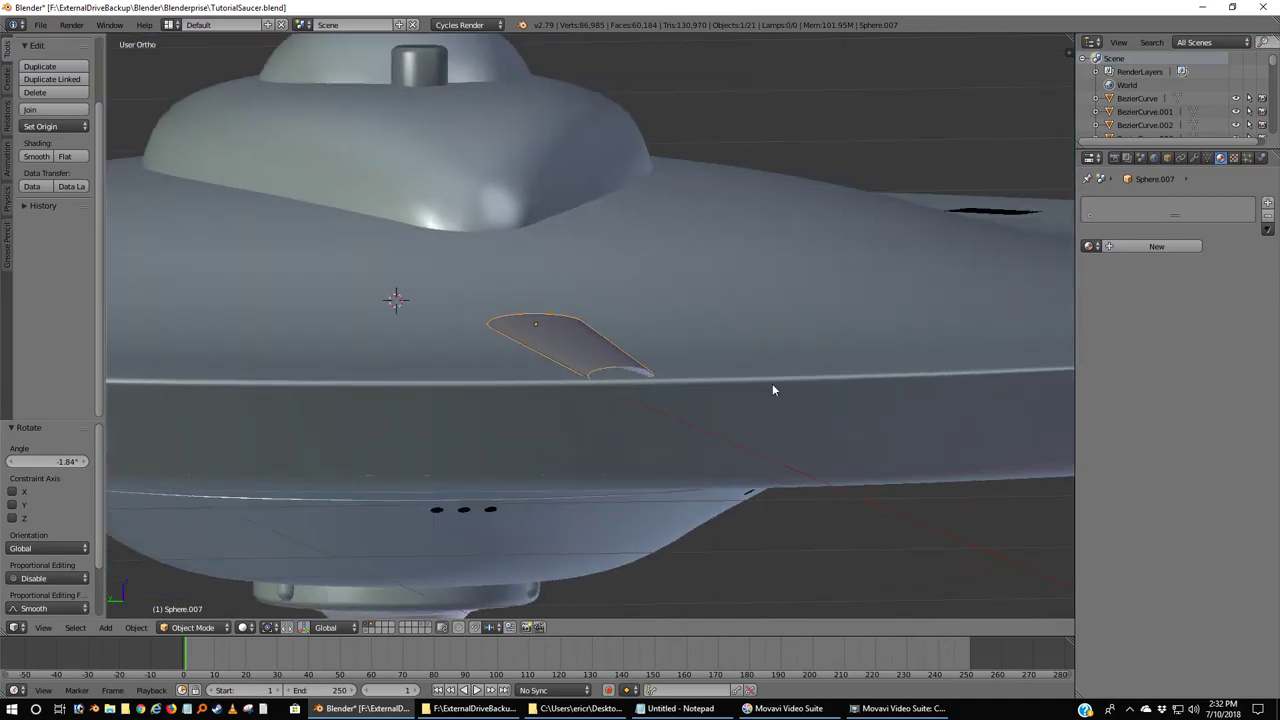
{"action": "key", "text": "KP_5"}
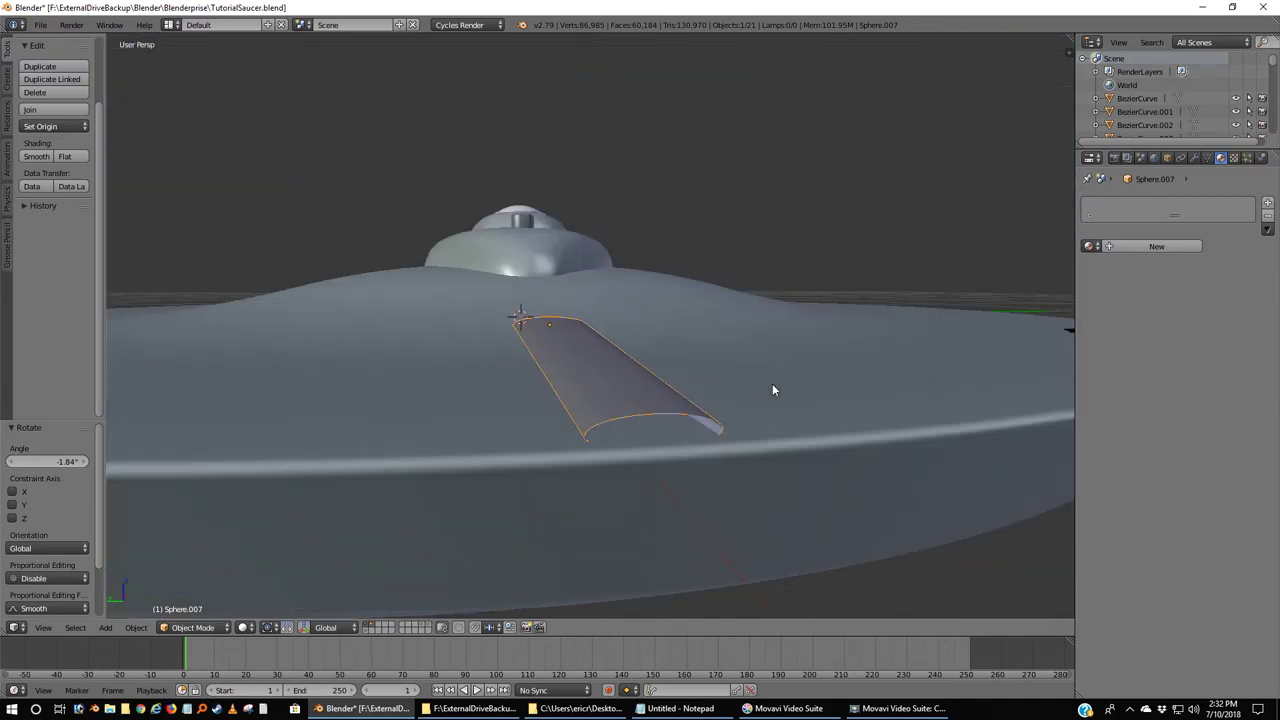
{"action": "scroll", "coordinate": [801, 380], "scroll_direction": "down", "scroll_amount": 8}
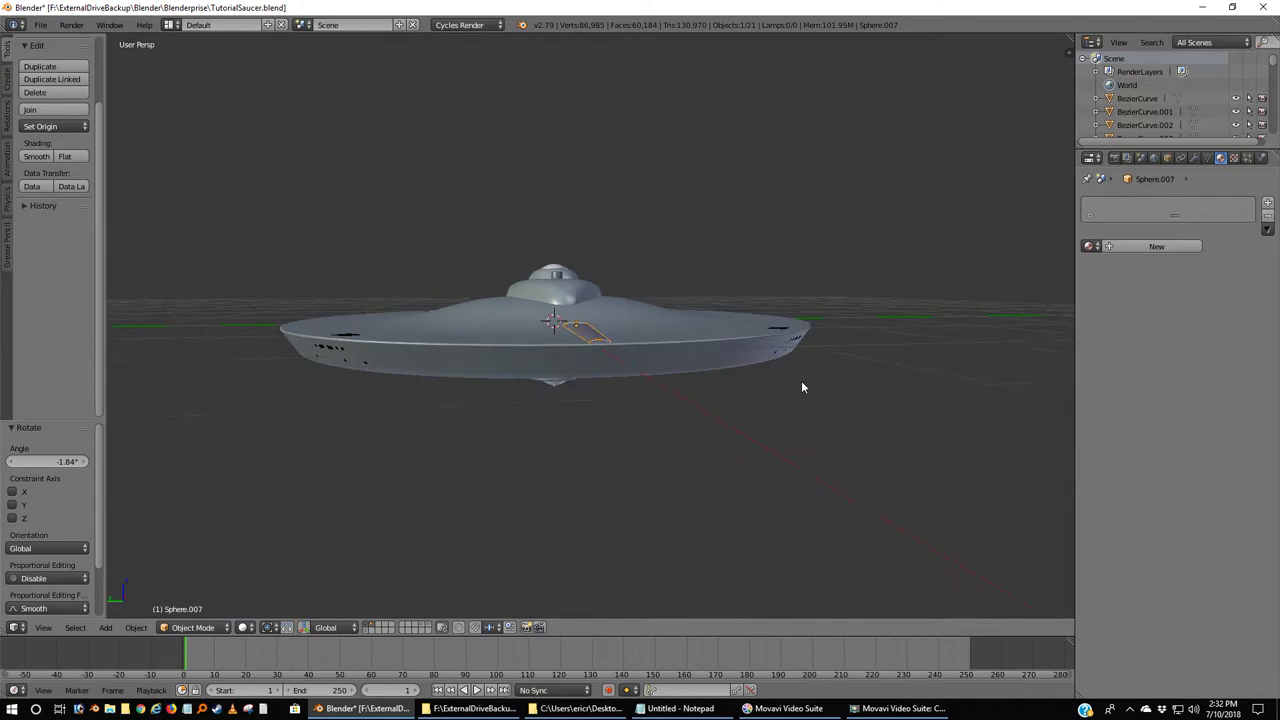
{"action": "middle_click_drag", "start_coordinate": [801, 384], "coordinate": [571, 345]}
{"action": "scroll", "coordinate": [689, 371], "scroll_direction": "up", "scroll_amount": 3}
{"action": "scroll", "coordinate": [689, 371], "scroll_direction": "up", "scroll_amount": 2}
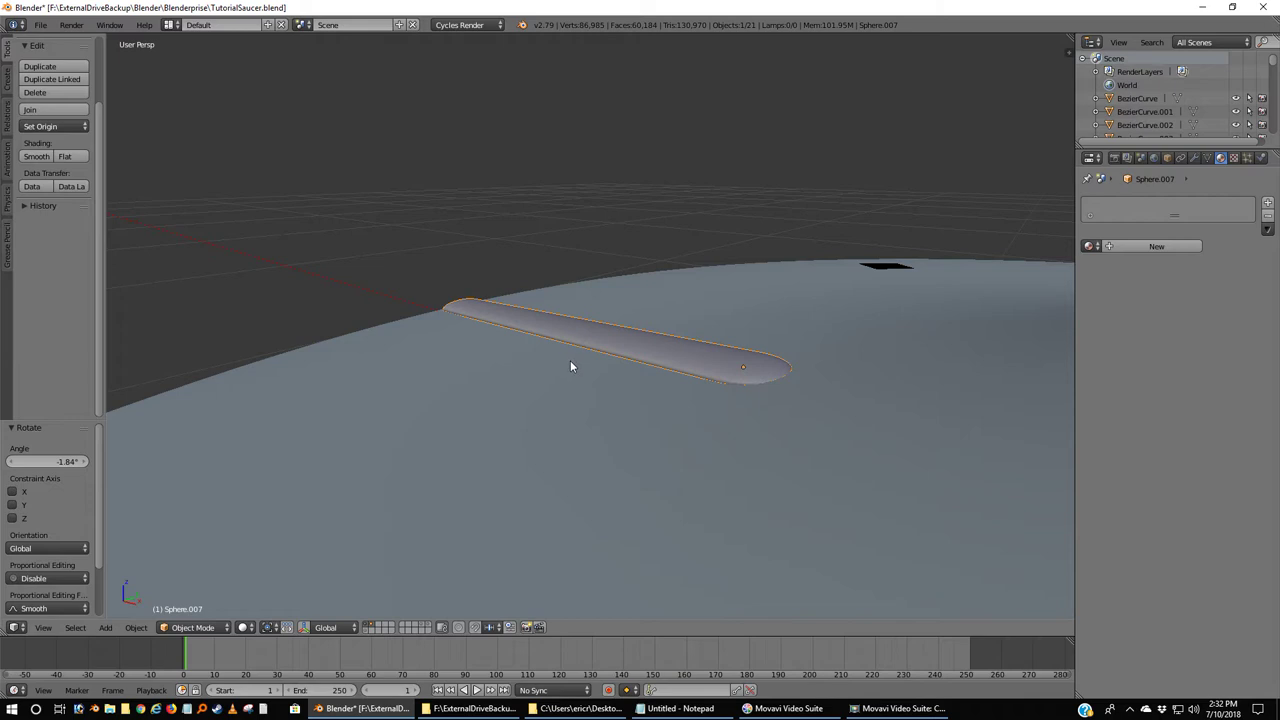
{"action": "key", "text": "KP_1"}
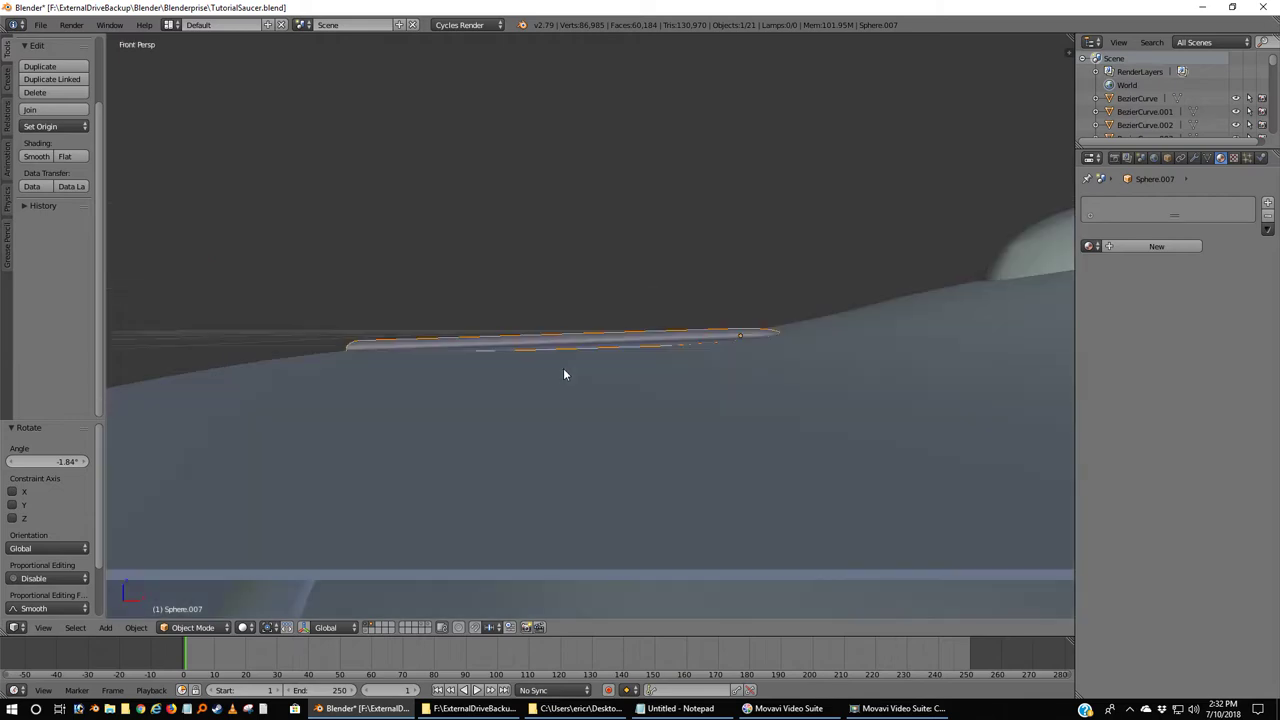
{"action": "key", "text": "KP_5"}
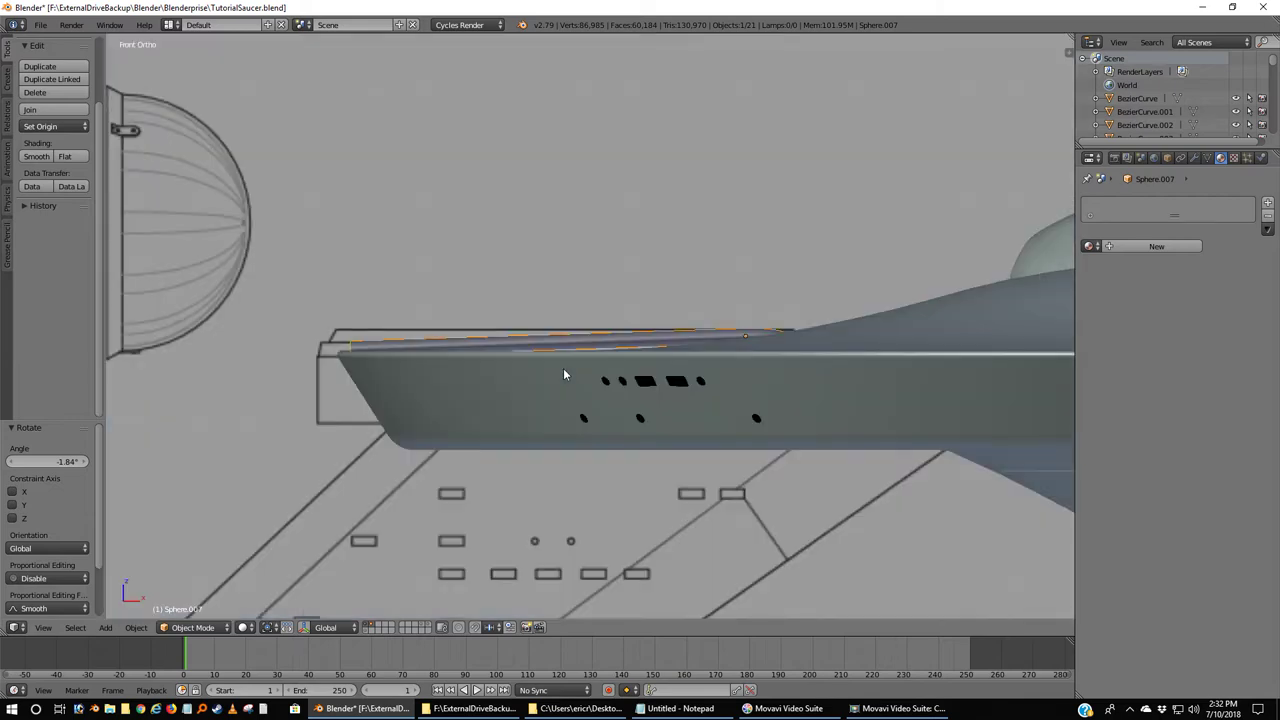
Delete the vertices of the fairing's rear end ring to remove the long extrusion and keep the rounded nose.
{"action": "key", "text": "z"}
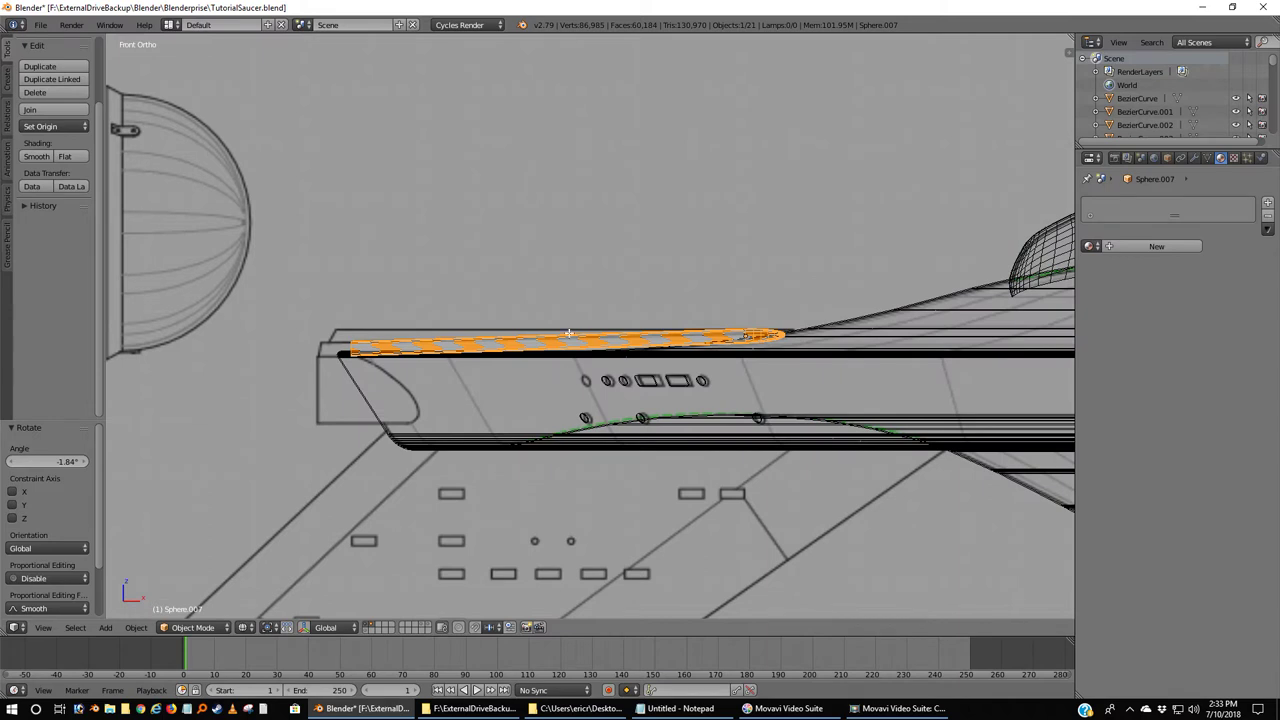
{"action": "key", "text": "Tab"}
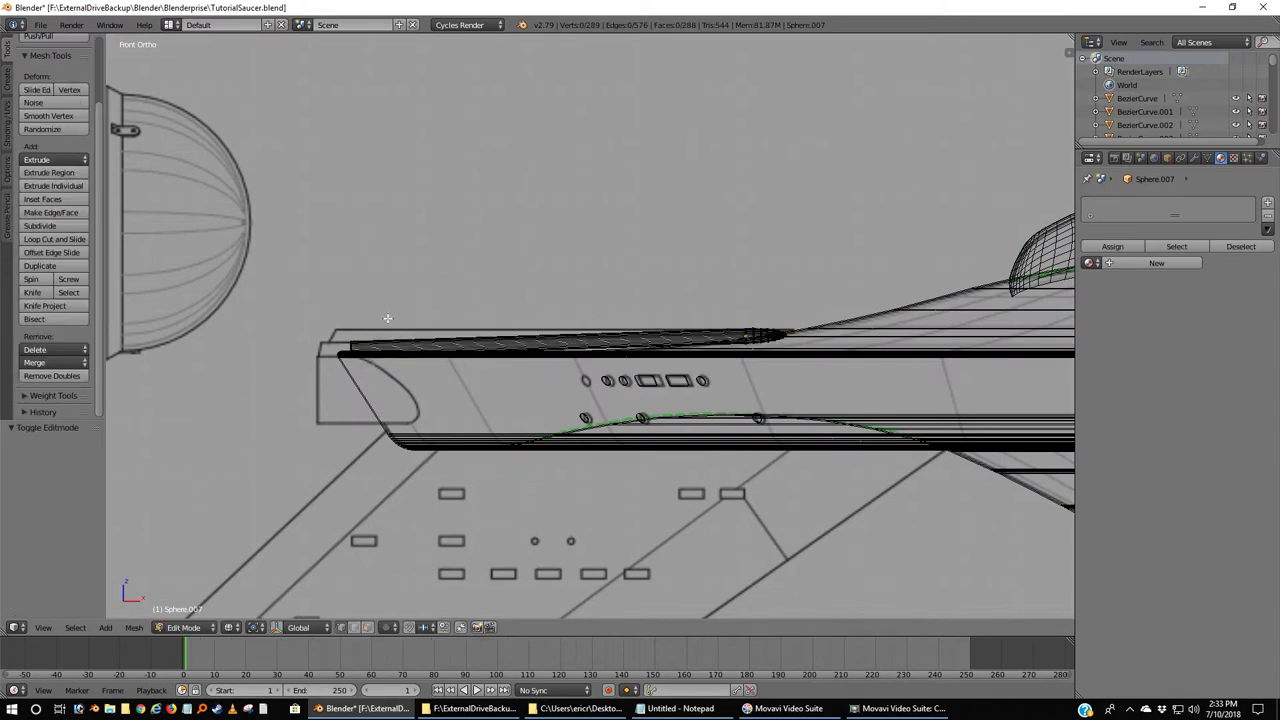
{"action": "right_click", "coordinate": [297, 405], "text": "alt"}
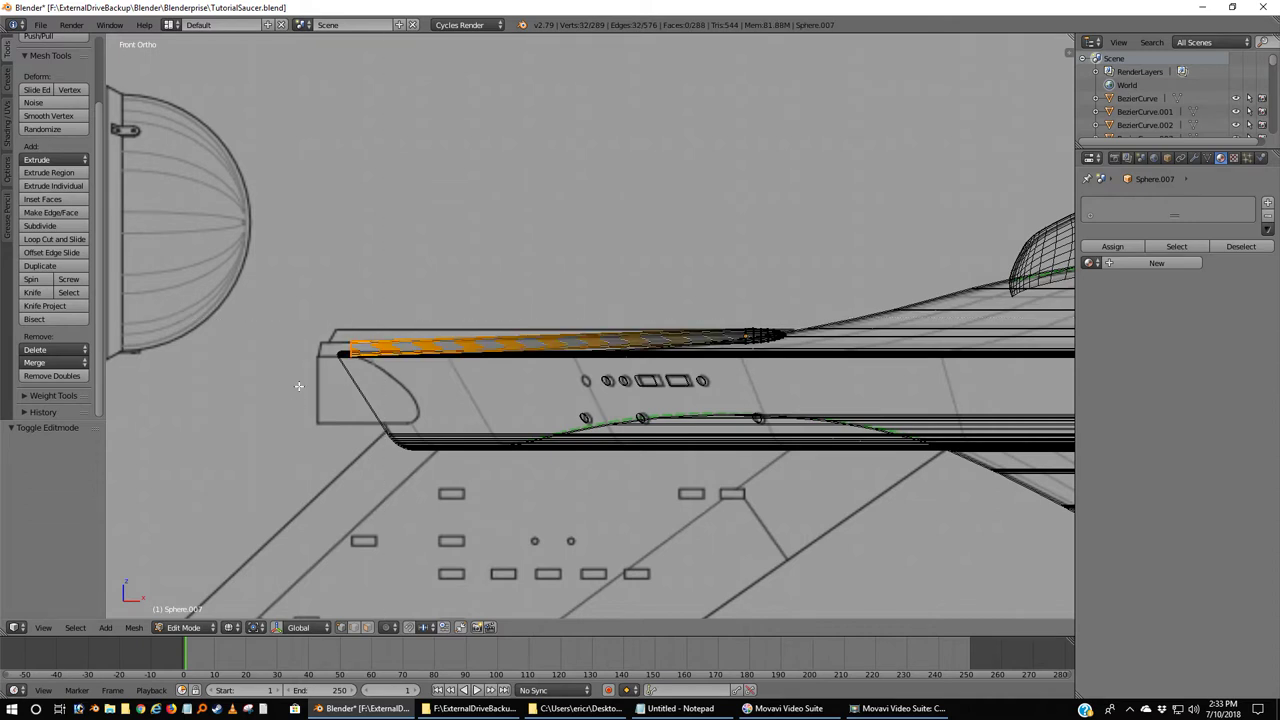
{"action": "key", "text": "x"}
{"action": "left_click", "coordinate": [380, 354]}
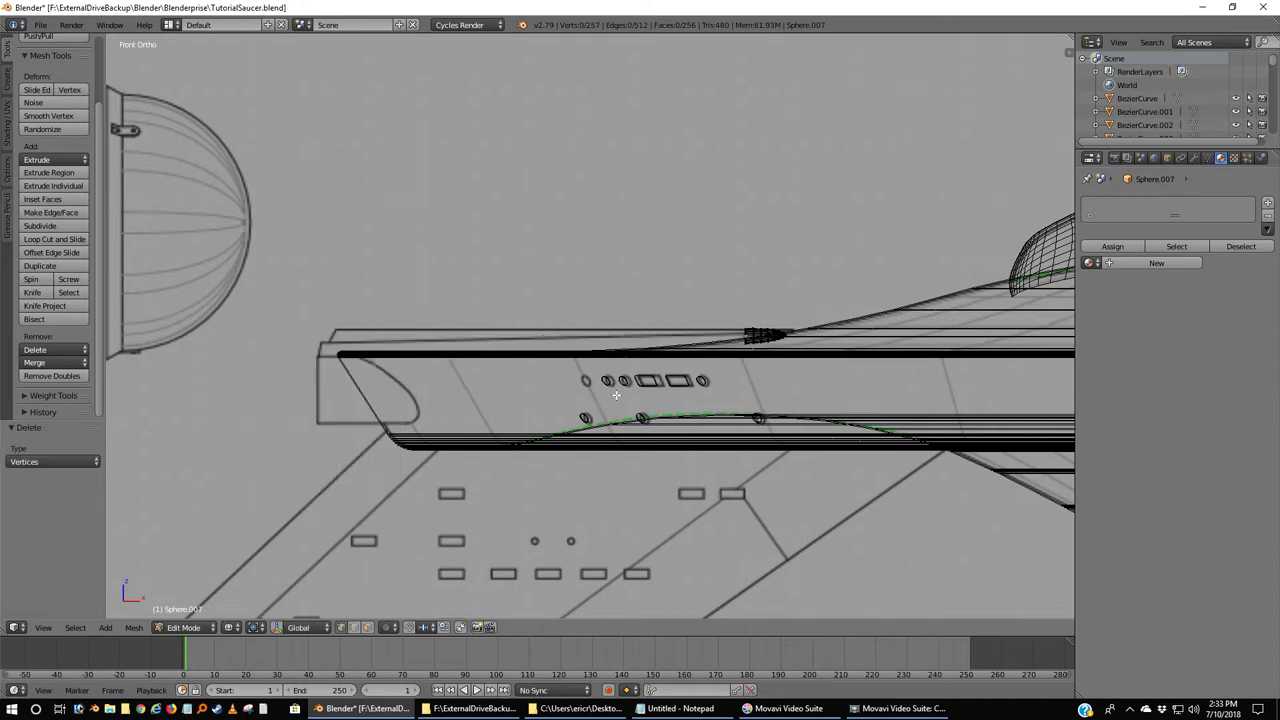
{"action": "scroll", "coordinate": [866, 434], "scroll_direction": "up", "scroll_amount": 4}
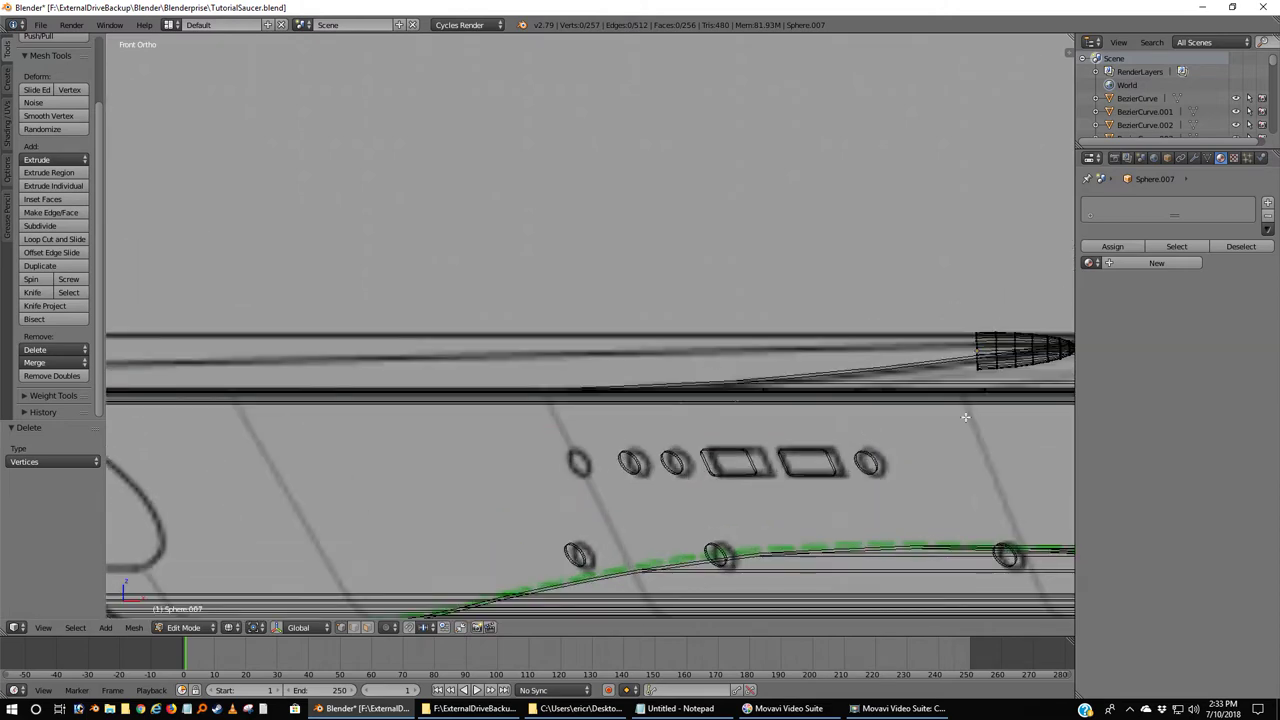
{"action": "middle_click_drag", "start_coordinate": [996, 404], "coordinate": [740, 420], "text": "shift"}
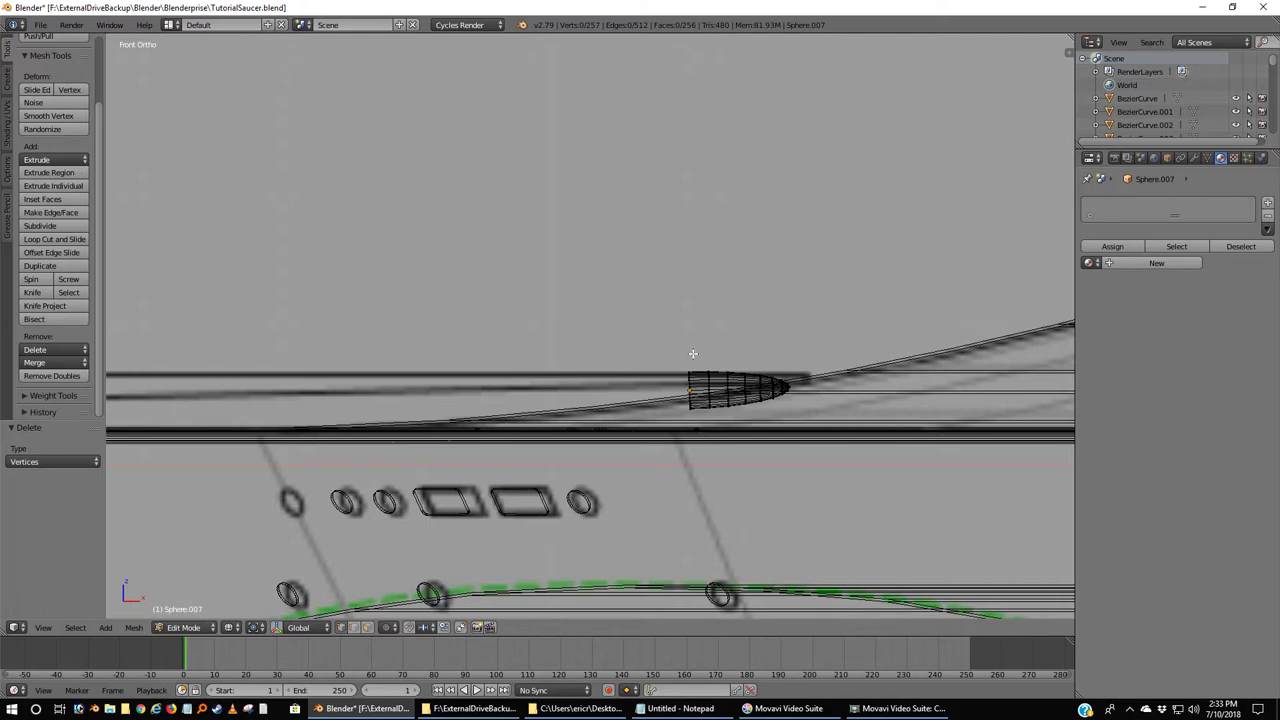
{"action": "key", "text": "b"}
{"action": "left_click_drag", "start_coordinate": [693, 353], "coordinate": [674, 466]}
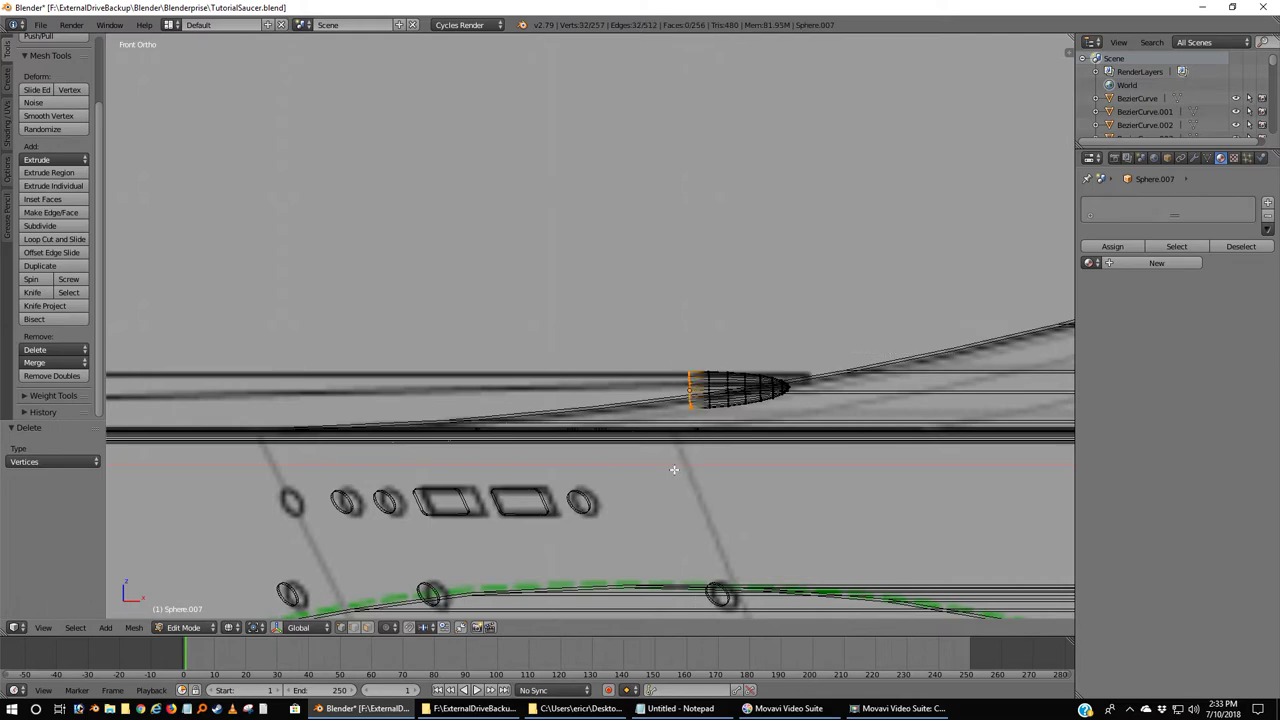
{"action": "middle_click_drag", "start_coordinate": [697, 429], "coordinate": [790, 489]}
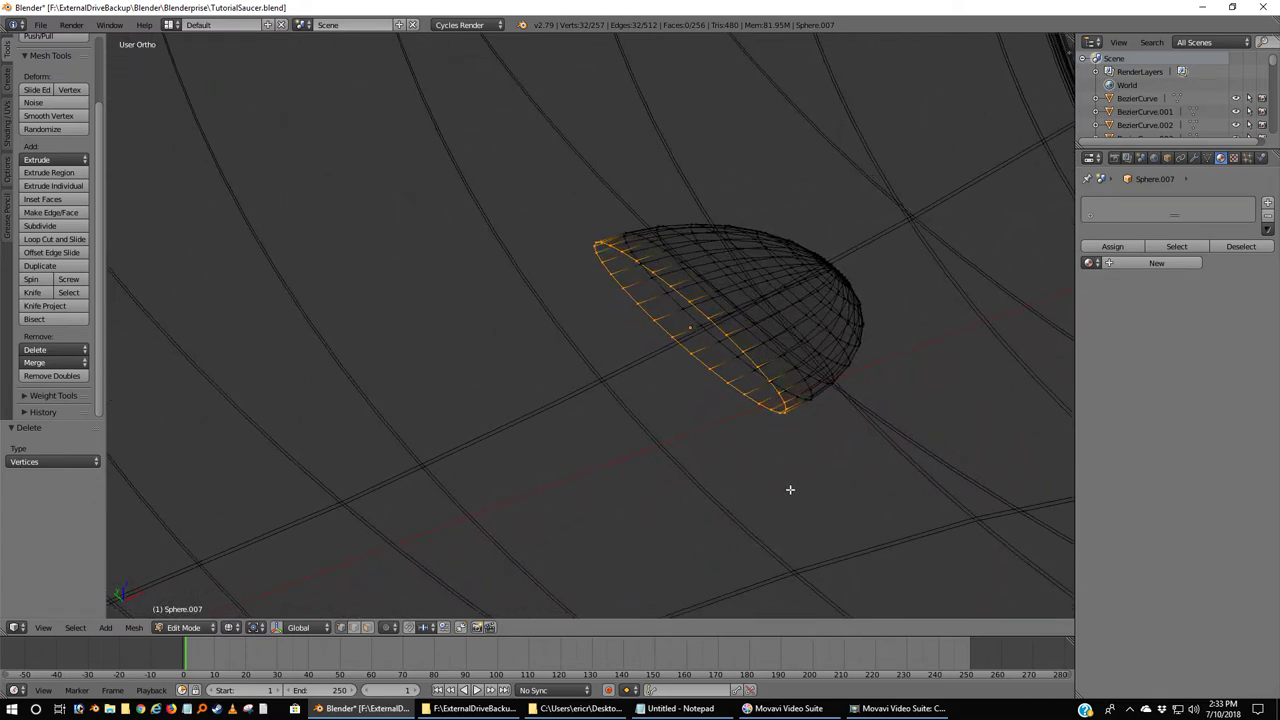
{"action": "key", "text": "KP_1"}
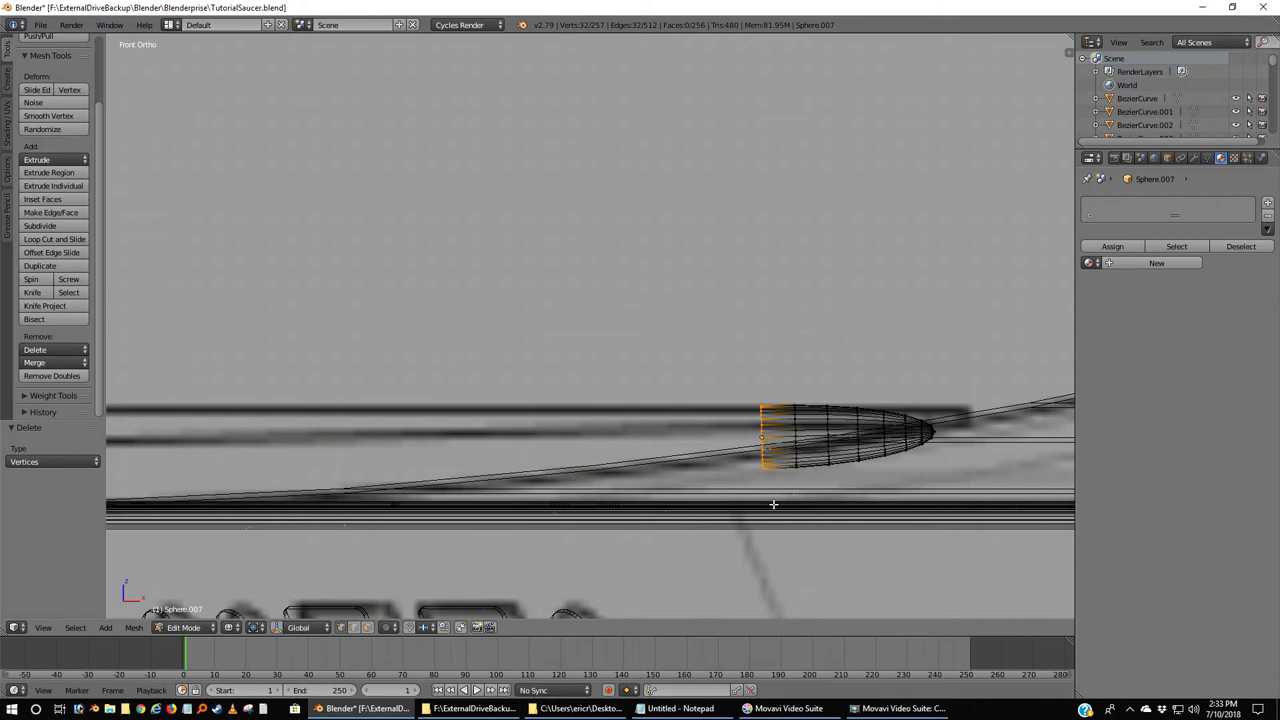
{"action": "key", "text": "a"}
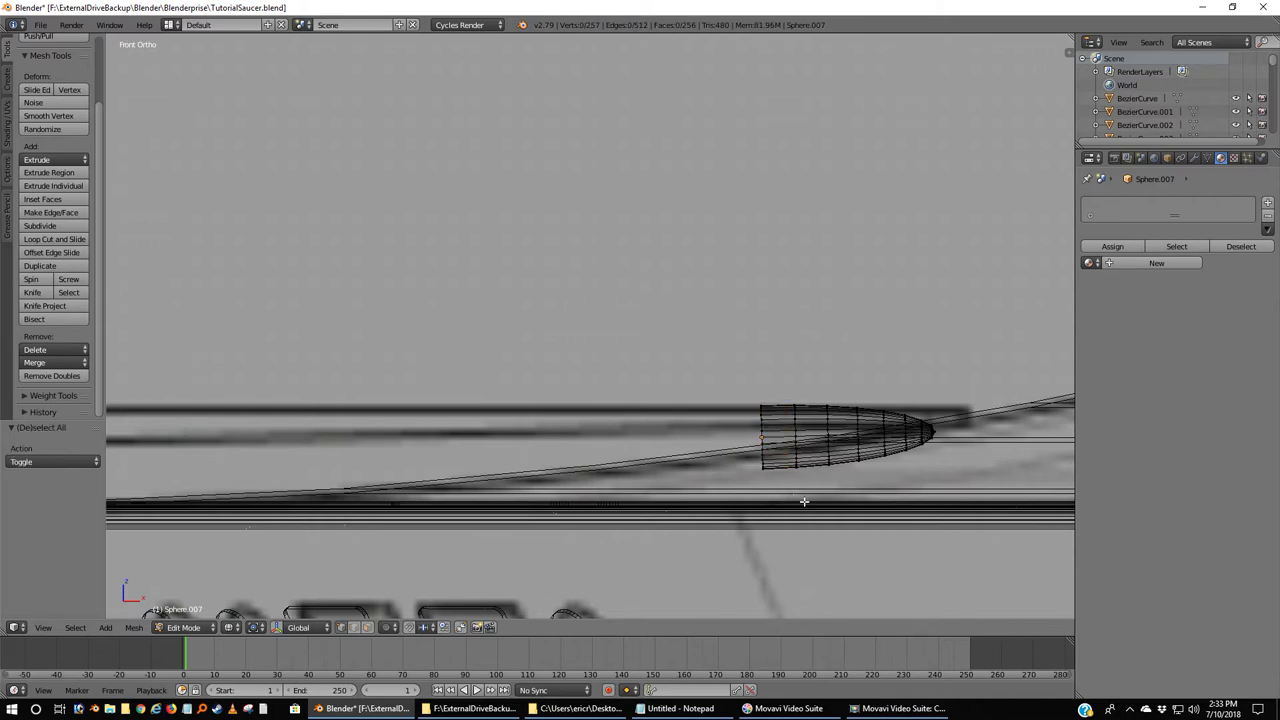
Return to Object Mode and rotate the remaining rounded nose about -2.61° in wireframe front view.
{"action": "key", "text": "z"}
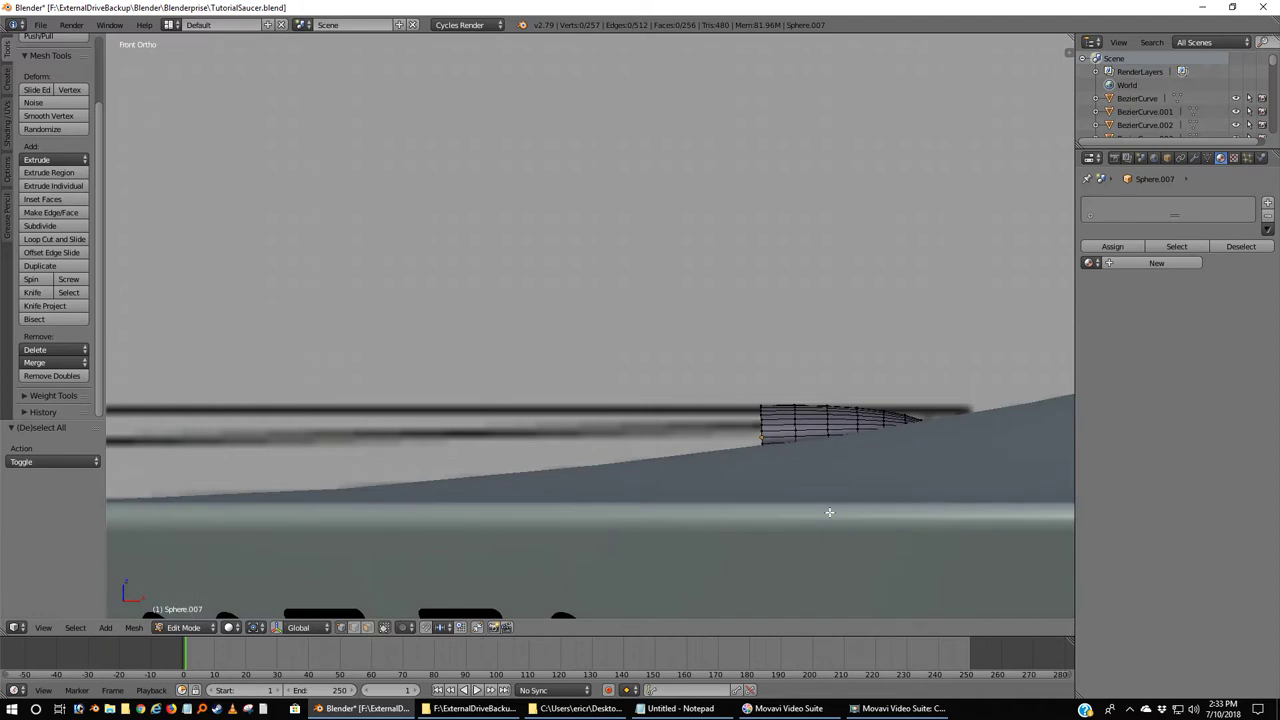
{"action": "key", "text": "z"}
{"action": "key", "text": "Tab"}
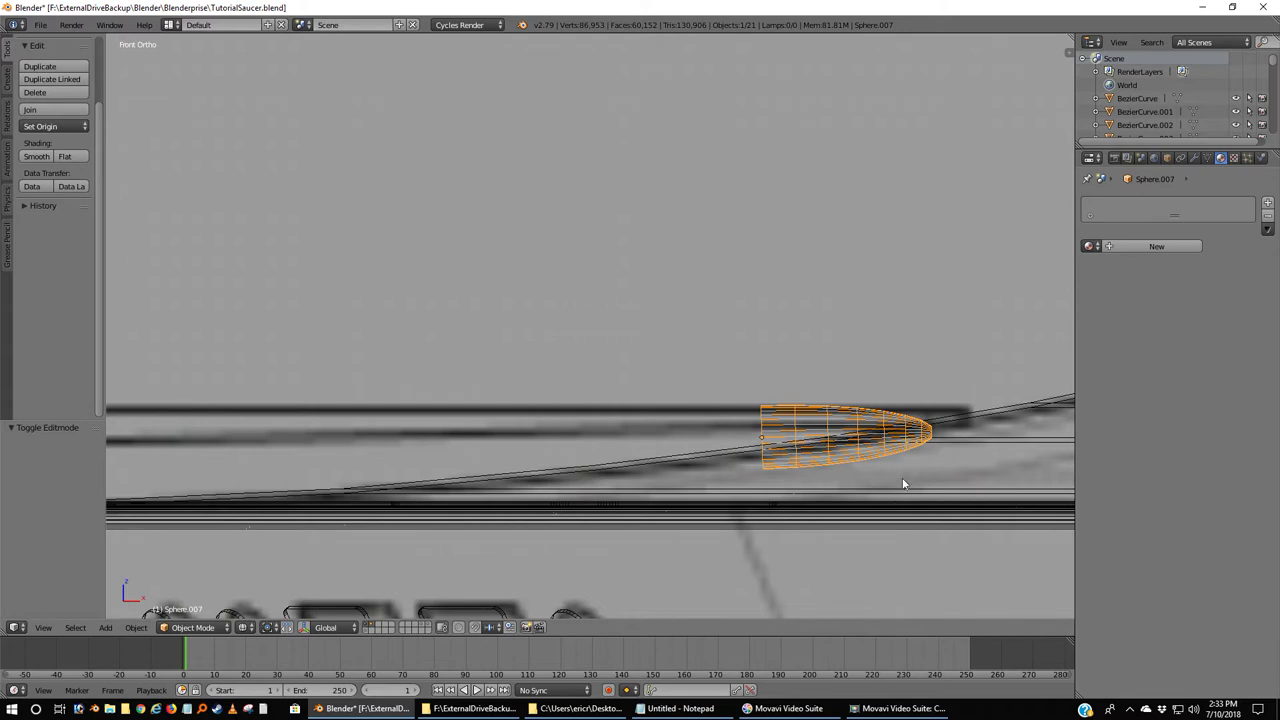
{"action": "key", "text": "r"}
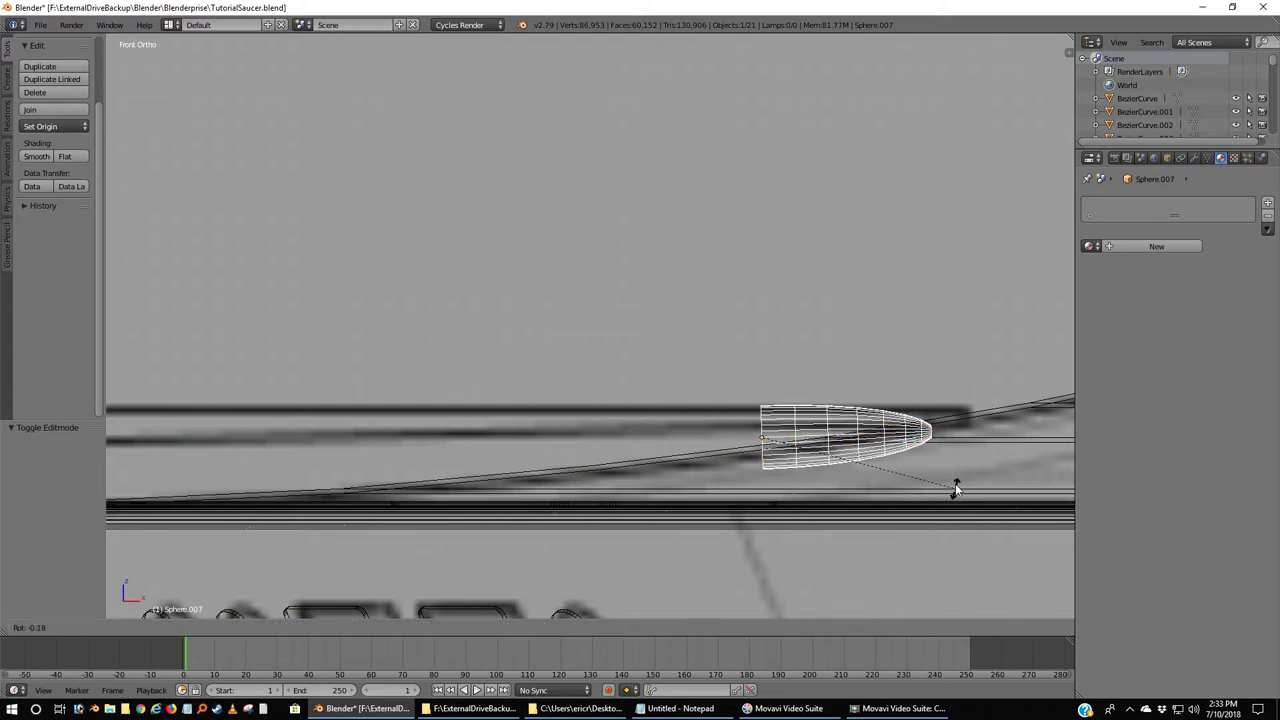
{"action": "left_click", "coordinate": [931, 470]}
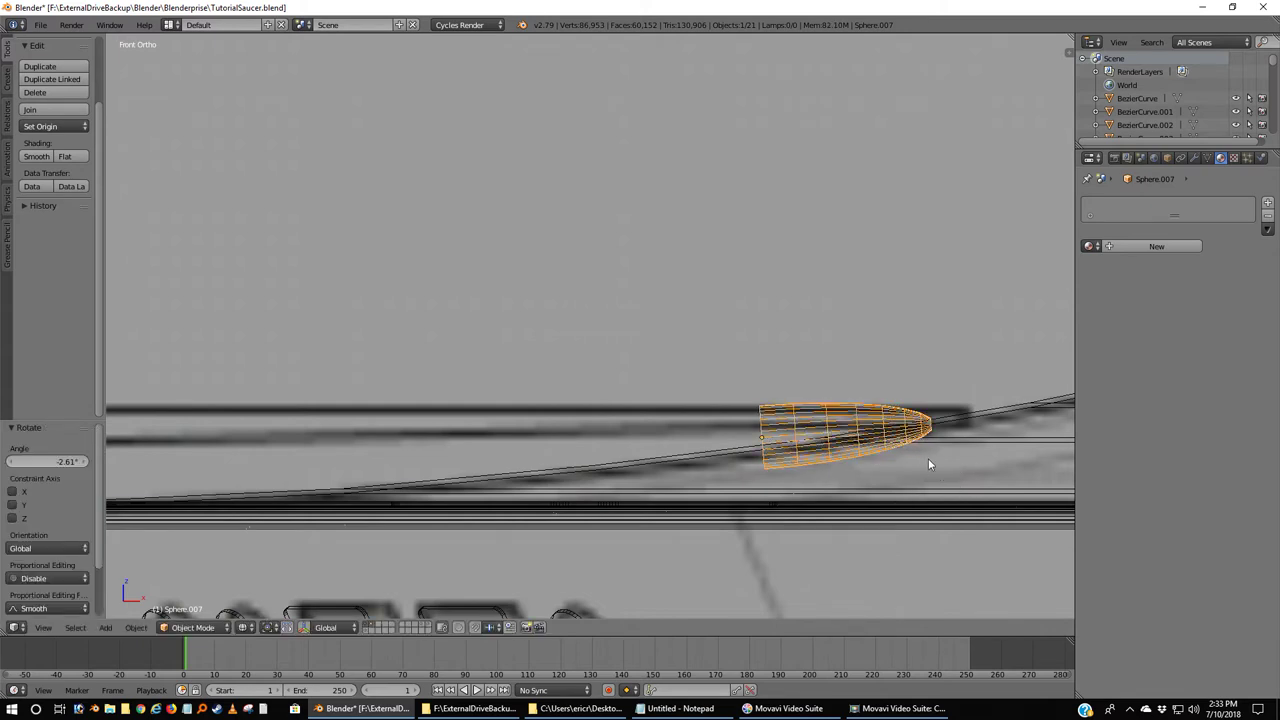
Lower the rounded nose about 0.003 along Z so it sits deeper in the saucer surface.
{"action": "key", "text": "z"}
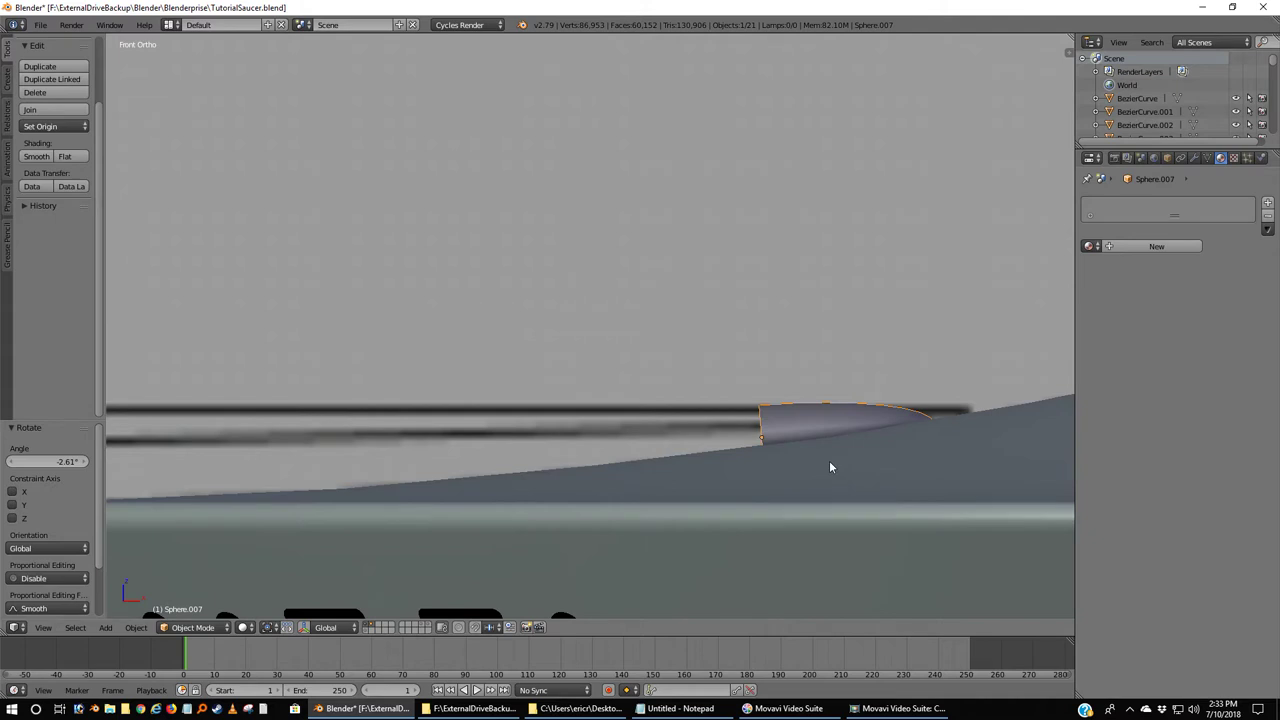
{"action": "key", "text": "g"}
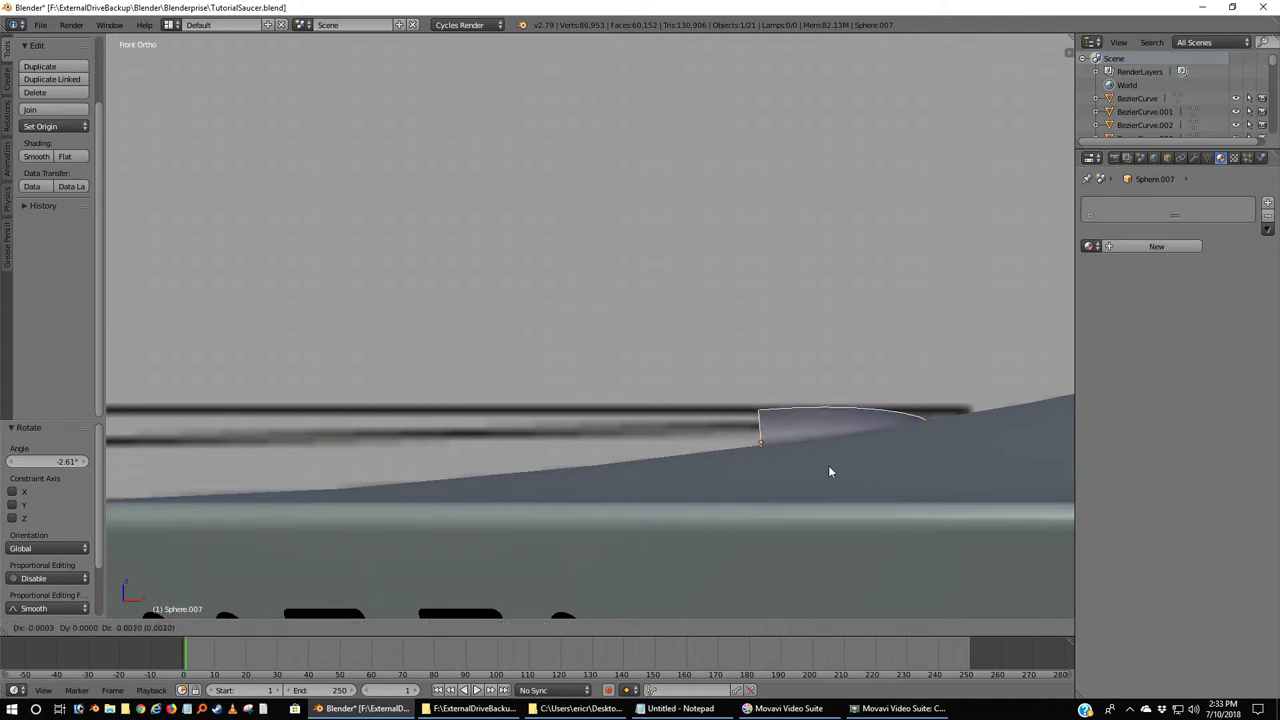
{"action": "left_click", "coordinate": [830, 463]}
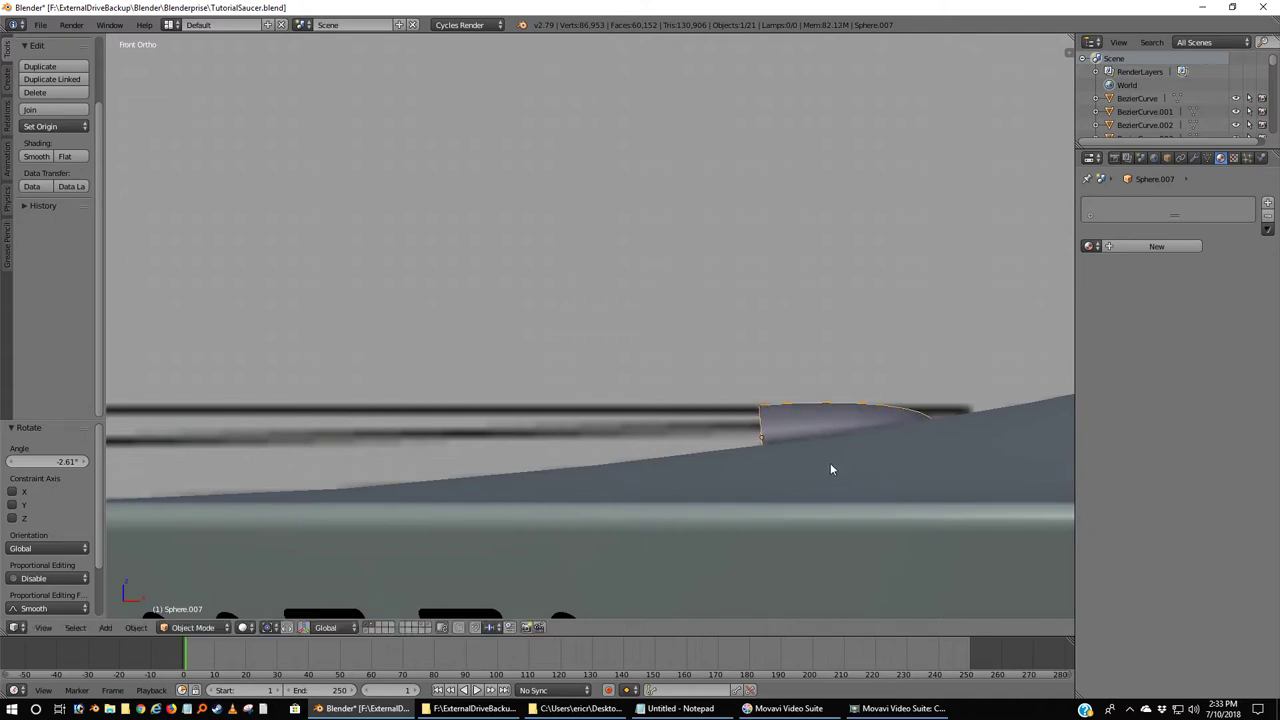
{"action": "key", "text": "g"}
{"action": "key", "text": "z"}
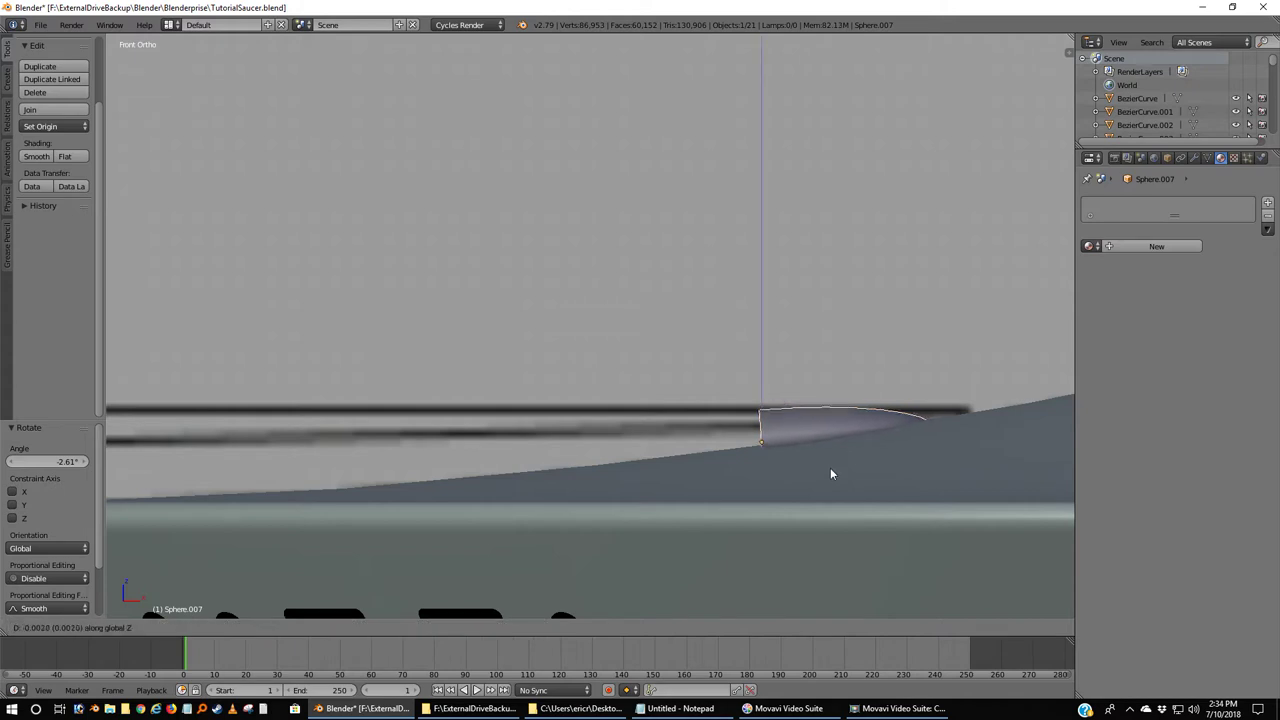
{"action": "left_click", "coordinate": [830, 477]}
{"action": "mouse_move", "coordinate": [830, 477]}
{"action": "middle_mouse_down"}
{"action": "mouse_move", "coordinate": [783, 469]}
{"action": "mouse_move", "coordinate": [829, 494]}
{"action": "middle_mouse_up"}
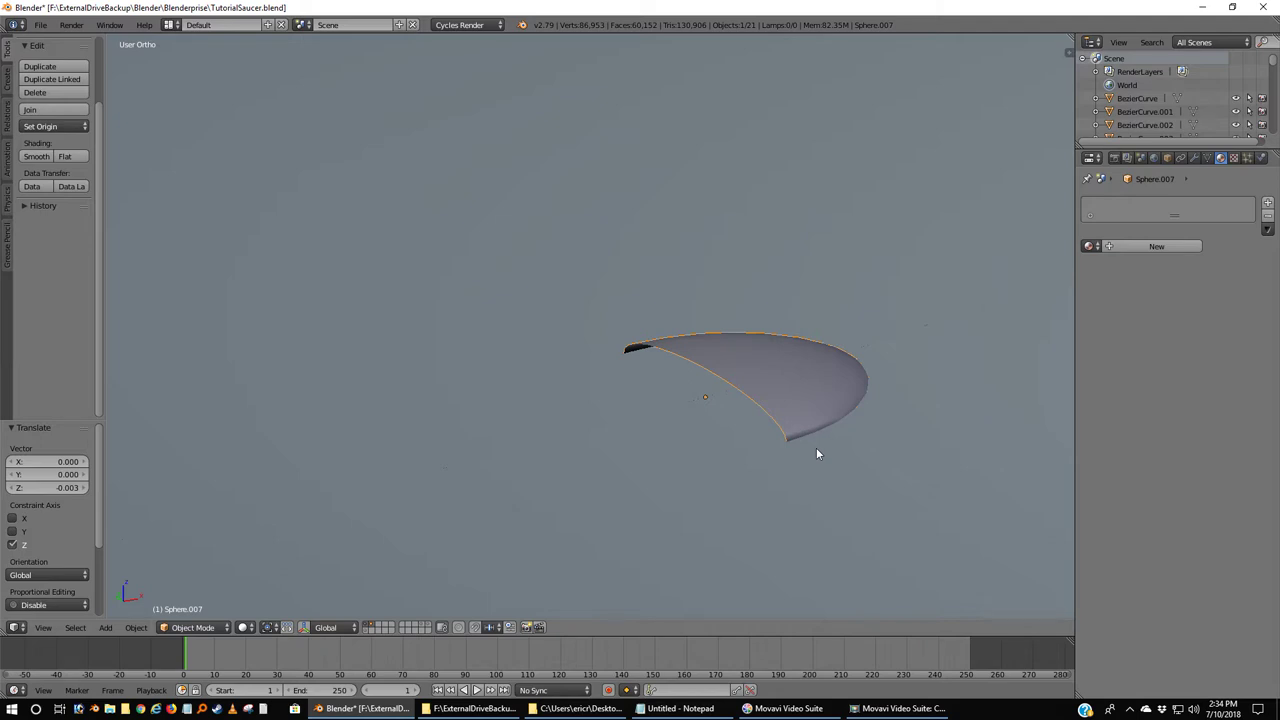
Flatten the rounded nose by scaling it to about 0.891 along Z in wireframe front view.
{"action": "key", "text": "KP_1"}
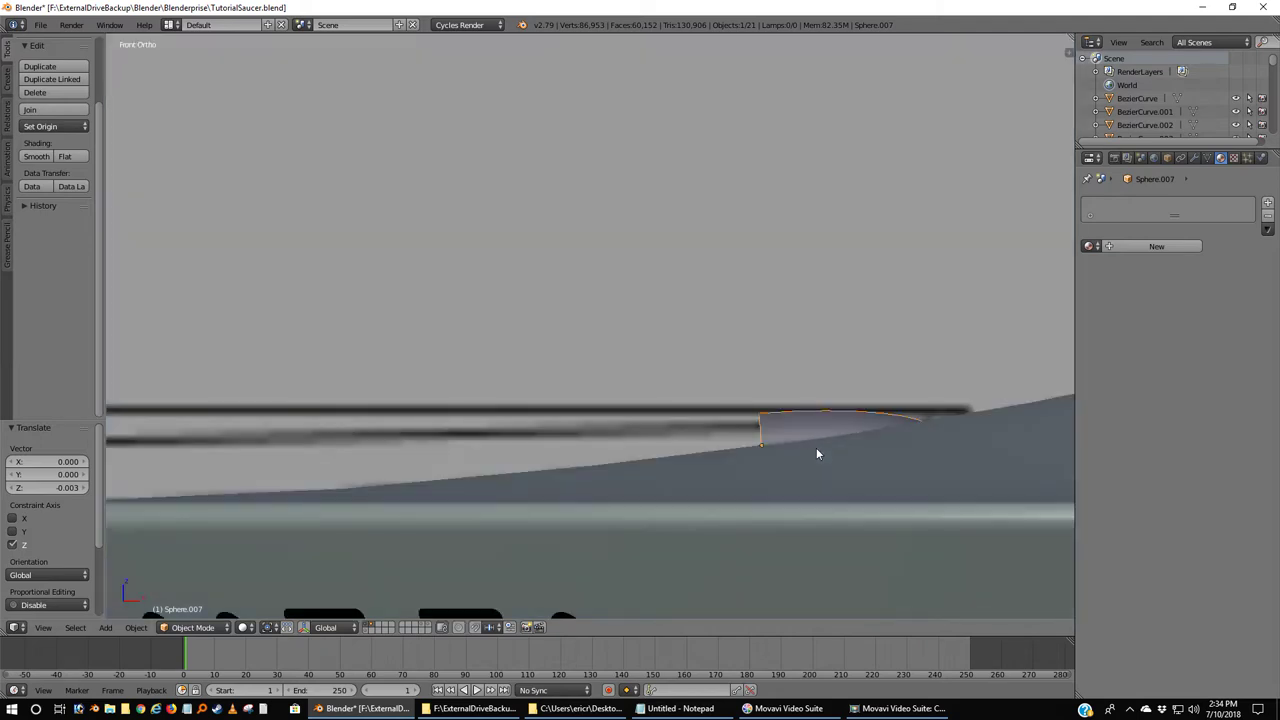
{"action": "key", "text": "z"}
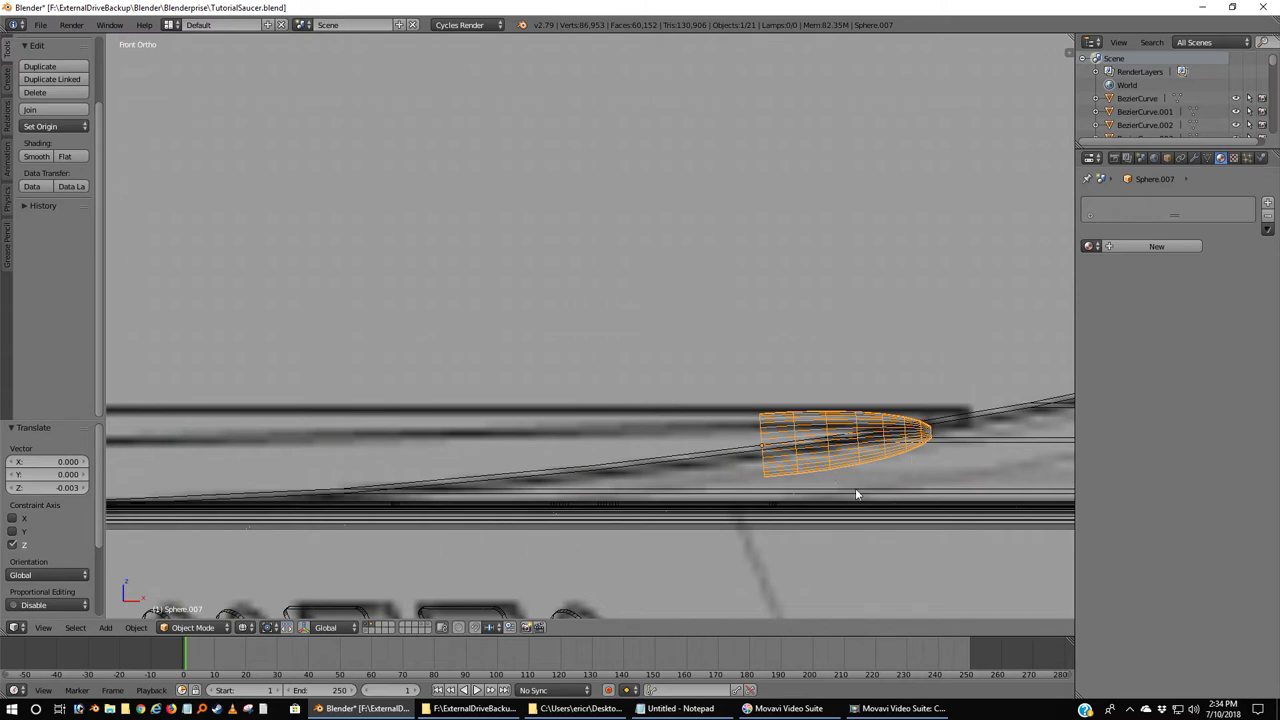
{"action": "key", "text": "s"}
{"action": "key", "text": "z"}
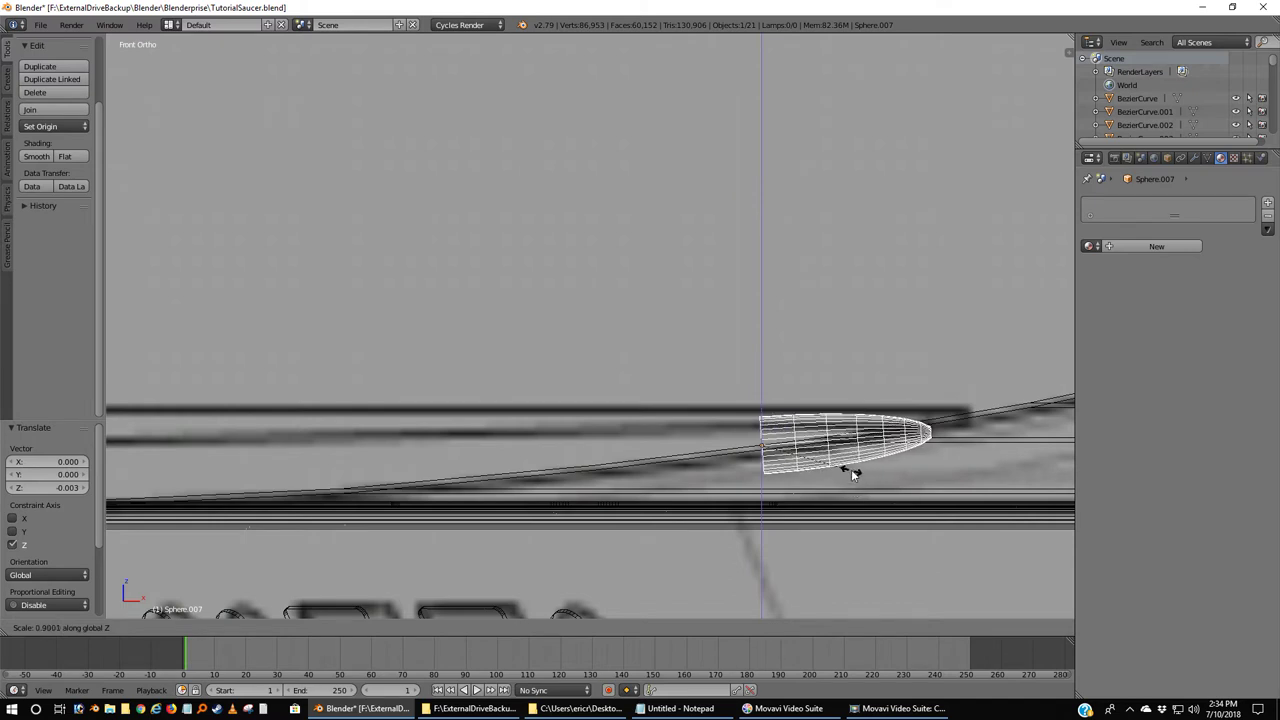
{"action": "left_click", "coordinate": [850, 477]}
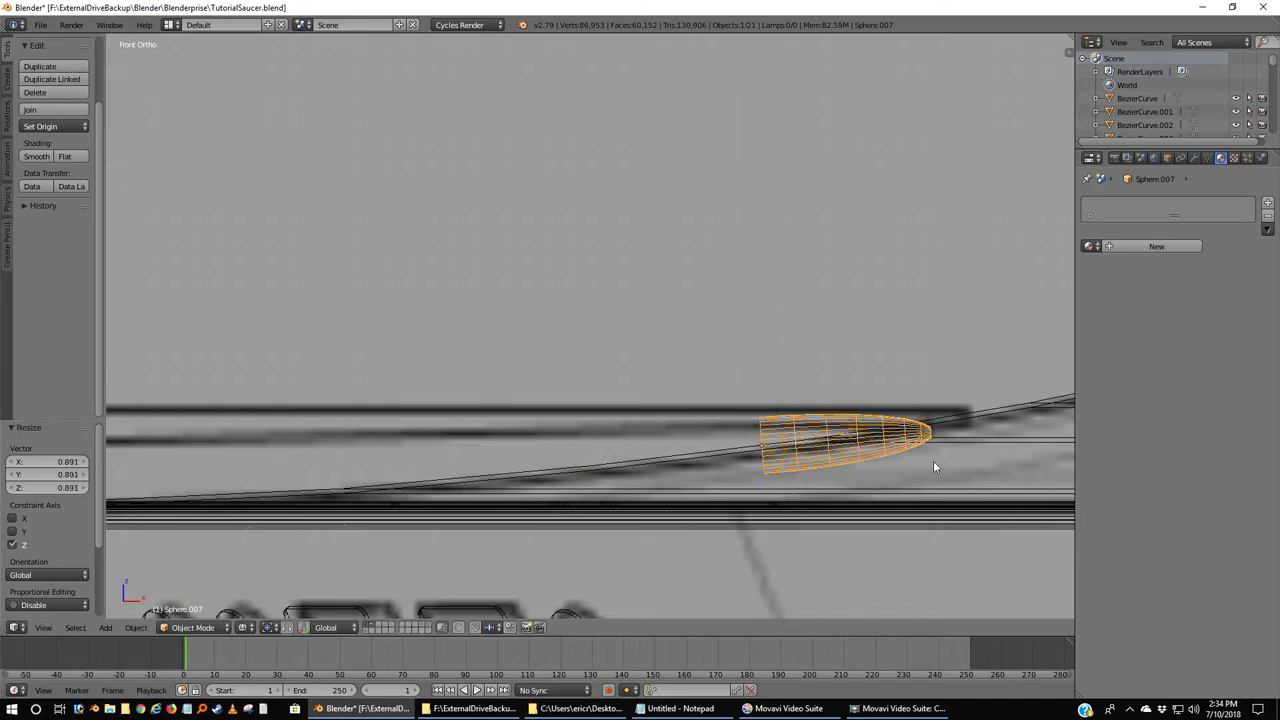
Rotate the rounded nose about 1.89° in front view and check how it sits on the saucer.
{"action": "key", "text": "r"}
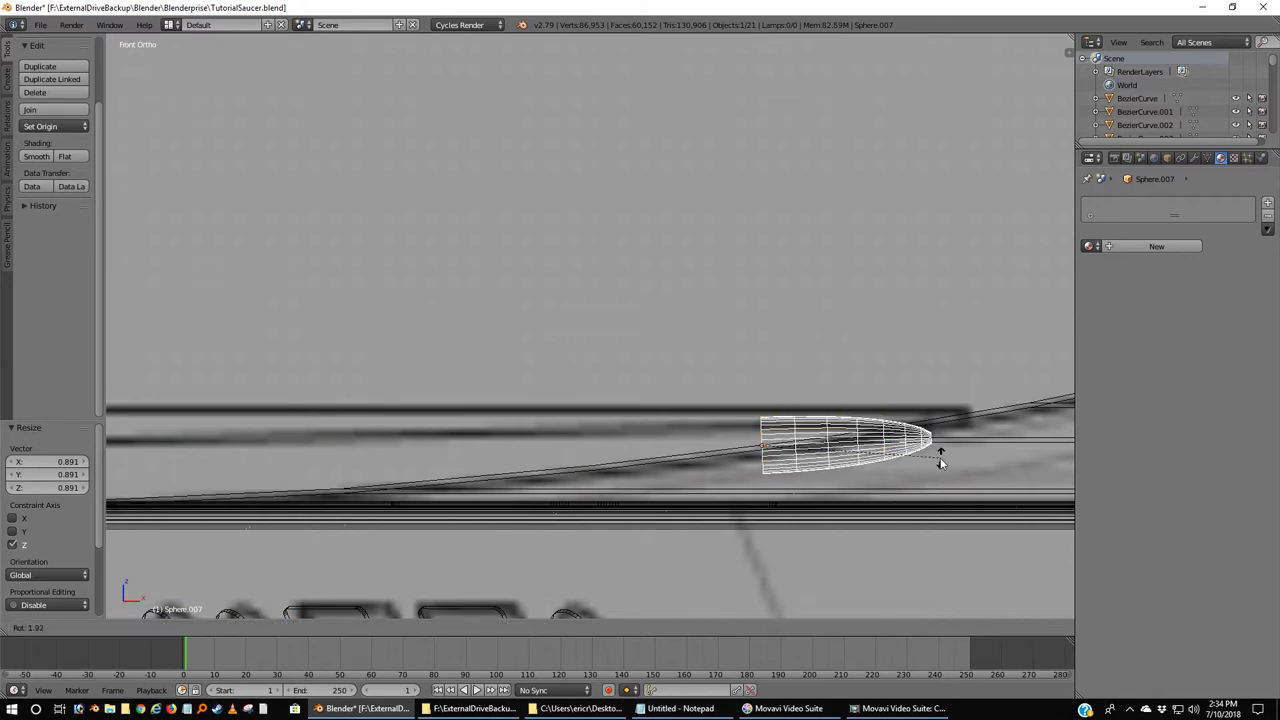
{"action": "left_click", "coordinate": [942, 460]}
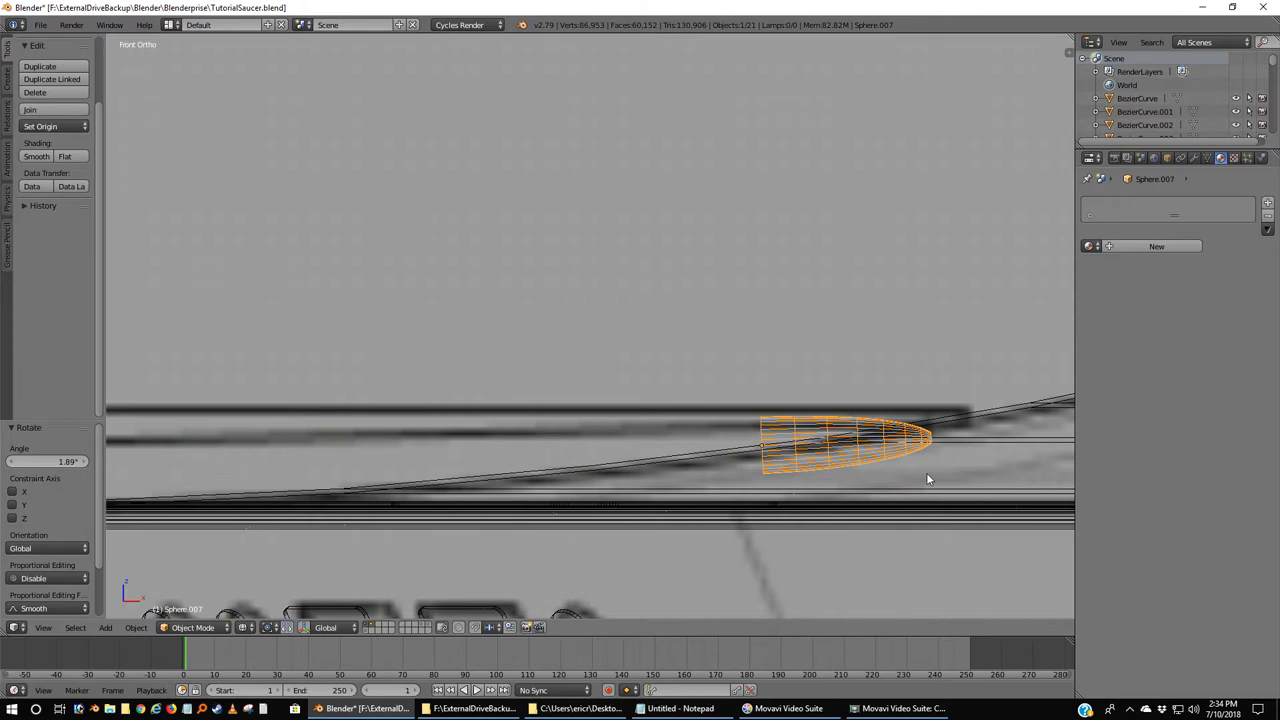
{"action": "middle_click_drag", "start_coordinate": [926, 472], "coordinate": [941, 523]}
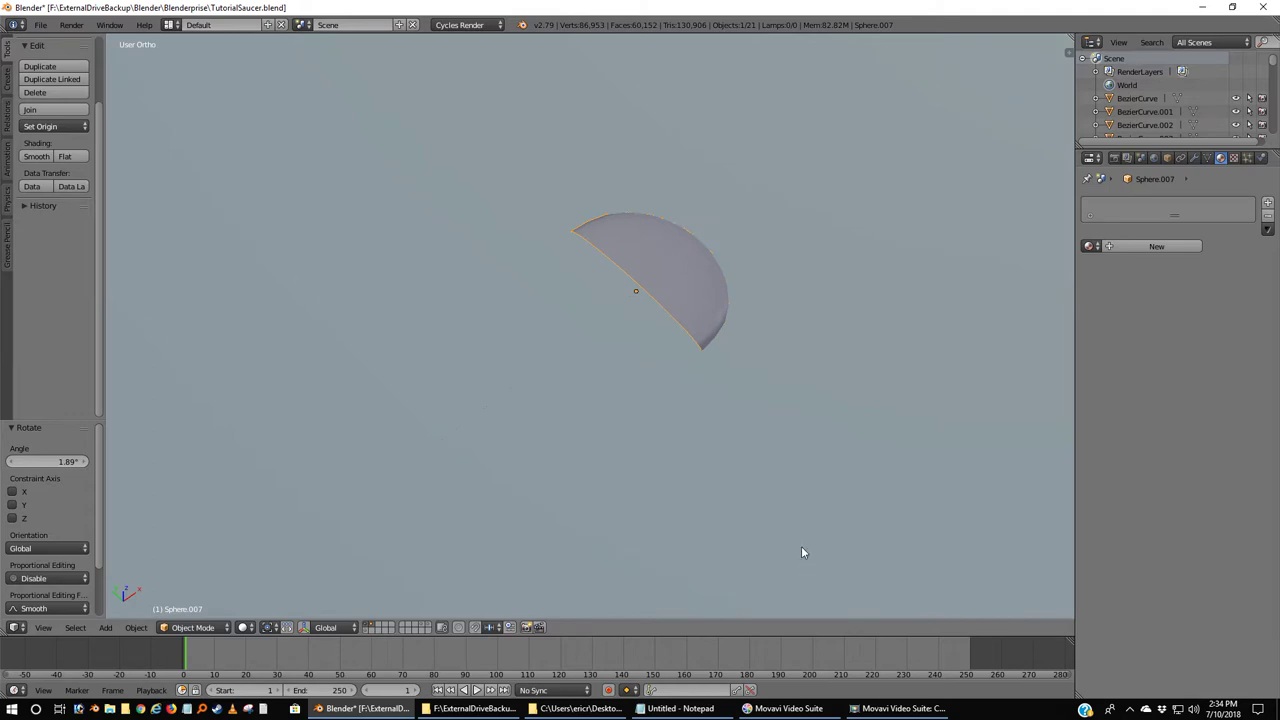
{"action": "middle_click_drag", "start_coordinate": [801, 547], "coordinate": [736, 486]}
Extrude the nose's open end ring in Edit Mode toward the saucer's rear, about -0.190 in X and -0.006 in Z.
{"action": "key", "text": "KP_1"}
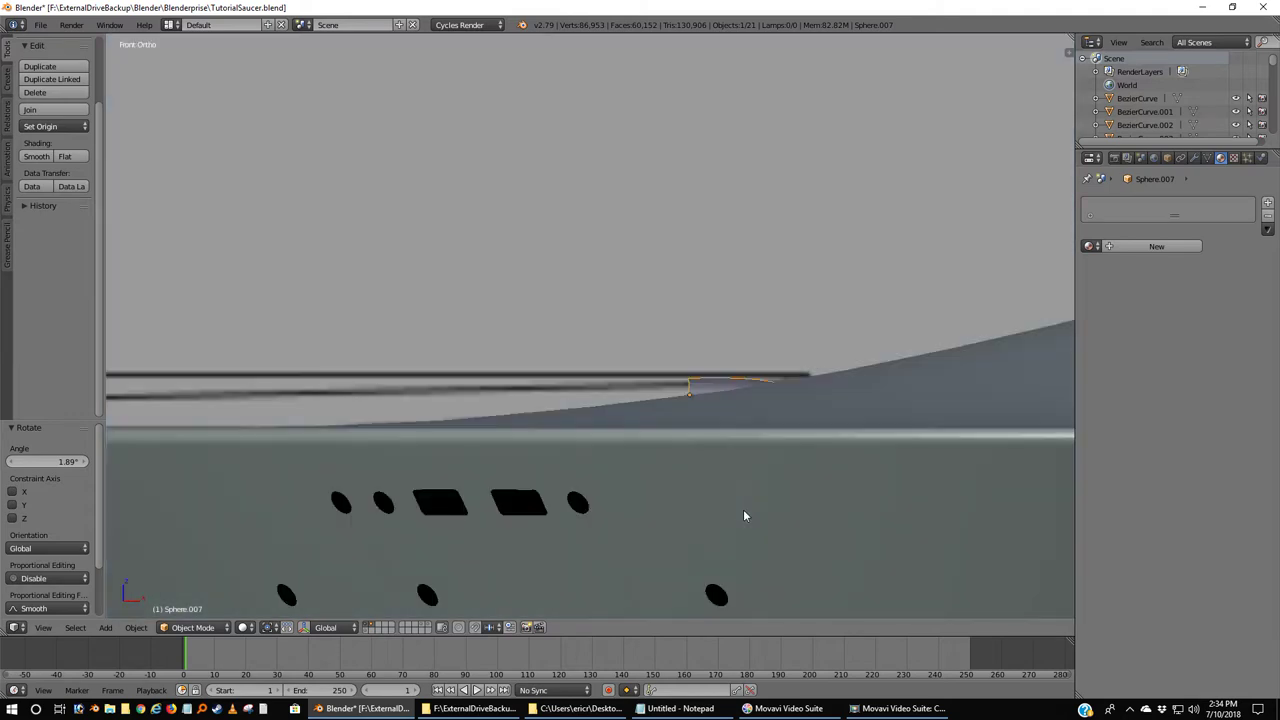
{"action": "key", "text": "z"}
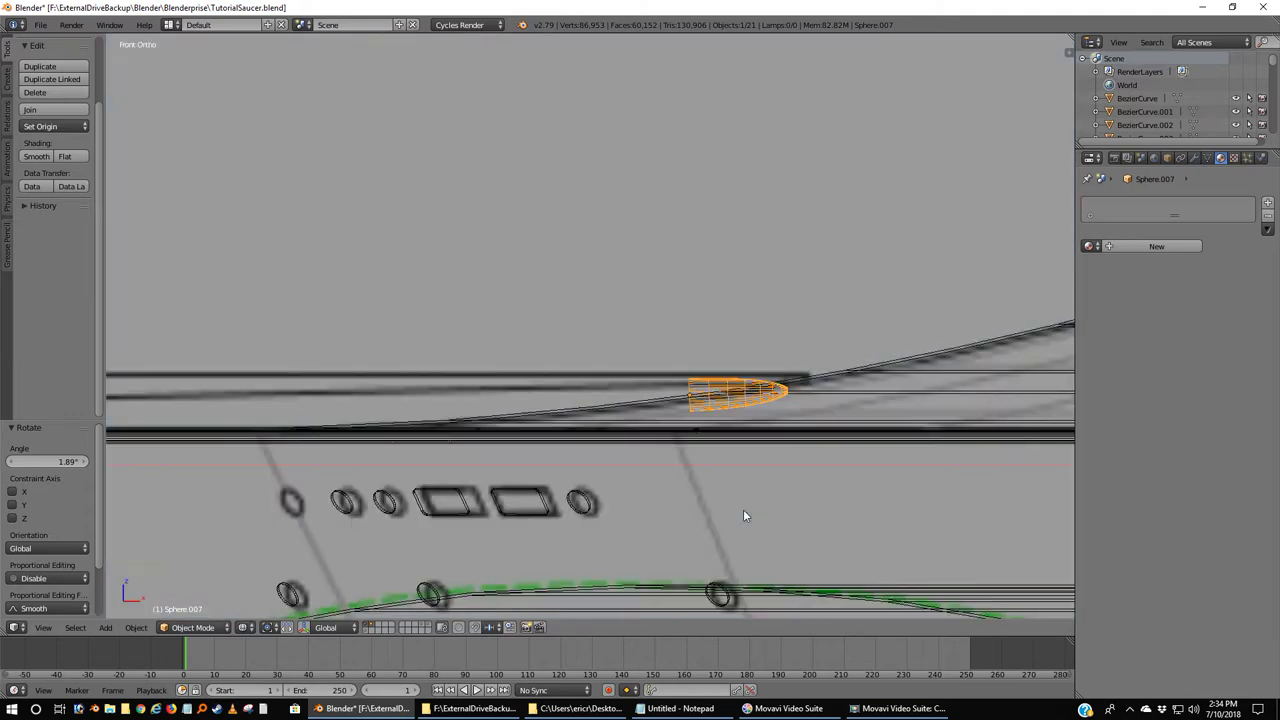
{"action": "key", "text": "Tab"}
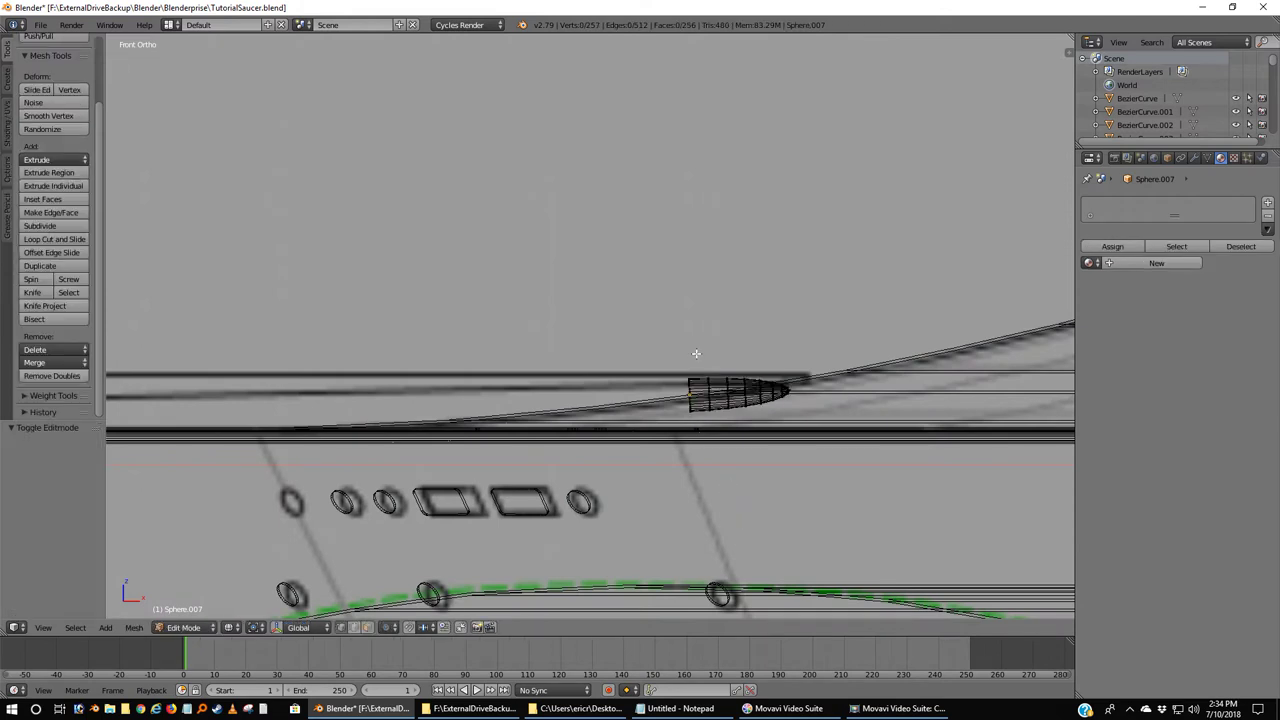
{"action": "key", "text": "c"}
{"action": "left_click_drag", "start_coordinate": [687, 362], "coordinate": [683, 407]}
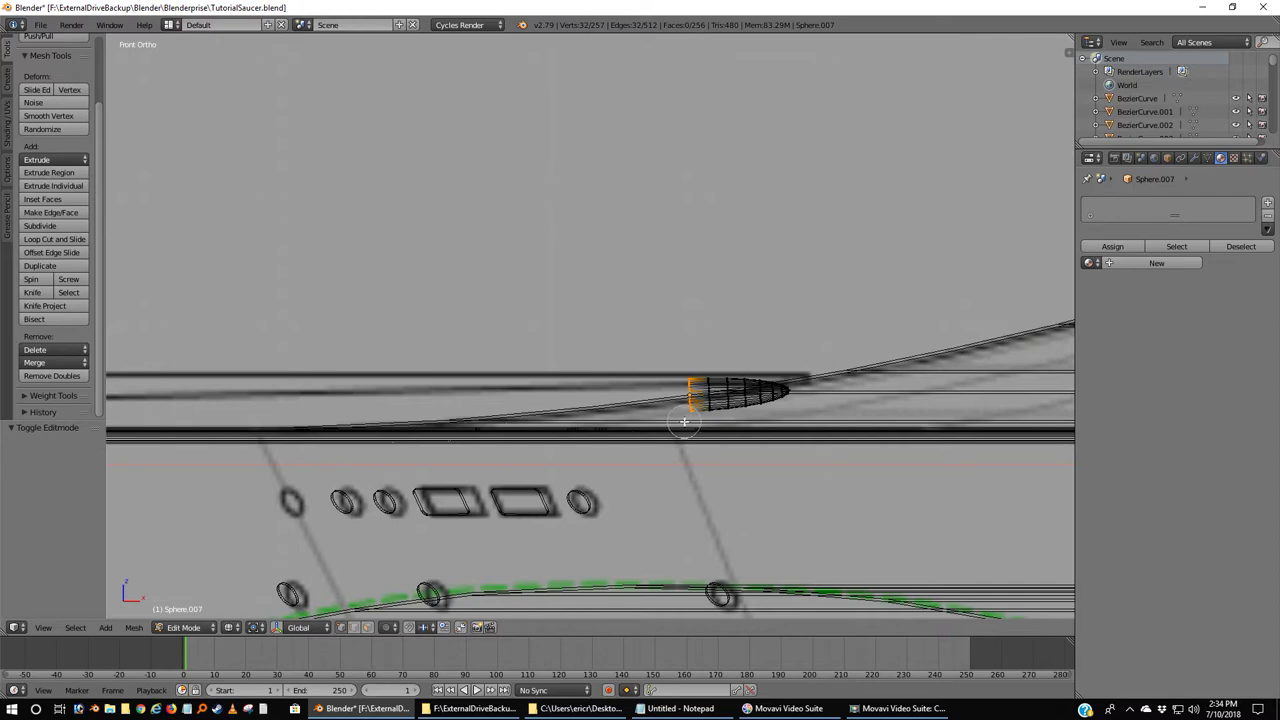
{"action": "middle_click_drag", "start_coordinate": [668, 440], "coordinate": [720, 449]}
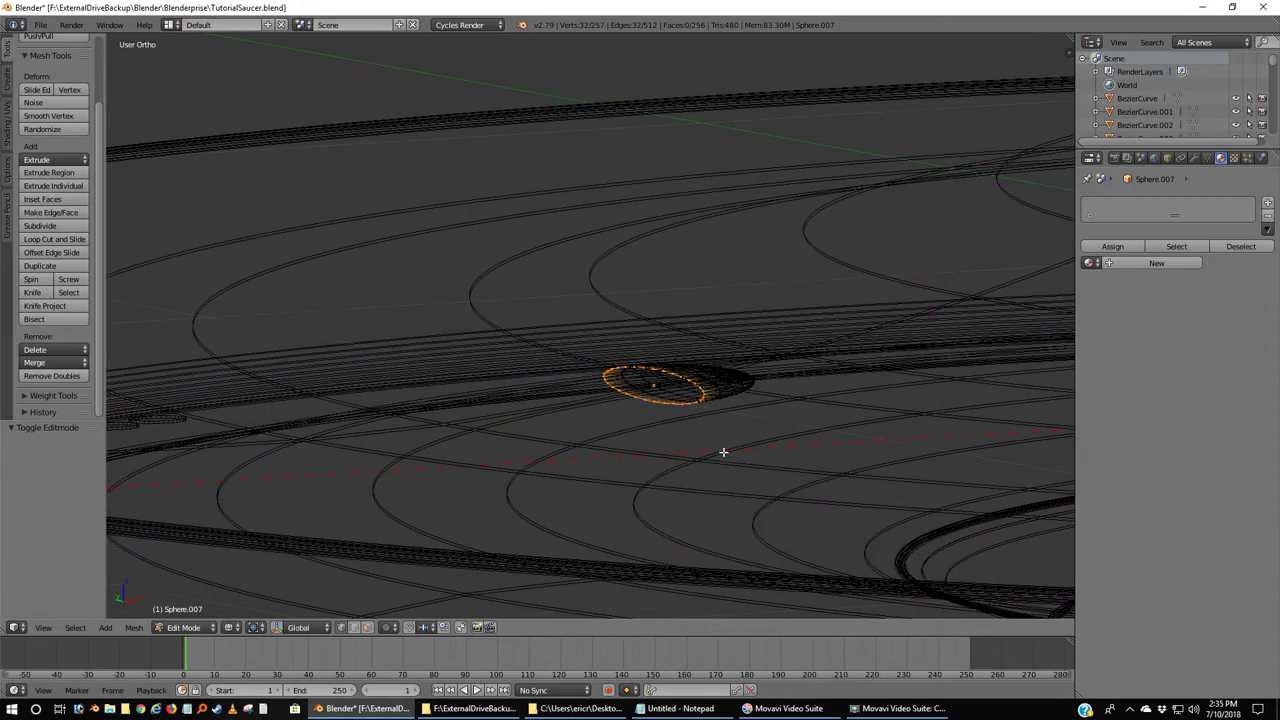
{"action": "key", "text": "KP_1"}
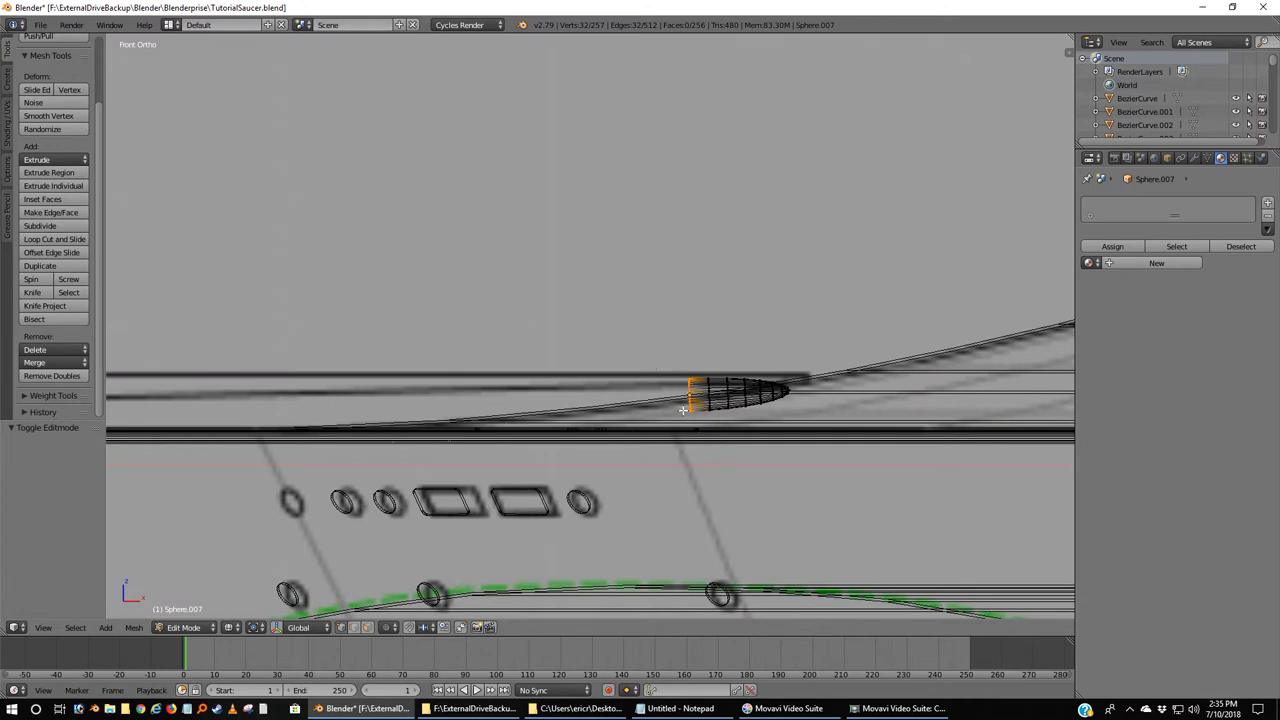
{"action": "key", "text": "e"}
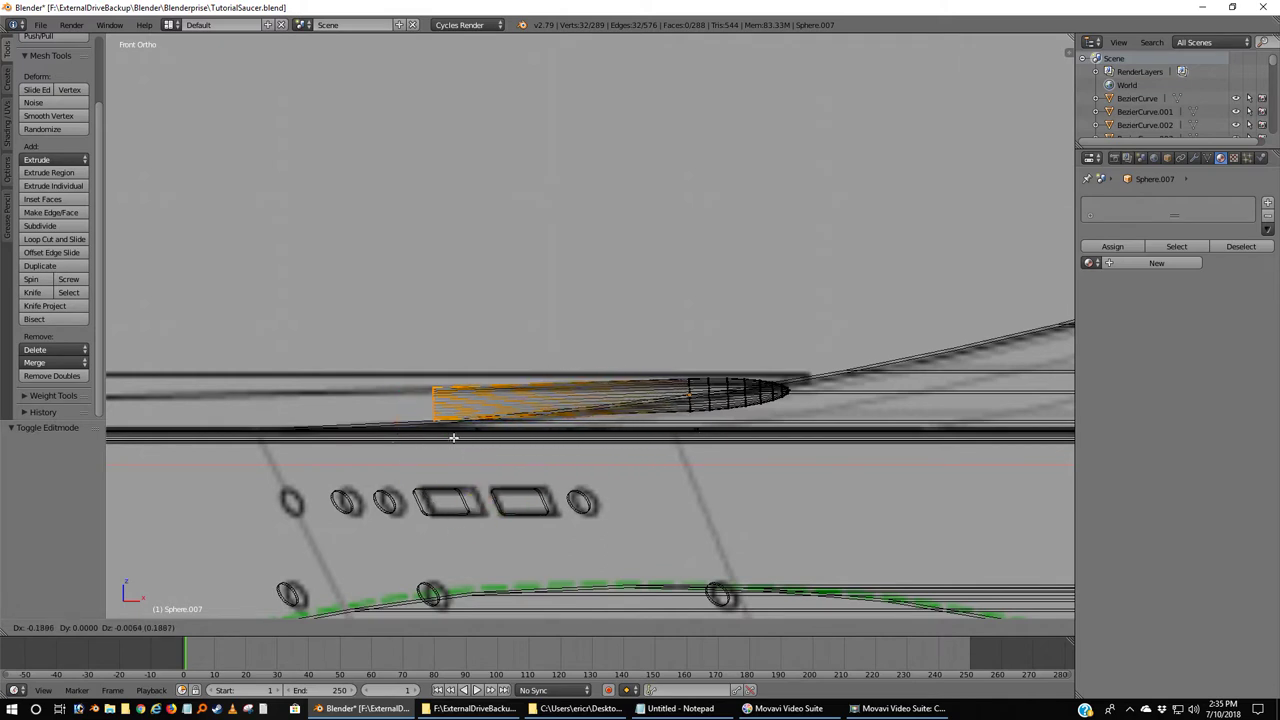
{"action": "left_click", "coordinate": [453, 437]}
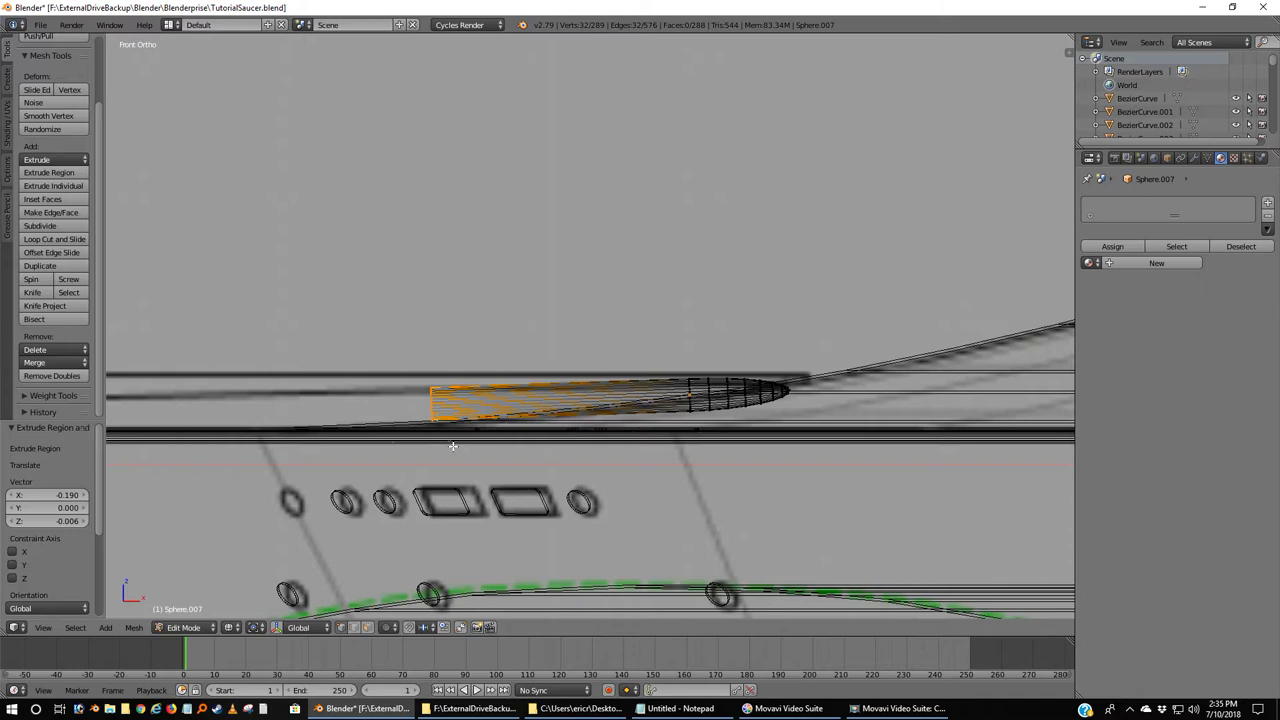
Narrow the extruded end ring to about 0.923 along Y to follow the top blueprint's taper.
{"action": "key", "text": "KP_7"}
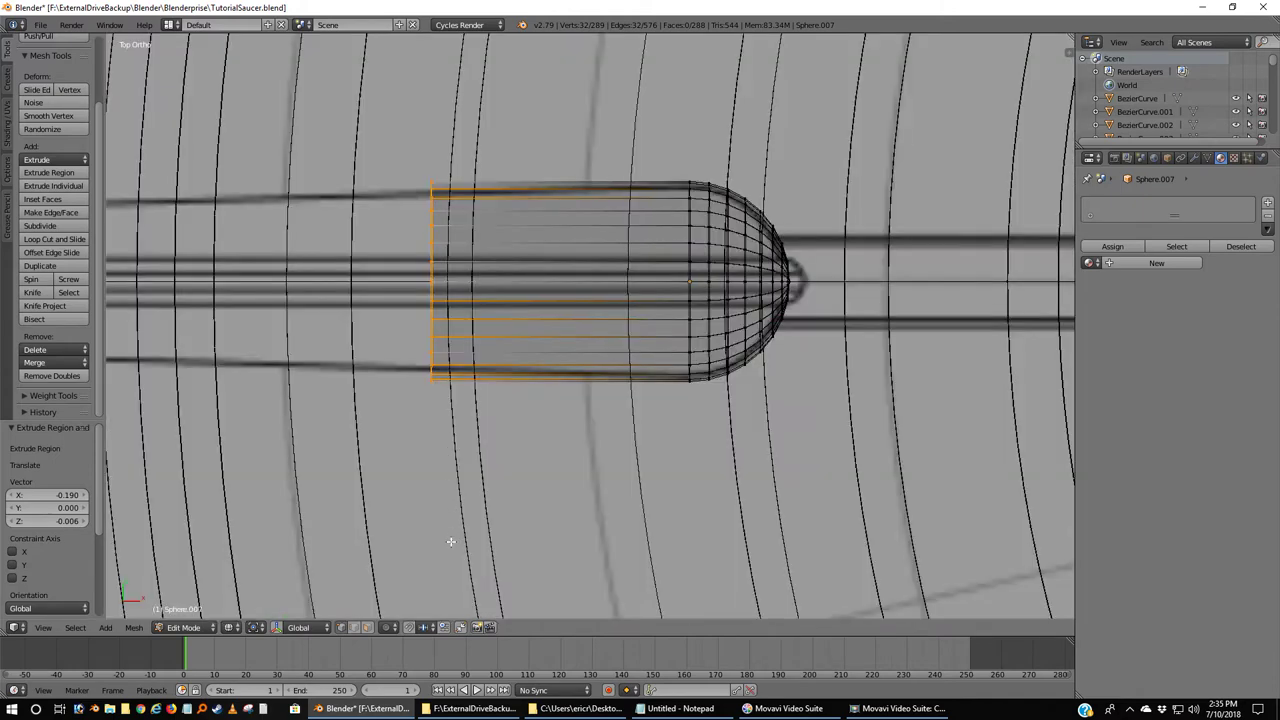
{"action": "key", "text": "s"}
{"action": "key", "text": "y"}
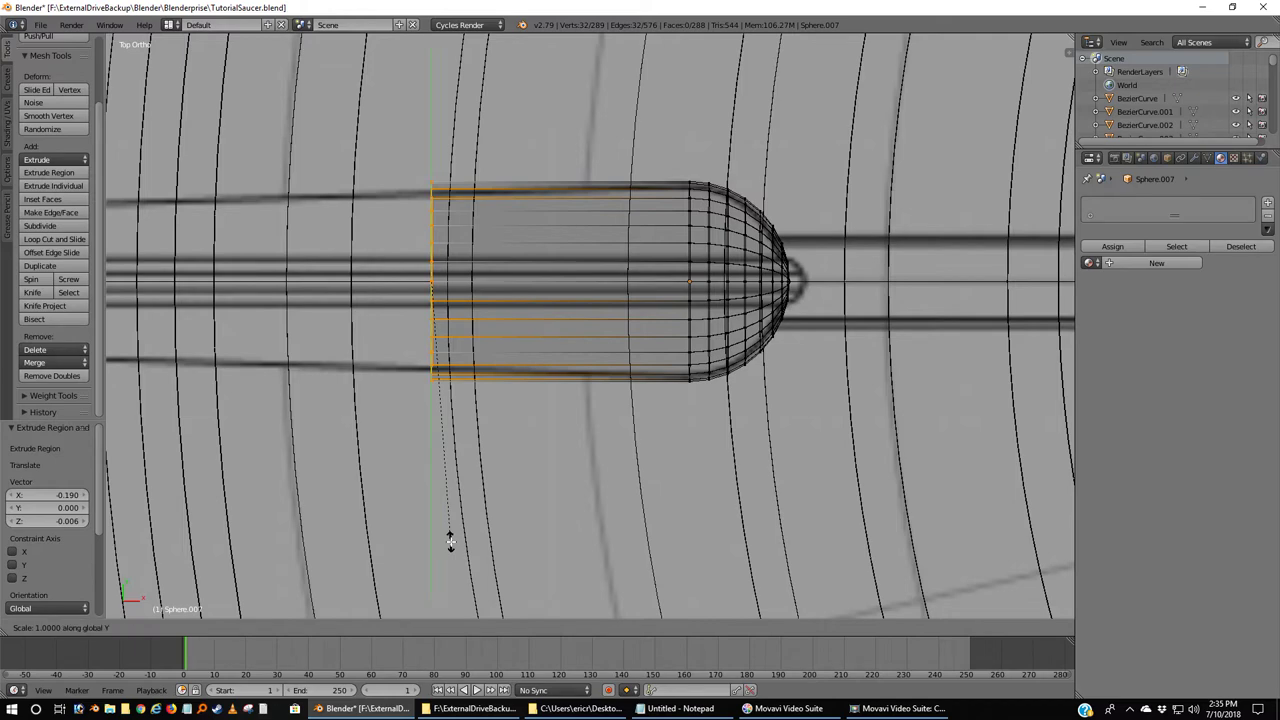
{"action": "left_click", "coordinate": [450, 521]}
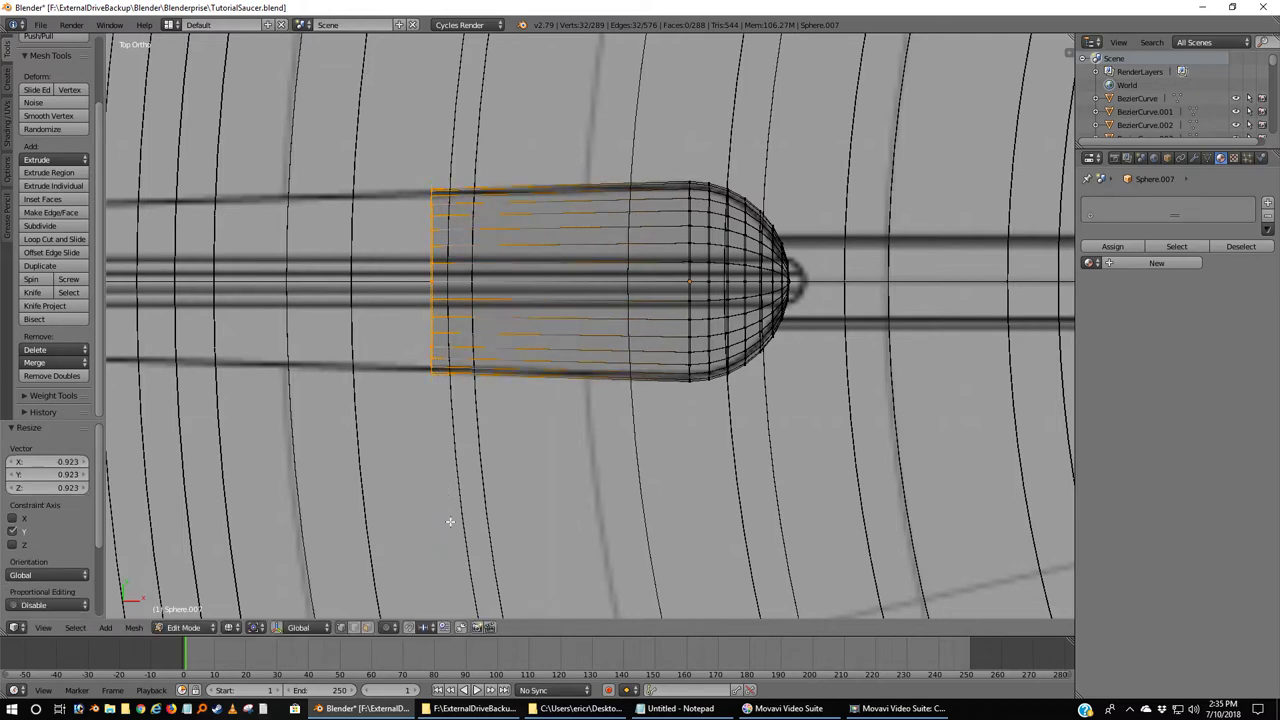
Scale the extruded end ring to about 1.255 along Z and check its fit in solid display.
{"action": "key", "text": "KP_1"}
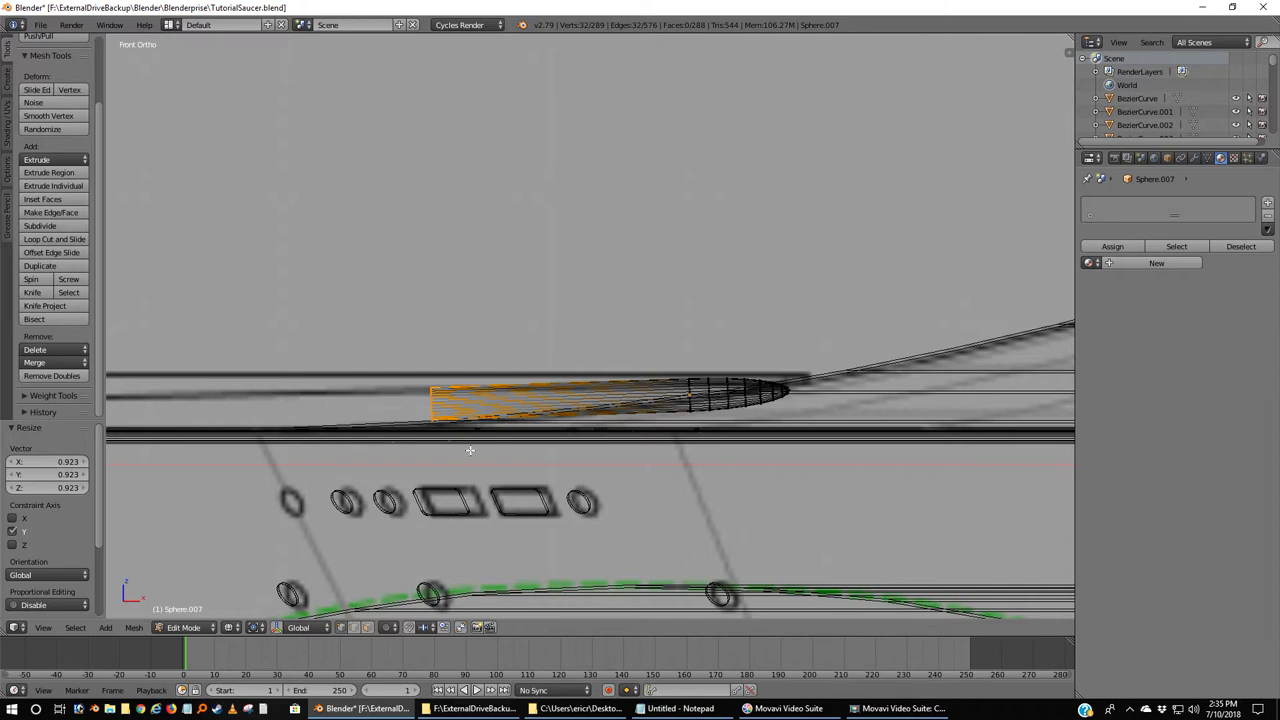
{"action": "key", "text": "s"}
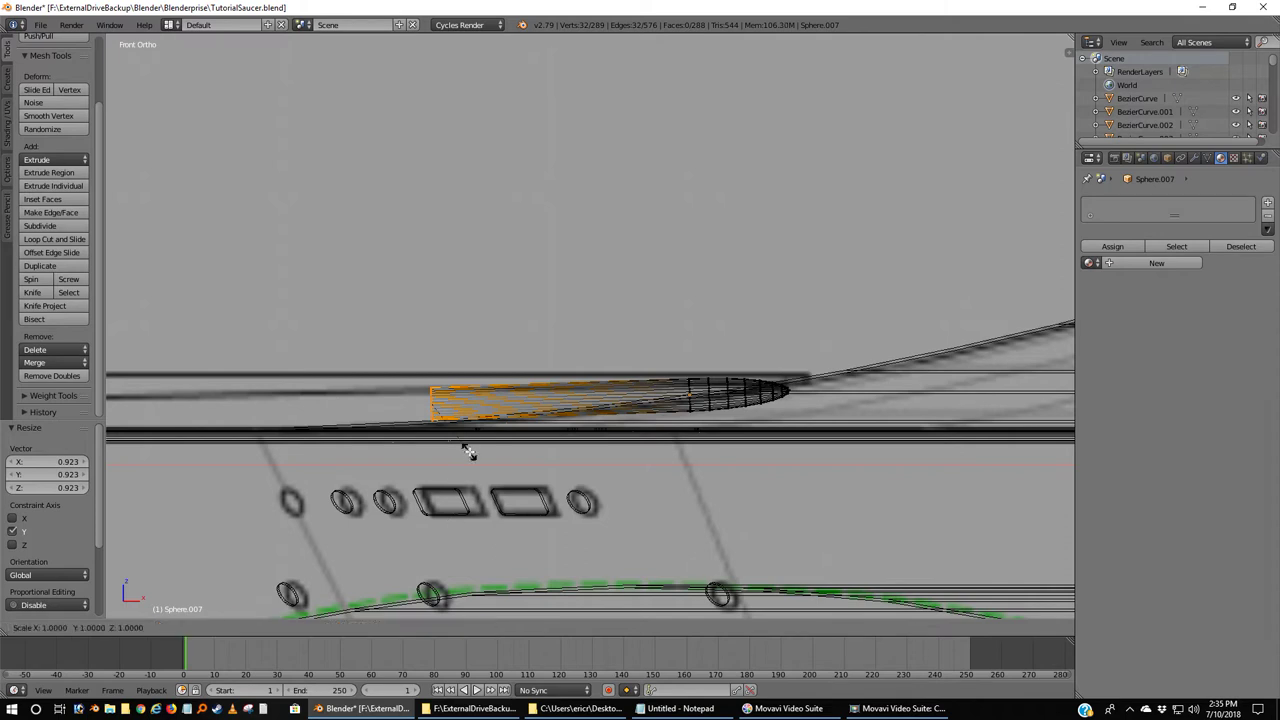
{"action": "key", "text": "z"}
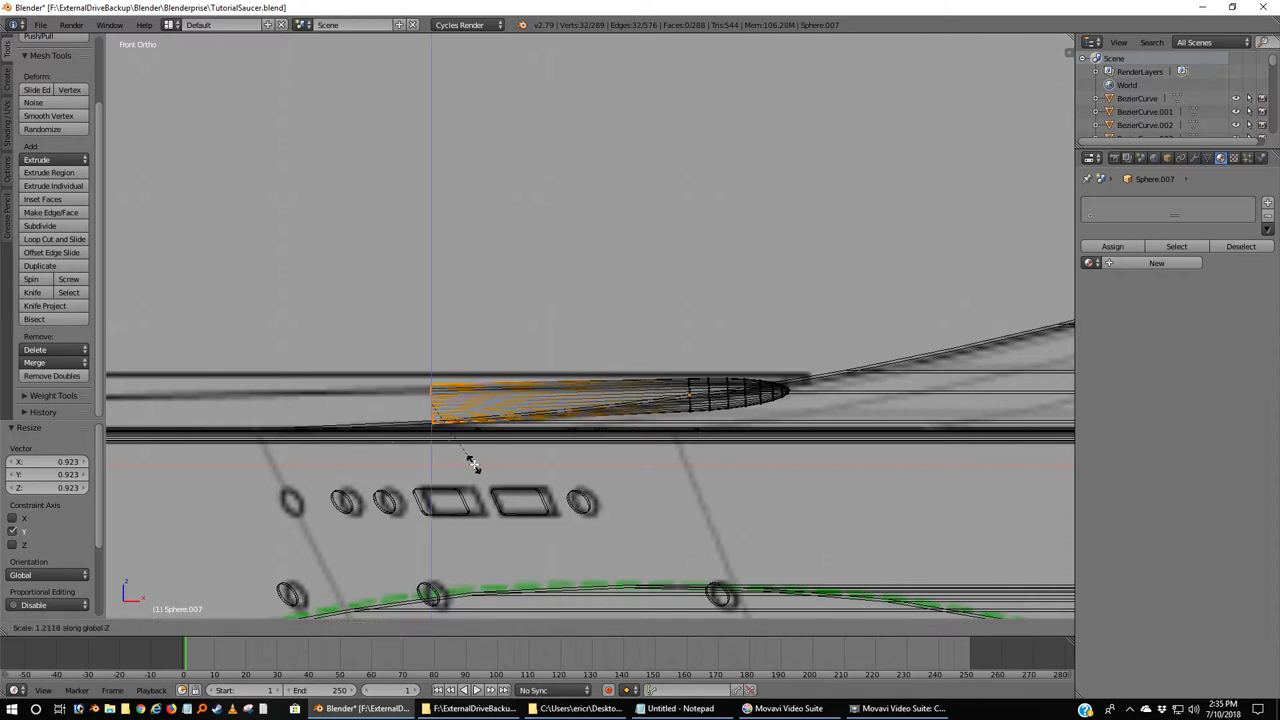
{"action": "left_click", "coordinate": [477, 465]}
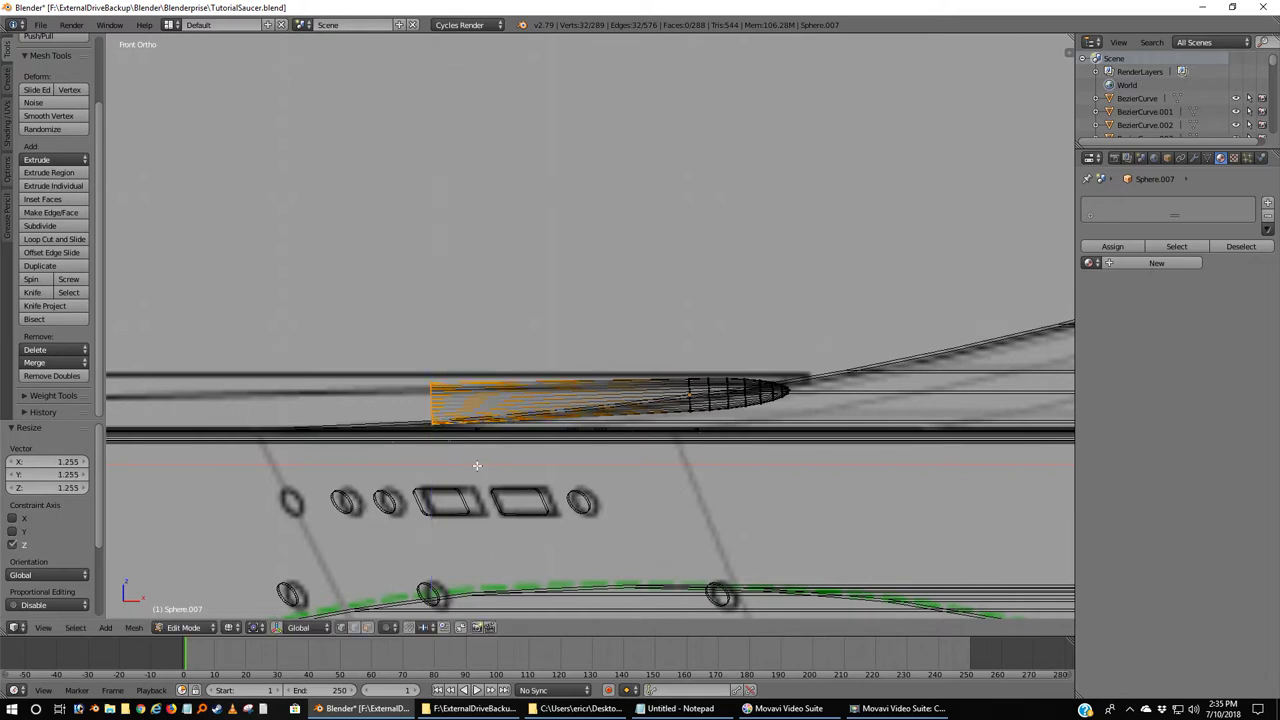
{"action": "middle_click_drag", "start_coordinate": [477, 465], "coordinate": [489, 474]}
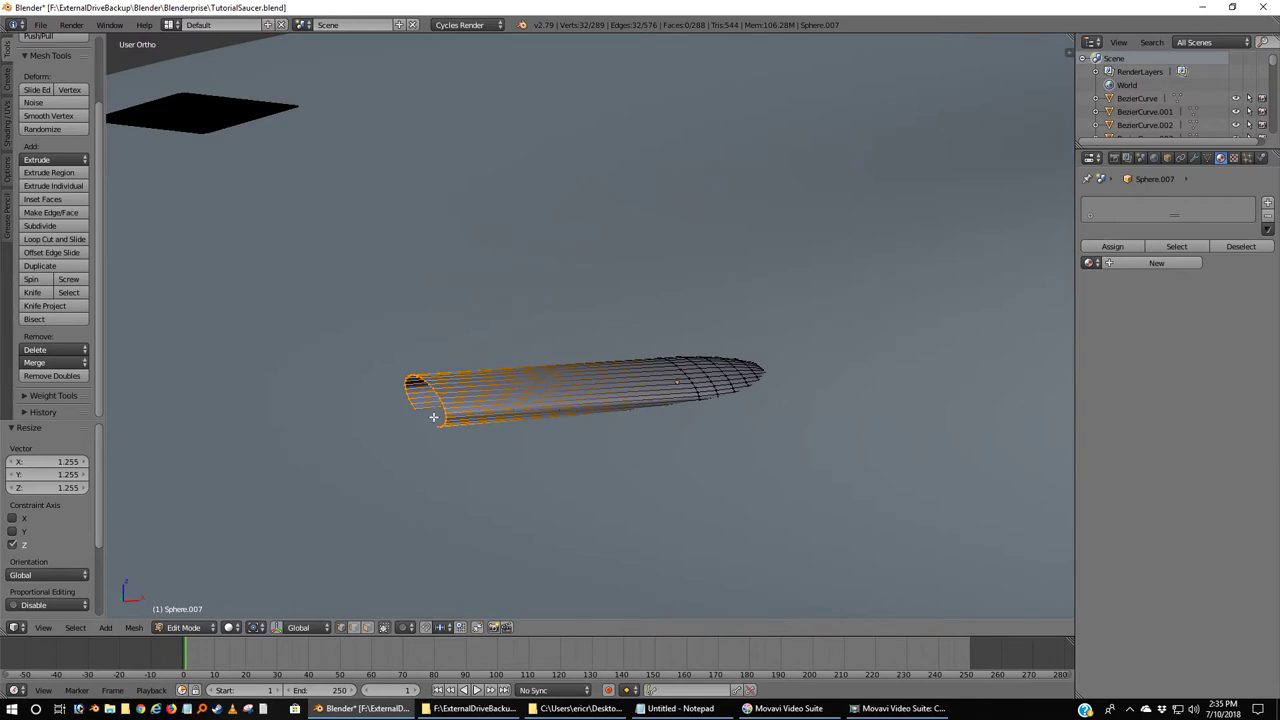
Lower the extruded end ring along Z by about 0.008 and a further 0.002 in front view.
{"action": "key", "text": "KP_1"}
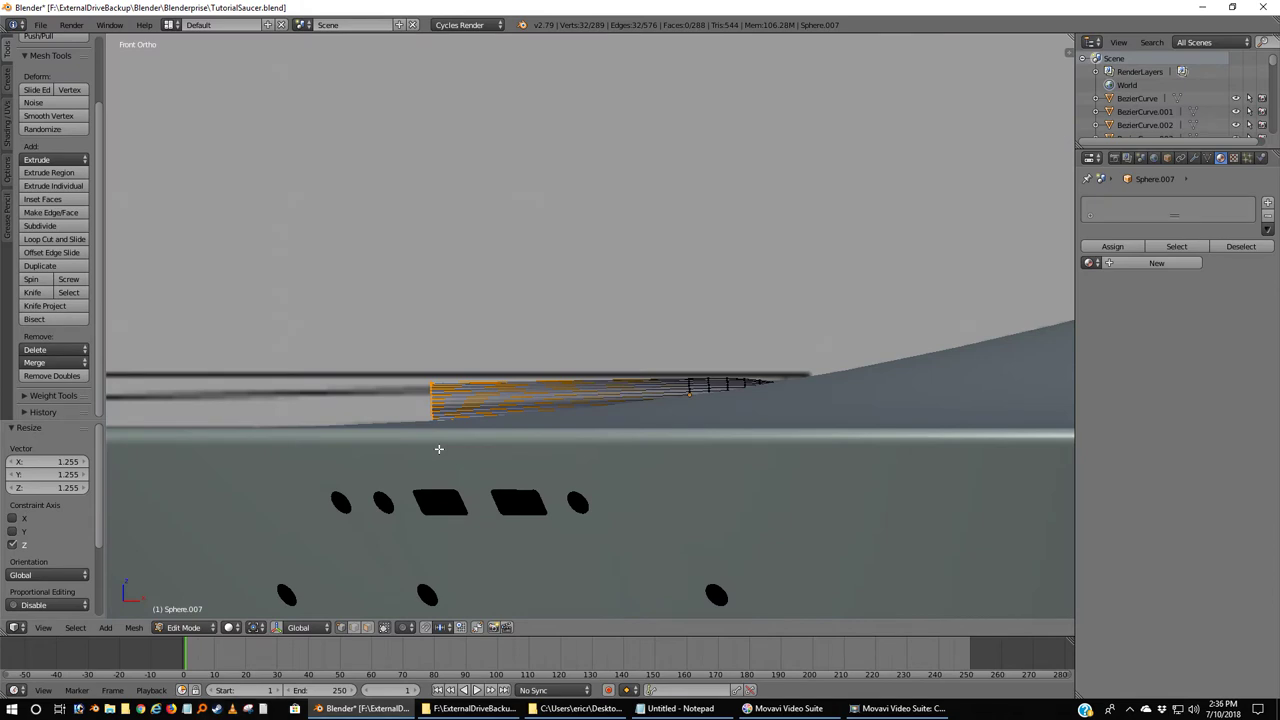
{"action": "key", "text": "g"}
{"action": "key", "text": "z"}
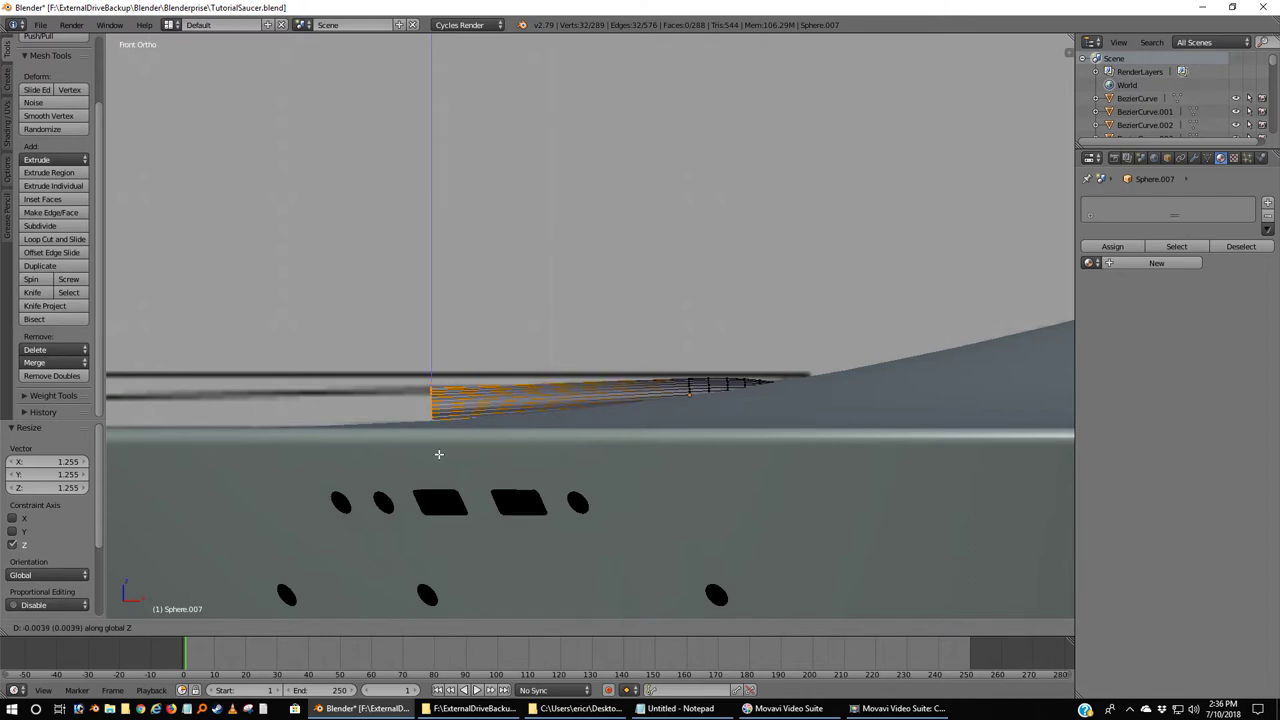
{"action": "left_click", "coordinate": [439, 460]}
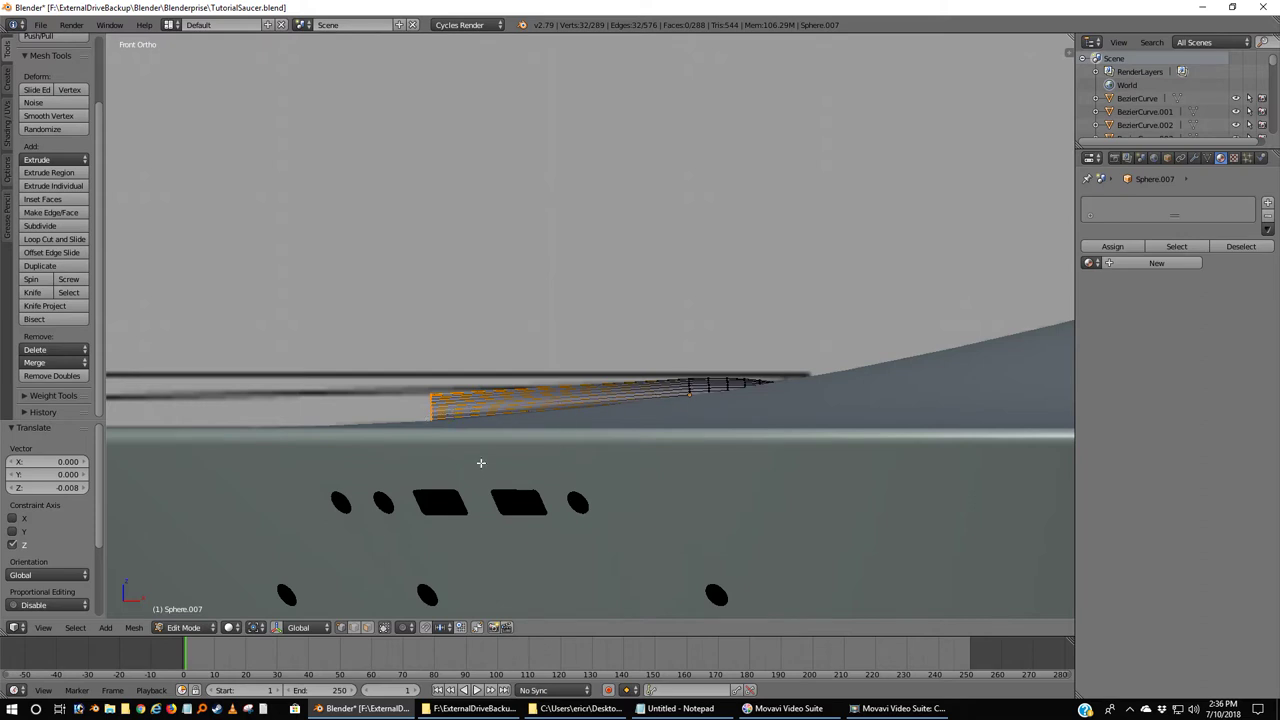
{"action": "key", "text": "g"}
{"action": "key", "text": "z"}
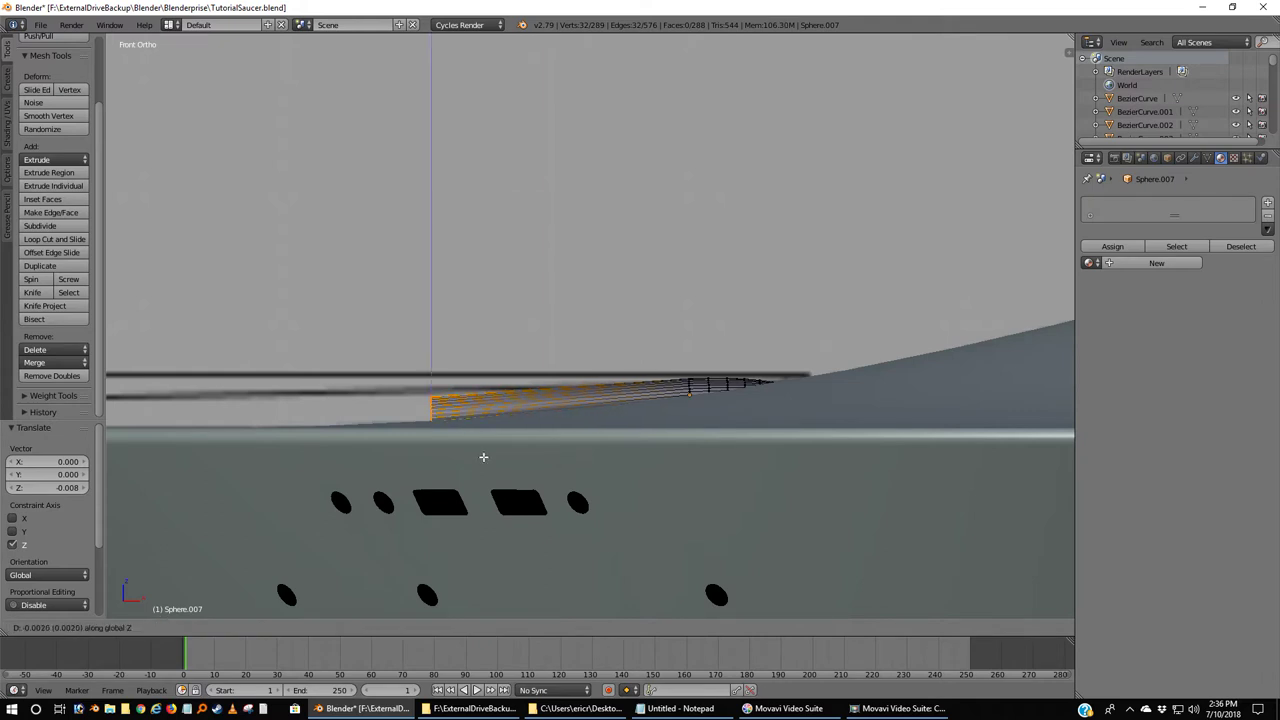
{"action": "left_click", "coordinate": [484, 457]}
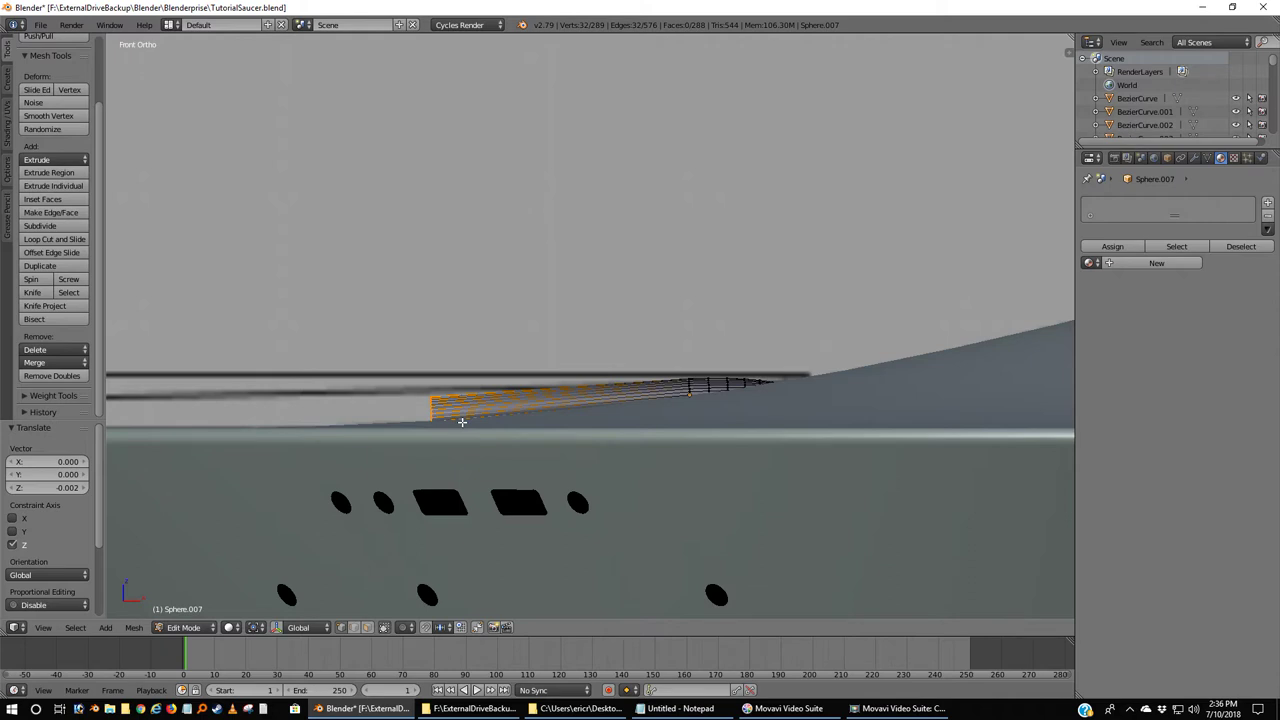
Scale the lowered end ring to about 1.530 along Z so its top meets the blueprint's sloping line.
{"action": "key", "text": "s"}
{"action": "key", "text": "z"}
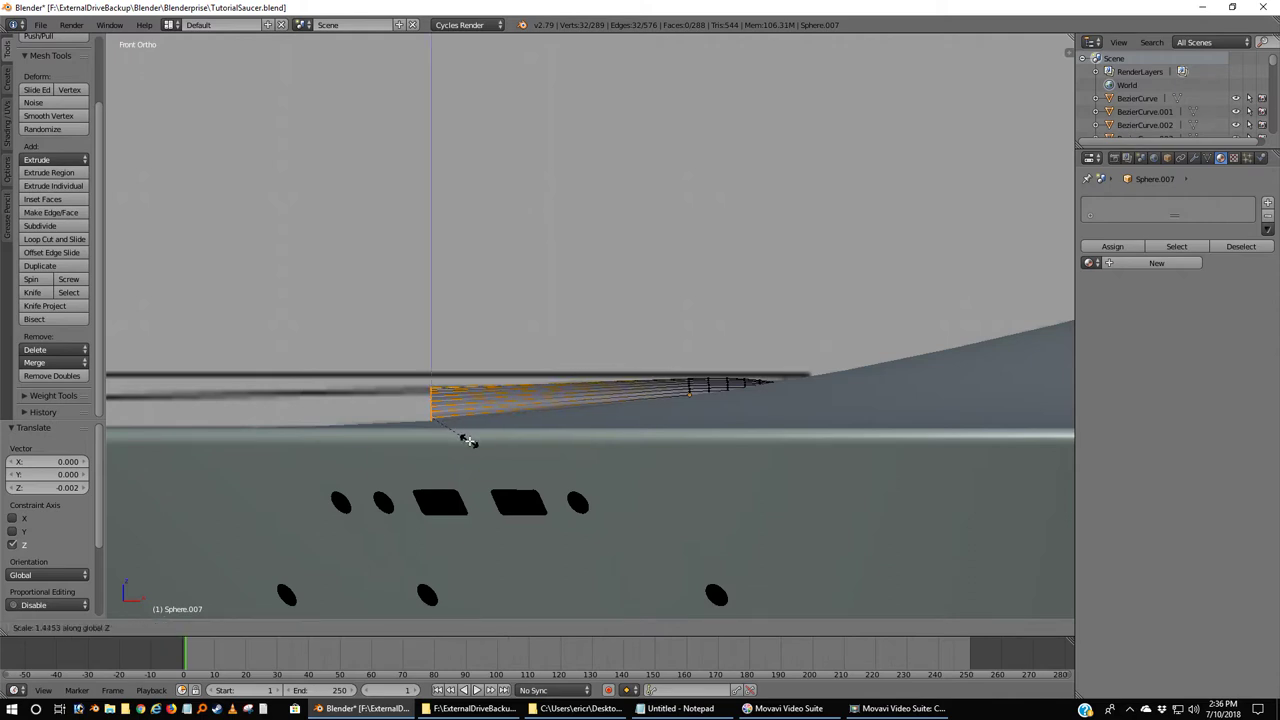
{"action": "left_click", "coordinate": [468, 439]}
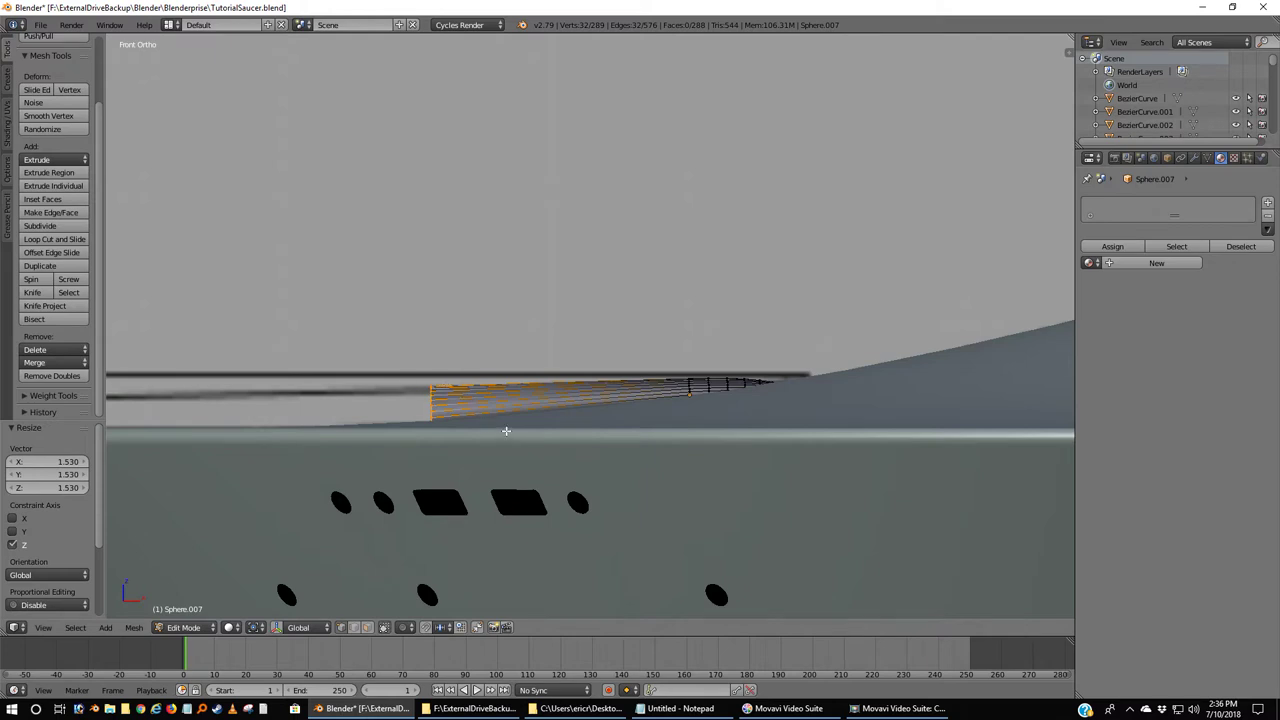
Extrude the fairing's end ring rearward about 0.212 along negative X in wireframe front view.
{"action": "key", "text": "z"}
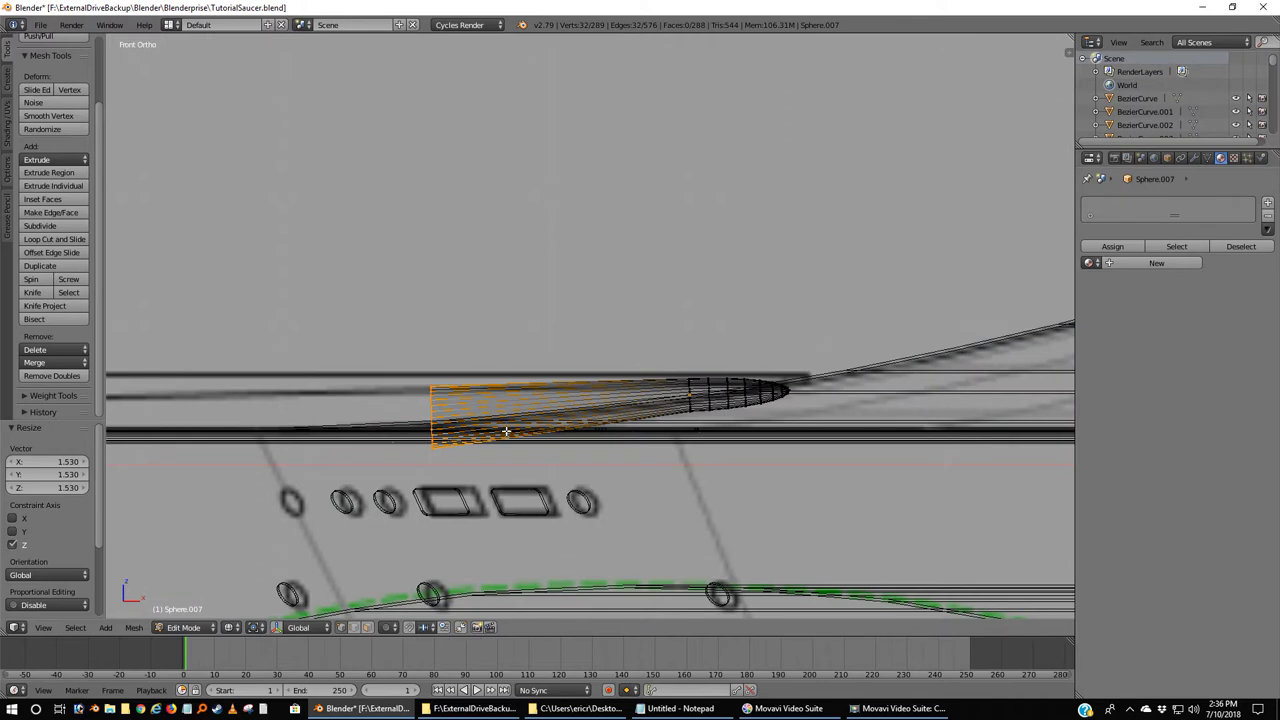
{"action": "key", "text": "e"}
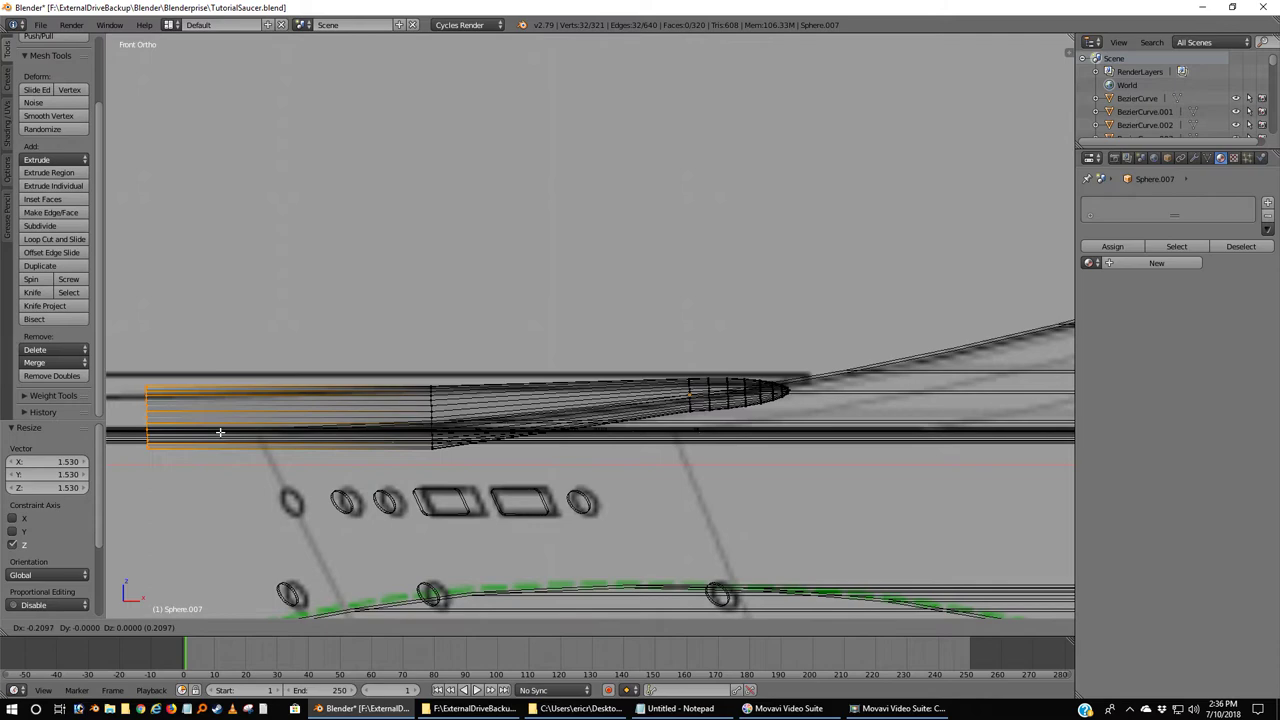
{"action": "left_click", "coordinate": [219, 432]}
Narrow the newly extruded end ring to about 0.910 along Y to match the top blueprint's taper.
{"action": "key", "text": "KP_7"}
{"action": "middle_click_drag", "start_coordinate": [214, 428], "coordinate": [582, 460], "text": "shift"}
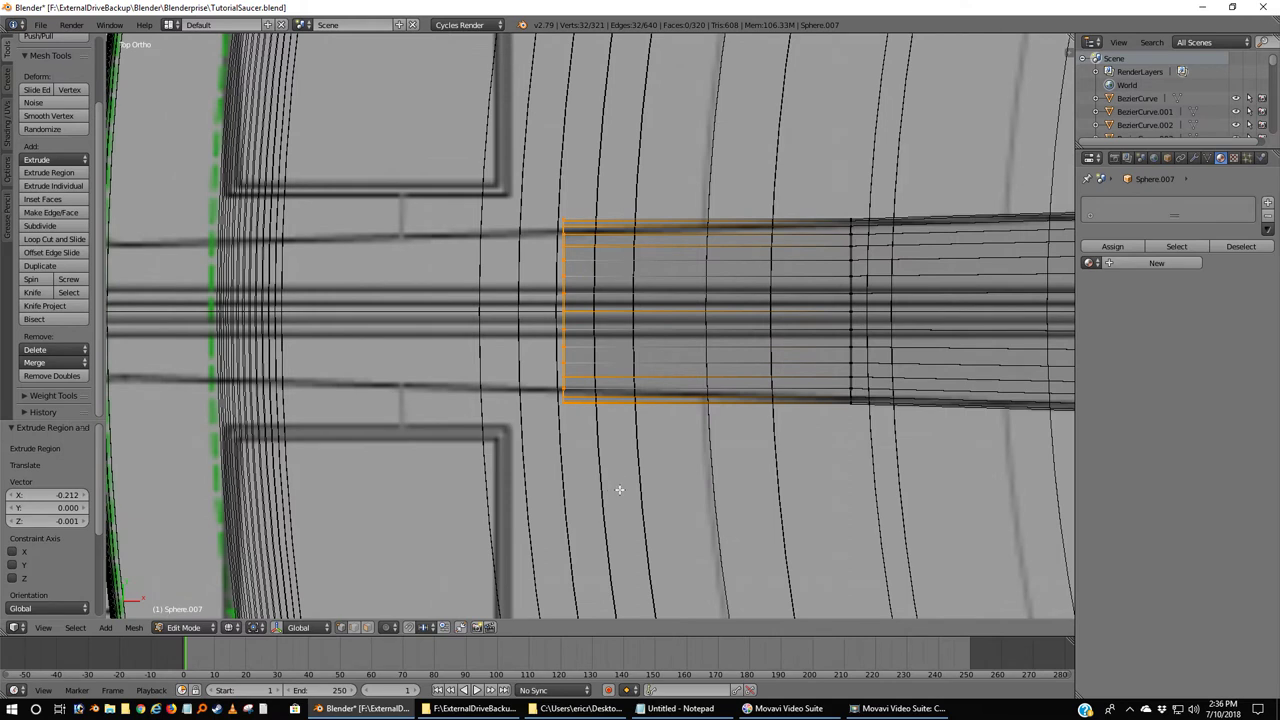
{"action": "key", "text": "s"}
{"action": "key", "text": "y"}
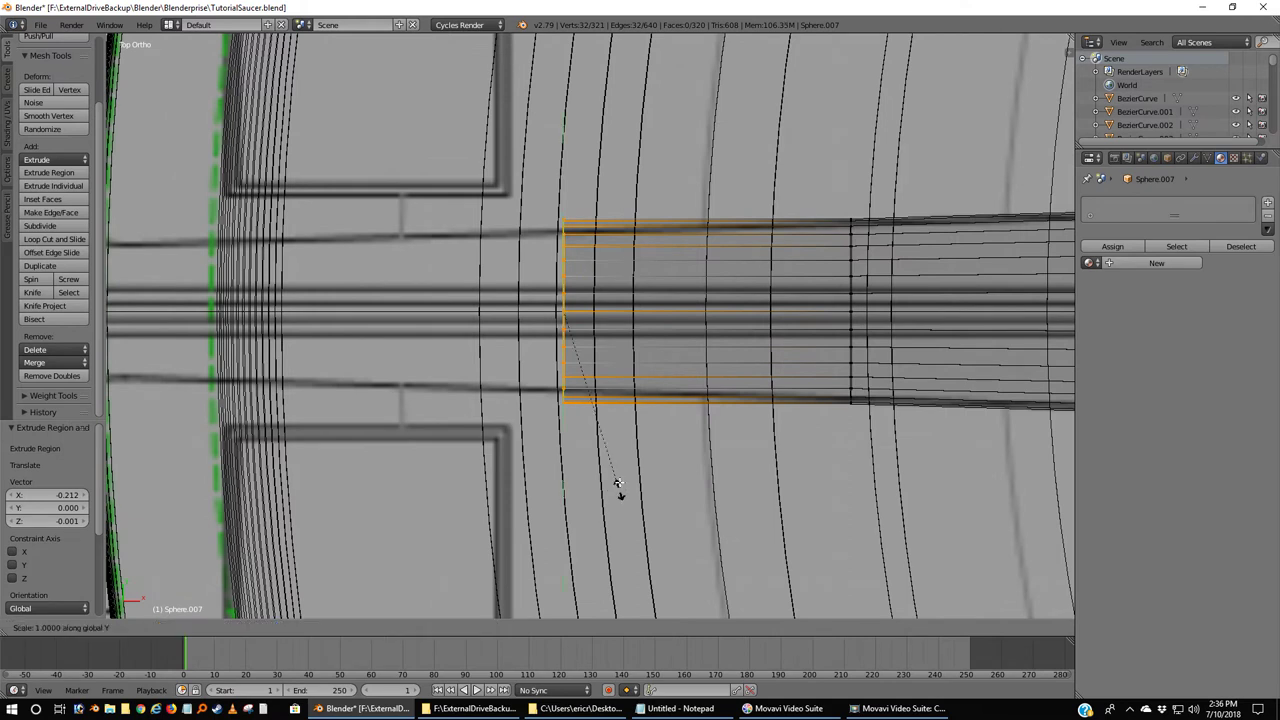
{"action": "left_click", "coordinate": [618, 472]}
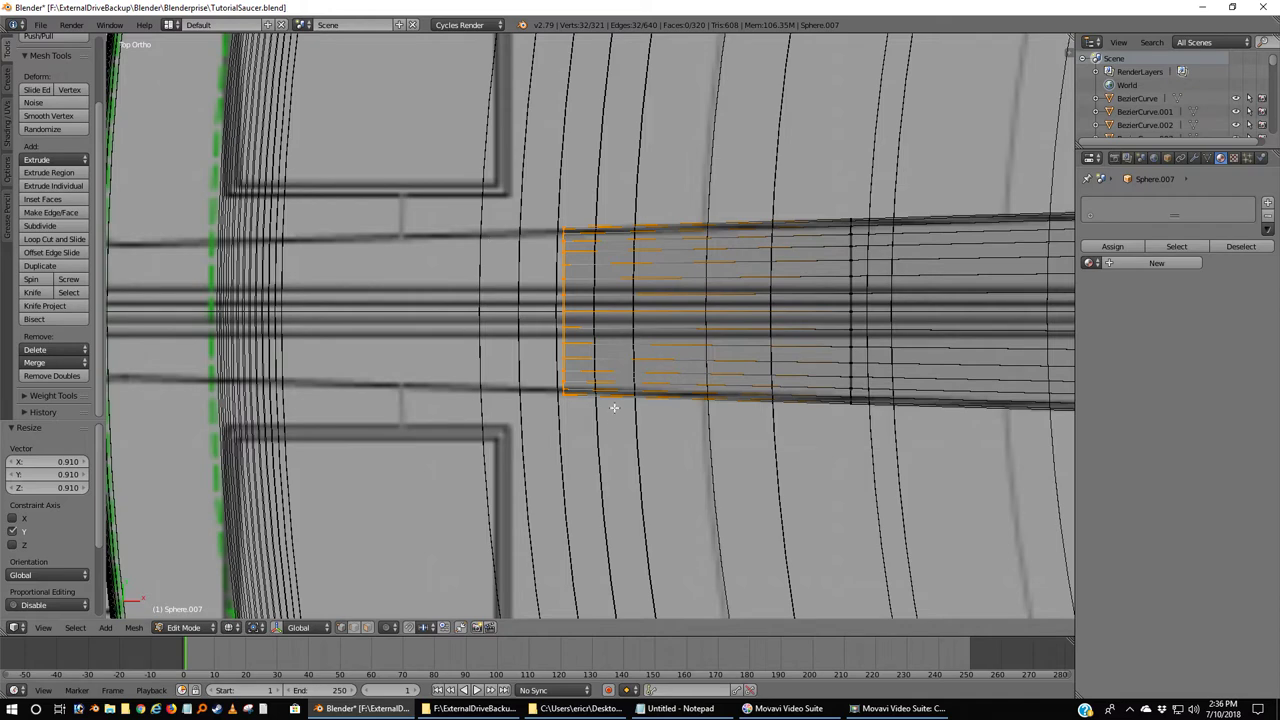
Scale the end ring to about 0.924 along Z in front view.
{"action": "key", "text": "KP_1"}
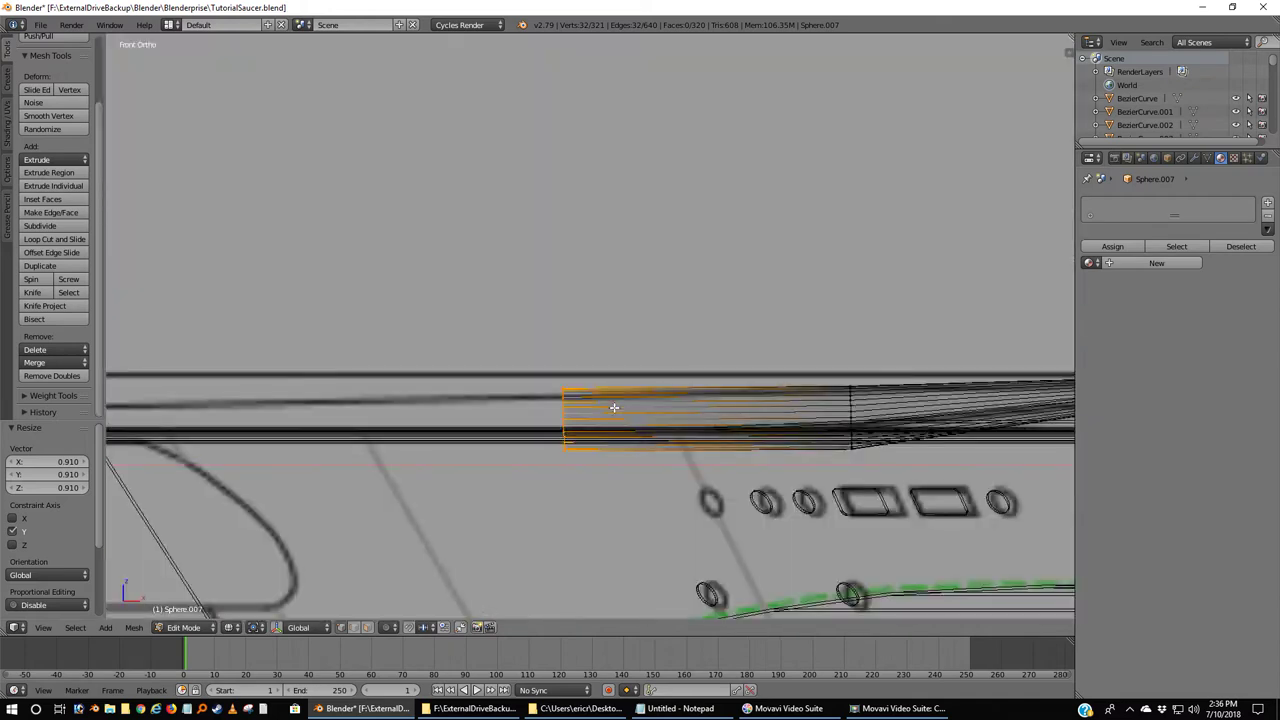
{"action": "key", "text": "s"}
{"action": "key", "text": "z"}
{"action": "left_click", "coordinate": [598, 476]}
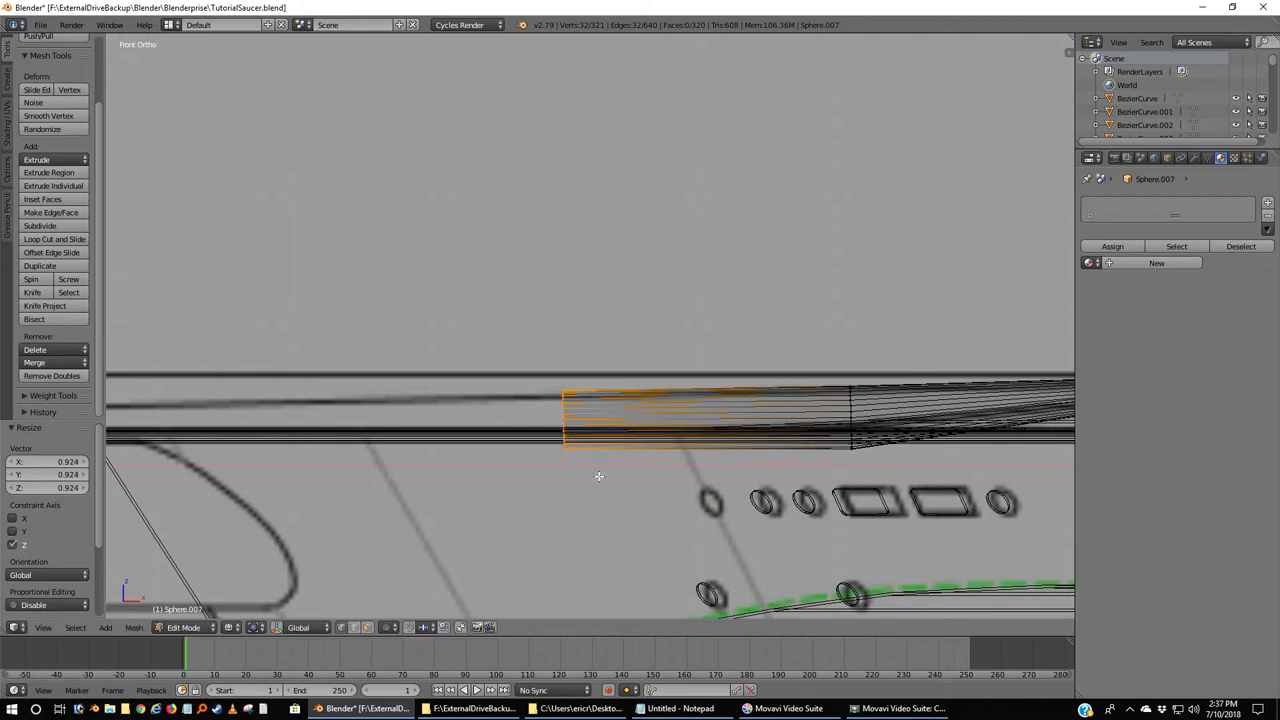
Lower the end ring along Z by about 0.003 and a further 0.002 in solid display, towards the blueprint's sloping line.
{"action": "key", "text": "z"}
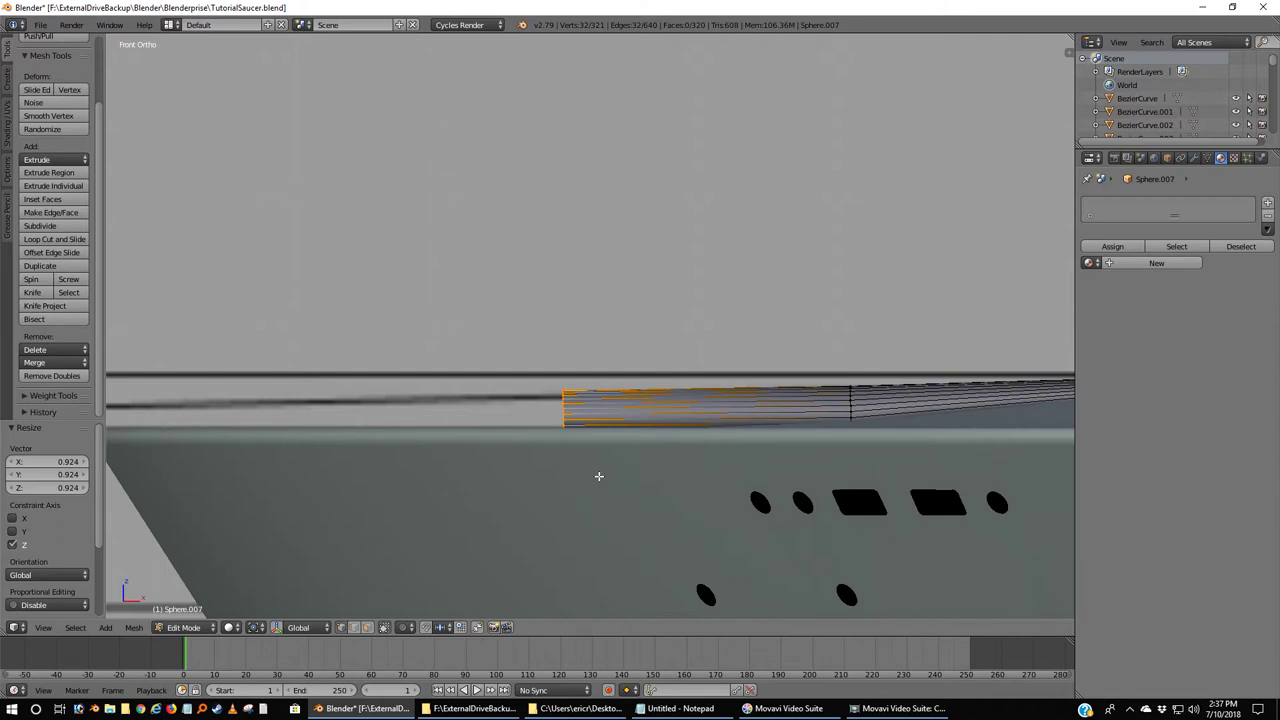
{"action": "key", "text": "g"}
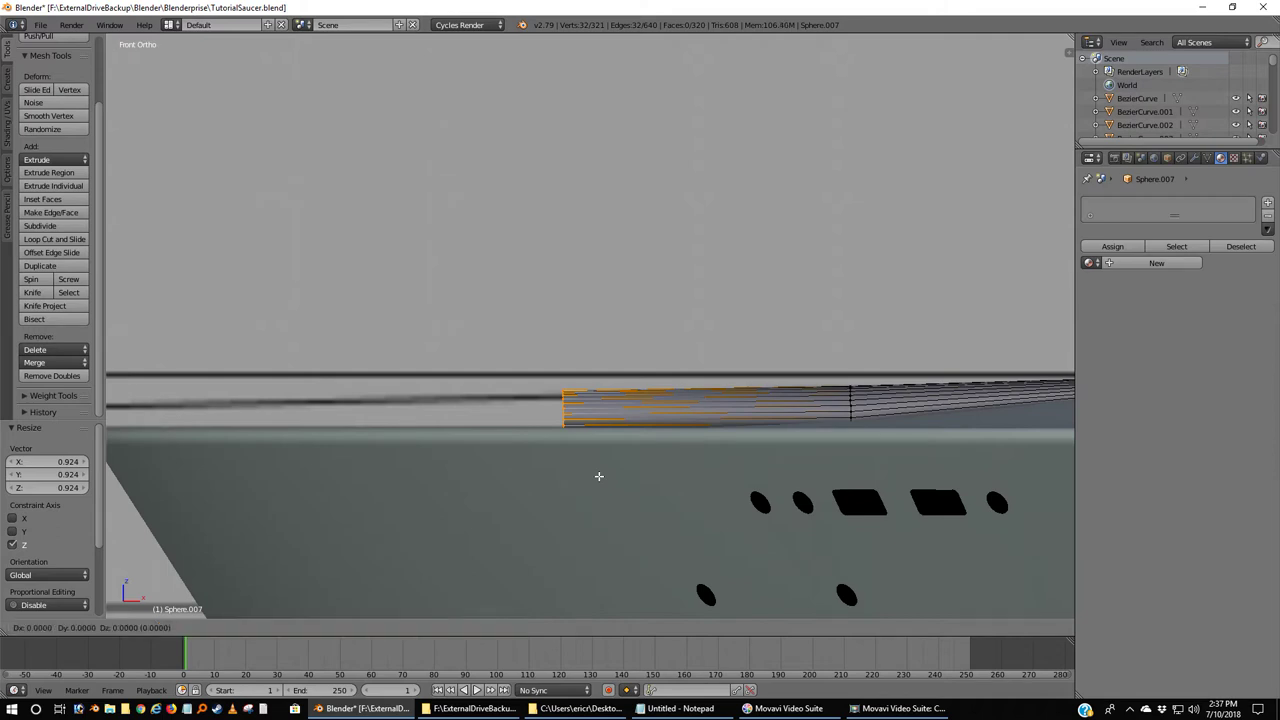
{"action": "key", "text": "z"}
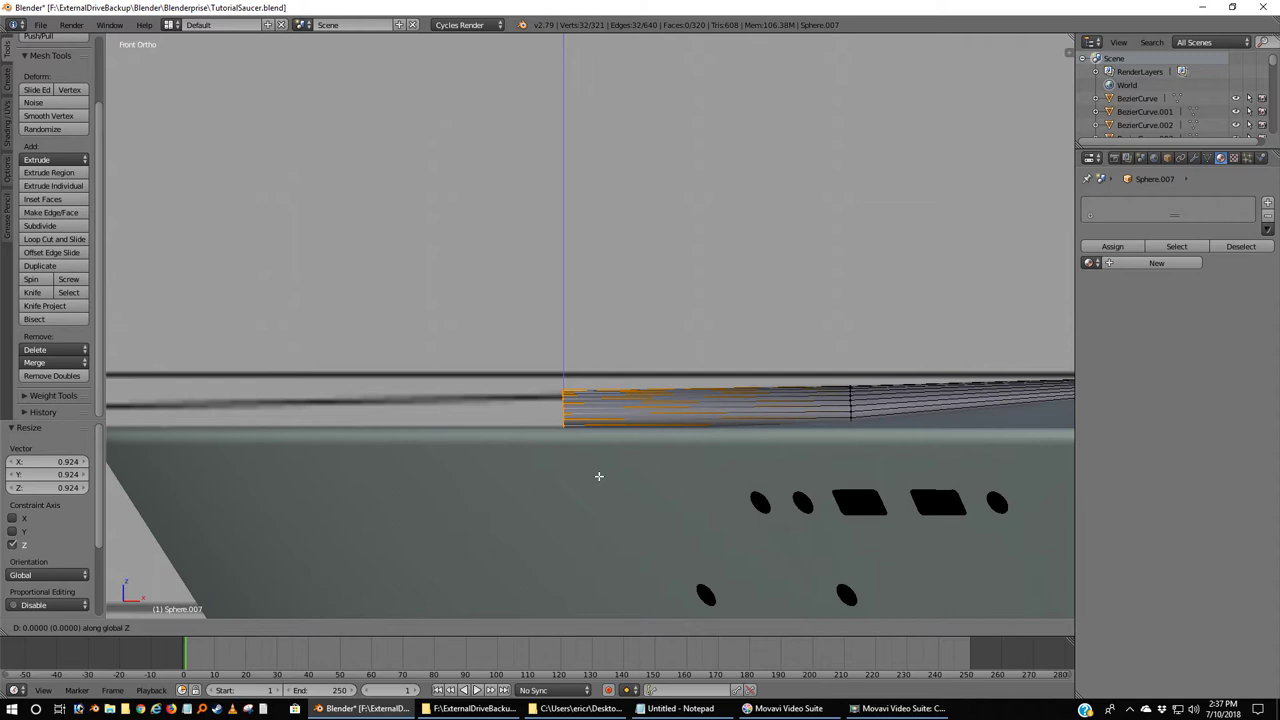
{"action": "left_click", "coordinate": [599, 480]}
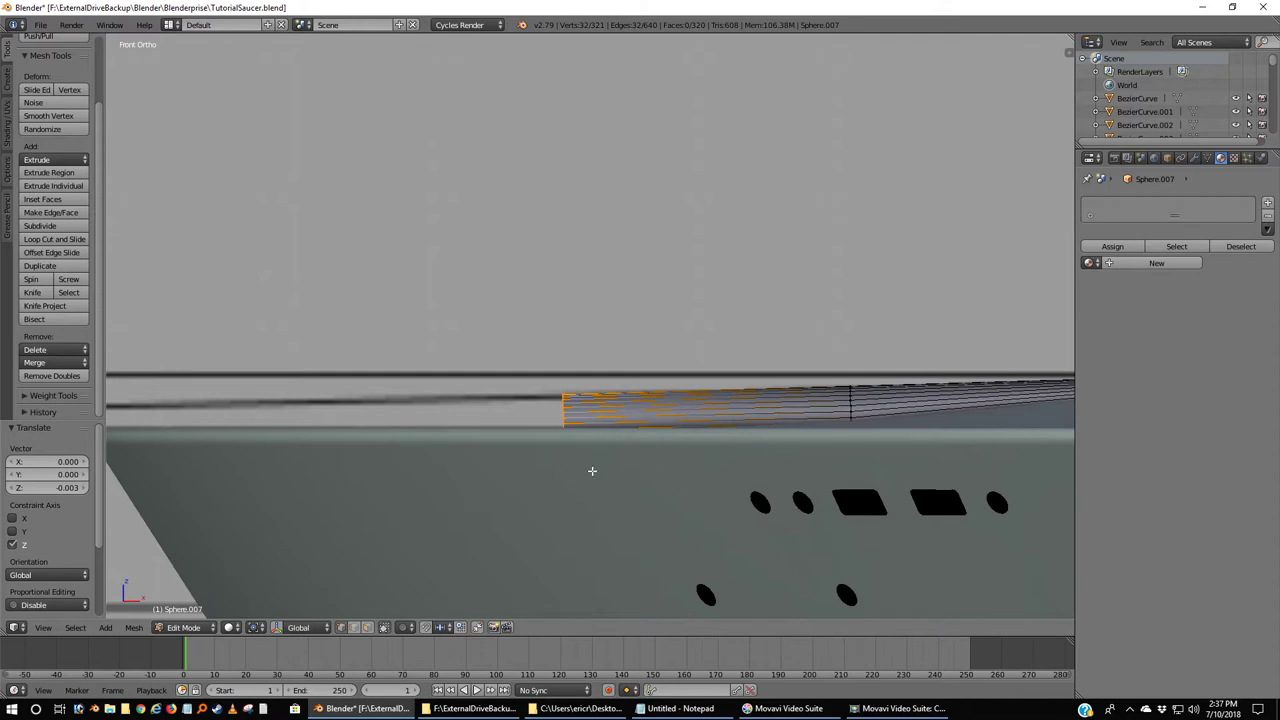
{"action": "key", "text": "z"}
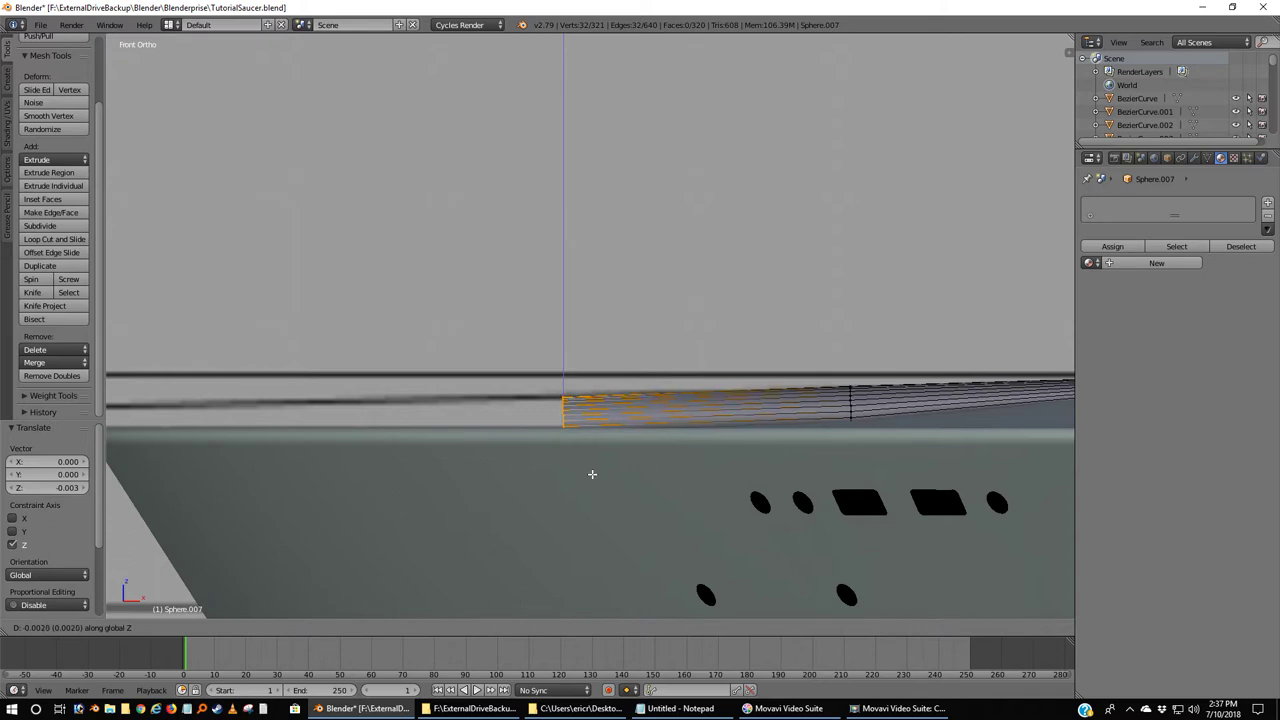
{"action": "left_click", "coordinate": [592, 474]}
Scale the lowered end ring to about 1.063 along Z so its top meets the sloping blueprint line.
{"action": "key", "text": "s"}
{"action": "key", "text": "z"}
{"action": "left_click", "coordinate": [592, 477]}
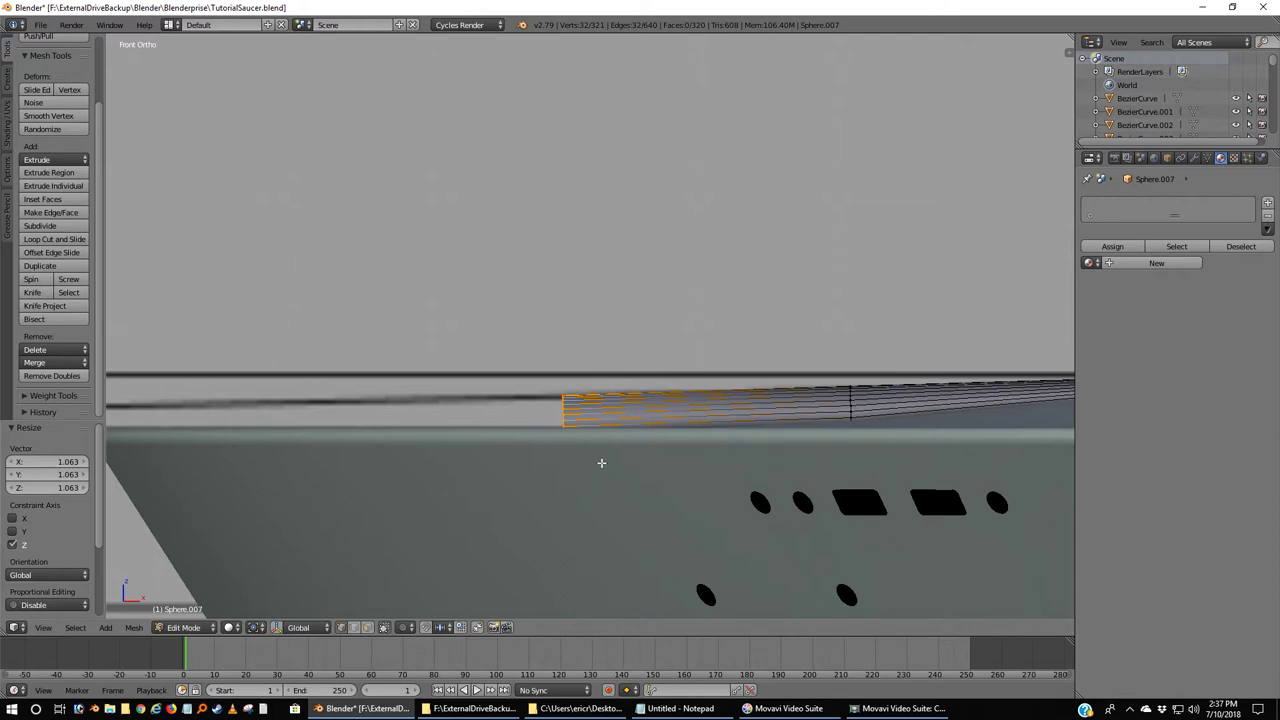
Extrude the end ring about 0.288 rearward along X and move it a further 0.036 towards the saucer's rear edge.
{"action": "key", "text": "z"}
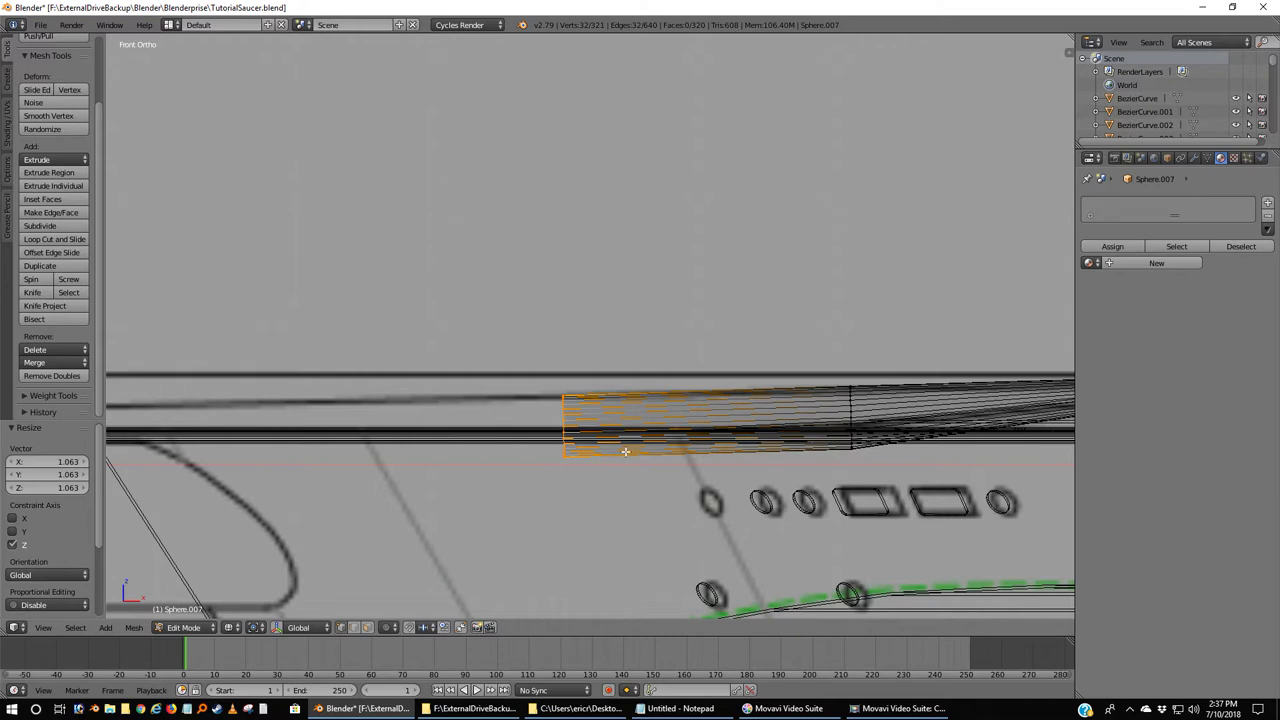
{"action": "key", "text": "e"}
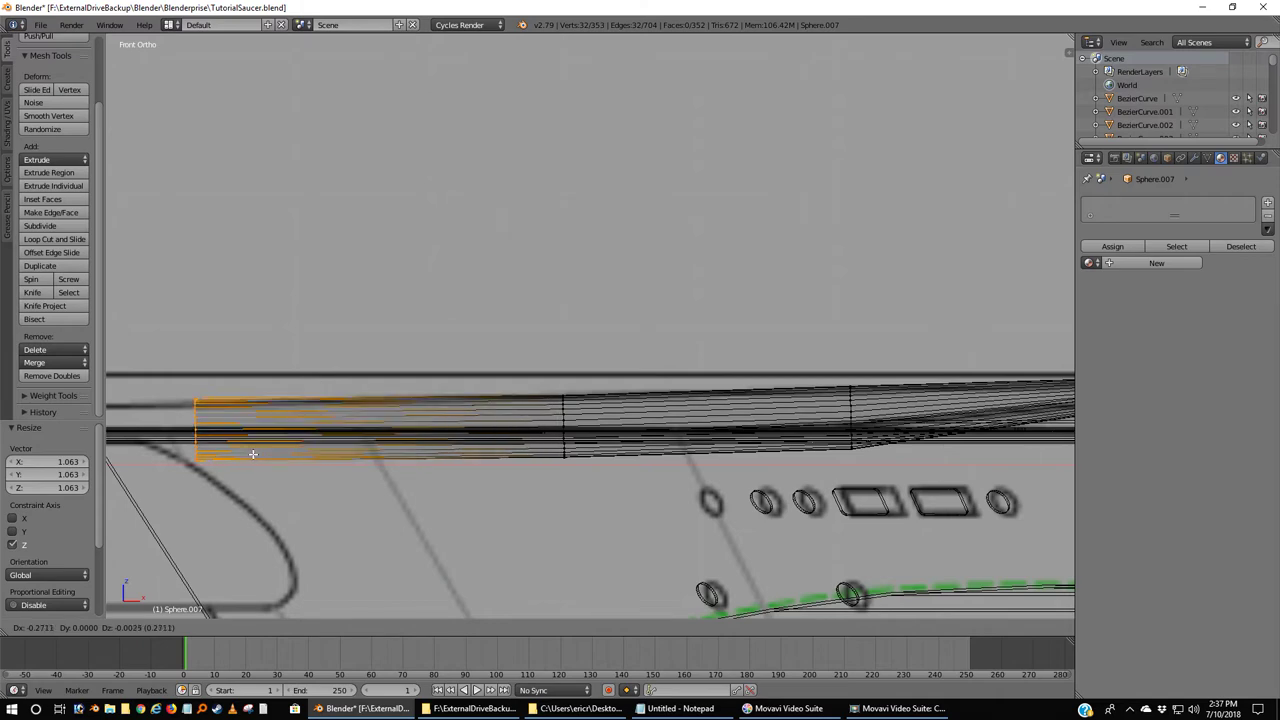
{"action": "left_click", "coordinate": [237, 455]}
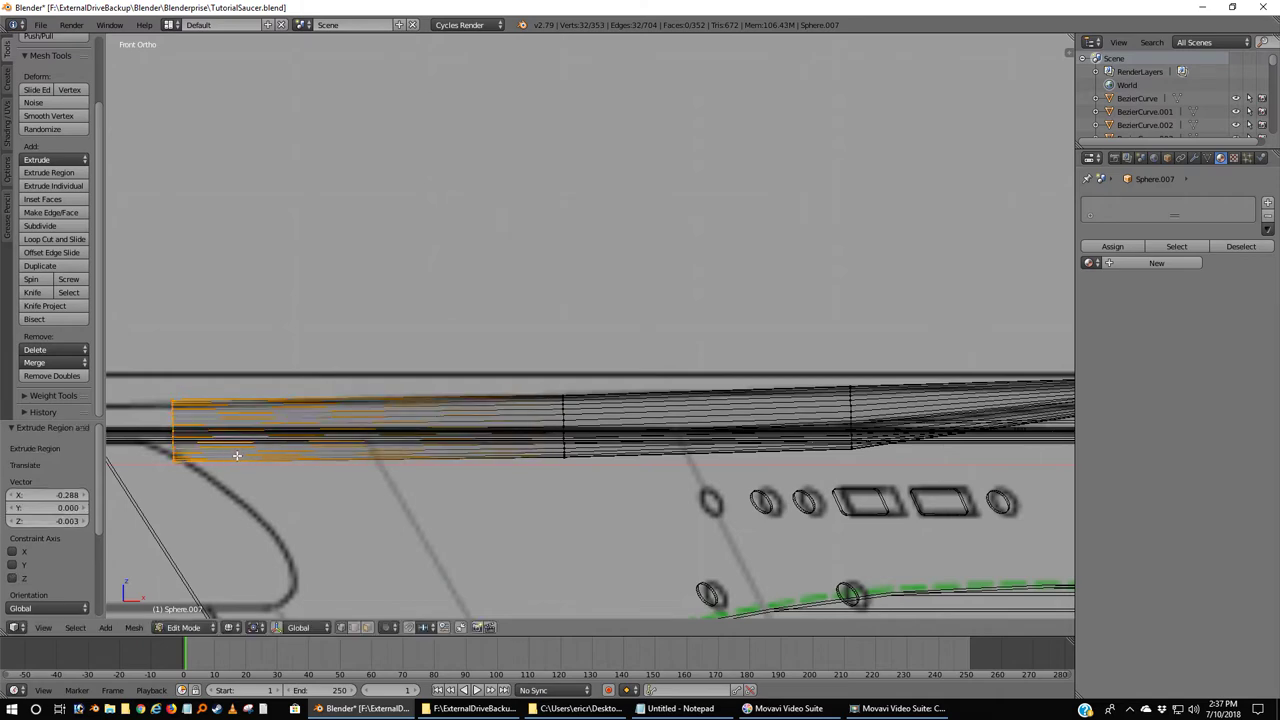
{"action": "key", "text": "KP_7"}
{"action": "scroll", "coordinate": [232, 450], "scroll_direction": "down", "scroll_amount": 1}
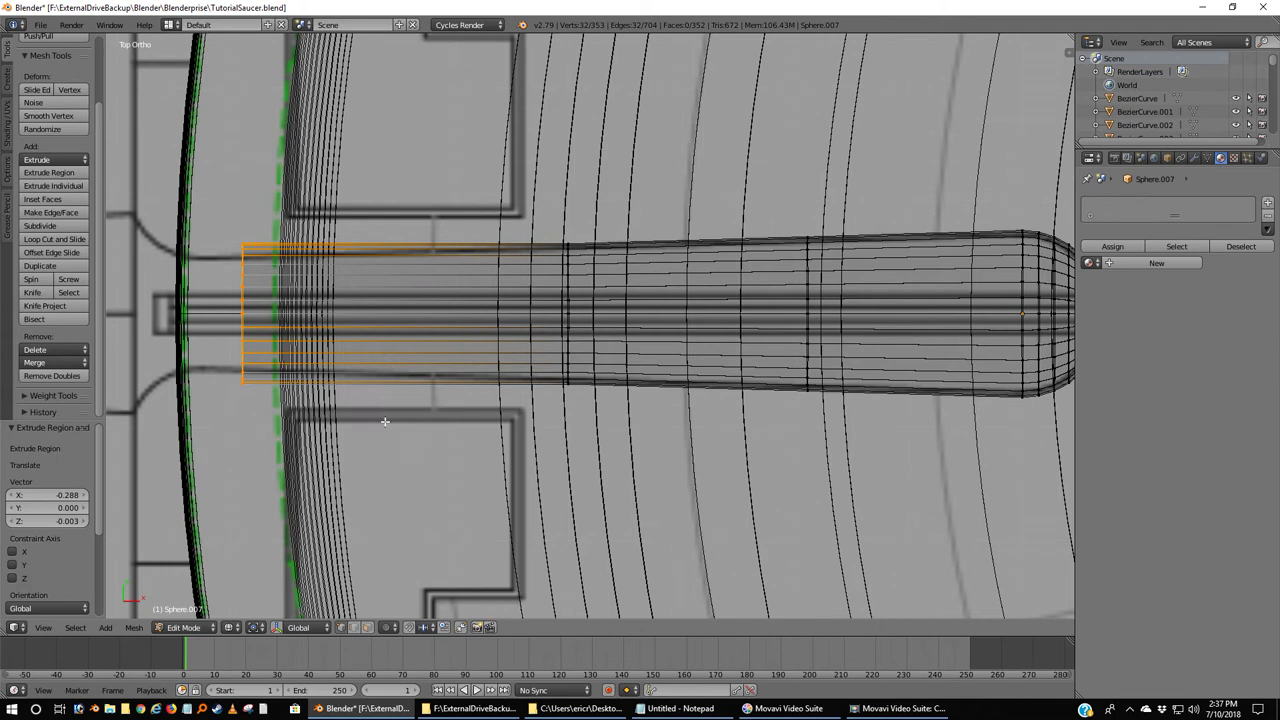
{"action": "key", "text": "g"}
{"action": "key", "text": "x"}
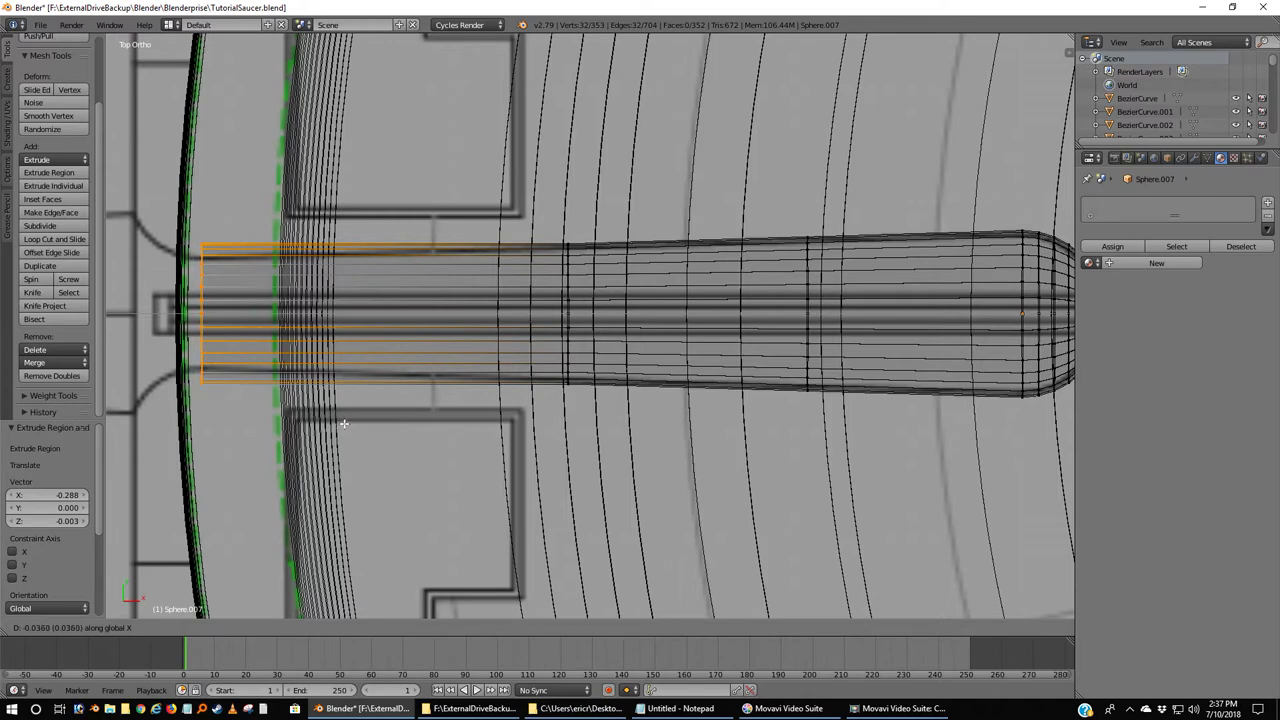
{"action": "left_click", "coordinate": [344, 424]}
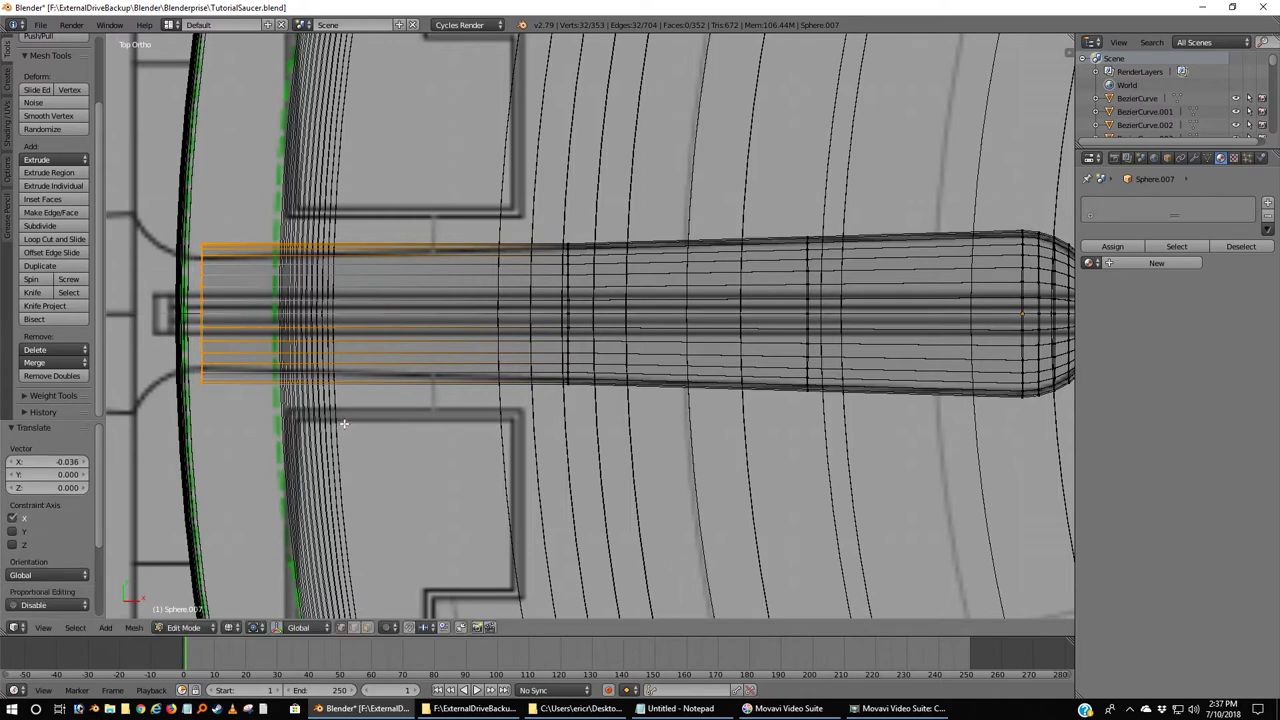
Scale the rearmost ring to about 0.868 along Z in solid front view.
{"action": "key", "text": "KP_1"}
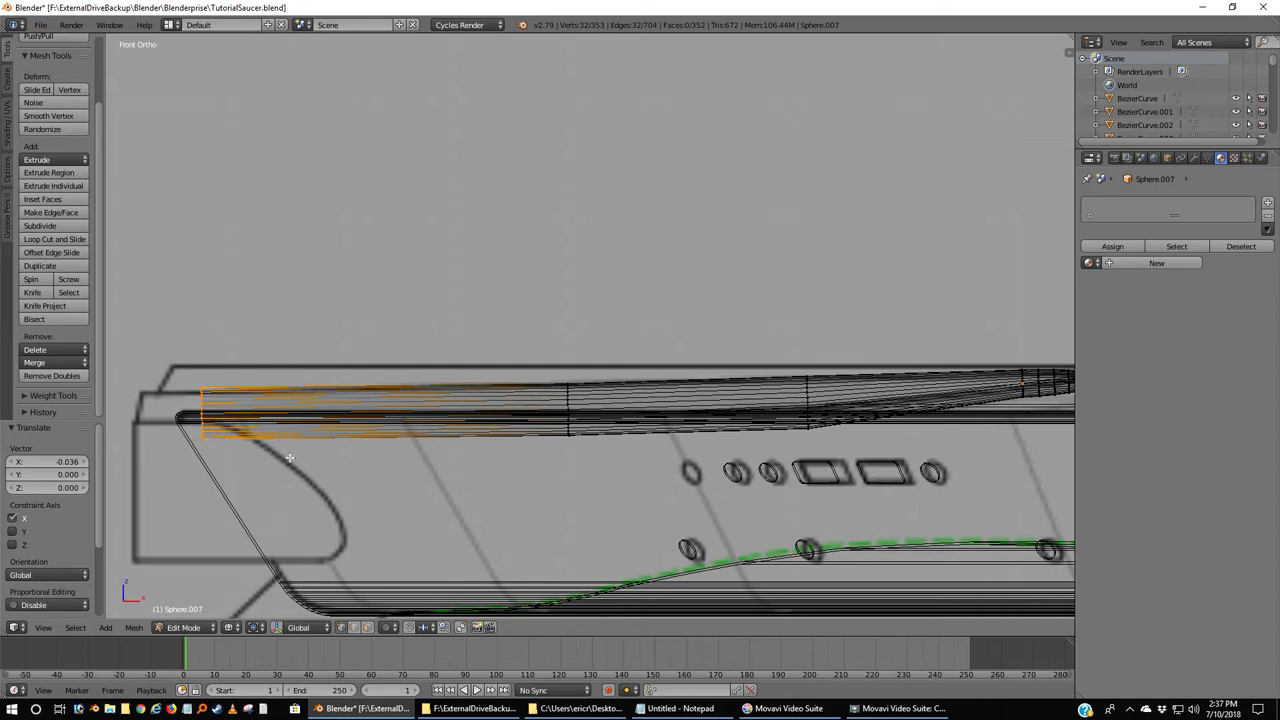
{"action": "key", "text": "z"}
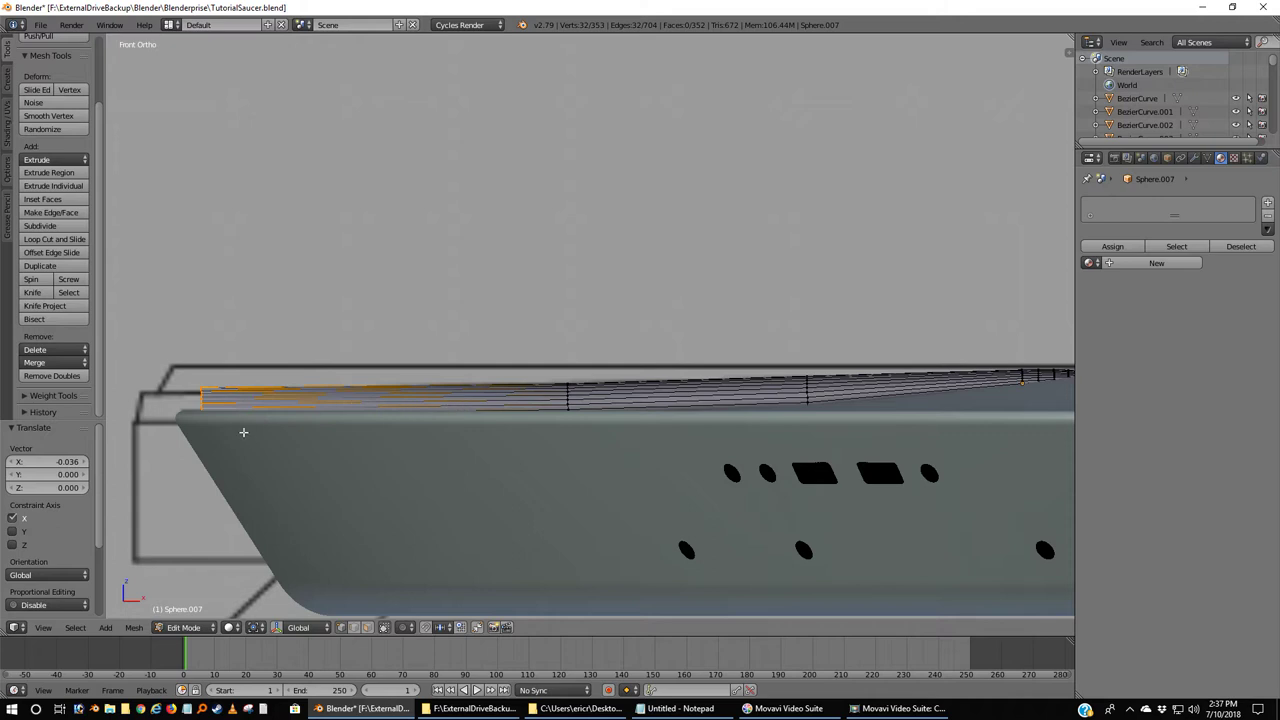
{"action": "key", "text": "s"}
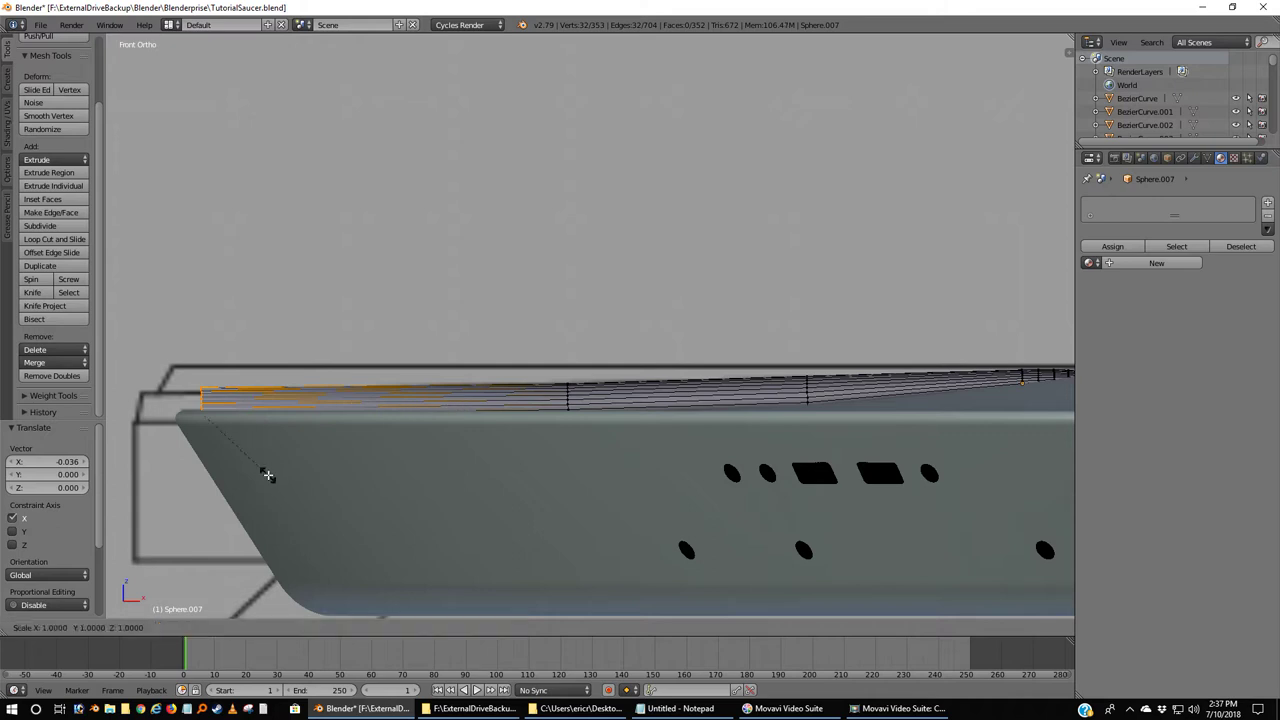
{"action": "key", "text": "z"}
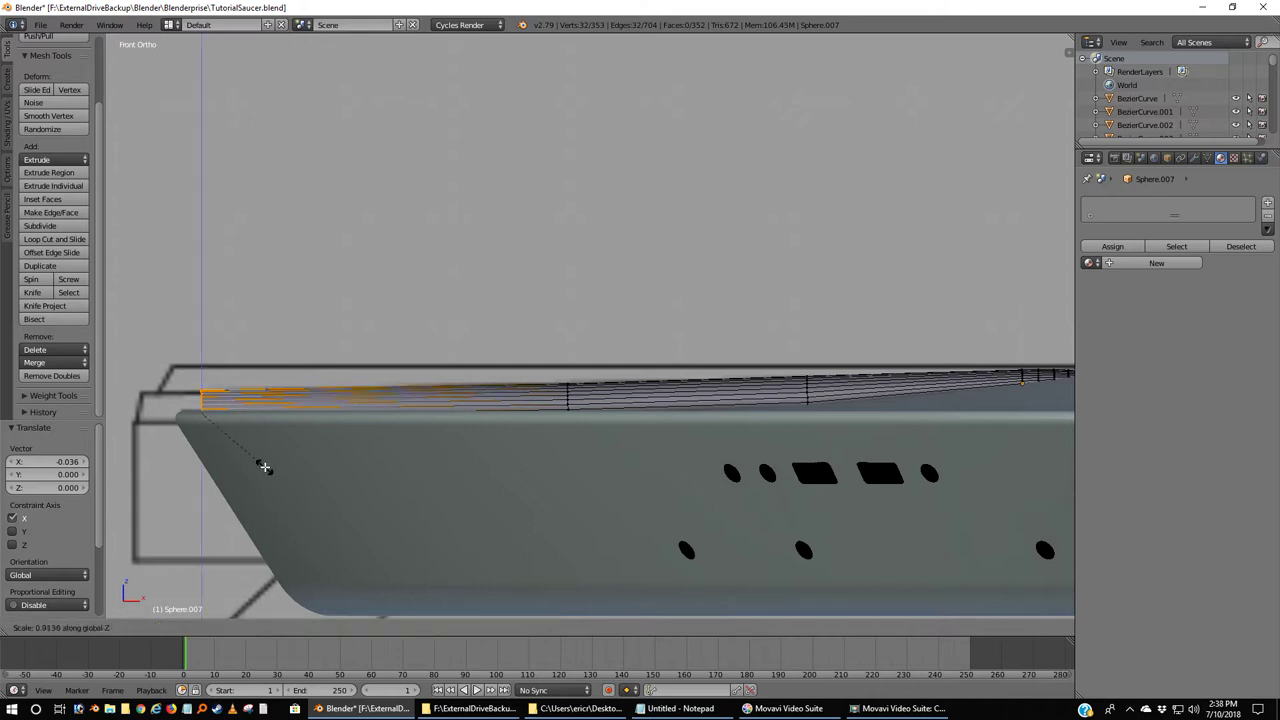
{"action": "left_click", "coordinate": [263, 463]}
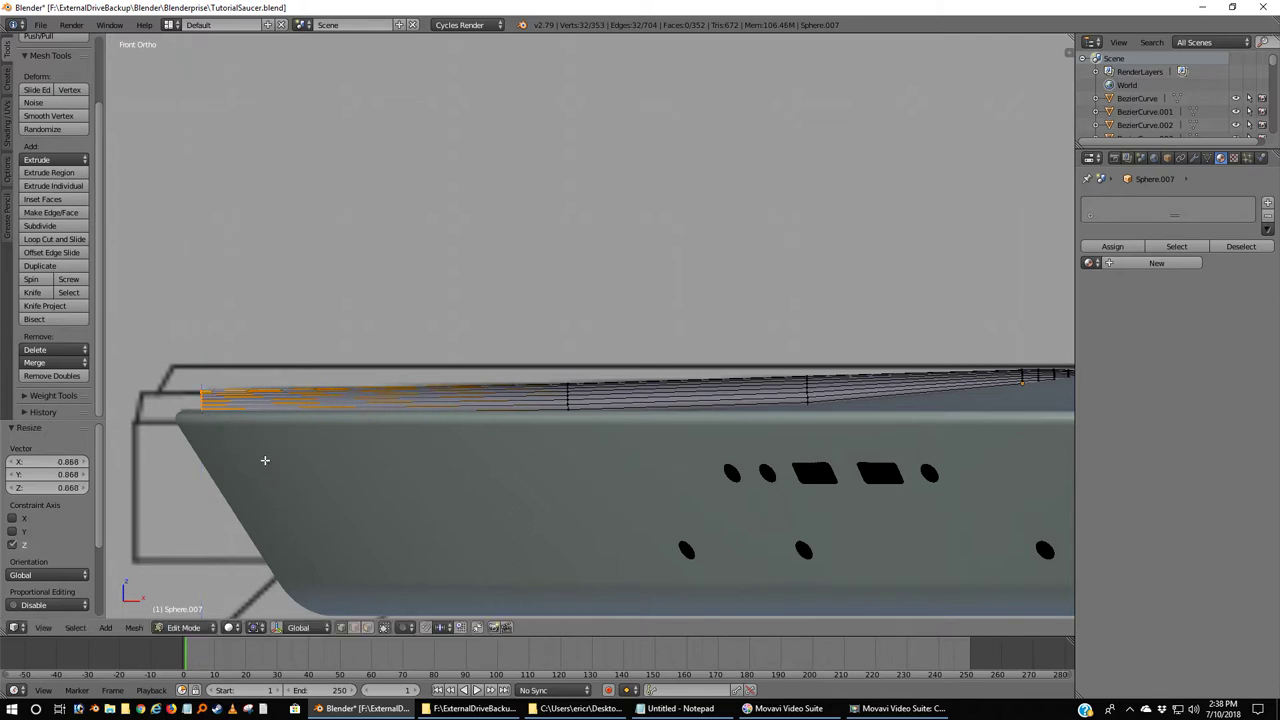
Raise the rearmost ring about 0.004 along Z, then scale it to about 0.894 along Z.
{"action": "key", "text": "g"}
{"action": "key", "text": "z"}
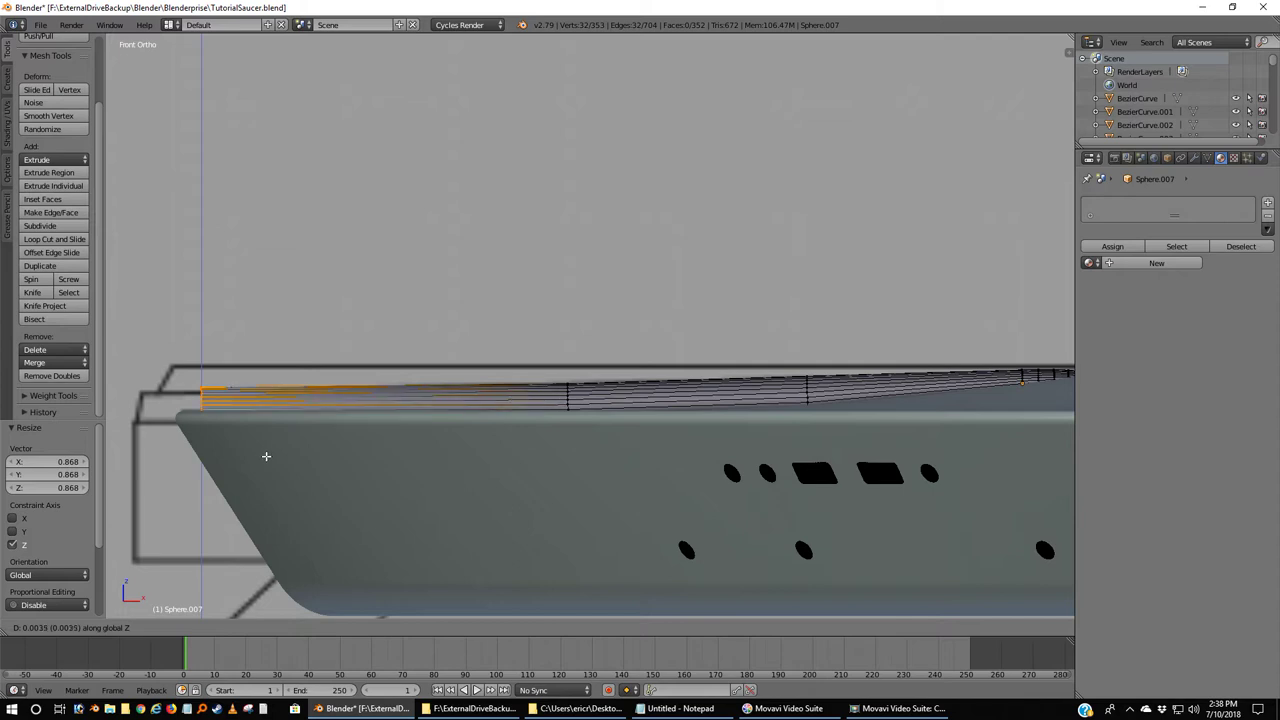
{"action": "left_click", "coordinate": [266, 456]}
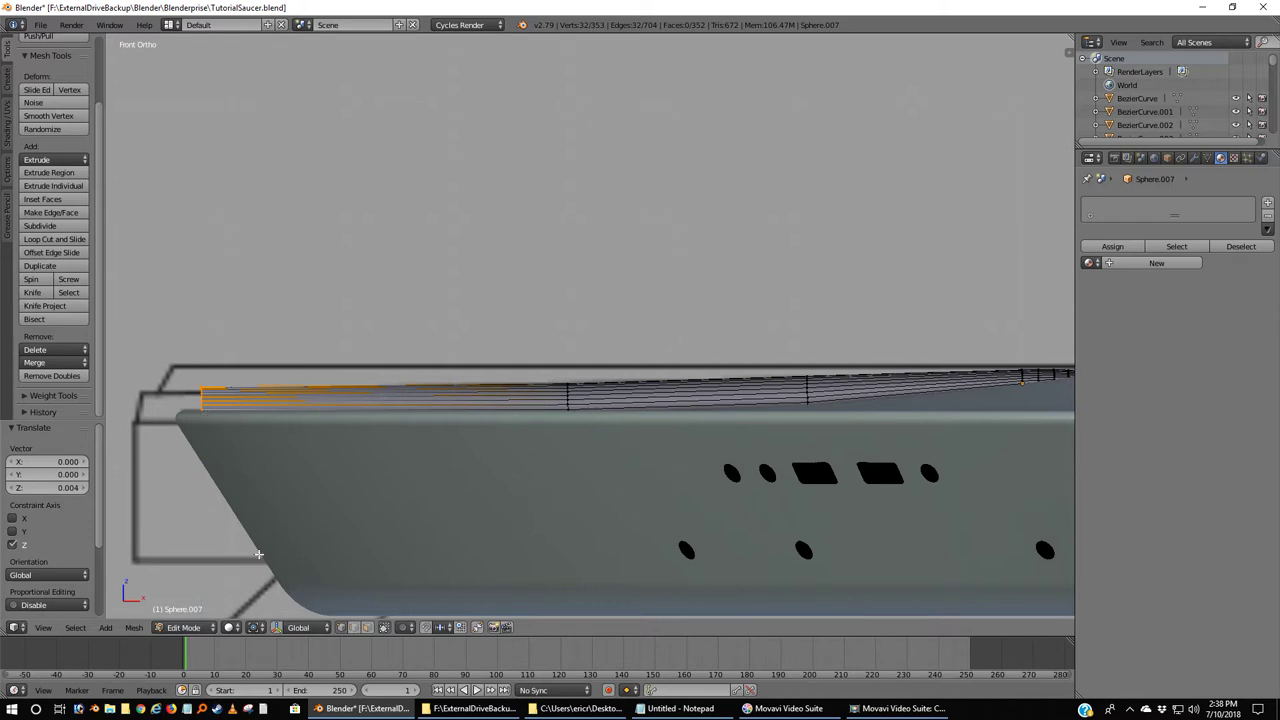
{"action": "key", "text": "s"}
{"action": "key", "text": "z"}
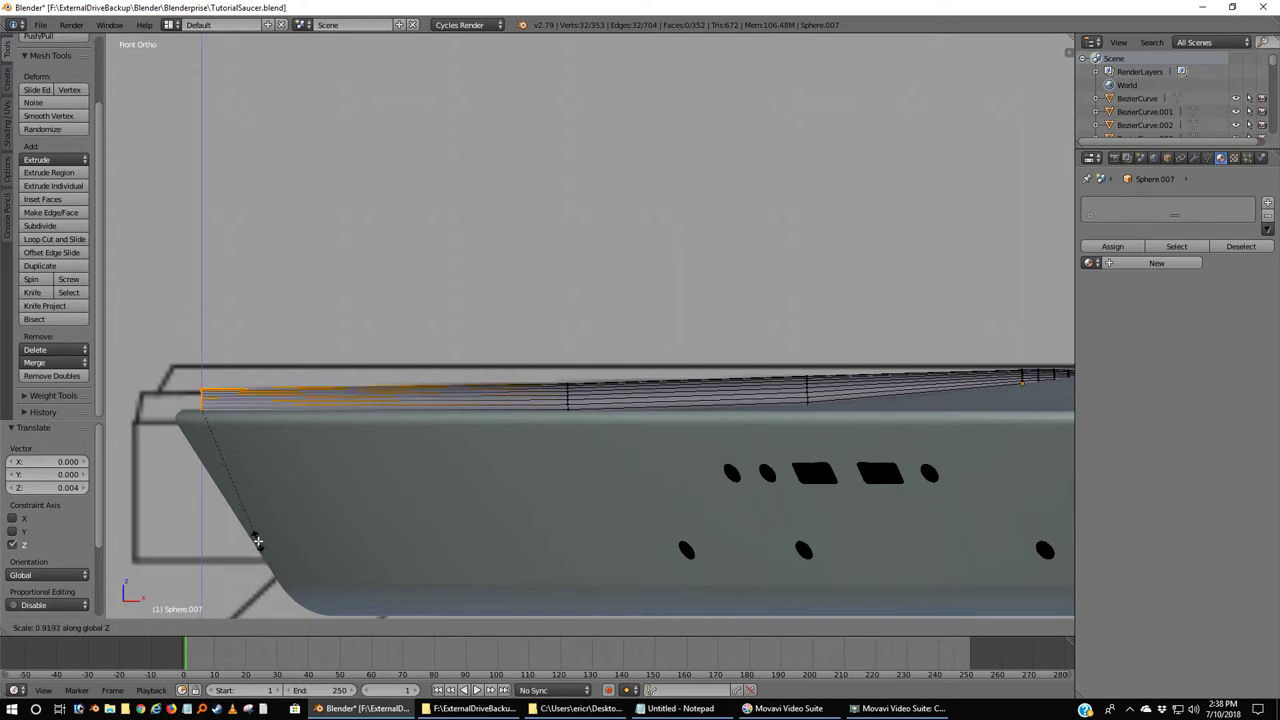
{"action": "left_click", "coordinate": [257, 540]}
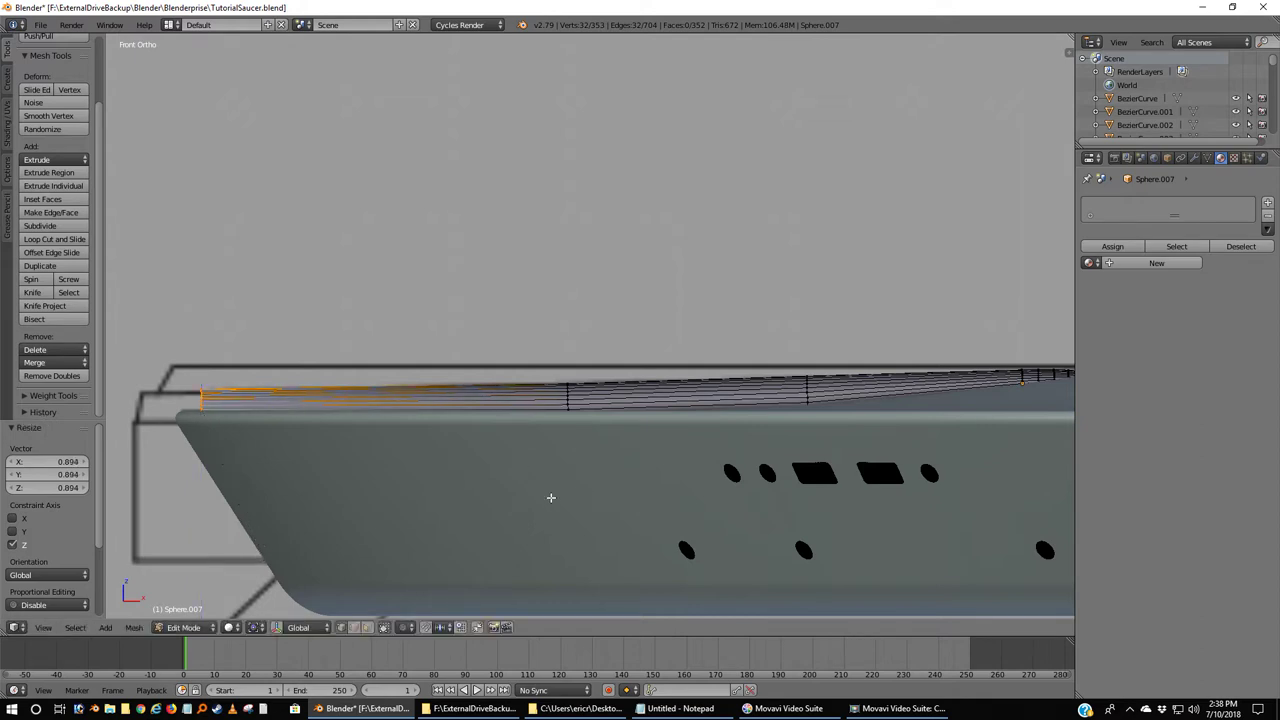
Narrow the rearmost ring to about 0.826 along Y to match the top blueprint outline.
{"action": "key", "text": "KP_7"}
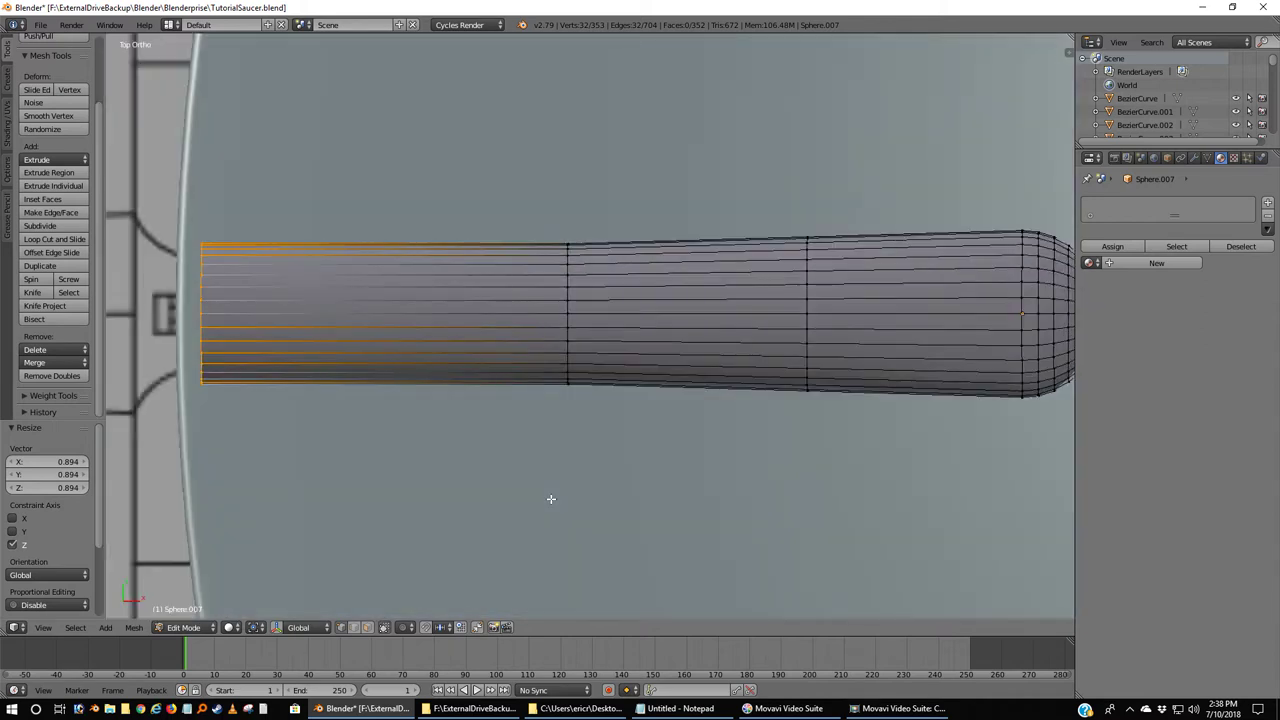
{"action": "key", "text": "z"}
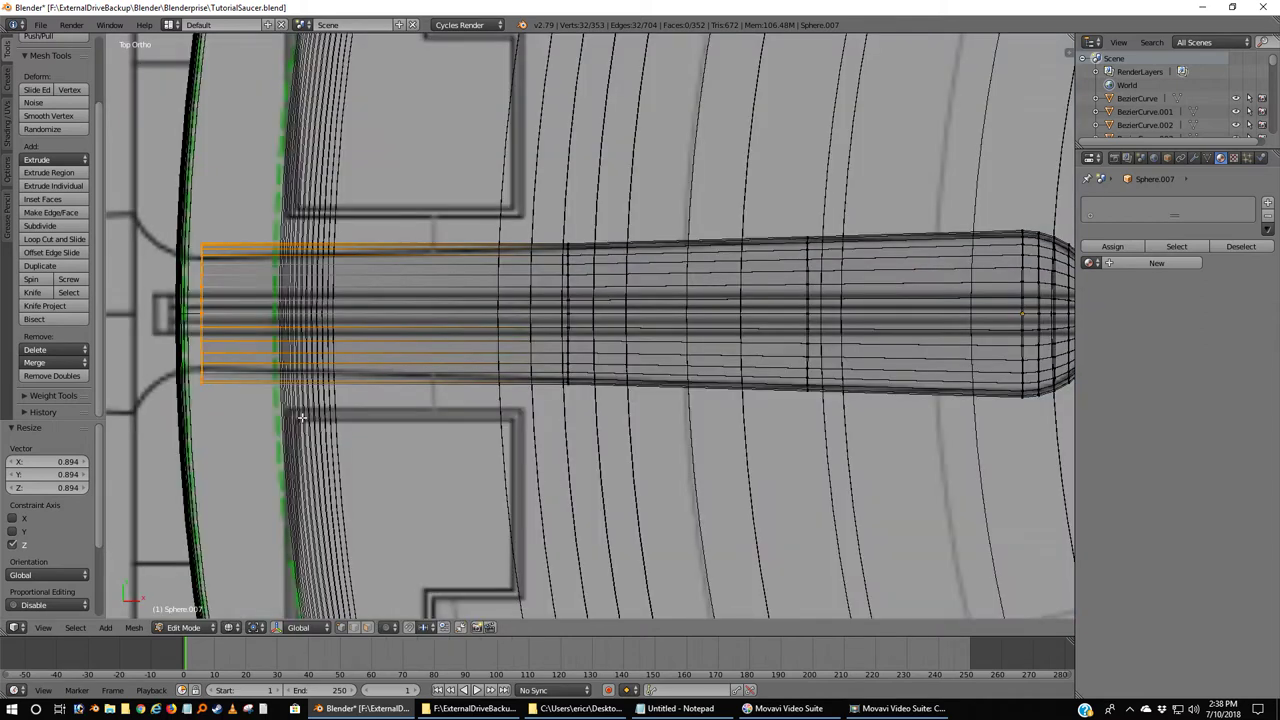
{"action": "key", "text": "s"}
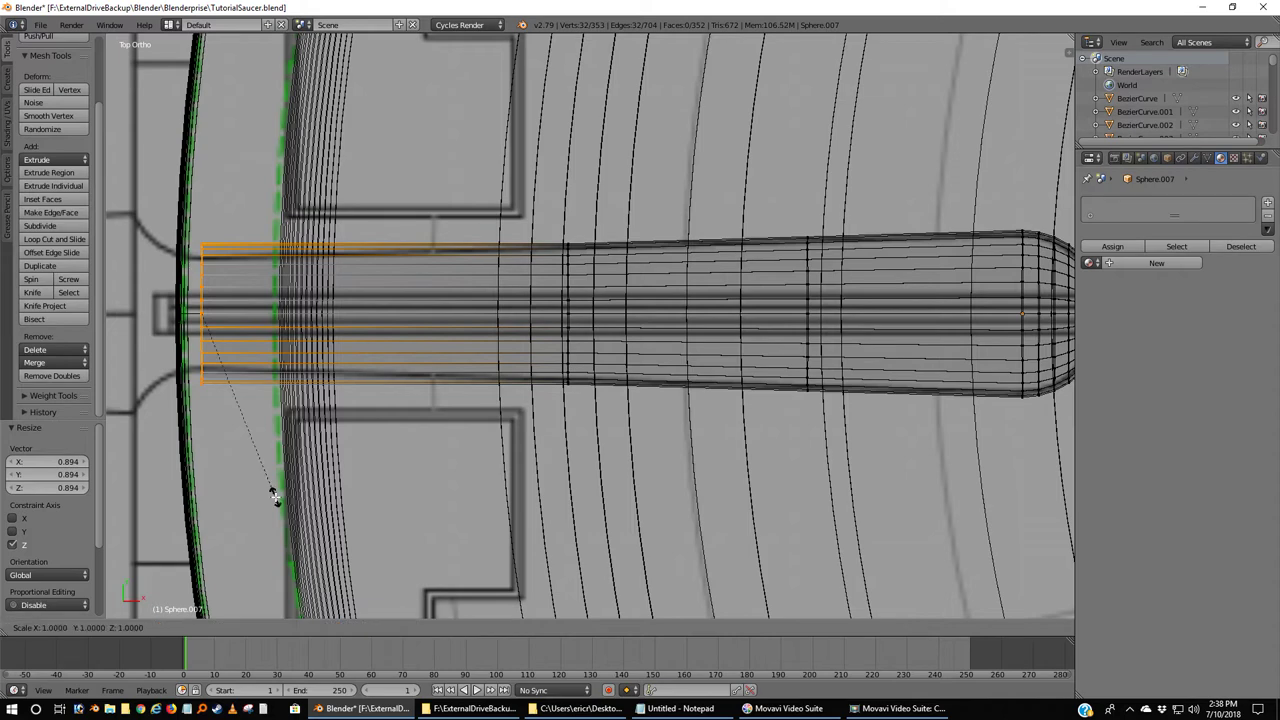
{"action": "key", "text": "y"}
{"action": "left_click", "coordinate": [279, 457]}
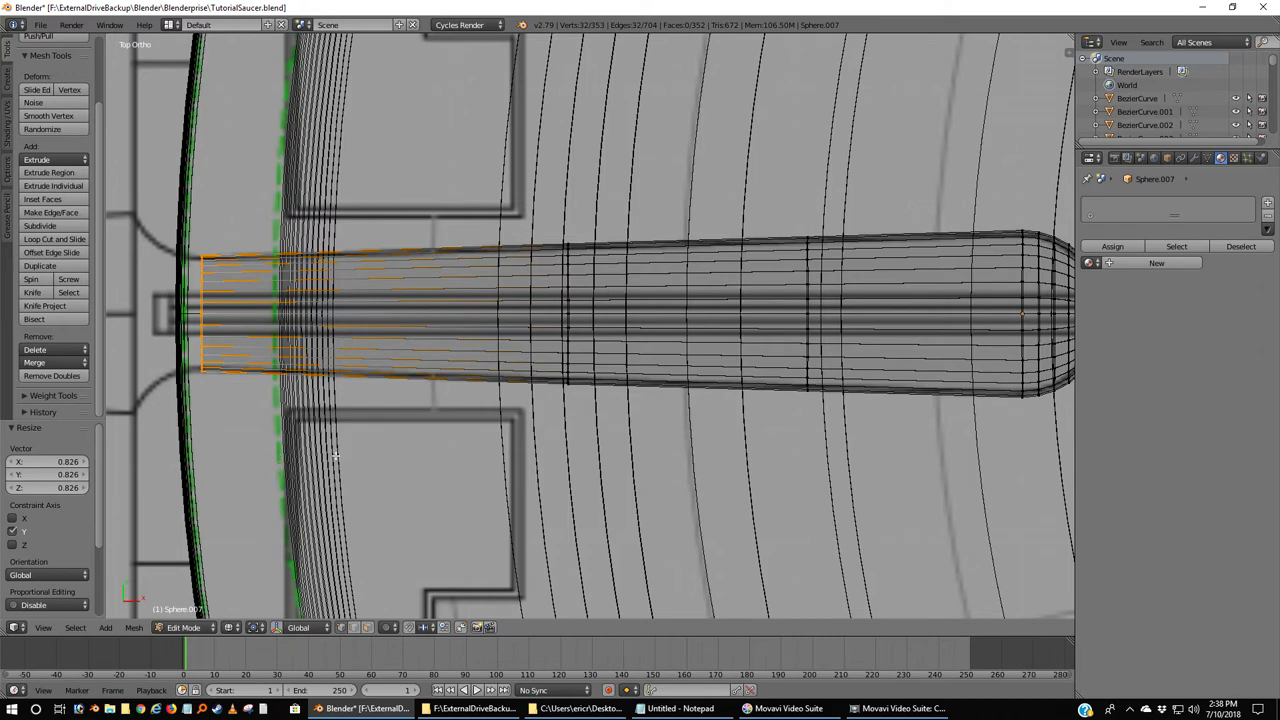
Deselect the fairing's mesh, return to Object Mode, and check the whole shape in solid top view.
{"action": "key", "text": "z"}
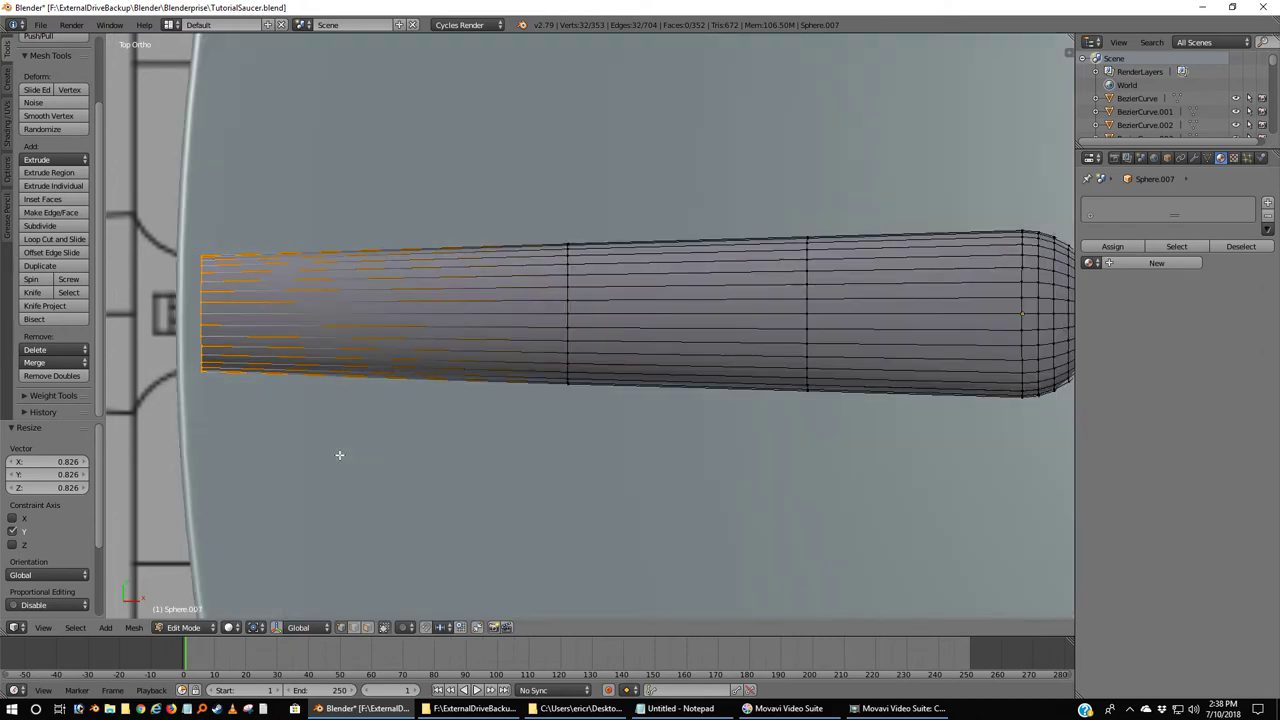
{"action": "key", "text": "a"}
{"action": "key", "text": "Tab"}
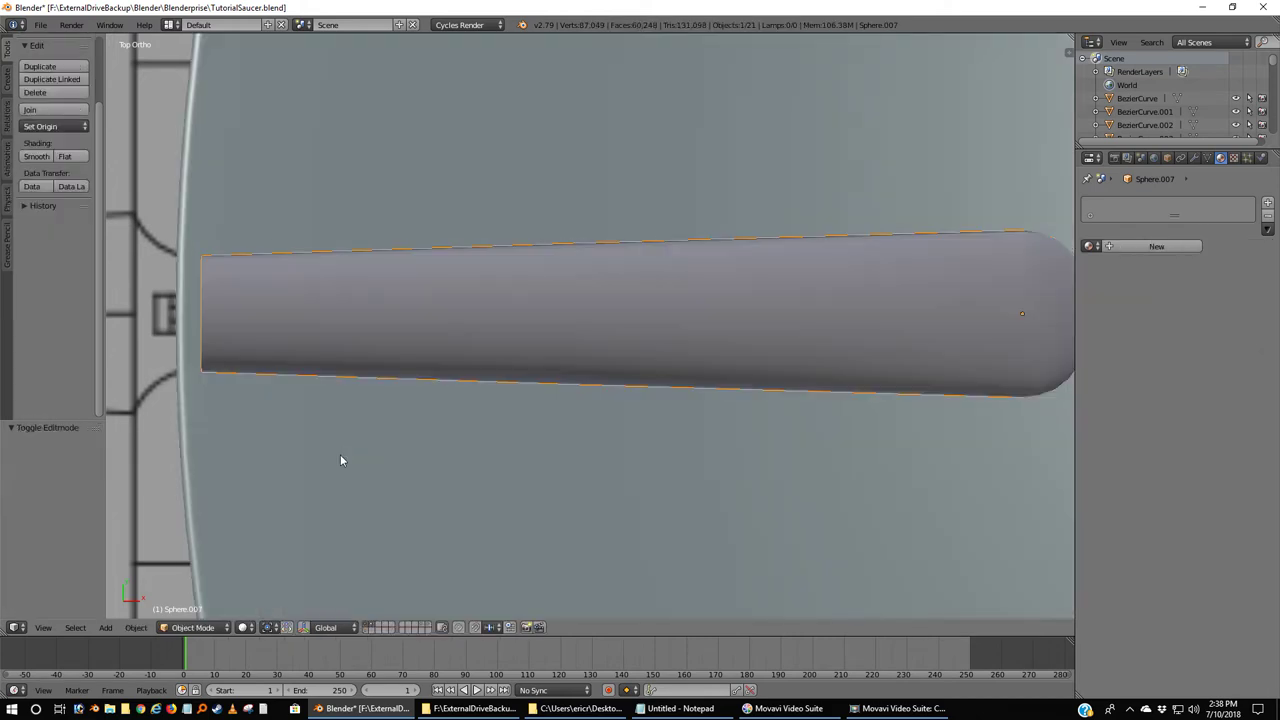
{"action": "scroll", "coordinate": [340, 457], "scroll_direction": "down", "scroll_amount": 2}
{"action": "scroll", "coordinate": [350, 462], "scroll_direction": "down", "scroll_amount": 1}
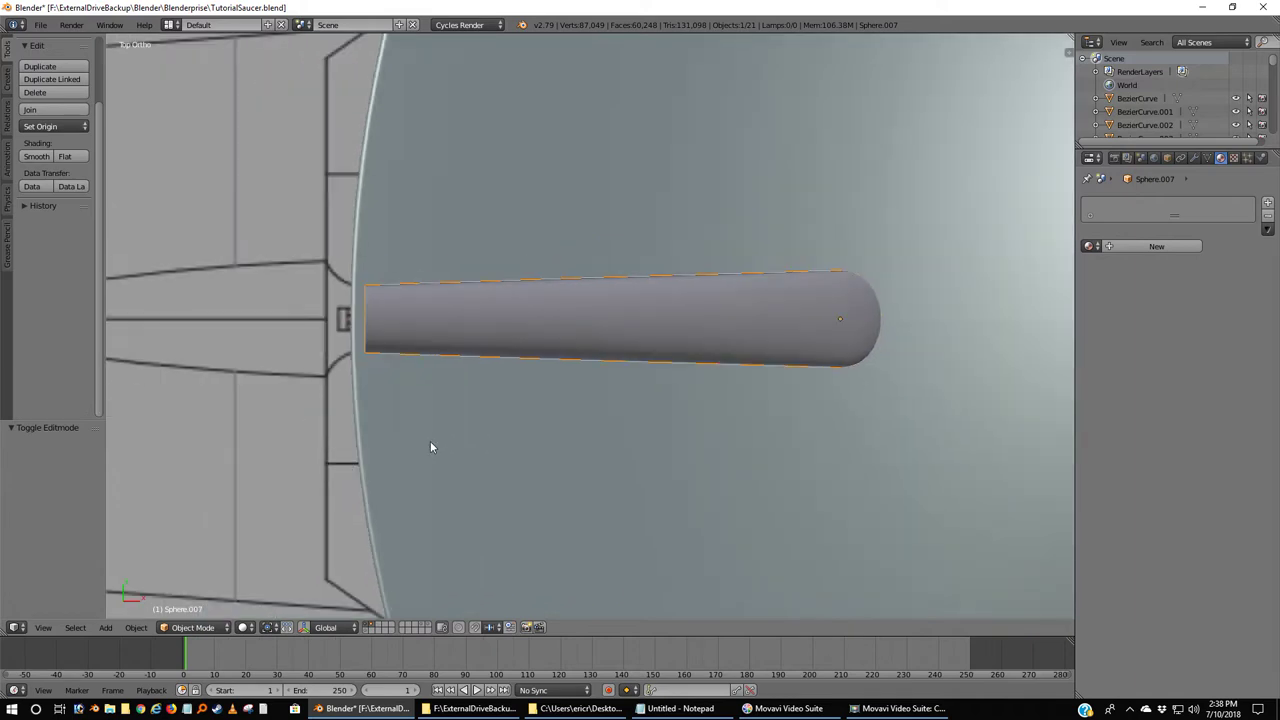
Examine the fairing on the saucer in perspective view, from its rounded front end to the rear rim.
{"action": "middle_click_drag", "start_coordinate": [419, 438], "coordinate": [323, 332]}
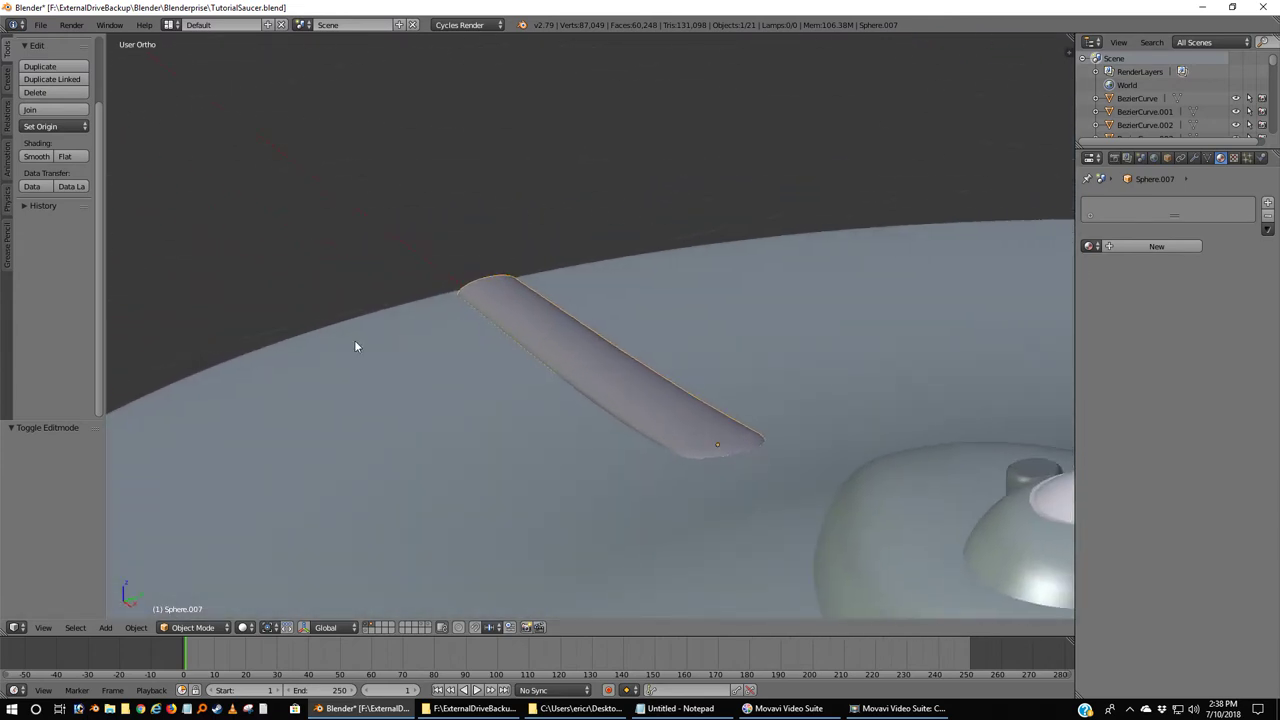
{"action": "key", "text": "KP_5"}
{"action": "scroll", "coordinate": [536, 386], "scroll_direction": "down", "scroll_amount": 3}
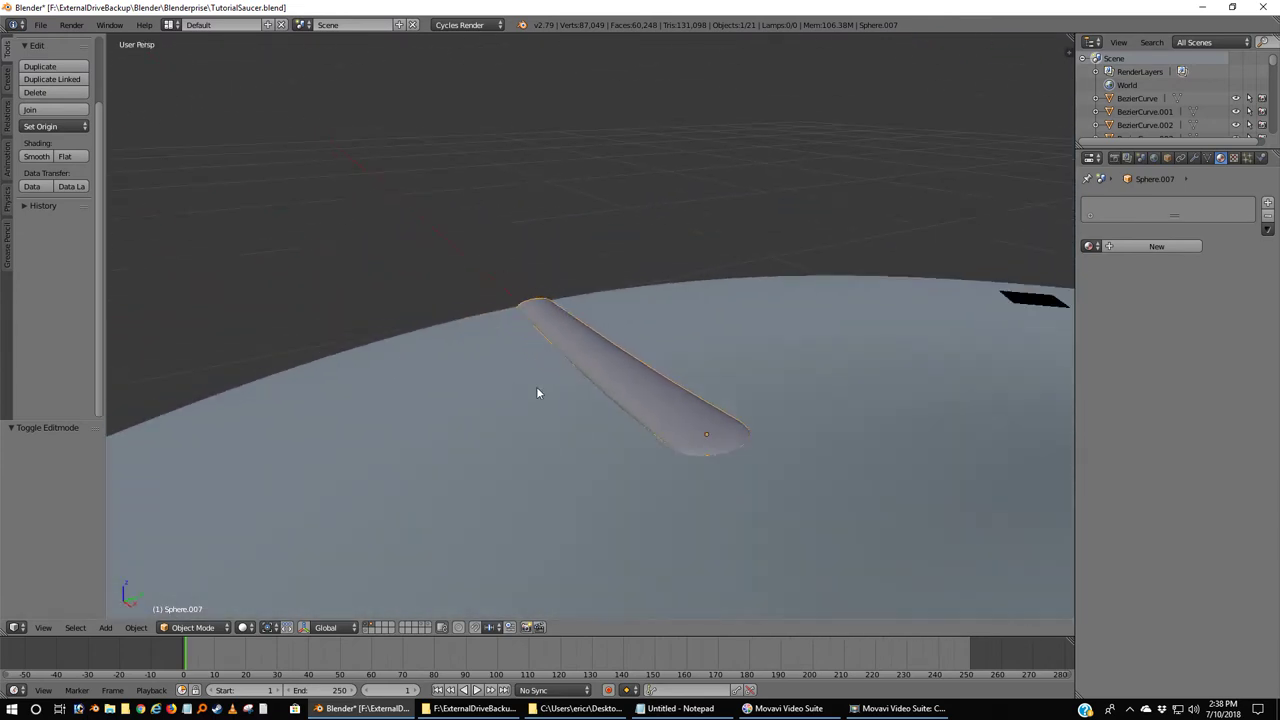
{"action": "scroll", "coordinate": [534, 396], "scroll_direction": "down", "scroll_amount": 2}
{"action": "middle_click_drag", "start_coordinate": [531, 400], "coordinate": [703, 476]}
{"action": "scroll", "coordinate": [703, 476], "scroll_direction": "up", "scroll_amount": 4}
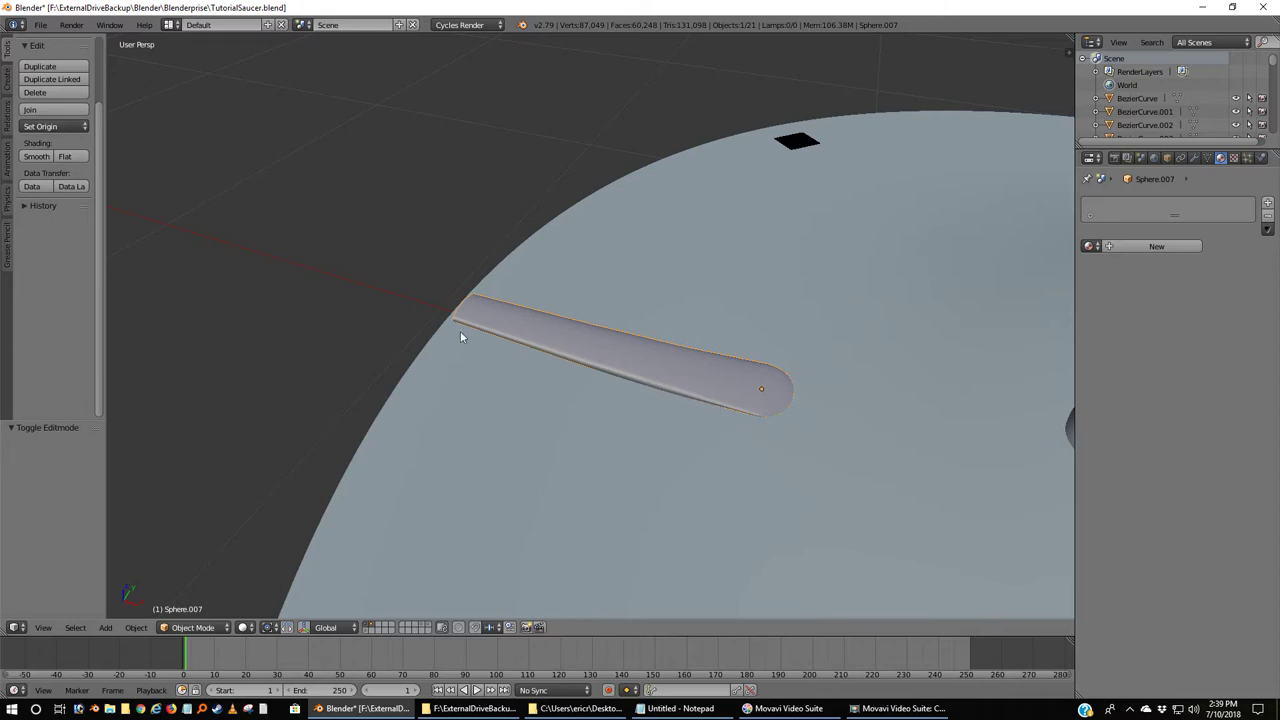
{"action": "middle_click_drag", "start_coordinate": [483, 322], "coordinate": [572, 389]}
{"action": "scroll", "coordinate": [590, 365], "scroll_direction": "down", "scroll_amount": 4}
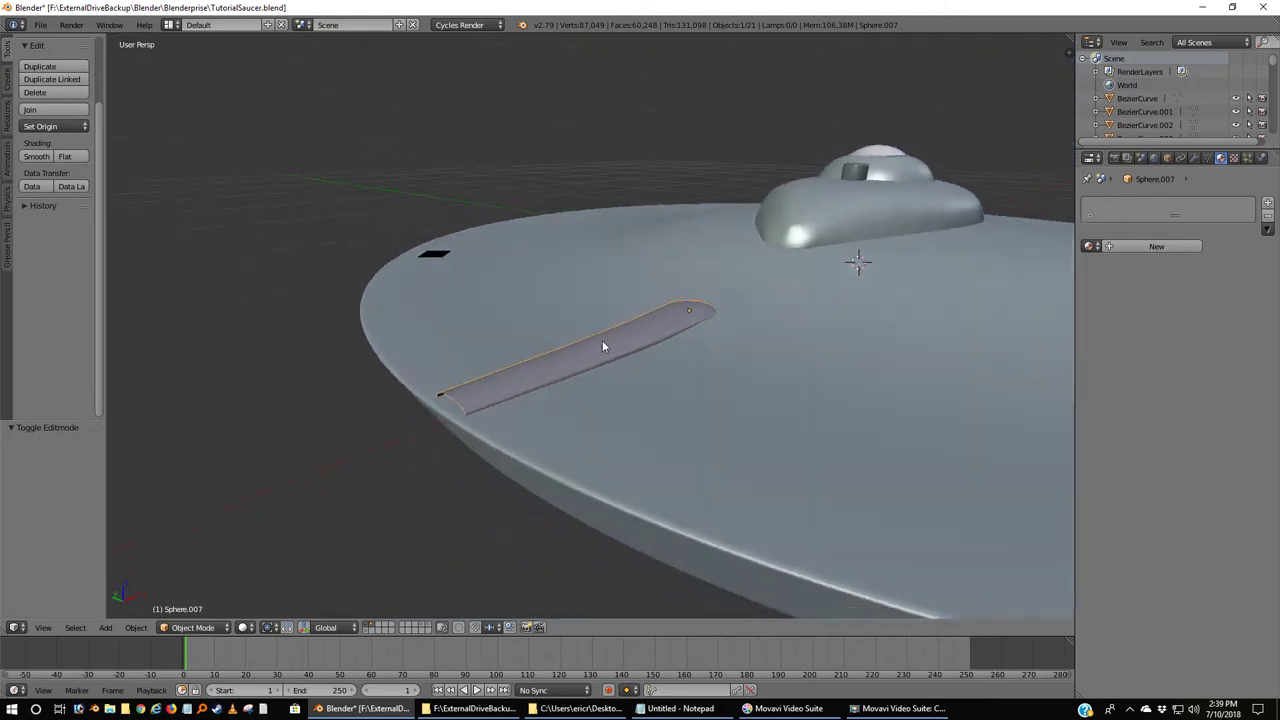
{"action": "middle_click_drag", "start_coordinate": [602, 340], "coordinate": [619, 322]}
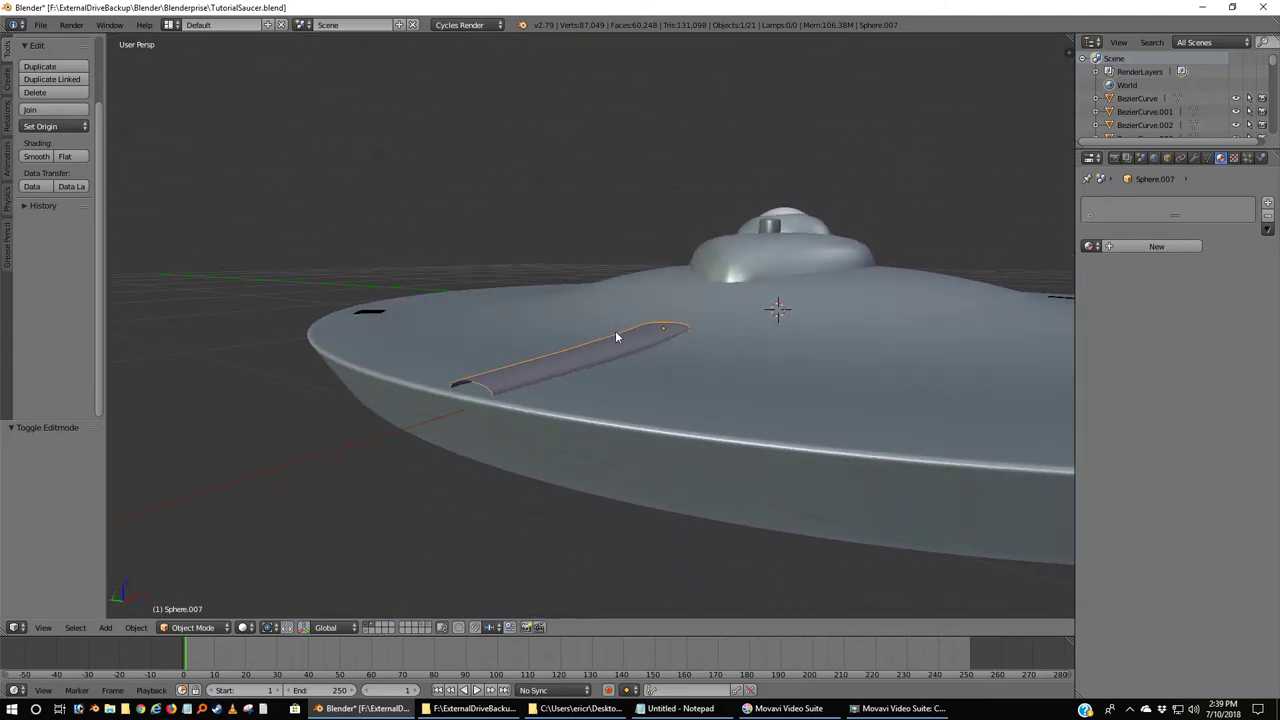
Extrude the fairing's rearmost ring about 0.061 backward along X in wireframe top view, past the saucer rim to the blueprint line.
{"action": "key", "text": "KP_7"}
{"action": "key", "text": "KP_5"}
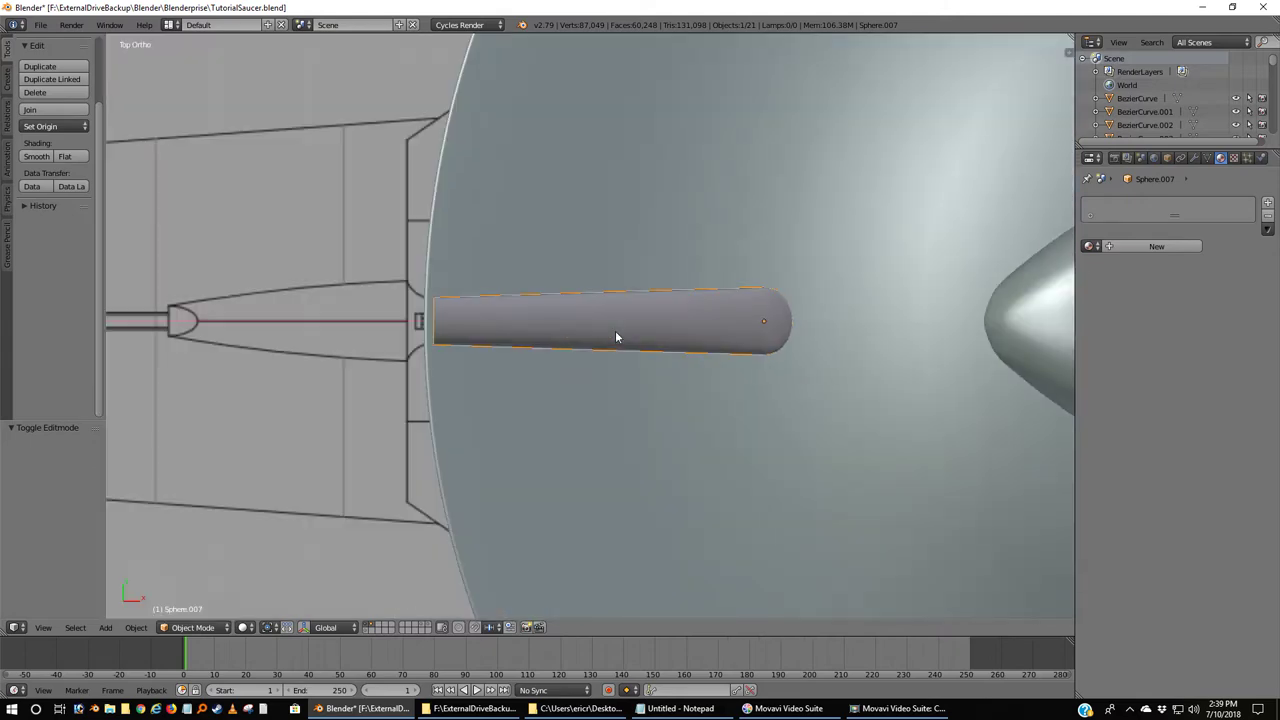
{"action": "key", "text": "z"}
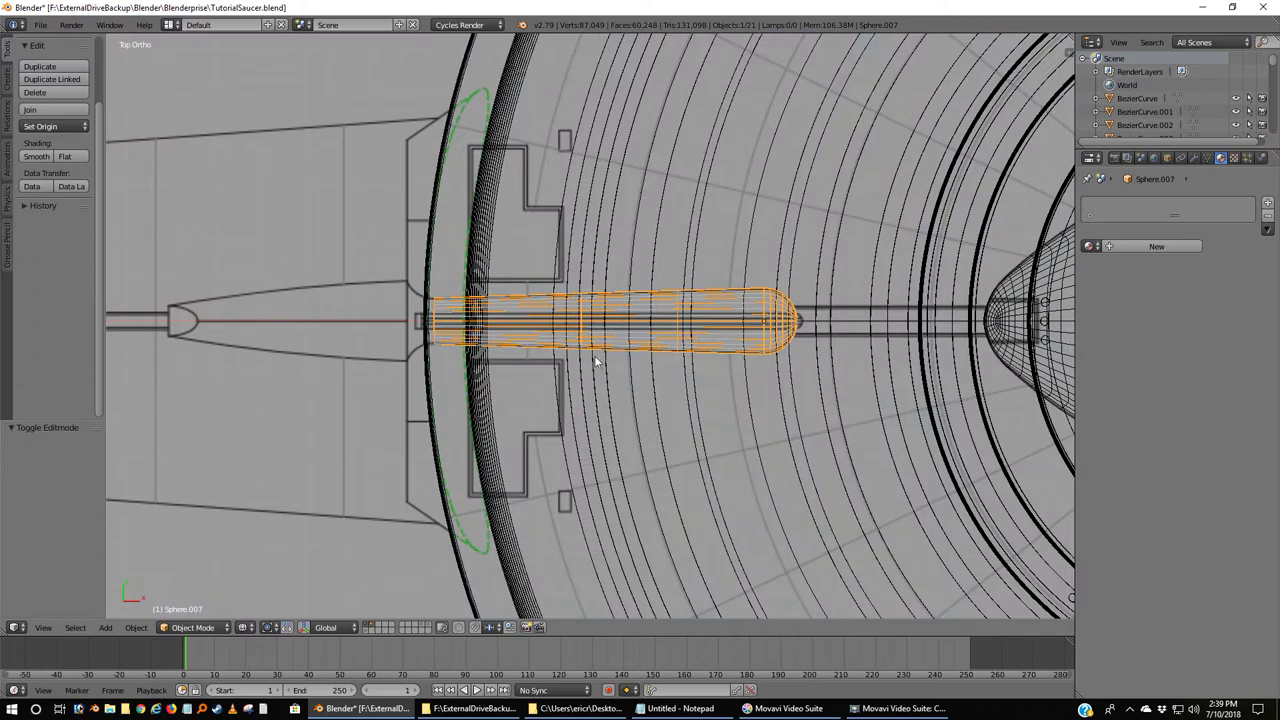
{"action": "key", "text": "Tab"}
{"action": "scroll", "coordinate": [499, 396], "scroll_direction": "up", "scroll_amount": 4}
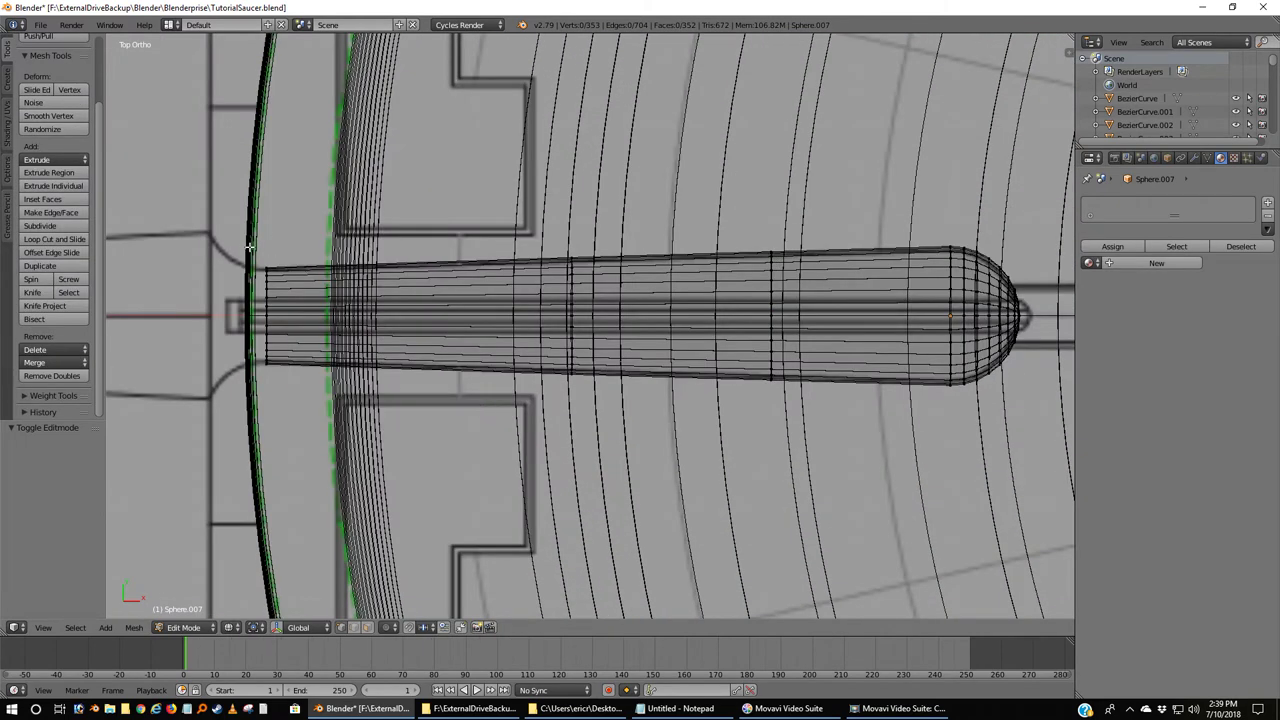
{"action": "left_click_drag", "start_coordinate": [250, 246], "coordinate": [282, 383]}
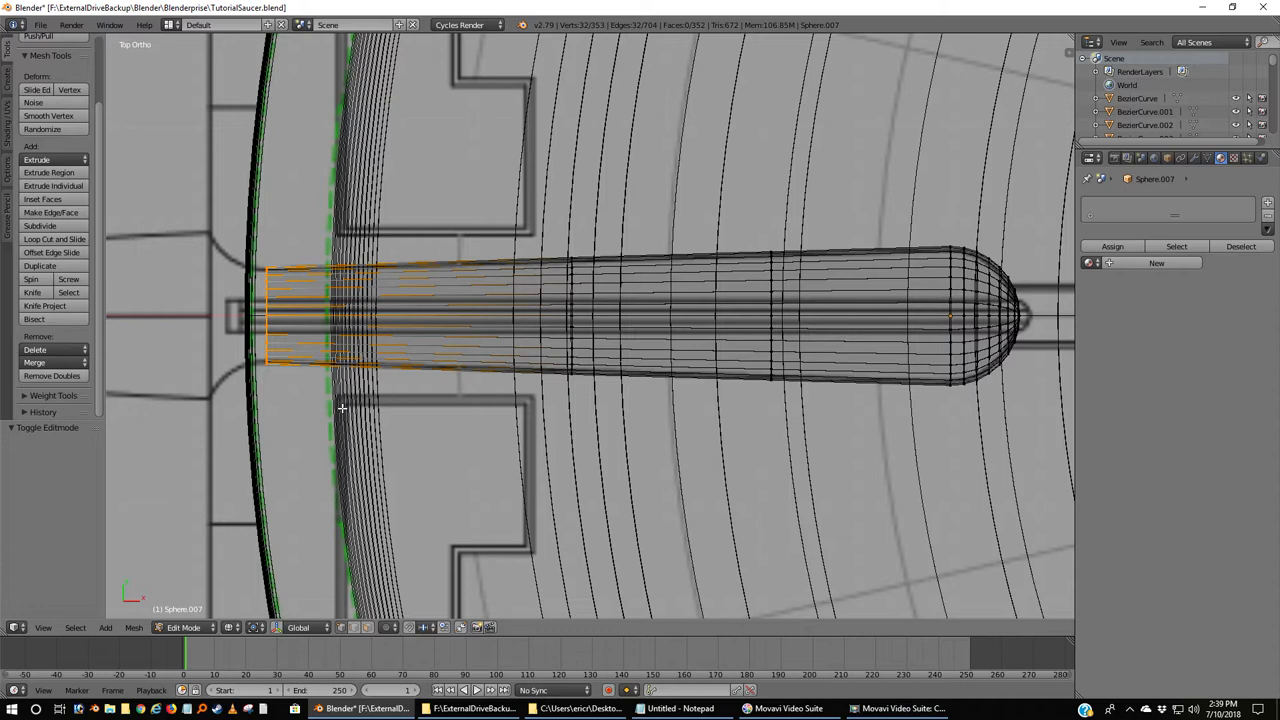
{"action": "key", "text": "e"}
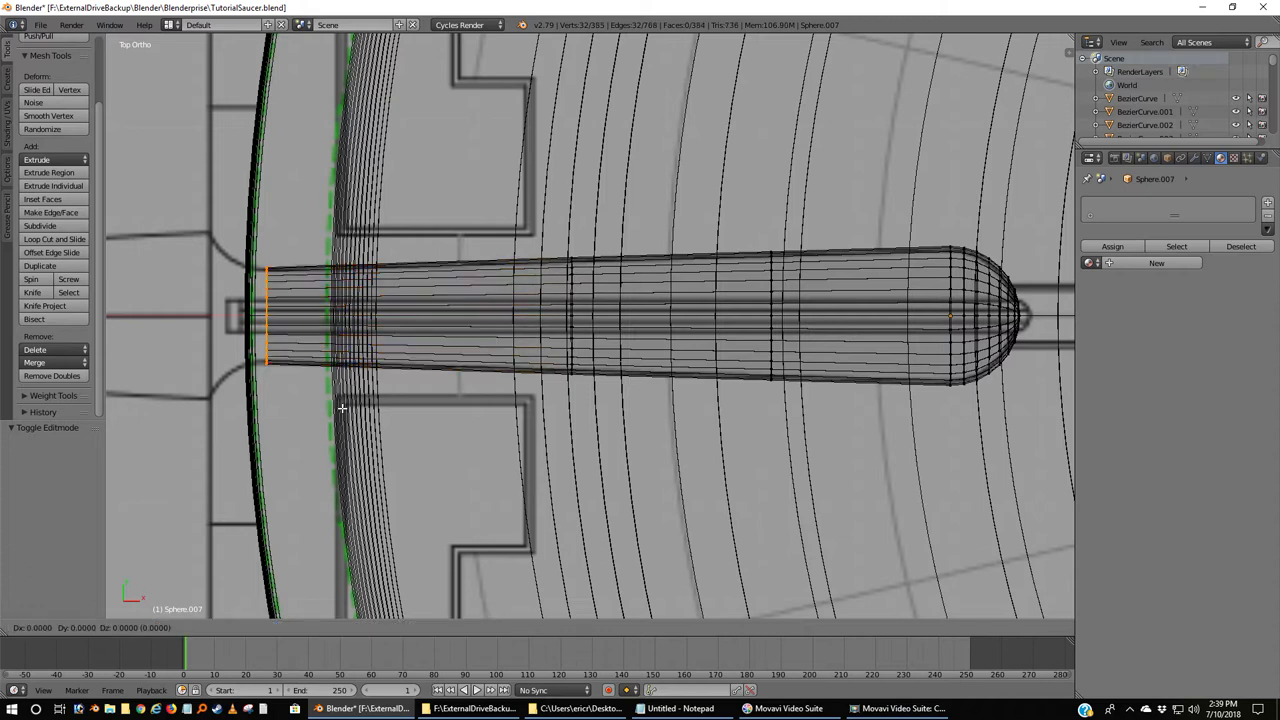
{"action": "key", "text": "x"}
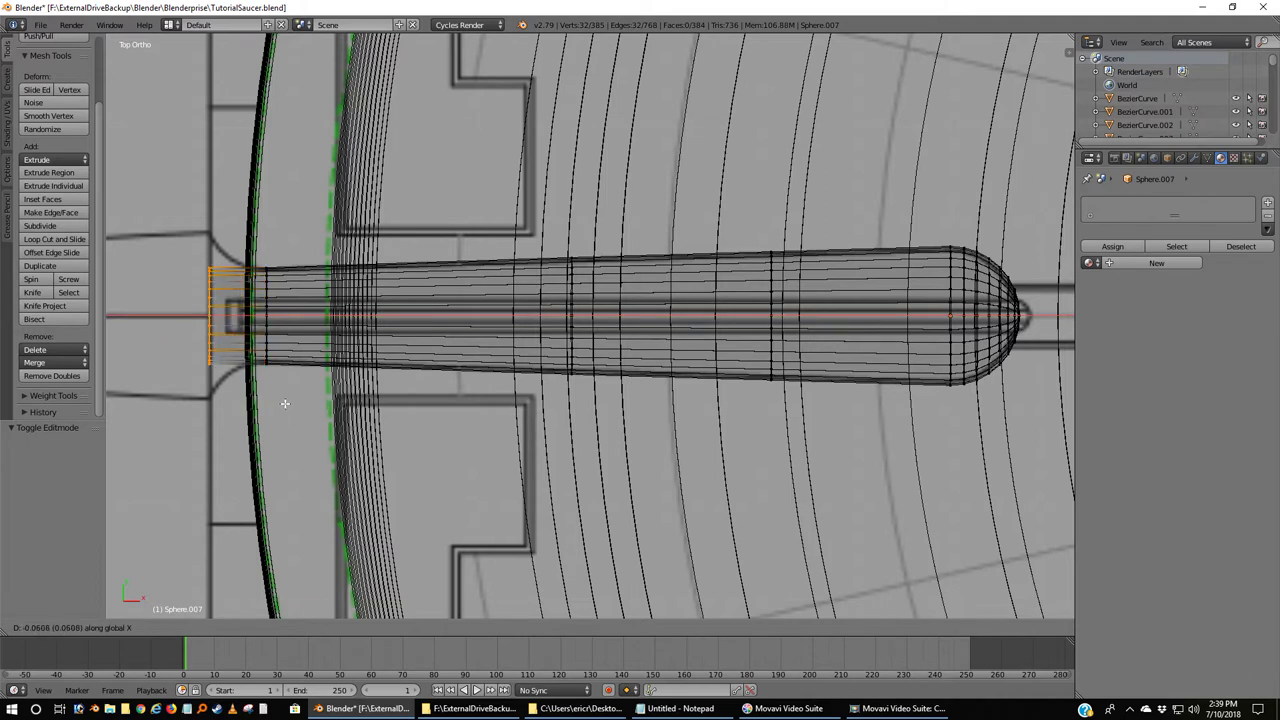
{"action": "left_click", "coordinate": [285, 403]}
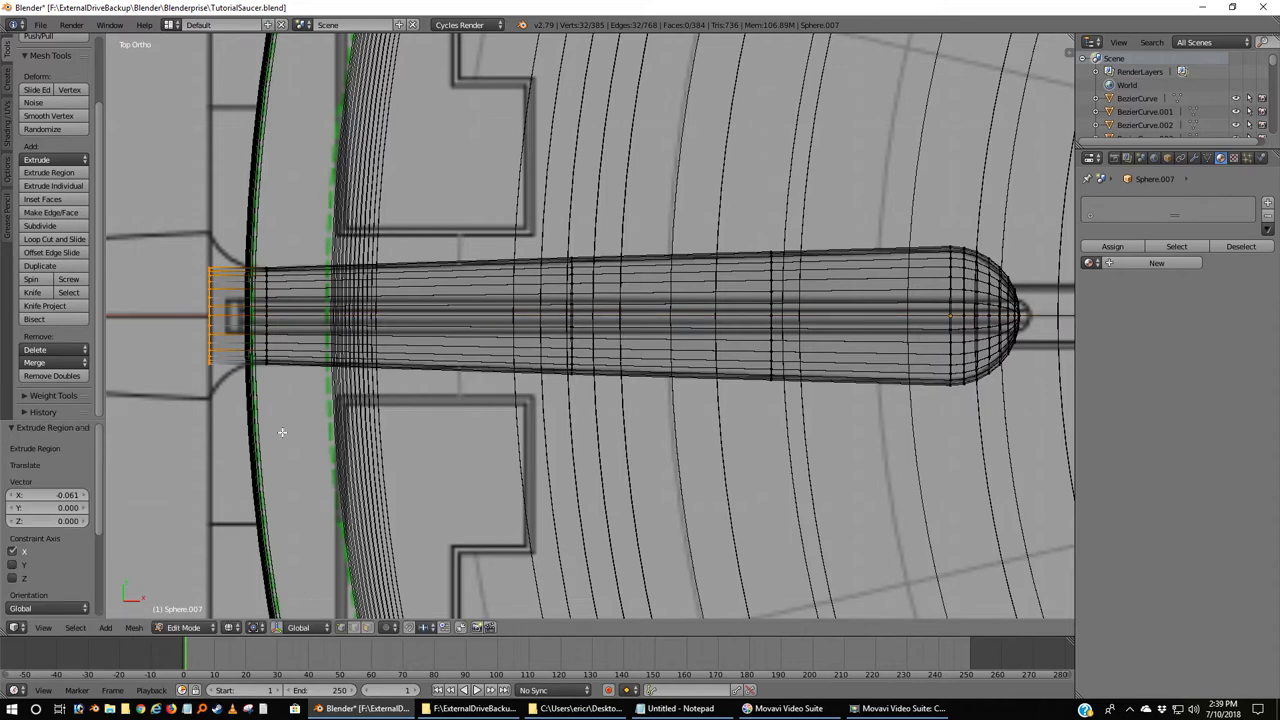
Select the bottom-centre vertex of the extruded rear ring and snap the 3D cursor to it.
{"action": "key", "text": "KP_1"}
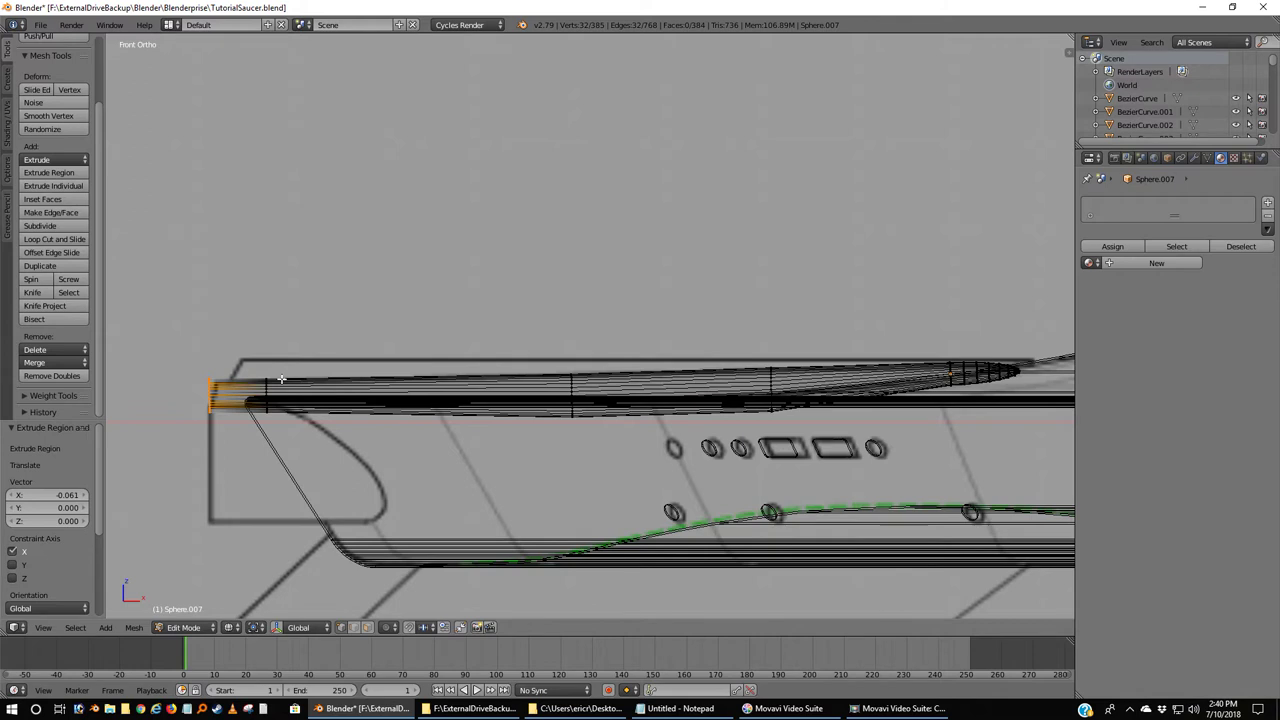
{"action": "scroll", "coordinate": [232, 474], "scroll_direction": "up", "scroll_amount": 2}
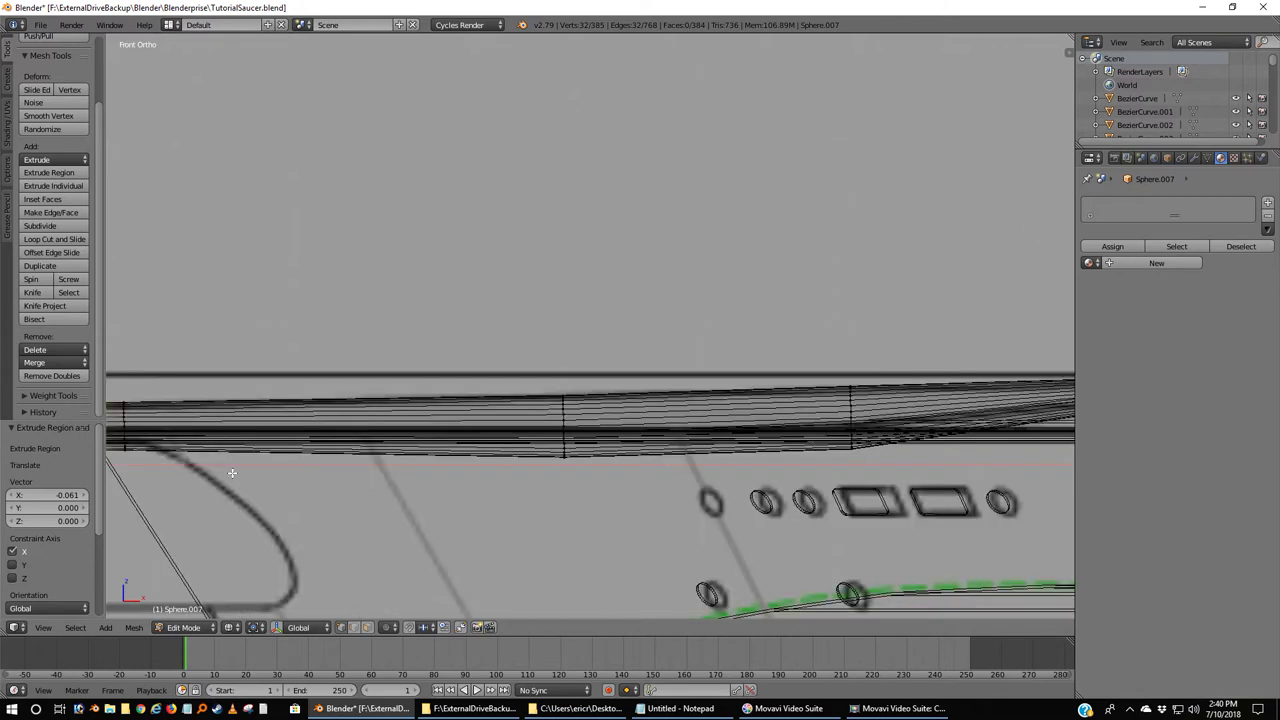
{"action": "scroll", "coordinate": [169, 482], "scroll_direction": "down", "scroll_amount": 3}
{"action": "scroll", "coordinate": [300, 520], "scroll_direction": "up", "scroll_amount": 2}
{"action": "scroll", "coordinate": [337, 543], "scroll_direction": "up", "scroll_amount": 1}
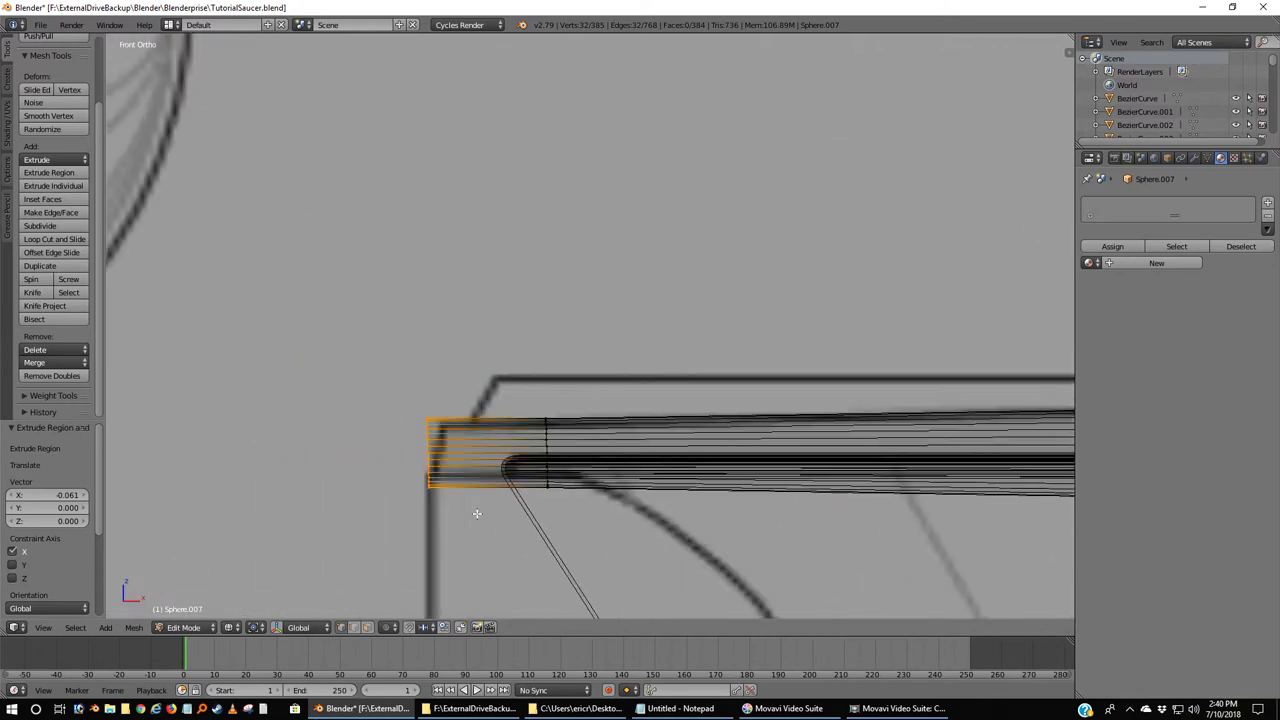
{"action": "middle_click_drag", "start_coordinate": [371, 420], "coordinate": [480, 482]}
{"action": "scroll", "coordinate": [480, 482], "scroll_direction": "down", "scroll_amount": 3}
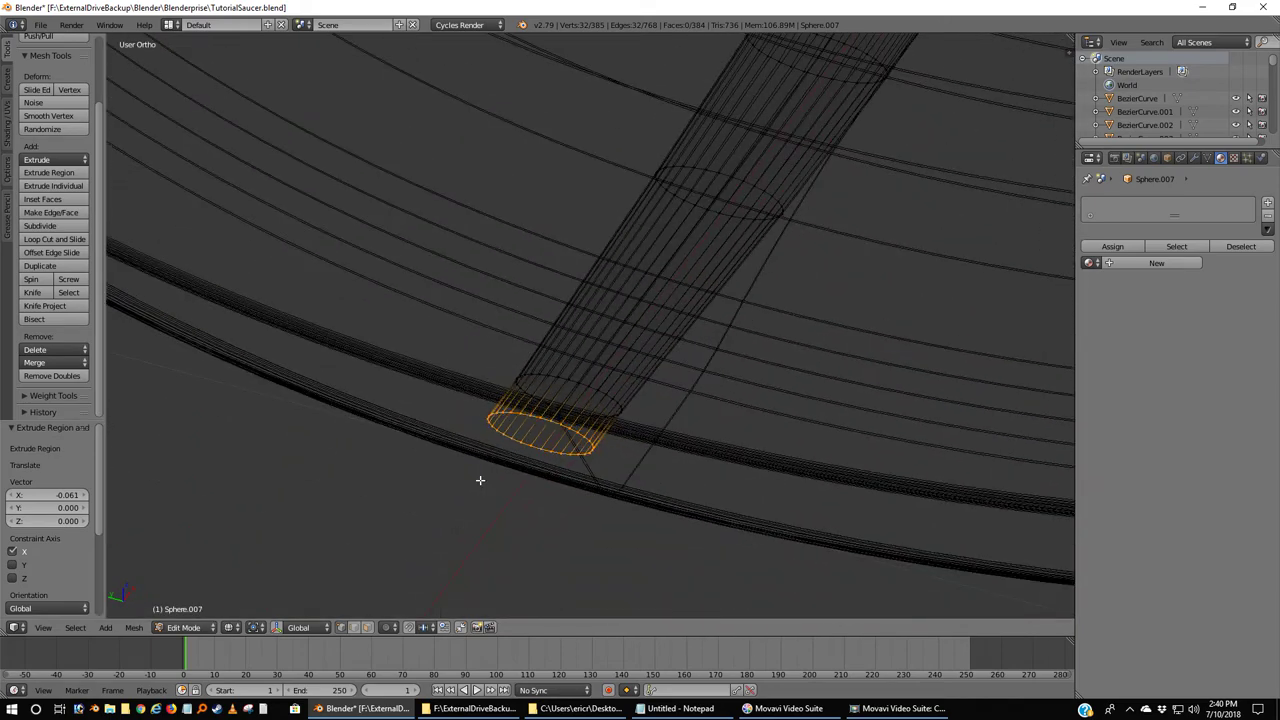
{"action": "scroll", "coordinate": [480, 480], "scroll_direction": "up", "scroll_amount": 2}
{"action": "middle_click_drag", "start_coordinate": [529, 486], "coordinate": [572, 491]}
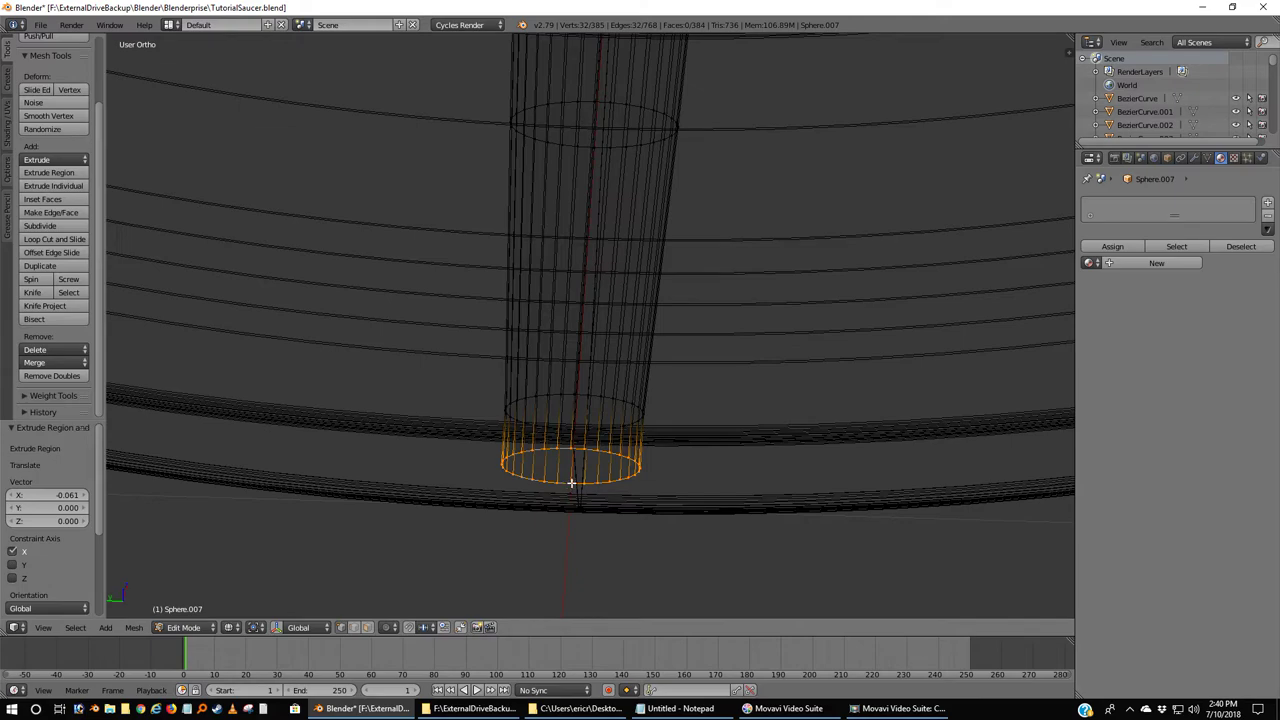
{"action": "right_click", "coordinate": [571, 483]}
{"action": "middle_click_drag", "start_coordinate": [691, 540], "coordinate": [631, 507]}
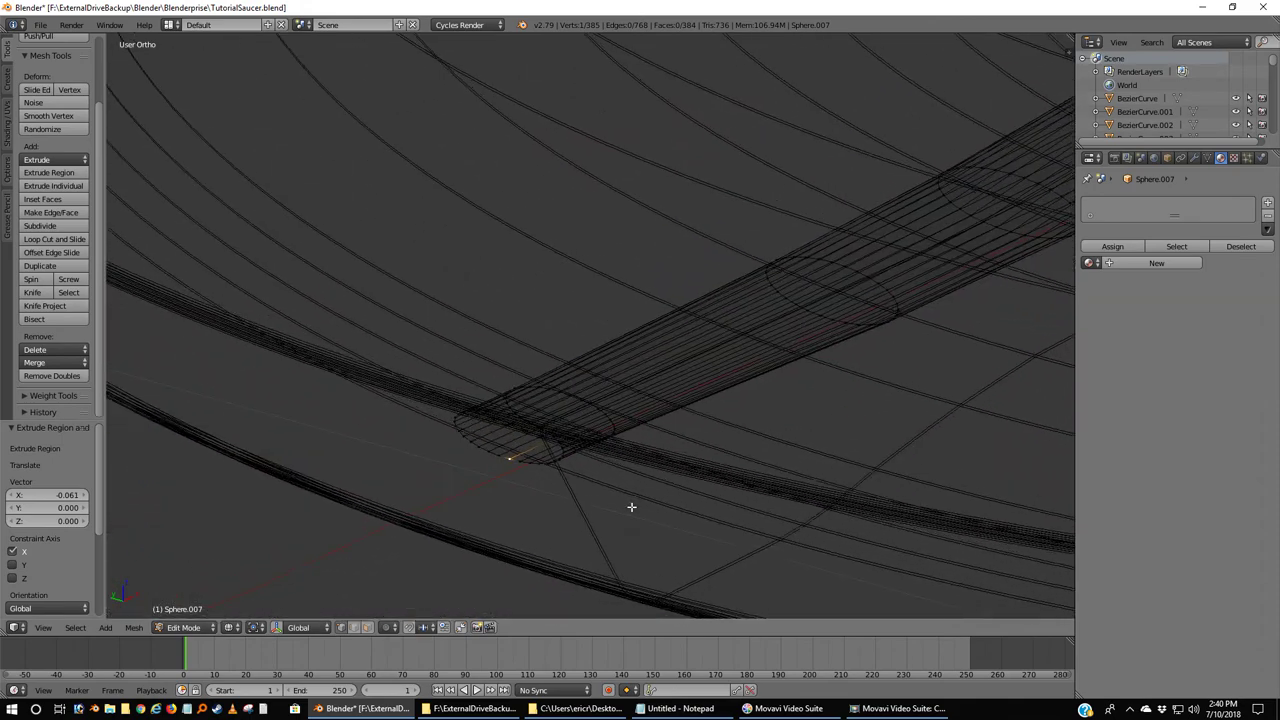
{"action": "key", "text": "shift+s"}
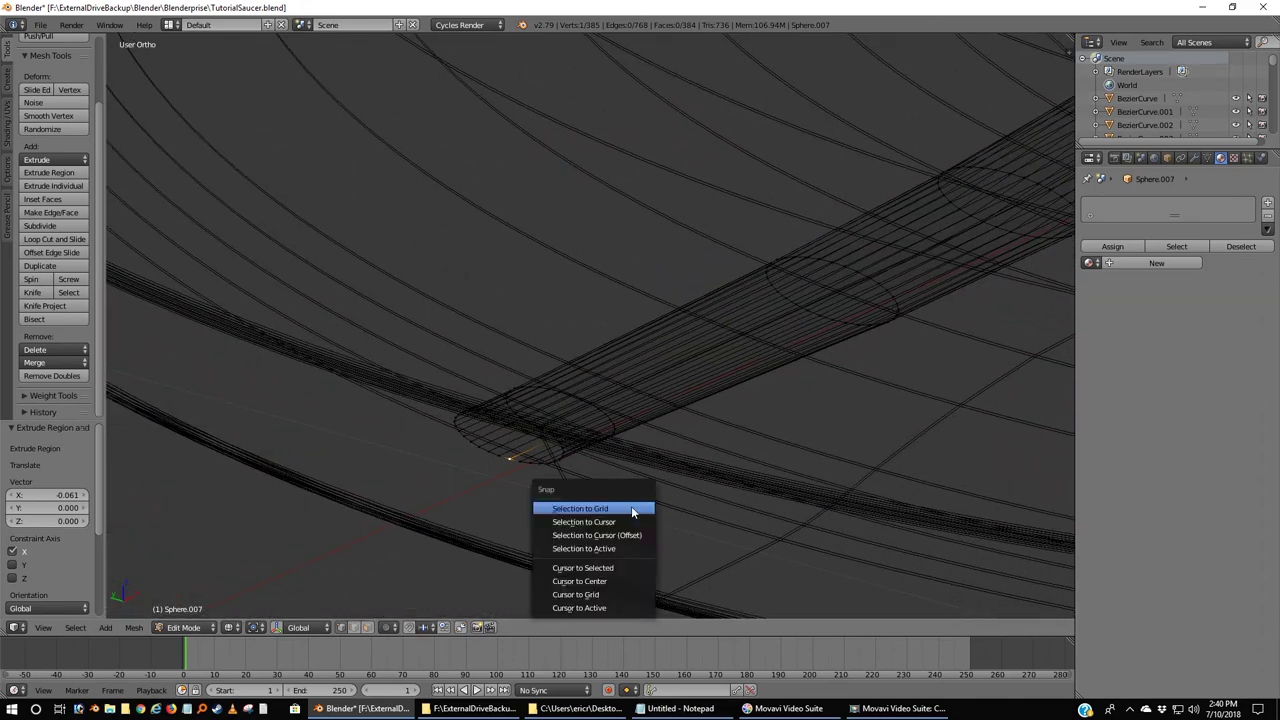
{"action": "left_click", "coordinate": [588, 567]}
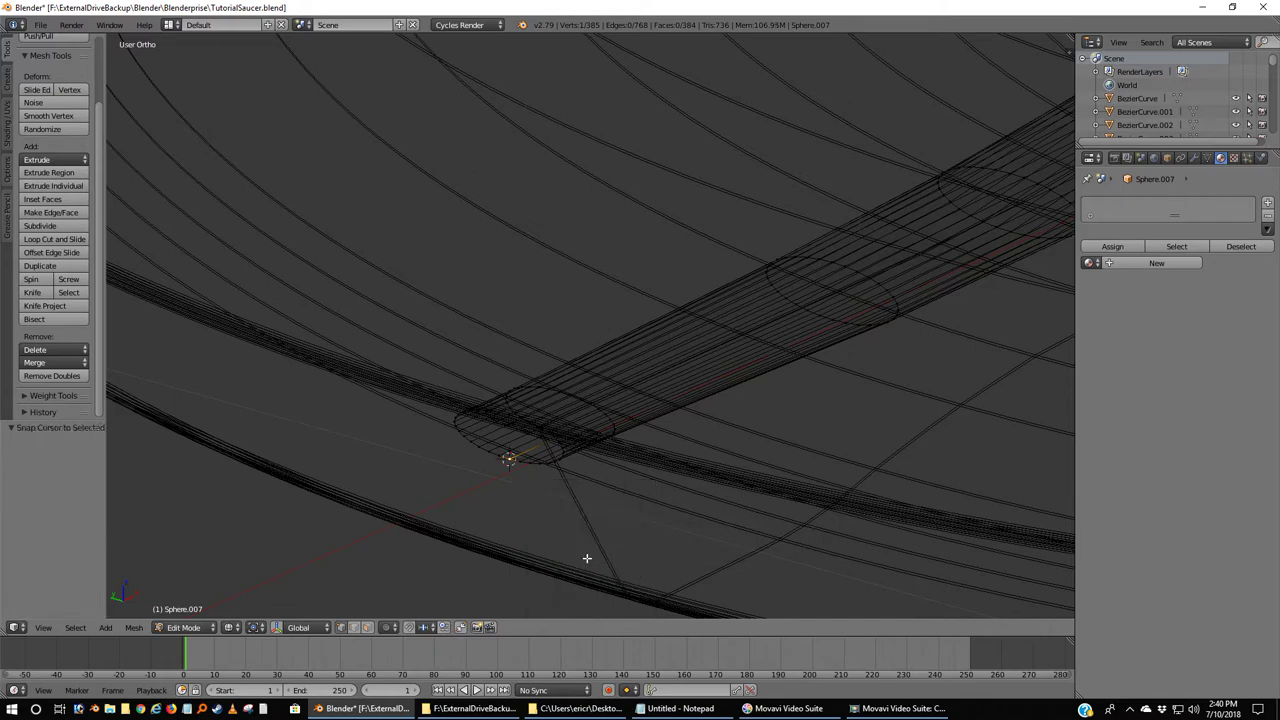
Set the pivot point to 3D Cursor and rotate the whole rearmost ring about 11.5° in front view to match the blueprint's slant.
{"action": "key", "text": "KP_1"}
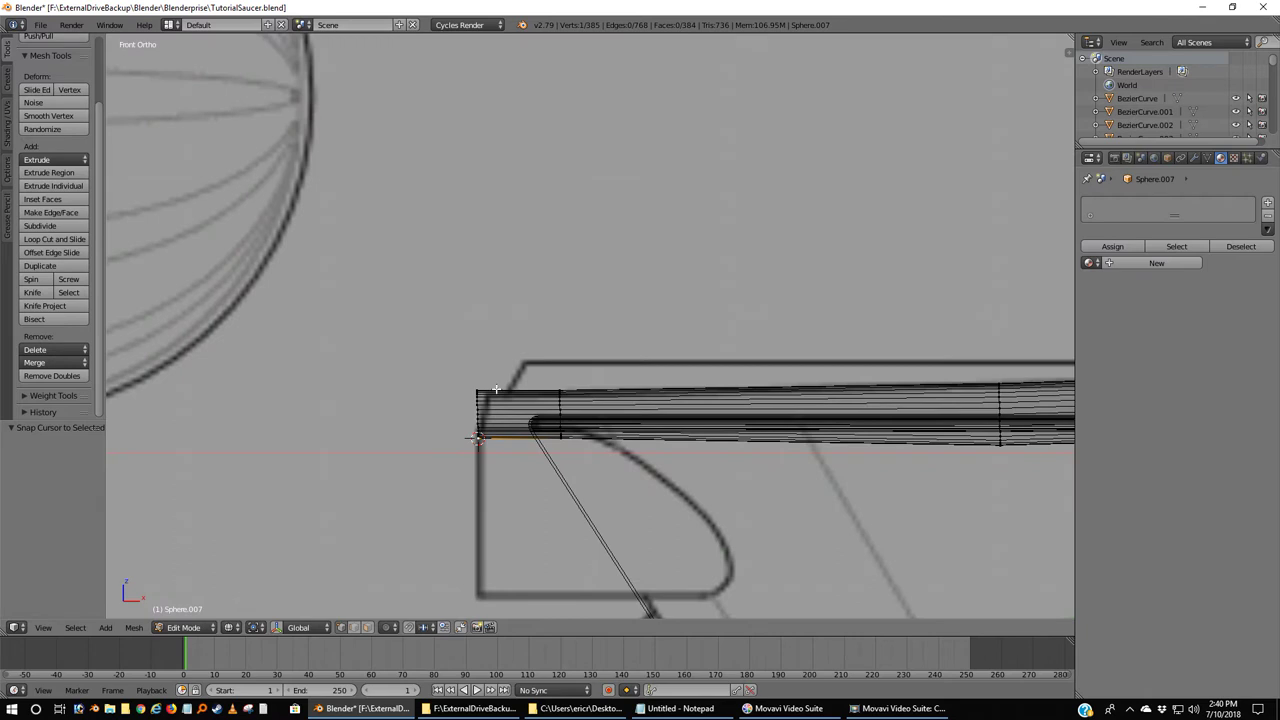
{"action": "left_click_drag", "start_coordinate": [487, 363], "coordinate": [438, 503]}
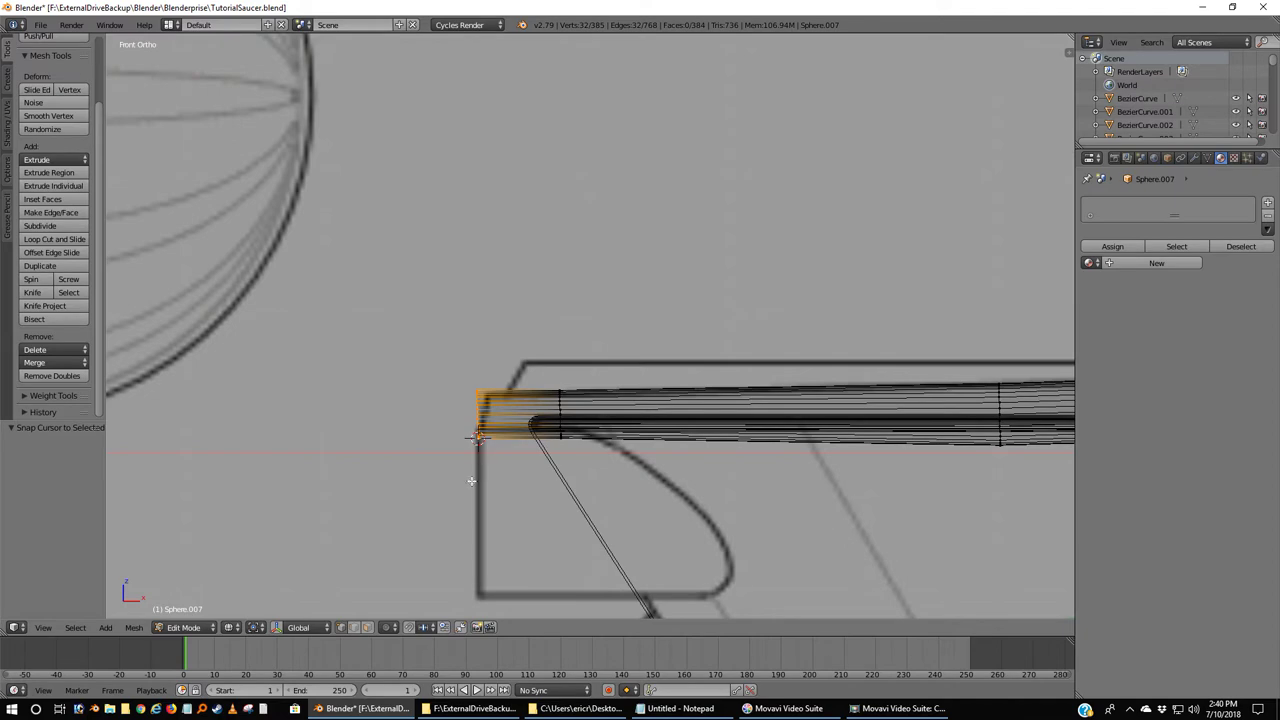
{"action": "middle_click_drag", "start_coordinate": [471, 480], "coordinate": [551, 517]}
{"action": "key", "text": "KP_1"}
{"action": "left_click", "coordinate": [255, 628]}
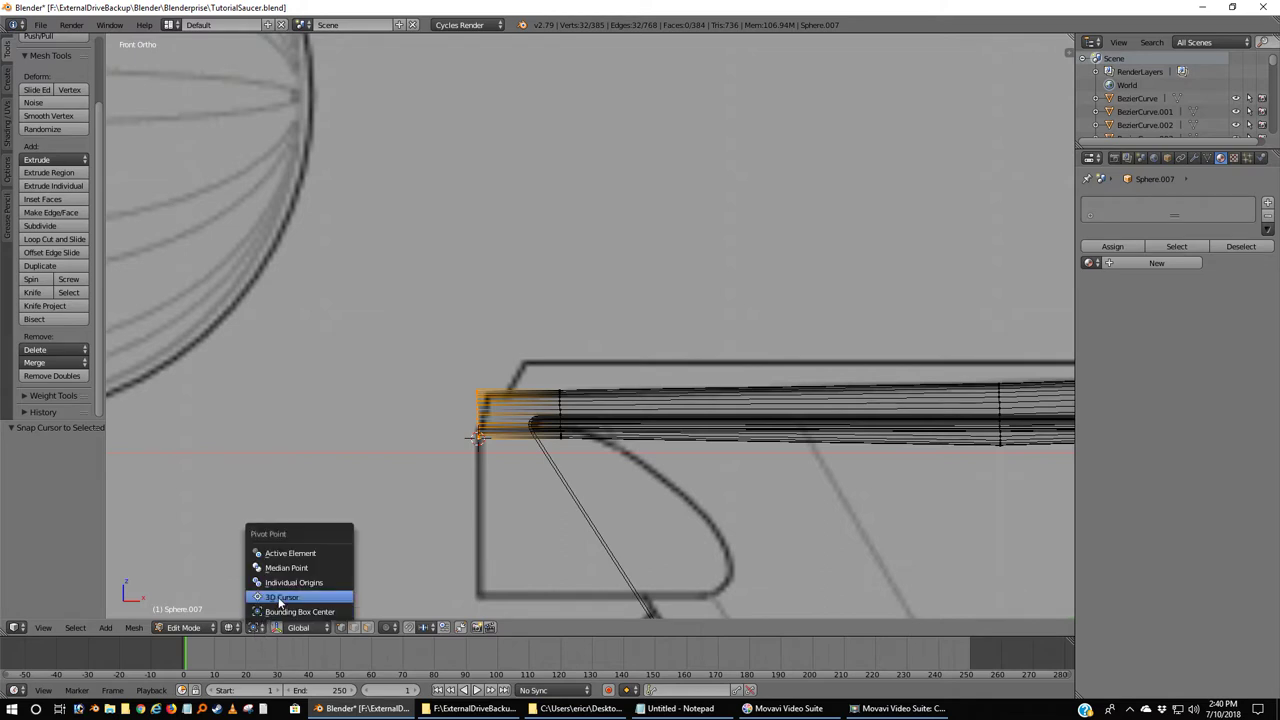
{"action": "left_click", "coordinate": [278, 597]}
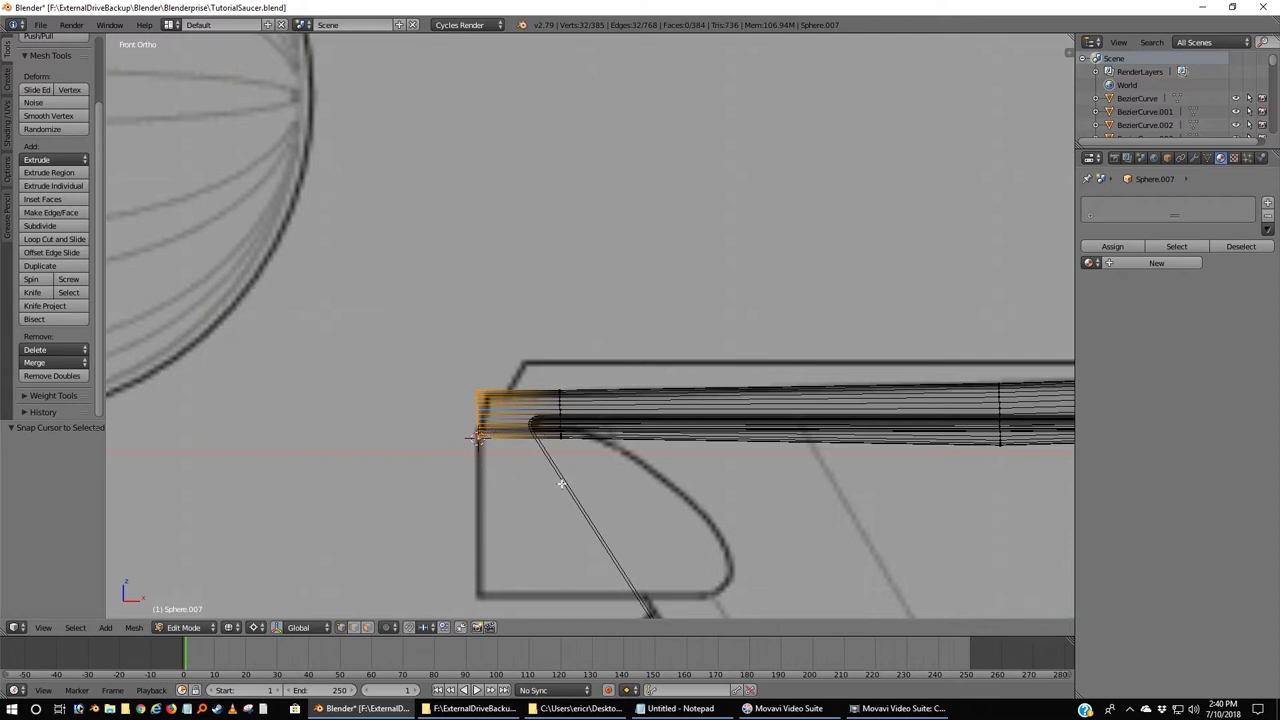
{"action": "key", "text": "r"}
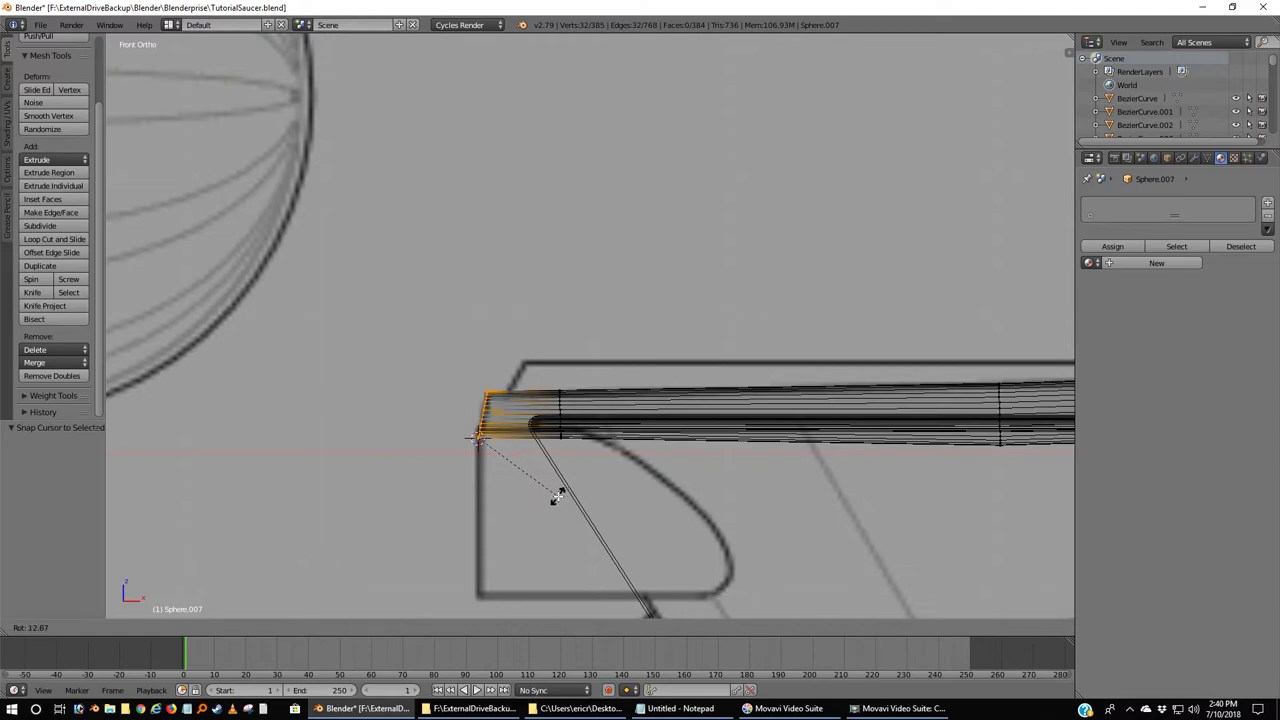
{"action": "left_click", "coordinate": [560, 493]}
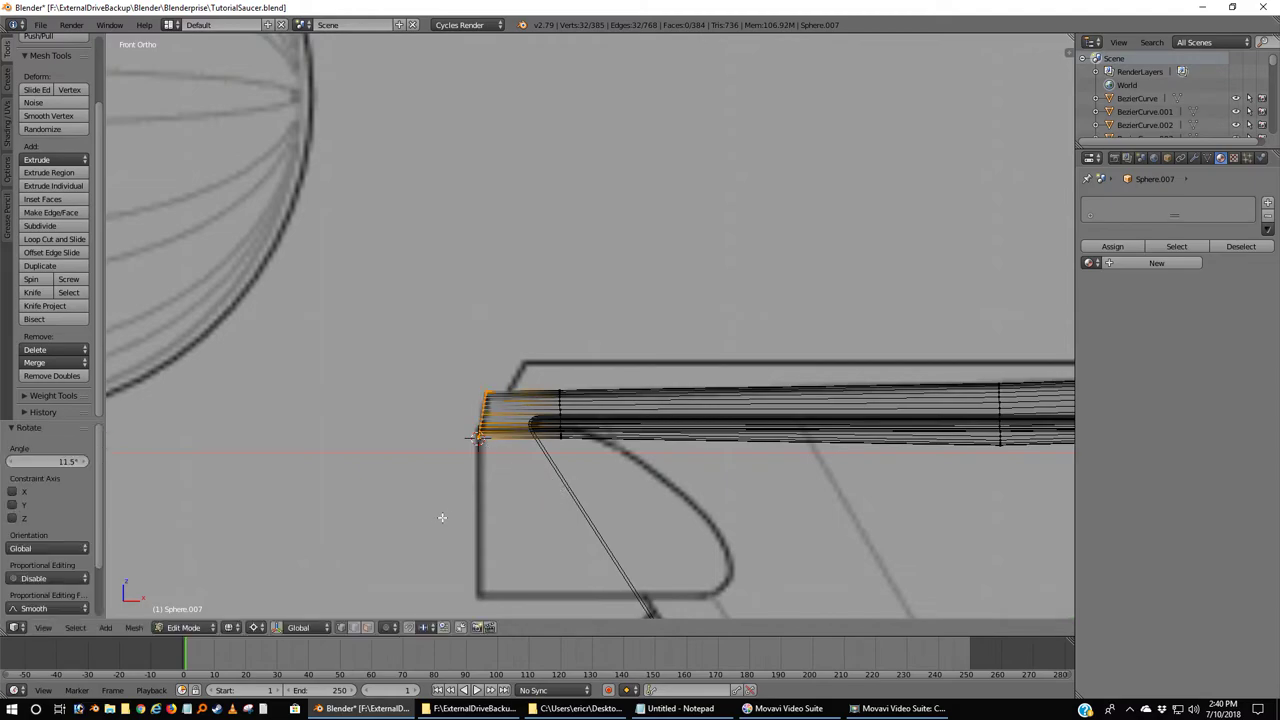
Deselect the fairing's mesh, switch to solid shading and Object Mode, and check the slanted rear end against the side blueprint.
{"action": "middle_click_drag", "start_coordinate": [431, 523], "coordinate": [555, 546]}
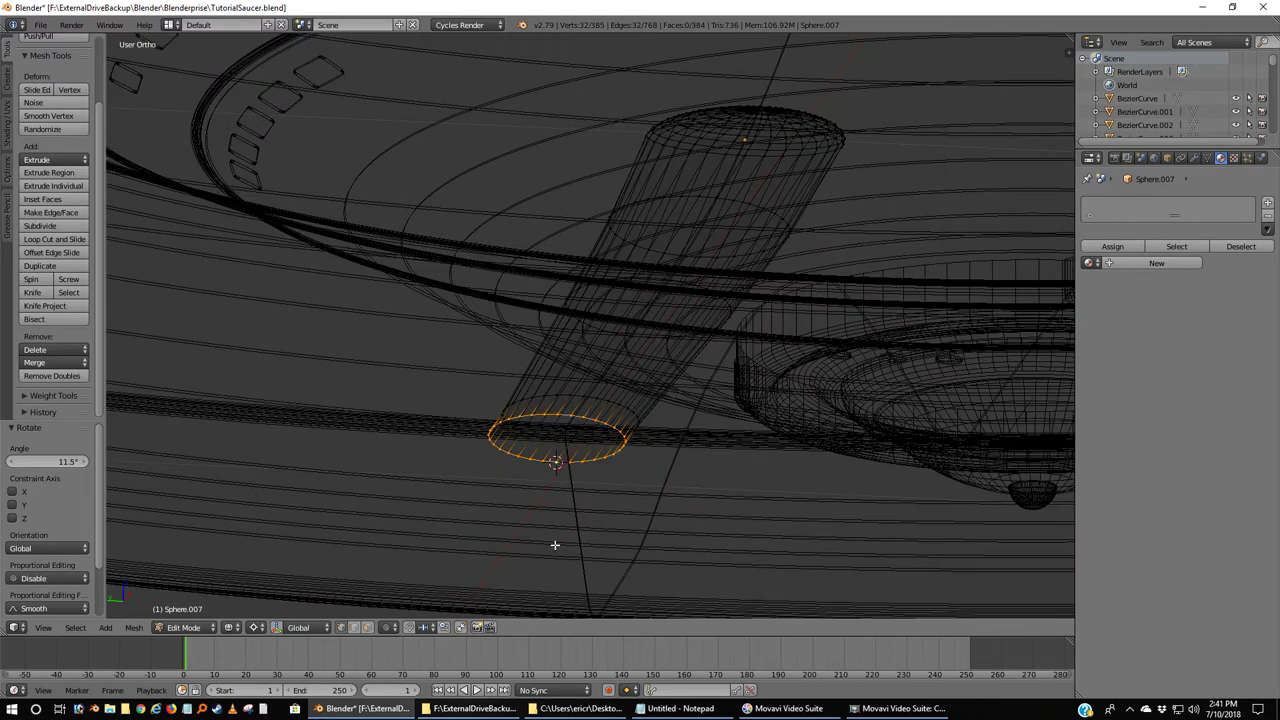
{"action": "key", "text": "a"}
{"action": "key", "text": "z"}
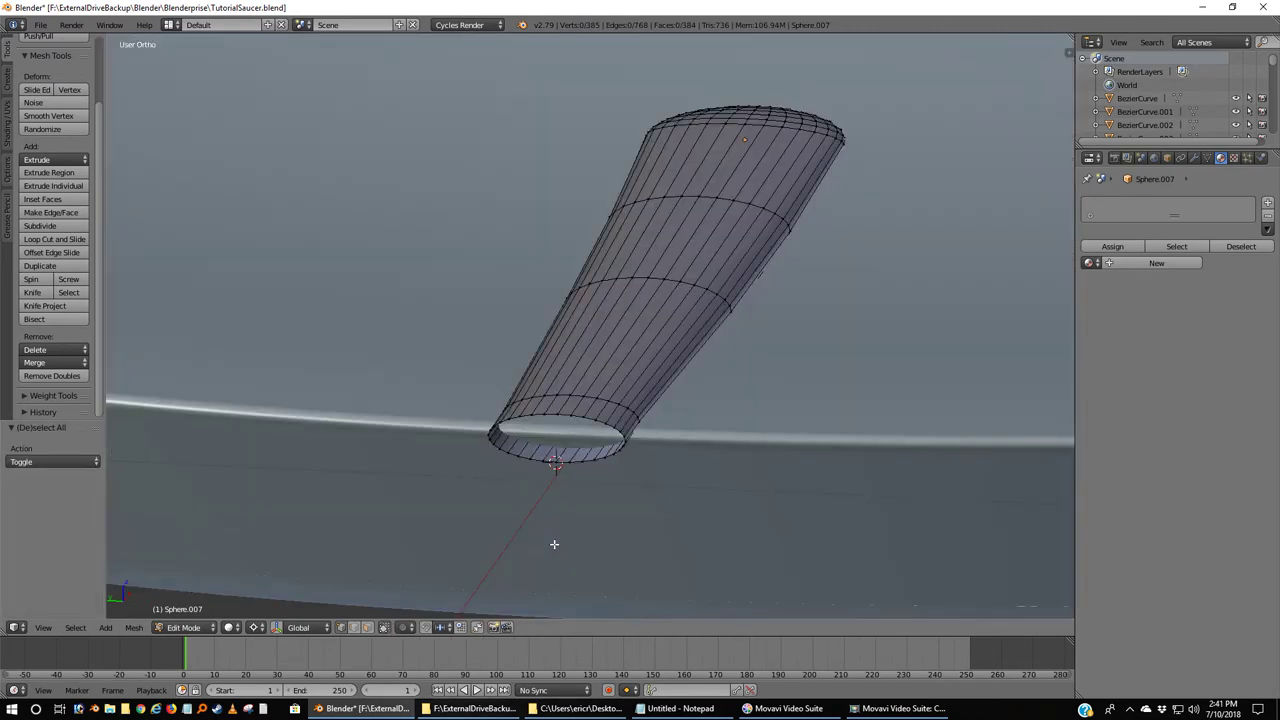
{"action": "key", "text": "KP_1"}
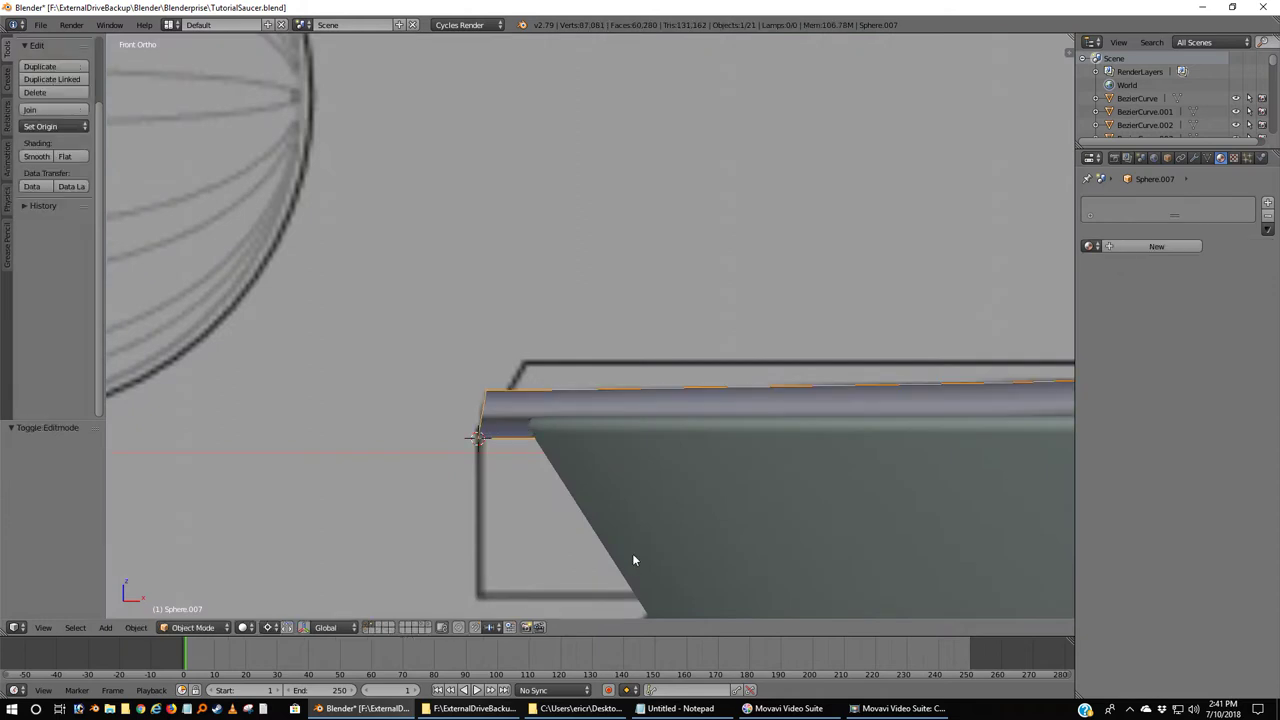
{"action": "key", "text": "Tab"}
{"action": "key", "text": "KP_Divide"}
{"action": "middle_click_drag", "start_coordinate": [641, 468], "coordinate": [667, 500]}
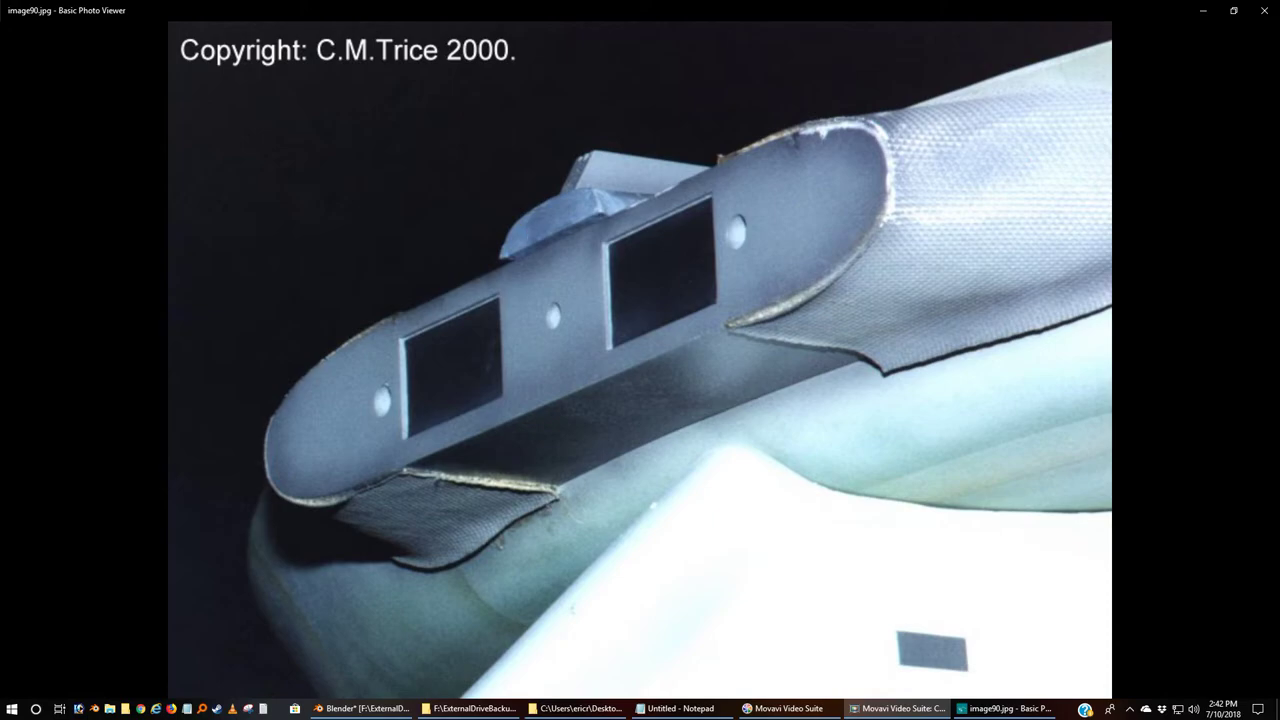
Compare the fairing's open rear end with the reference photo image90.jpg and put the fairing back into Edit Mode.
{"action": "key", "text": "alt+F4"}
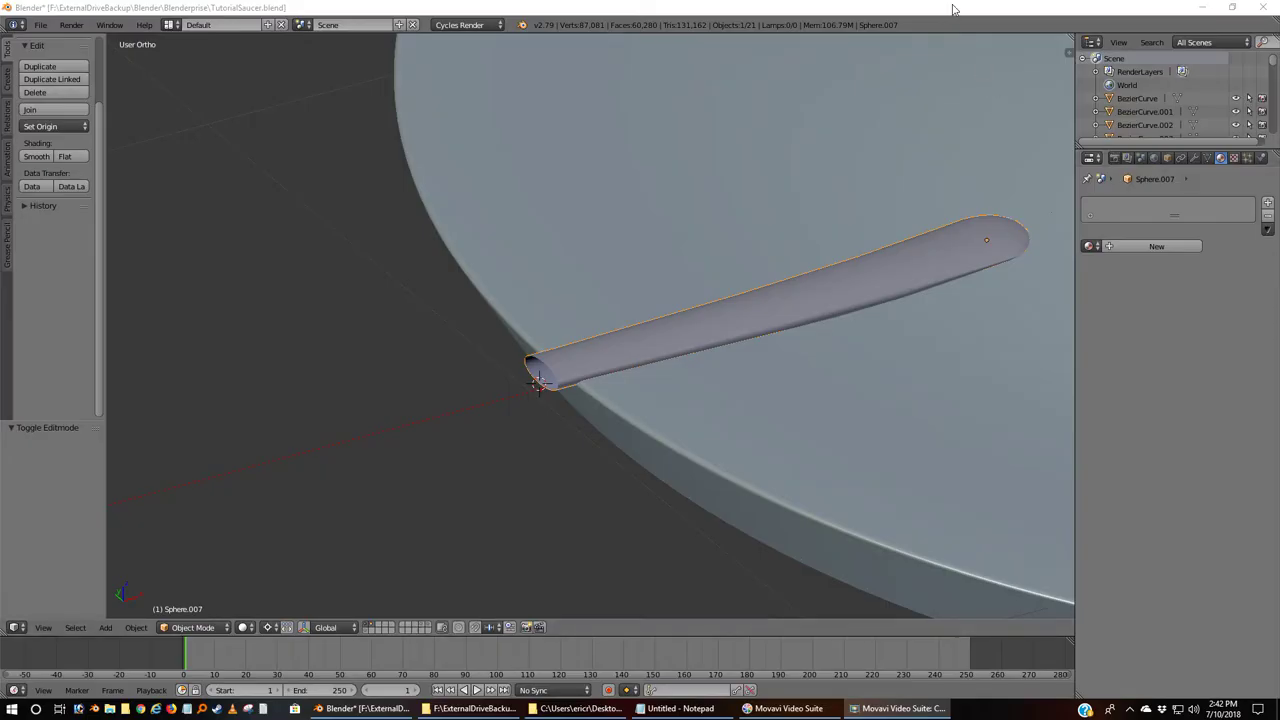
{"action": "scroll", "coordinate": [662, 419], "scroll_direction": "up", "scroll_amount": 4}
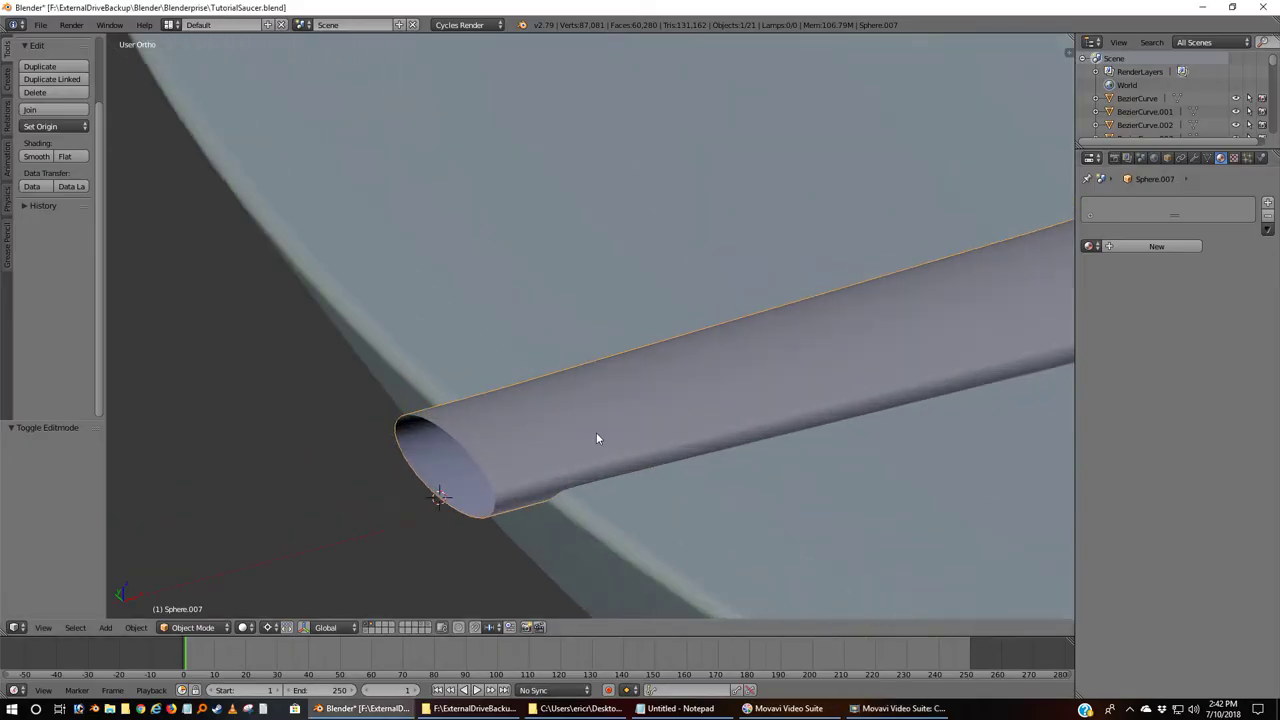
{"action": "middle_click_drag", "start_coordinate": [596, 432], "coordinate": [644, 397]}
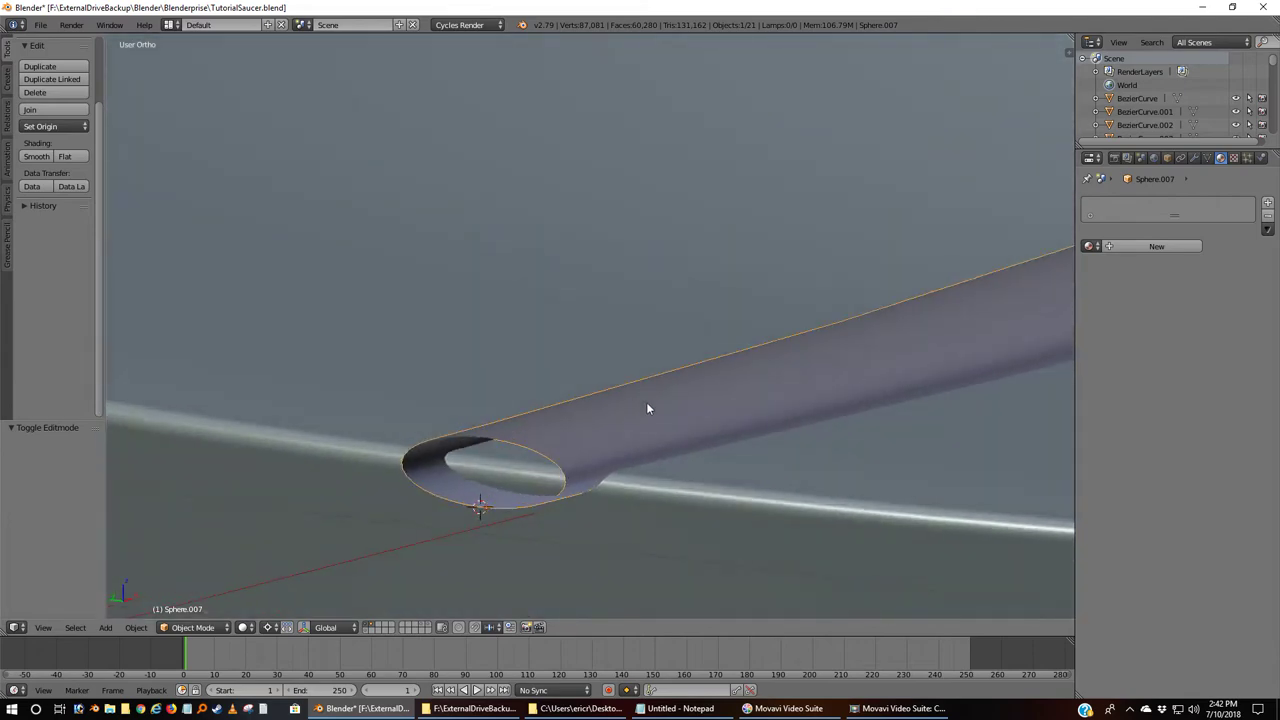
{"action": "key", "text": "Tab"}
{"action": "middle_click_drag", "start_coordinate": [546, 469], "coordinate": [590, 474]}
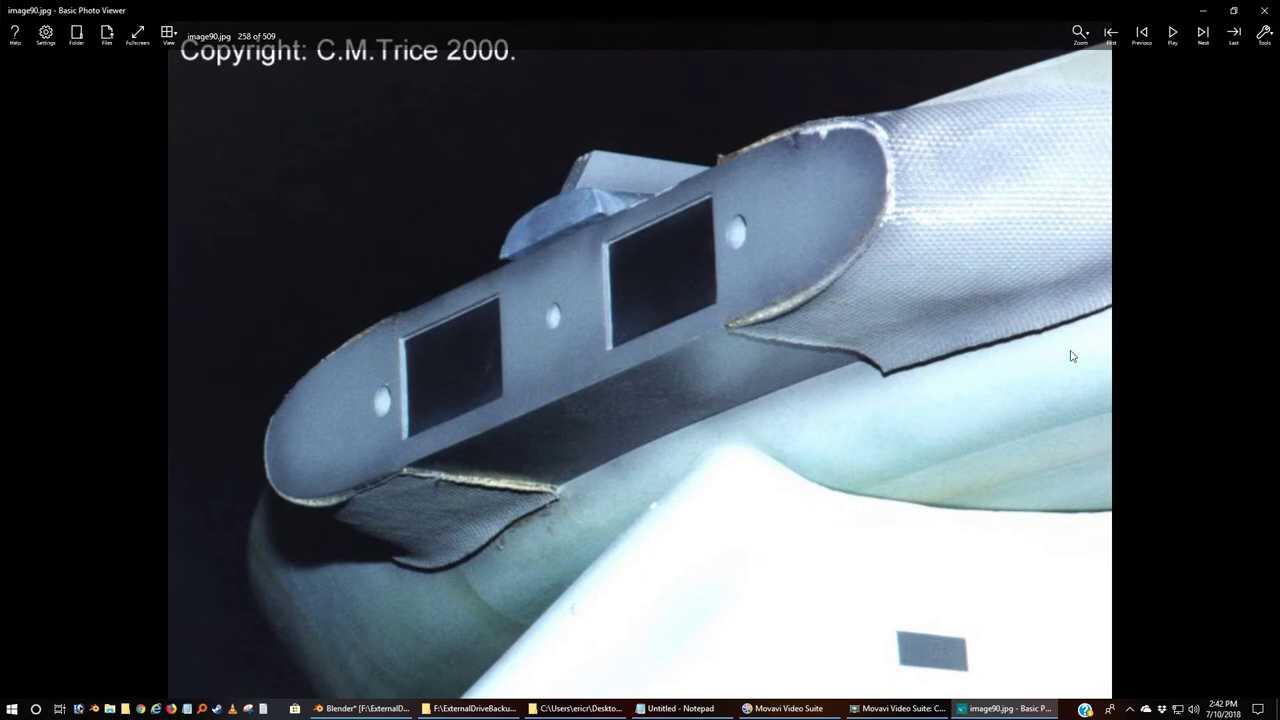
{"action": "left_click", "coordinate": [1201, 15]}
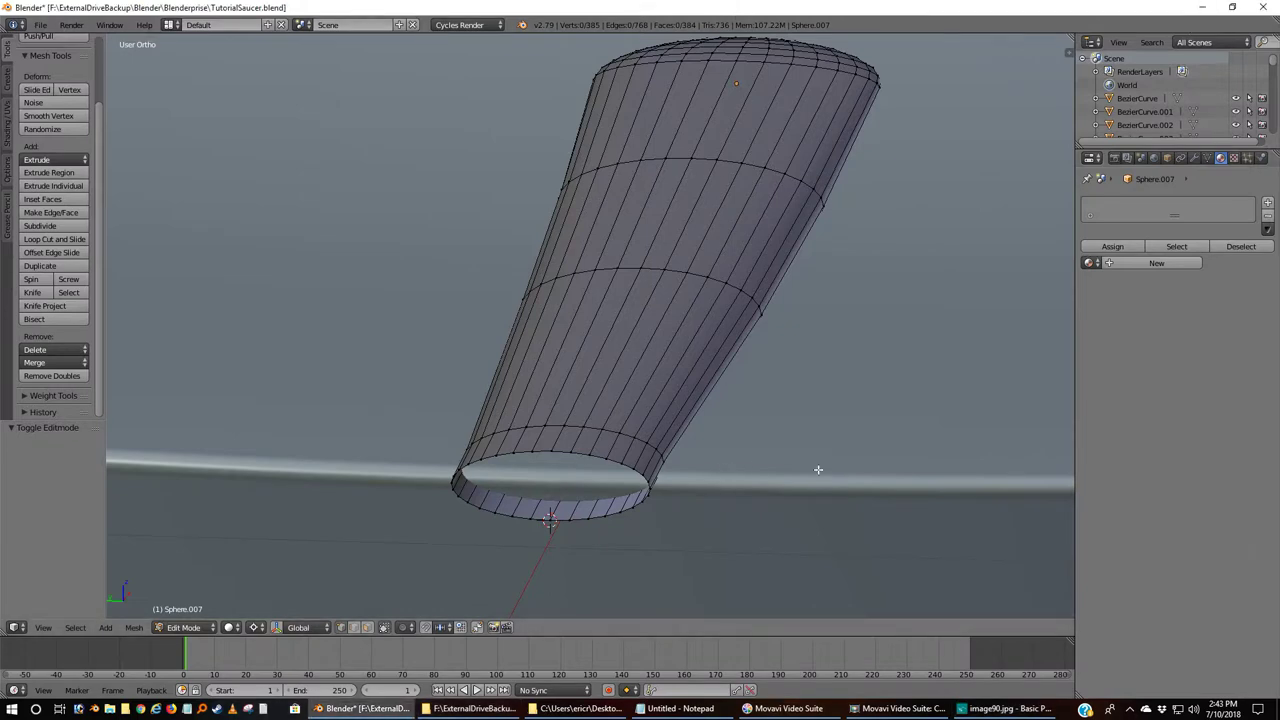
Compare the fairing's rear end in front wireframe view with the reference photo image90.jpg.
{"action": "key", "text": "z"}
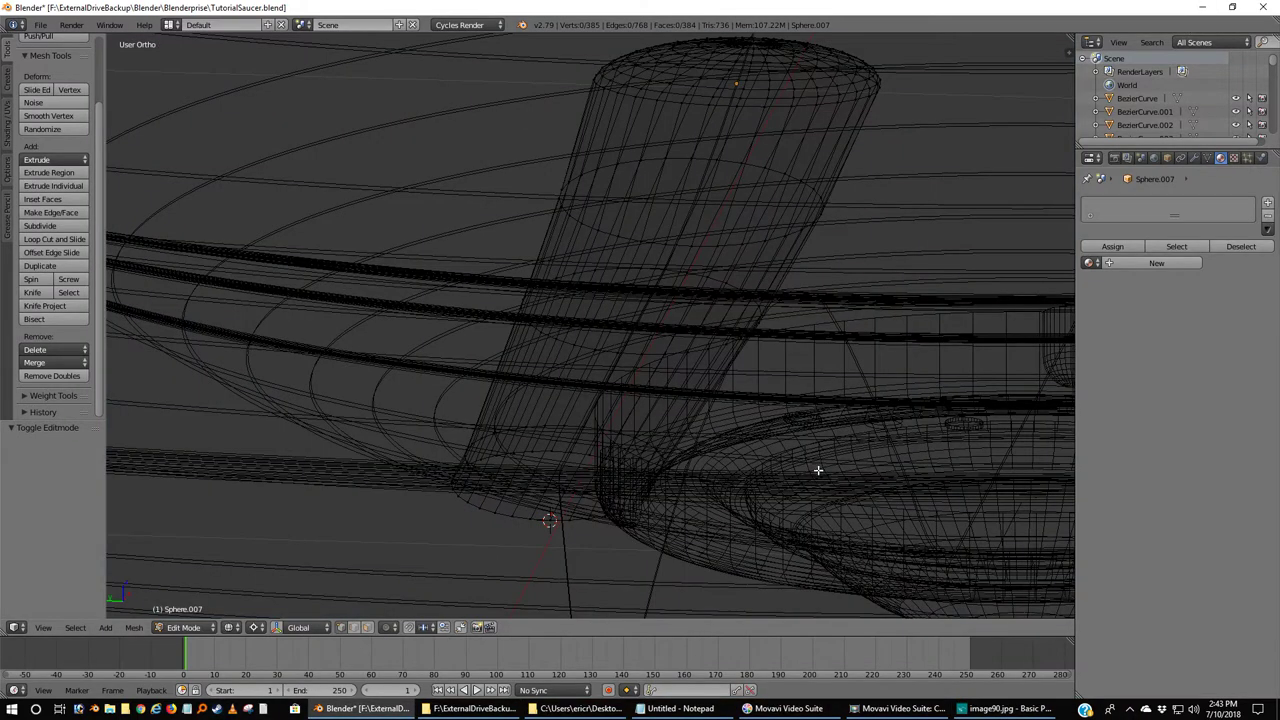
{"action": "key", "text": "KP_1"}
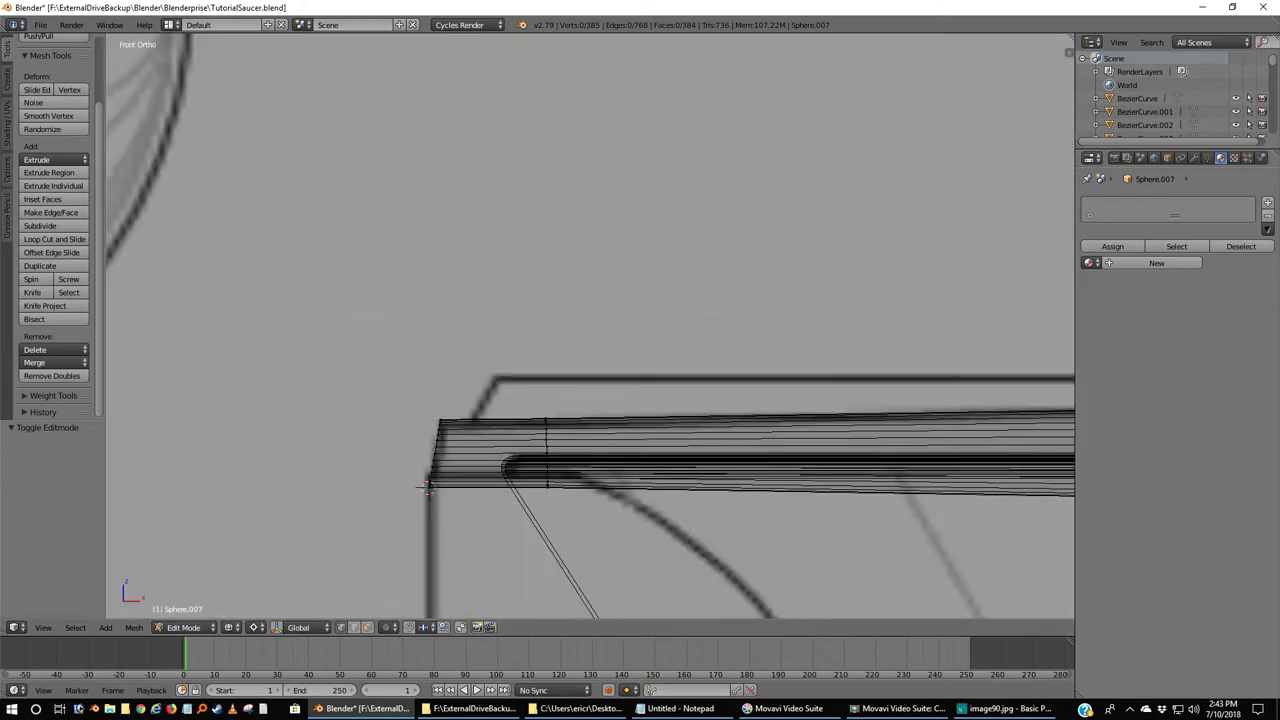
{"action": "left_click", "coordinate": [1001, 710]}
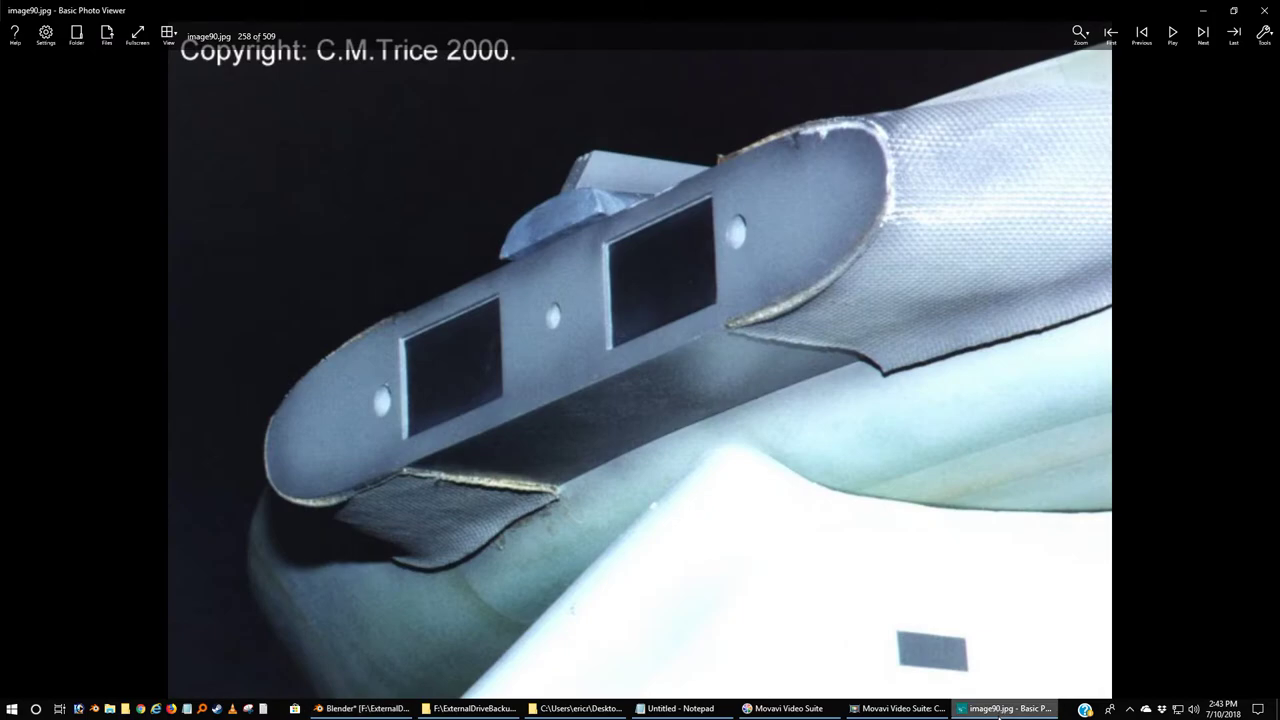
{"action": "left_click", "coordinate": [1001, 710]}
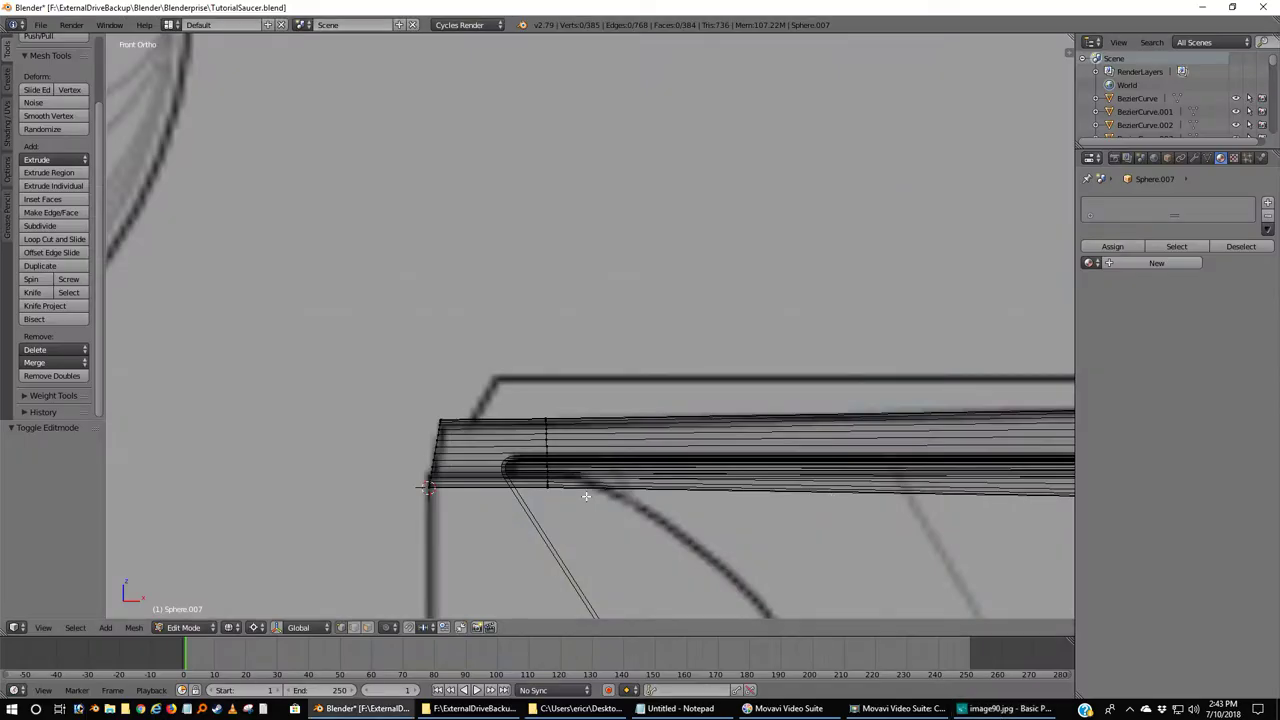
{"action": "key", "text": "z"}
{"action": "middle_click_drag", "start_coordinate": [577, 503], "coordinate": [623, 511]}
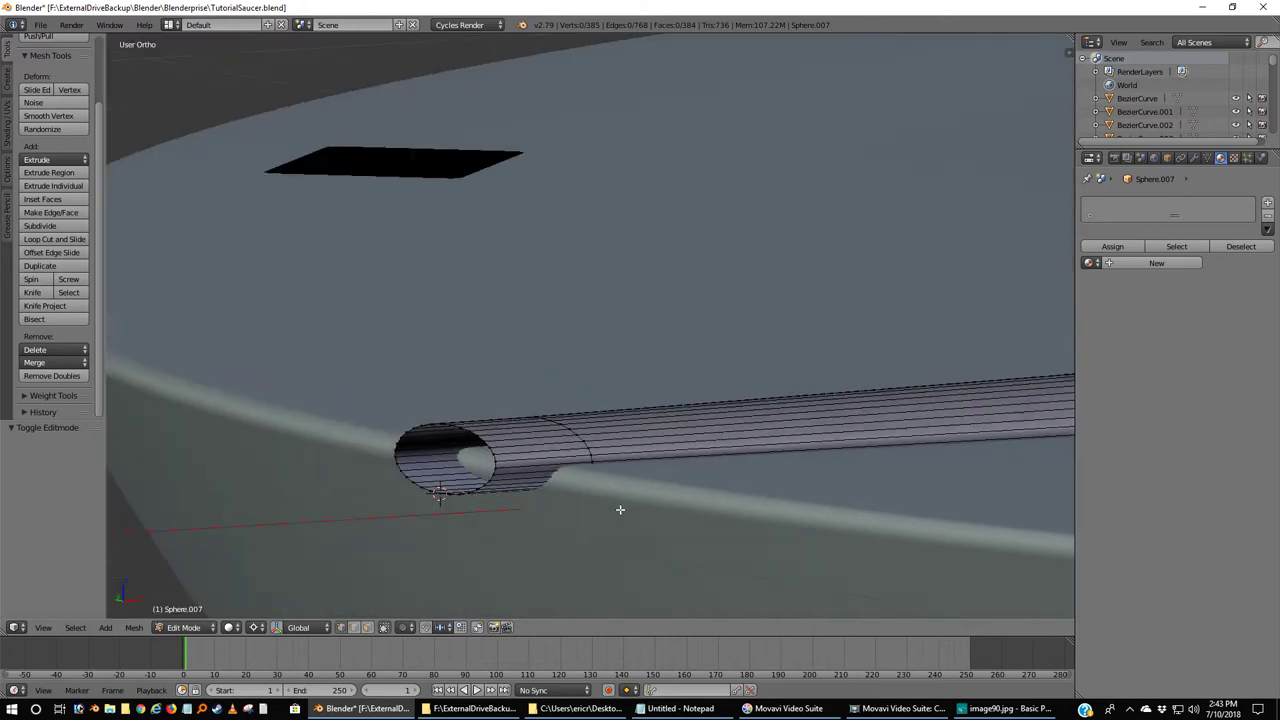
{"action": "right_click", "coordinate": [494, 468]}
{"action": "key", "text": "KP_1"}
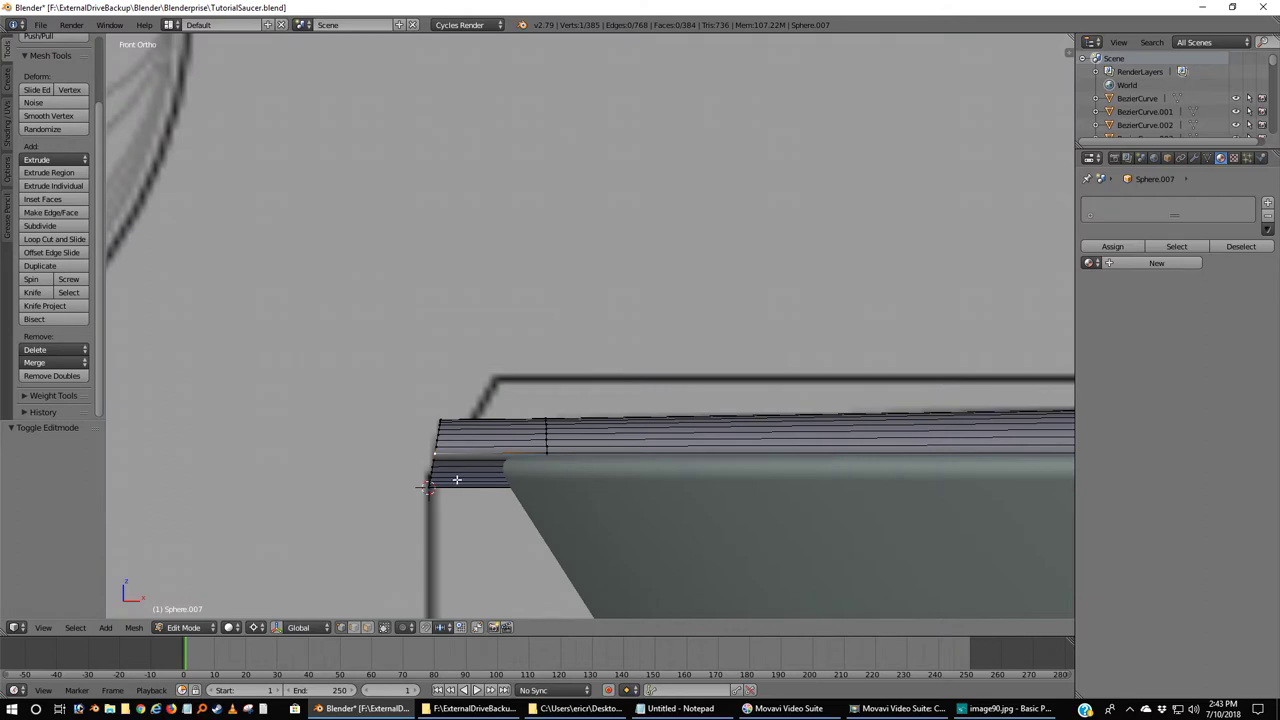
{"action": "key", "text": "z"}
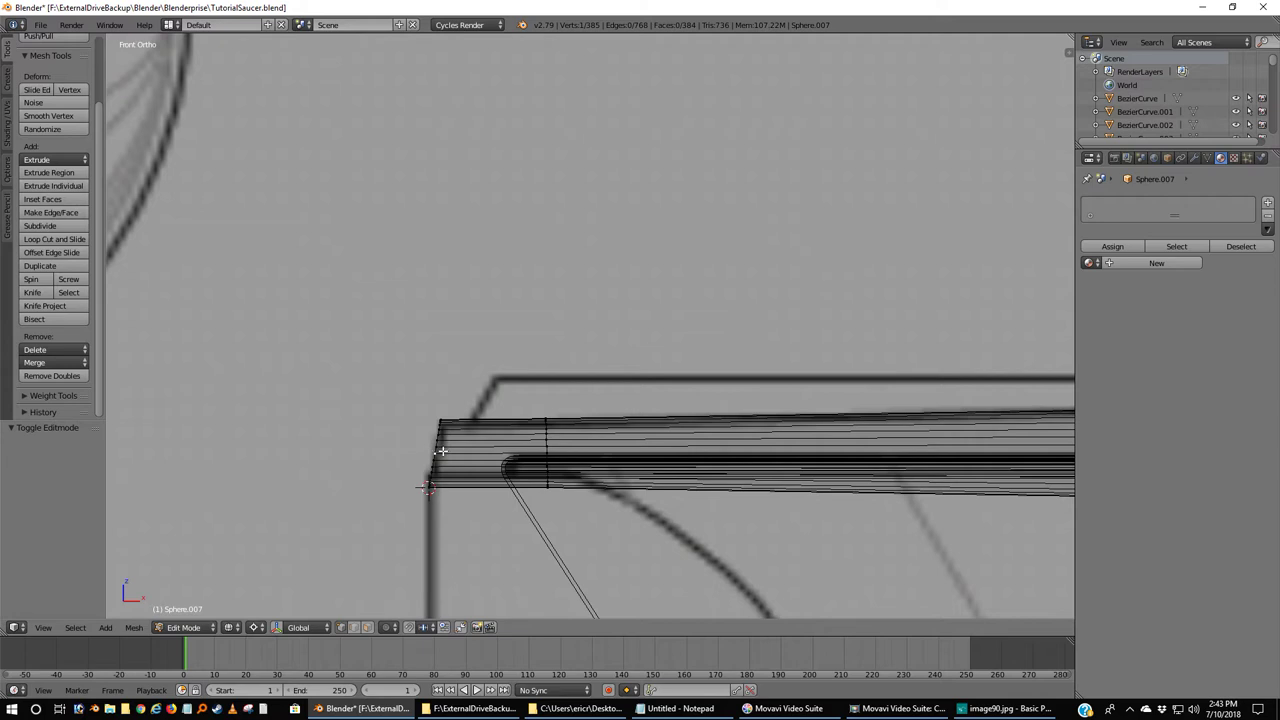
{"action": "key", "text": "b"}
{"action": "mouse_move", "coordinate": [441, 451]}
{"action": "left_mouse_down"}
{"action": "mouse_move", "coordinate": [430, 497]}
{"action": "mouse_move", "coordinate": [398, 517]}
{"action": "mouse_move", "coordinate": [395, 488]}
{"action": "left_mouse_up"}
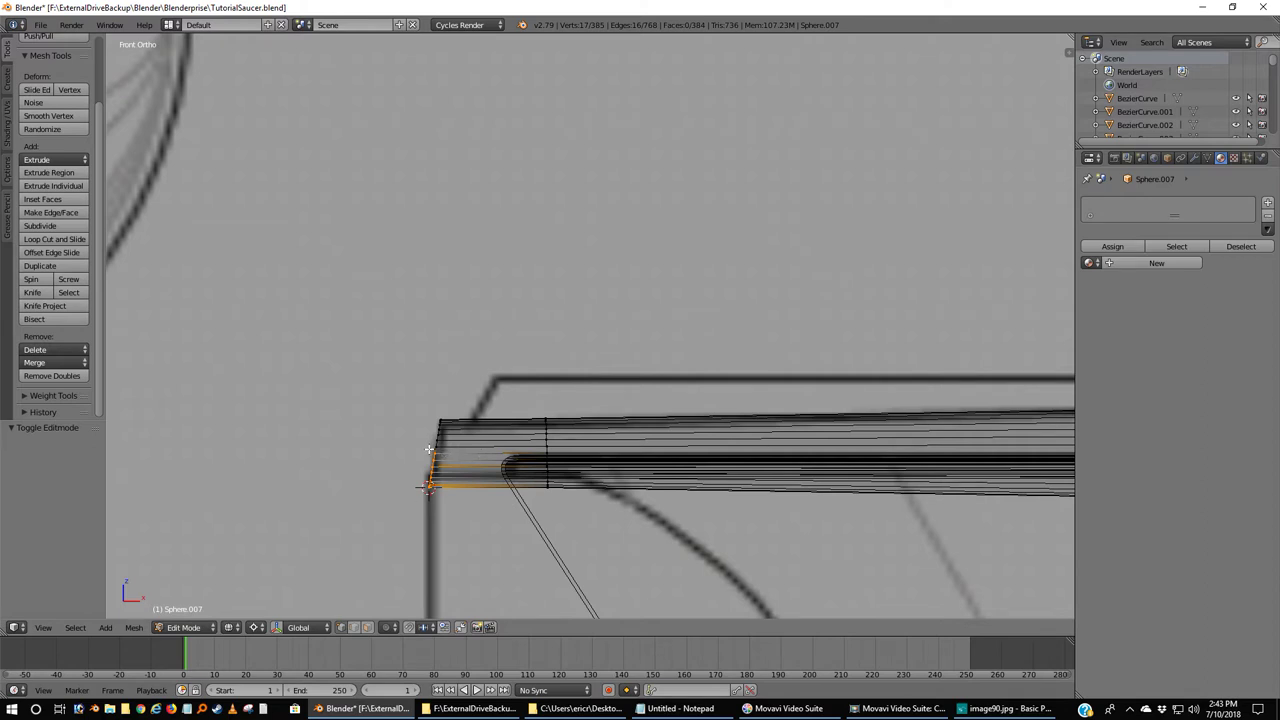
{"action": "key", "text": "a"}
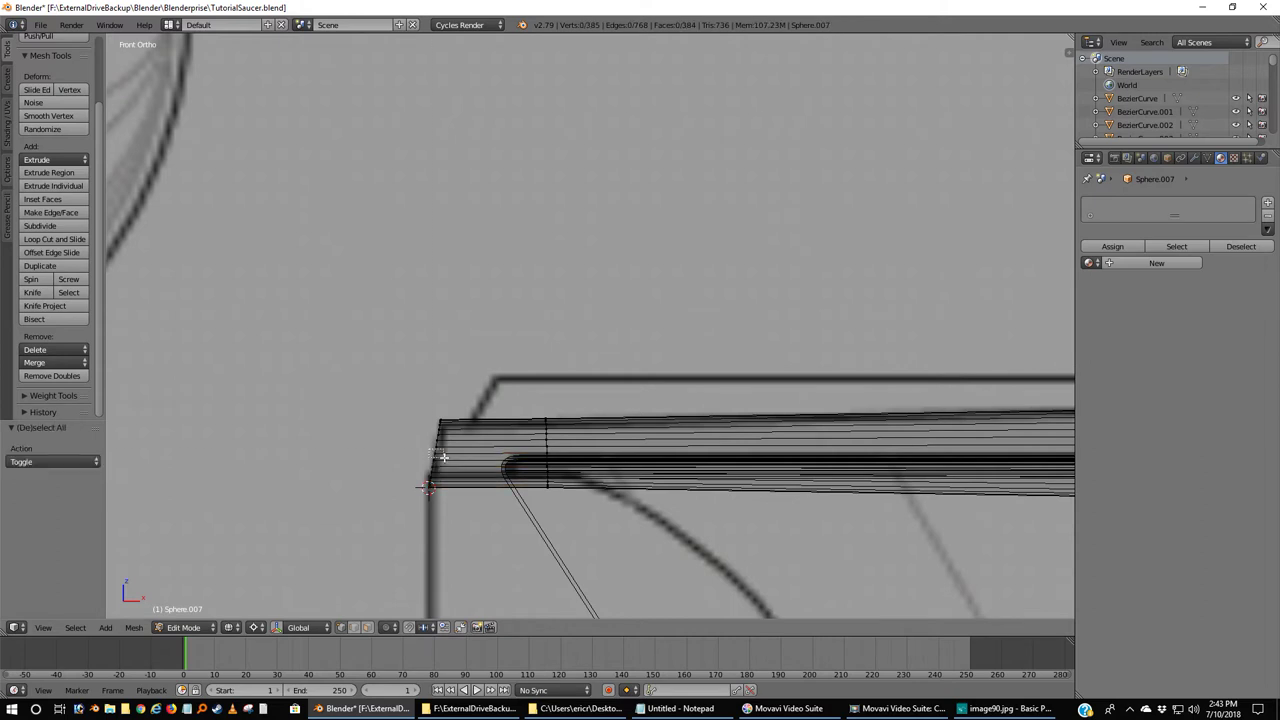
Select the two opposite mid-height side vertices of the fairing's rearmost ring and snap the 3D cursor to the selection.
{"action": "right_click", "coordinate": [444, 457]}
{"action": "middle_click_drag", "start_coordinate": [398, 502], "coordinate": [520, 497]}
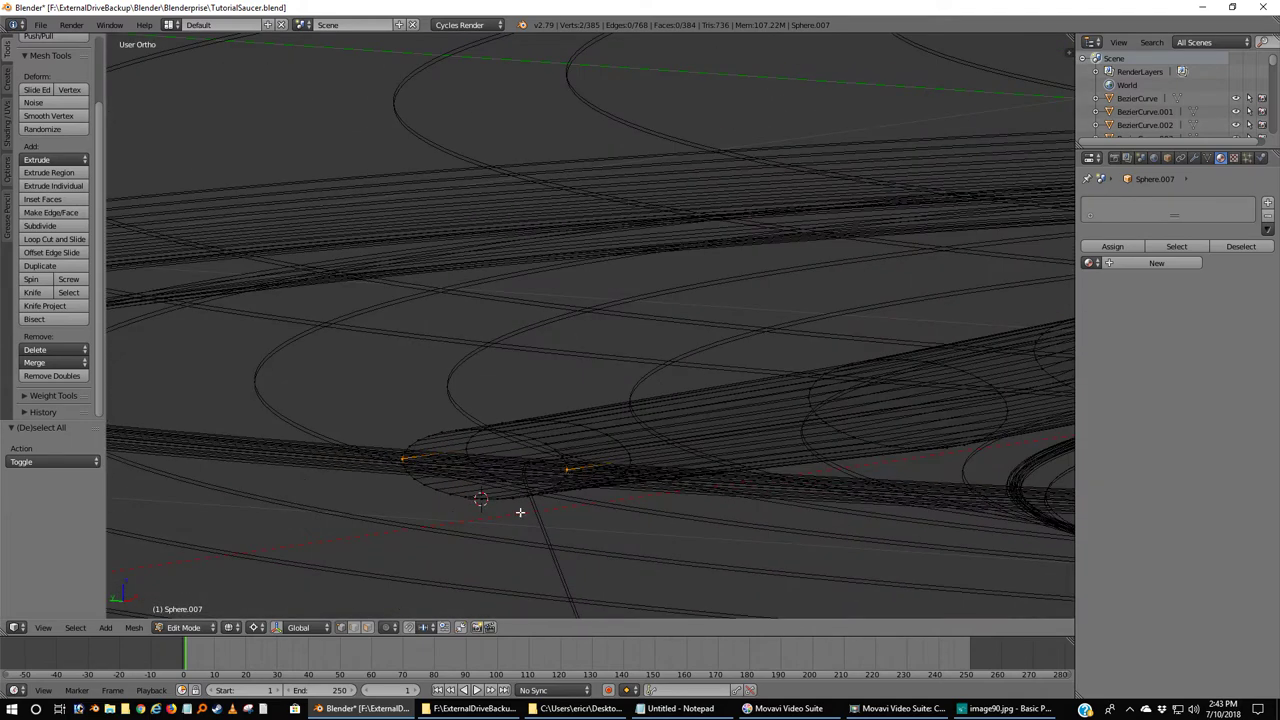
{"action": "key", "text": "shift+s"}
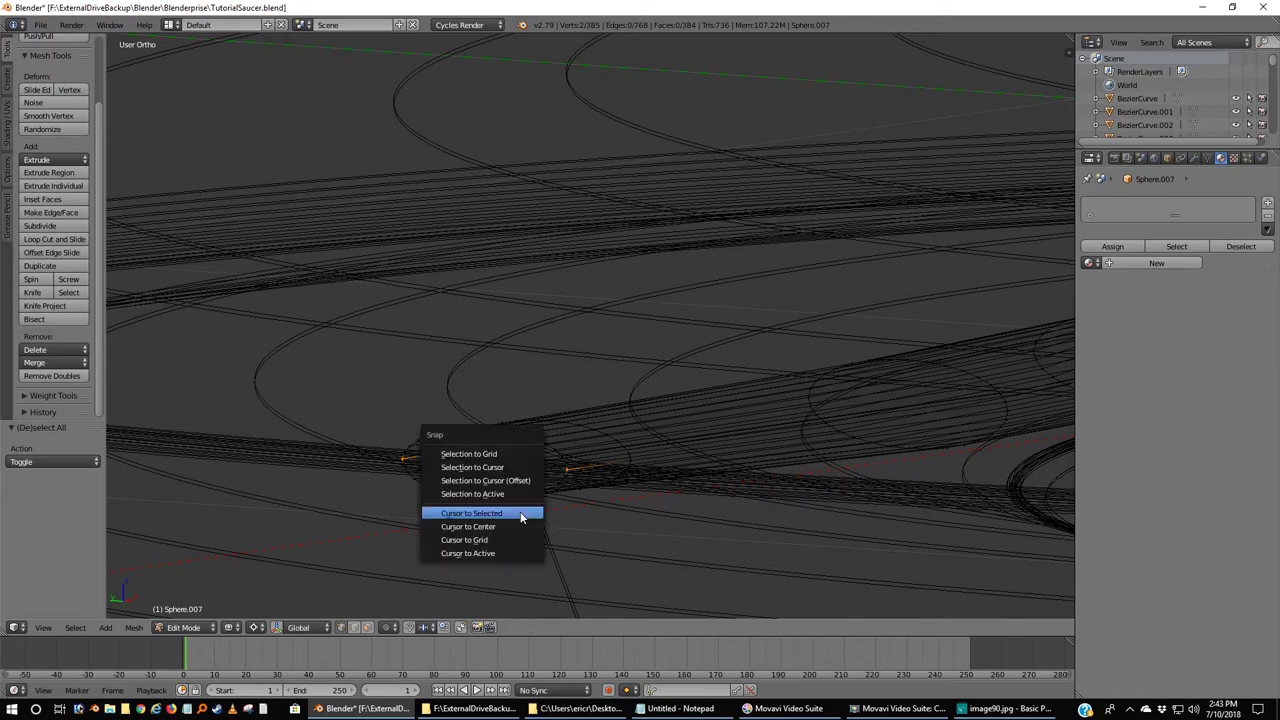
{"action": "left_click", "coordinate": [520, 512]}
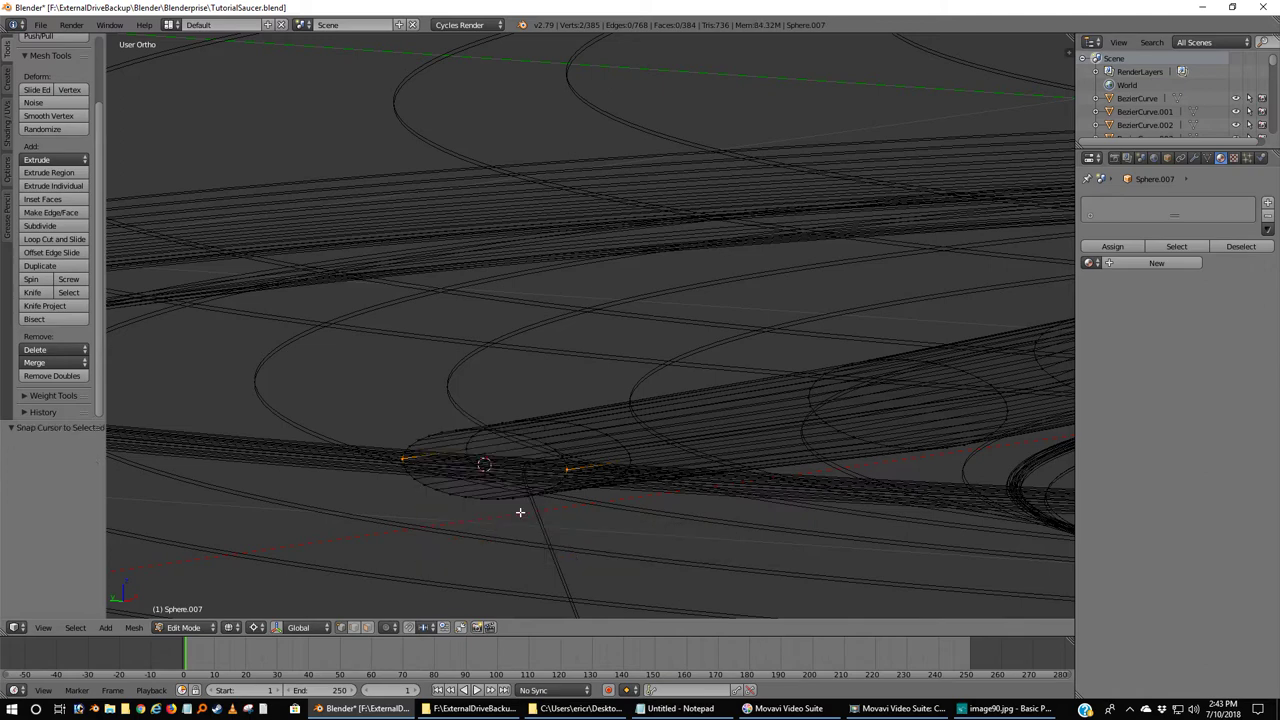
{"action": "key", "text": "KP_1"}
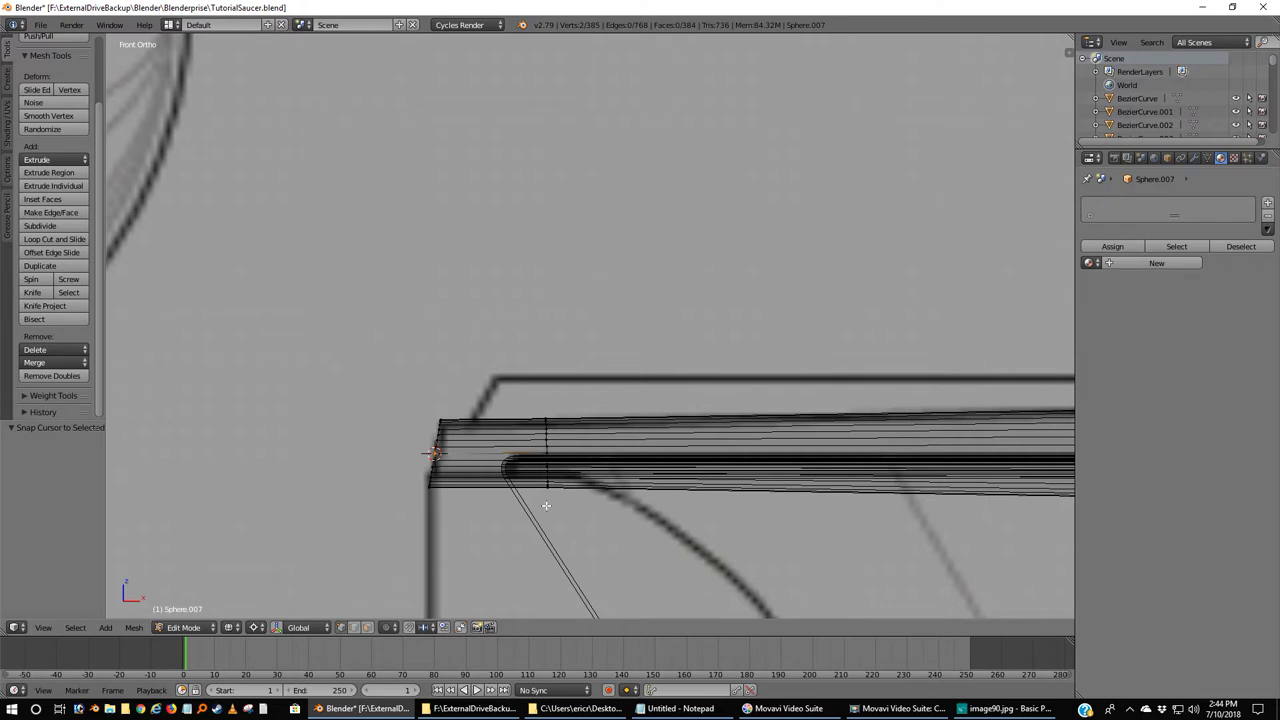
Clear the selection and select only the rearmost ring's lower vertices, below the two mid-height side vertices, checking them from the rear.
{"action": "key", "text": "x"}
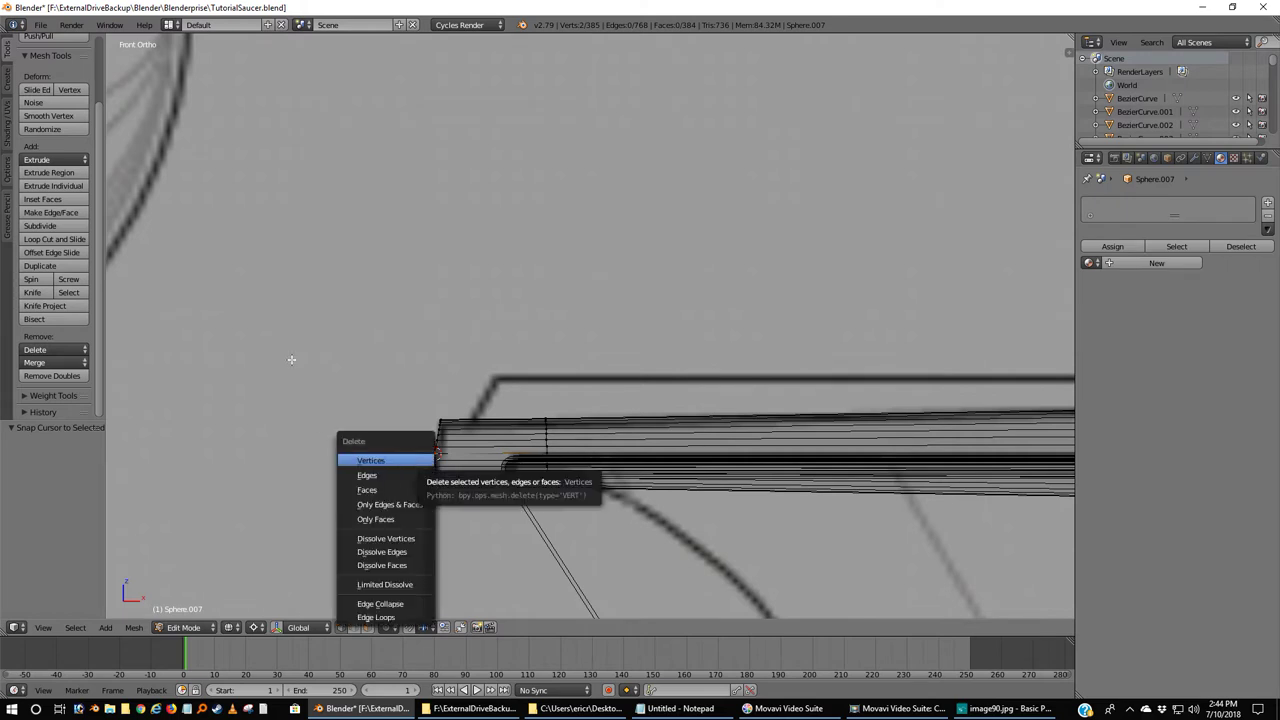
{"action": "key", "text": "z"}
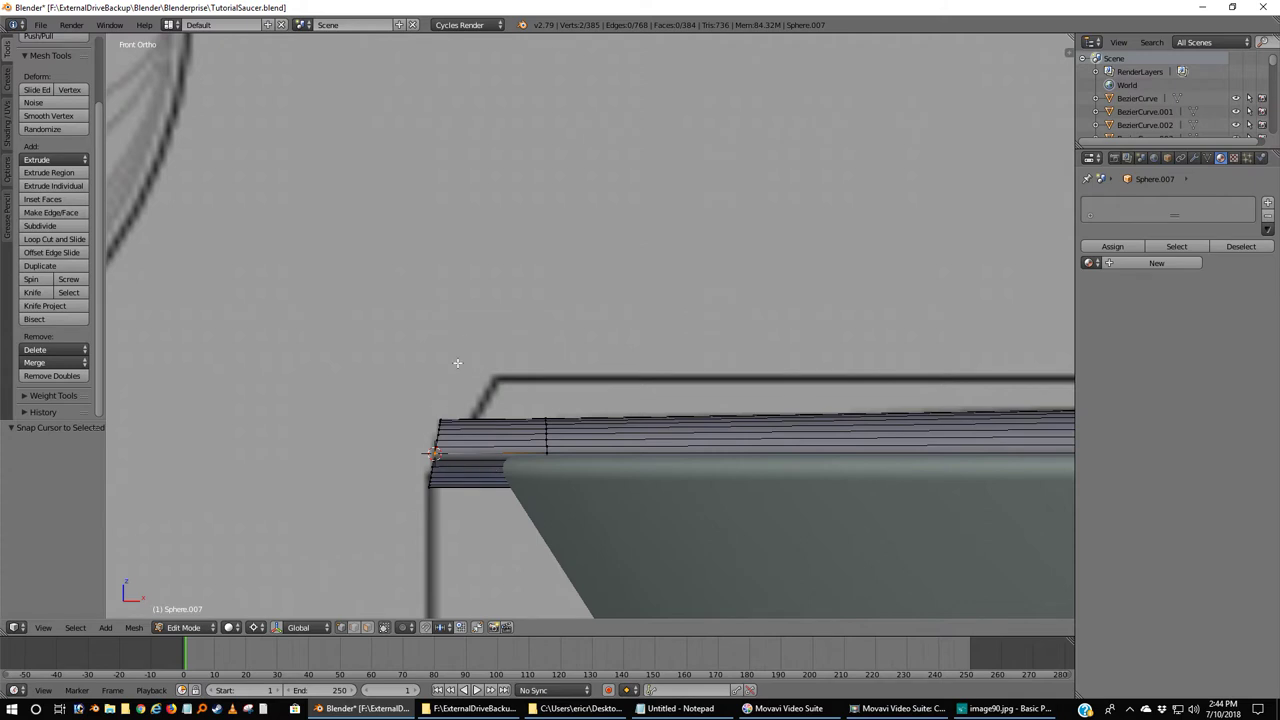
{"action": "key", "text": "a"}
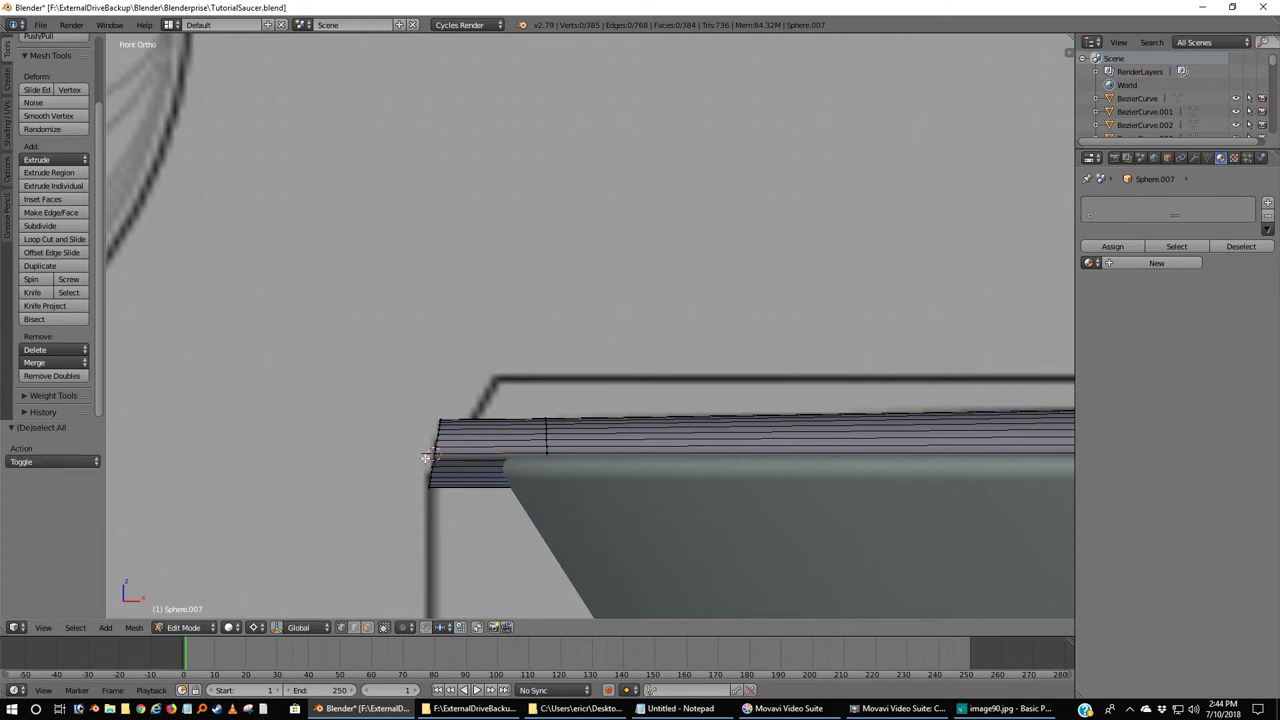
{"action": "key", "text": "z"}
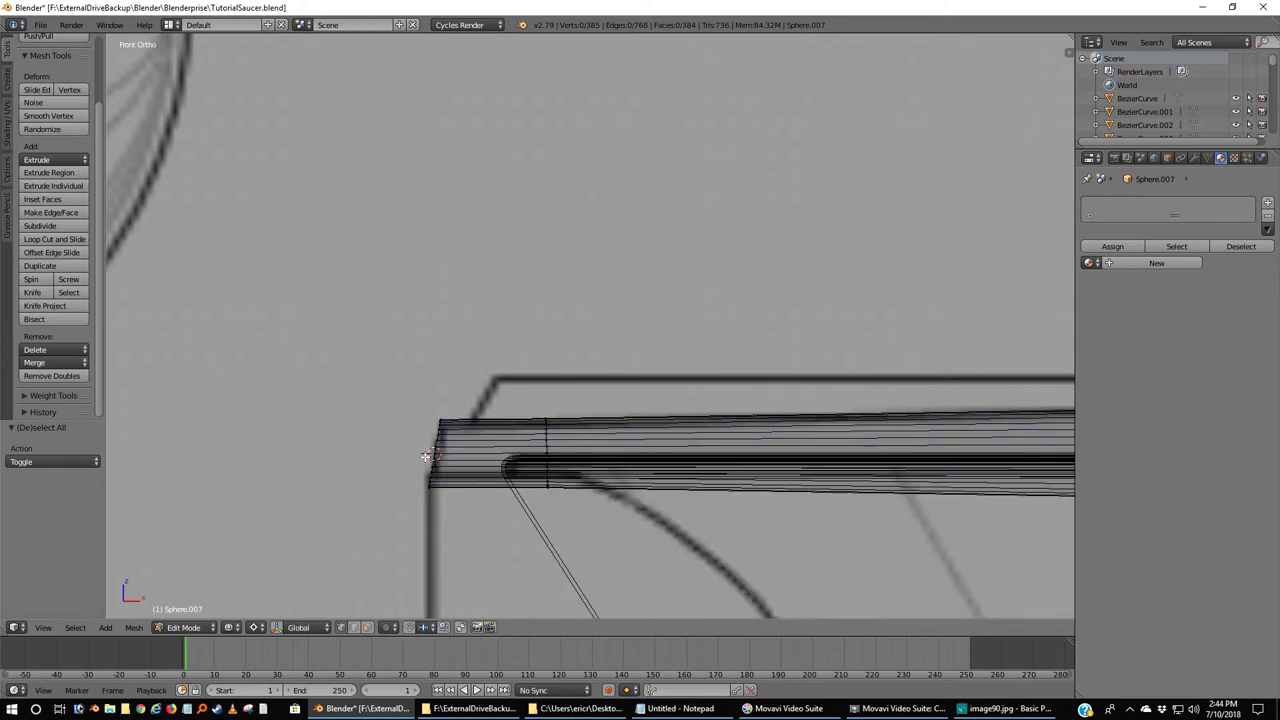
{"action": "key", "text": "b"}
{"action": "left_click_drag", "start_coordinate": [426, 456], "coordinate": [471, 523]}
{"action": "middle_click_drag", "start_coordinate": [387, 516], "coordinate": [509, 543]}
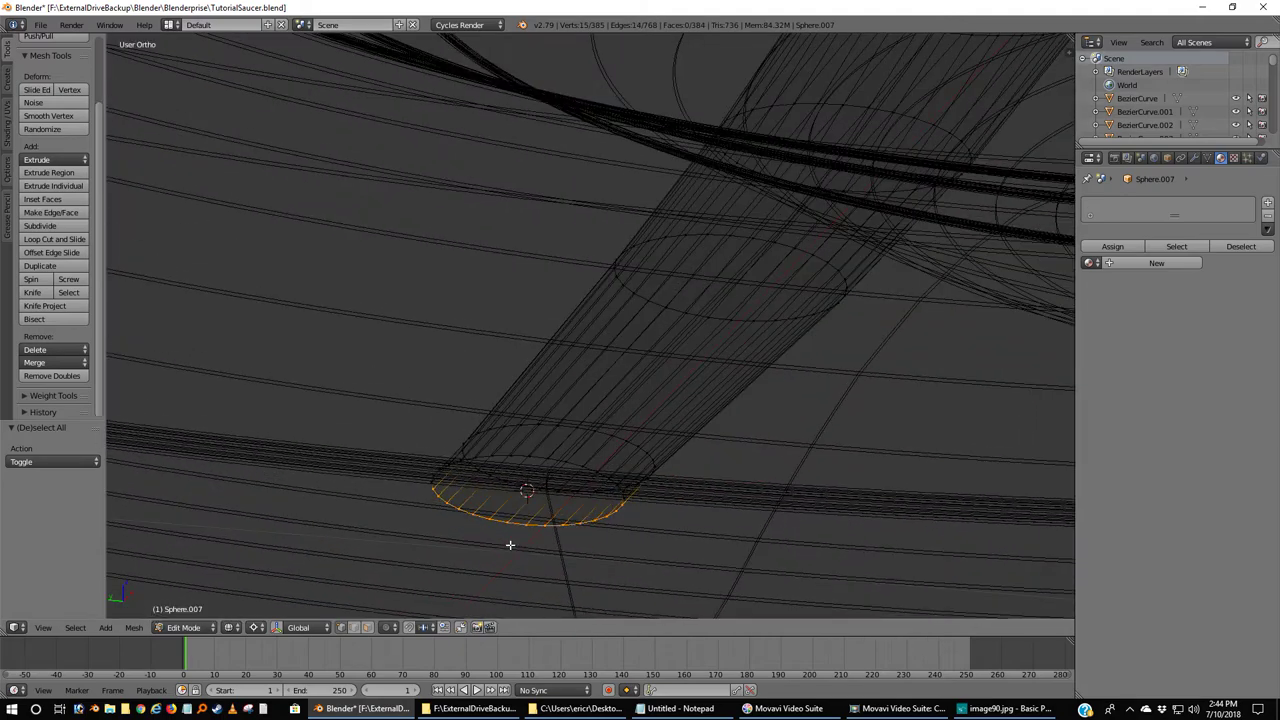
{"action": "mouse_move", "coordinate": [660, 474]}
{"action": "middle_mouse_down"}
{"action": "mouse_move", "coordinate": [623, 506]}
{"action": "mouse_move", "coordinate": [655, 463]}
{"action": "middle_mouse_up"}
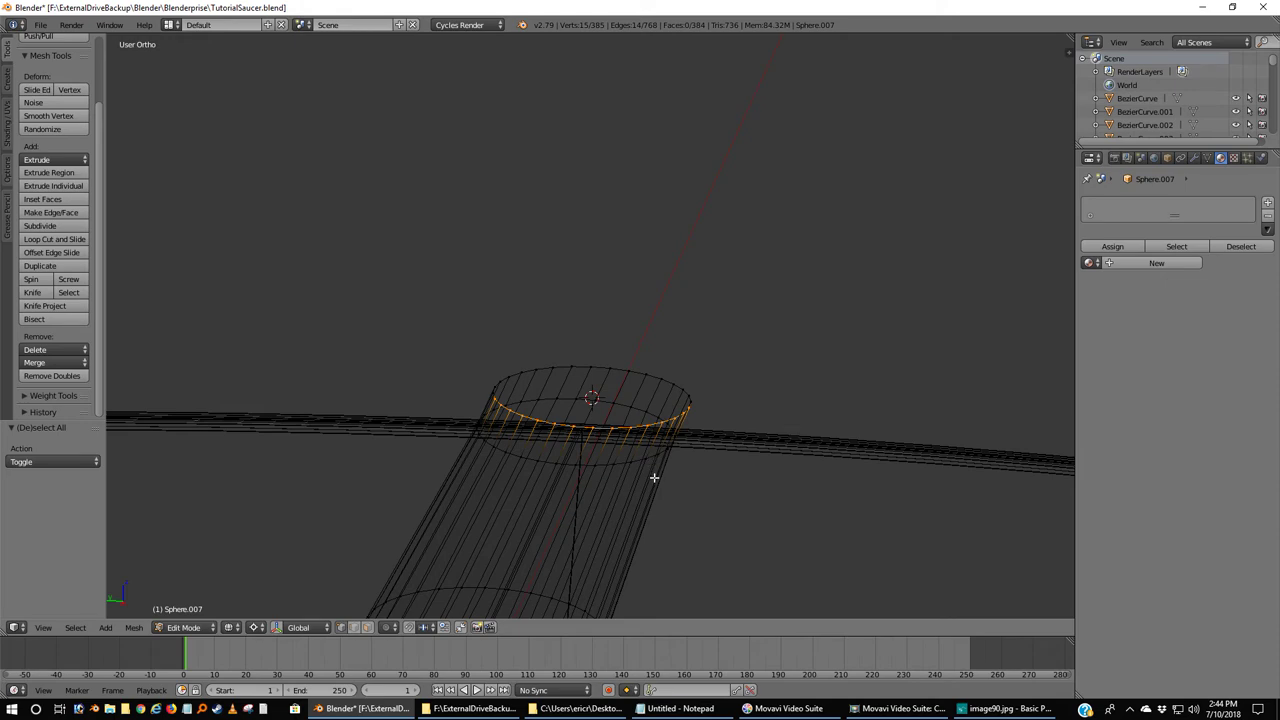
{"action": "key", "text": "ctrl+KP_3"}
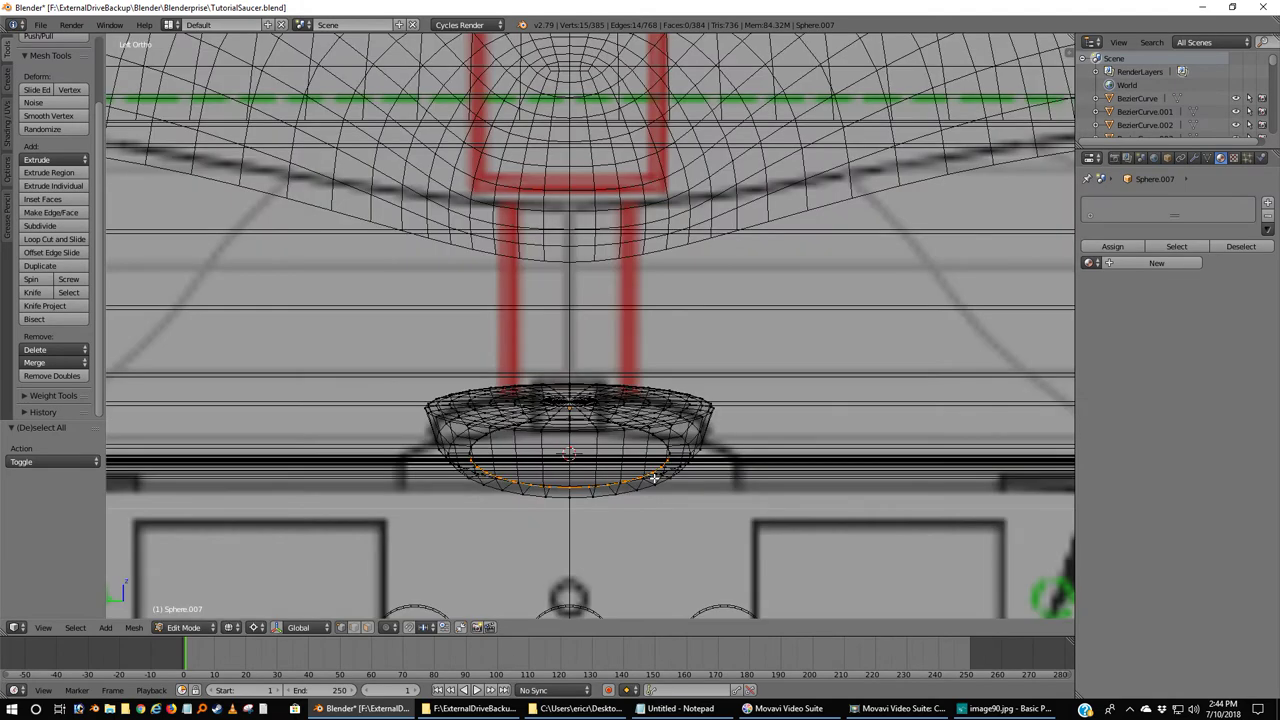
{"action": "key", "text": "z"}
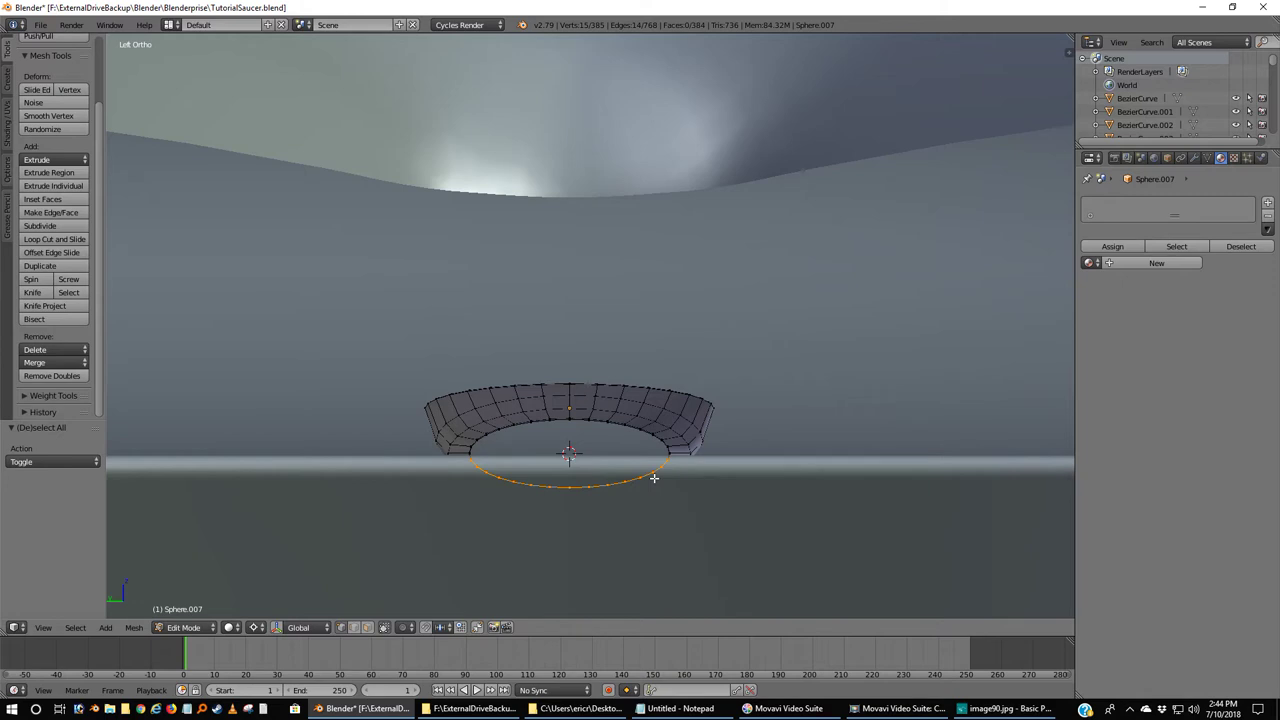
Add the matching lower vertices of the second ring from the rear to the selection in front wireframe view.
{"action": "key", "text": "KP_1"}
{"action": "scroll", "coordinate": [654, 478], "scroll_direction": "up", "scroll_amount": 5}
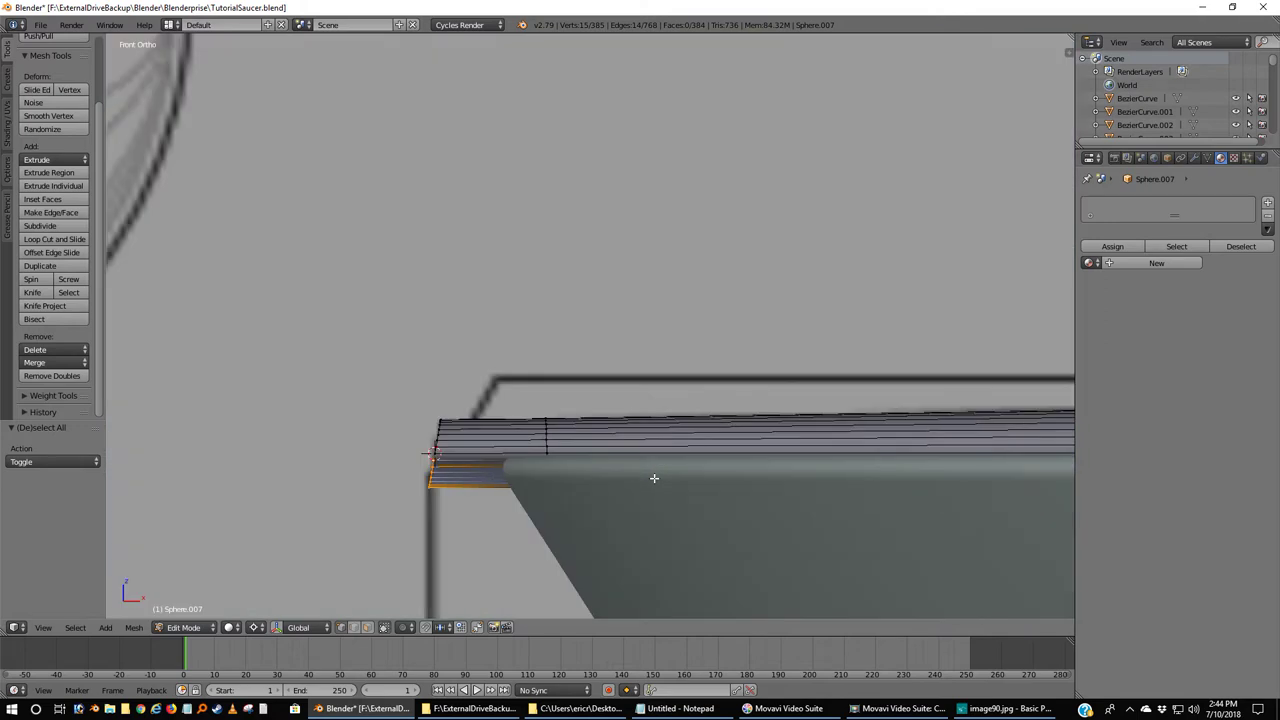
{"action": "key", "text": "z"}
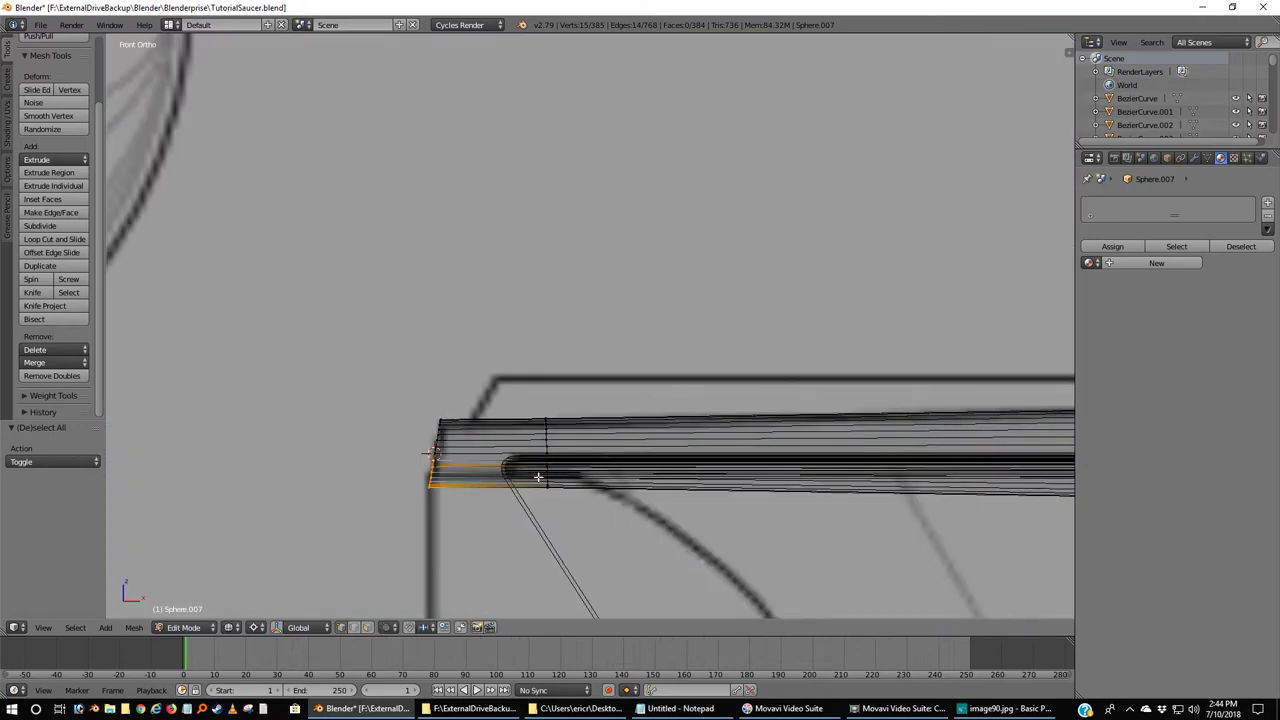
{"action": "scroll", "coordinate": [534, 497], "scroll_direction": "up", "scroll_amount": 1}
{"action": "scroll", "coordinate": [534, 497], "scroll_direction": "up", "scroll_amount": 3}
{"action": "middle_click_drag", "start_coordinate": [500, 547], "coordinate": [605, 471], "text": "shift"}
{"action": "scroll", "coordinate": [605, 471], "scroll_direction": "up", "scroll_amount": 2}
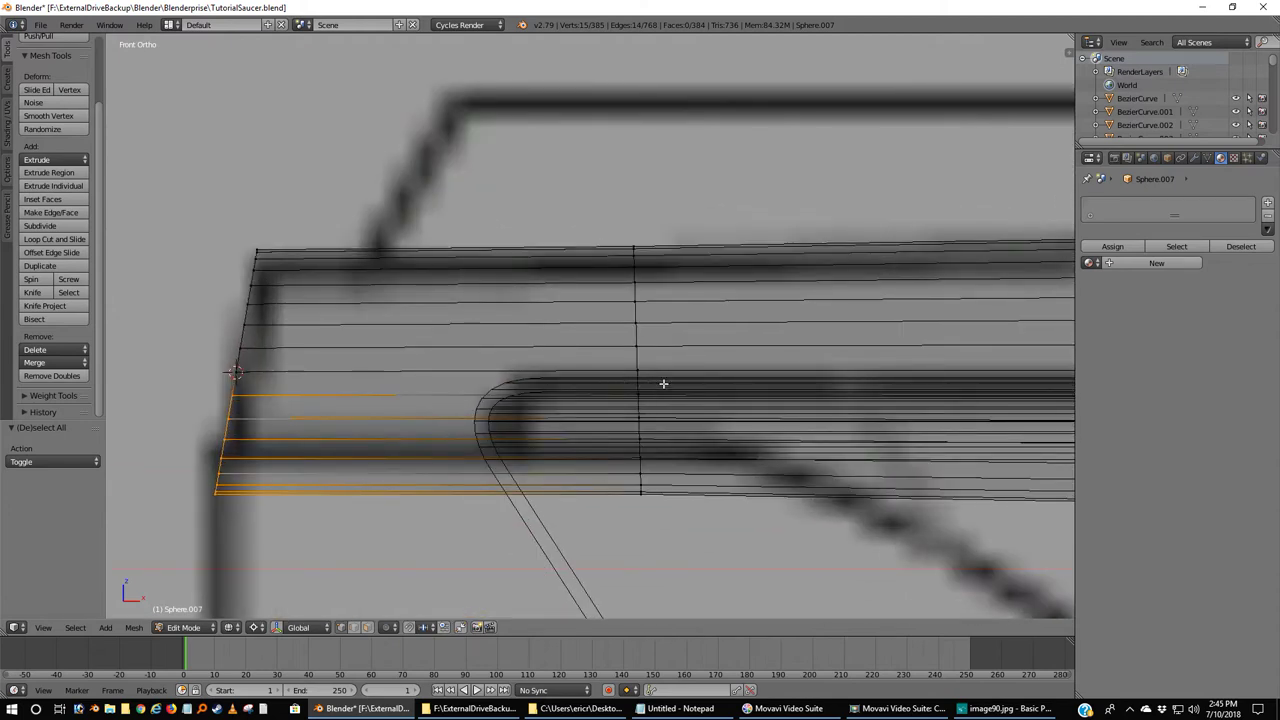
{"action": "key", "text": "b"}
{"action": "left_click_drag", "start_coordinate": [660, 383], "coordinate": [616, 577]}
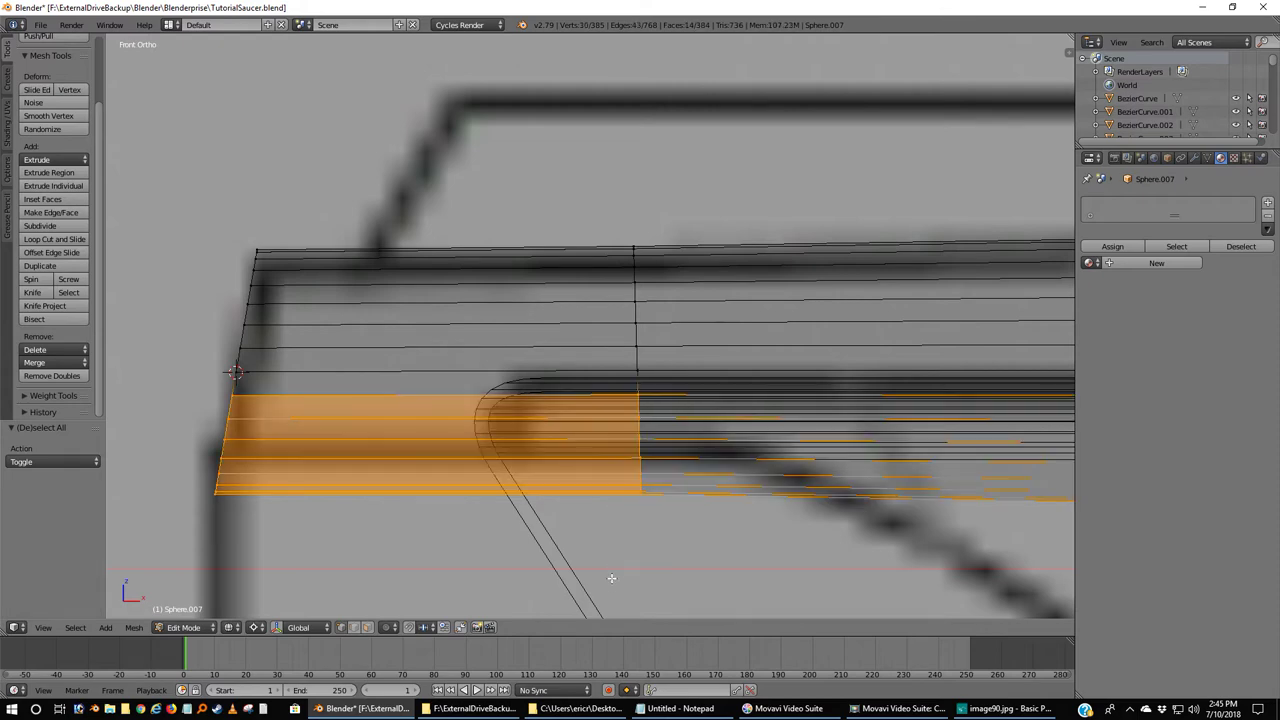
{"action": "scroll", "coordinate": [606, 583], "scroll_direction": "down", "scroll_amount": 2}
{"action": "middle_click_drag", "start_coordinate": [606, 583], "coordinate": [600, 477]}
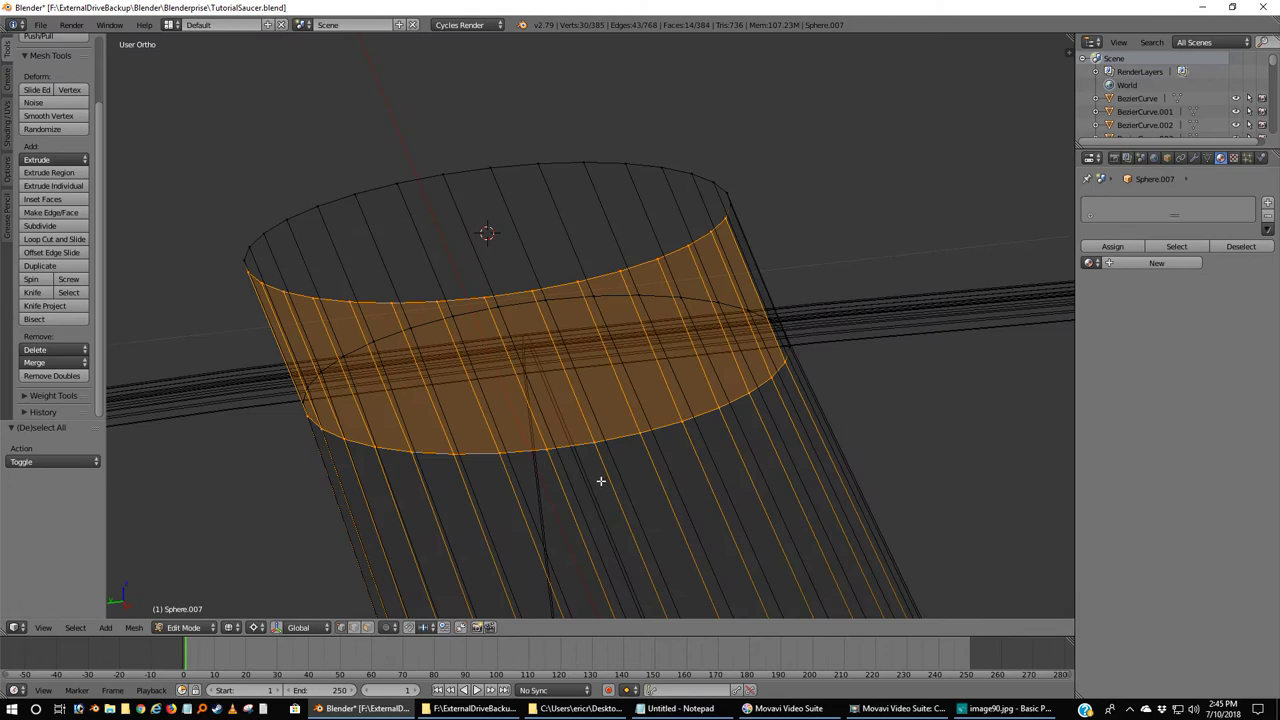
{"action": "key", "text": "KP_1"}
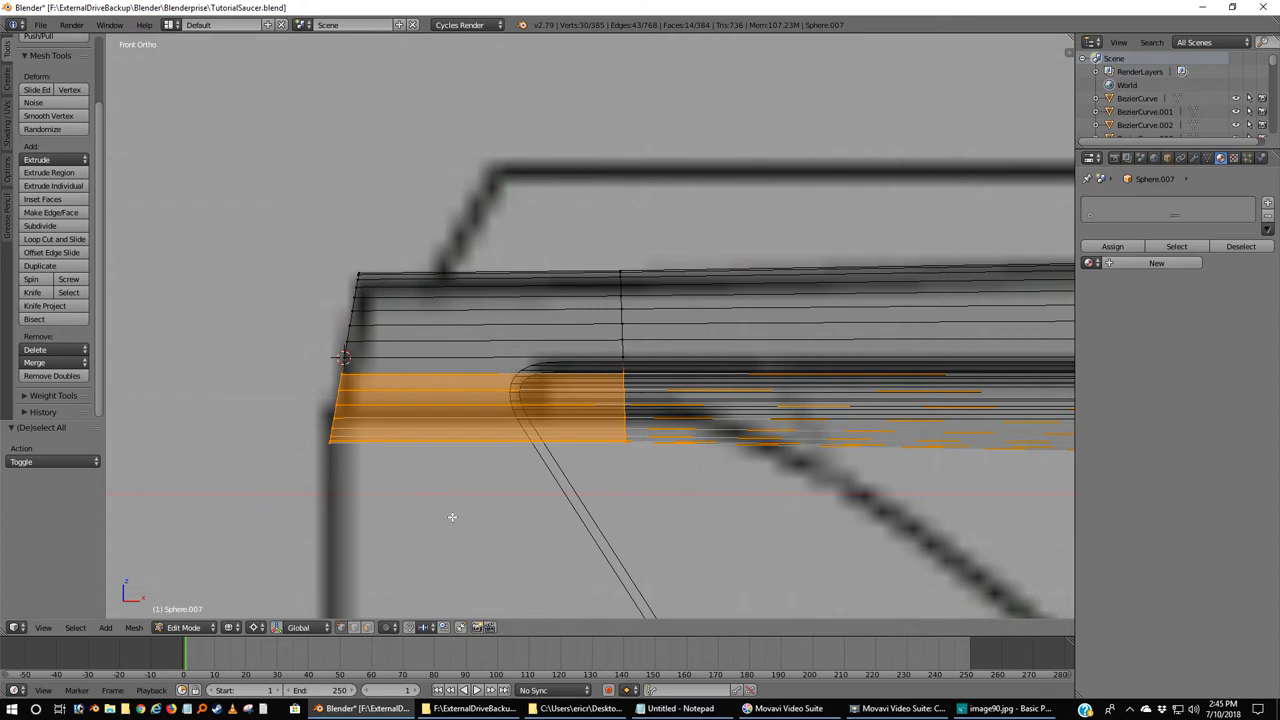
Scale the selected lower vertices to 0 along Z about the 3D cursor, then inspect the flattened underside from the rear in solid shading.
{"action": "scroll", "coordinate": [877, 566], "scroll_direction": "down", "scroll_amount": 6}
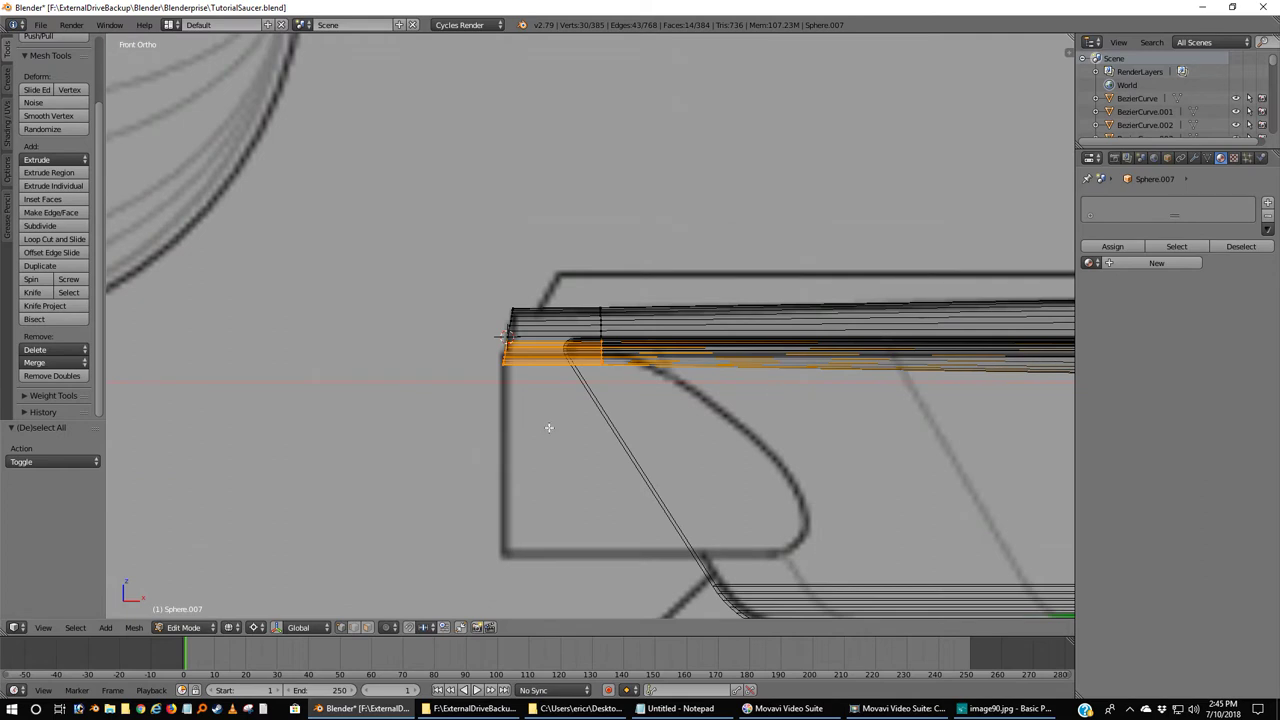
{"action": "scroll", "coordinate": [548, 428], "scroll_direction": "up", "scroll_amount": 5}
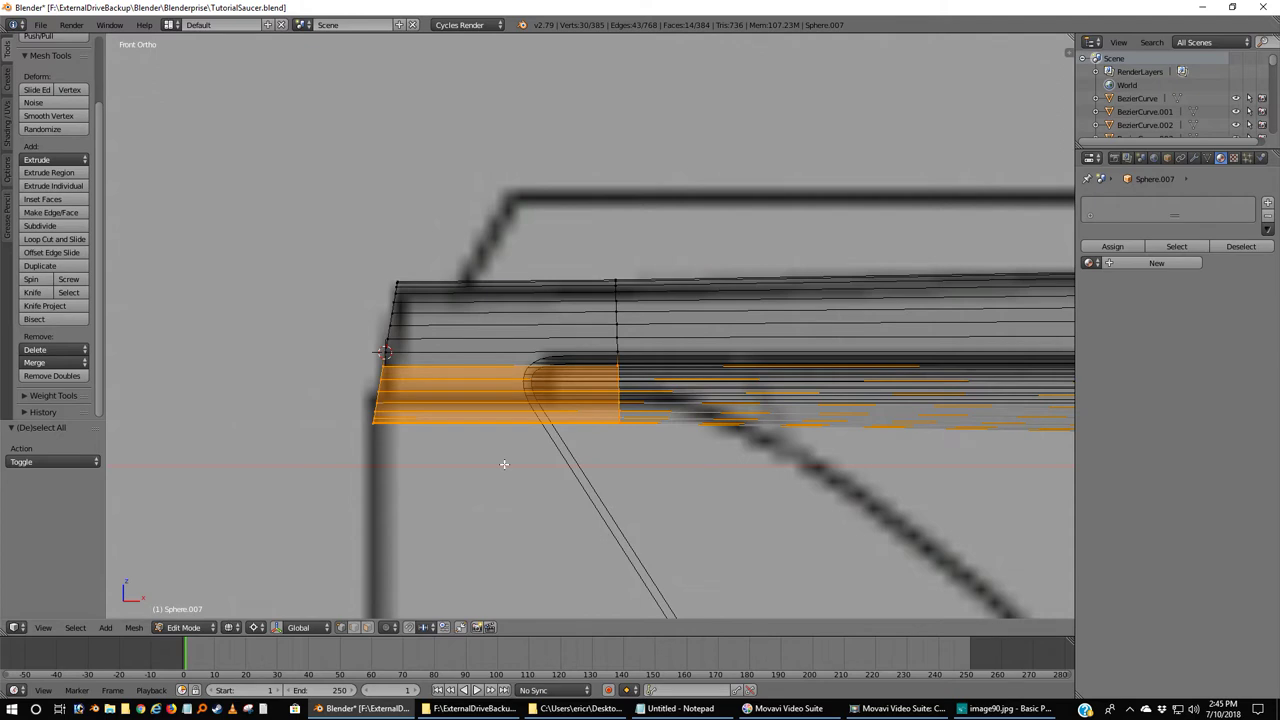
{"action": "key", "text": "s"}
{"action": "type", "text": "z"}
{"action": "type", "text": "0"}
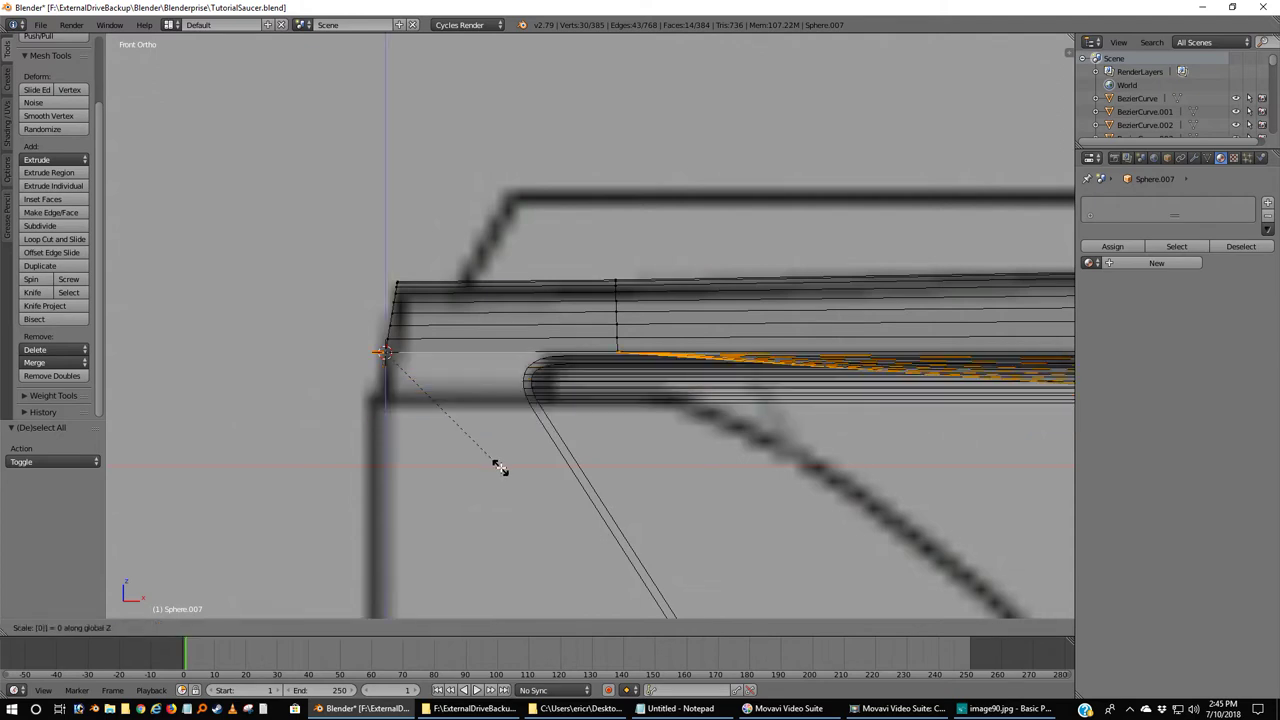
{"action": "key", "text": "Return"}
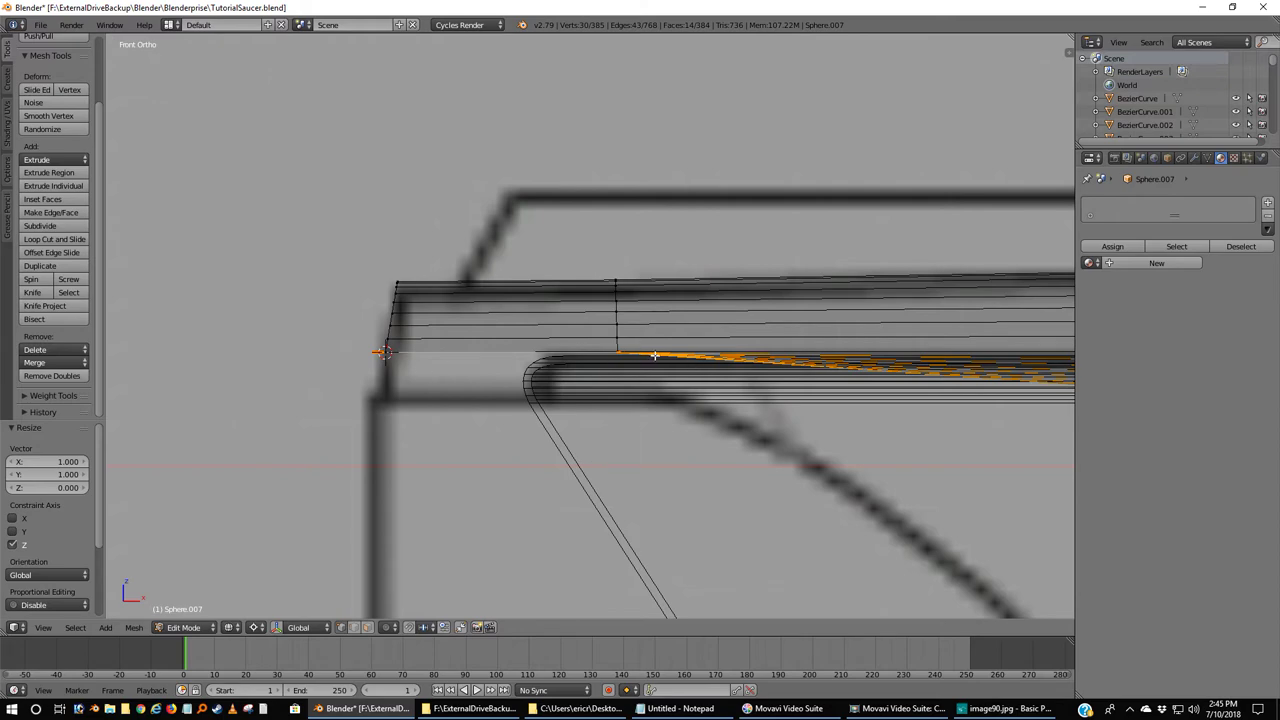
{"action": "middle_click_drag", "start_coordinate": [410, 396], "coordinate": [497, 394]}
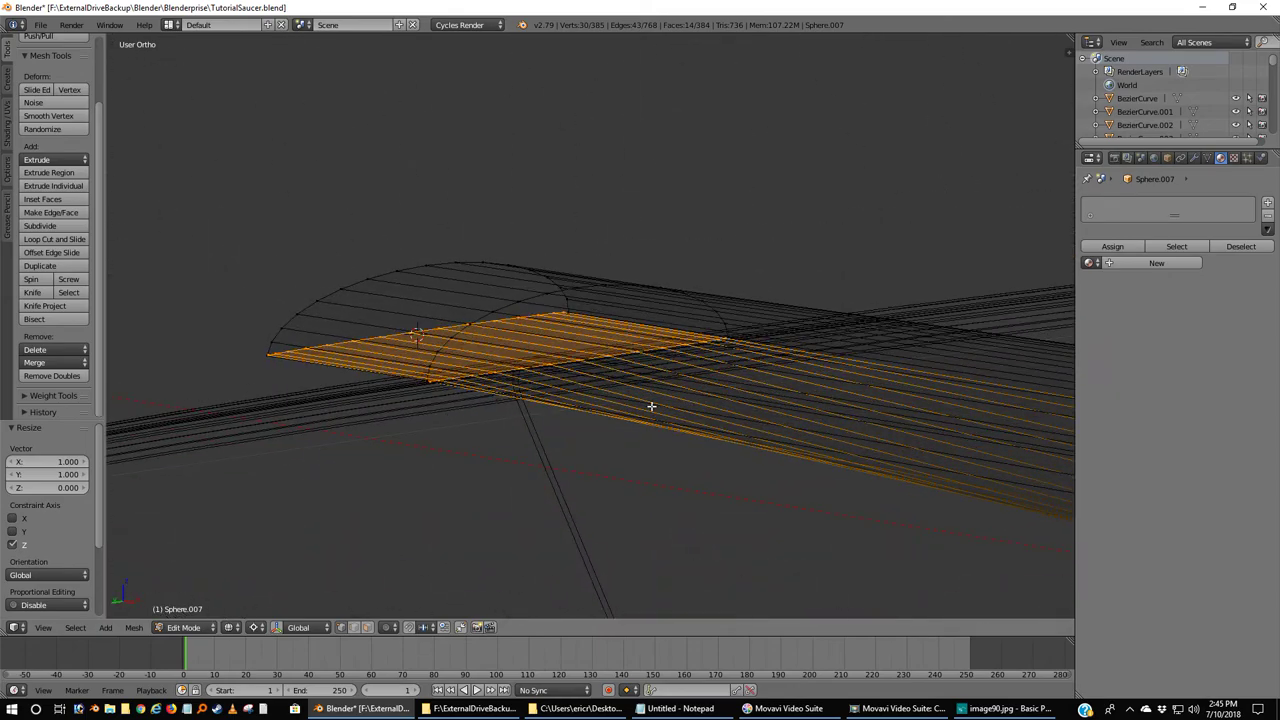
{"action": "middle_click_drag", "start_coordinate": [651, 406], "coordinate": [603, 406]}
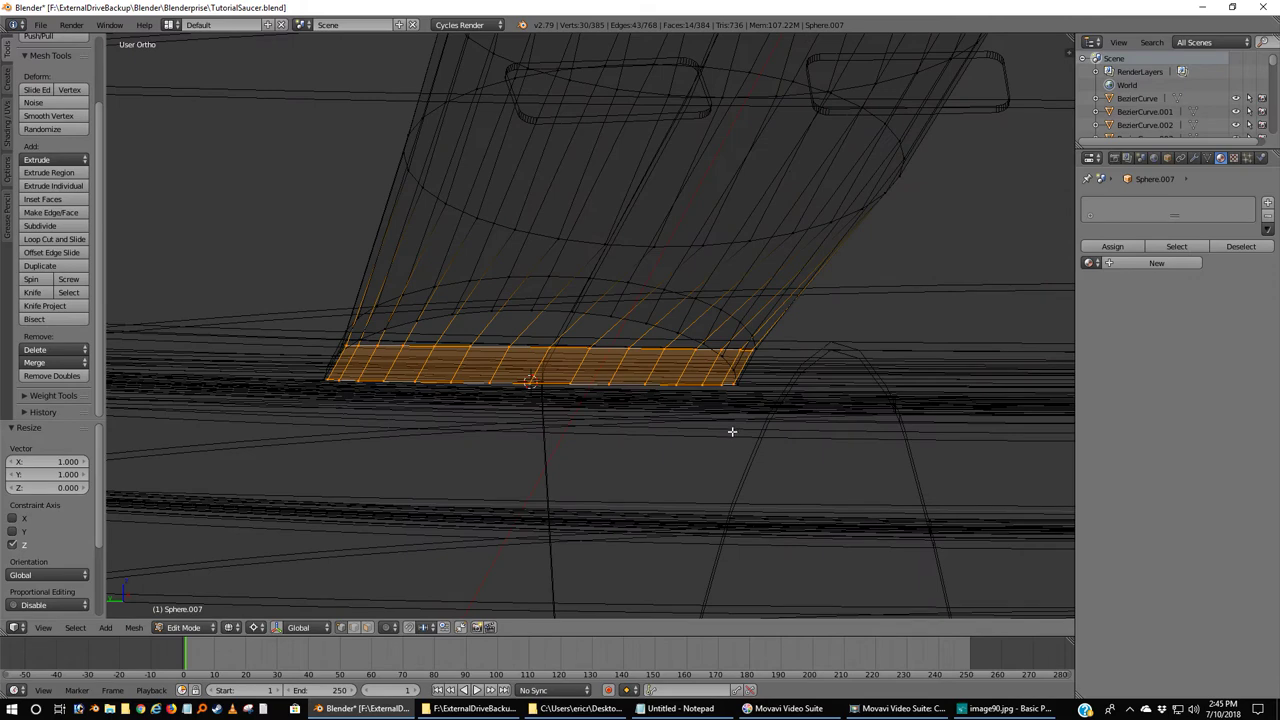
{"action": "key", "text": "ctrl+KP_3"}
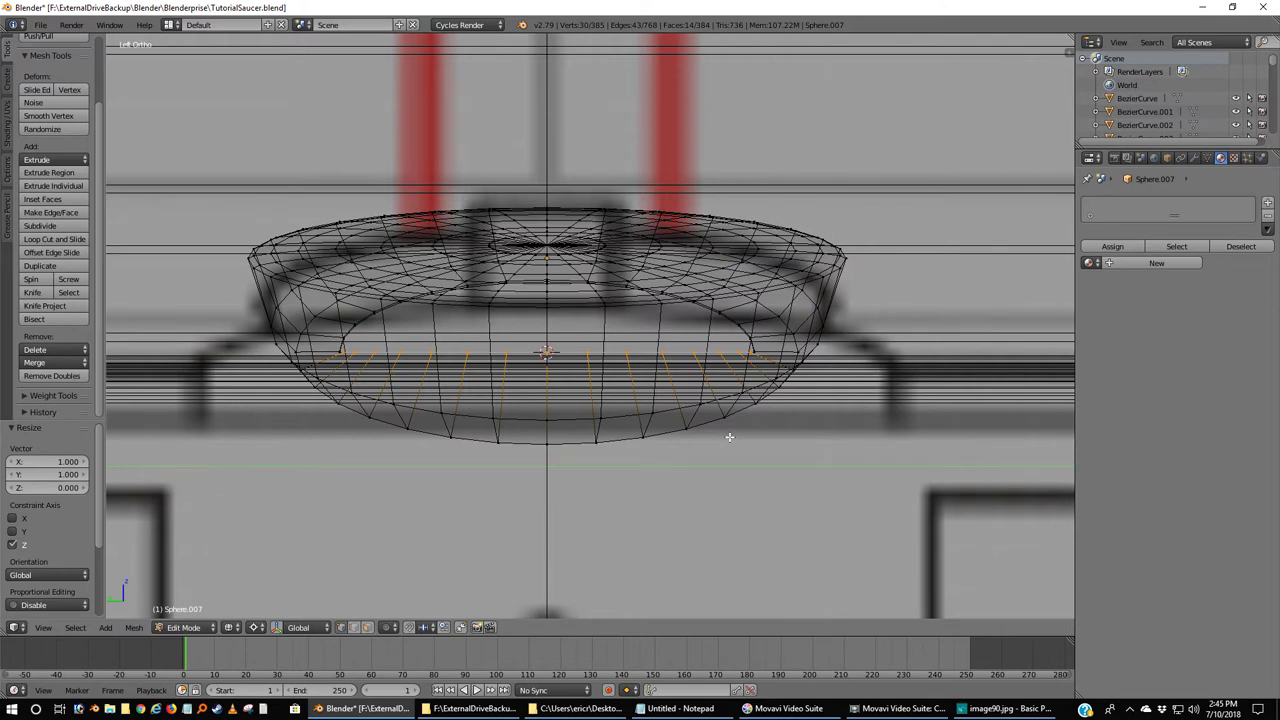
{"action": "key", "text": "z"}
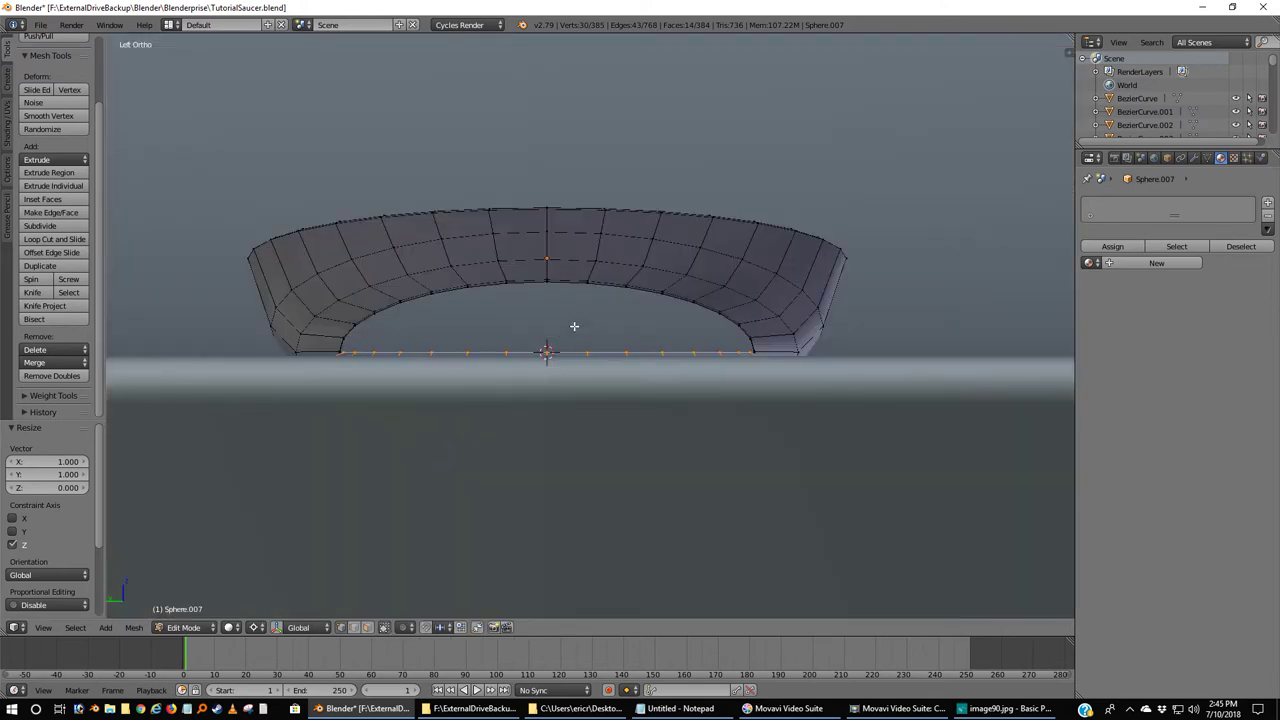
Lower the flattened underside vertices of the fairing's two rearmost rings by about 0.004 along Z.
{"action": "key", "text": "g"}
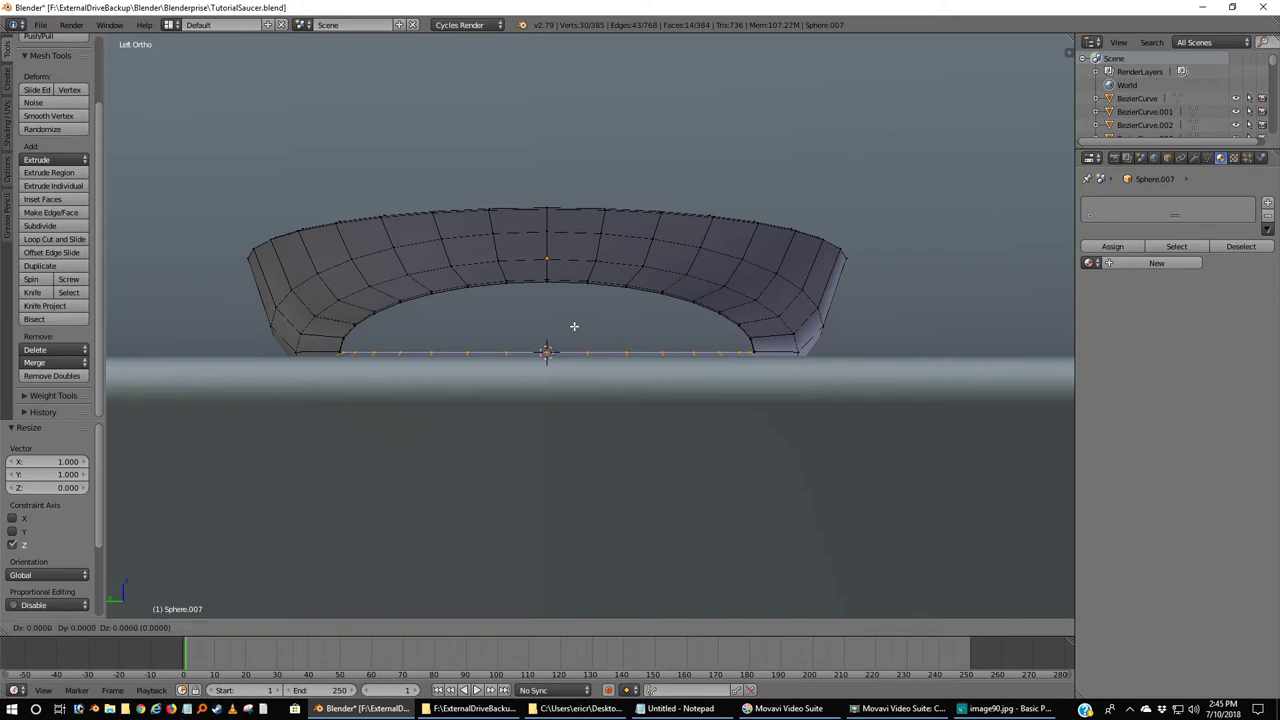
{"action": "key", "text": "z"}
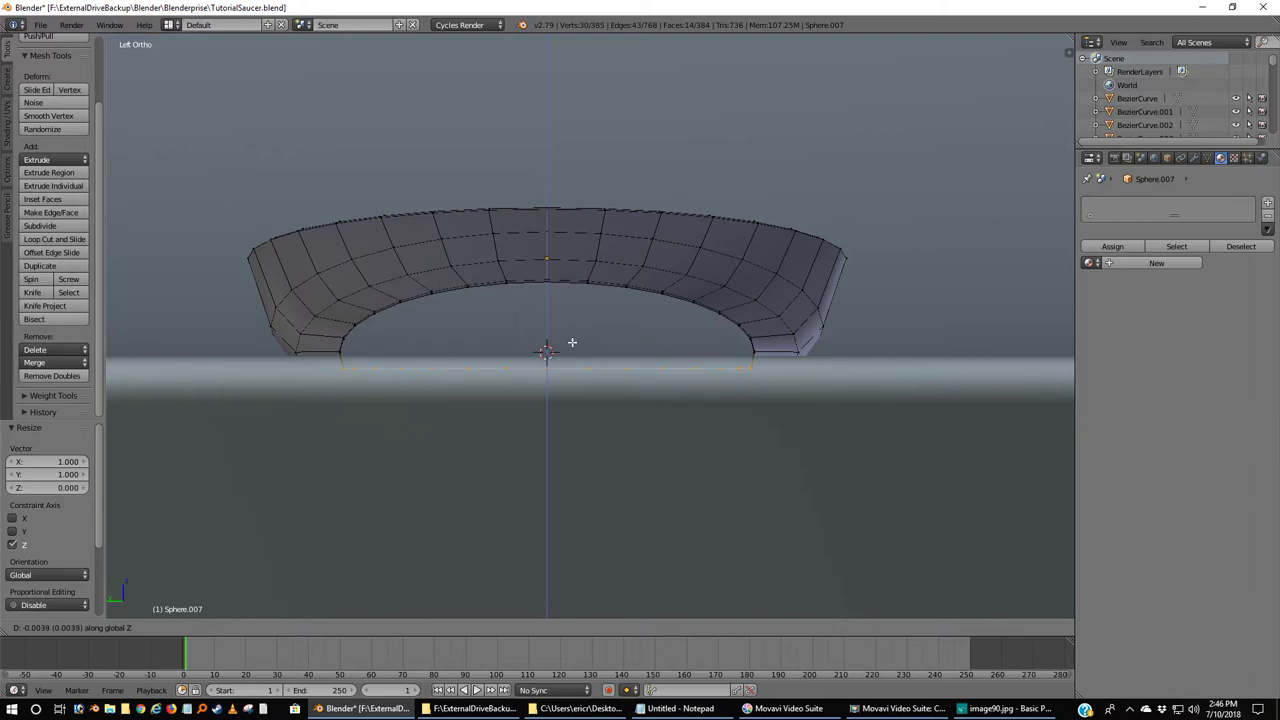
{"action": "left_click", "coordinate": [573, 342]}
{"action": "key", "text": "z"}
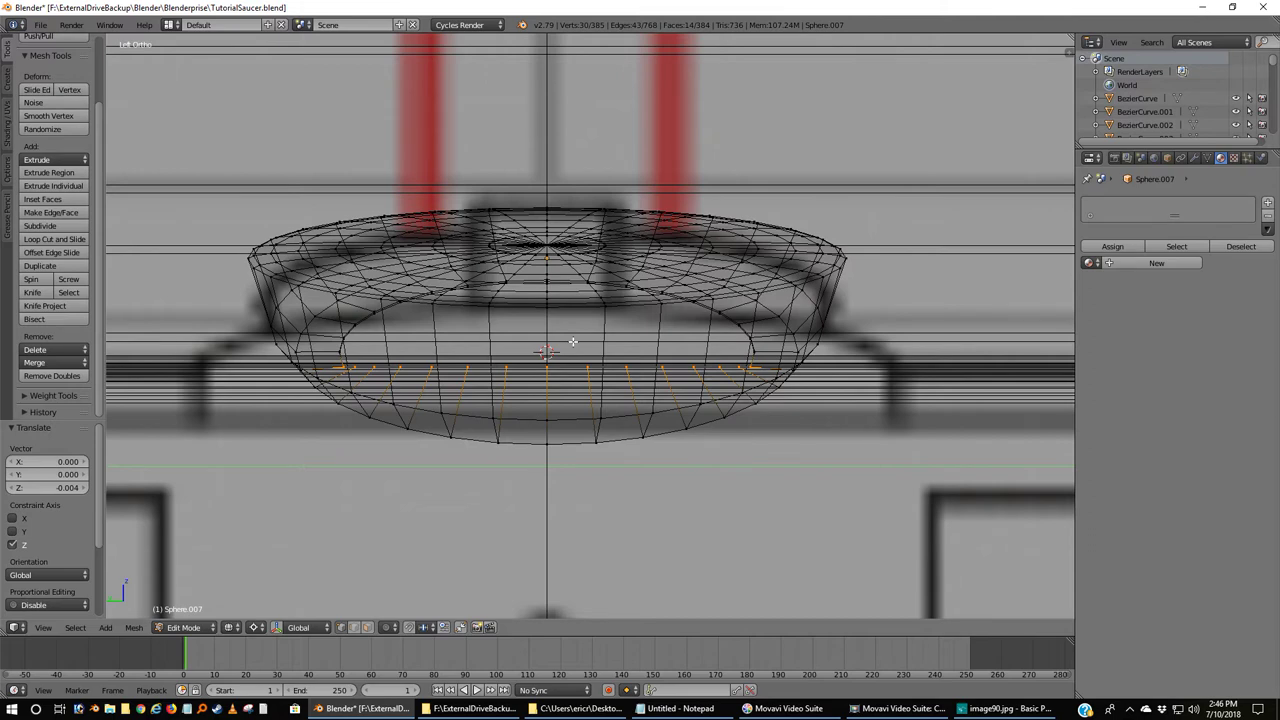
In front wireframe view, lower the same underside vertices another 0.002 or so along Z towards the blueprint's lower line.
{"action": "key", "text": "KP_1"}
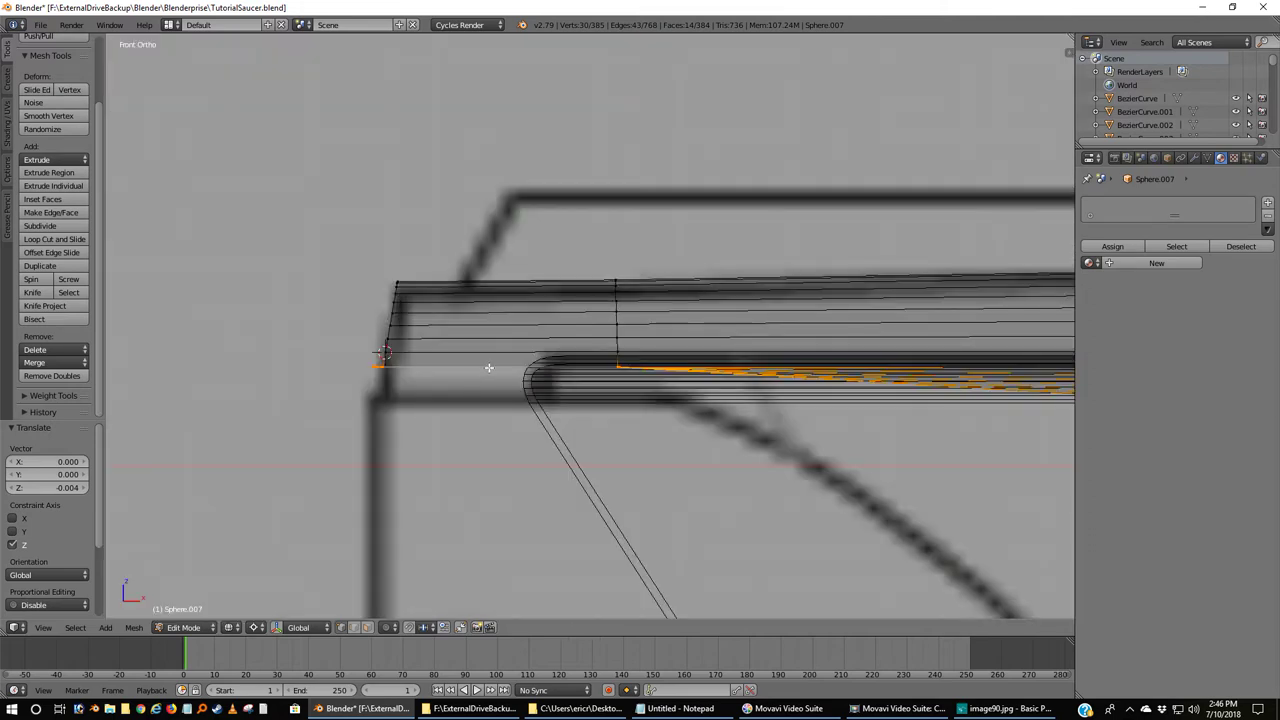
{"action": "key", "text": "g"}
{"action": "key", "text": "z"}
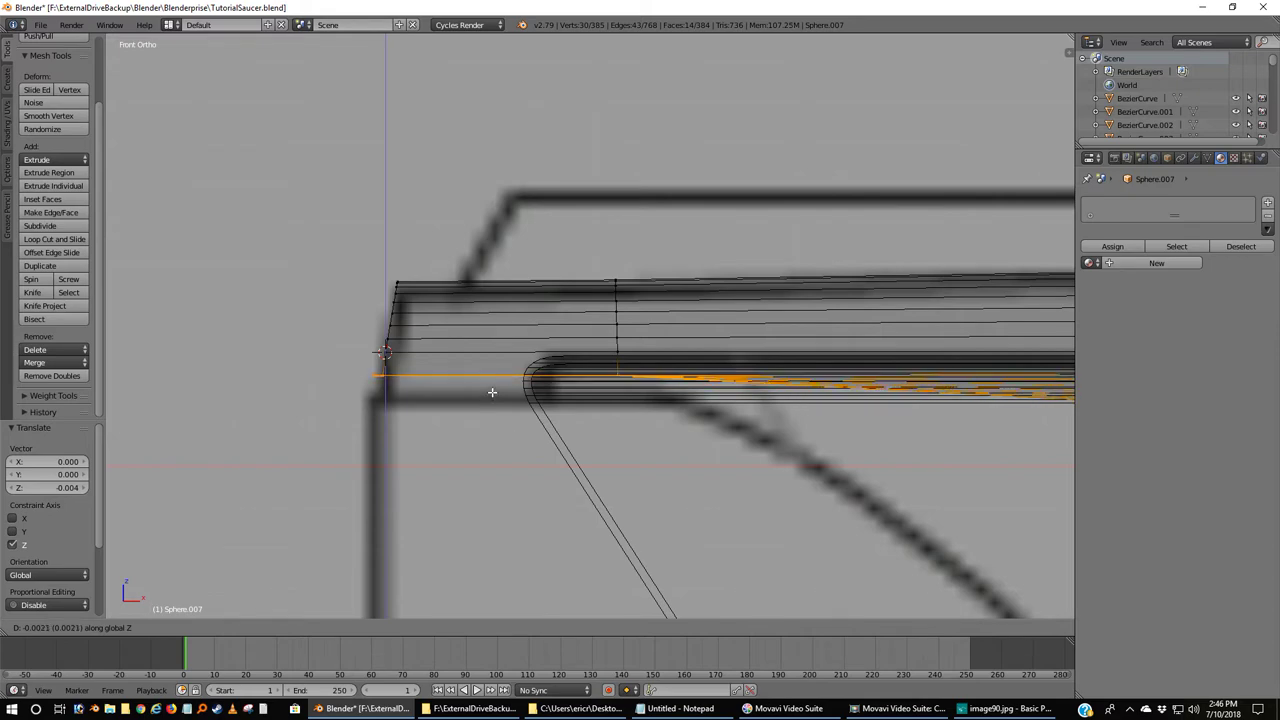
{"action": "left_click", "coordinate": [493, 394]}
{"action": "middle_click_drag", "start_coordinate": [471, 423], "coordinate": [490, 444]}
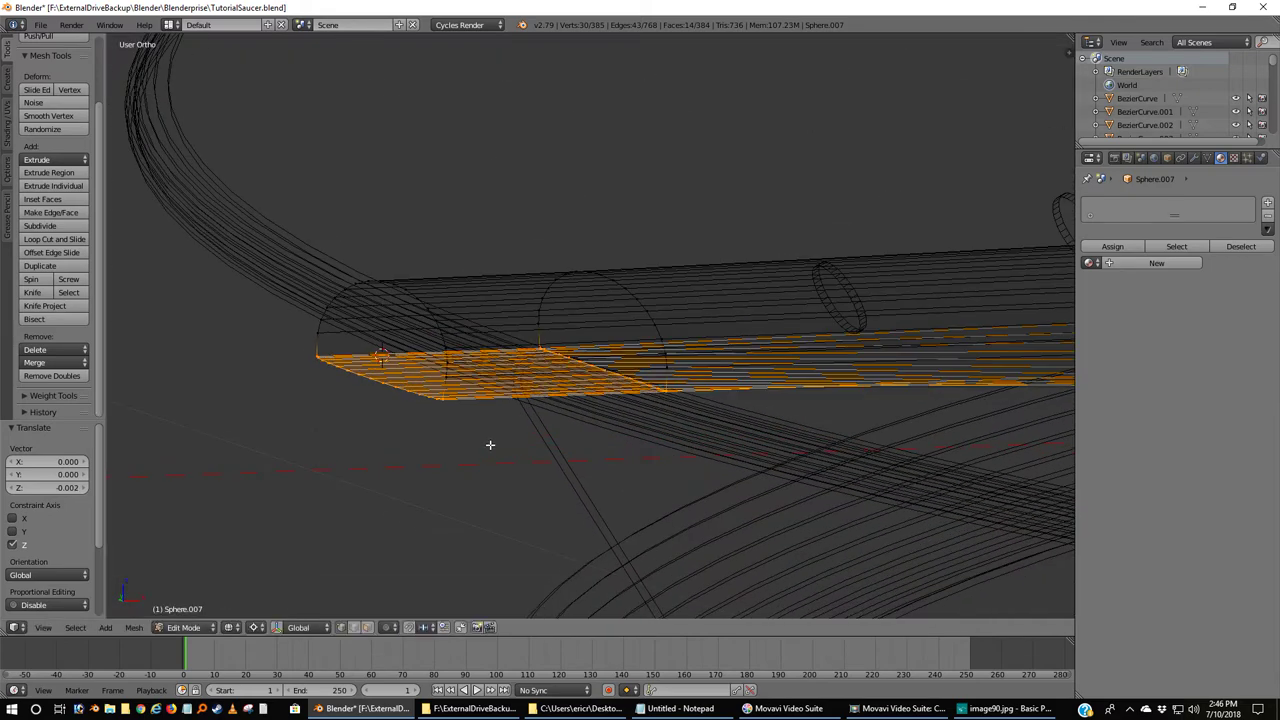
{"action": "key", "text": "KP_1"}
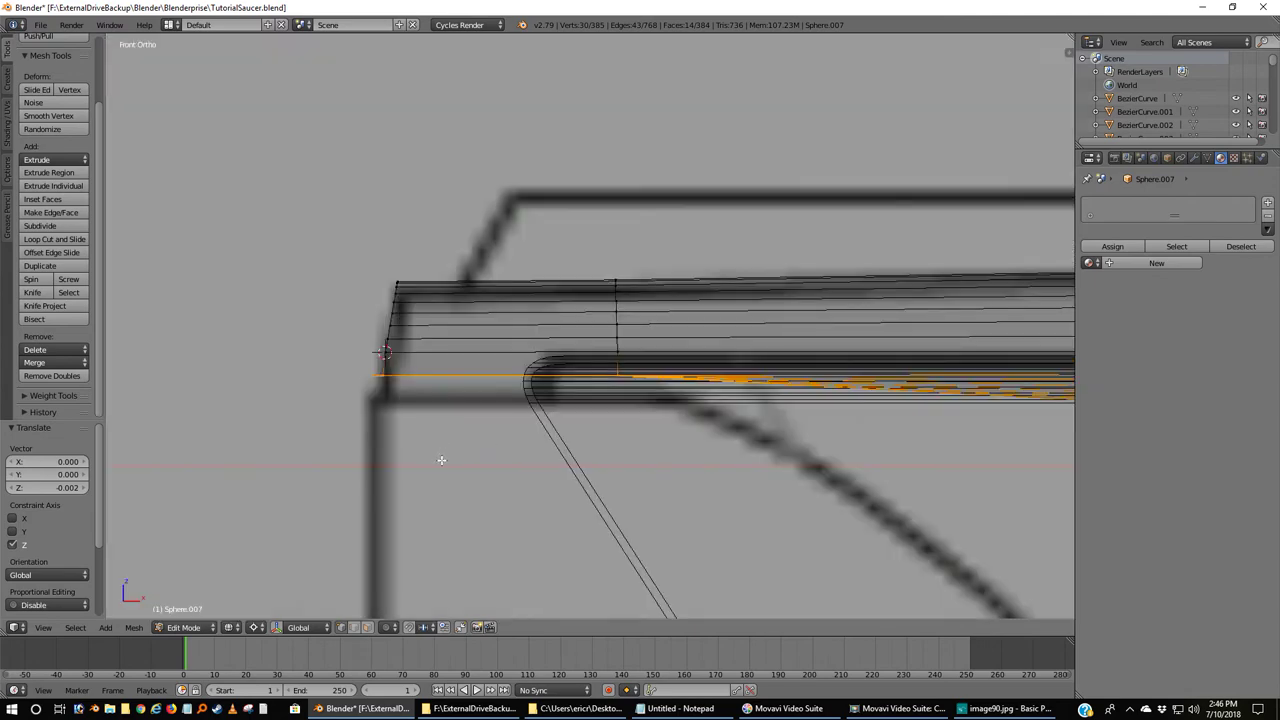
Check the image90.jpg photo, then try to straighten the rear lower edge in top view by scaling the selection to 0 along X.
{"action": "scroll", "coordinate": [441, 455], "scroll_direction": "down", "scroll_amount": 2}
{"action": "scroll", "coordinate": [441, 460], "scroll_direction": "up", "scroll_amount": 6}
{"action": "key", "text": "KP_7"}
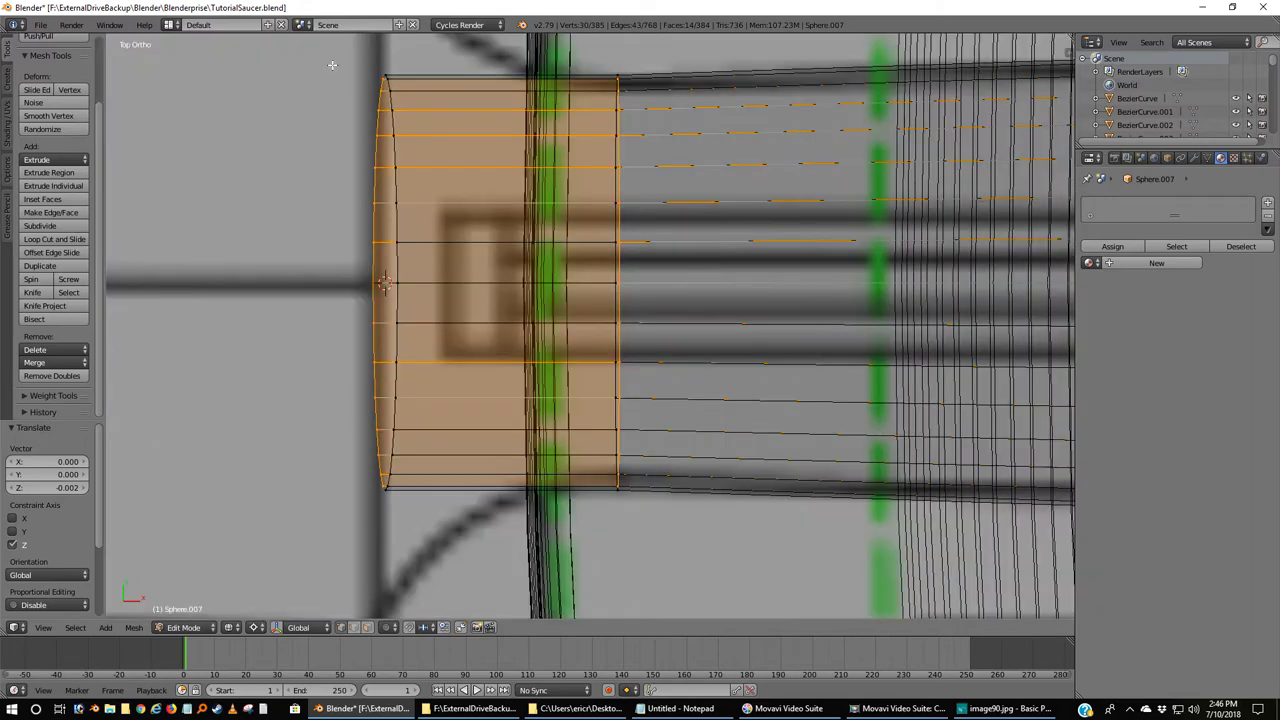
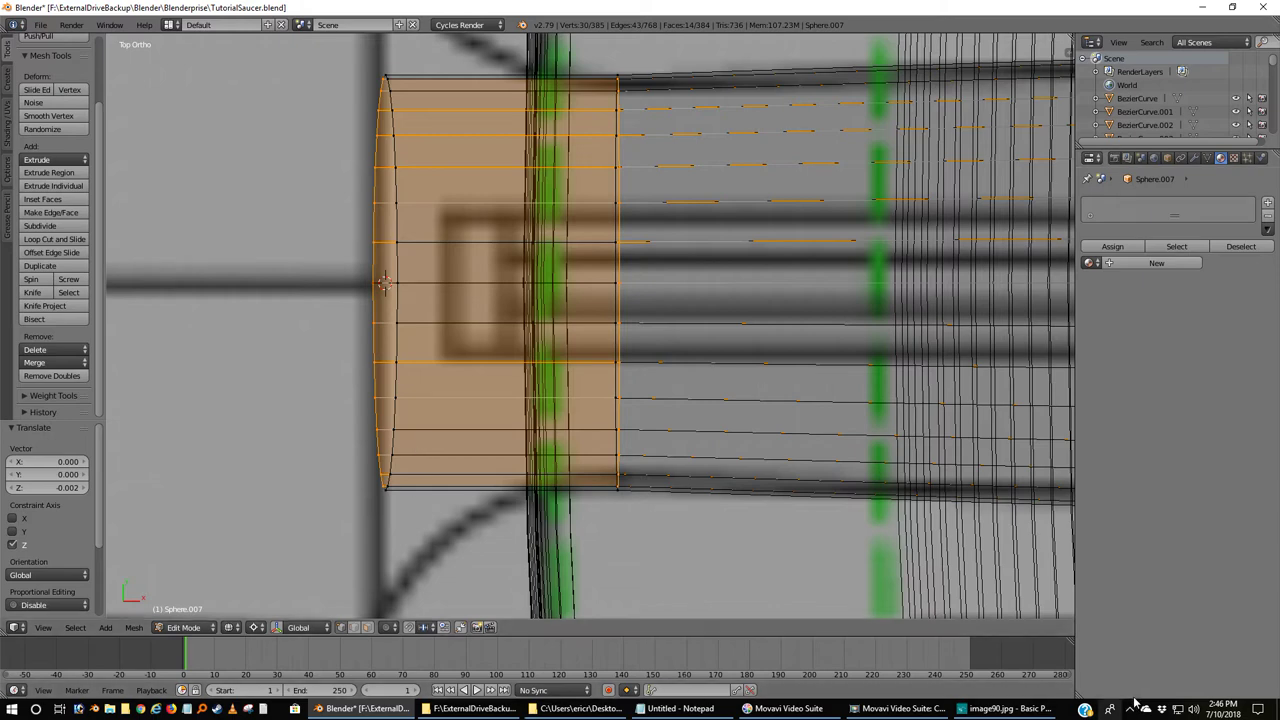
{"action": "left_click", "coordinate": [1005, 710]}
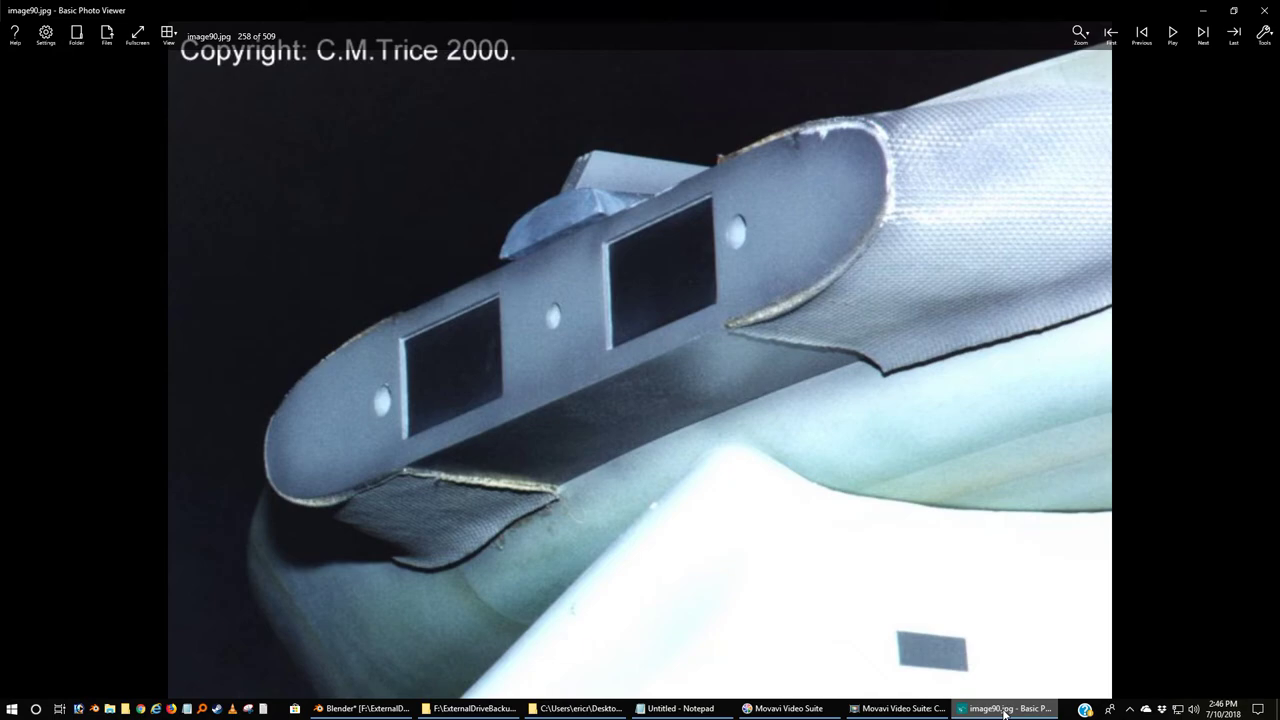
{"action": "left_click", "coordinate": [1005, 710]}
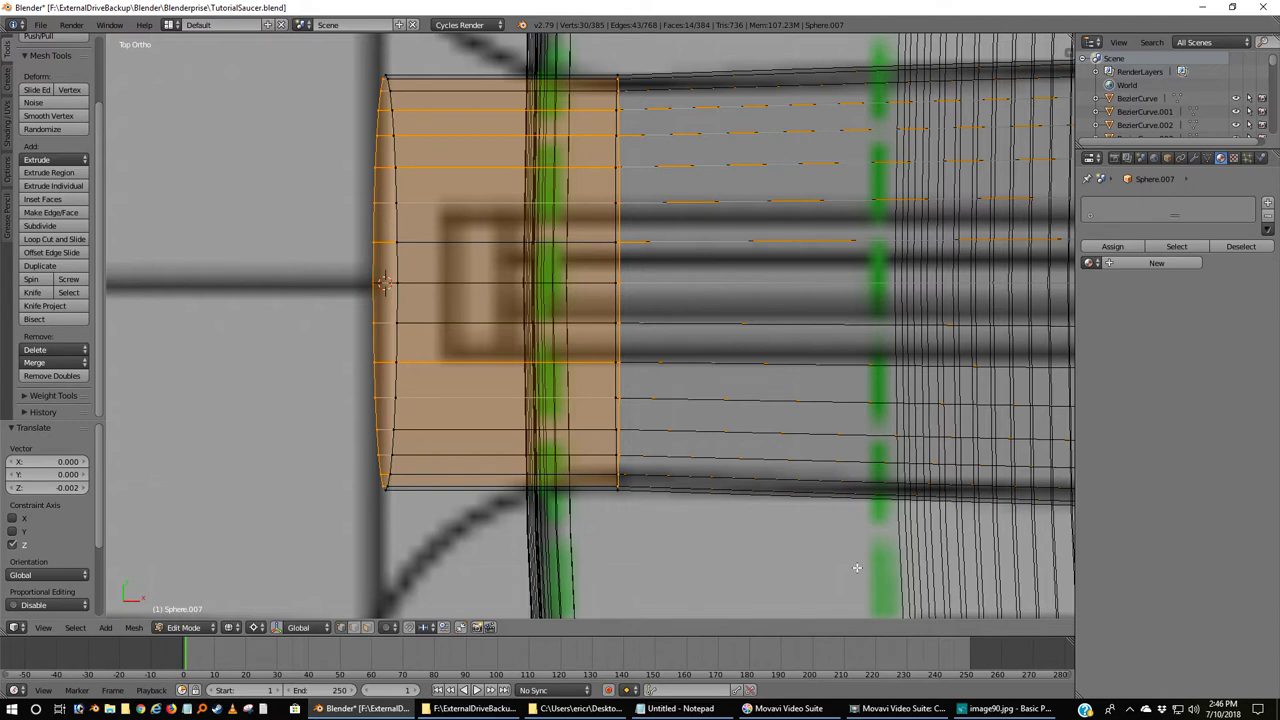
{"action": "key", "text": "s"}
{"action": "key", "text": "x"}
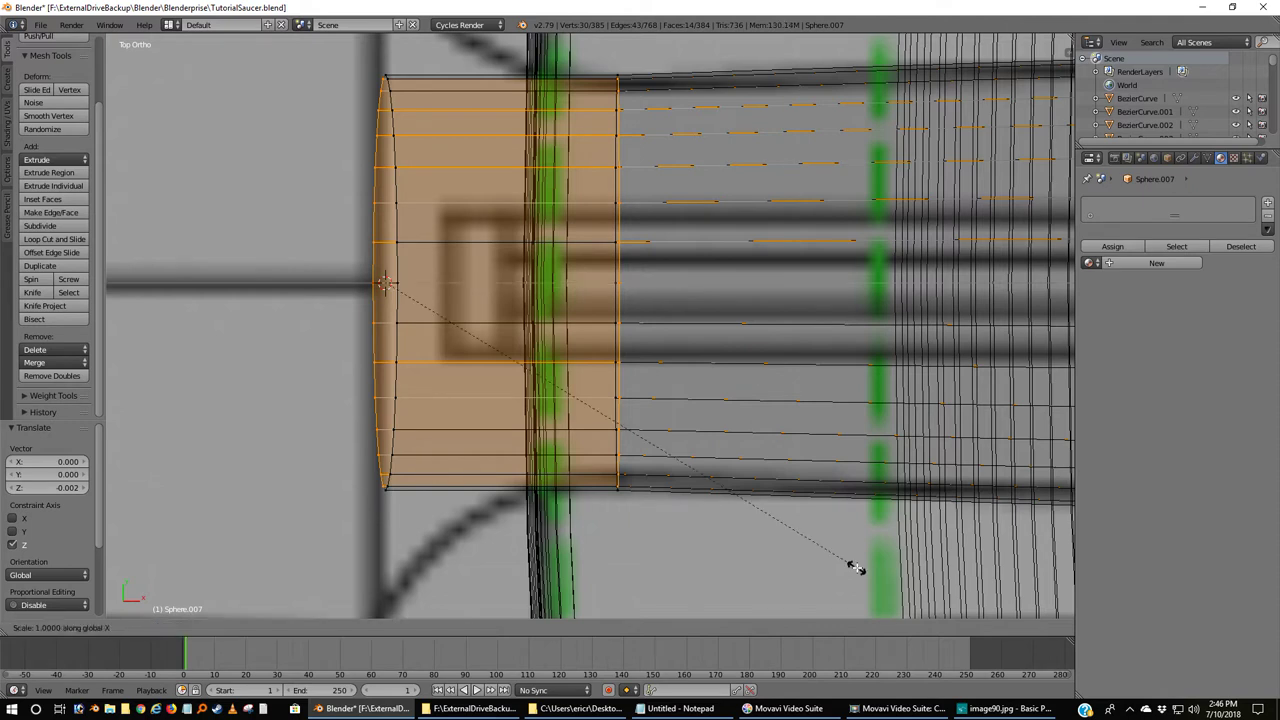
{"action": "key", "text": "0"}
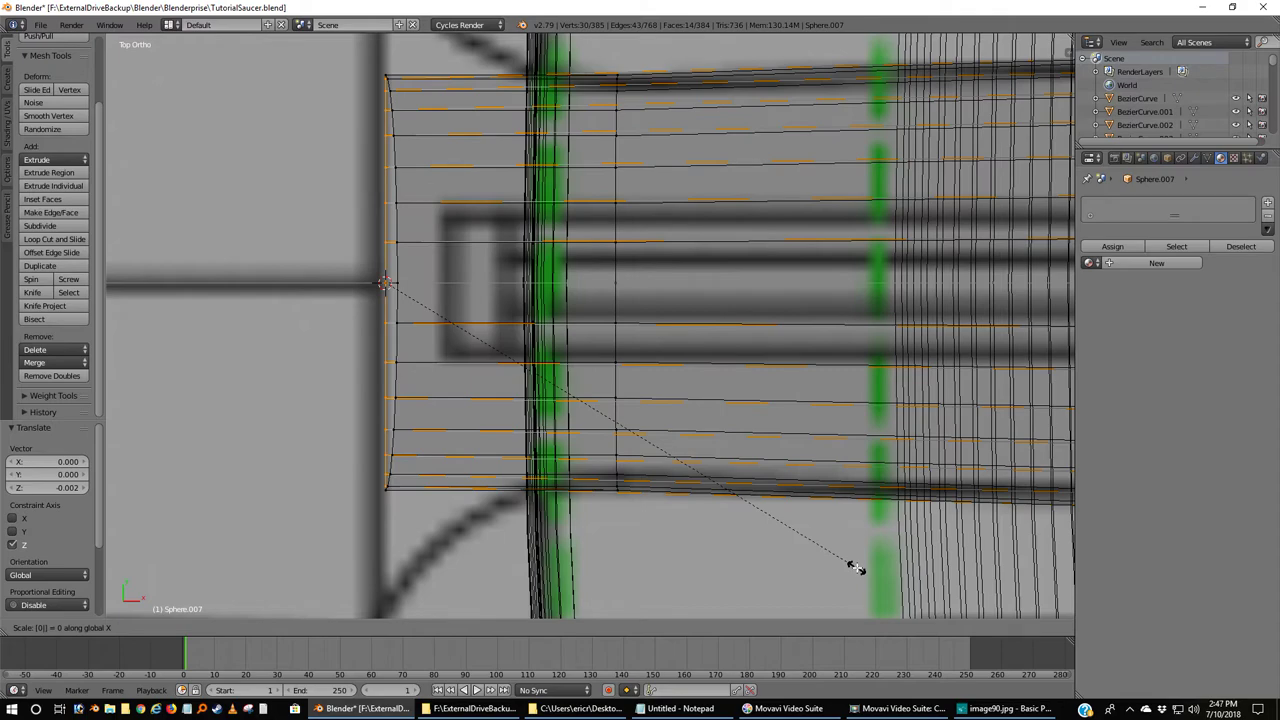
{"action": "key", "text": "Return"}
Inspect the fairing's underside in solid and wireframe shading, then undo the scaling to 0 along X.
{"action": "middle_click_drag", "start_coordinate": [552, 252], "coordinate": [572, 221]}
{"action": "key", "text": "z"}
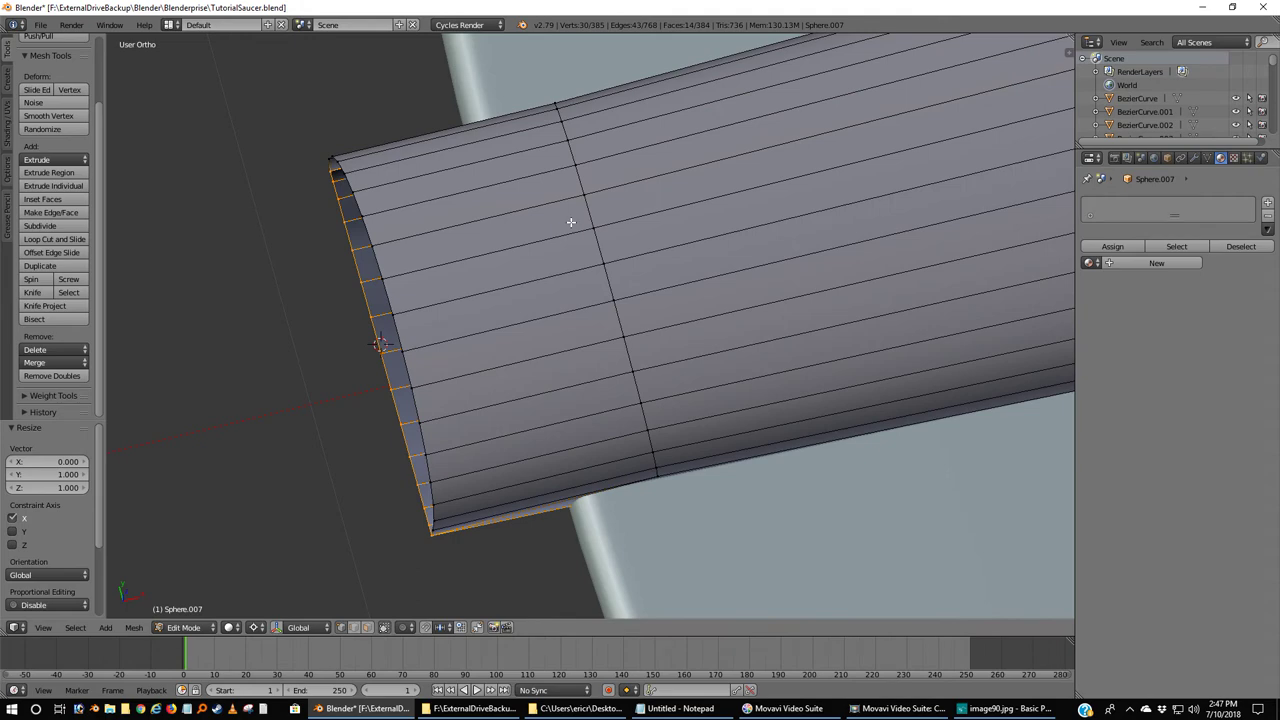
{"action": "key", "text": "KP_5"}
{"action": "scroll", "coordinate": [571, 222], "scroll_direction": "down", "scroll_amount": 3}
{"action": "middle_click_drag", "start_coordinate": [563, 237], "coordinate": [563, 123]}
{"action": "key", "text": "KP_1"}
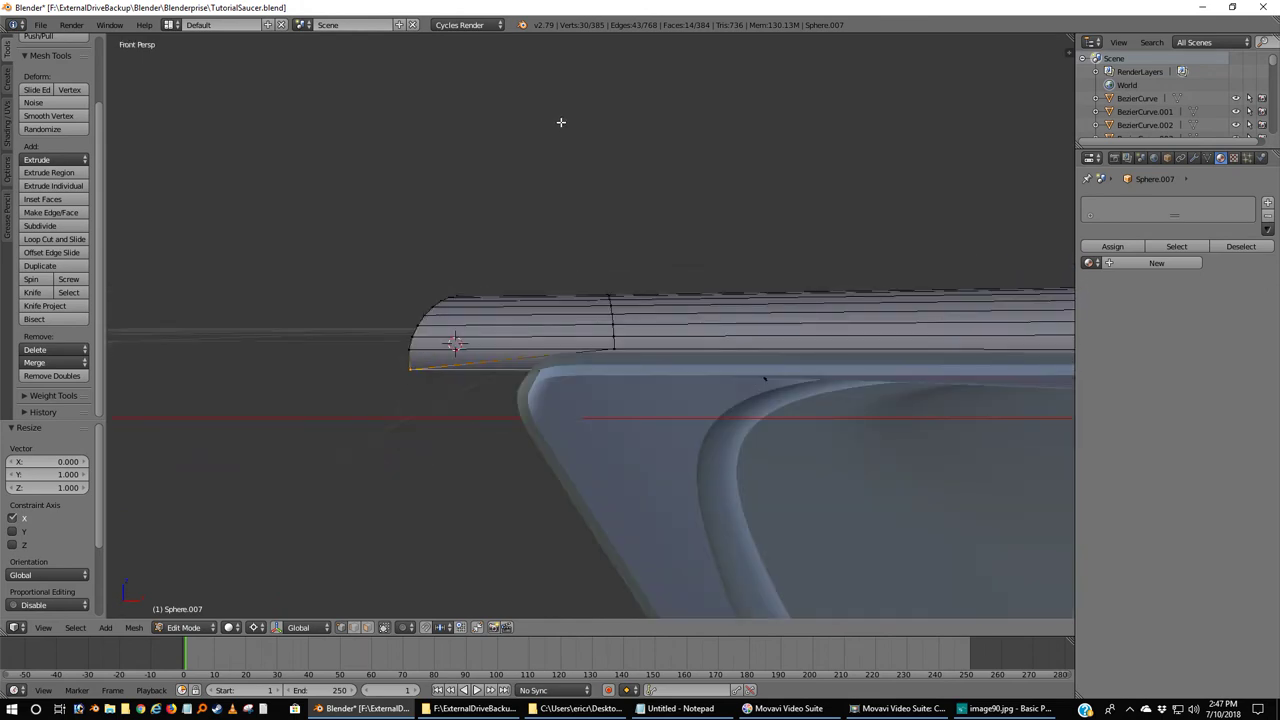
{"action": "key", "text": "KP_5"}
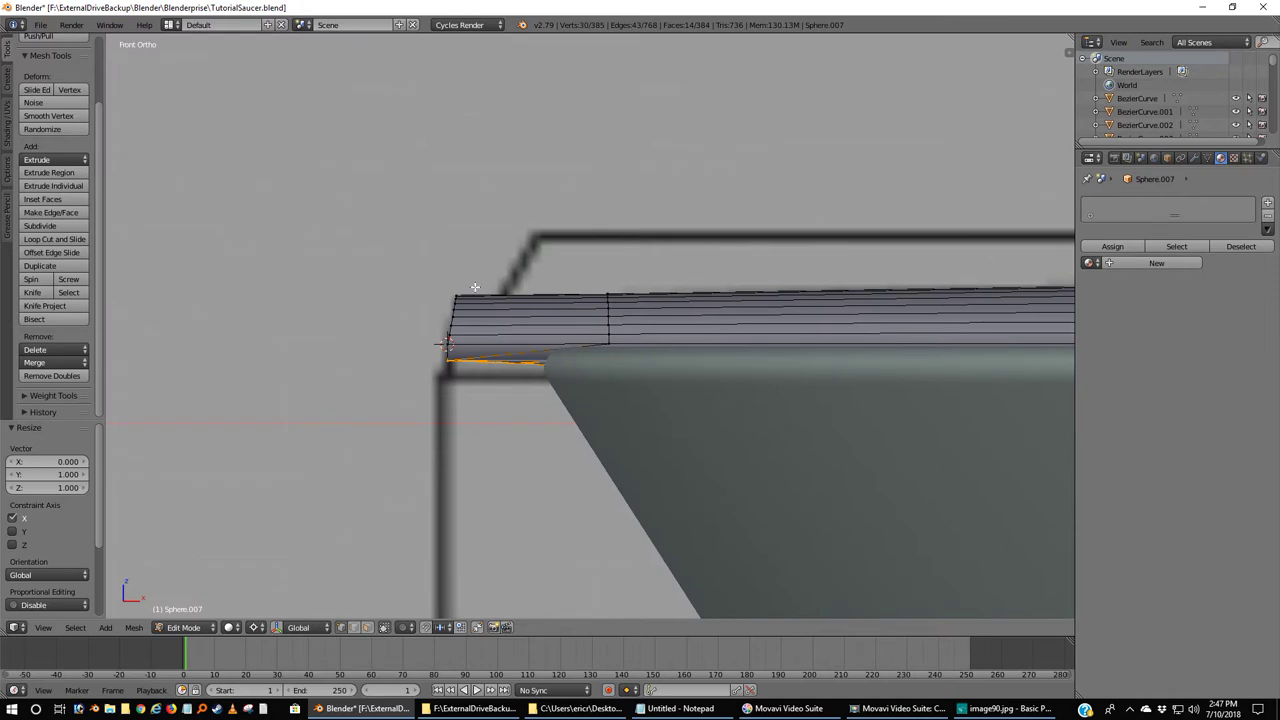
{"action": "key", "text": "z"}
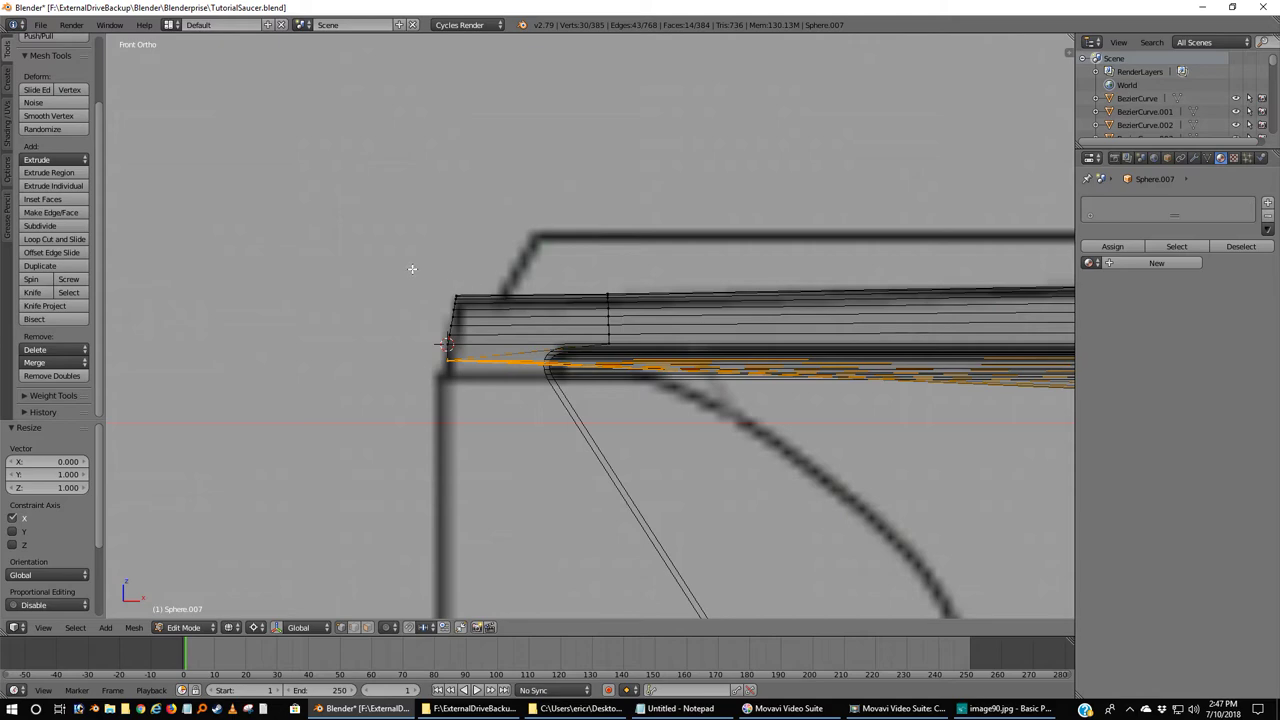
{"action": "middle_click_drag", "start_coordinate": [412, 269], "coordinate": [522, 455]}
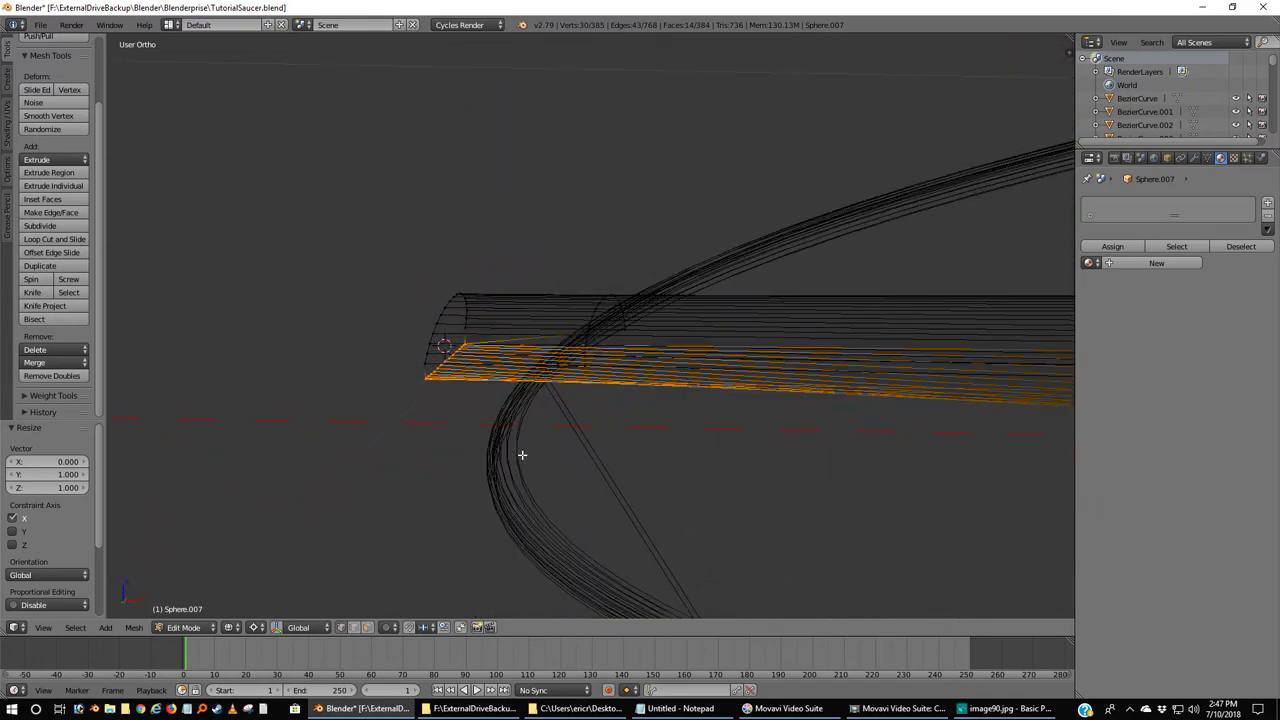
{"action": "key", "text": "ctrl+KP_Add"}
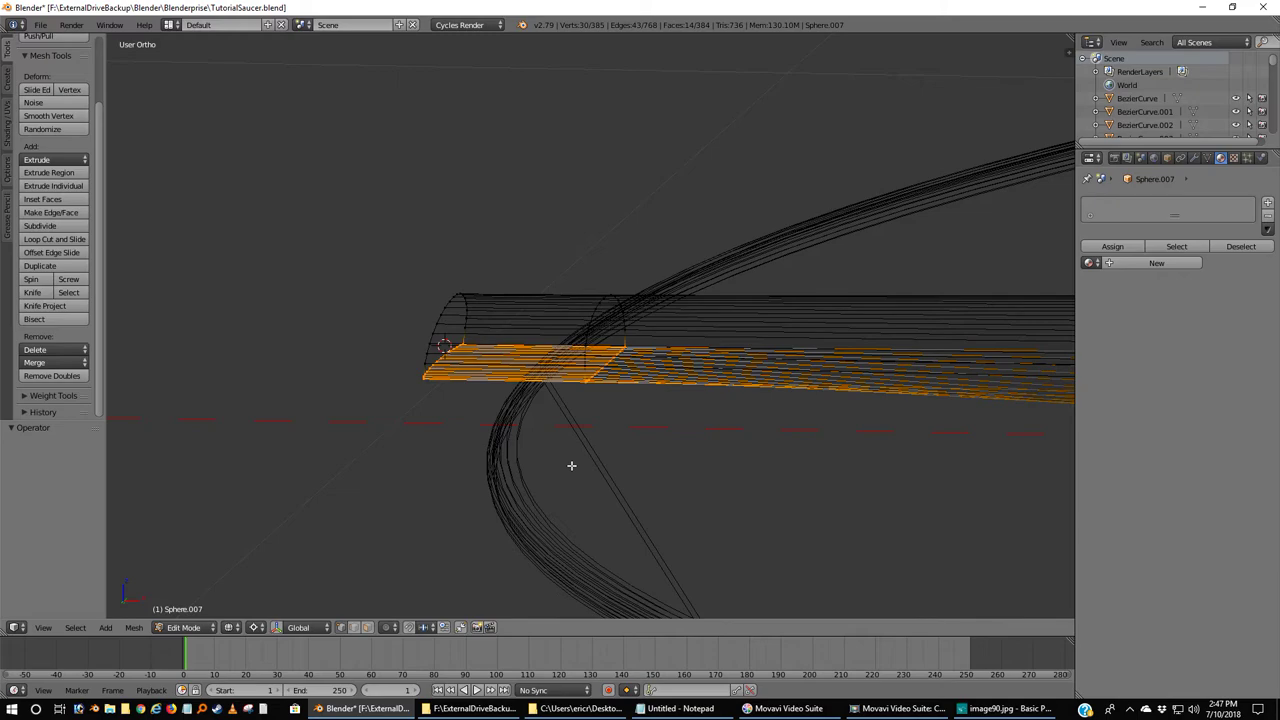
Clear the selection and circle-select only the lower vertices of the fairing's rearmost ring, checking them from several angles.
{"action": "key", "text": "a"}
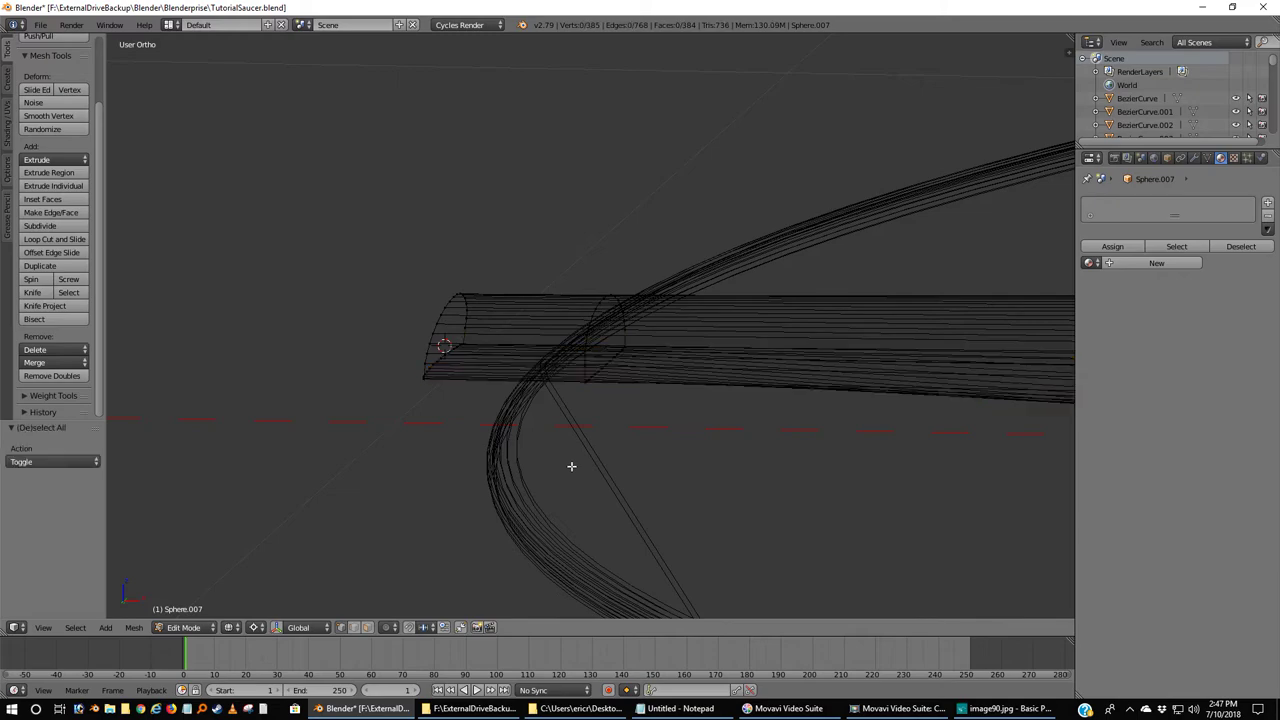
{"action": "middle_click_drag", "start_coordinate": [408, 451], "coordinate": [494, 500]}
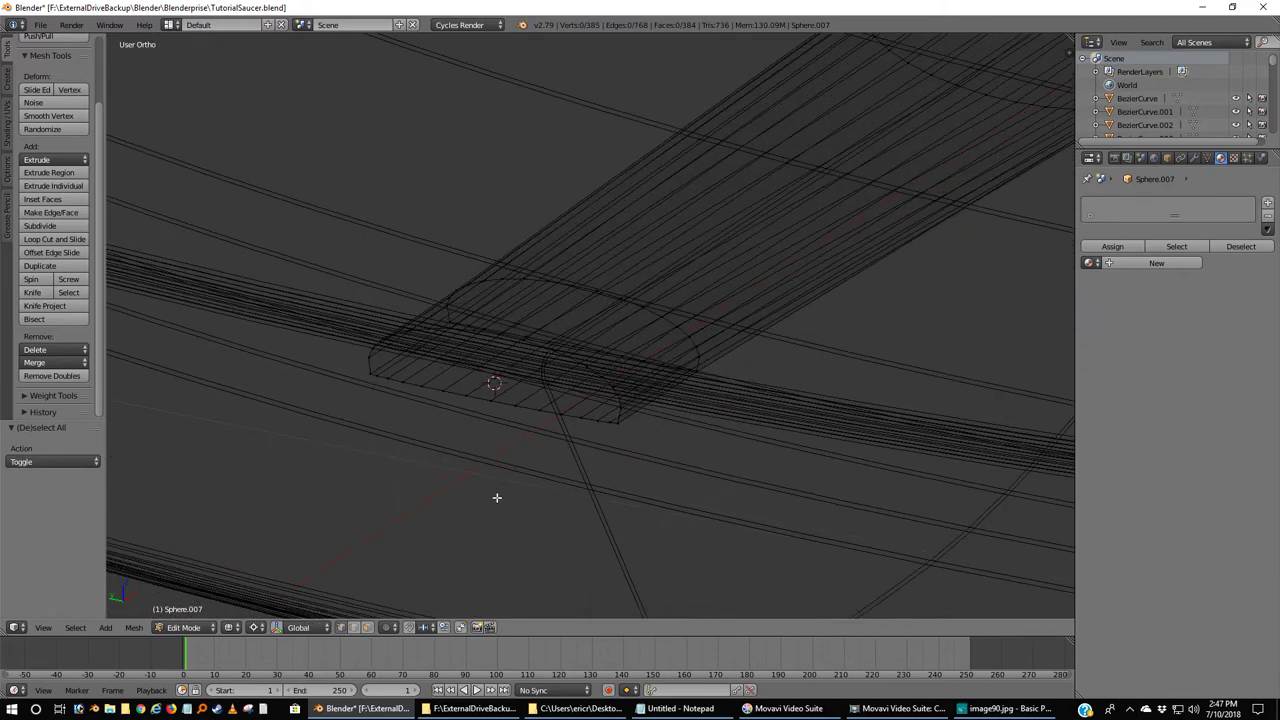
{"action": "middle_click_drag", "start_coordinate": [351, 429], "coordinate": [396, 431]}
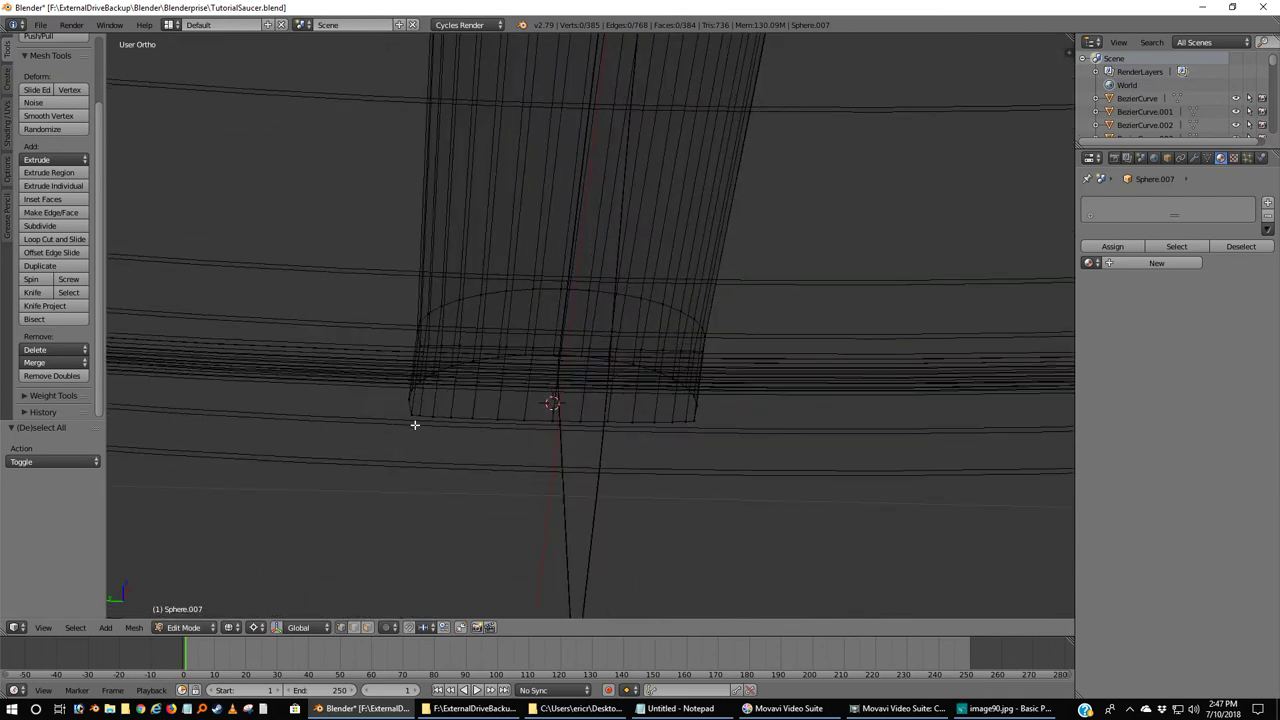
{"action": "key", "text": "c"}
{"action": "left_click_drag", "start_coordinate": [417, 419], "coordinate": [688, 430]}
{"action": "right_click", "coordinate": [681, 440]}
{"action": "mouse_move", "coordinate": [674, 449]}
{"action": "middle_mouse_down"}
{"action": "mouse_move", "coordinate": [583, 477]}
{"action": "mouse_move", "coordinate": [551, 454]}
{"action": "mouse_move", "coordinate": [544, 396]}
{"action": "middle_mouse_up"}
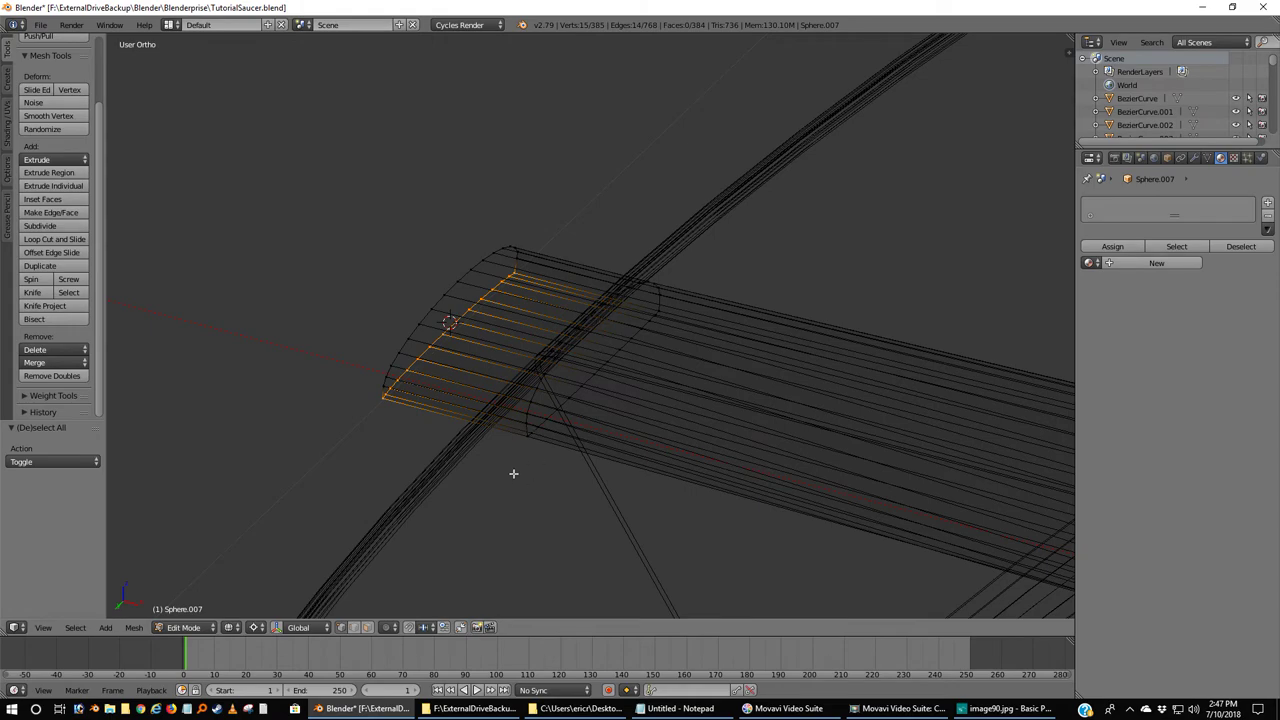
{"action": "key", "text": "KP_1"}
{"action": "middle_click_drag", "start_coordinate": [409, 429], "coordinate": [314, 478]}
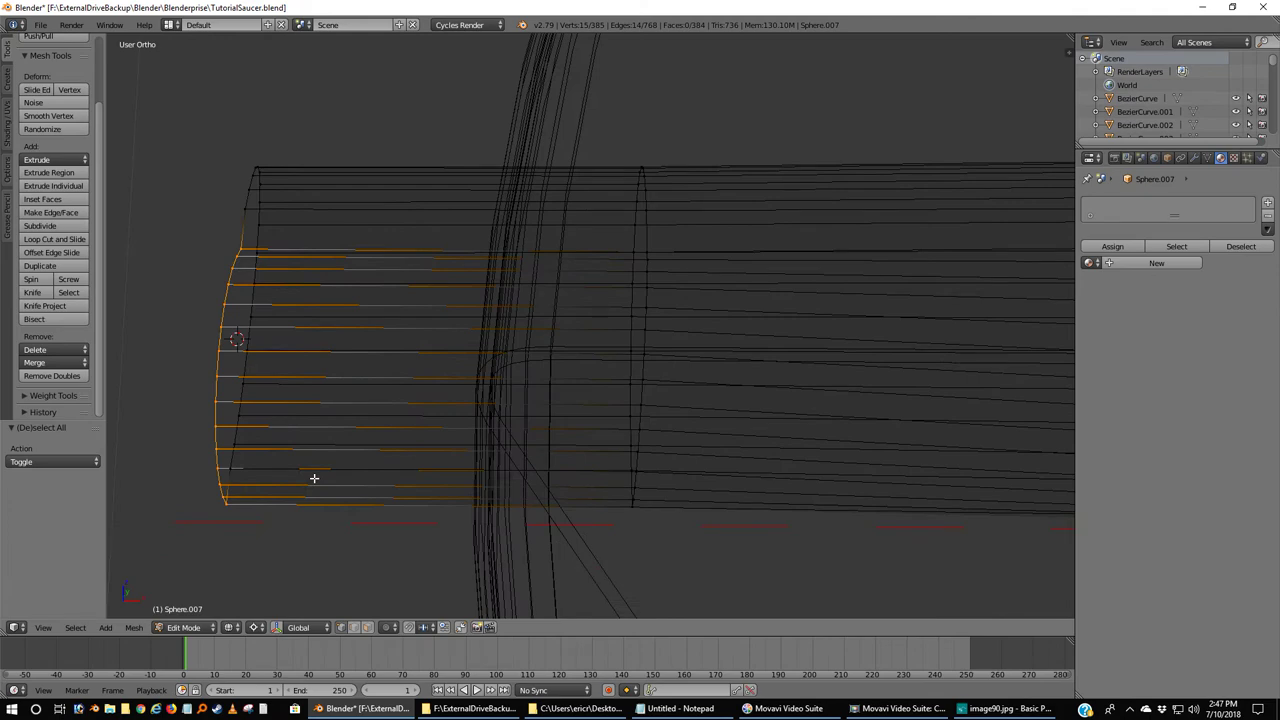
In top view, scale the rearmost ring's lower vertices to 0 along X about the 3D cursor.
{"action": "key", "text": "KP_7"}
{"action": "scroll", "coordinate": [318, 470], "scroll_direction": "down", "scroll_amount": 2}
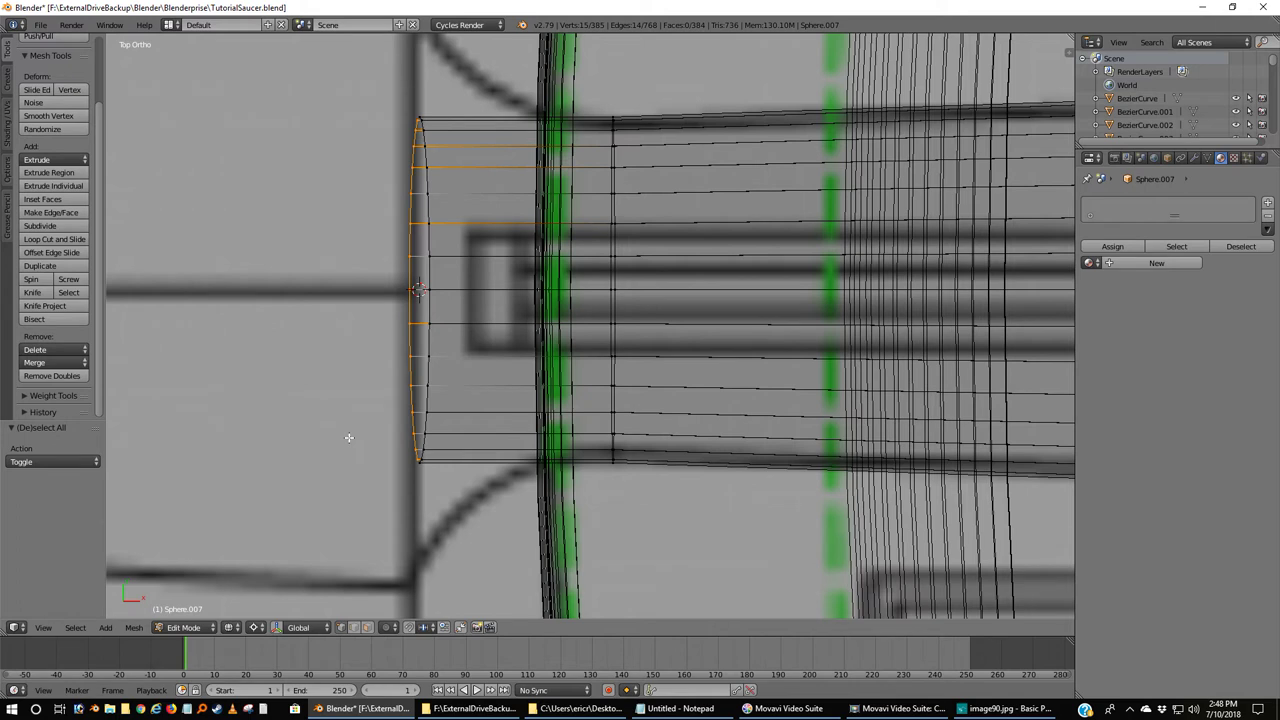
{"action": "key", "text": "s"}
{"action": "type", "text": "x"}
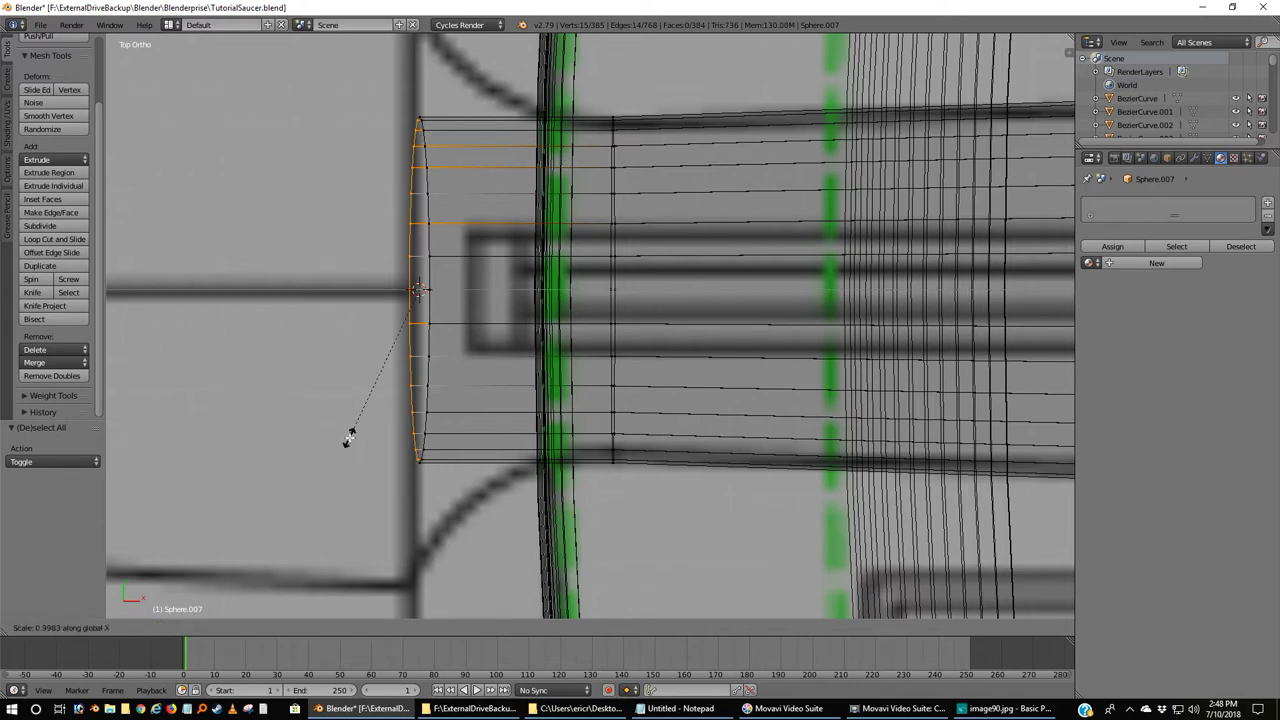
{"action": "type", "text": "0"}
{"action": "key", "text": "Return"}
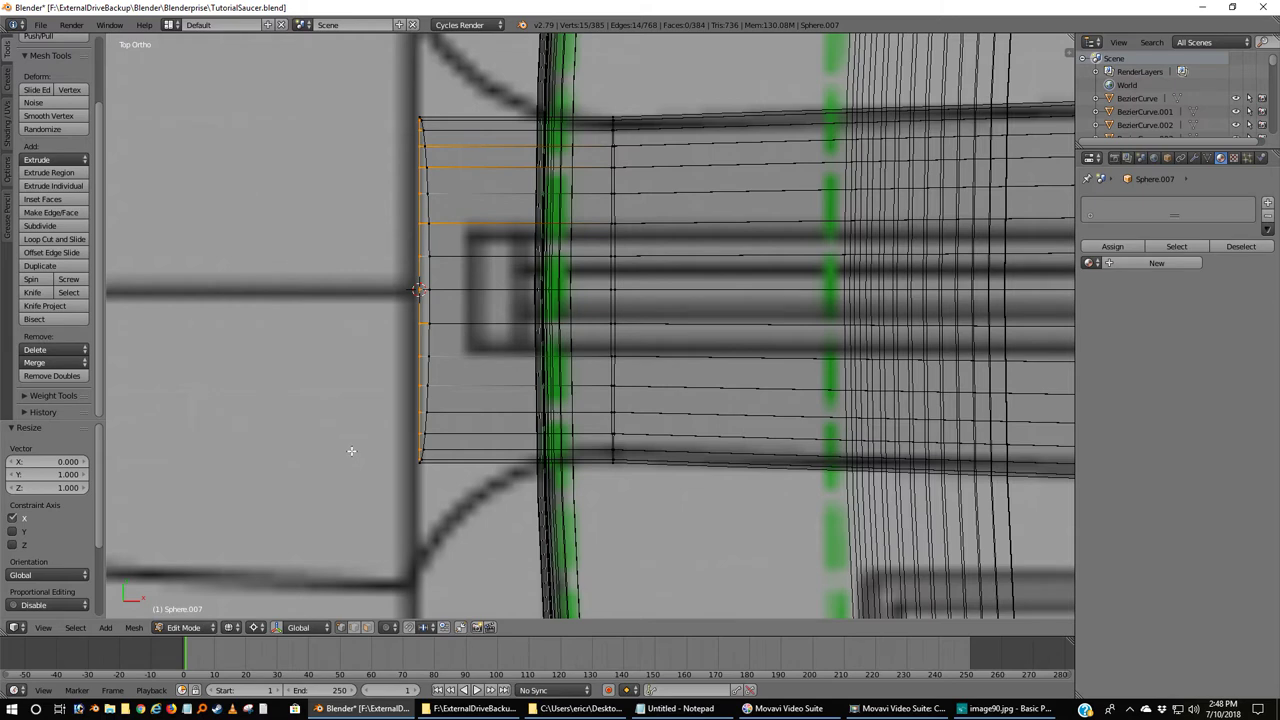
Move the rearmost lower vertices about -0.001 along X in front view to continue the slanted rear edge, then clear the selection.
{"action": "key", "text": "KP_1"}
{"action": "scroll", "coordinate": [351, 451], "scroll_direction": "up", "scroll_amount": 4}
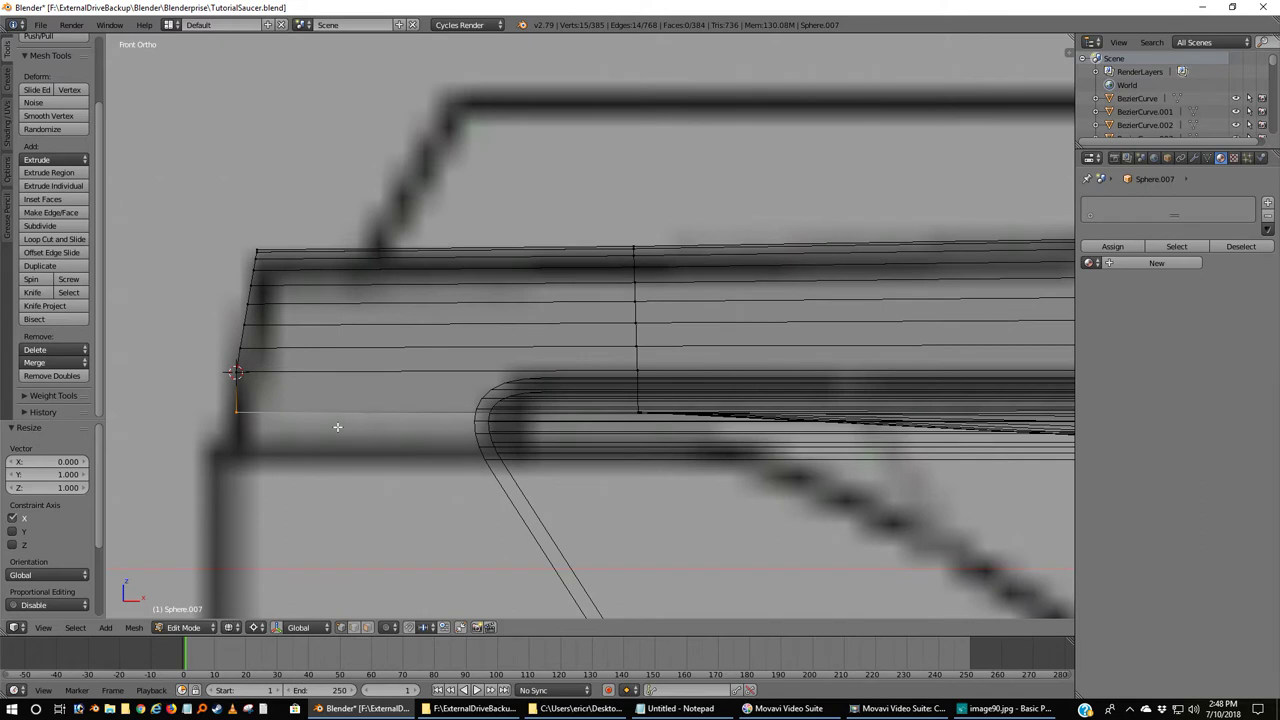
{"action": "key", "text": "g"}
{"action": "key", "text": "x"}
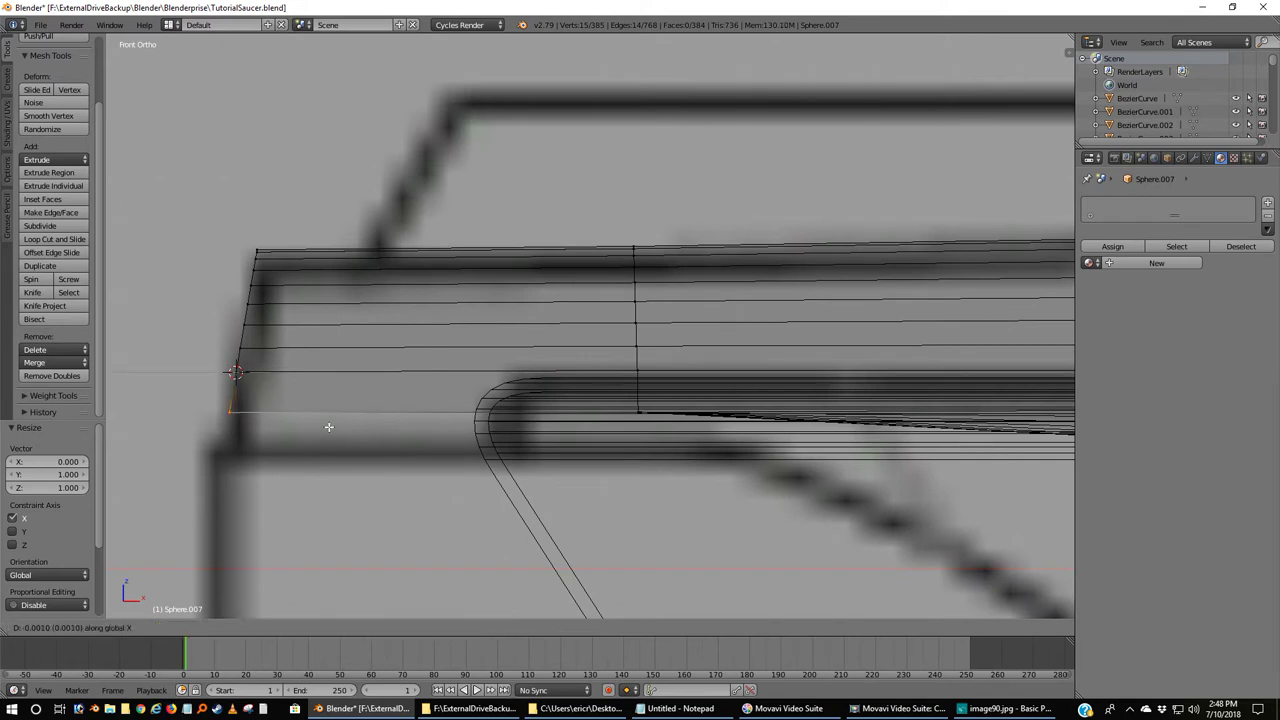
{"action": "left_click", "coordinate": [329, 428]}
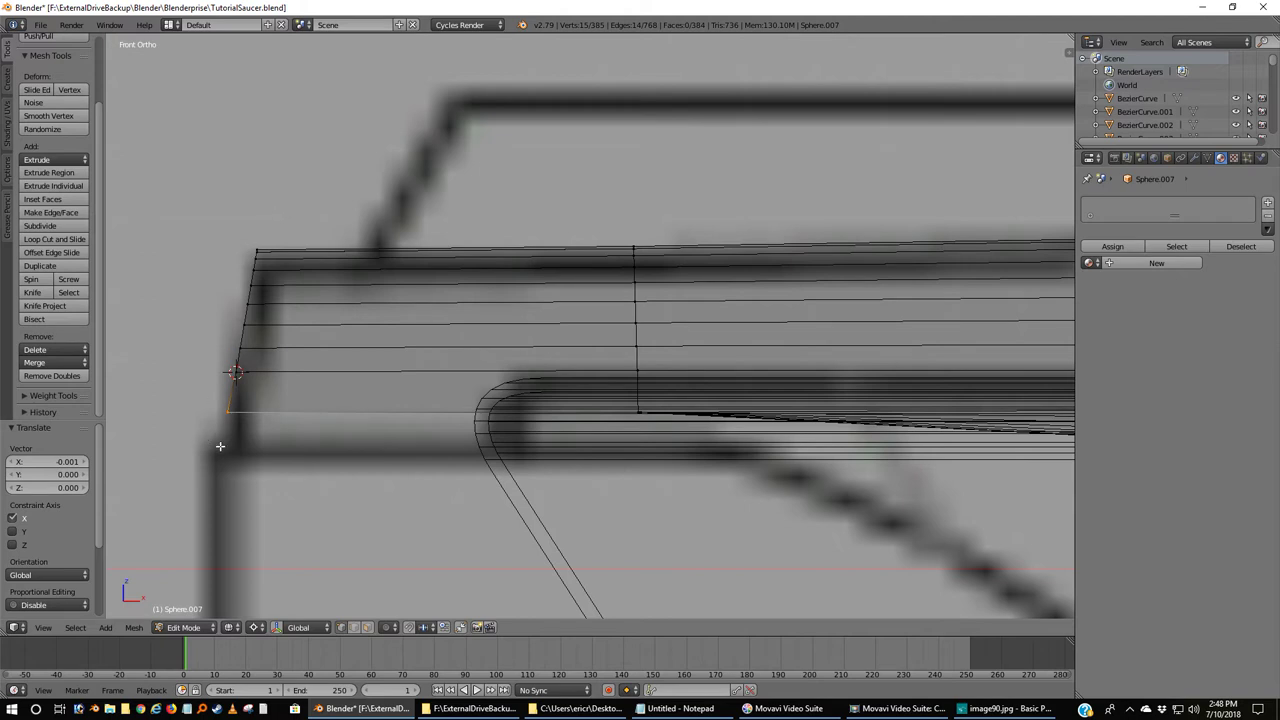
{"action": "key", "text": "a"}
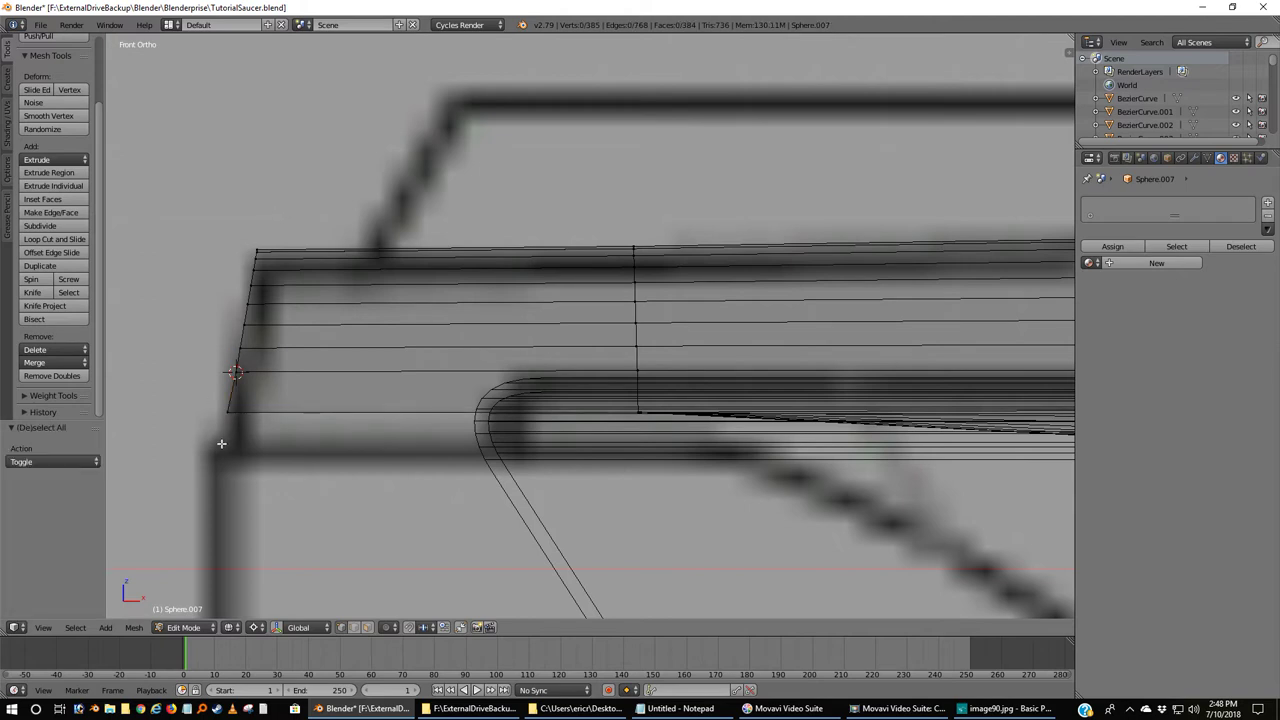
Leave Edit Mode and compare the fairing's open rear end in solid shading with the image90.jpg reference photo.
{"action": "key", "text": "z"}
{"action": "key", "text": "Tab"}
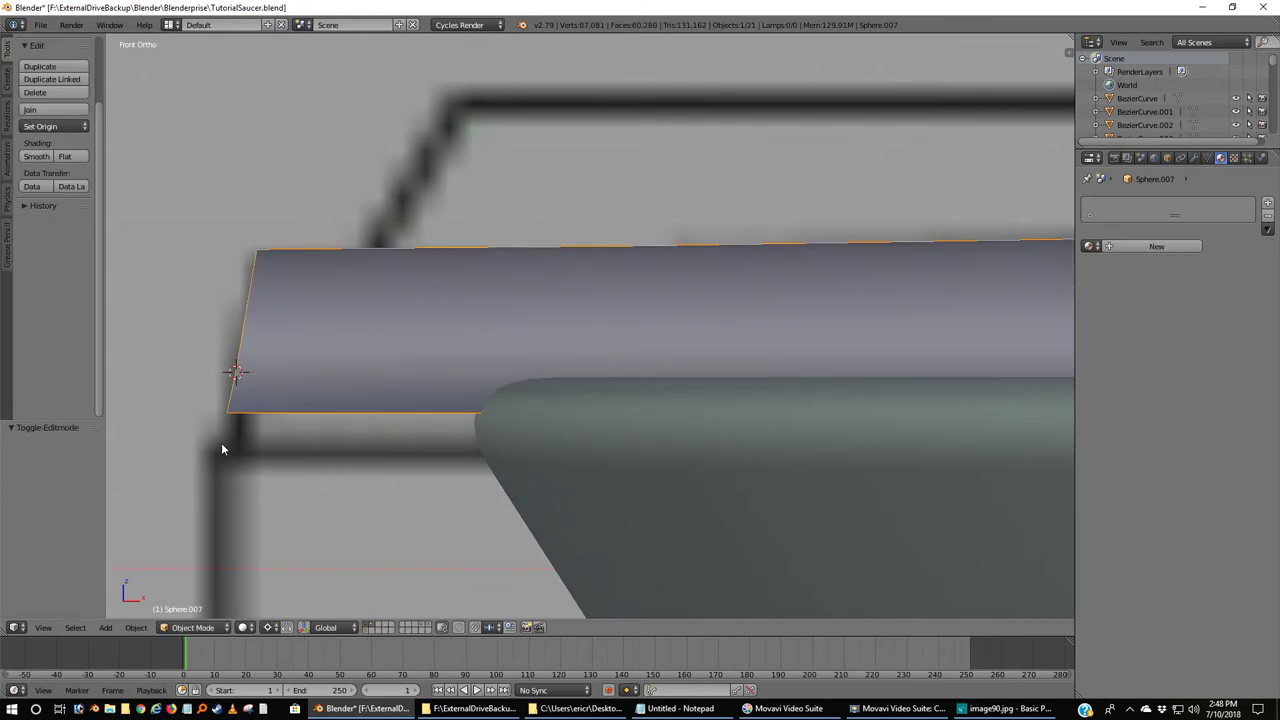
{"action": "scroll", "coordinate": [221, 442], "scroll_direction": "down", "scroll_amount": 4}
{"action": "middle_click_drag", "start_coordinate": [223, 440], "coordinate": [250, 425]}
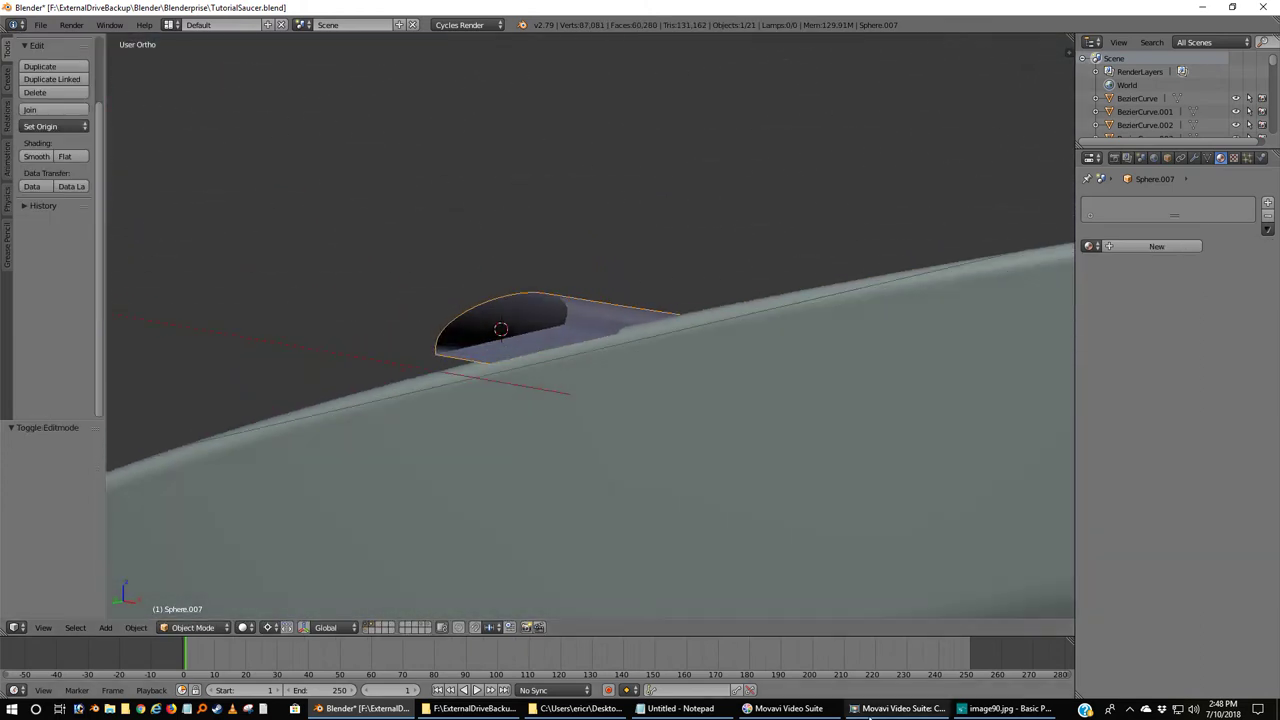
{"action": "left_click", "coordinate": [983, 709]}
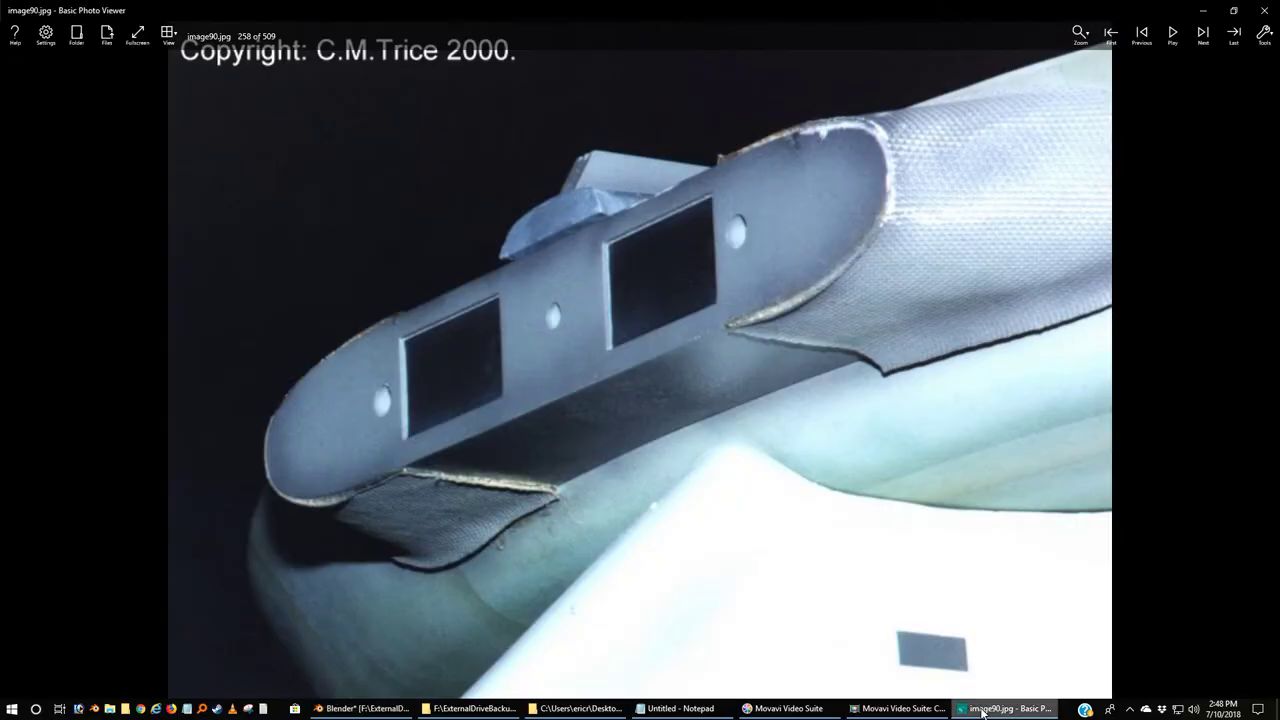
{"action": "left_click", "coordinate": [983, 709]}
{"action": "left_click", "coordinate": [983, 709]}
{"action": "left_click", "coordinate": [983, 709]}
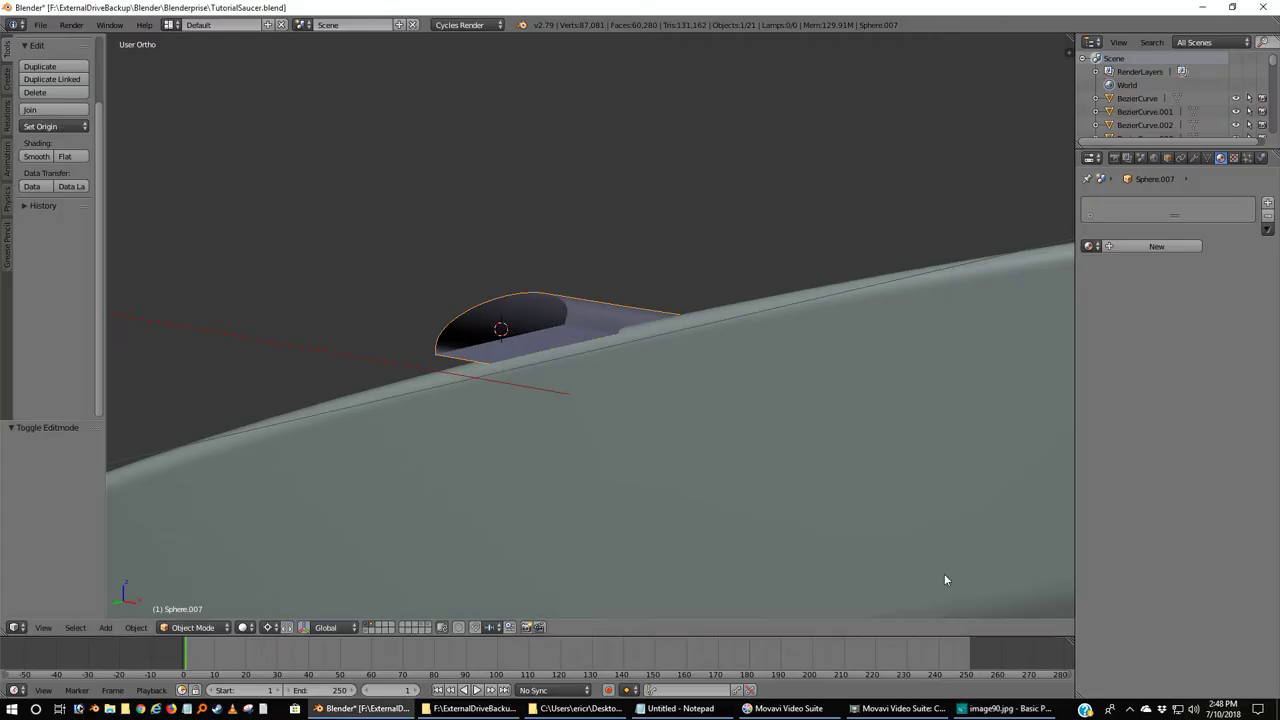
In Edit Mode, fill a face between the two top-centre and bottom-centre vertices just right of the midline of the fairing's open rear end.
{"action": "key", "text": "Tab"}
{"action": "middle_click_drag", "start_coordinate": [643, 523], "coordinate": [694, 540]}
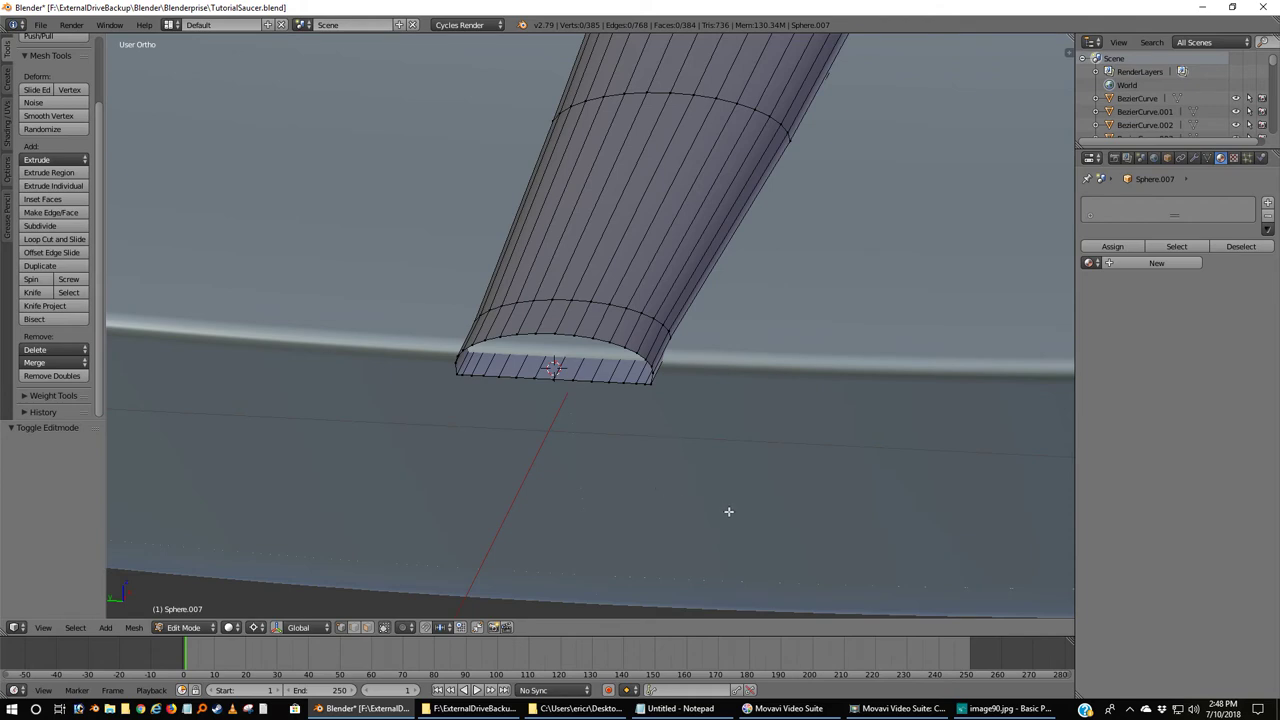
{"action": "scroll", "coordinate": [729, 512], "scroll_direction": "up", "scroll_amount": 3}
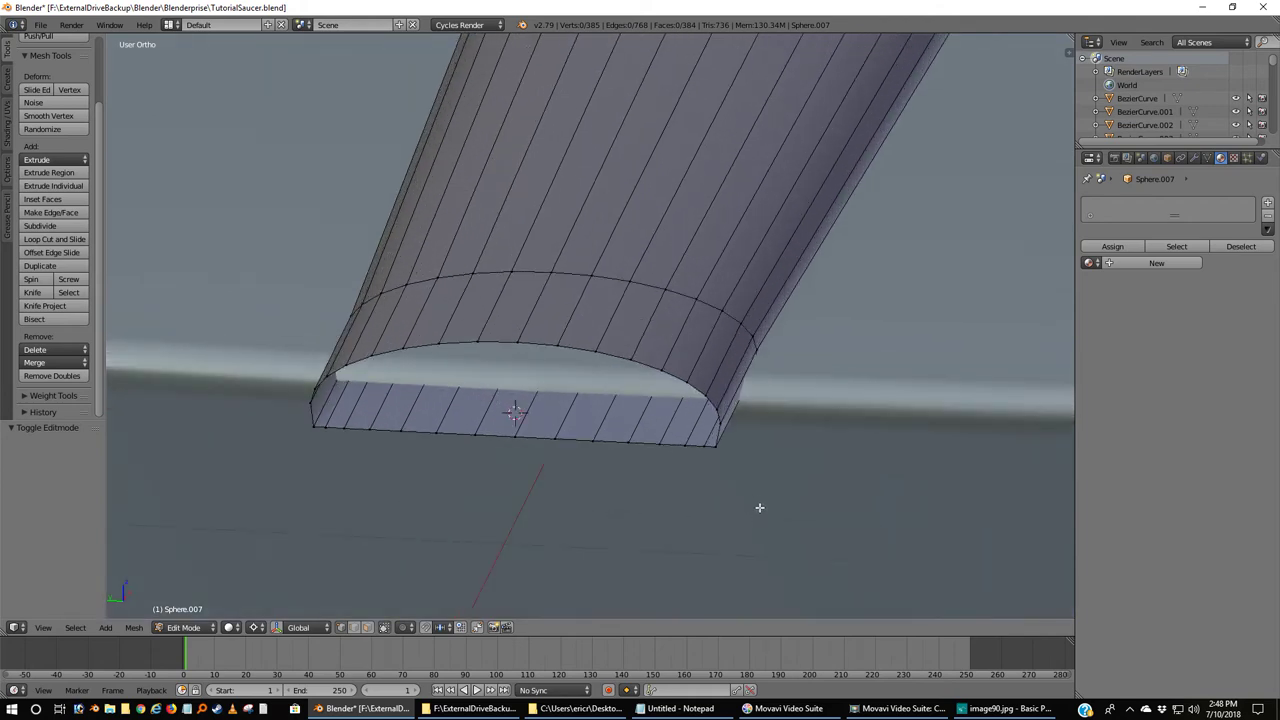
{"action": "mouse_move", "coordinate": [714, 457]}
{"action": "middle_mouse_down"}
{"action": "mouse_move", "coordinate": [737, 451]}
{"action": "mouse_move", "coordinate": [717, 423]}
{"action": "mouse_move", "coordinate": [722, 474]}
{"action": "middle_mouse_up"}
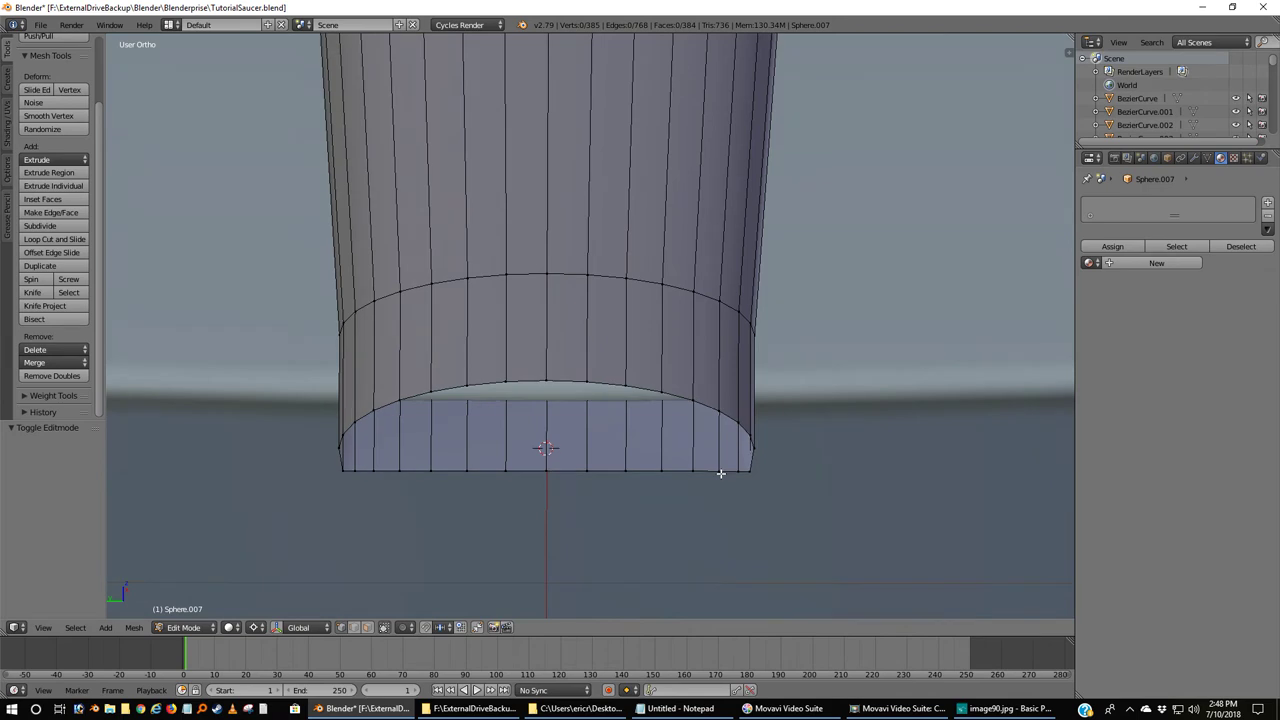
{"action": "right_click", "coordinate": [545, 378]}
{"action": "right_click", "coordinate": [547, 472], "text": "shift"}
{"action": "right_click", "coordinate": [582, 469], "text": "shift"}
{"action": "right_click", "coordinate": [585, 378], "text": "shift"}
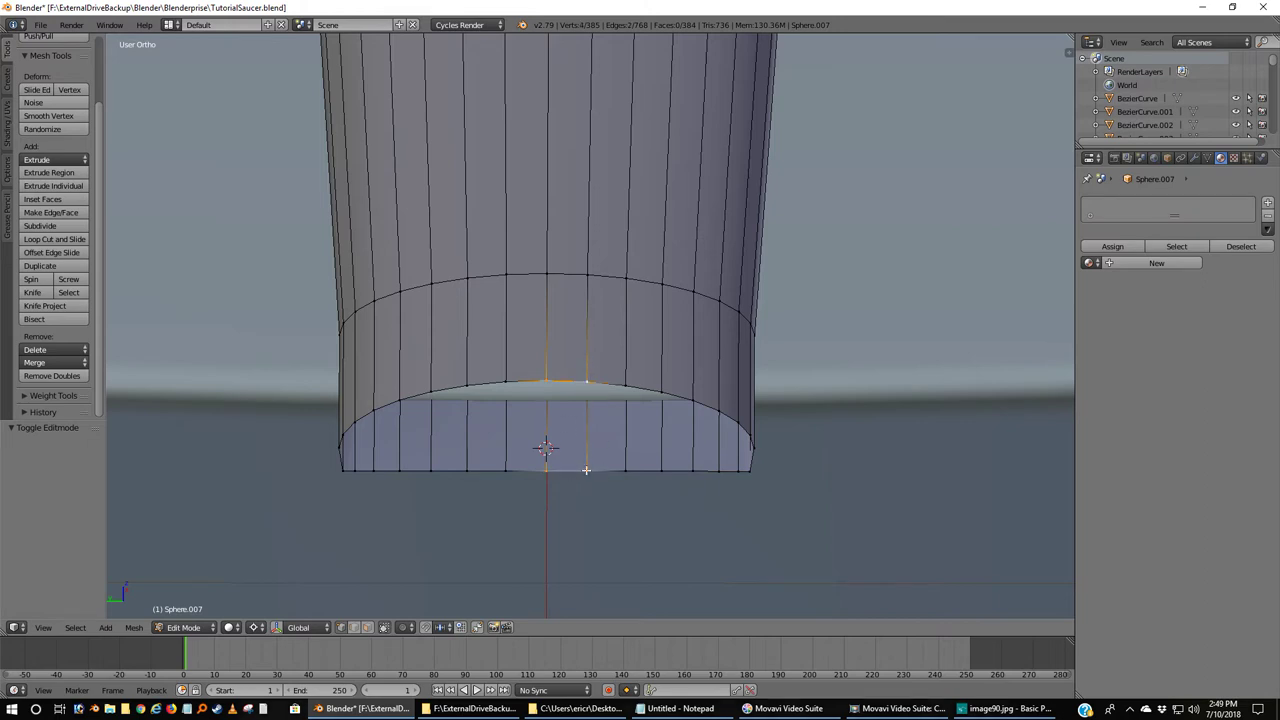
{"action": "key", "text": "f"}
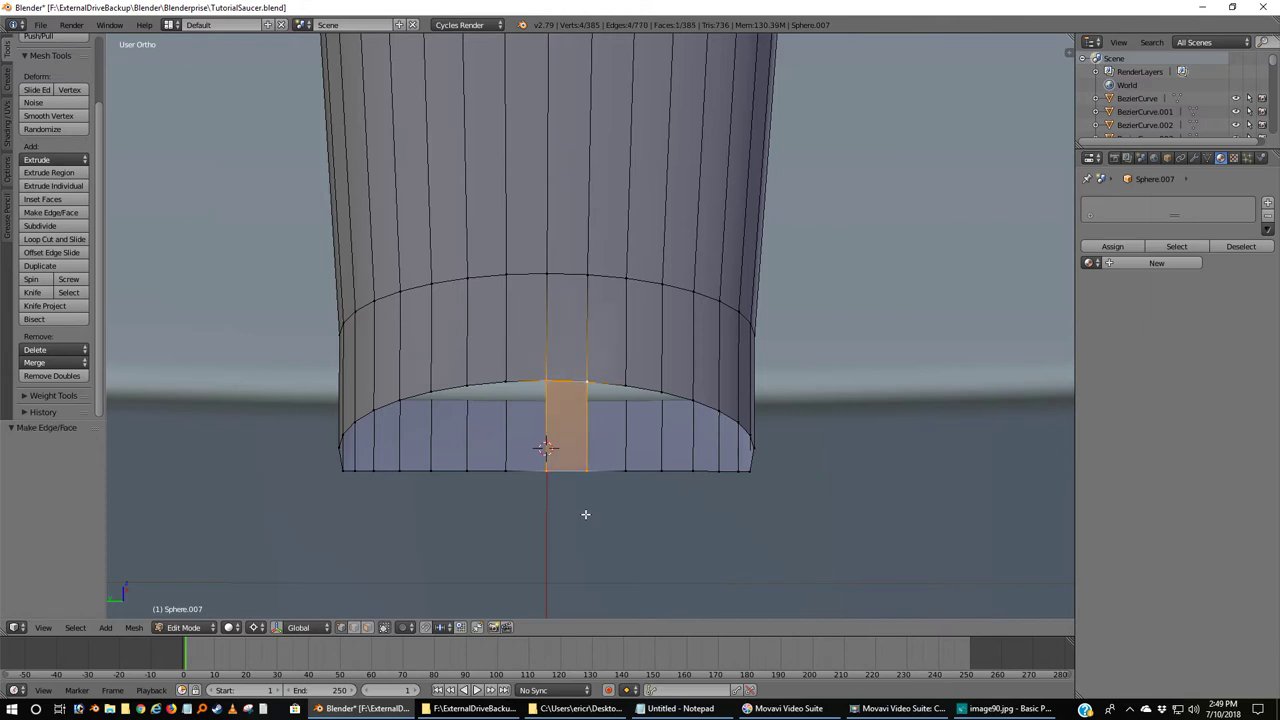
Fill the next two quad faces to the right of the central one between the rear end's upper arc and flat bottom edge.
{"action": "right_click", "coordinate": [587, 381]}
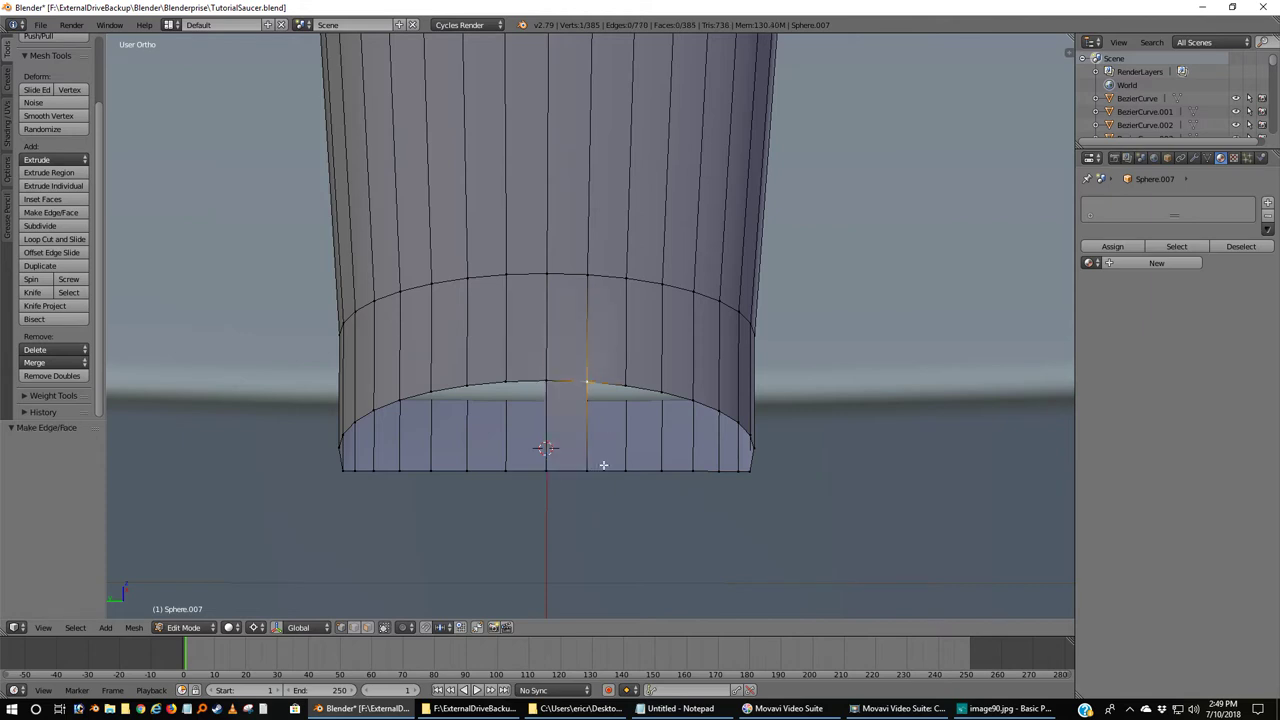
{"action": "right_click", "coordinate": [587, 471], "text": "shift"}
{"action": "right_click", "coordinate": [626, 470], "text": "shift"}
{"action": "right_click", "coordinate": [626, 384], "text": "shift"}
{"action": "key", "text": "f"}
{"action": "right_click", "coordinate": [626, 386]}
{"action": "right_click", "coordinate": [626, 470], "text": "shift"}
{"action": "right_click", "coordinate": [660, 470], "text": "shift"}
{"action": "right_click", "coordinate": [660, 392], "text": "shift"}
{"action": "key", "text": "f"}
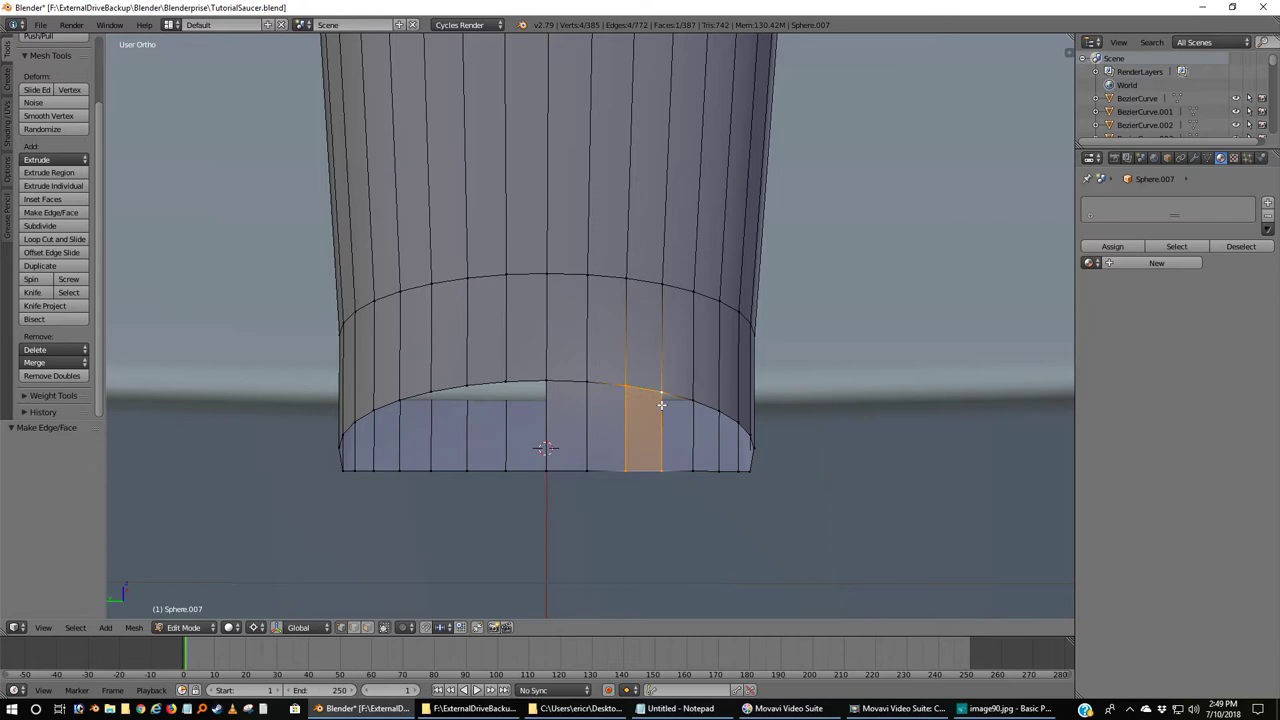
Continue capping the right half of the rear end with three more quads, working outward toward its rounded side.
{"action": "right_click", "coordinate": [661, 393]}
{"action": "right_click", "coordinate": [661, 470], "text": "shift"}
{"action": "right_click", "coordinate": [692, 470], "text": "shift"}
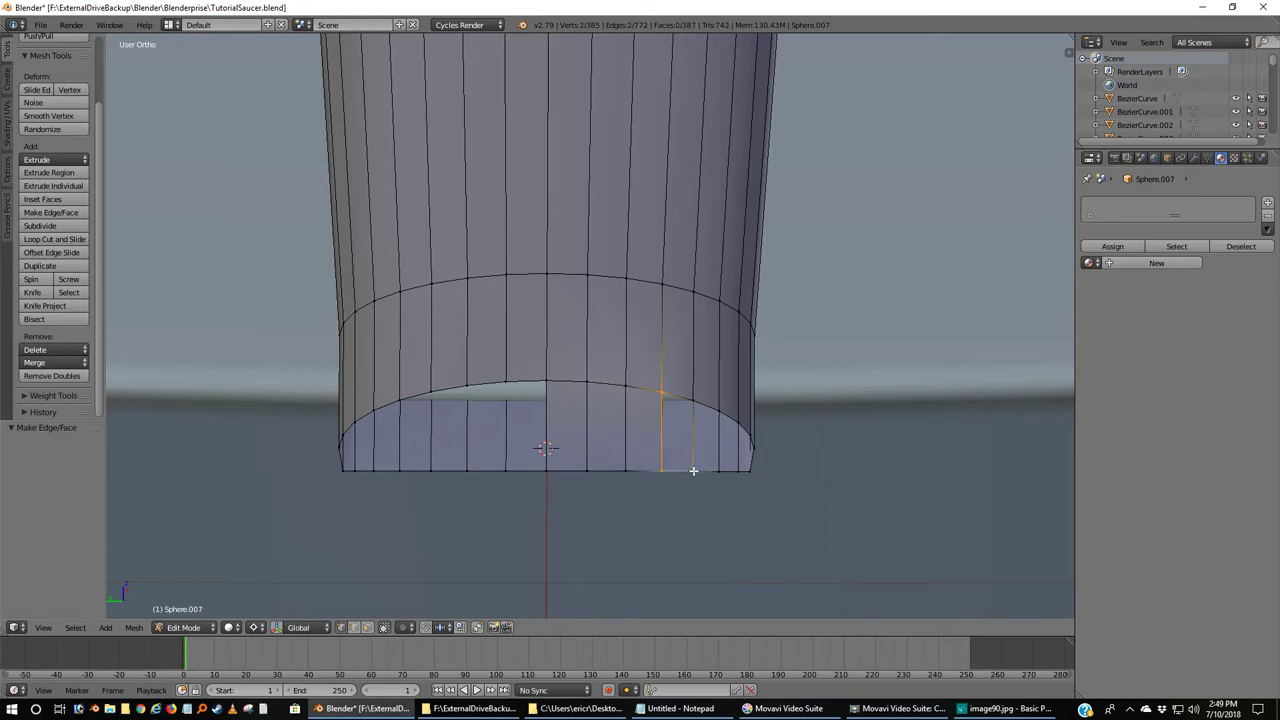
{"action": "right_click", "coordinate": [693, 399], "text": "shift"}
{"action": "key", "text": "f"}
{"action": "right_click", "coordinate": [693, 399]}
{"action": "right_click", "coordinate": [692, 470], "text": "shift"}
{"action": "right_click", "coordinate": [721, 470], "text": "shift"}
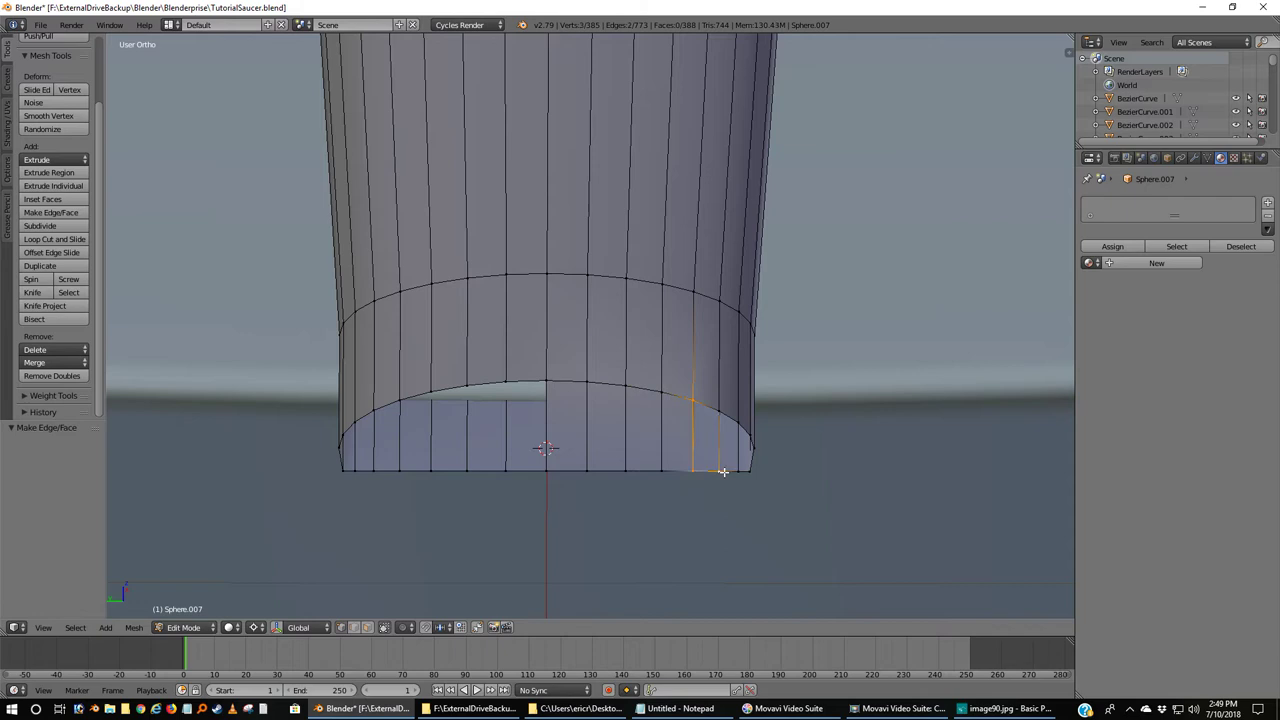
{"action": "right_click", "coordinate": [718, 410], "text": "shift"}
{"action": "key", "text": "f"}
{"action": "right_click", "coordinate": [718, 410]}
{"action": "right_click", "coordinate": [720, 469], "text": "shift"}
{"action": "right_click", "coordinate": [737, 467], "text": "shift"}
{"action": "right_click", "coordinate": [735, 427], "text": "shift"}
{"action": "key", "text": "f"}
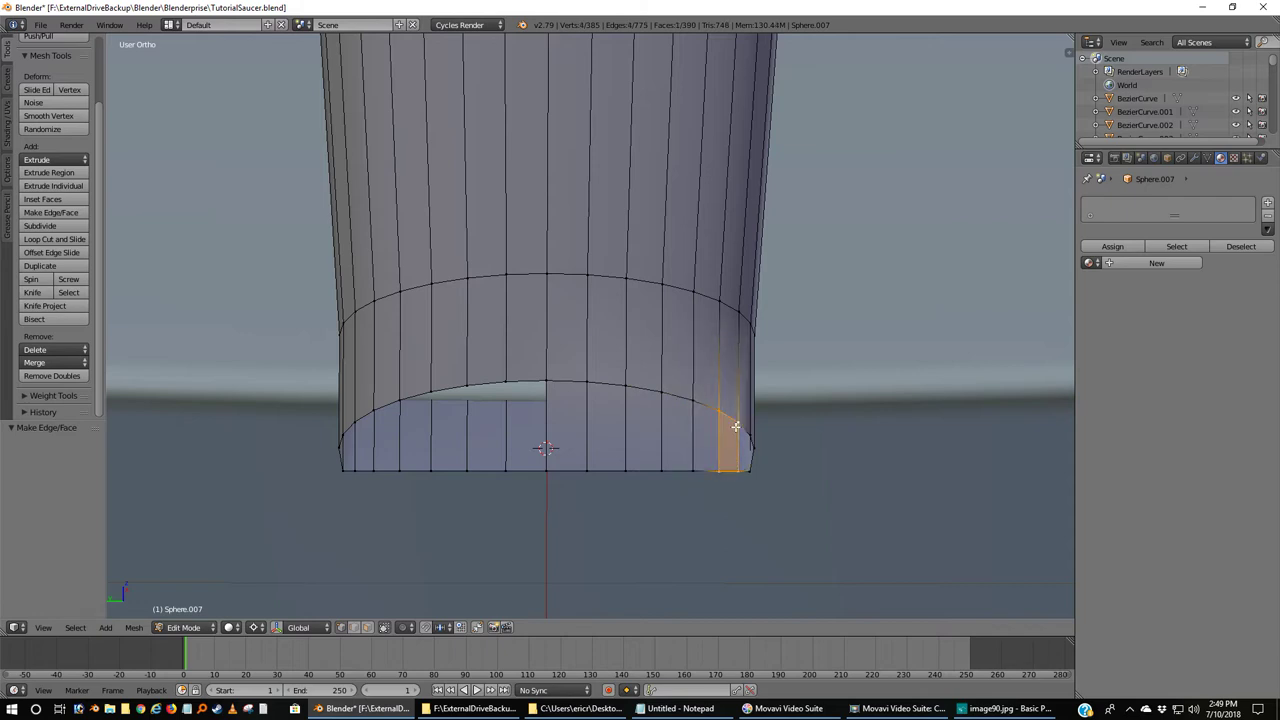
Close the right corner of the rear end with one last narrow quad and a triangle.
{"action": "middle_click_drag", "start_coordinate": [746, 502], "coordinate": [724, 463]}
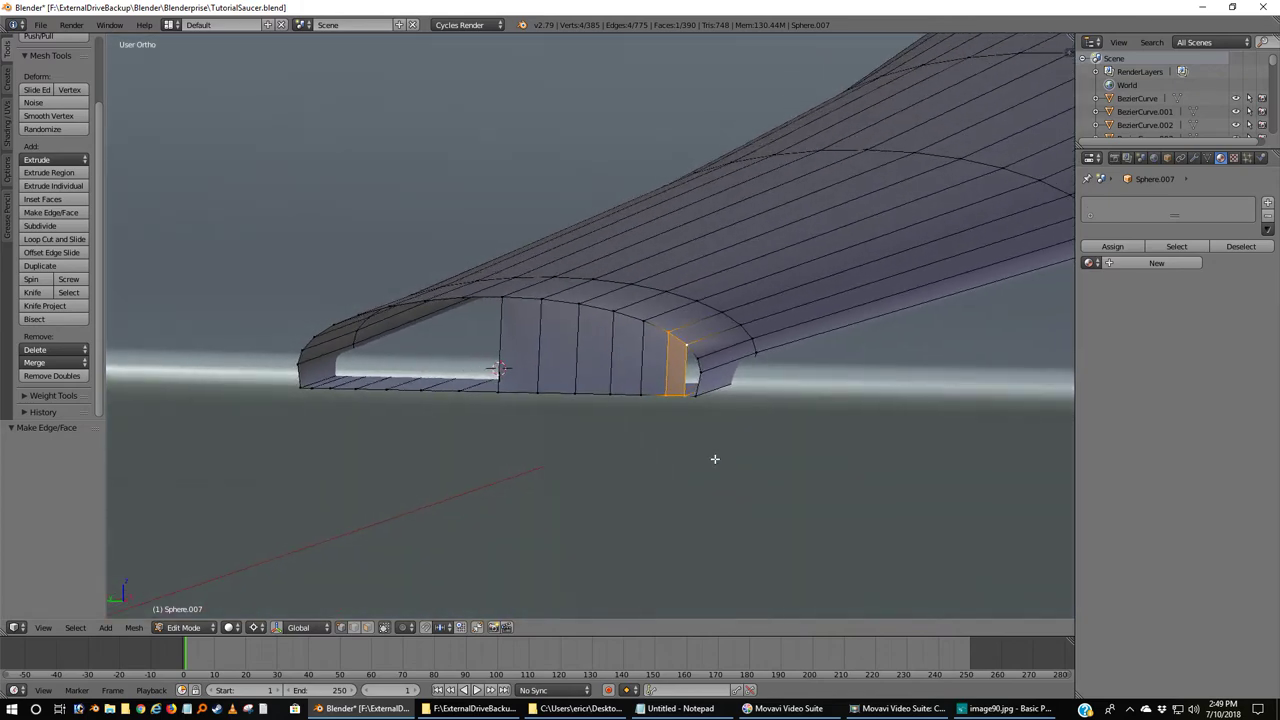
{"action": "scroll", "coordinate": [717, 461], "scroll_direction": "up", "scroll_amount": 3}
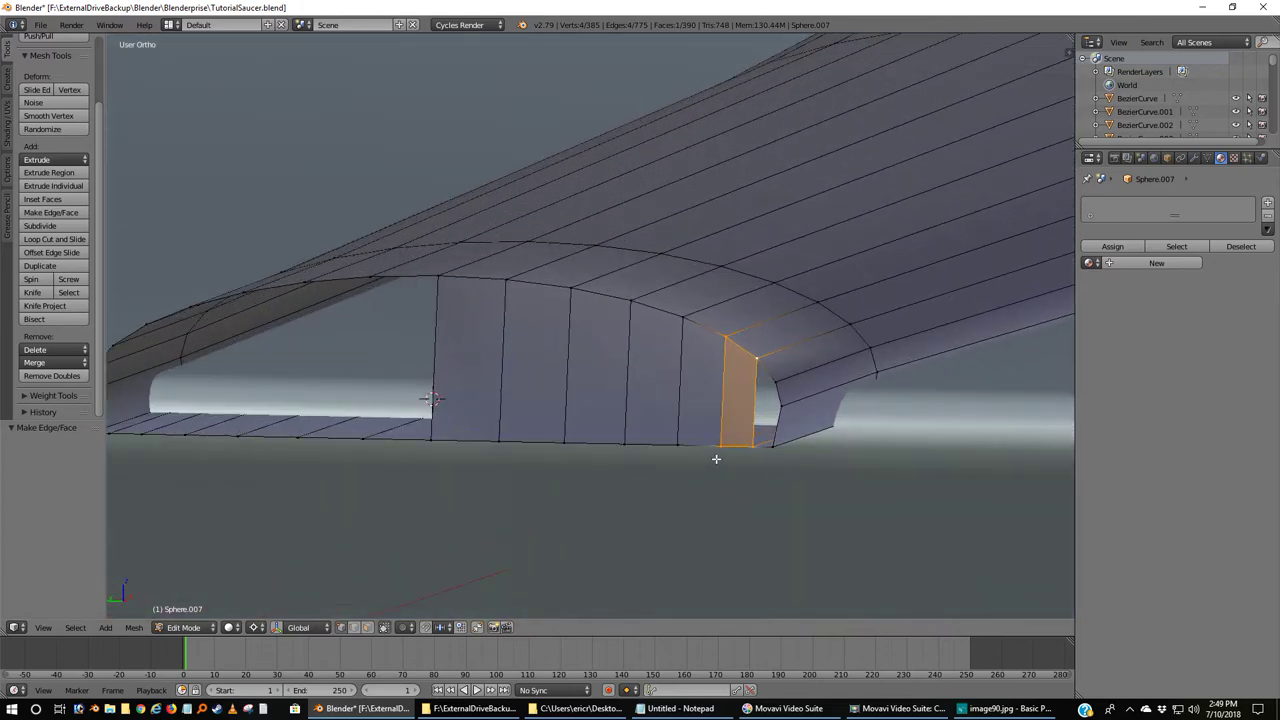
{"action": "right_click", "coordinate": [760, 360]}
{"action": "right_click", "coordinate": [752, 444], "text": "shift"}
{"action": "right_click", "coordinate": [773, 449], "text": "shift"}
{"action": "right_click", "coordinate": [775, 385], "text": "shift"}
{"action": "key", "text": "f"}
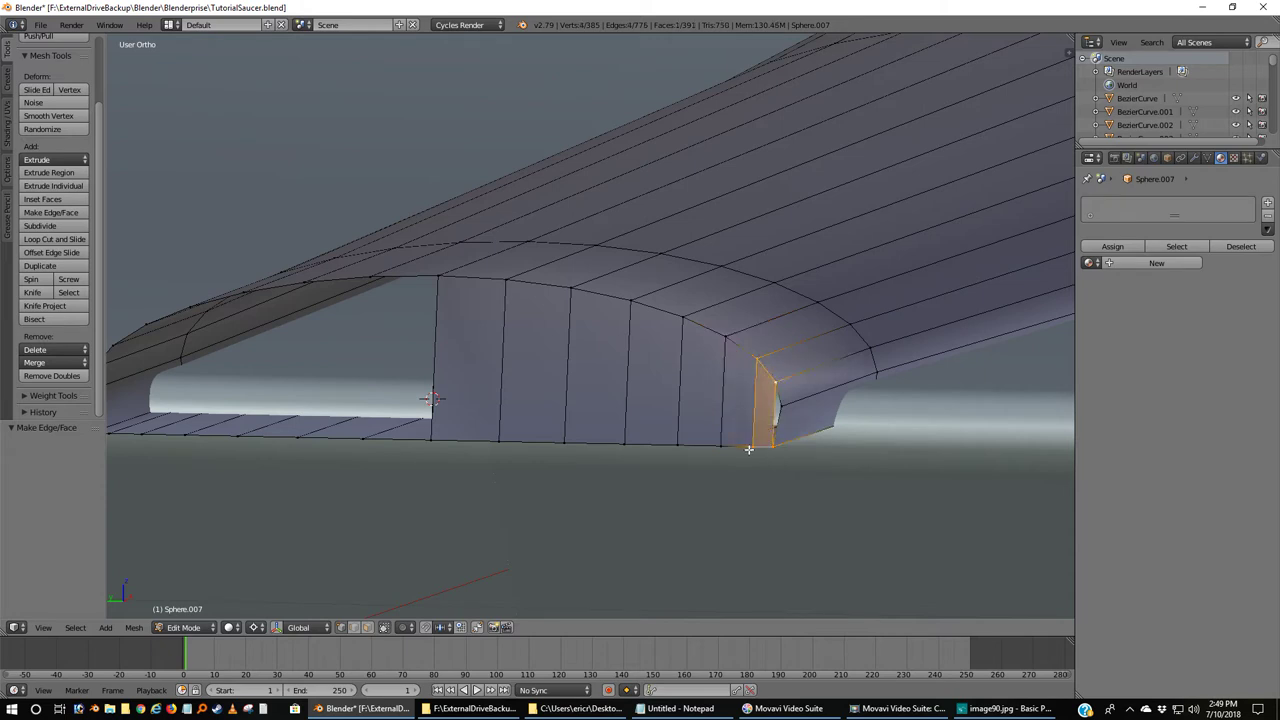
{"action": "right_click", "coordinate": [776, 383]}
{"action": "right_click", "coordinate": [773, 447], "text": "shift"}
{"action": "right_click", "coordinate": [773, 446], "text": "shift"}
{"action": "key", "text": "f"}
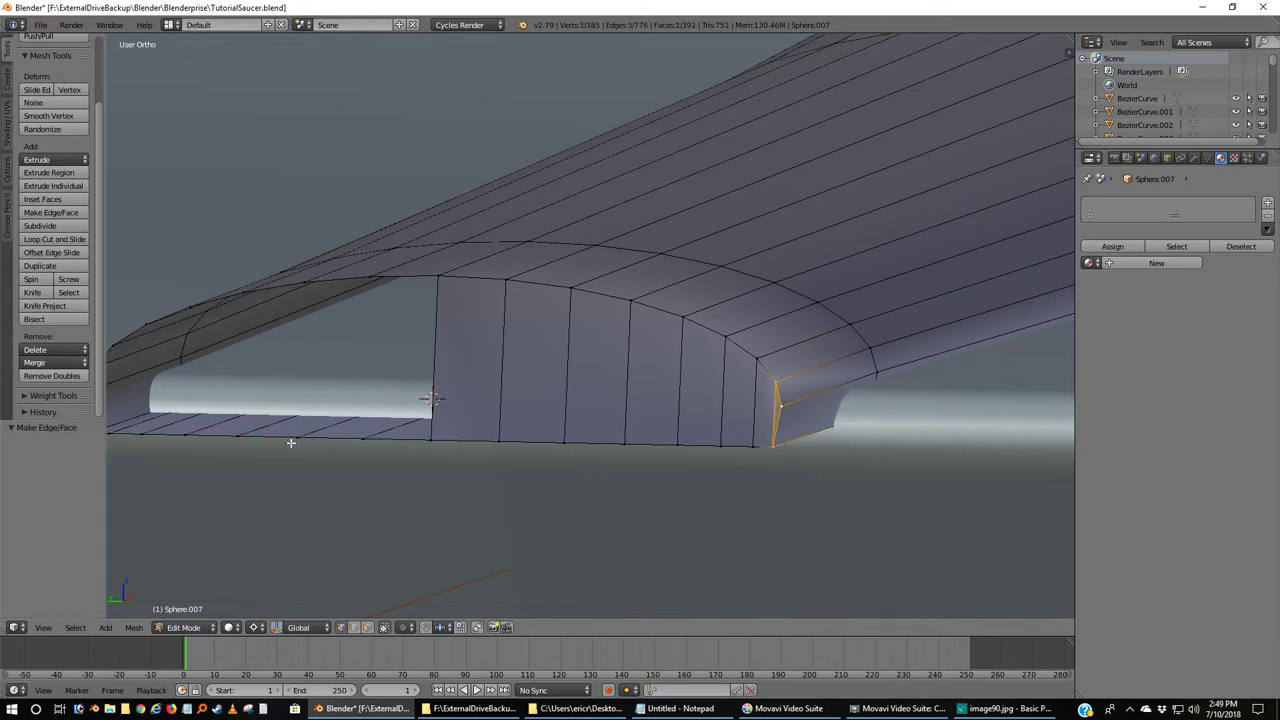
Fill the first two quads left of the midline in the fairing's rear opening.
{"action": "middle_click_drag", "start_coordinate": [291, 443], "coordinate": [363, 451]}
{"action": "right_click", "coordinate": [707, 322]}
{"action": "right_click", "coordinate": [722, 487], "text": "shift"}
{"action": "right_click", "coordinate": [666, 497], "text": "shift"}
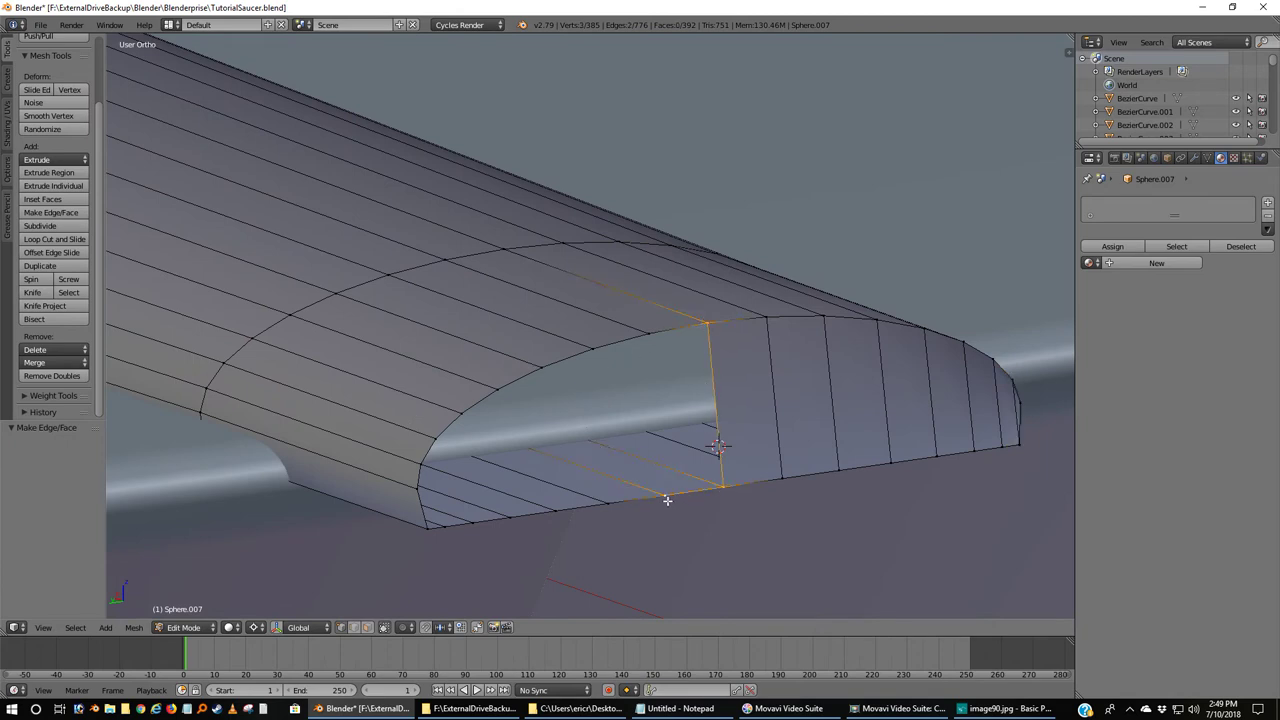
{"action": "right_click", "coordinate": [645, 339], "text": "shift"}
{"action": "key", "text": "f"}
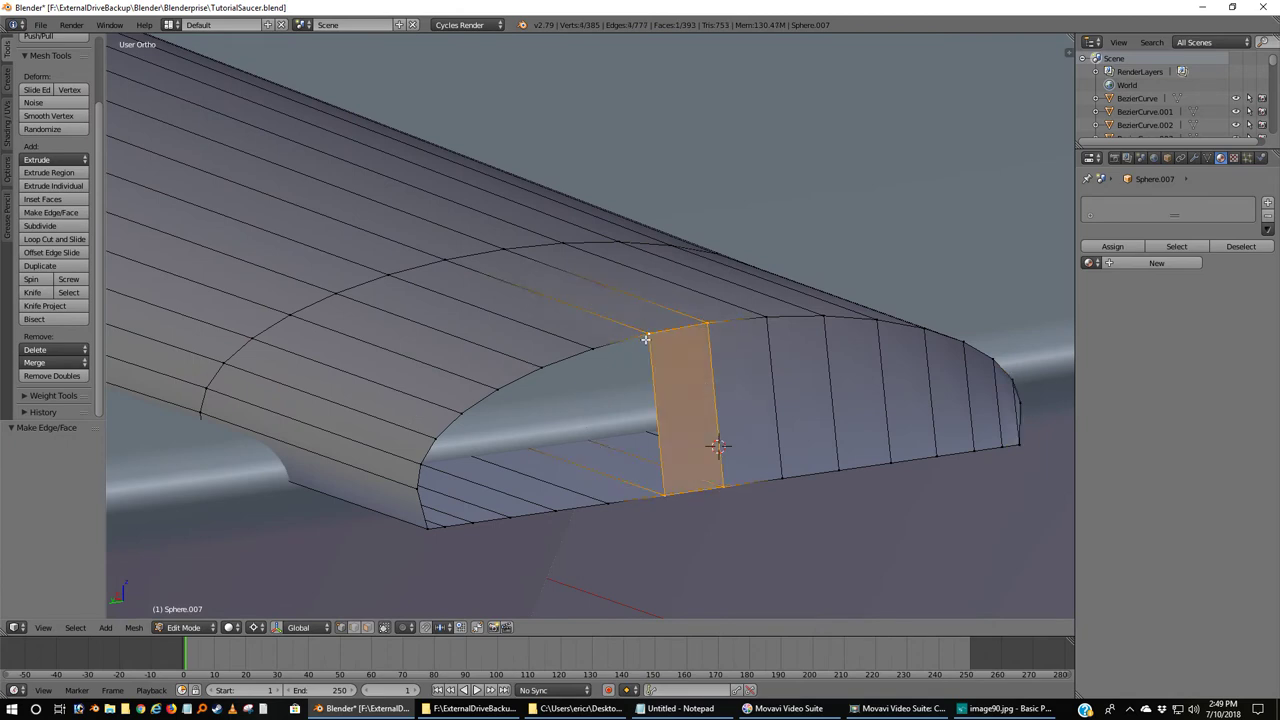
{"action": "right_click", "coordinate": [649, 334]}
{"action": "right_click", "coordinate": [666, 496], "text": "shift"}
{"action": "right_click", "coordinate": [607, 503], "text": "shift"}
{"action": "right_click", "coordinate": [594, 350], "text": "shift"}
{"action": "key", "text": "f"}
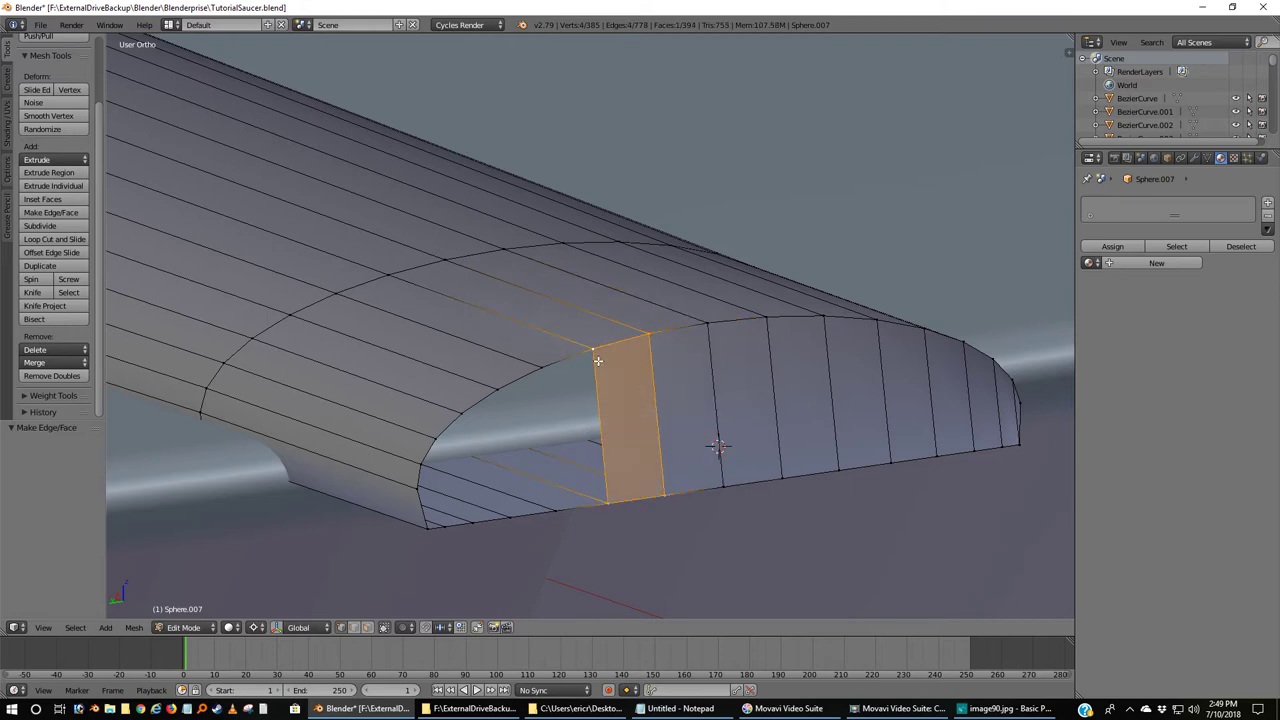
Extend the left half of the rear cap outward with three more quads between the upper arc and bottom edge.
{"action": "right_click", "coordinate": [596, 352]}
{"action": "right_click", "coordinate": [613, 504], "text": "shift"}
{"action": "right_click", "coordinate": [554, 511], "text": "shift"}
{"action": "right_click", "coordinate": [544, 368], "text": "shift"}
{"action": "key", "text": "f"}
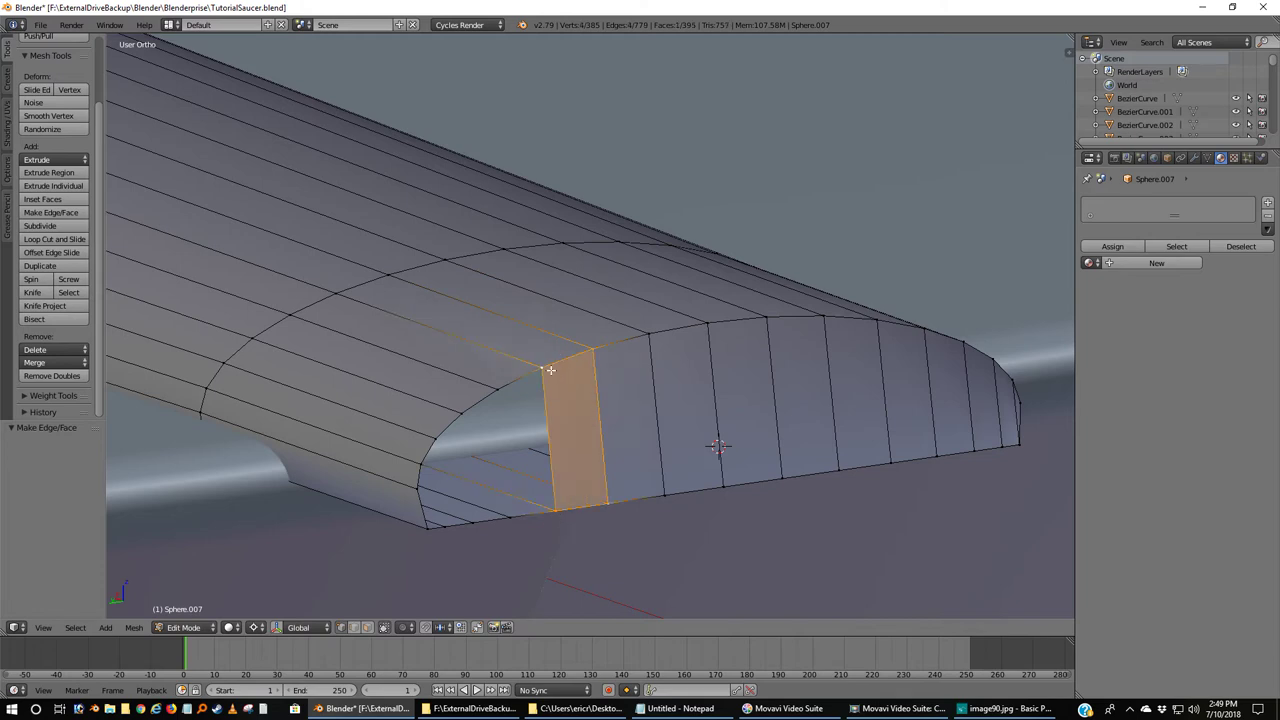
{"action": "right_click", "coordinate": [545, 370]}
{"action": "right_click", "coordinate": [554, 511], "text": "shift"}
{"action": "right_click", "coordinate": [506, 516], "text": "shift"}
{"action": "right_click", "coordinate": [497, 389], "text": "shift"}
{"action": "key", "text": "f"}
{"action": "right_click", "coordinate": [497, 389]}
{"action": "right_click", "coordinate": [506, 512], "text": "shift"}
{"action": "right_click", "coordinate": [472, 523], "text": "shift"}
{"action": "right_click", "coordinate": [461, 410], "text": "shift"}
{"action": "key", "text": "f"}
Finish the left end of the rear cap with two narrow quads and a corner triangle, and clear the selection.
{"action": "right_click", "coordinate": [461, 411]}
{"action": "right_click", "coordinate": [472, 523], "text": "shift"}
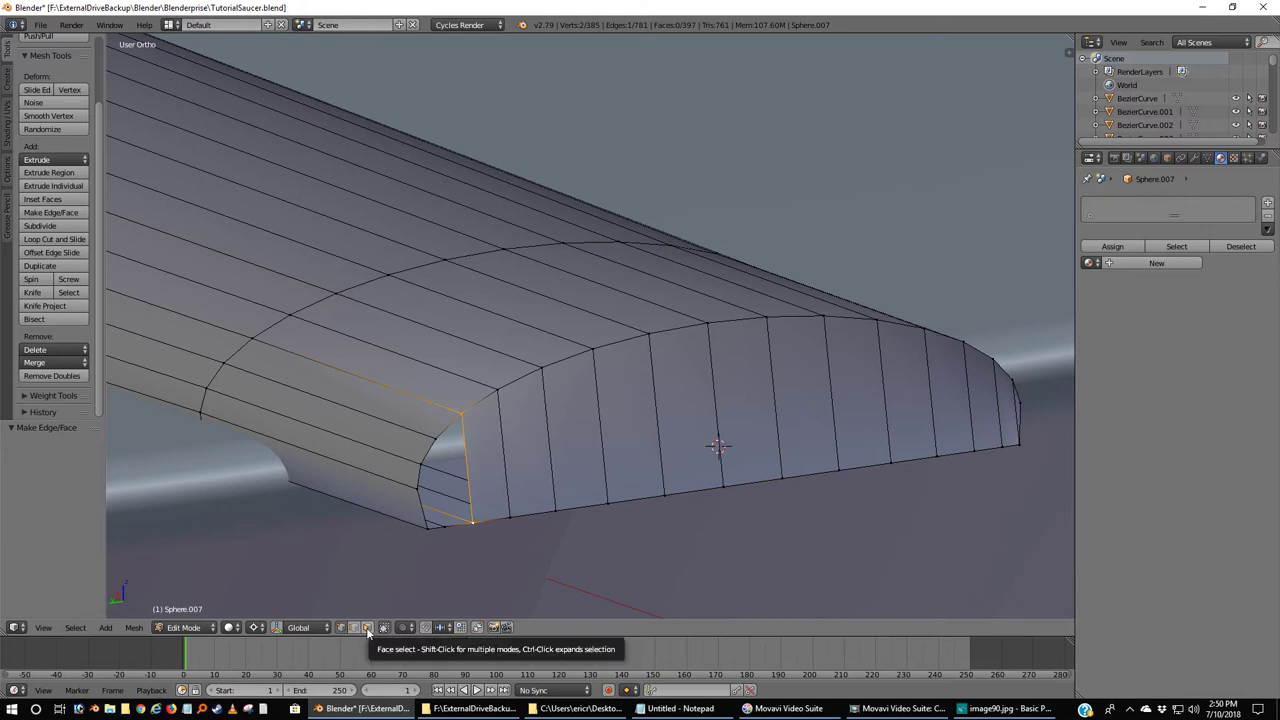
{"action": "right_click", "coordinate": [435, 438], "text": "shift"}
{"action": "right_click", "coordinate": [448, 530], "text": "shift"}
{"action": "key", "text": "f"}
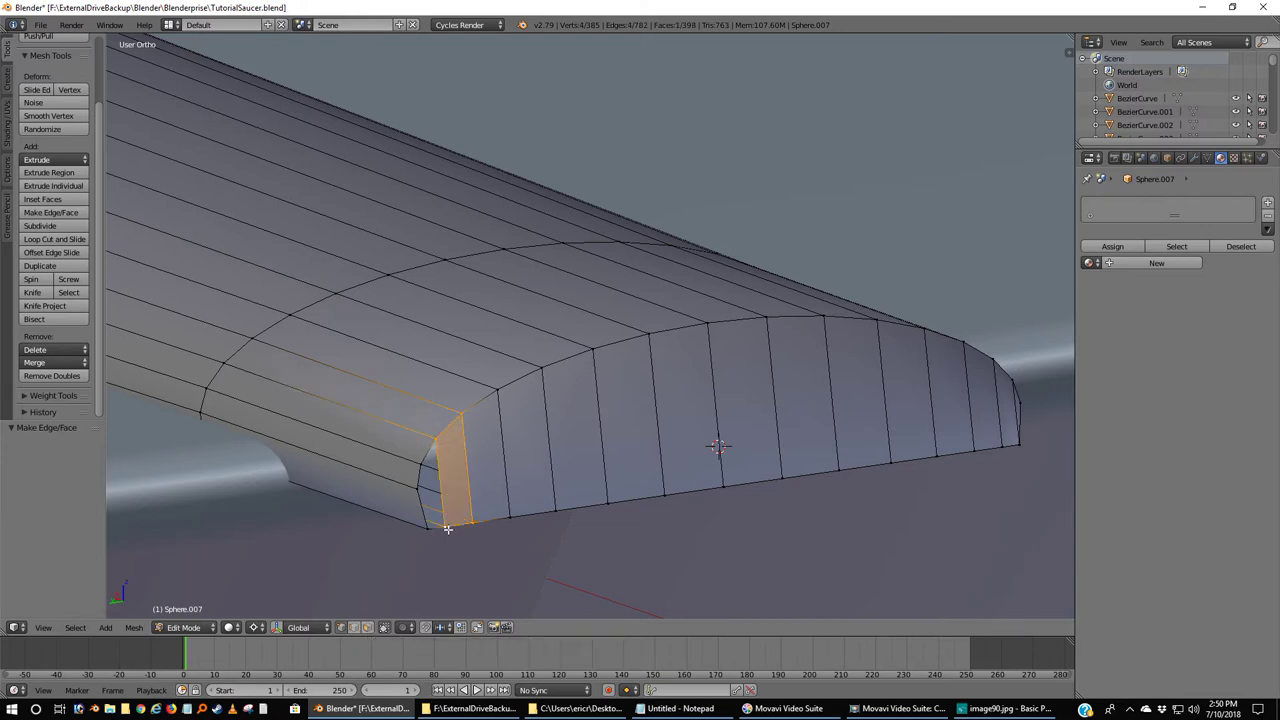
{"action": "right_click", "coordinate": [436, 438]}
{"action": "right_click", "coordinate": [441, 523], "text": "shift"}
{"action": "right_click", "coordinate": [430, 533], "text": "shift"}
{"action": "right_click", "coordinate": [424, 467], "text": "shift"}
{"action": "key", "text": "f"}
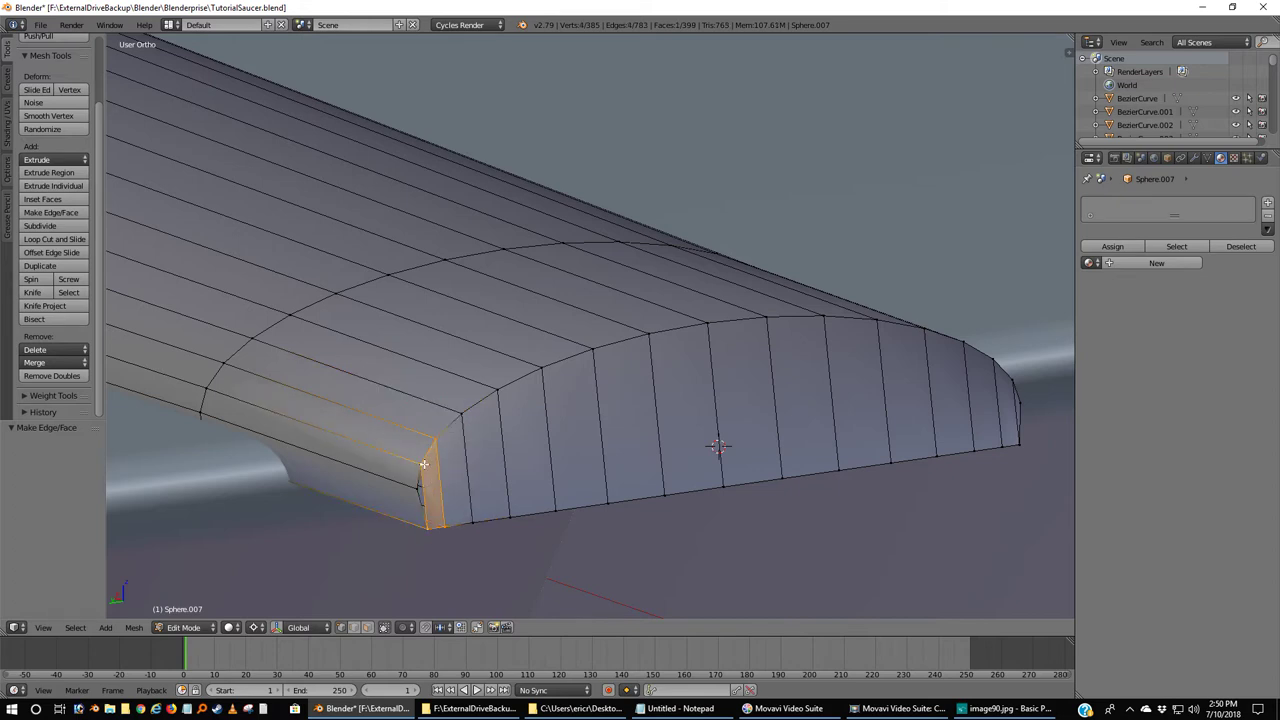
{"action": "right_click", "coordinate": [424, 464]}
{"action": "right_click", "coordinate": [432, 535], "text": "shift"}
{"action": "right_click", "coordinate": [417, 491], "text": "shift"}
{"action": "key", "text": "f"}
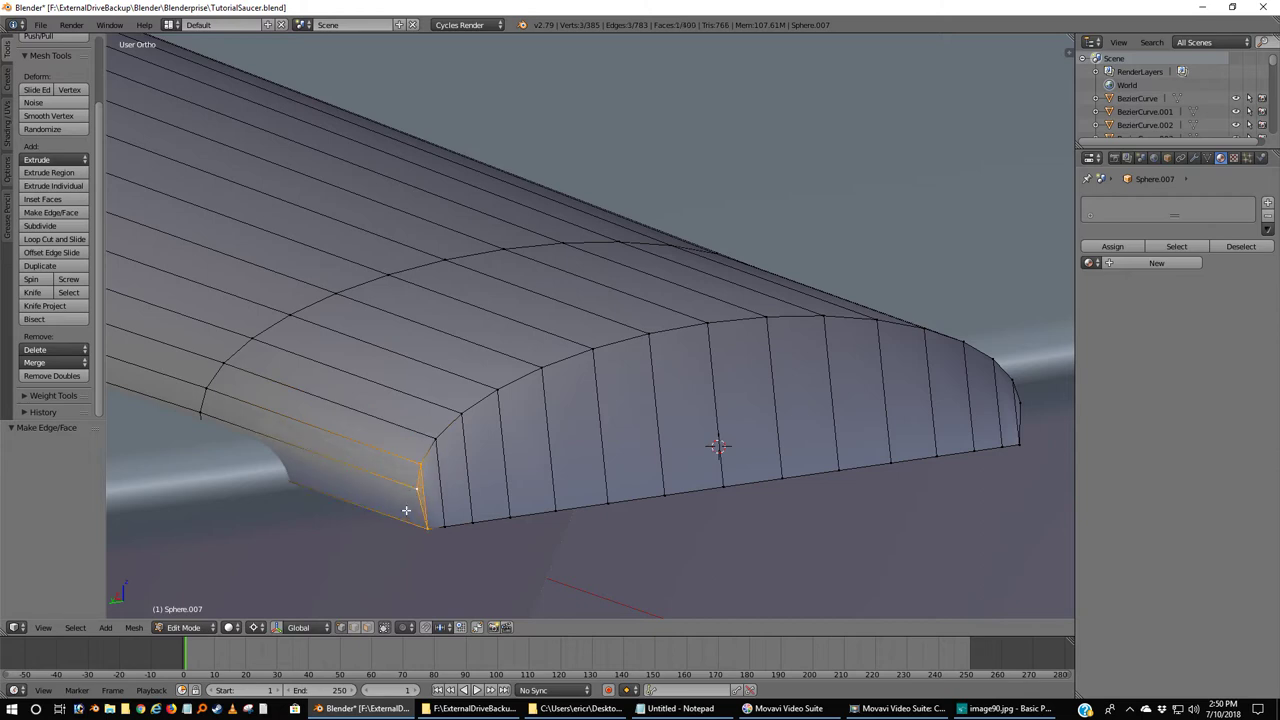
{"action": "key", "text": "a"}
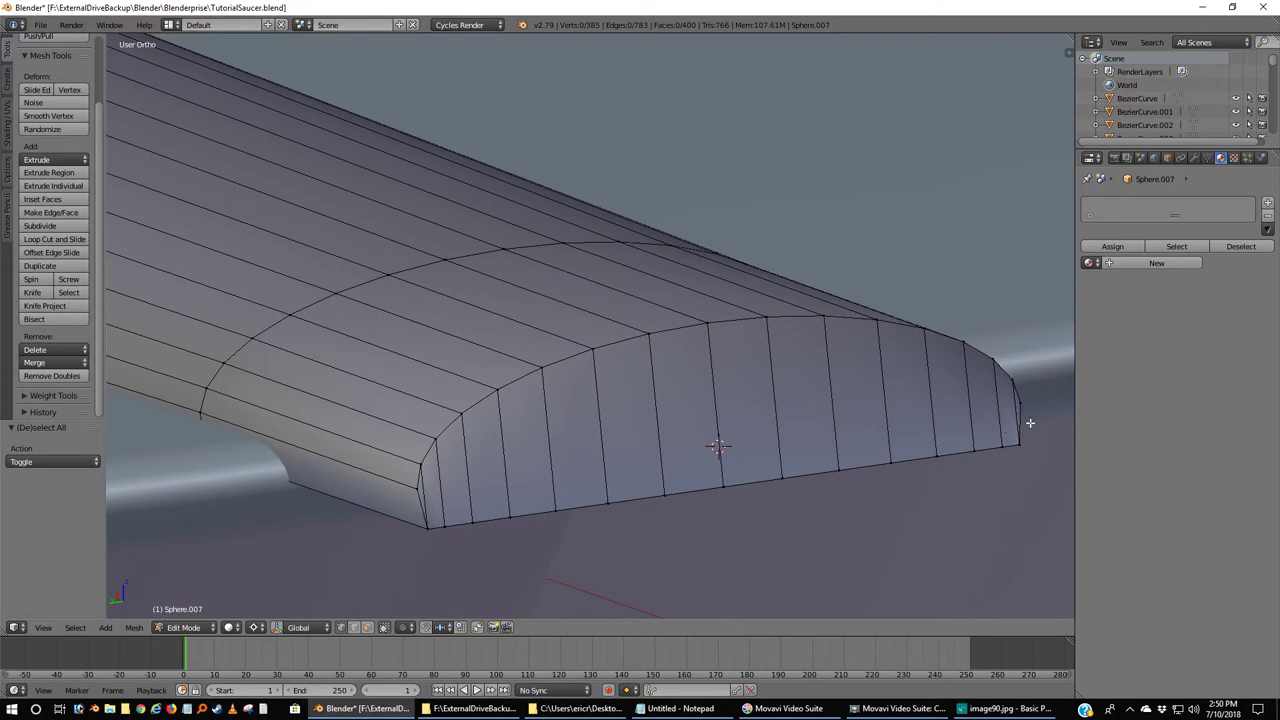
Leave Edit Mode, check the capped rear in perspective, and add an Edge Split modifier with its default 30° angle to the fairing.
{"action": "middle_click_drag", "start_coordinate": [411, 513], "coordinate": [502, 522]}
{"action": "key", "text": "Tab"}
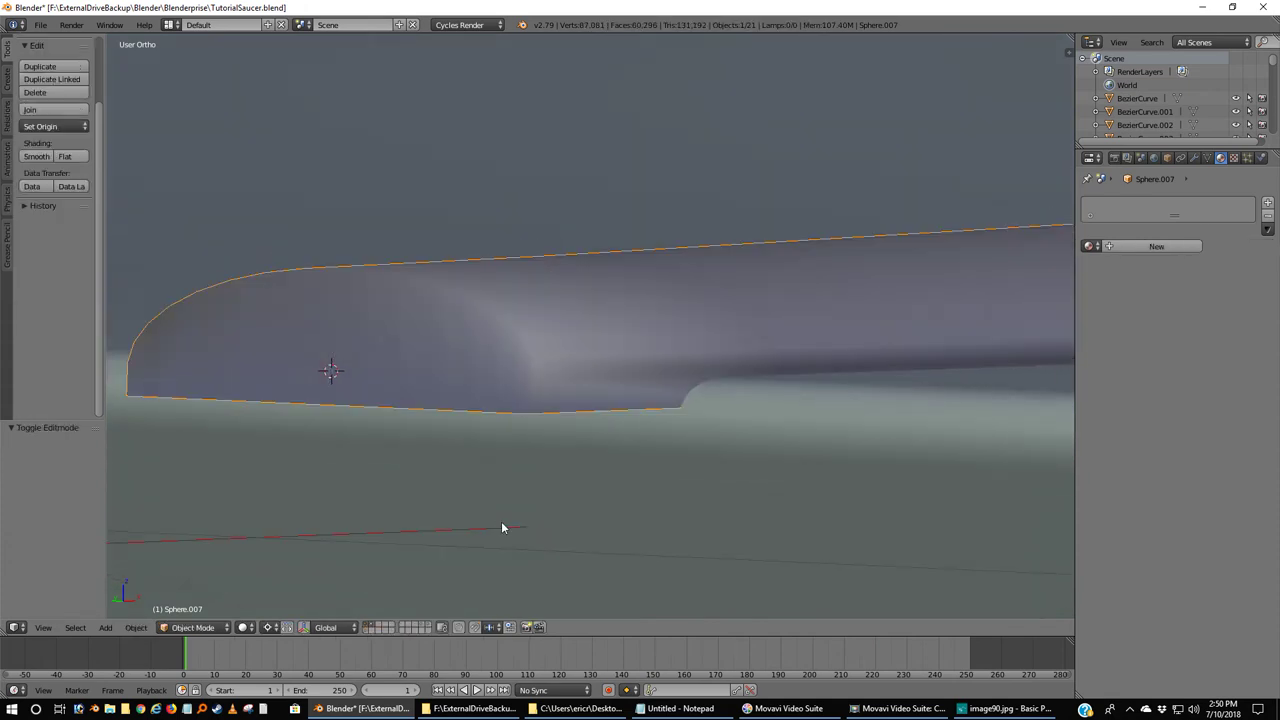
{"action": "scroll", "coordinate": [501, 521], "scroll_direction": "down", "scroll_amount": 4}
{"action": "middle_click_drag", "start_coordinate": [546, 464], "coordinate": [614, 434]}
{"action": "key", "text": "KP_5"}
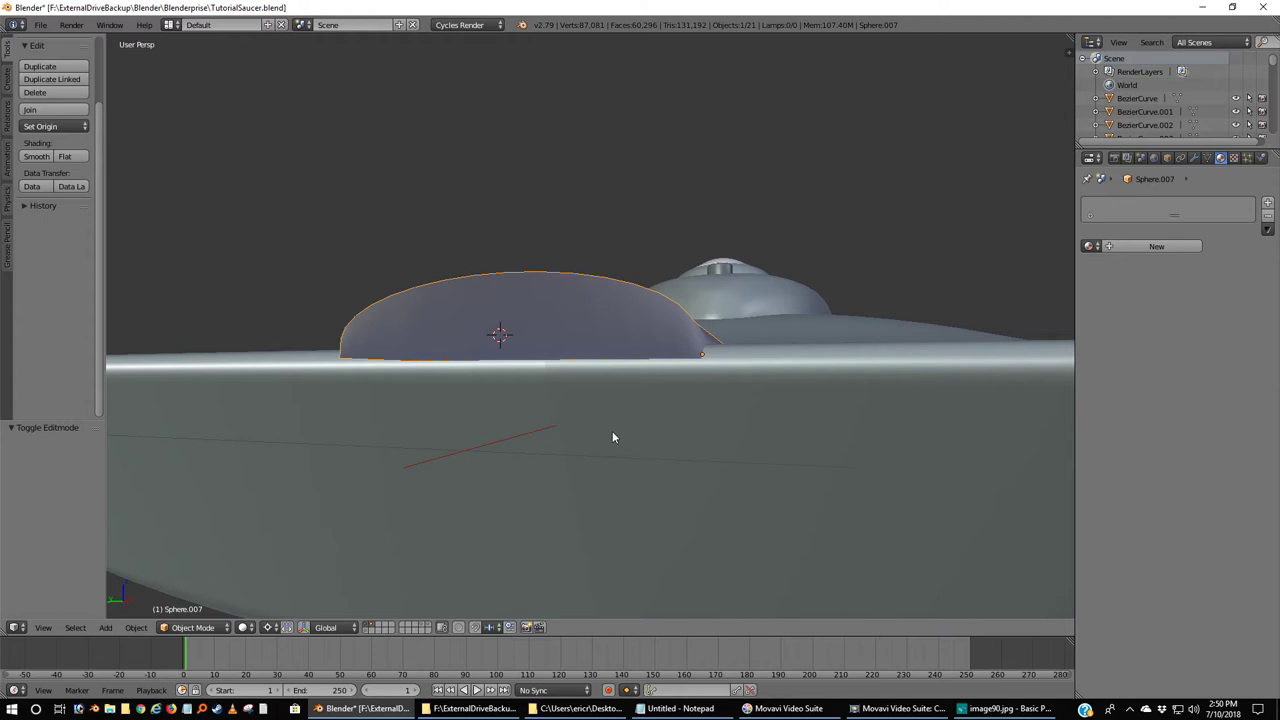
{"action": "middle_click_drag", "start_coordinate": [613, 437], "coordinate": [580, 440]}
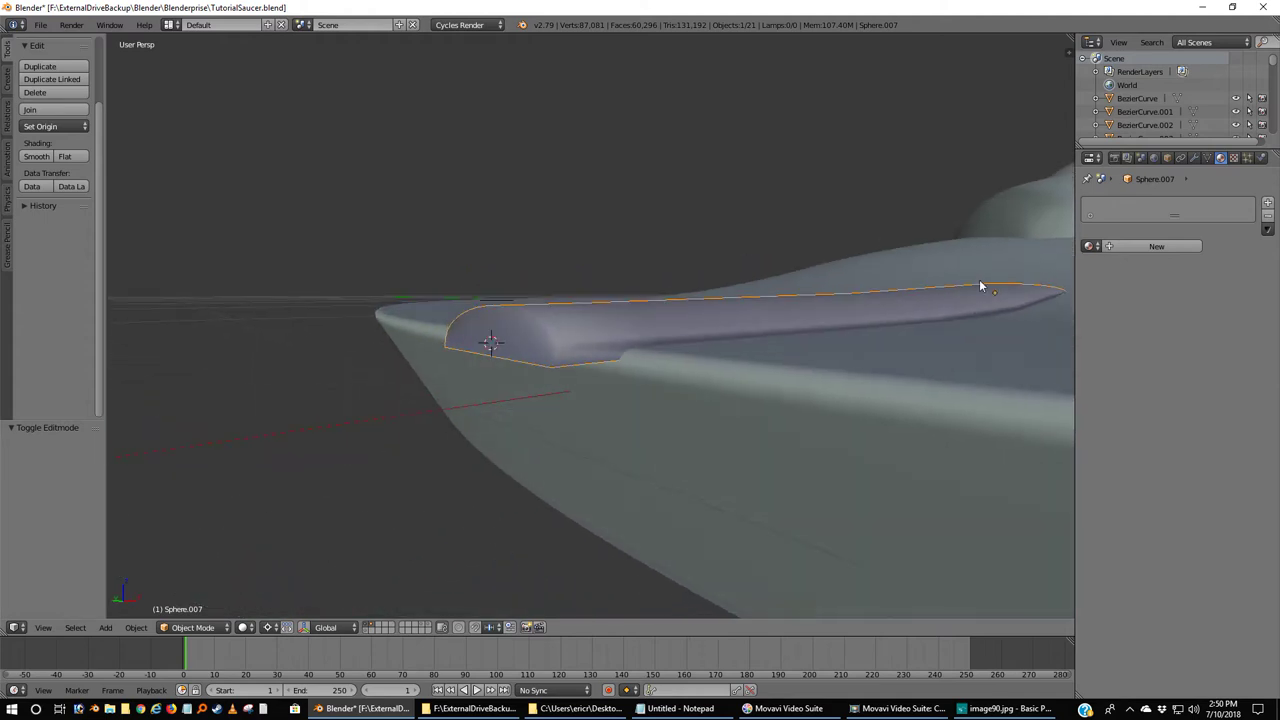
{"action": "left_click", "coordinate": [1195, 160]}
{"action": "left_click", "coordinate": [1135, 203]}
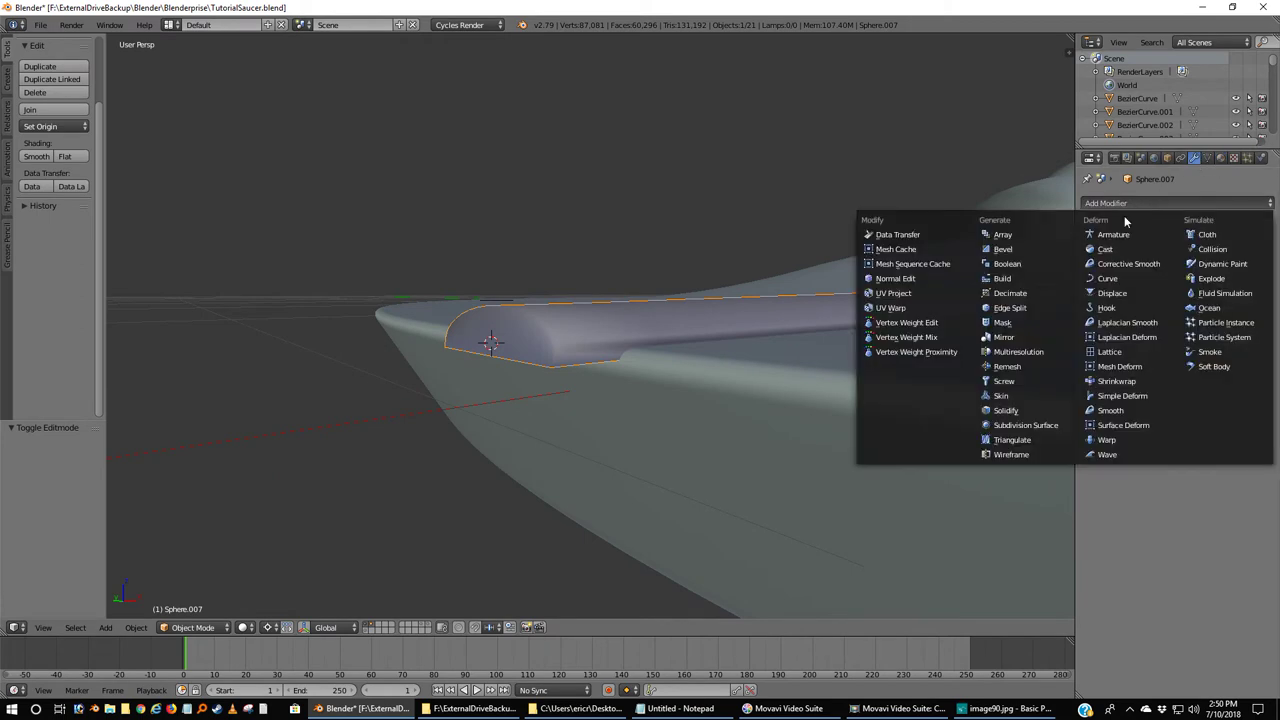
{"action": "left_click", "coordinate": [1012, 308]}
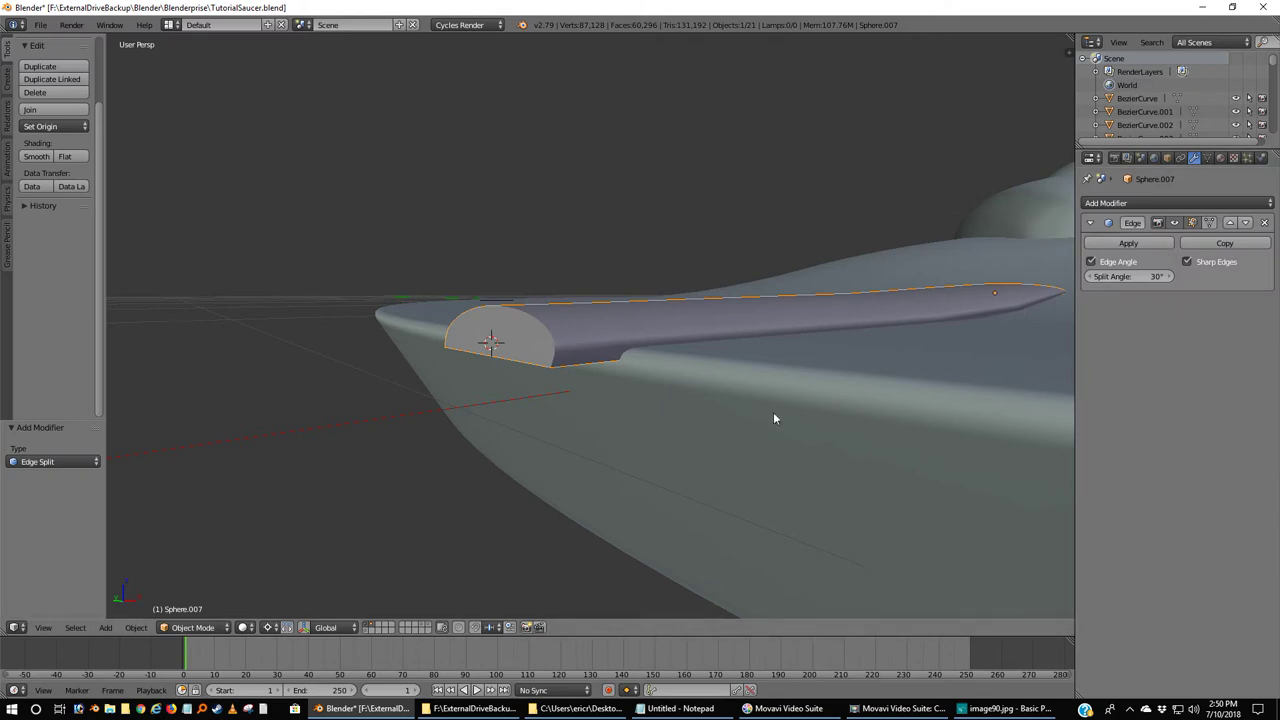
{"action": "middle_click_drag", "start_coordinate": [563, 444], "coordinate": [581, 411]}
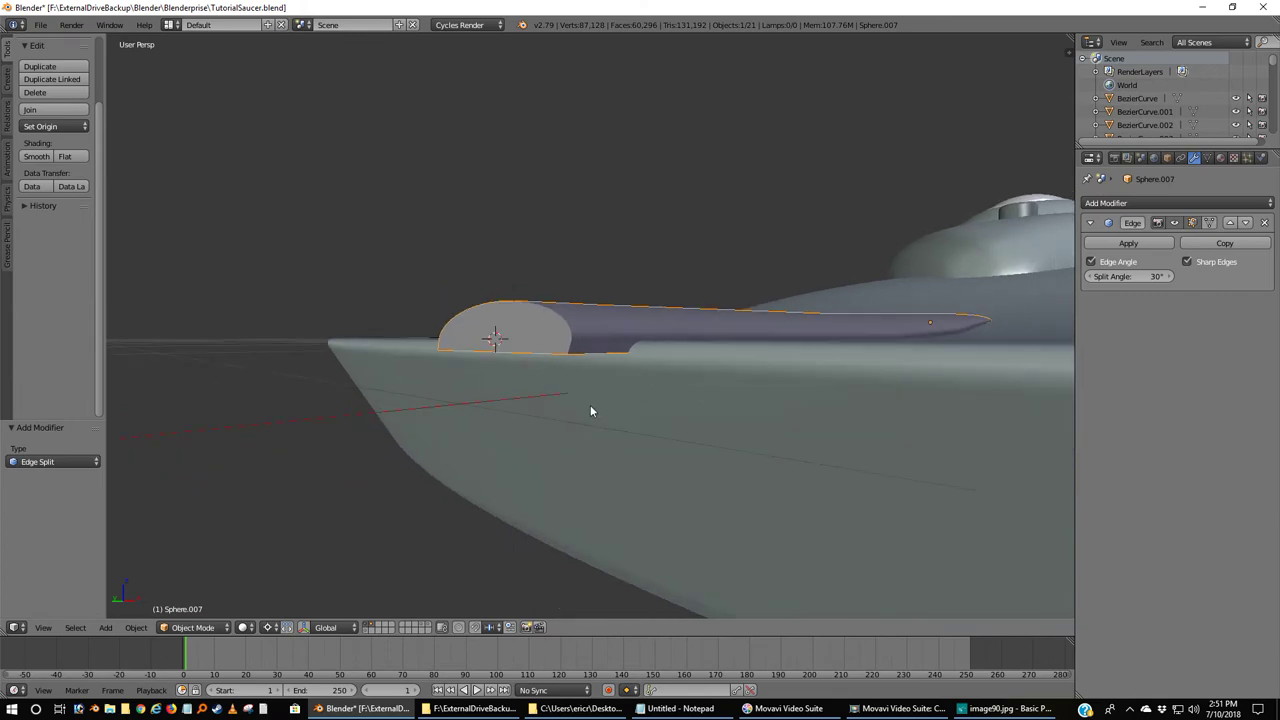
In orthographic top view, box-select the fairing's rear end vertices and scale them about 1.745 along Y to match the blueprint's flare.
{"action": "key", "text": "KP_7"}
{"action": "key", "text": "z"}
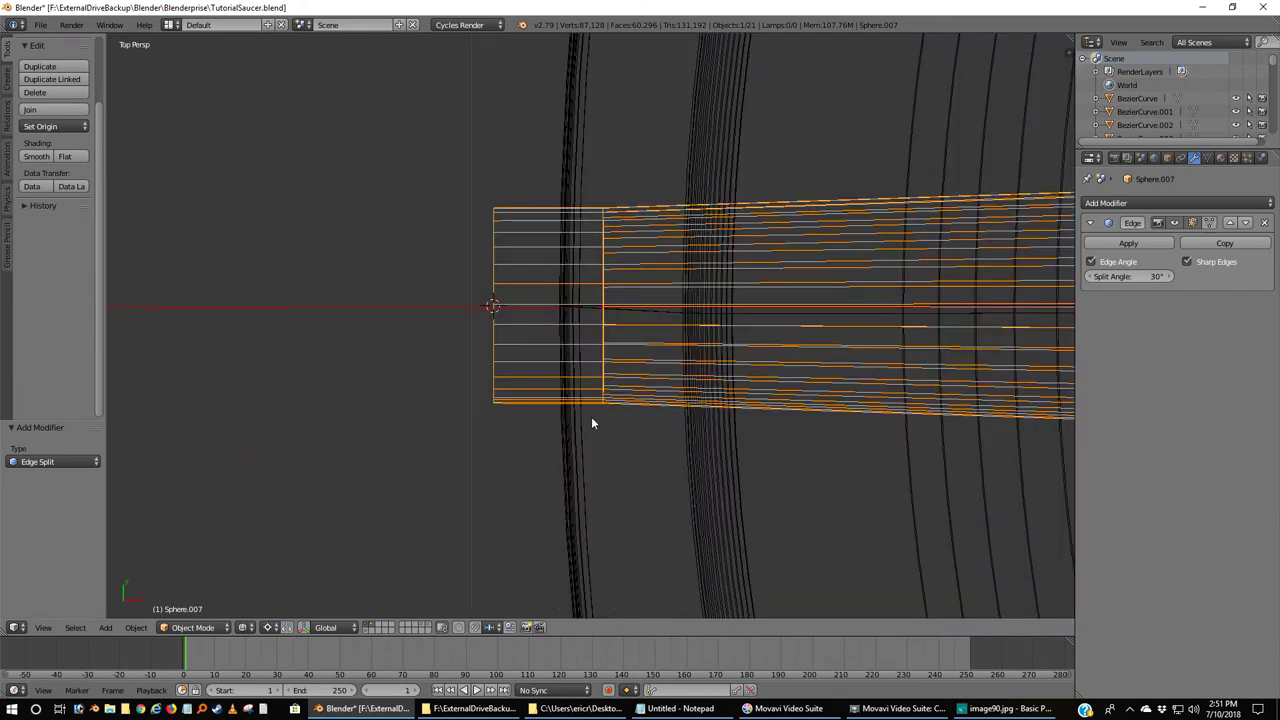
{"action": "key", "text": "KP_5"}
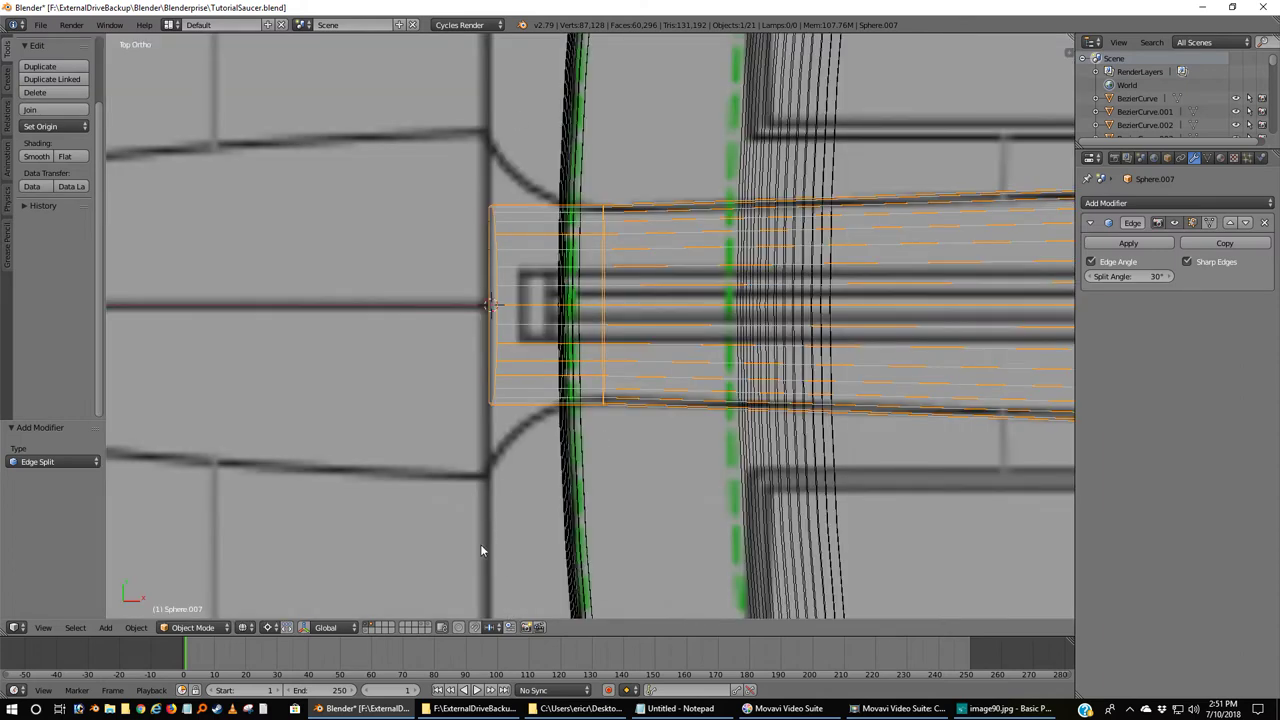
{"action": "key", "text": "Tab"}
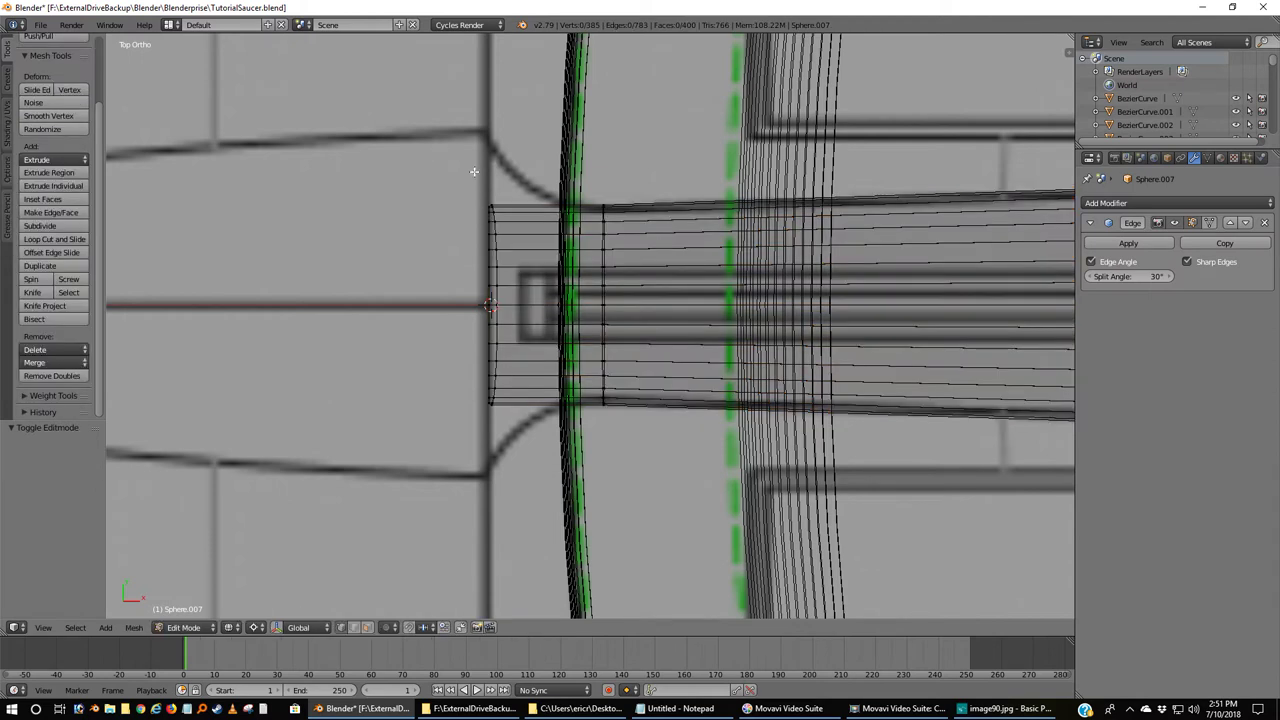
{"action": "left_click_drag", "start_coordinate": [476, 174], "coordinate": [514, 486]}
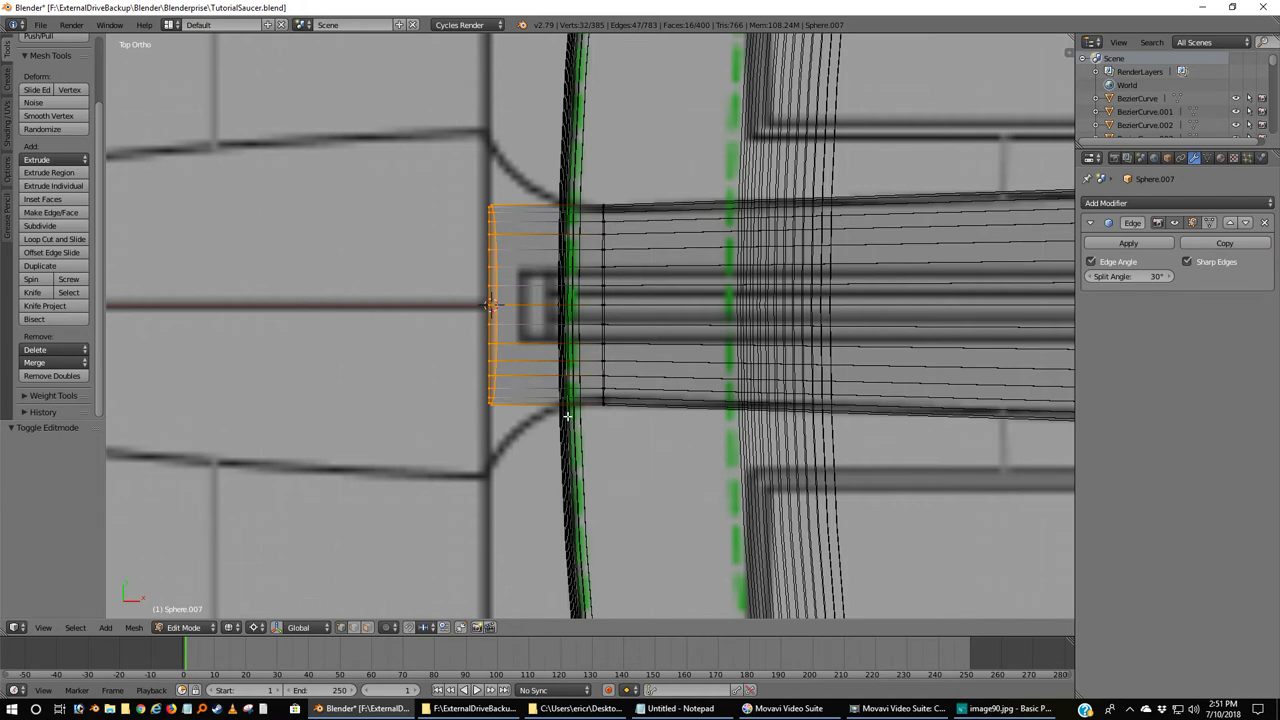
{"action": "key", "text": "s"}
{"action": "key", "text": "y"}
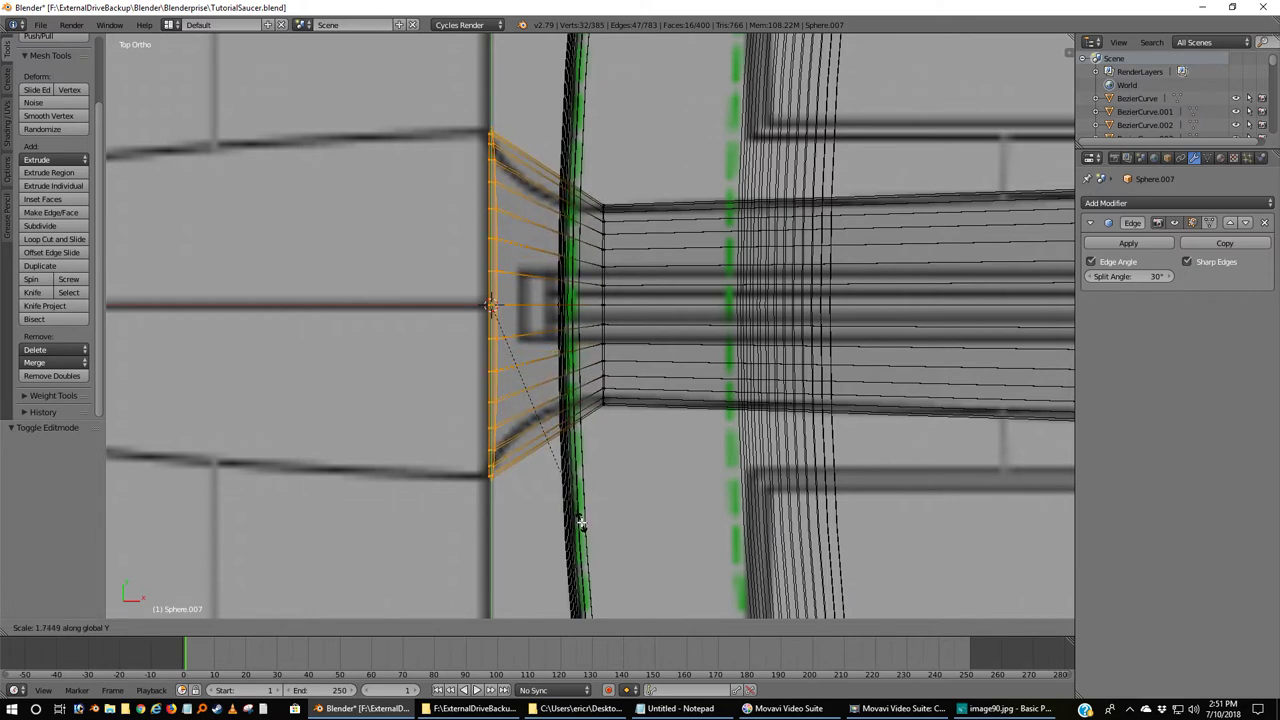
{"action": "left_click", "coordinate": [581, 522]}
{"action": "mouse_move", "coordinate": [633, 502]}
{"action": "middle_mouse_down"}
{"action": "mouse_move", "coordinate": [627, 427]}
{"action": "mouse_move", "coordinate": [543, 440]}
{"action": "mouse_move", "coordinate": [597, 426]}
{"action": "middle_mouse_up"}
{"action": "key", "text": "z"}
{"action": "key", "text": "KP_7"}
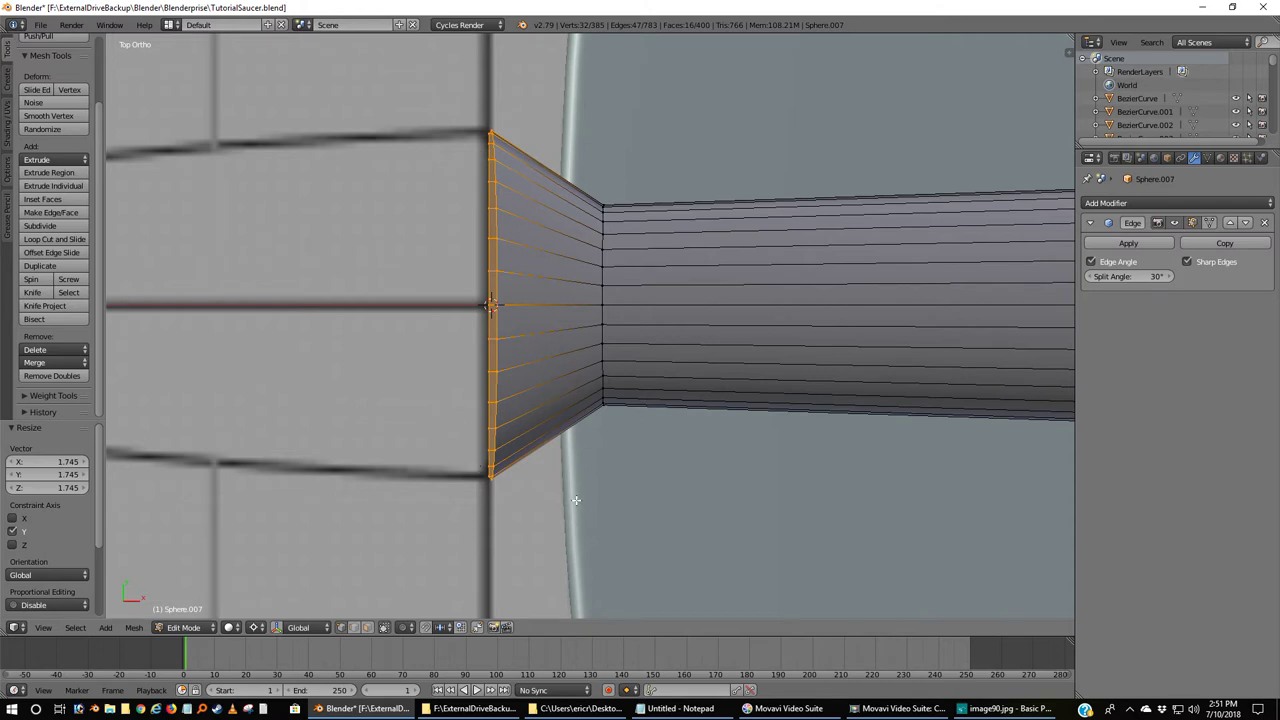
Compare the flare with the blueprint in wireframe front and top views, clear the selection, and add one centred loop cut across the flared section.
{"action": "key", "text": "KP_1"}
{"action": "key", "text": "z"}
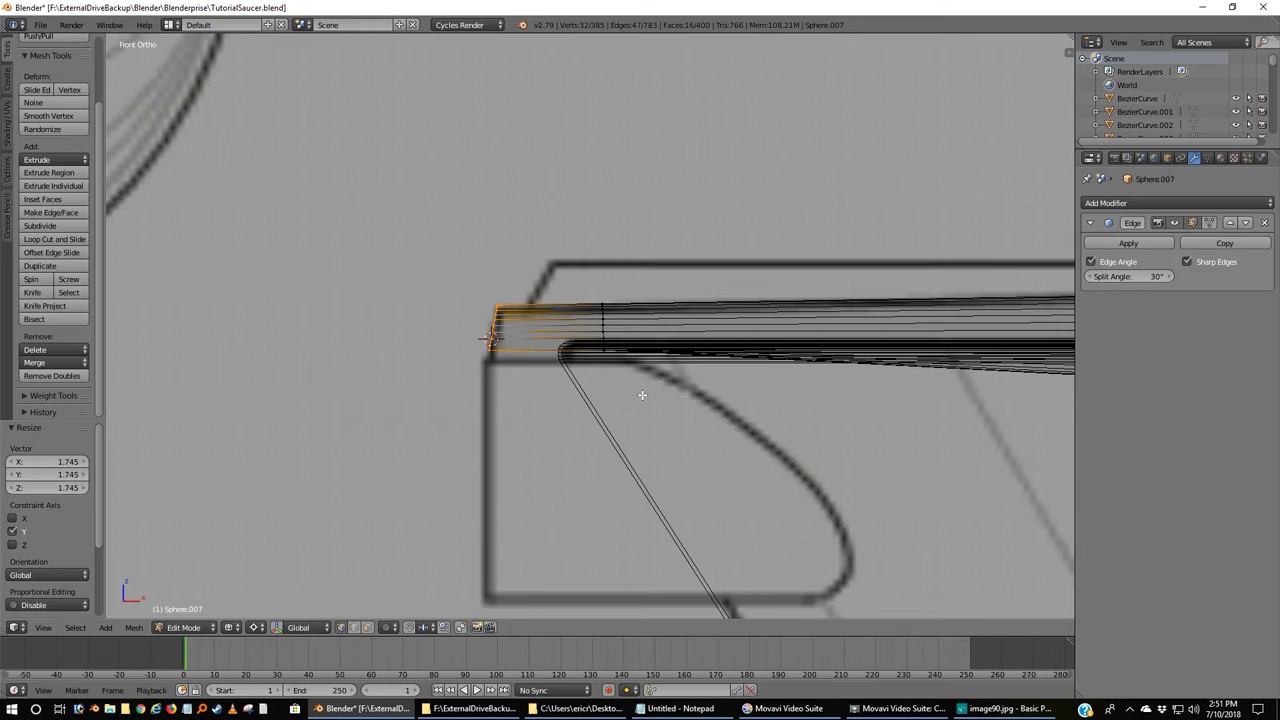
{"action": "key", "text": "KP_7"}
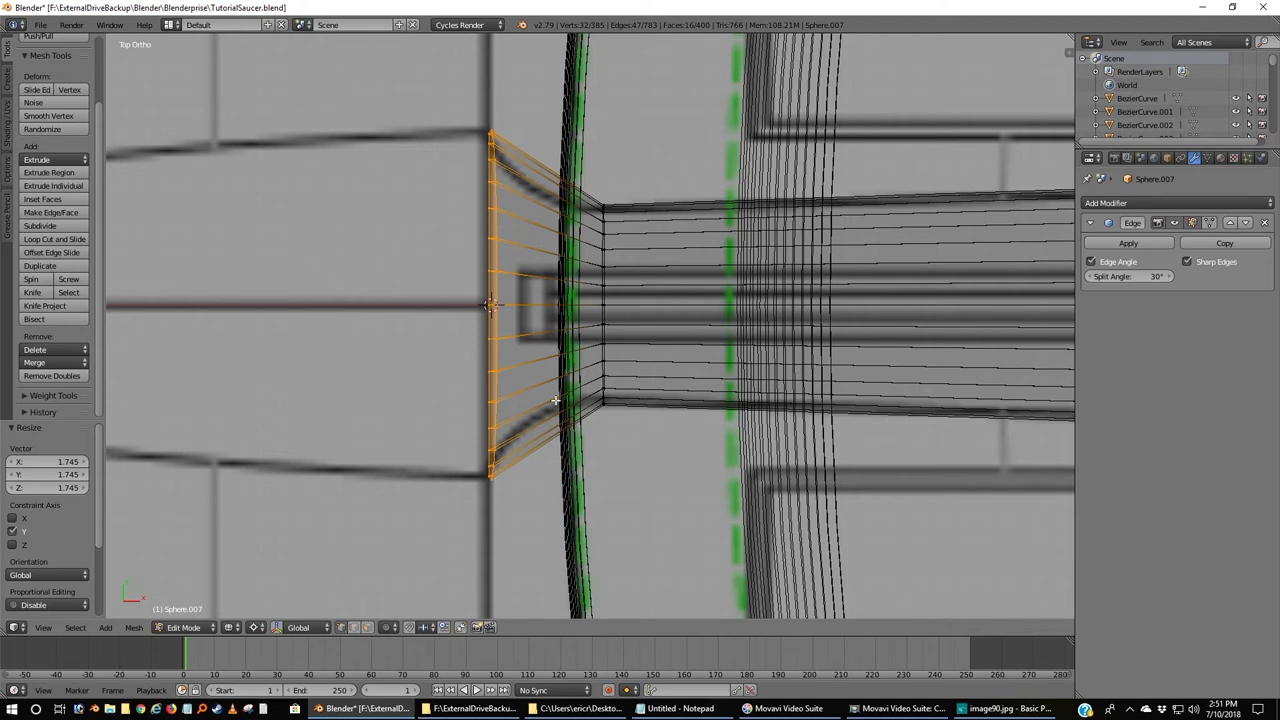
{"action": "key", "text": "a"}
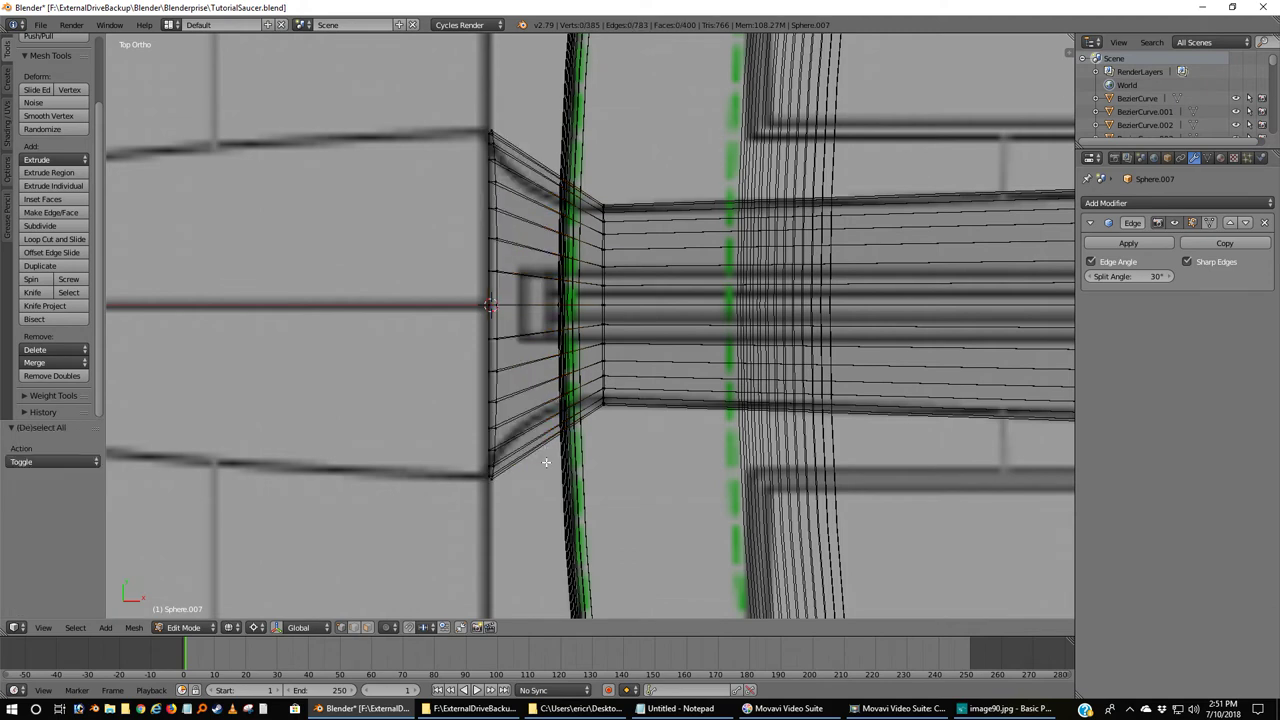
{"action": "key", "text": "ctrl+r"}
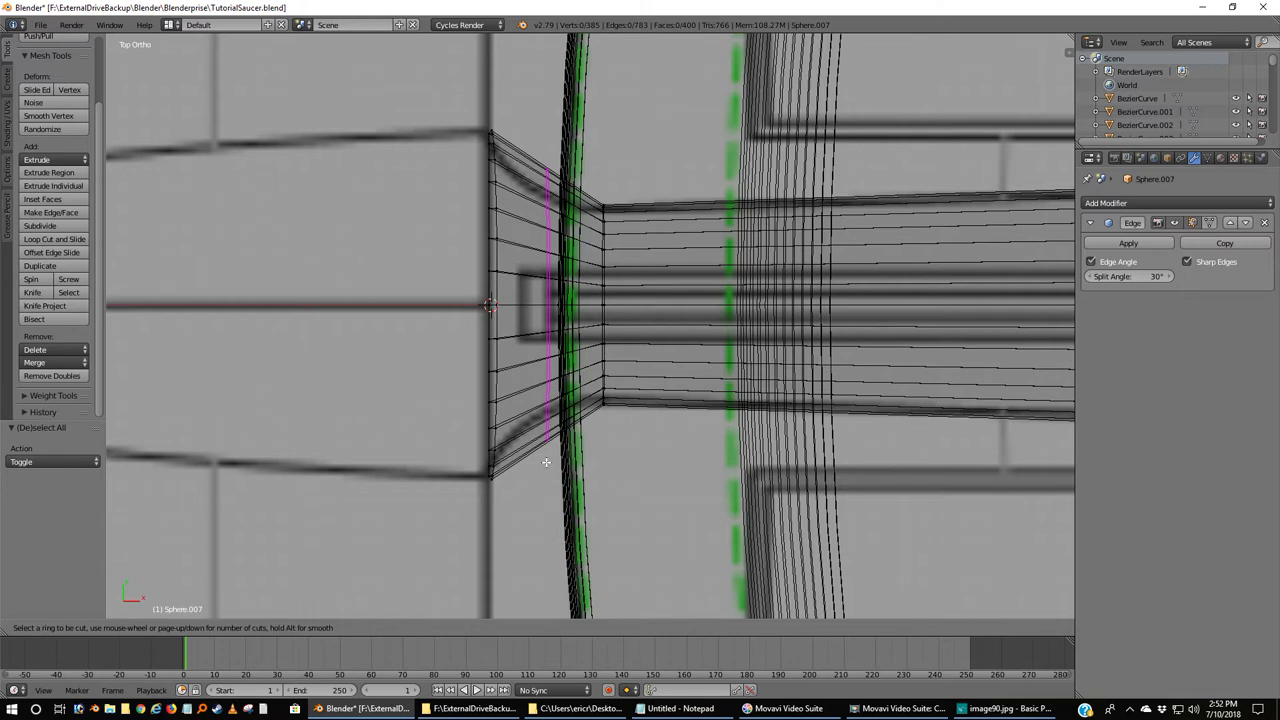
{"action": "left_click", "coordinate": [546, 462]}
{"action": "right_click", "coordinate": [546, 462]}
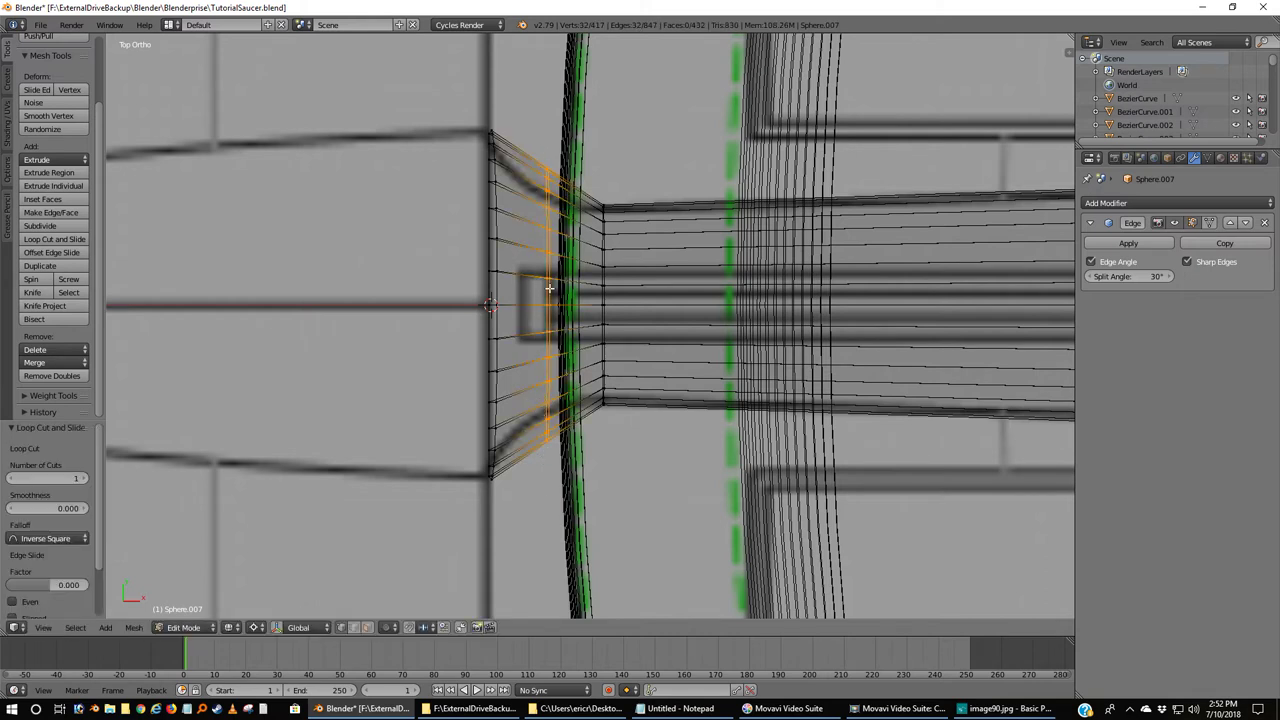
Set the pivot point to Bounding Box Center, scale the new mid-flare loop about 0.854 along Y to the blueprint curve, and deselect it.
{"action": "key", "text": "s"}
{"action": "right_click", "coordinate": [551, 515]}
{"action": "left_click", "coordinate": [256, 628]}
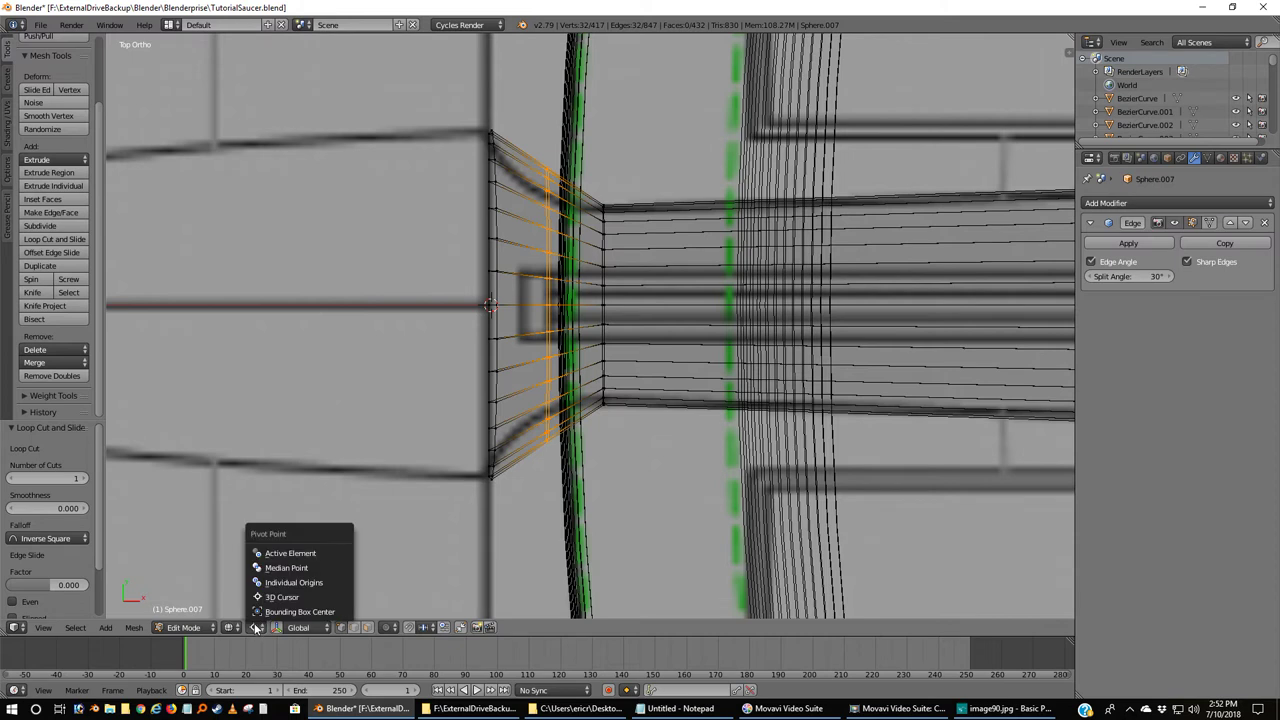
{"action": "left_click", "coordinate": [261, 612]}
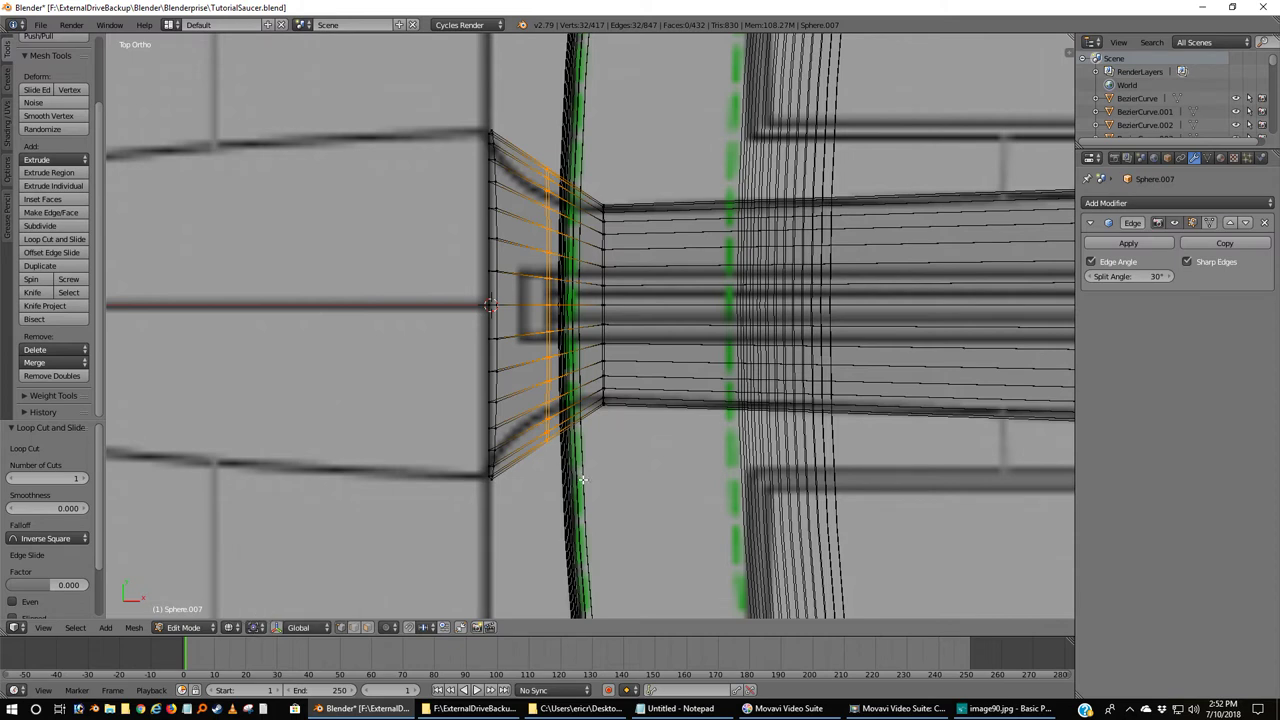
{"action": "key", "text": "s"}
{"action": "key", "text": "y"}
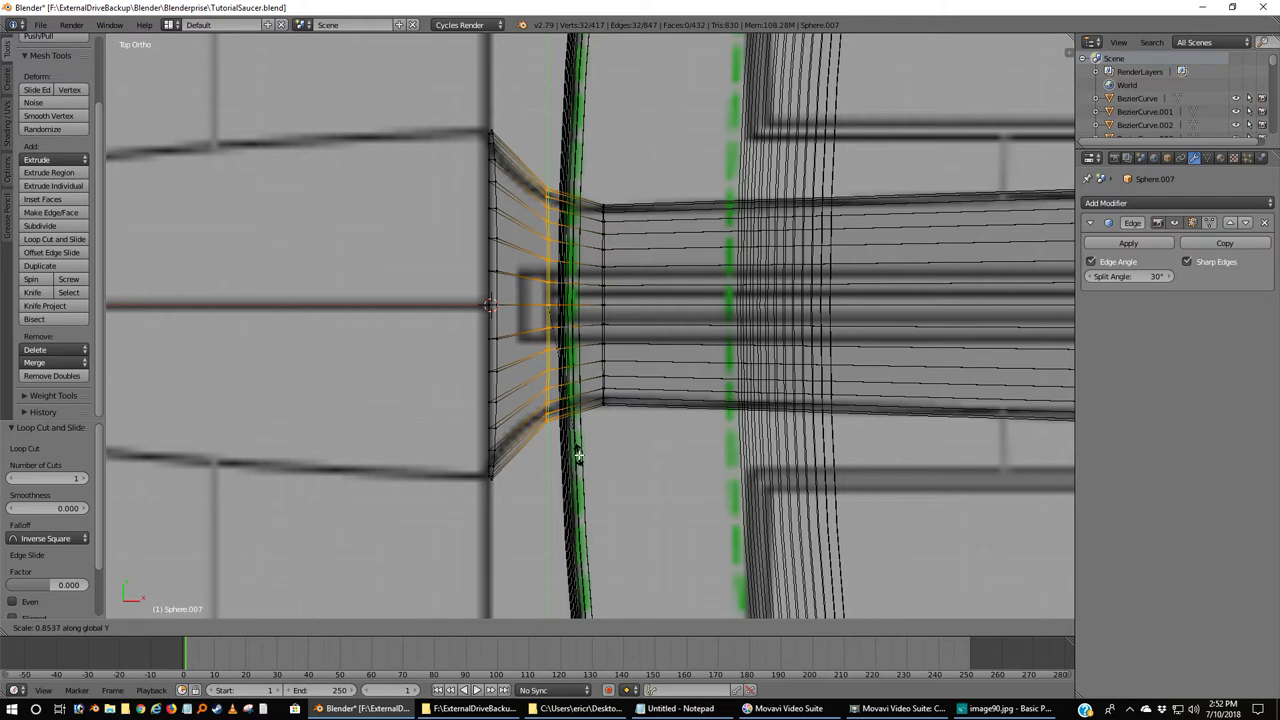
{"action": "left_click", "coordinate": [578, 455]}
{"action": "key", "text": "a"}
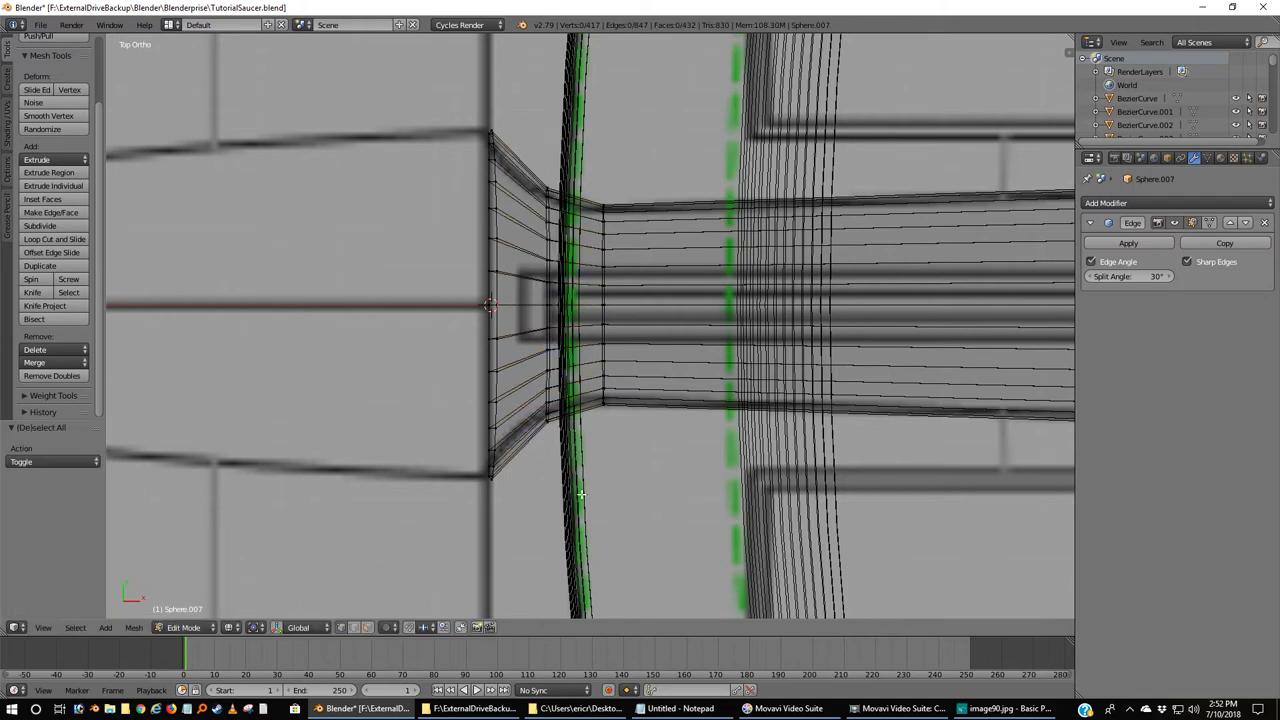
Add a centred loop cut between the rear edge and the mid-flare loop, scale it 0.941 along Y, and clear the selection.
{"action": "key", "text": "z"}
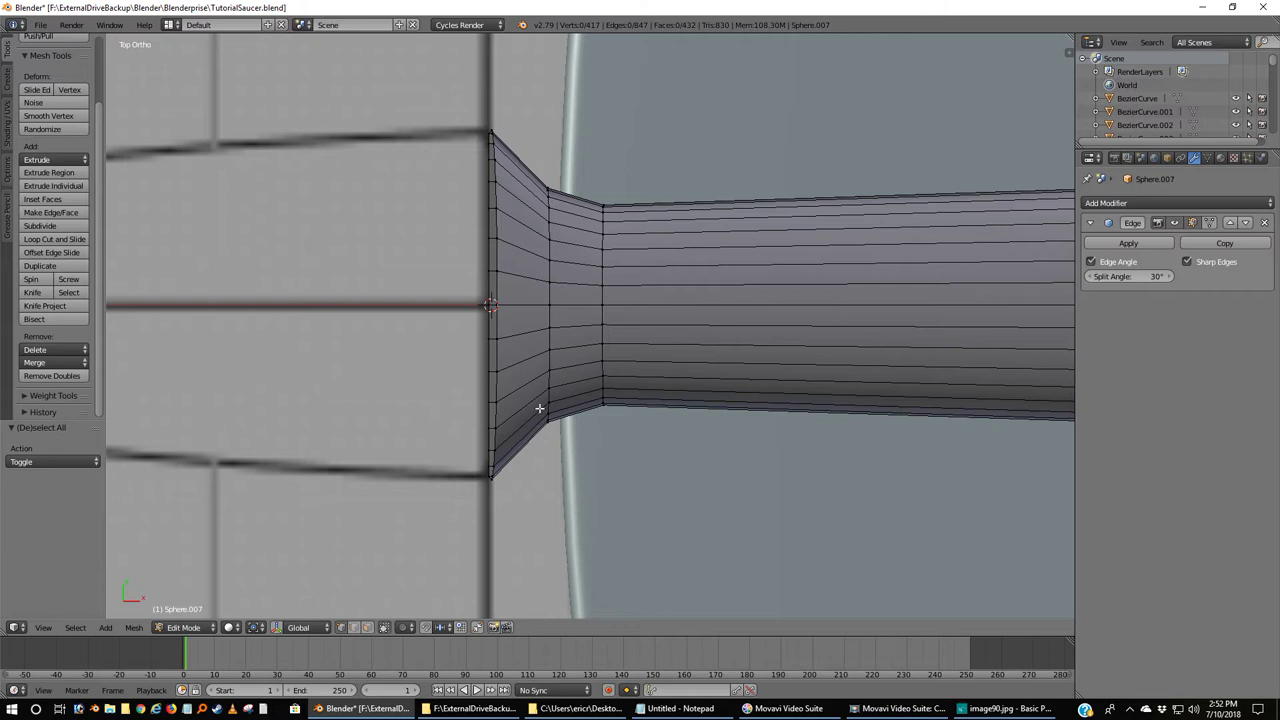
{"action": "key", "text": "z"}
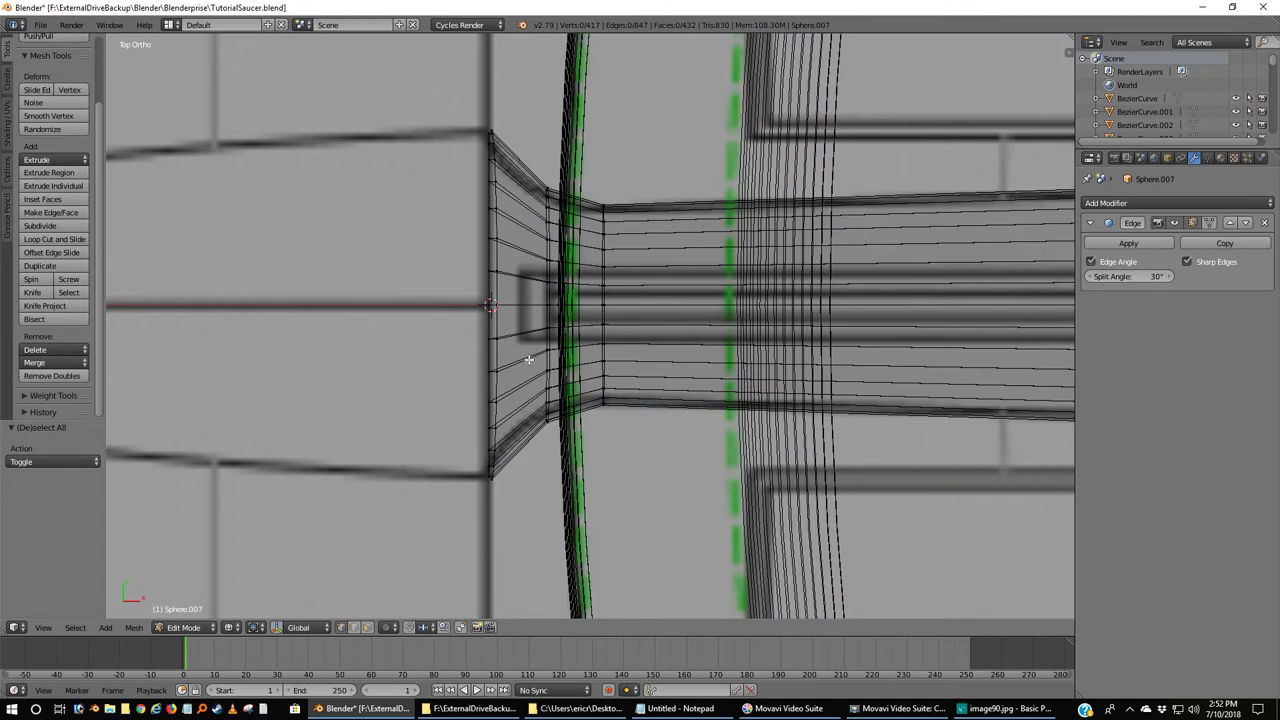
{"action": "key", "text": "ctrl+r"}
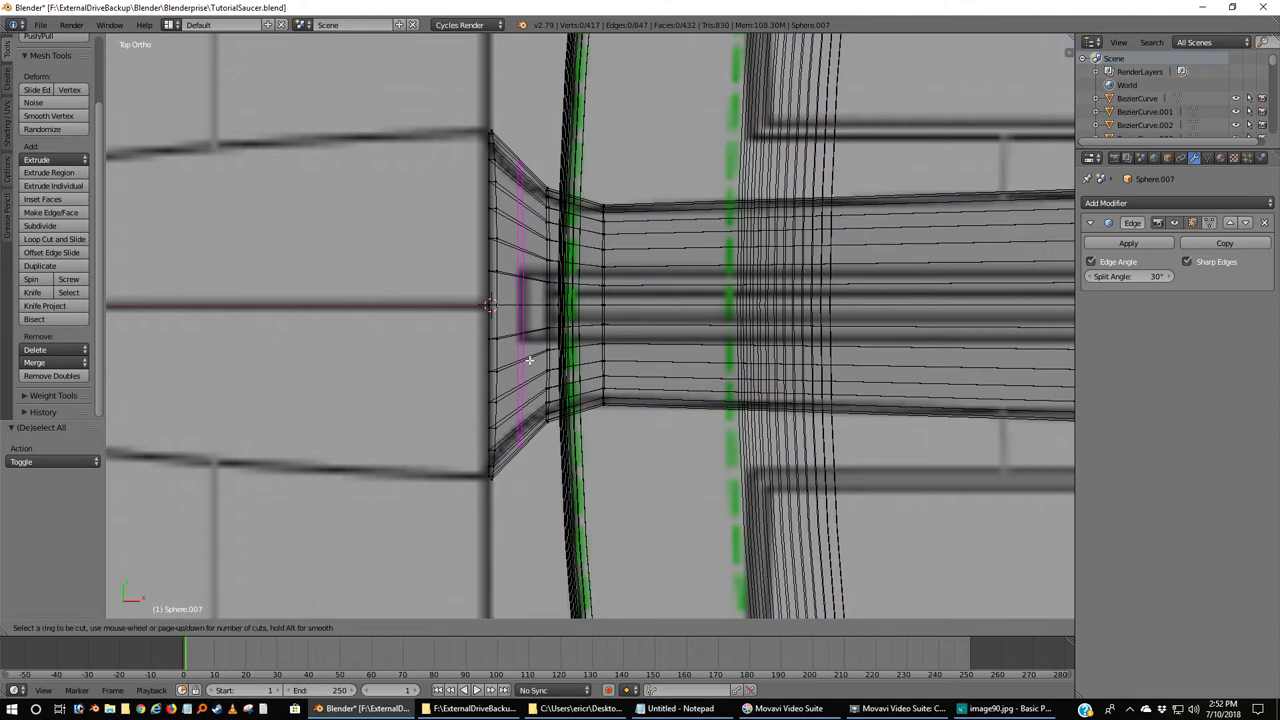
{"action": "left_click", "coordinate": [529, 360]}
{"action": "right_click", "coordinate": [529, 360]}
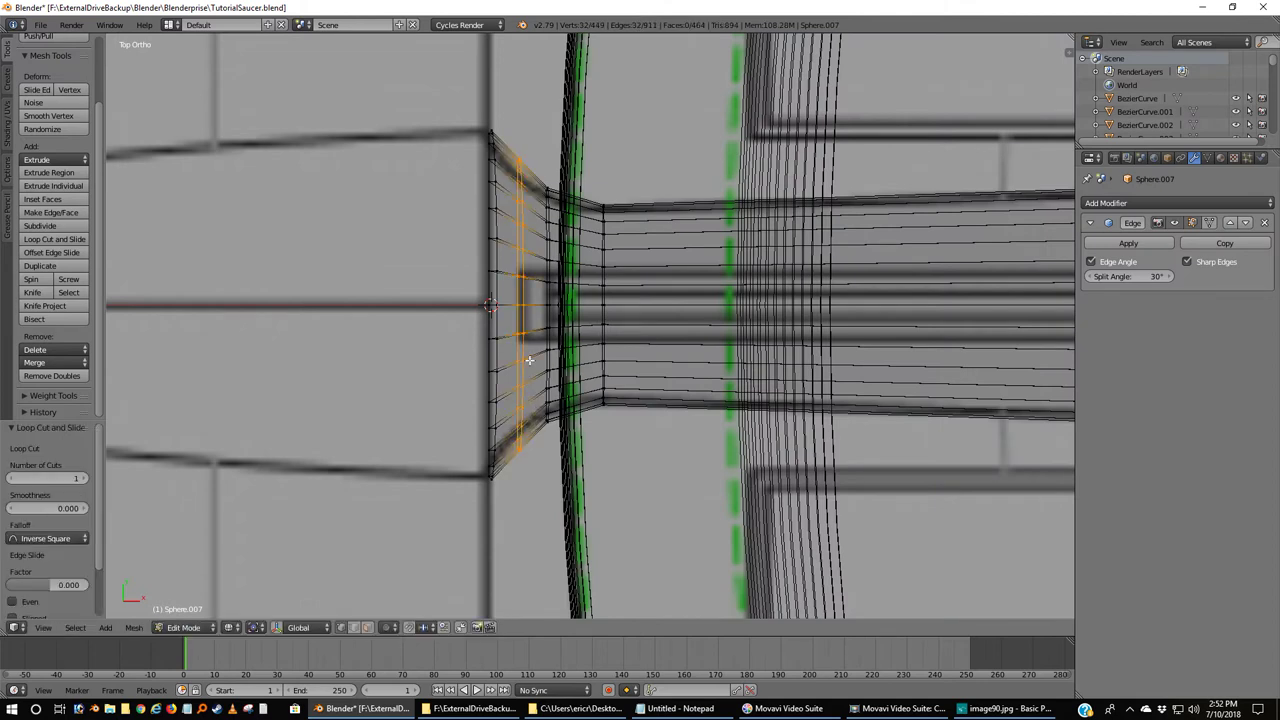
{"action": "key", "text": "s"}
{"action": "key", "text": "y"}
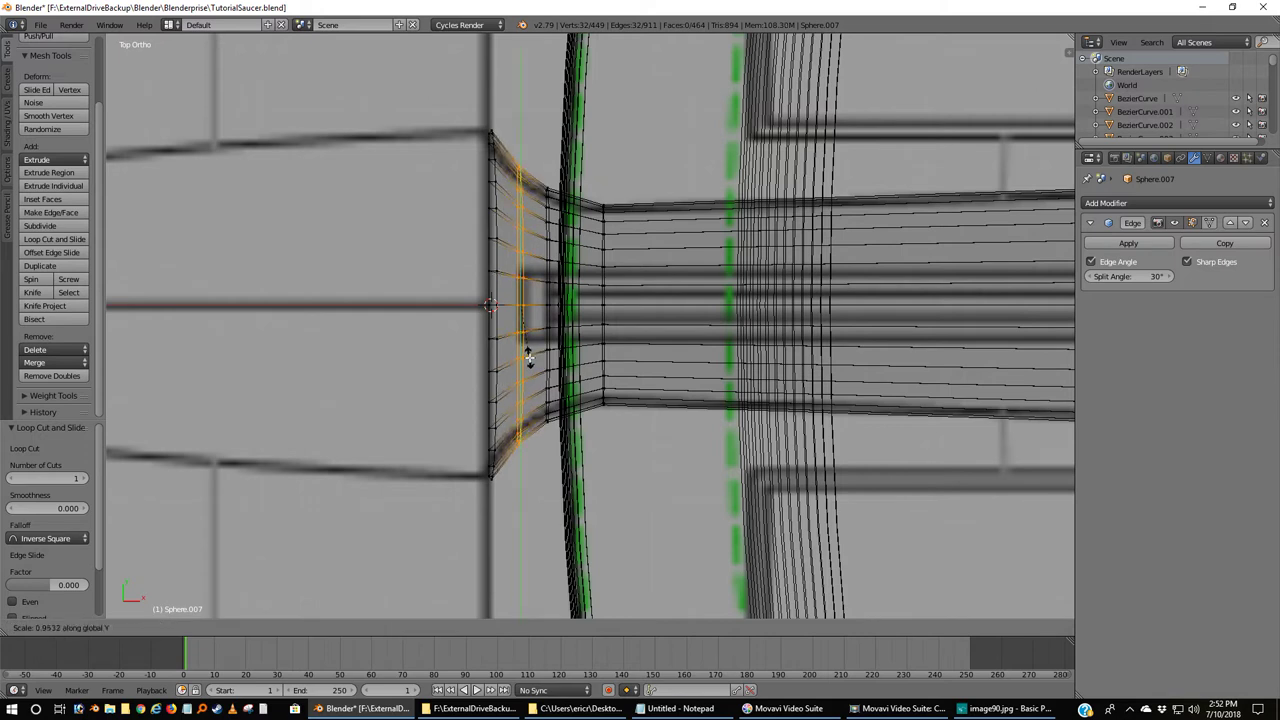
{"action": "left_click", "coordinate": [529, 357]}
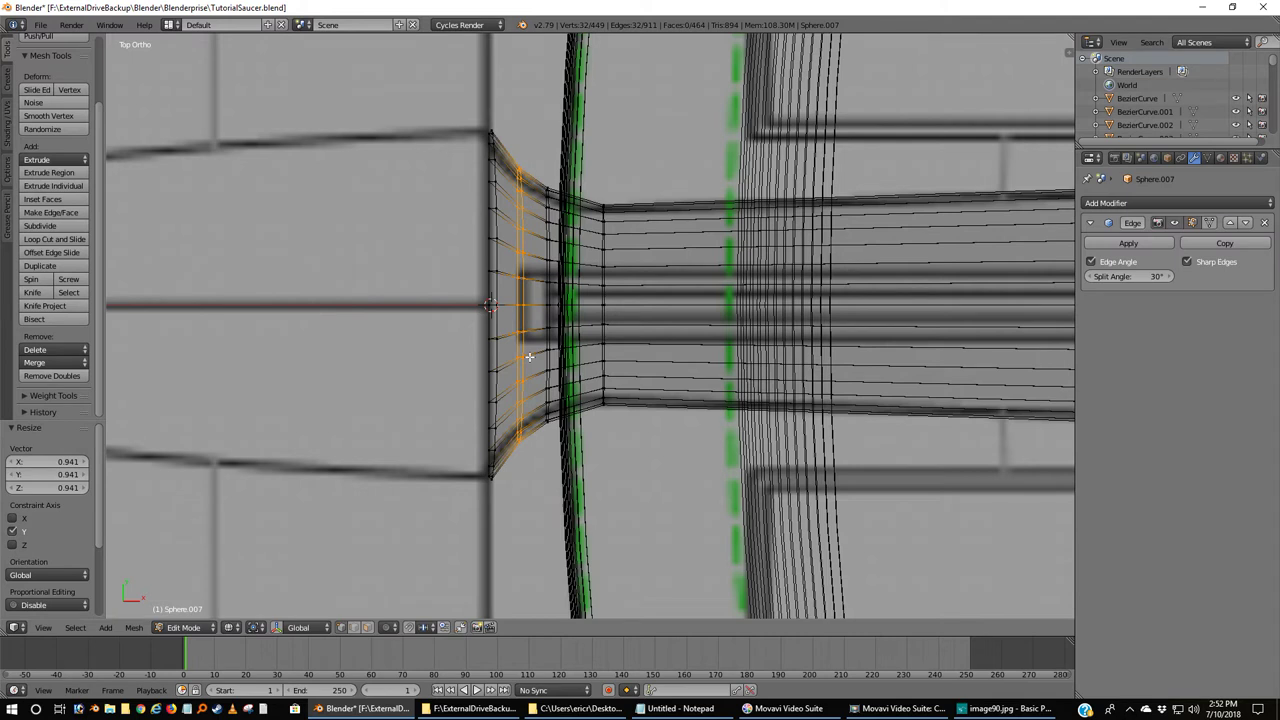
{"action": "key", "text": "a"}
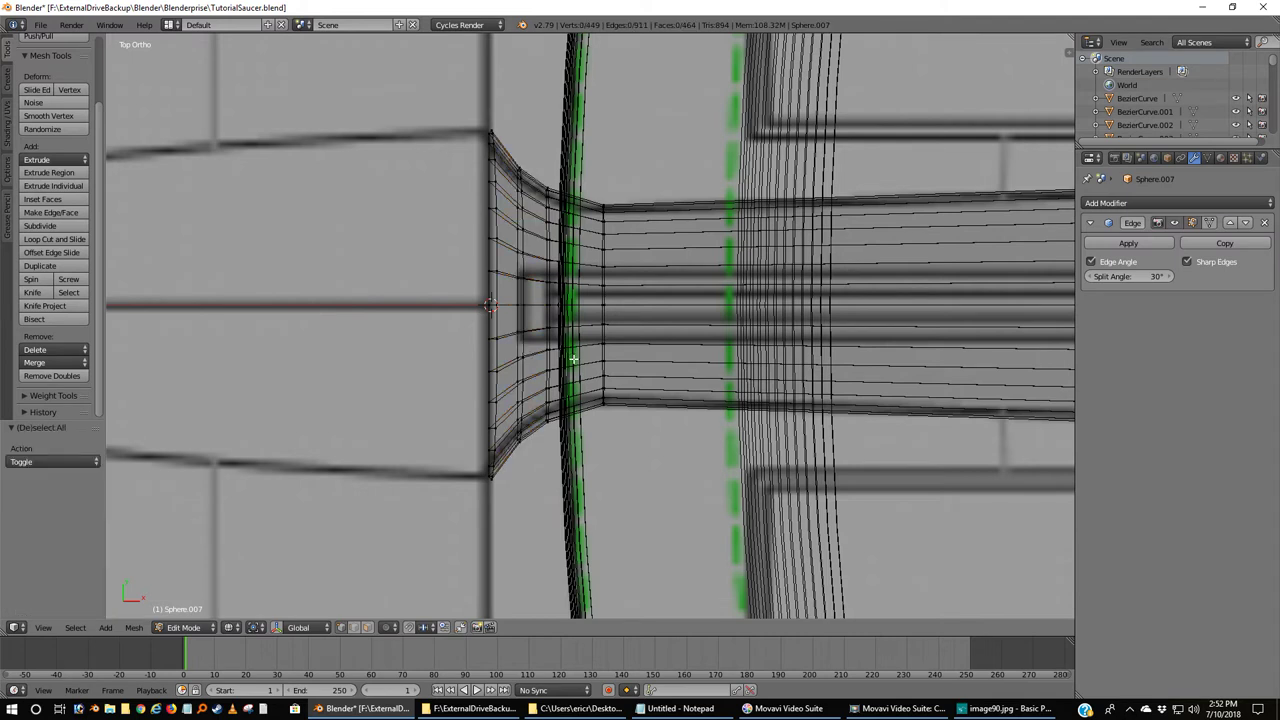
Add a centred loop cut between the mid-flare loop and the flare's front edge, scale it 0.946 along Y, and clear the selection.
{"action": "key", "text": "ctrl+r"}
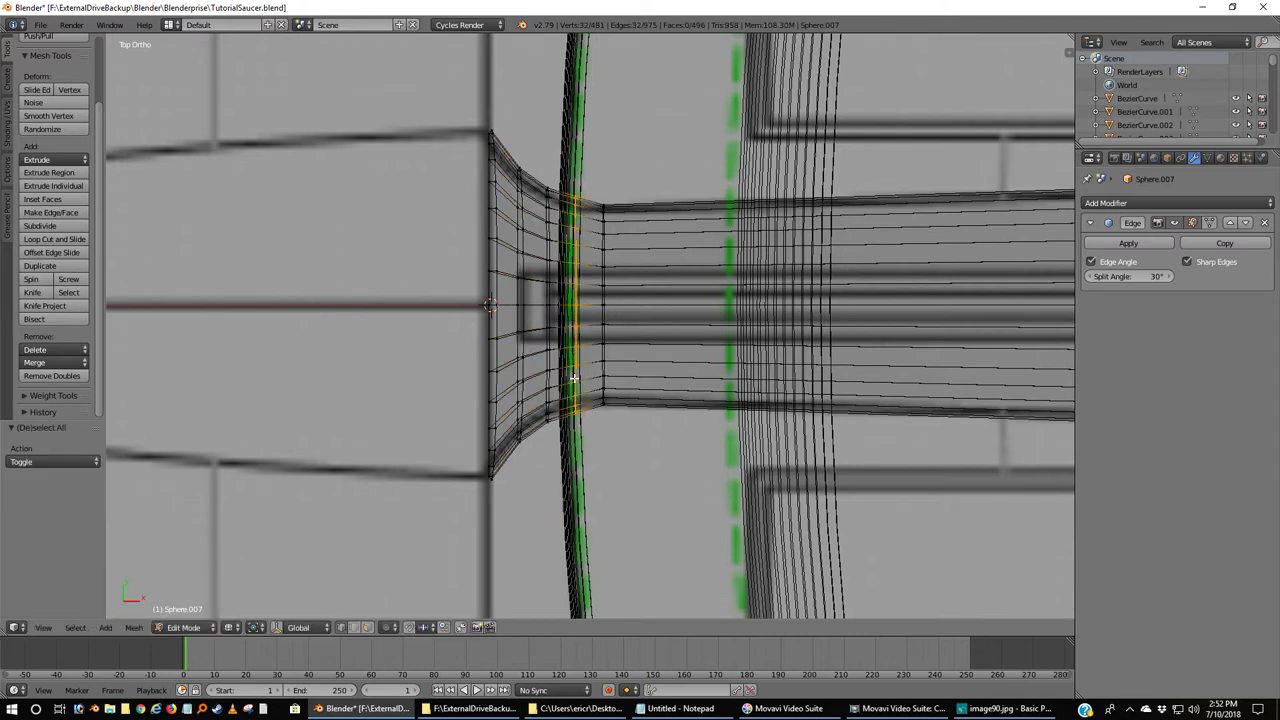
{"action": "left_click", "coordinate": [573, 378]}
{"action": "right_click", "coordinate": [573, 378]}
{"action": "key", "text": "s"}
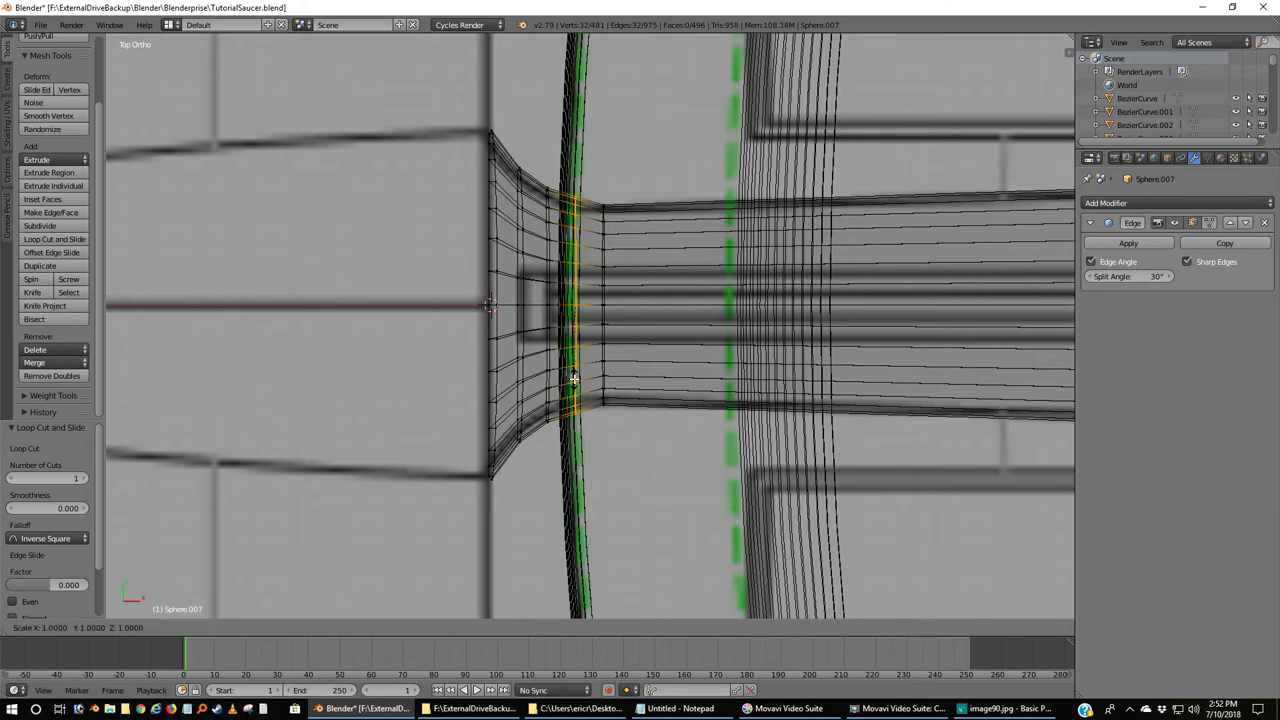
{"action": "key", "text": "y"}
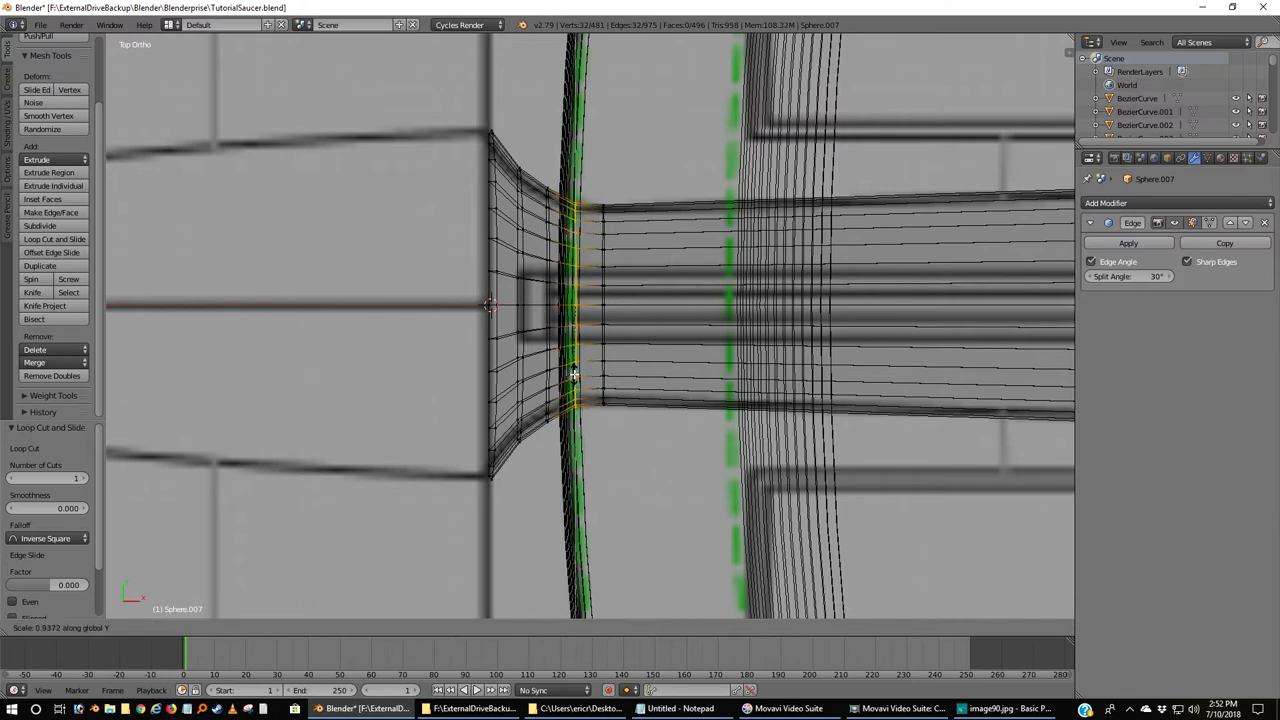
{"action": "left_click", "coordinate": [573, 376]}
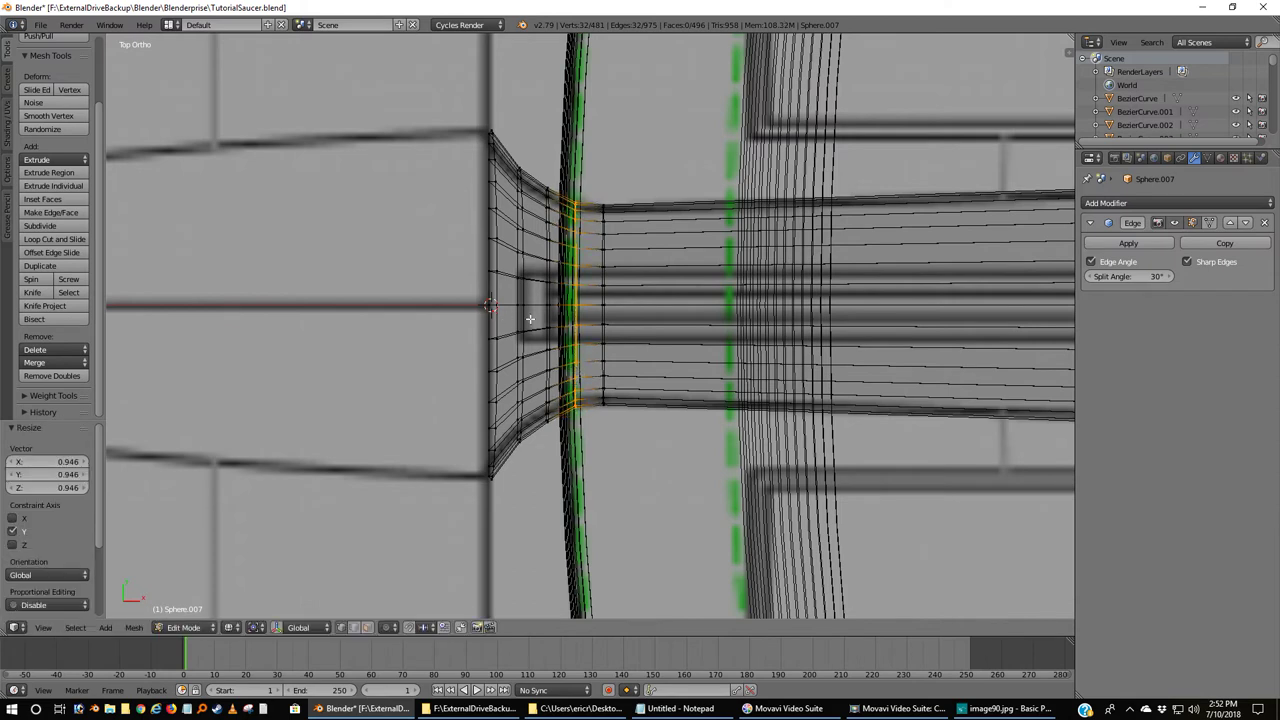
{"action": "key", "text": "a"}
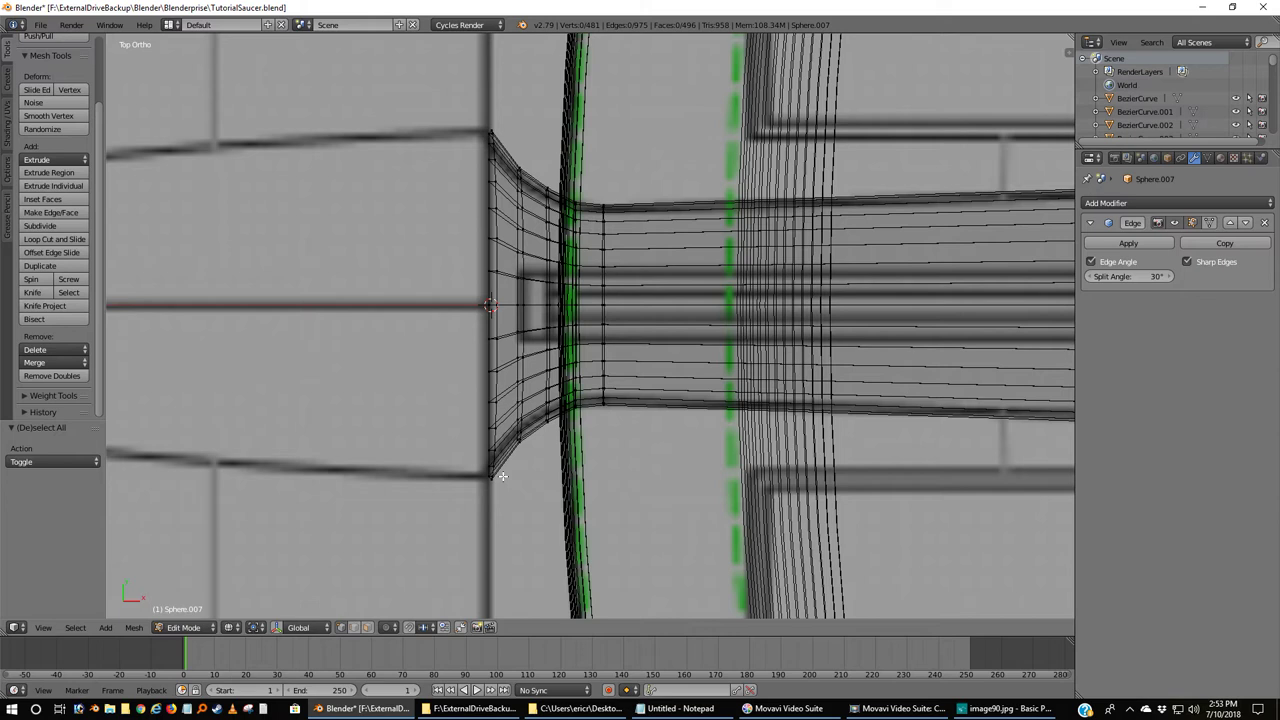
Add a centred loop cut in the flare segment next to the rear edge, scale it 0.98 along Y, and clear the selection.
{"action": "key", "text": "ctrl+r"}
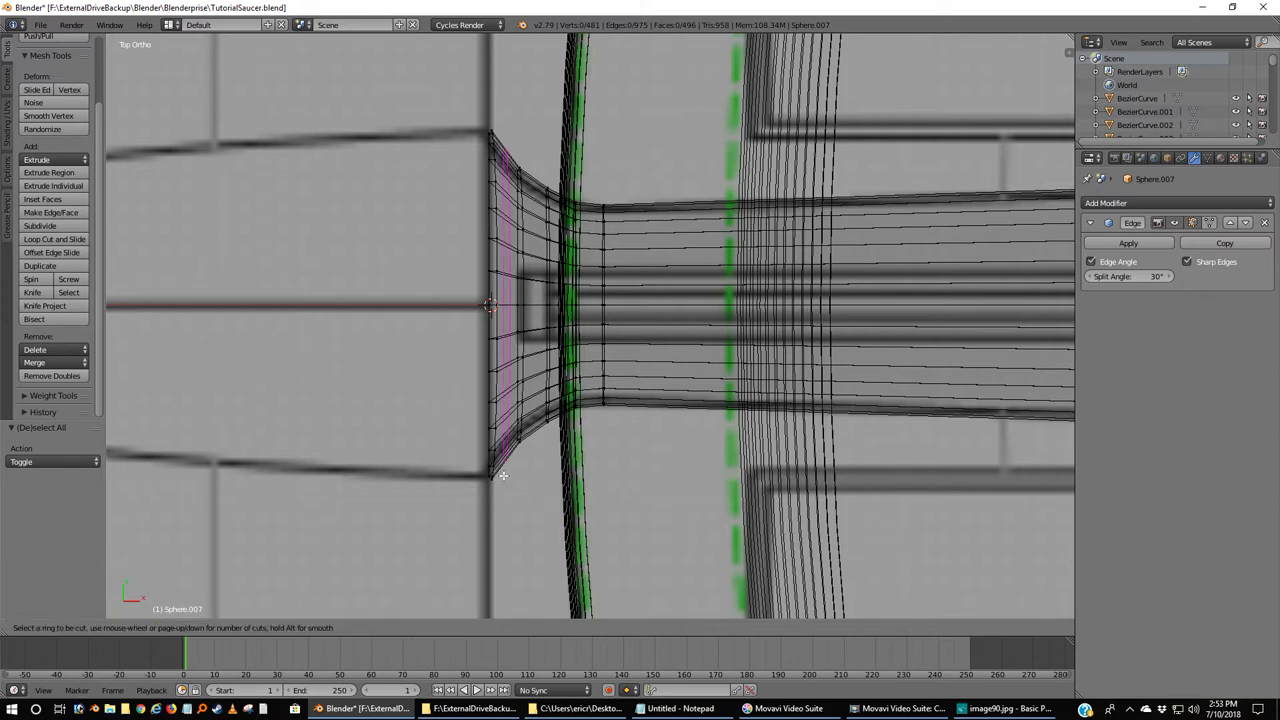
{"action": "left_click", "coordinate": [503, 476]}
{"action": "right_click", "coordinate": [503, 476]}
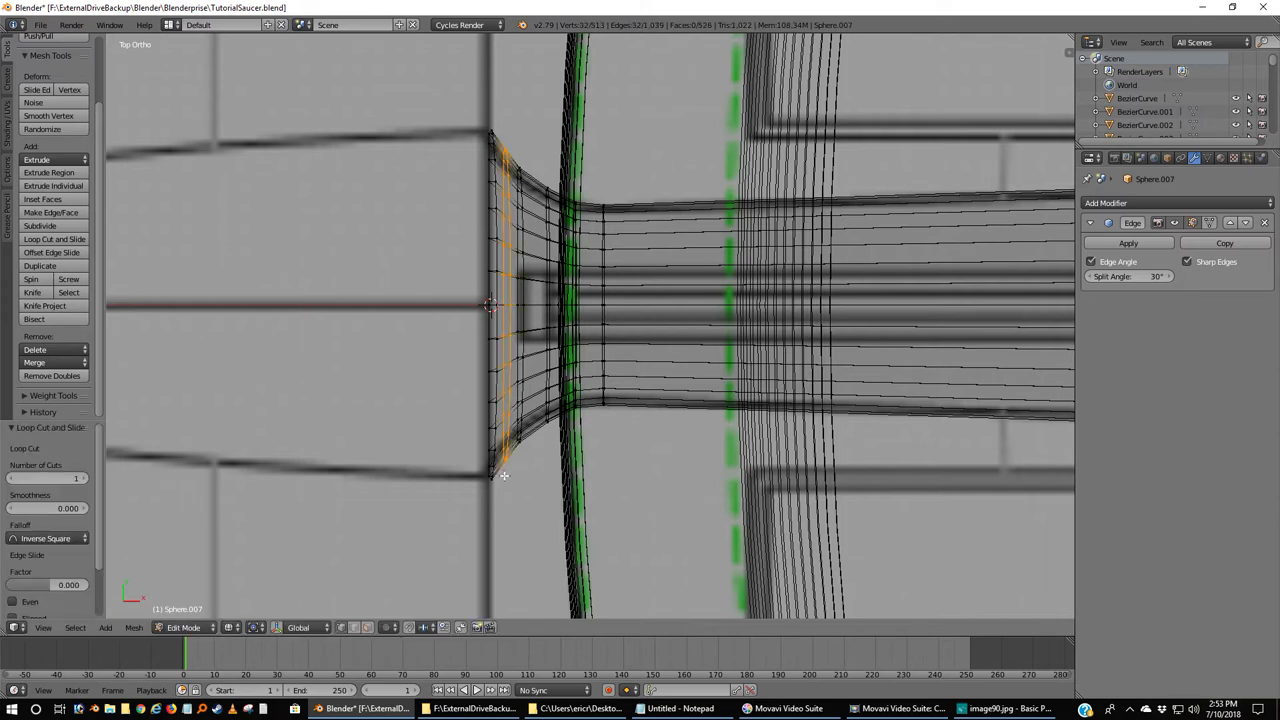
{"action": "key", "text": "s"}
{"action": "key", "text": "y"}
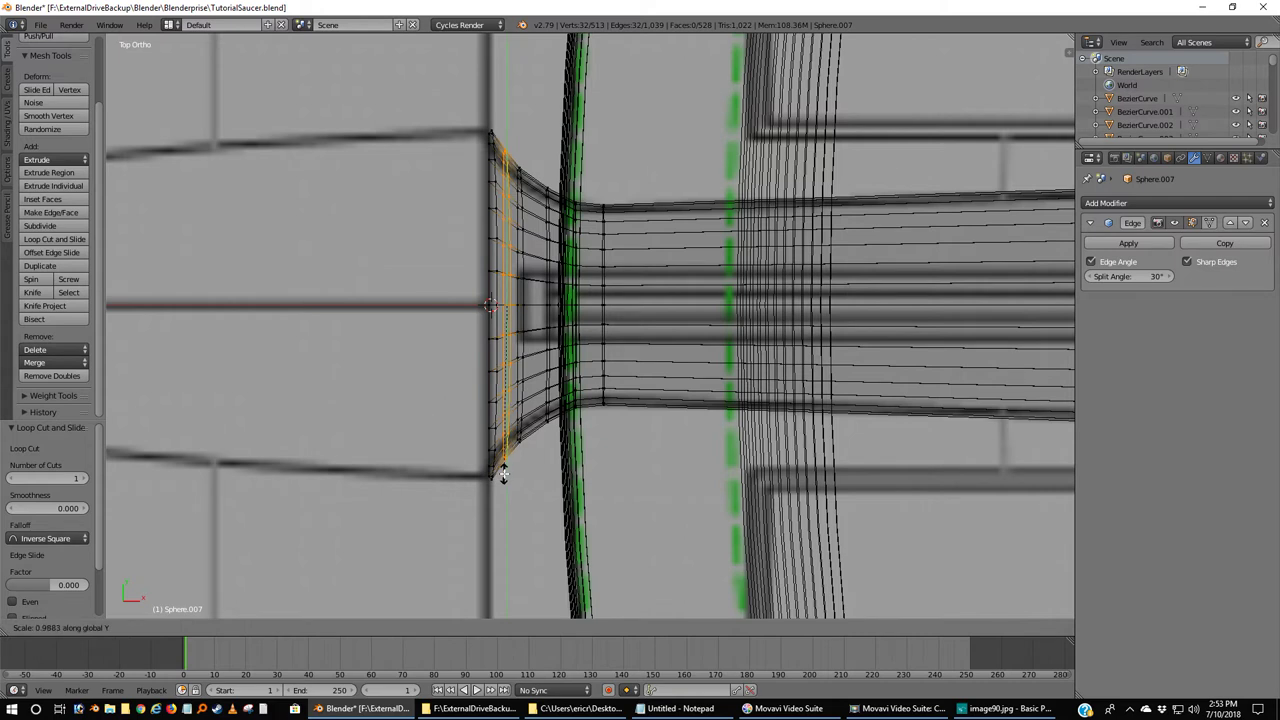
{"action": "left_click", "coordinate": [505, 472]}
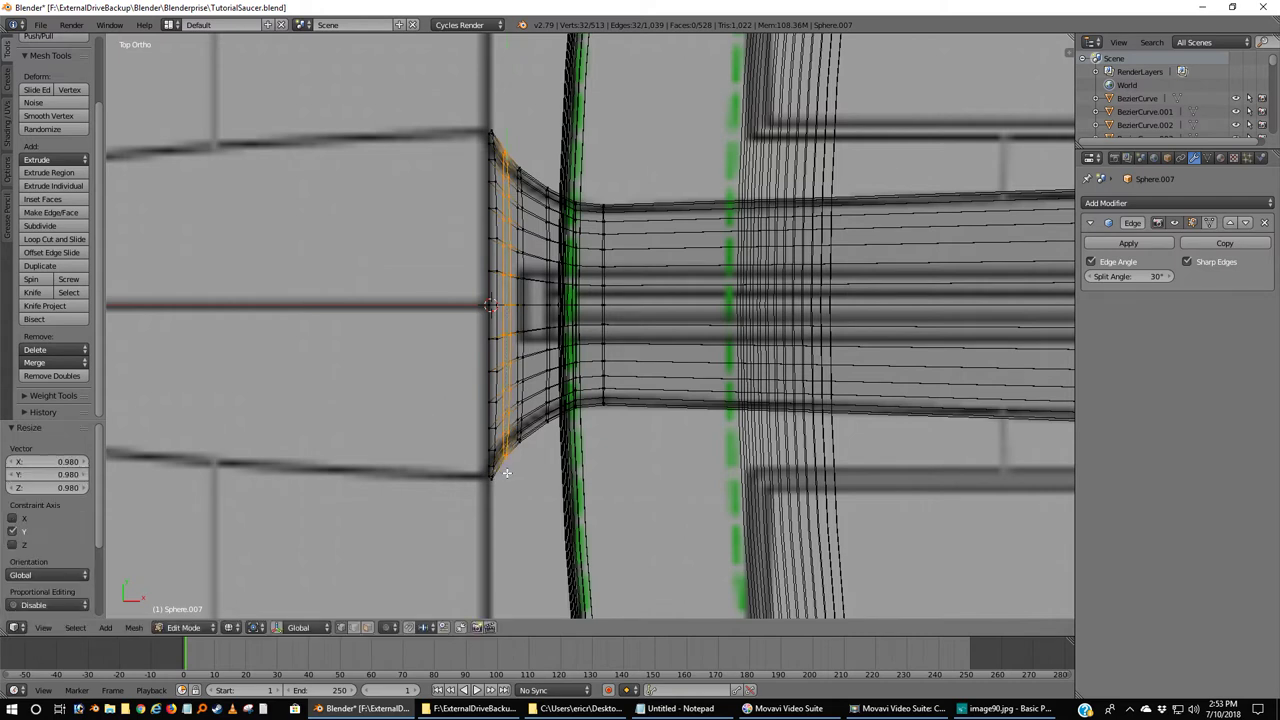
{"action": "key", "text": "a"}
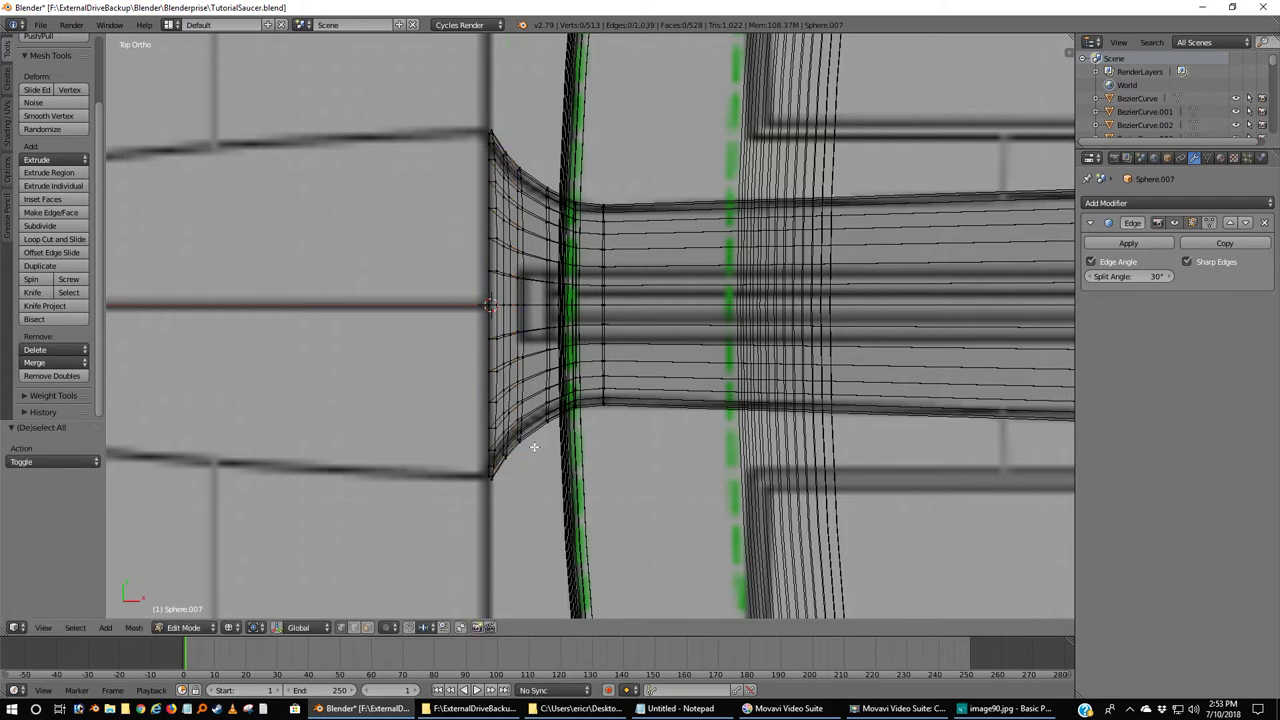
Add a centred loop cut in the segment just behind the mid-flare loop, scale it about 0.99 along Y, and clear the selection.
{"action": "key", "text": "ctrl+r"}
{"action": "left_click", "coordinate": [534, 447]}
{"action": "right_click", "coordinate": [534, 447]}
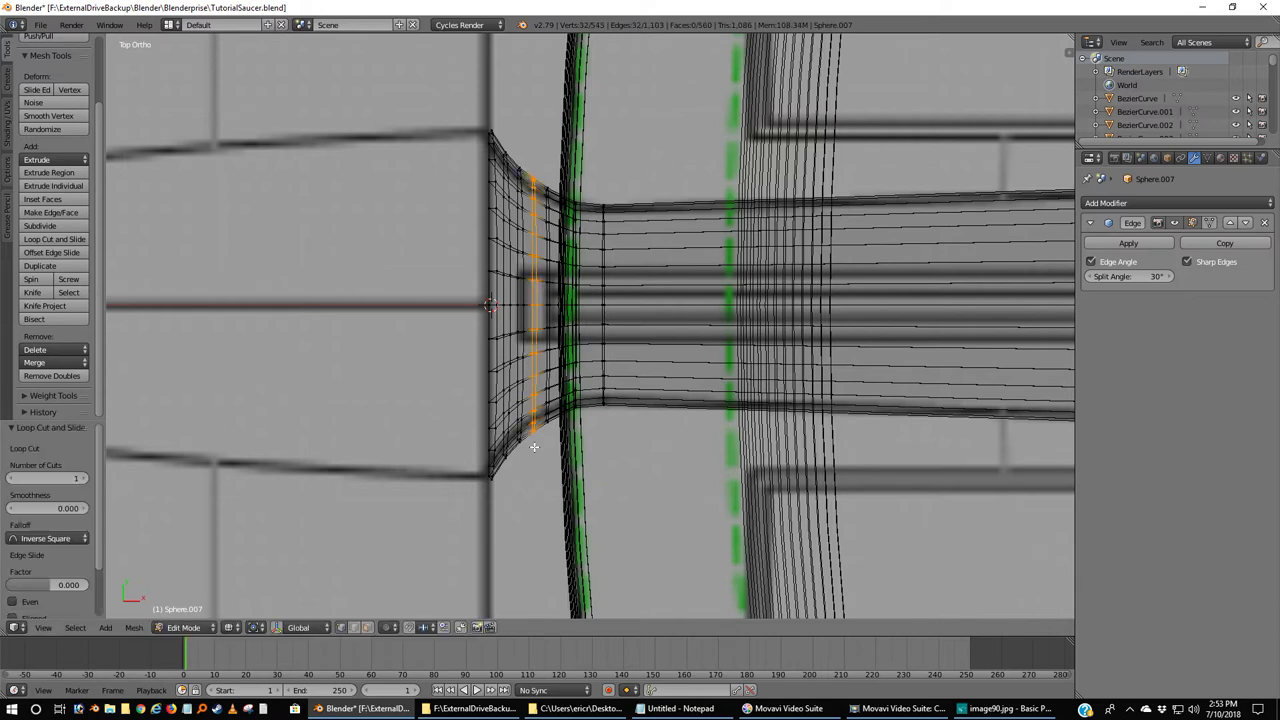
{"action": "key", "text": "s"}
{"action": "key", "text": "y"}
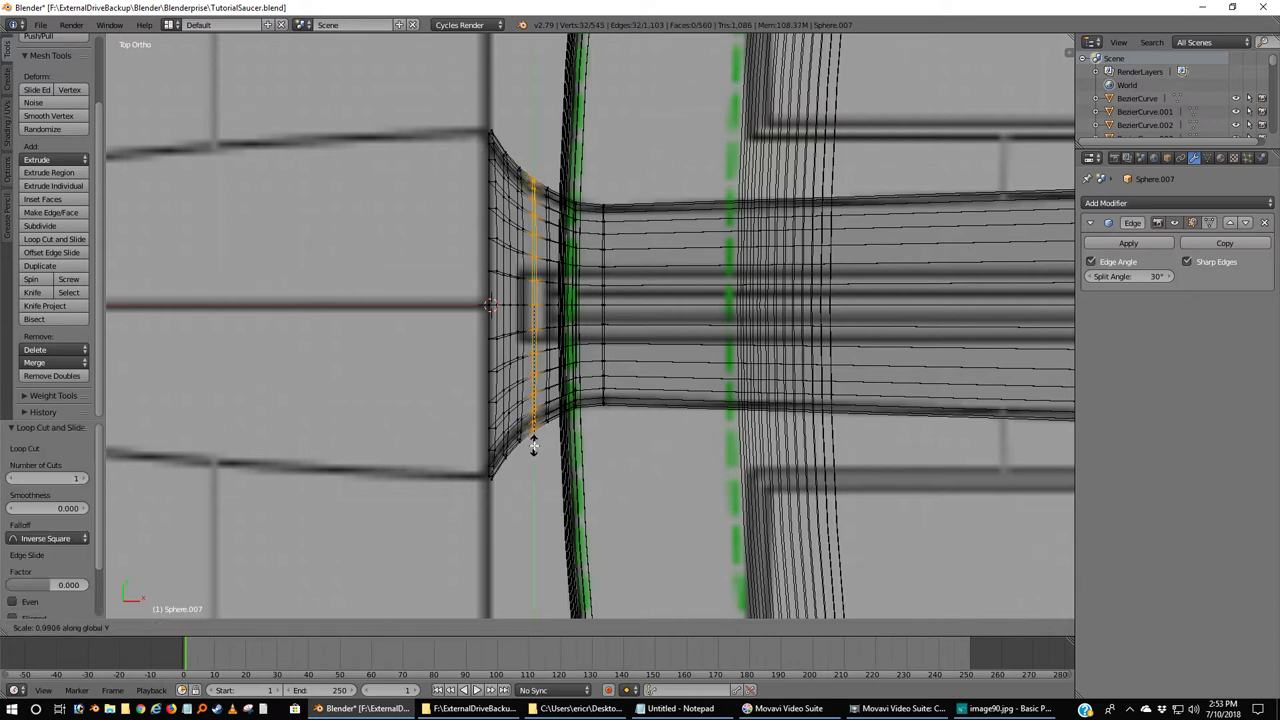
{"action": "left_click", "coordinate": [534, 446]}
{"action": "key", "text": "a"}
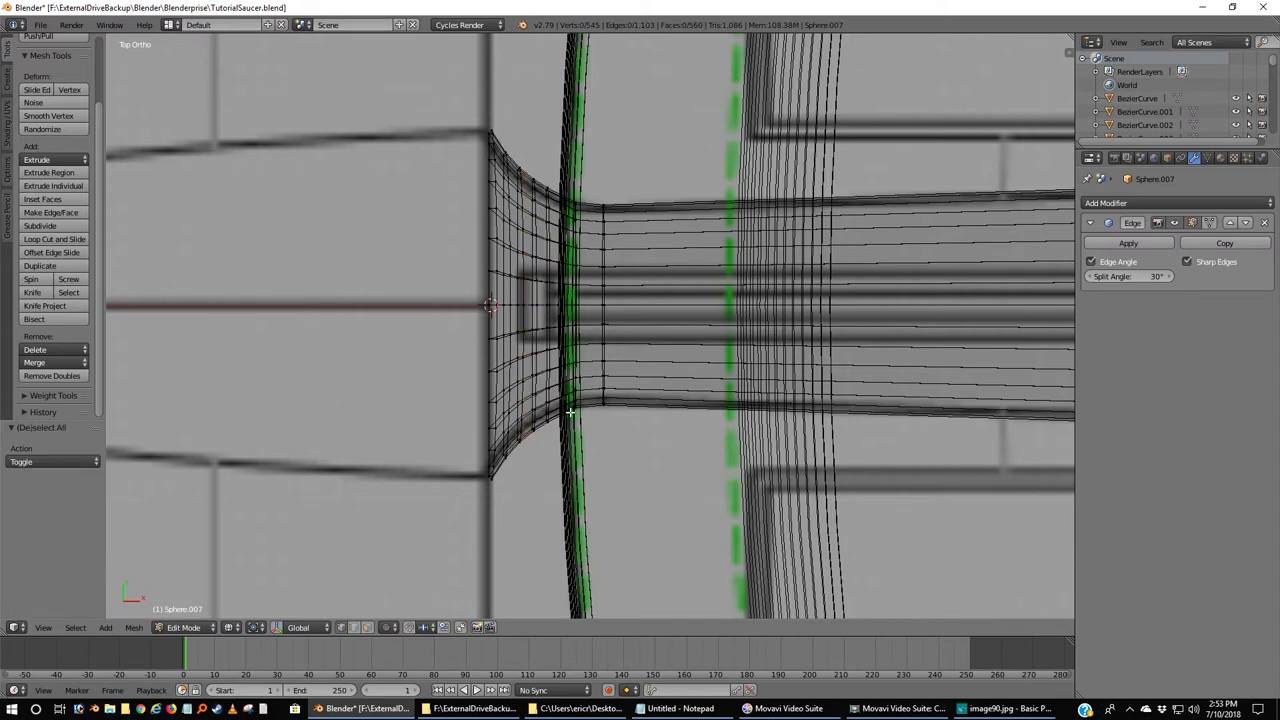
Add a centred loop cut in the segment just ahead of the mid-flare loop, scale it 0.988 along Y, and deselect it in wireframe.
{"action": "key", "text": "z"}
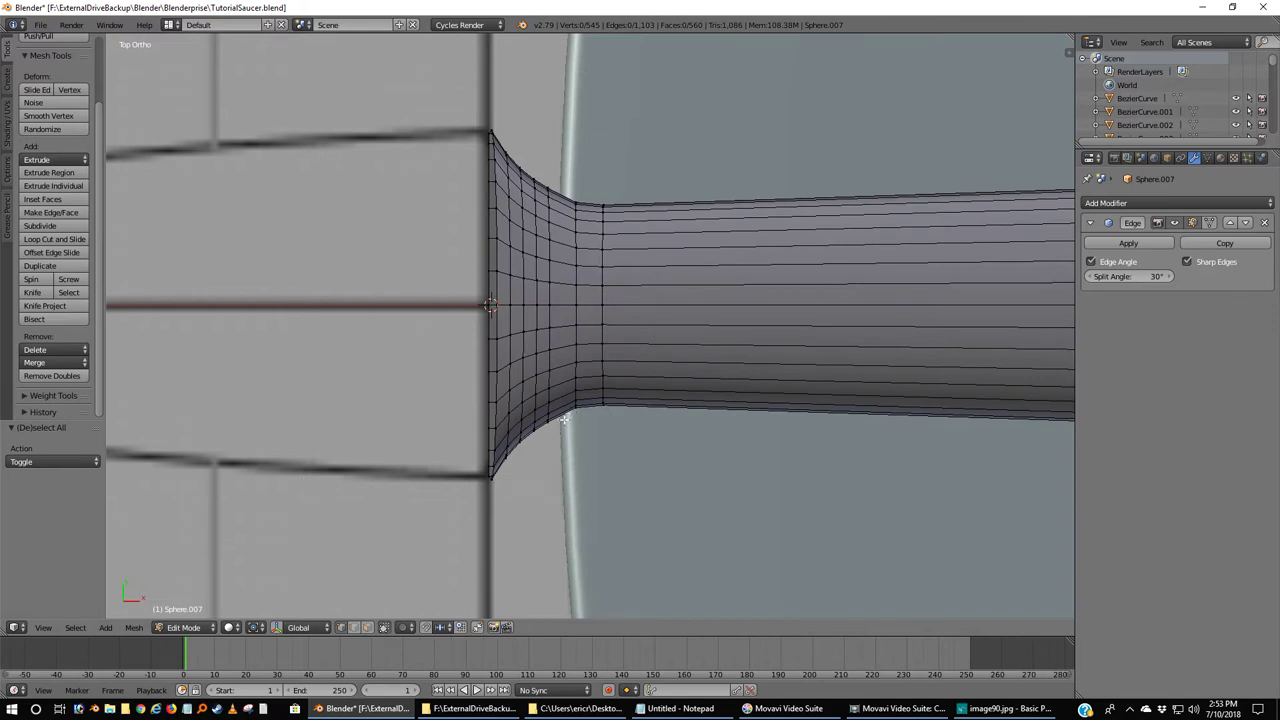
{"action": "key", "text": "ctrl+r"}
{"action": "left_click", "coordinate": [563, 419]}
{"action": "right_click", "coordinate": [563, 419]}
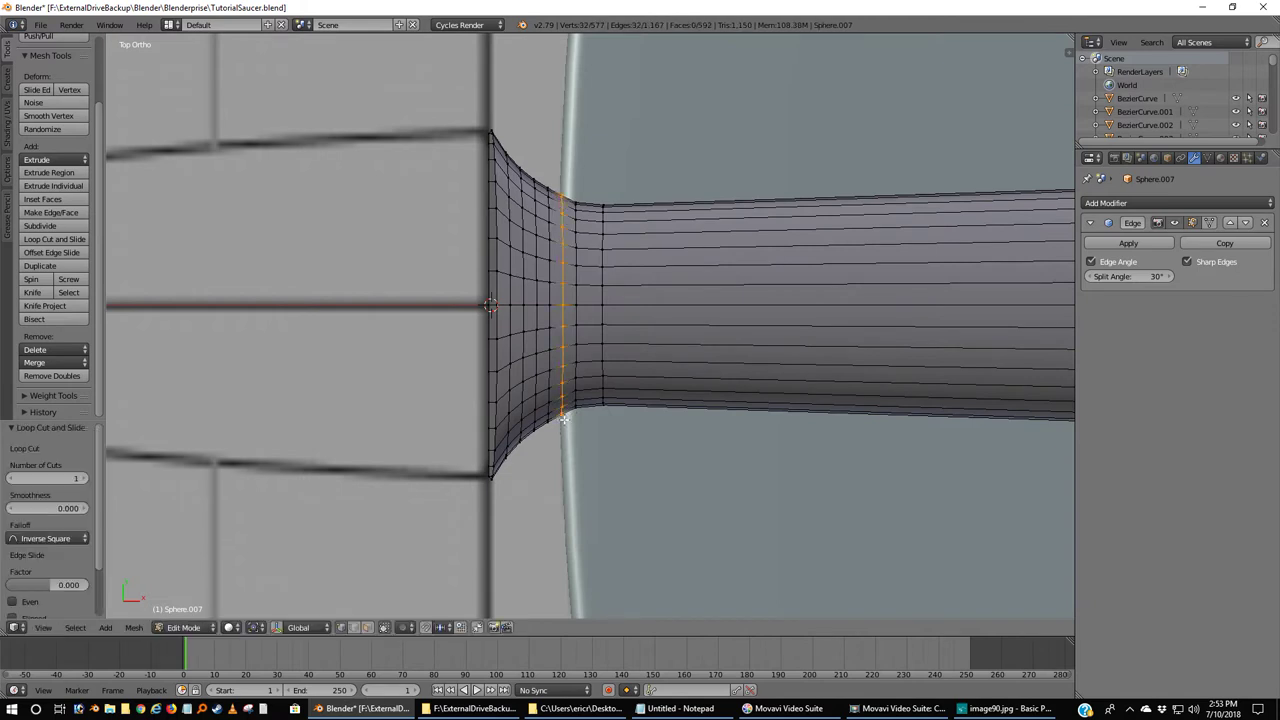
{"action": "key", "text": "s"}
{"action": "key", "text": "y"}
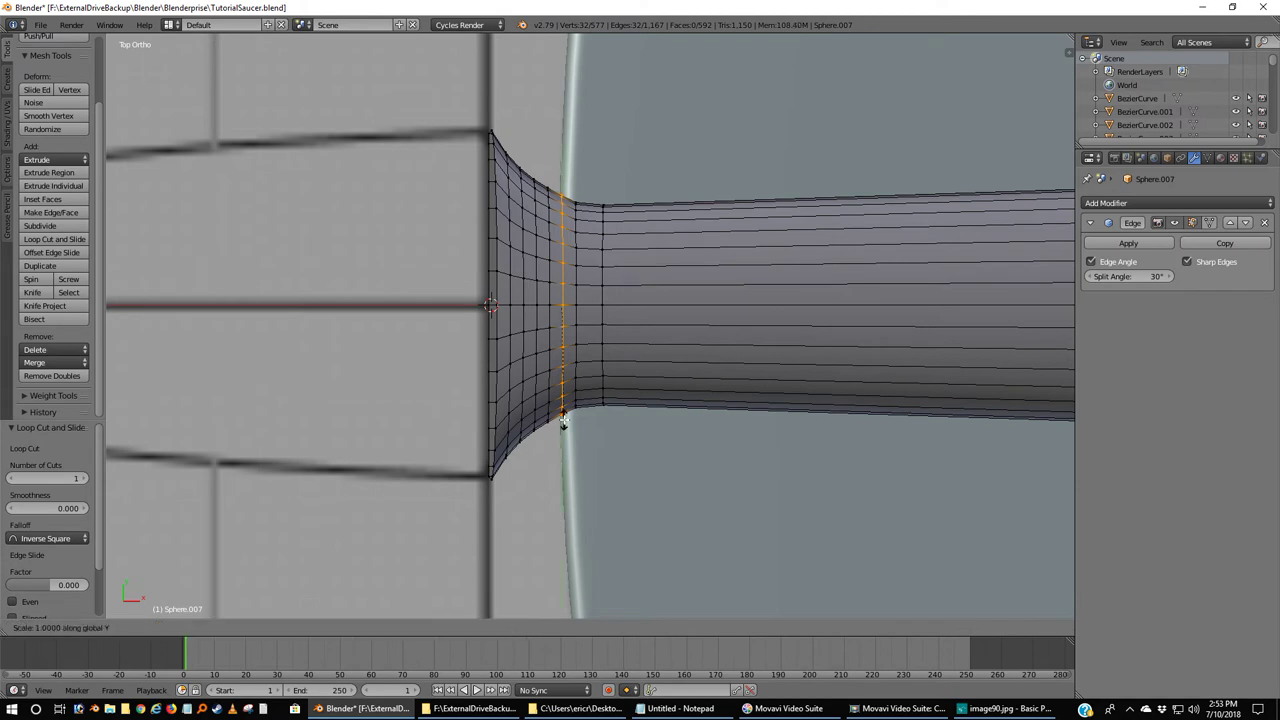
{"action": "left_click", "coordinate": [563, 418]}
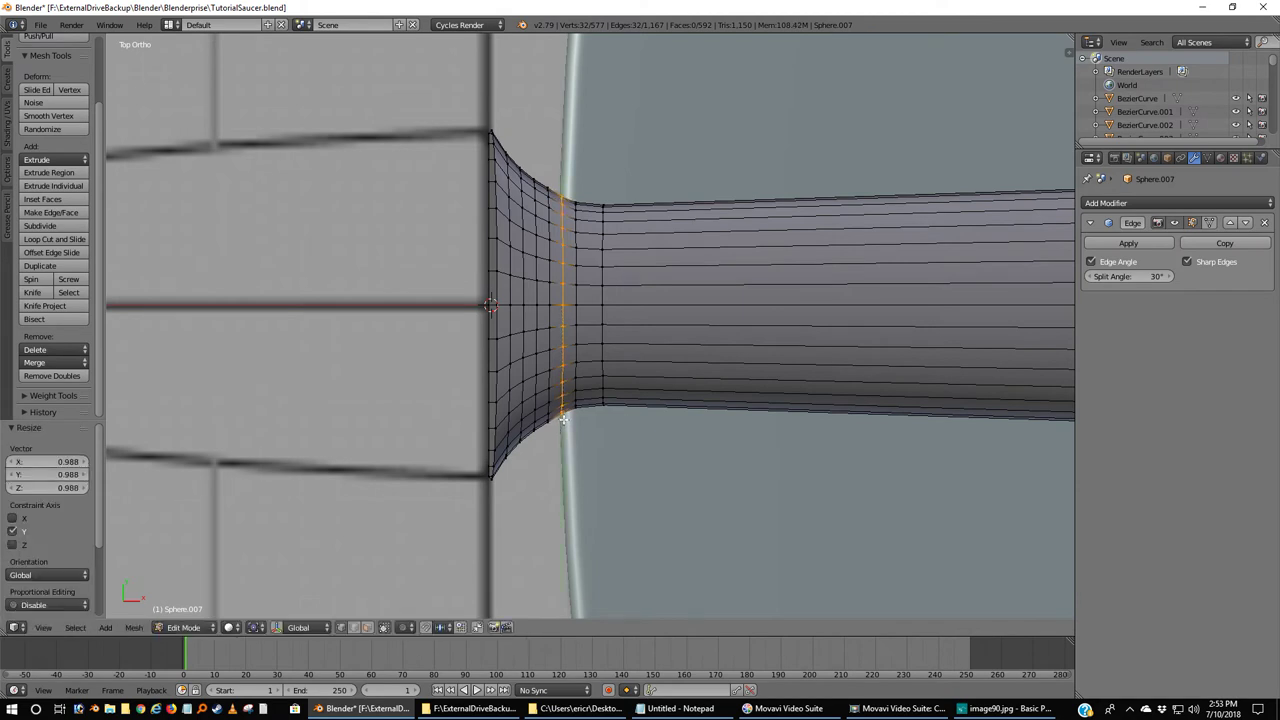
{"action": "key", "text": "z"}
{"action": "key", "text": "a"}
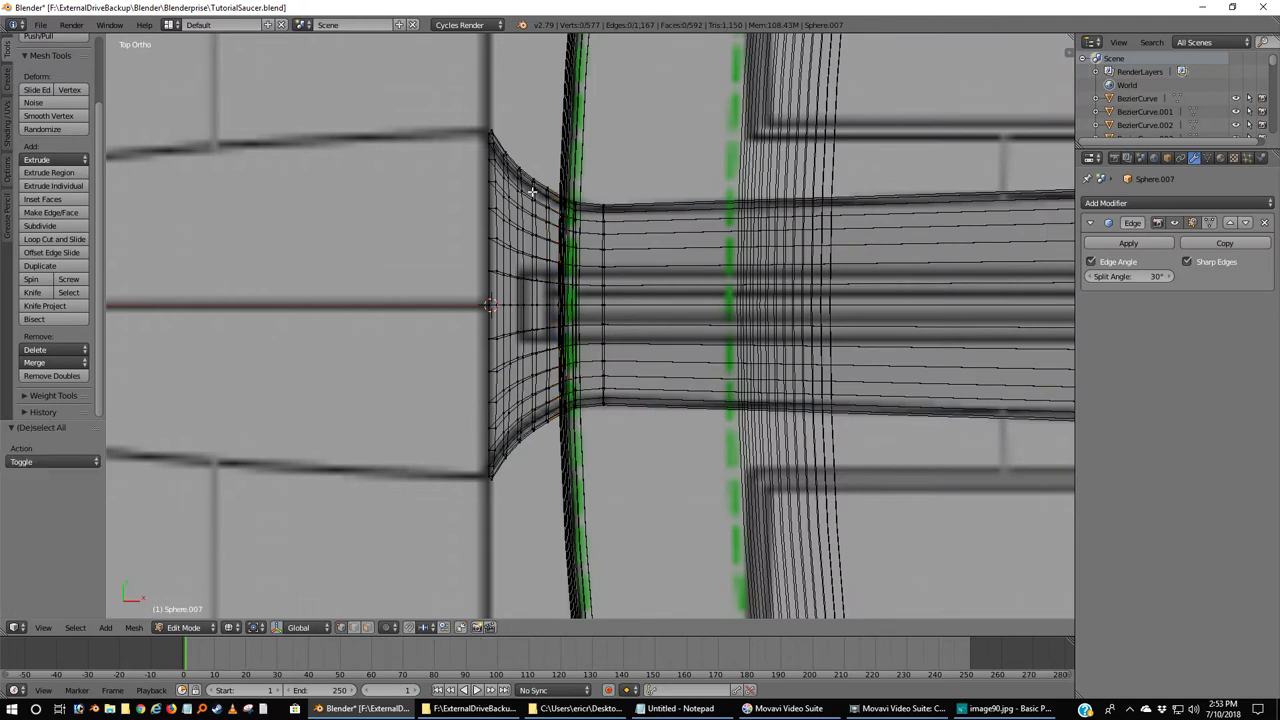
Scale the flare loop just behind the saucer rim 0.996 along Y, clear the selection, and return to solid object mode.
{"action": "left_click_drag", "start_coordinate": [544, 176], "coordinate": [551, 458]}
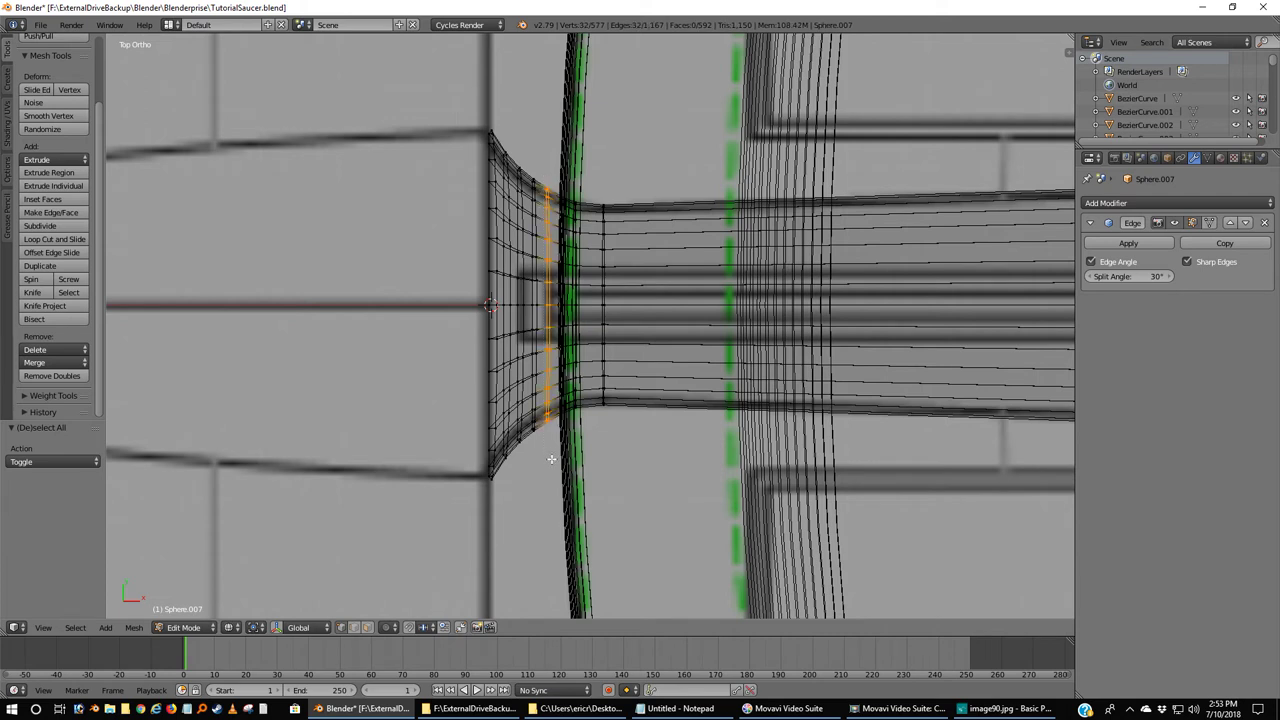
{"action": "key", "text": "s"}
{"action": "key", "text": "y"}
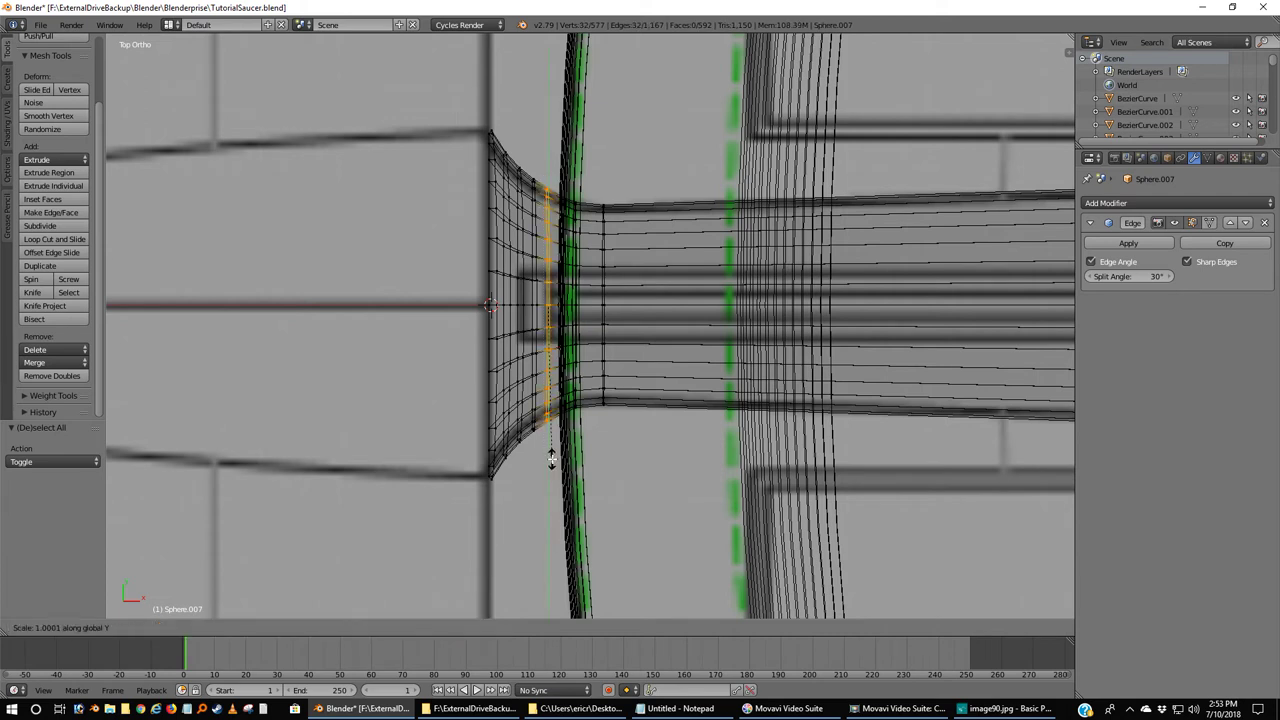
{"action": "left_click", "coordinate": [552, 457]}
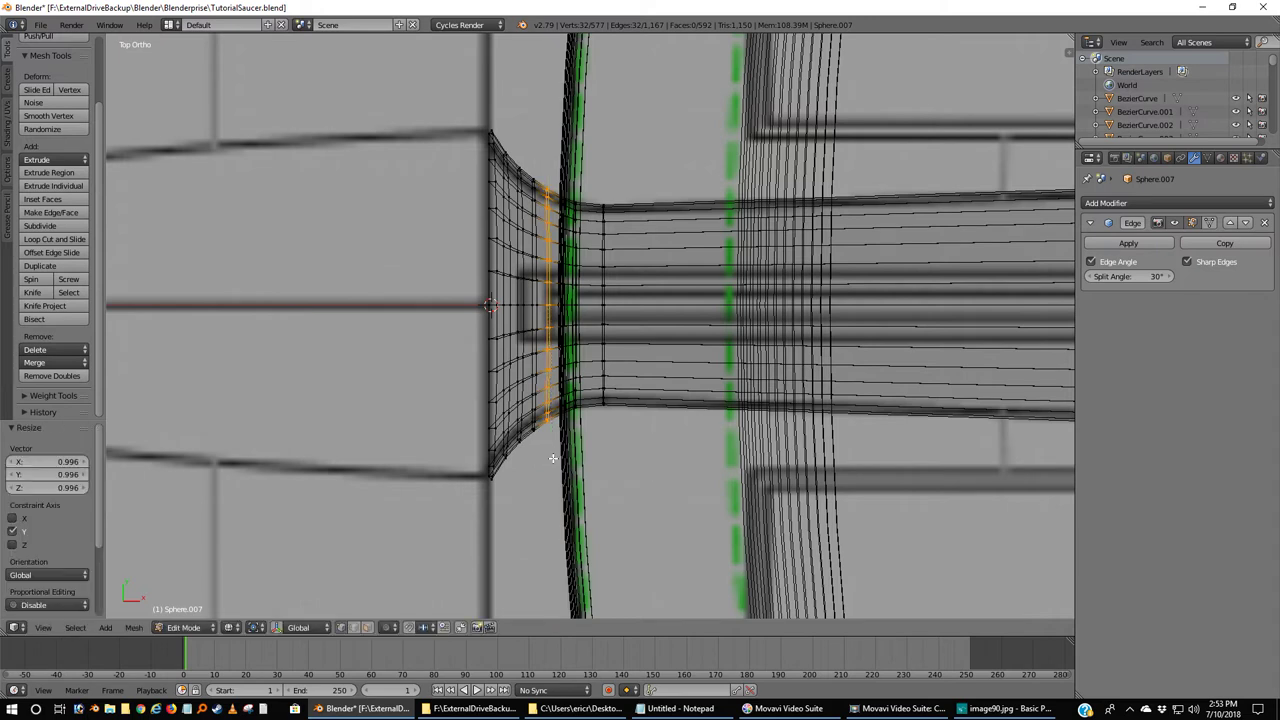
{"action": "key", "text": "a"}
{"action": "key", "text": "z"}
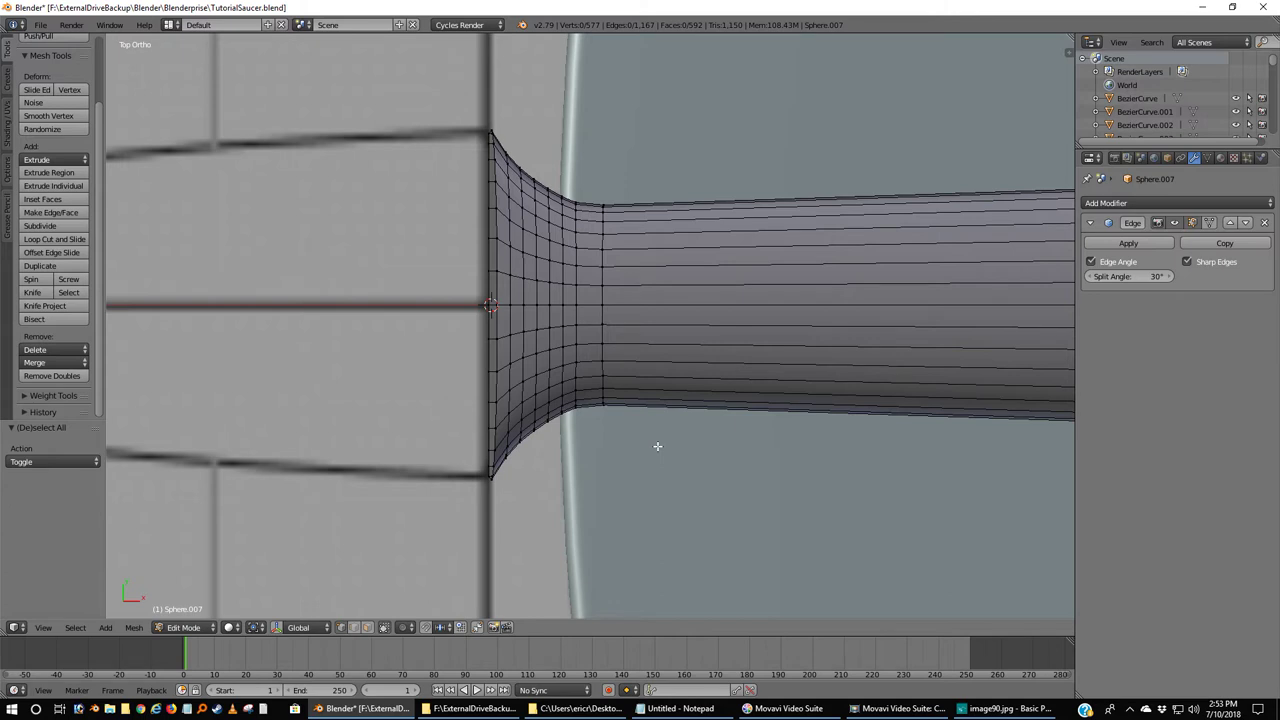
{"action": "key", "text": "Tab"}
Examine the fairing's slanted rear end against the front blueprint, and inspect the deselected fairing and its flare in perspective.
{"action": "middle_click_drag", "start_coordinate": [657, 450], "coordinate": [682, 359]}
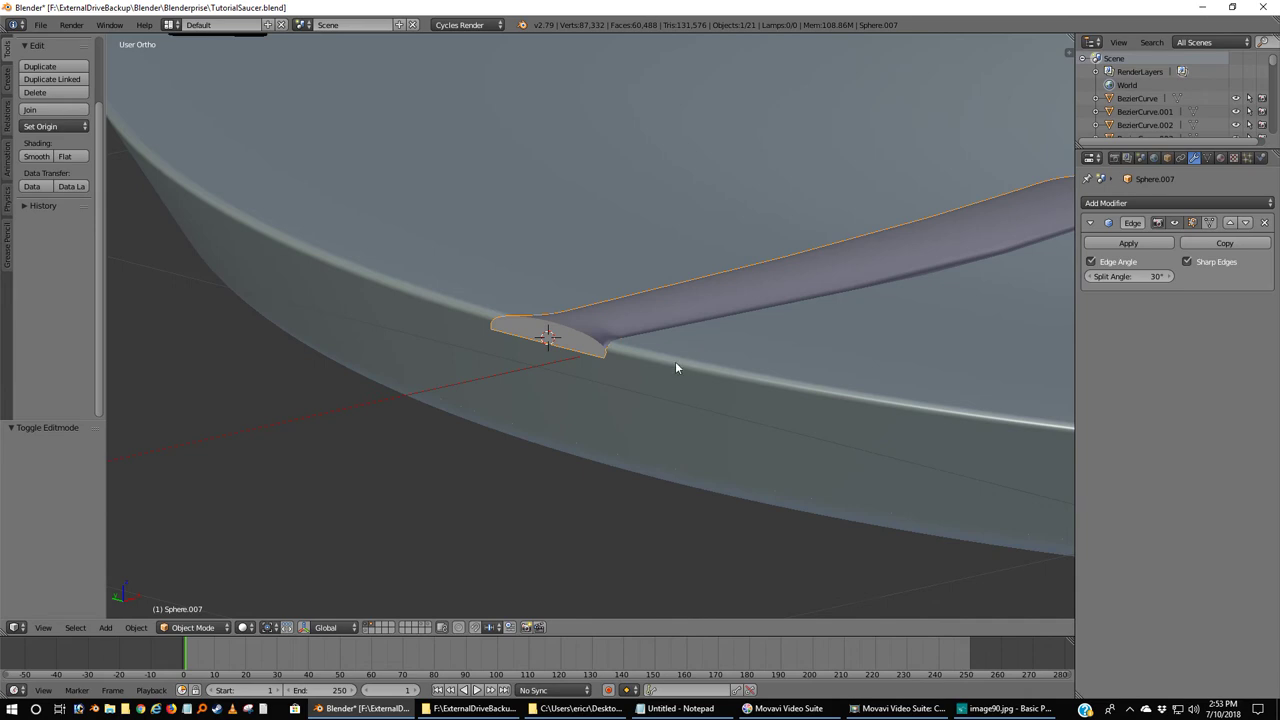
{"action": "key", "text": "KP_1"}
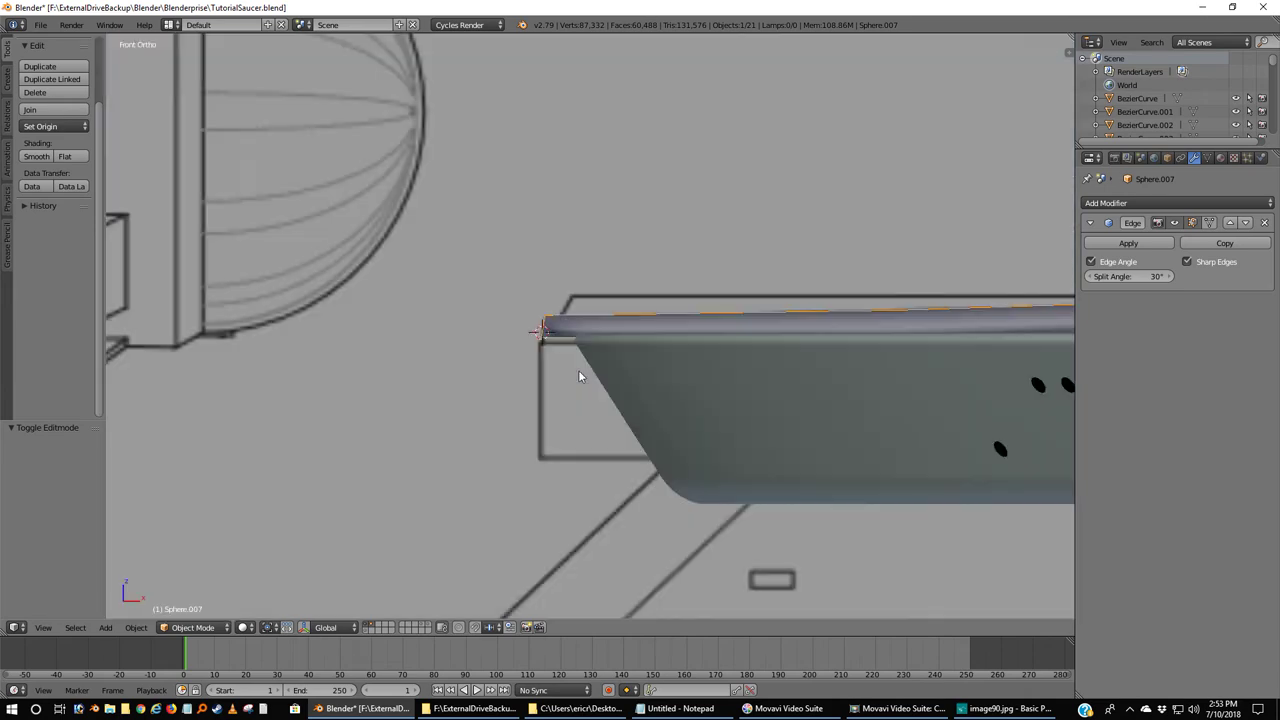
{"action": "scroll", "coordinate": [529, 366], "scroll_direction": "up", "scroll_amount": 4}
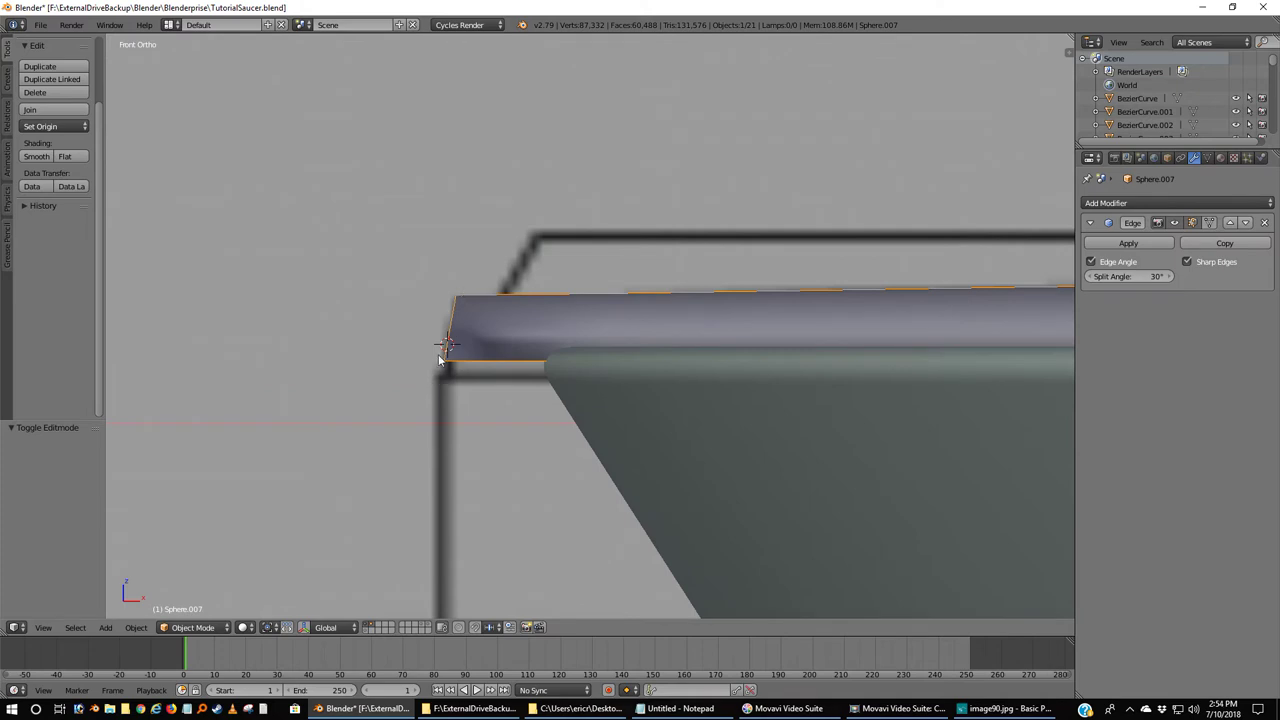
{"action": "scroll", "coordinate": [493, 355], "scroll_direction": "down", "scroll_amount": 2}
{"action": "middle_click_drag", "start_coordinate": [493, 350], "coordinate": [708, 441]}
{"action": "key", "text": "KP_5"}
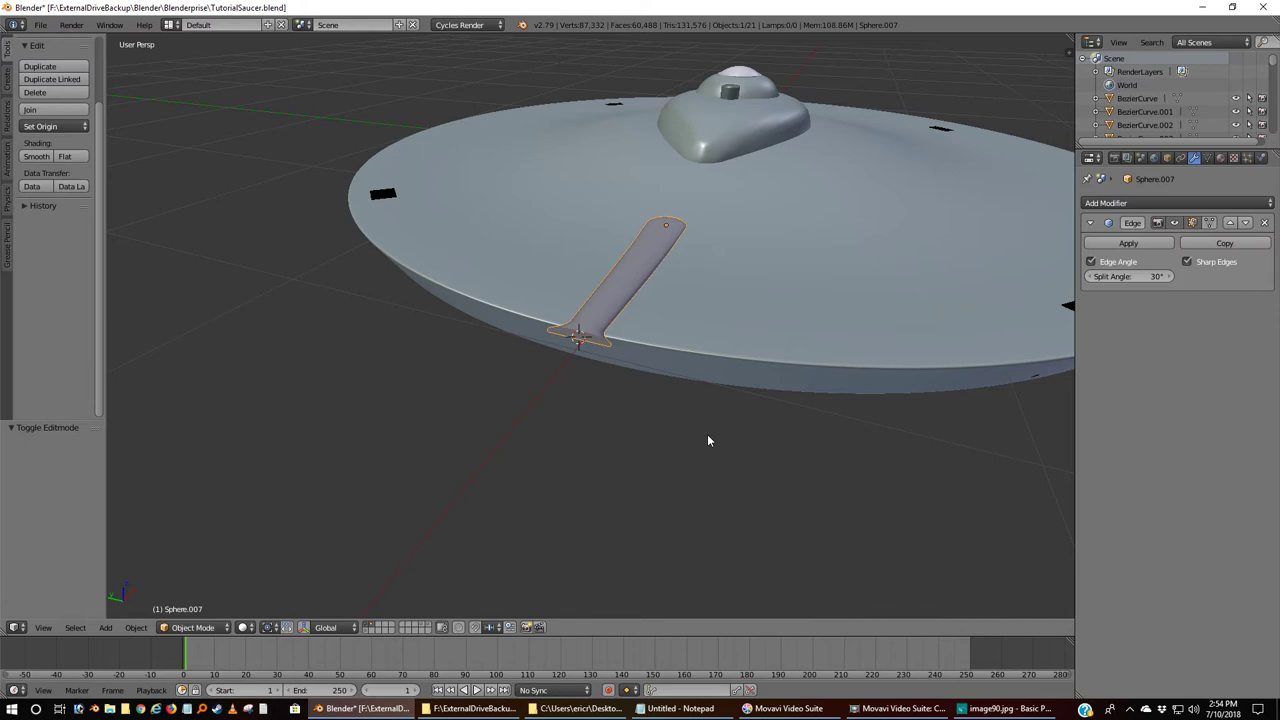
{"action": "key", "text": "a"}
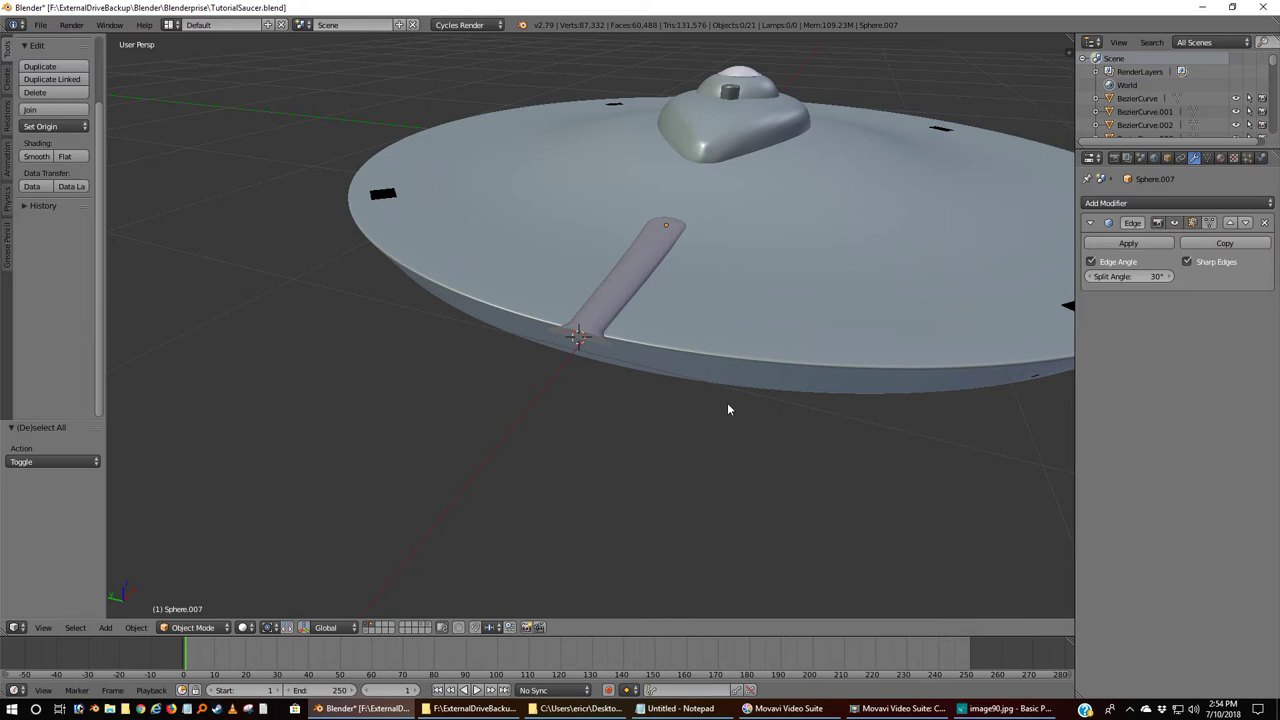
{"action": "scroll", "coordinate": [811, 469], "scroll_direction": "up", "scroll_amount": 2}
{"action": "middle_click_drag", "start_coordinate": [512, 387], "coordinate": [620, 431]}
{"action": "scroll", "coordinate": [620, 431], "scroll_direction": "up", "scroll_amount": 2}
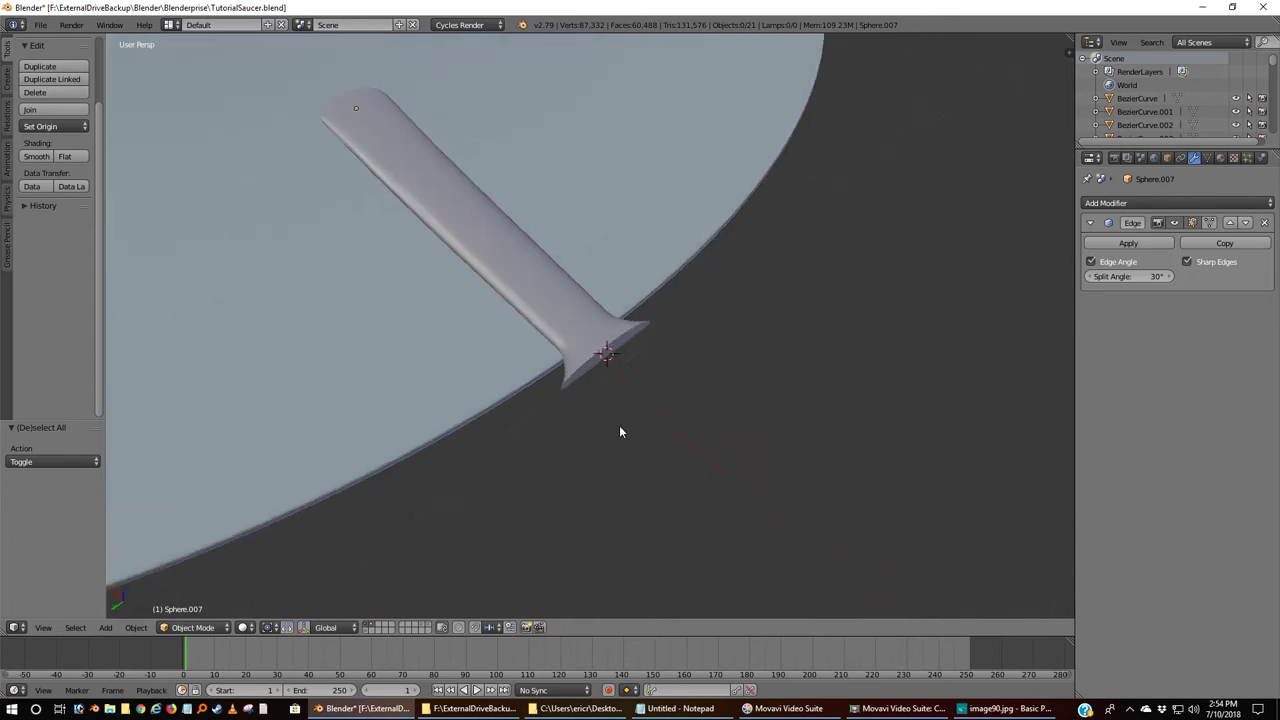
{"action": "scroll", "coordinate": [620, 431], "scroll_direction": "up", "scroll_amount": 1}
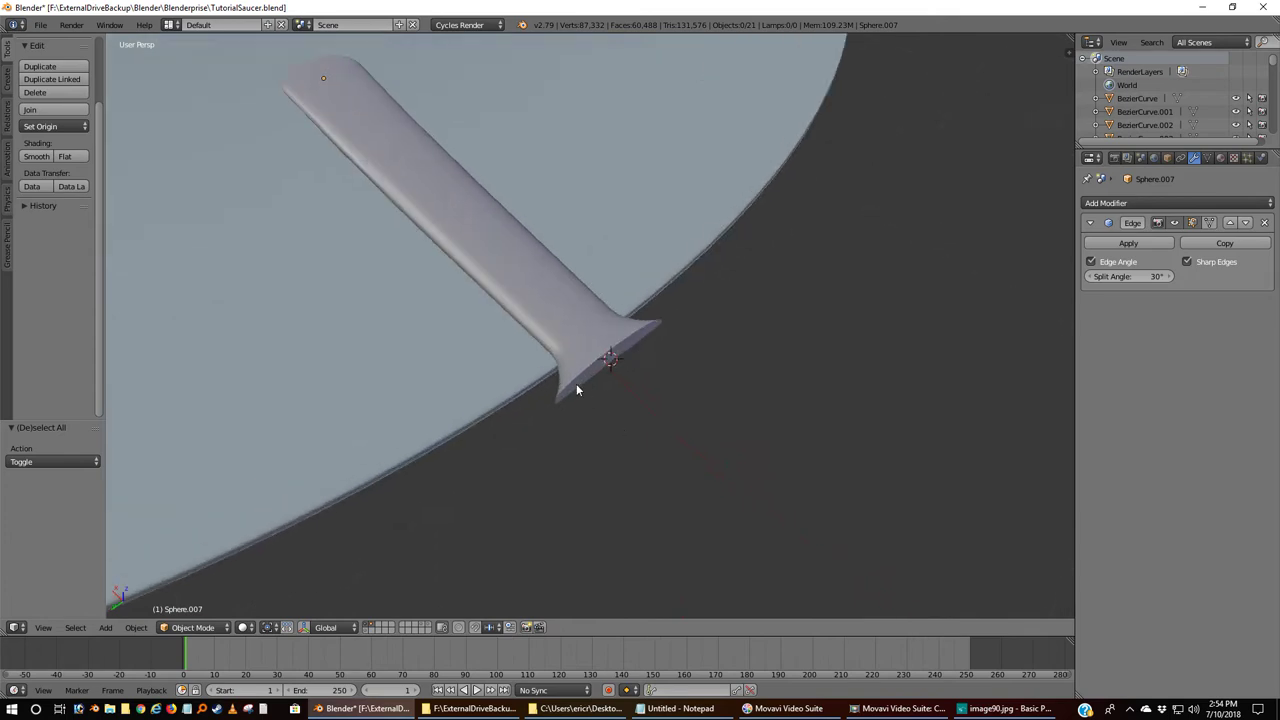
{"action": "middle_click_drag", "start_coordinate": [560, 377], "coordinate": [638, 451], "text": "shift"}
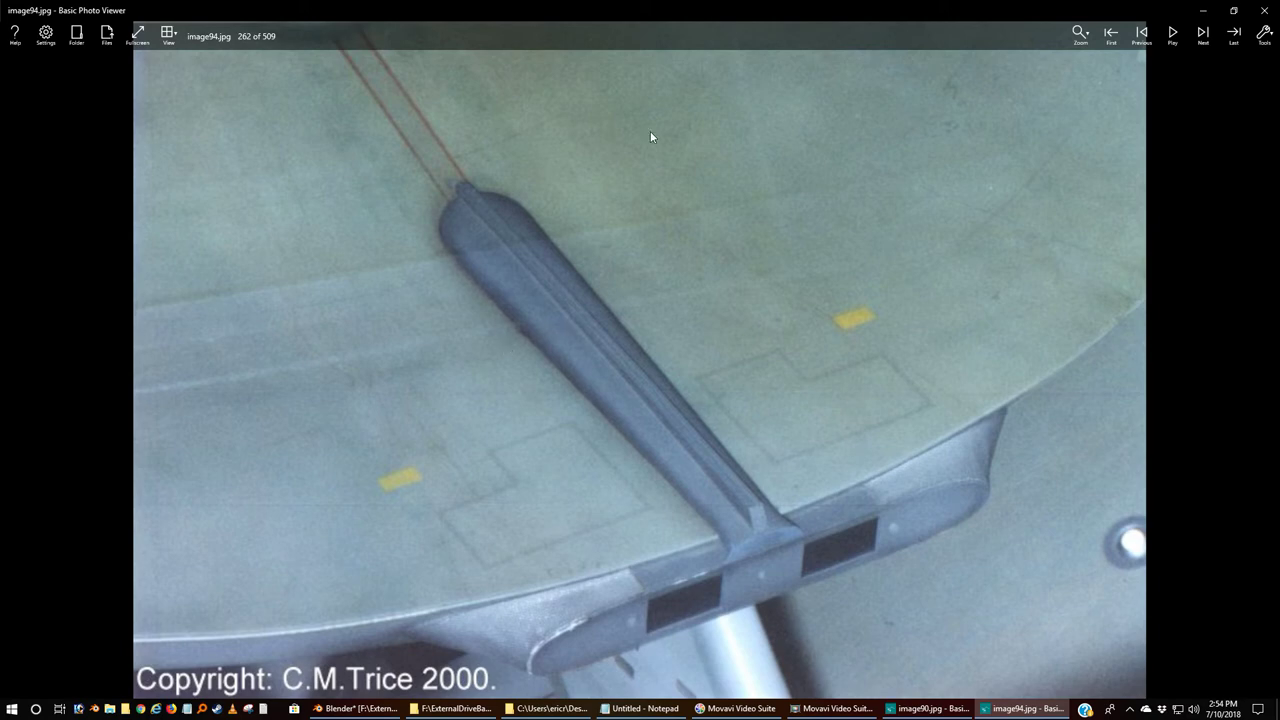
Study the fairing's rear end in the reference photos image94.jpg and image90.jpg, and close both photos to return to Blender.
{"action": "left_click", "coordinate": [1201, 13]}
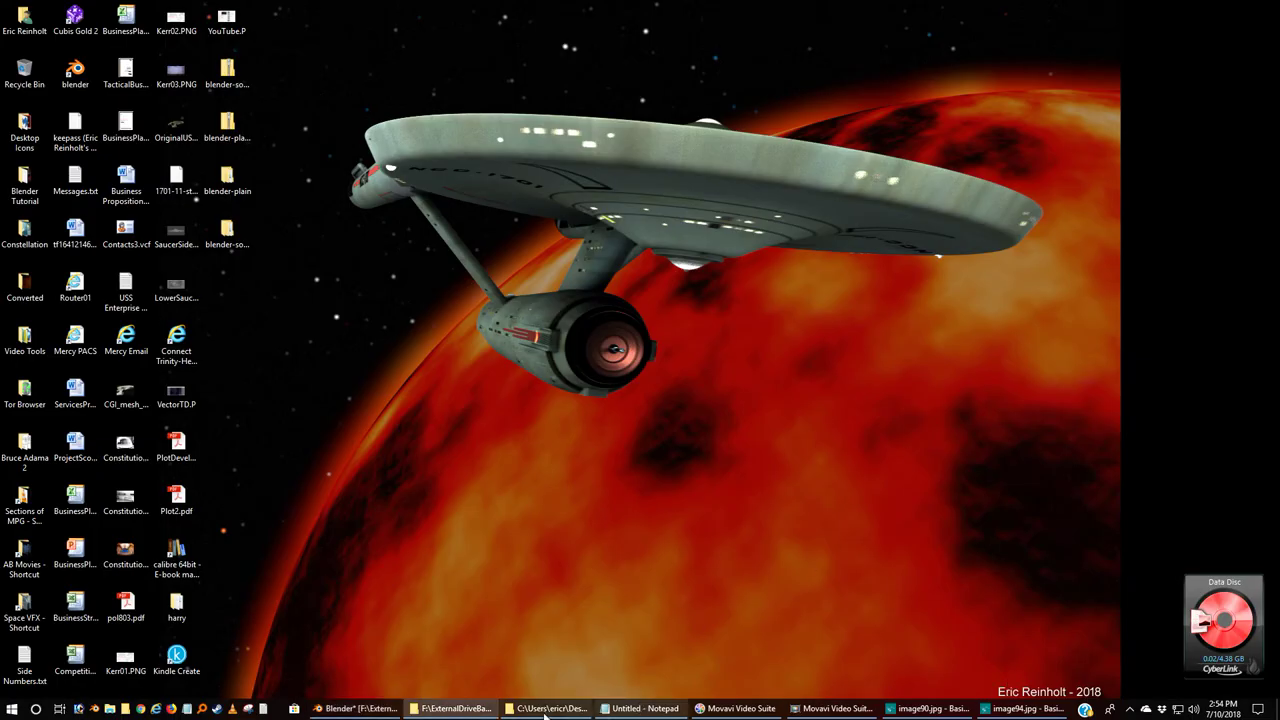
{"action": "left_click", "coordinate": [372, 709]}
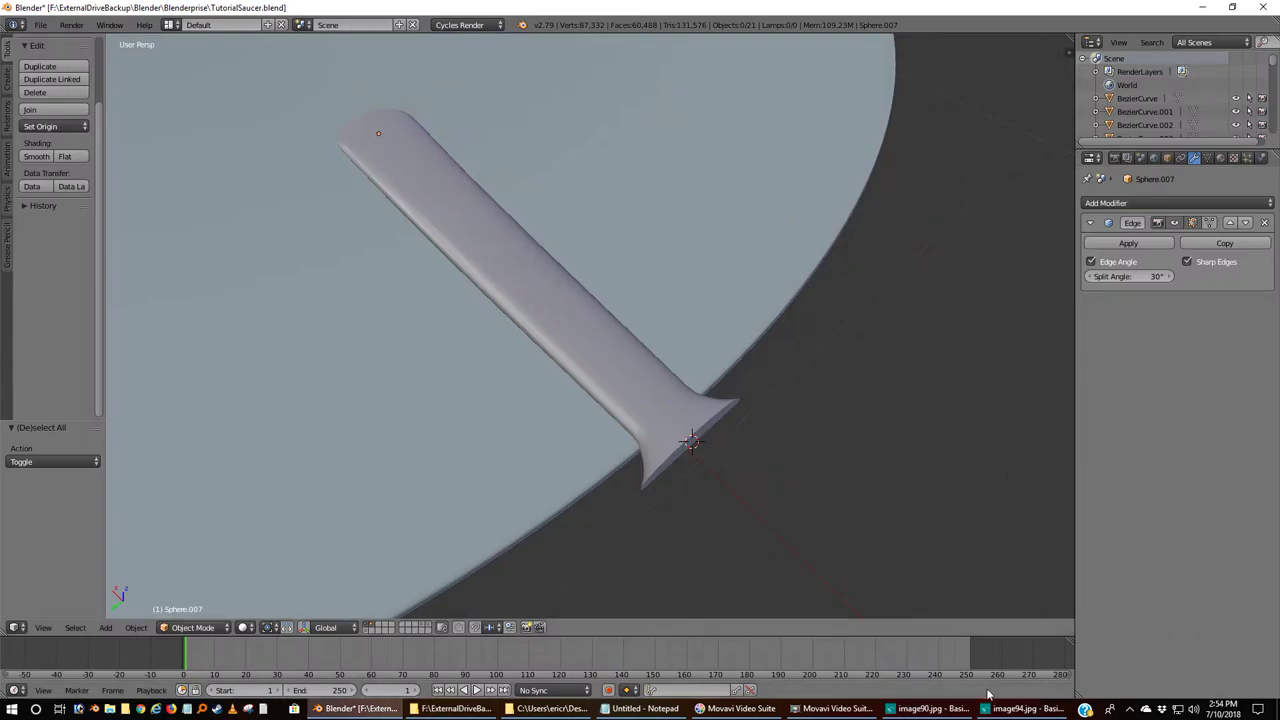
{"action": "left_click", "coordinate": [1015, 709]}
{"action": "left_click", "coordinate": [1015, 709]}
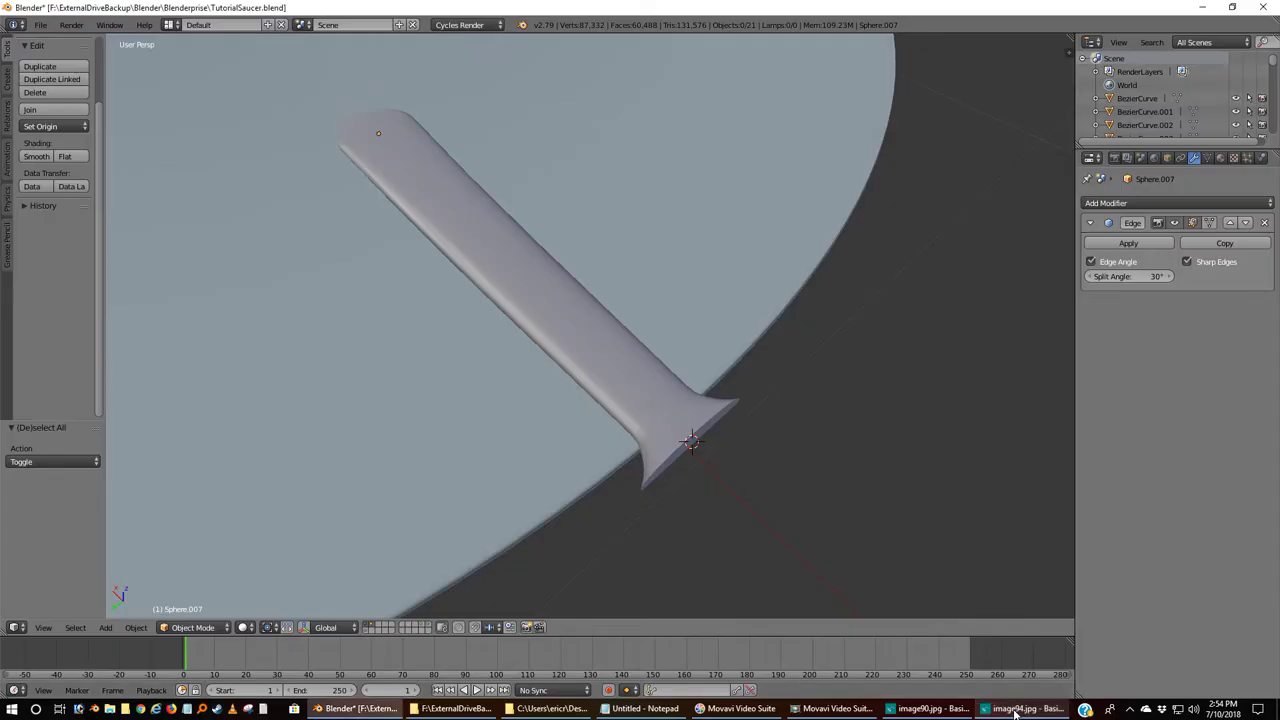
{"action": "left_click", "coordinate": [1015, 709]}
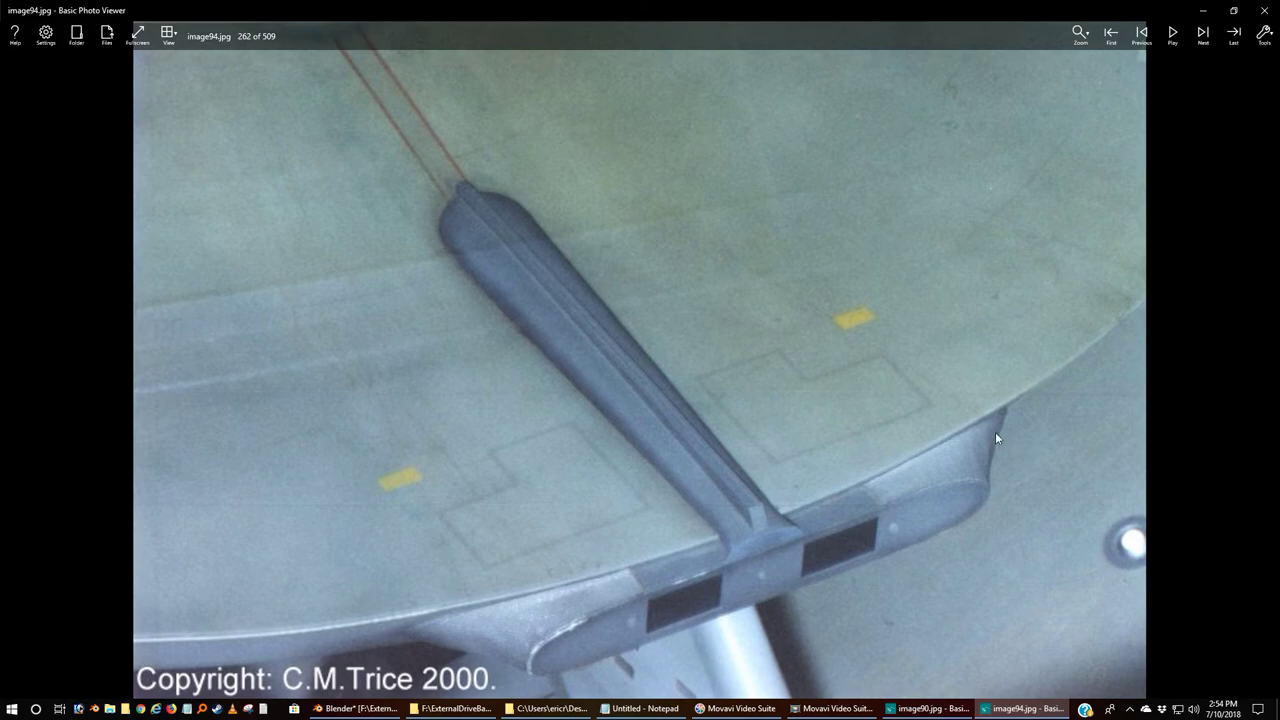
{"action": "scroll", "coordinate": [1058, 343], "scroll_direction": "down", "scroll_amount": 1}
{"action": "left_click", "coordinate": [1264, 10]}
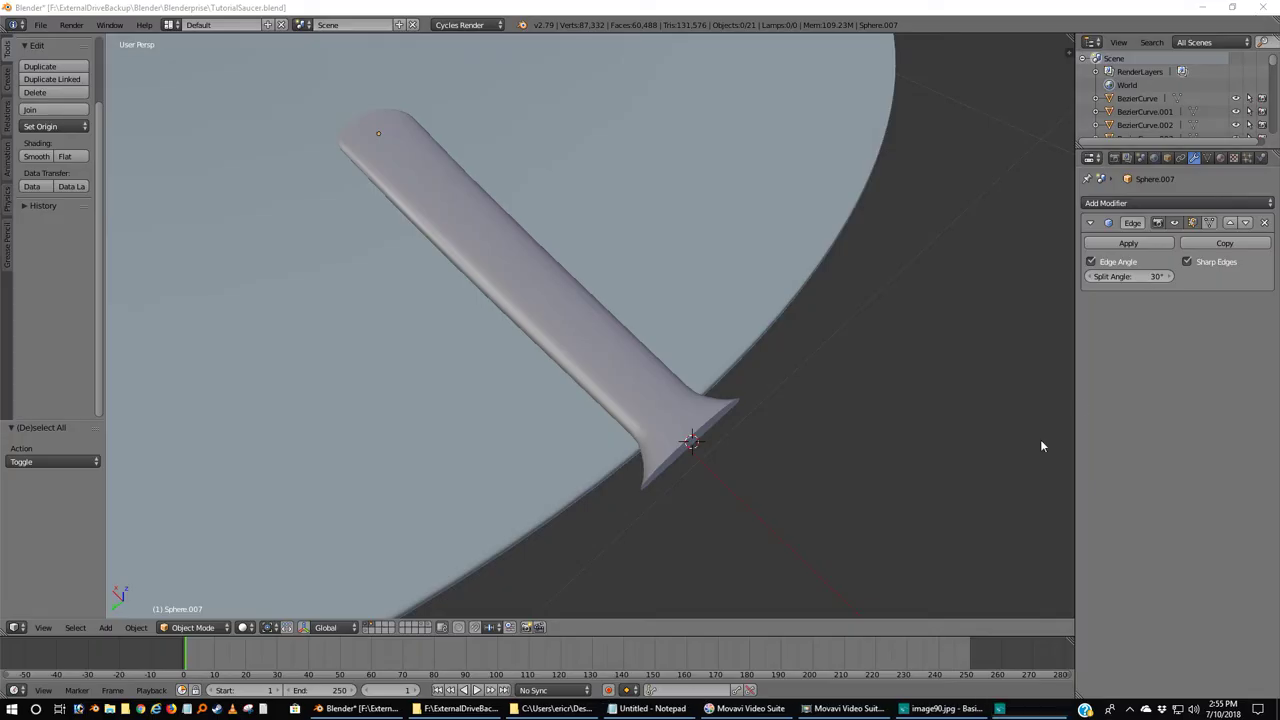
{"action": "left_click", "coordinate": [1005, 709]}
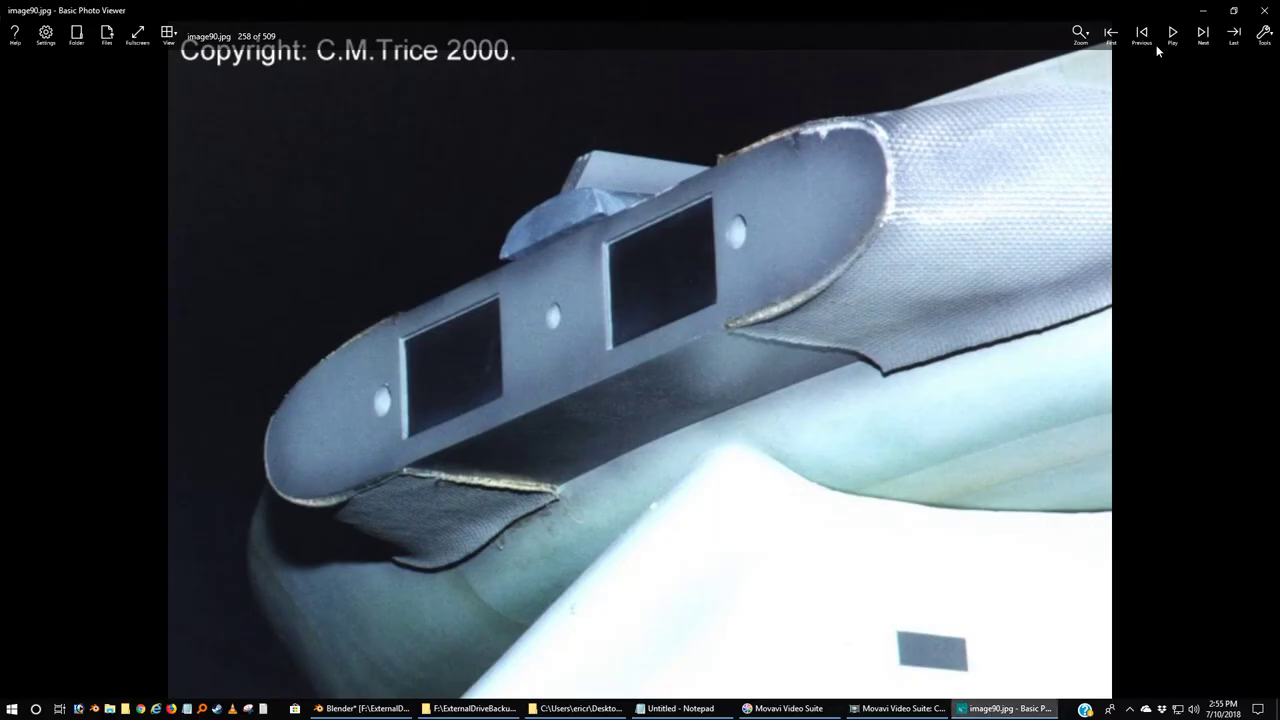
{"action": "left_click", "coordinate": [1264, 11]}
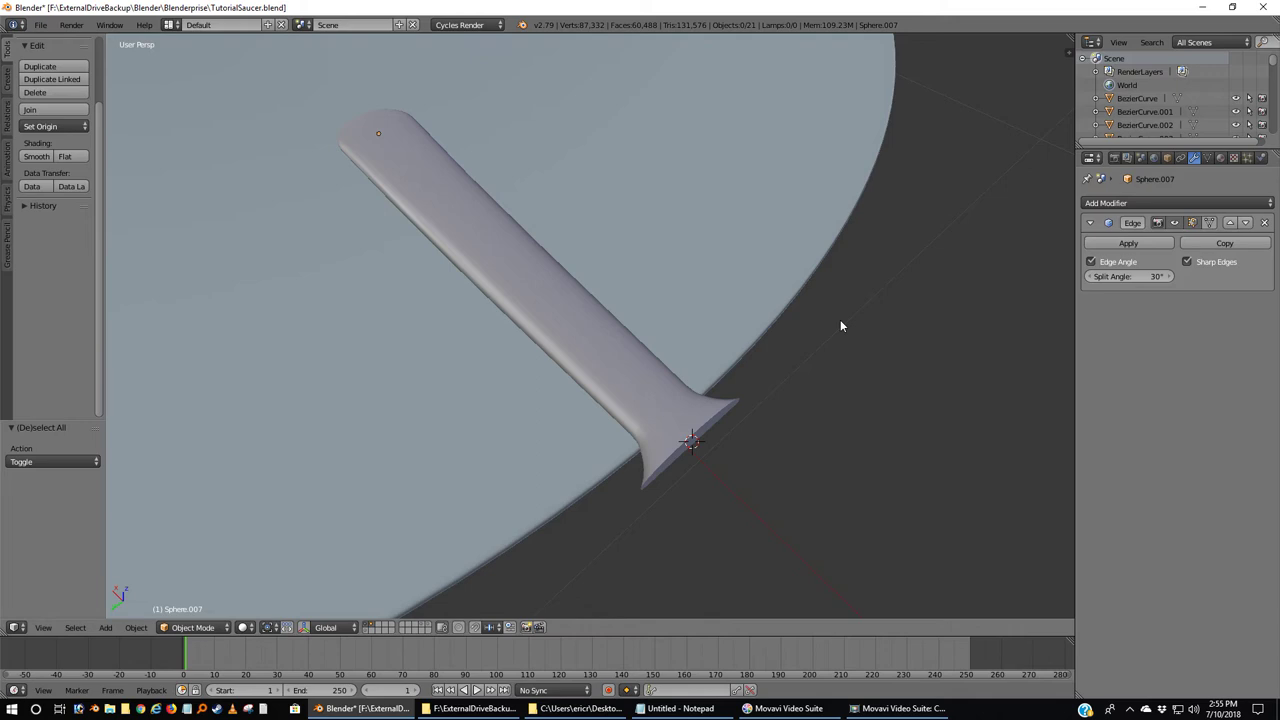
Show the fairing over the blueprint in a top orthographic wireframe view.
{"action": "key", "text": "KP_7"}
{"action": "key", "text": "KP_5"}
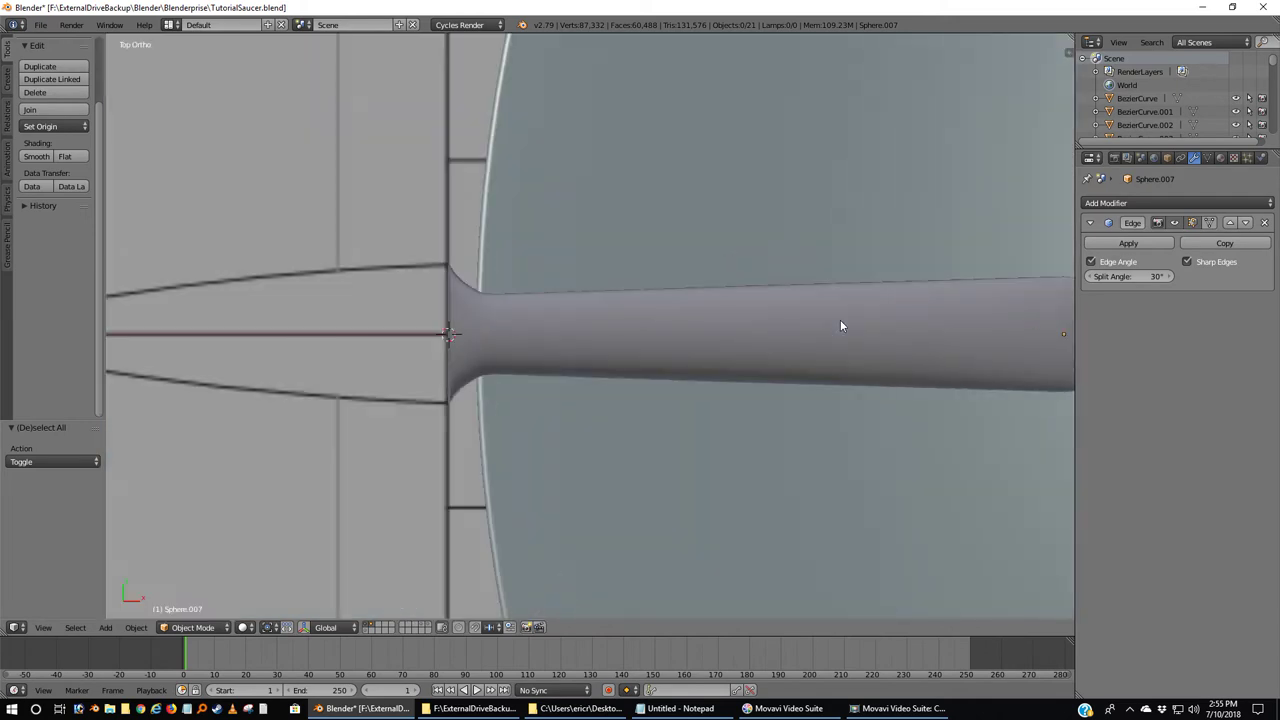
{"action": "key", "text": "z"}
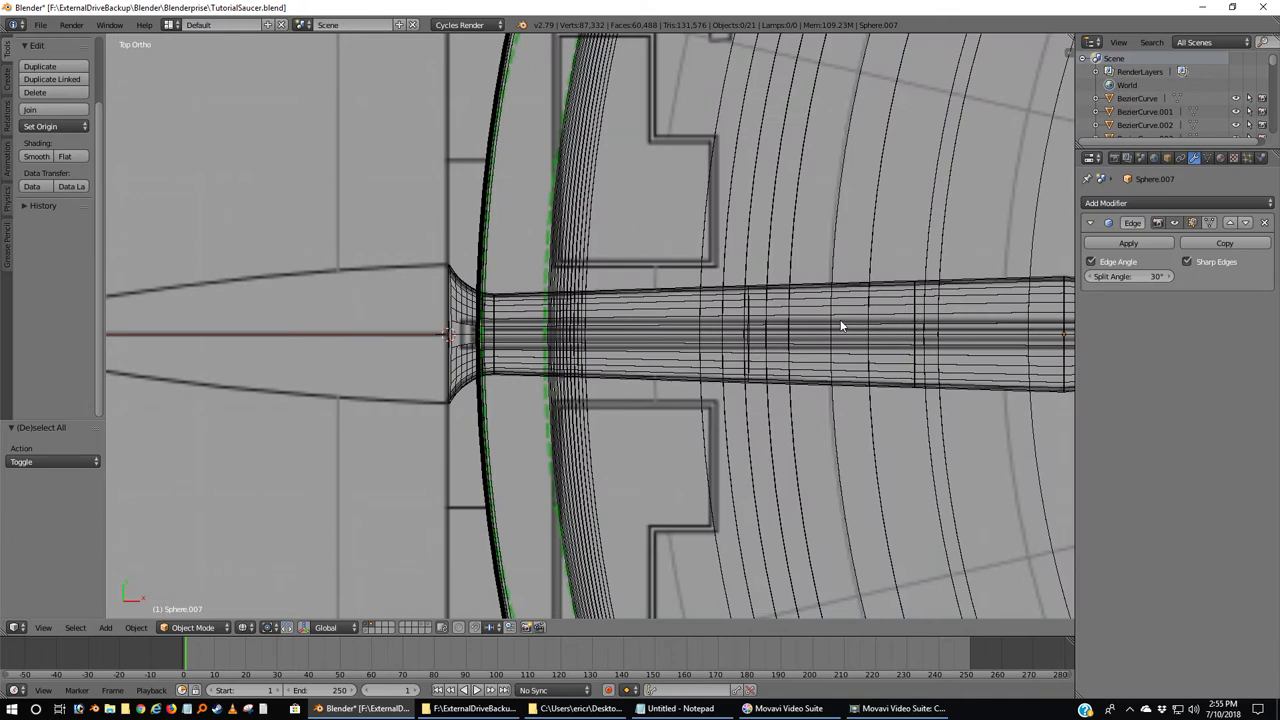
Snap the 3D cursor to the center of the scene.
{"action": "scroll", "coordinate": [841, 323], "scroll_direction": "down", "scroll_amount": 5}
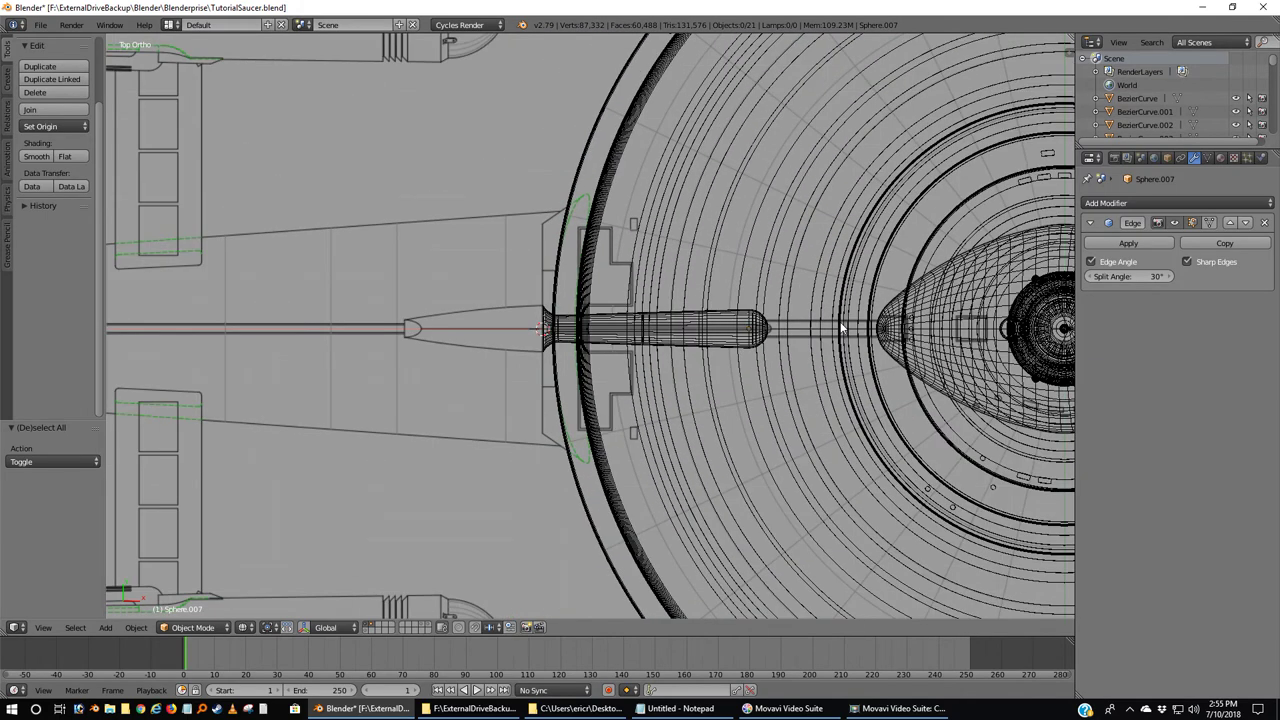
{"action": "key", "text": "shift+s"}
{"action": "left_click", "coordinate": [841, 323]}
{"action": "key", "text": "shift+s"}
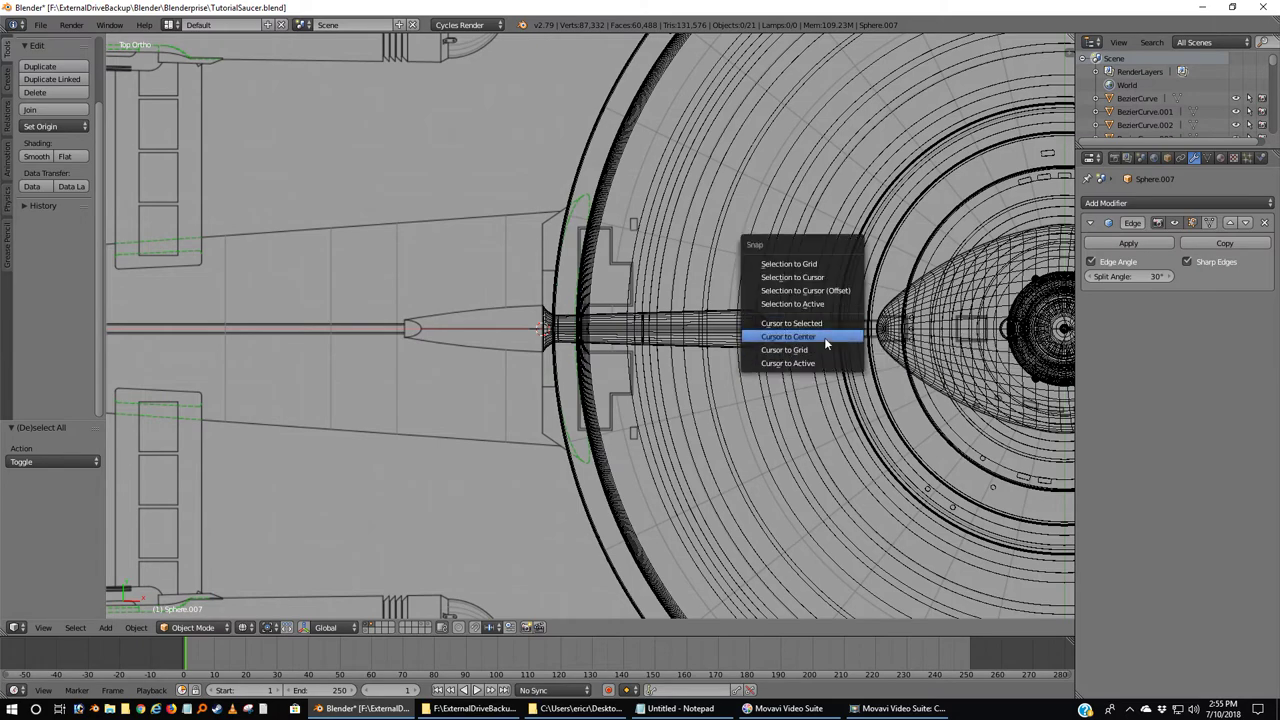
{"action": "left_click", "coordinate": [825, 337]}
{"action": "scroll", "coordinate": [825, 342], "scroll_direction": "up", "scroll_amount": 2}
{"action": "scroll", "coordinate": [825, 342], "scroll_direction": "down", "scroll_amount": 4}
{"action": "scroll", "coordinate": [825, 342], "scroll_direction": "up", "scroll_amount": 4}
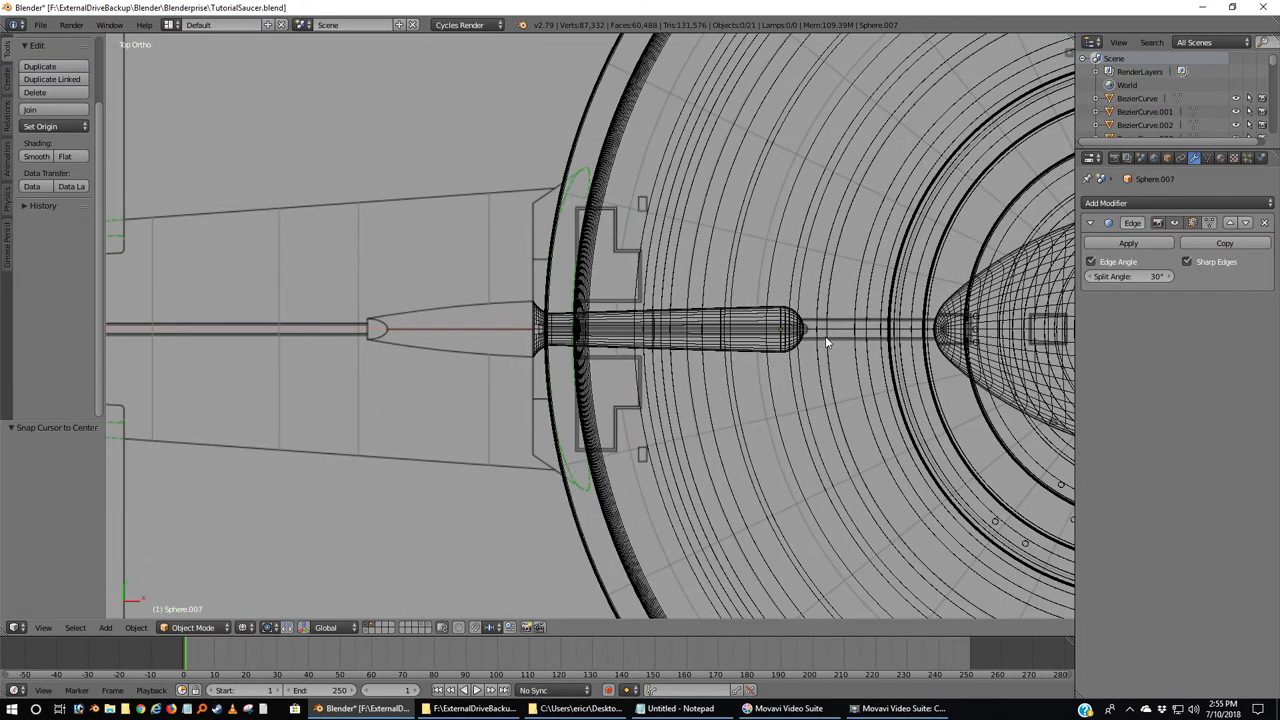
{"action": "key", "text": "shift+a"}
{"action": "mouse_move", "coordinate": [825, 337]}
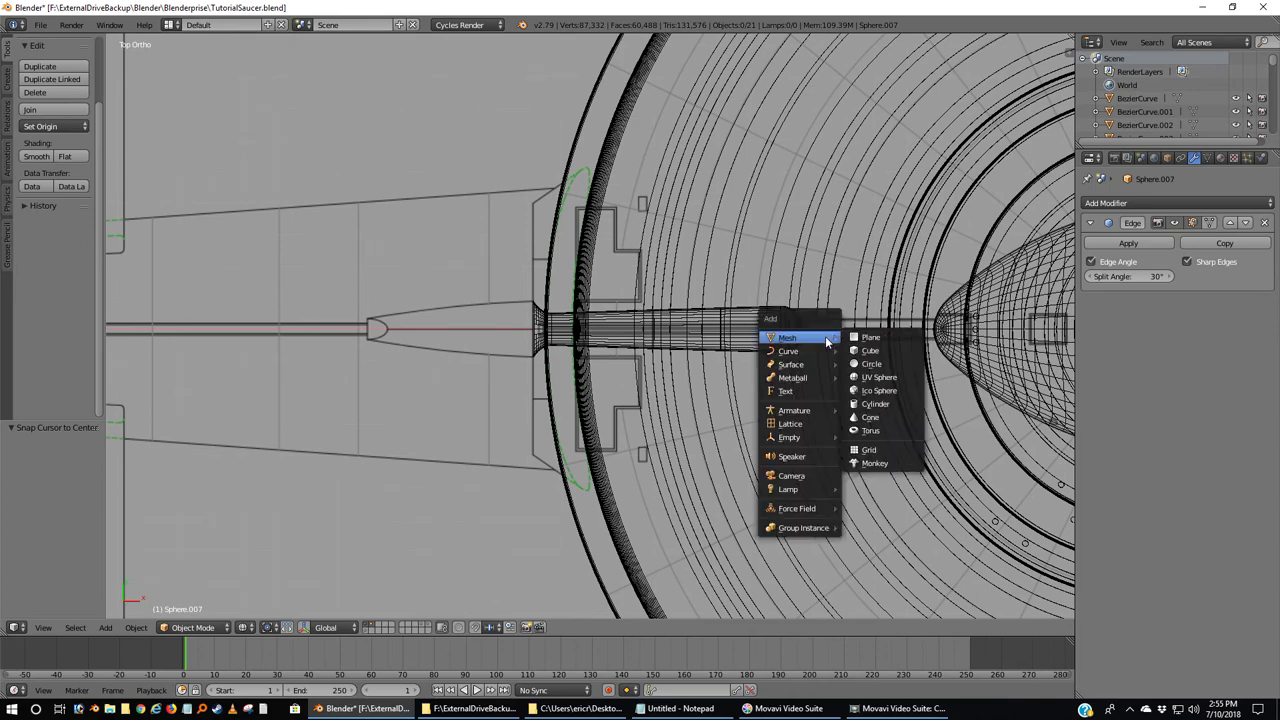
{"action": "left_click", "coordinate": [867, 352]}
{"action": "scroll", "coordinate": [867, 353], "scroll_direction": "down", "scroll_amount": 5}
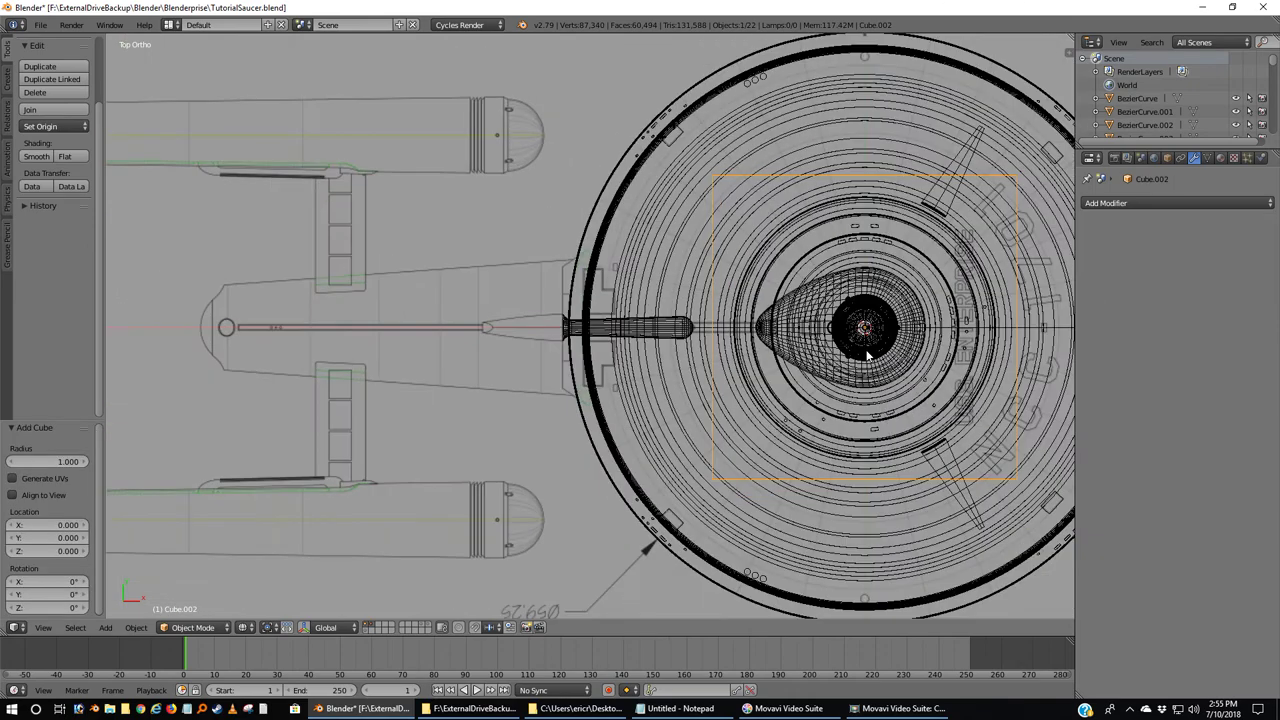
{"action": "scroll", "coordinate": [868, 355], "scroll_direction": "up", "scroll_amount": 1}
{"action": "scroll", "coordinate": [867, 355], "scroll_direction": "down", "scroll_amount": 2}
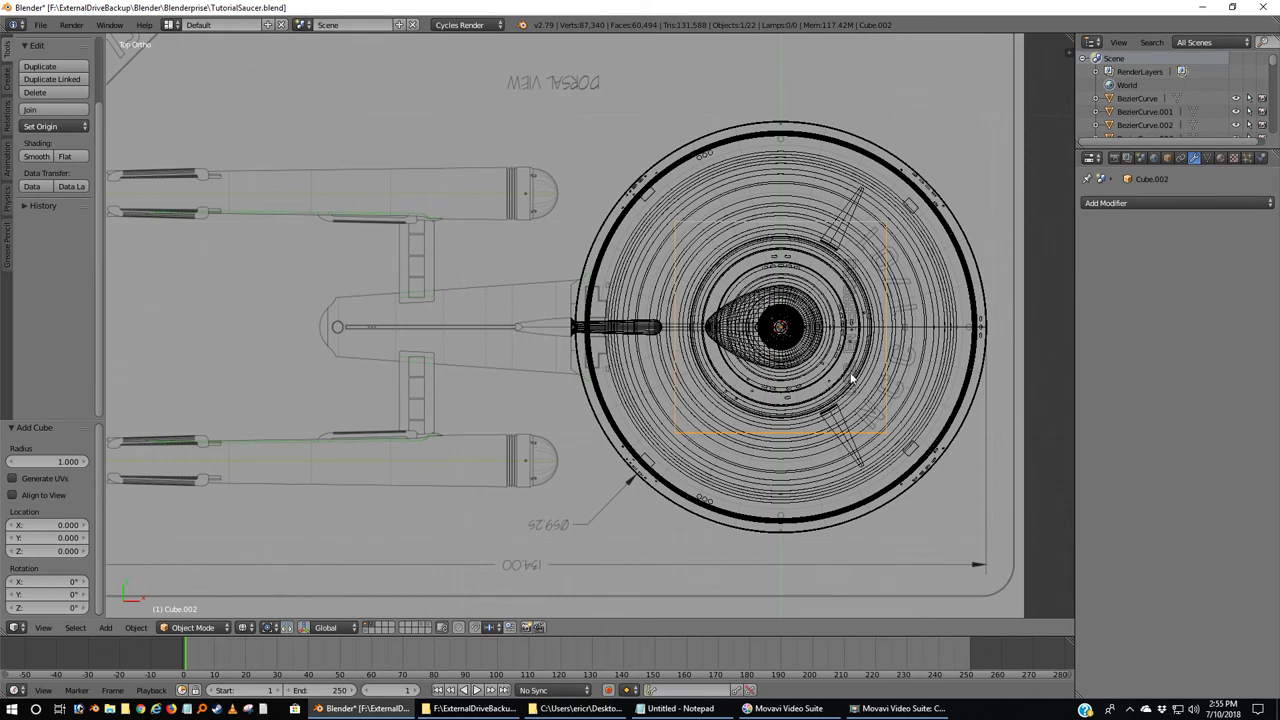
{"action": "key", "text": "s"}
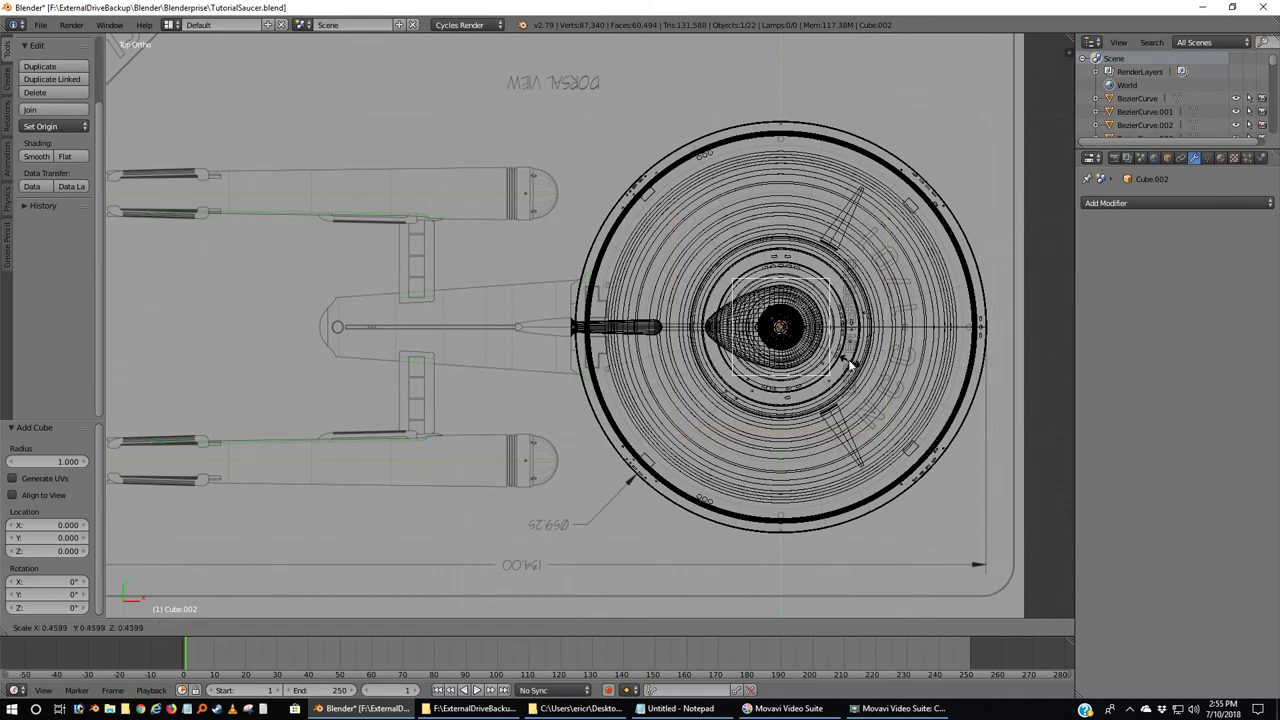
{"action": "left_click", "coordinate": [800, 341]}
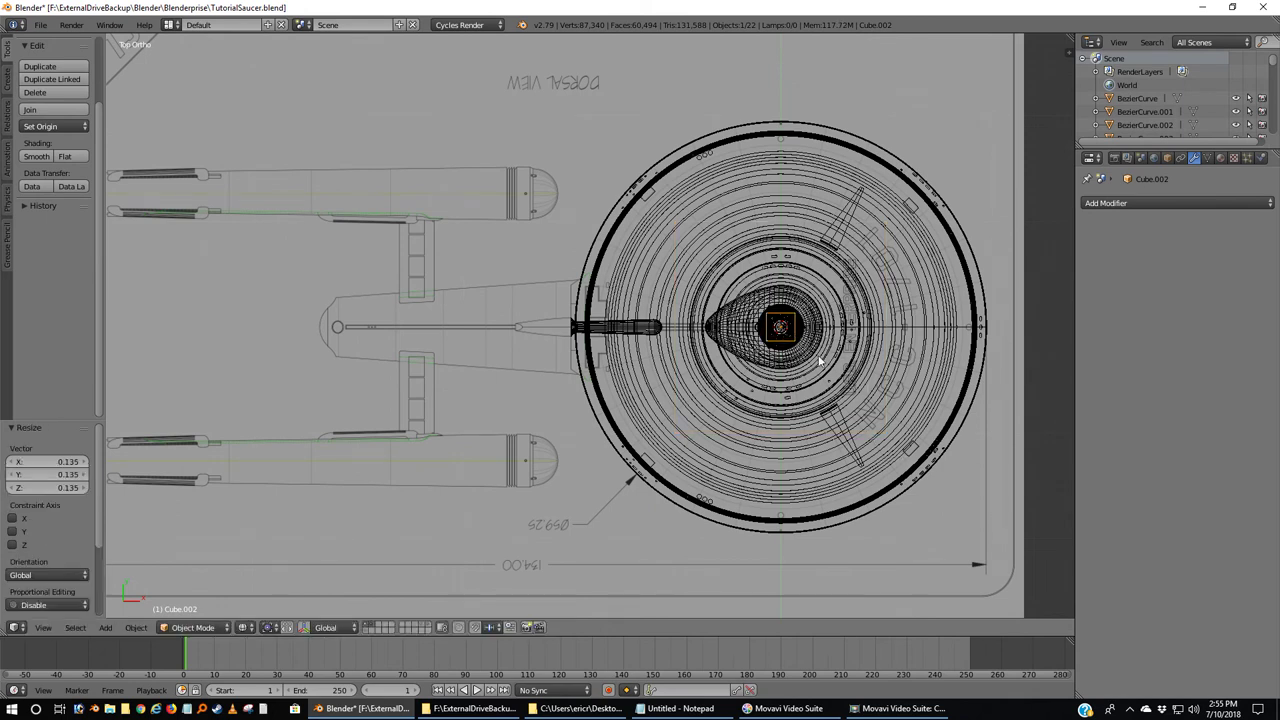
{"action": "key", "text": "g"}
{"action": "key", "text": "x"}
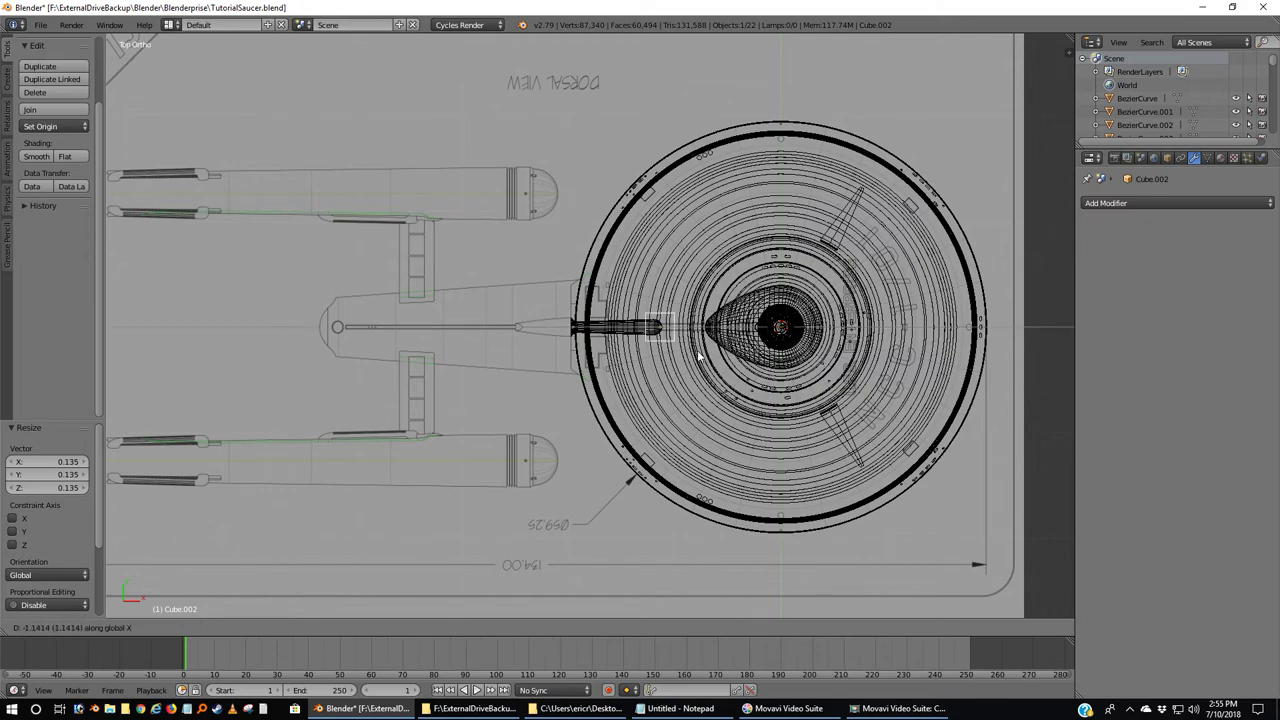
{"action": "left_click", "coordinate": [695, 355]}
{"action": "scroll", "coordinate": [695, 355], "scroll_direction": "up", "scroll_amount": 9}
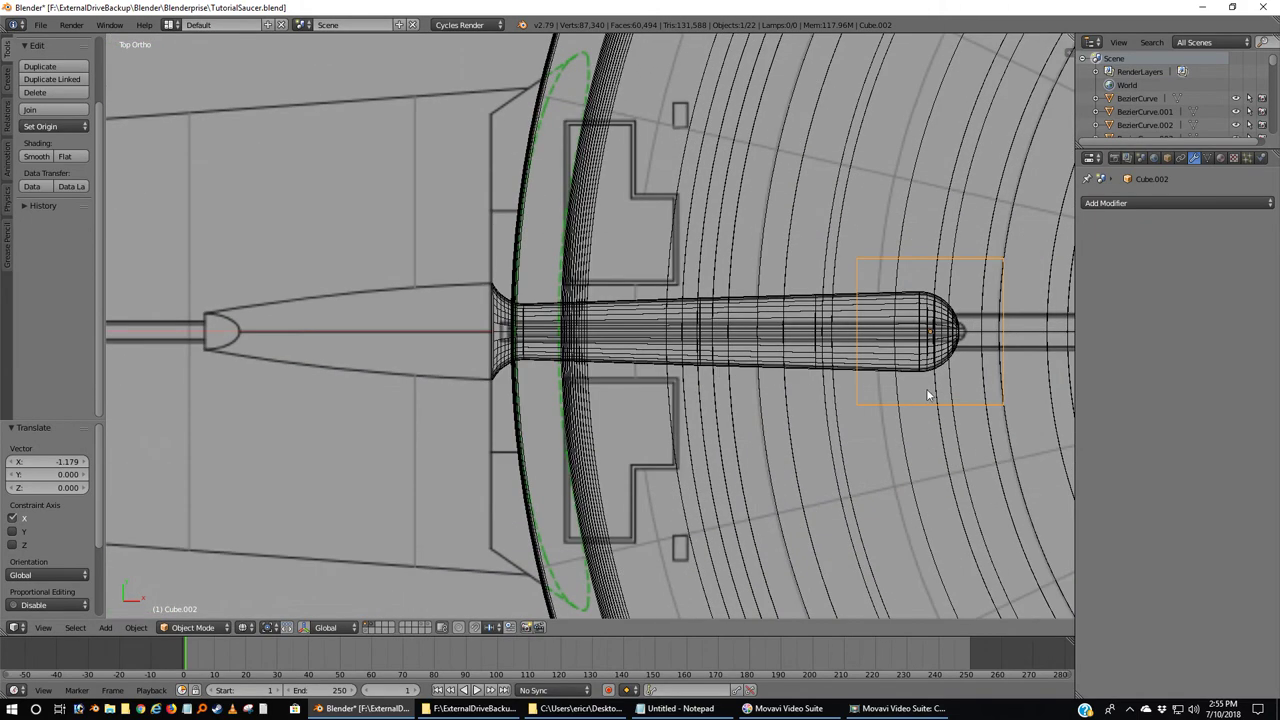
{"action": "scroll", "coordinate": [800, 400], "scroll_direction": "up", "scroll_amount": 3}
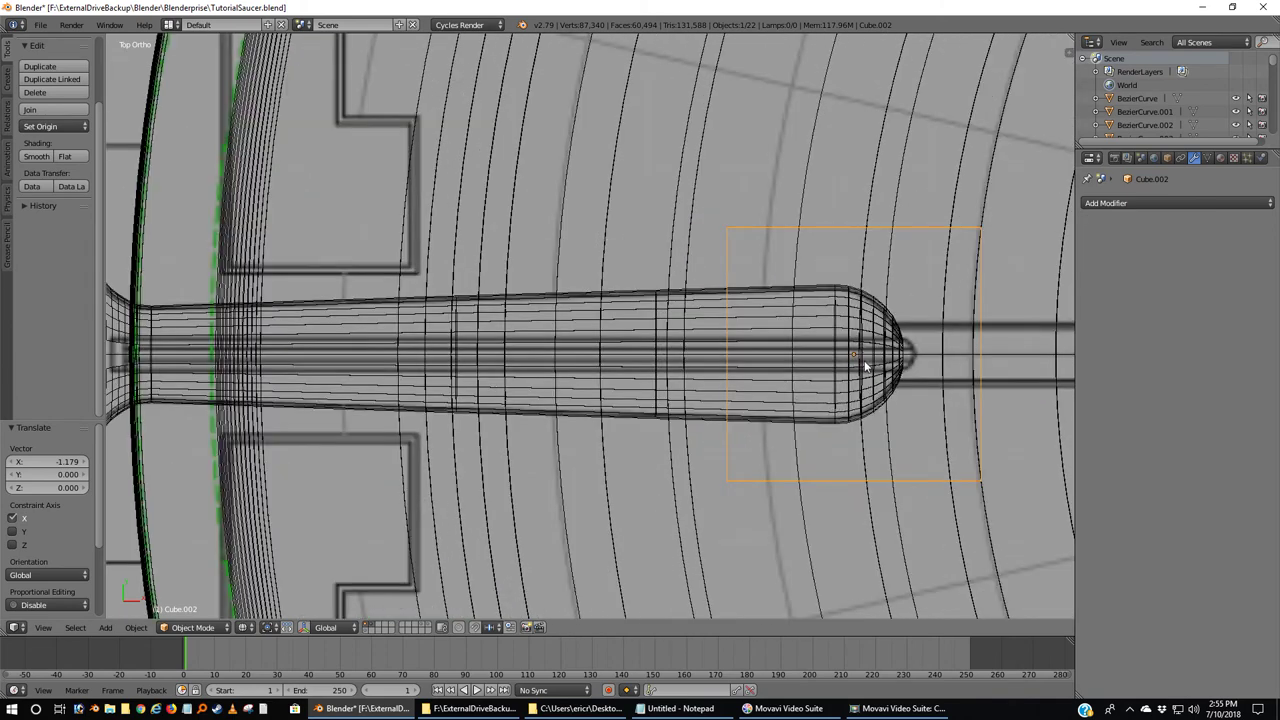
{"action": "key", "text": "x"}
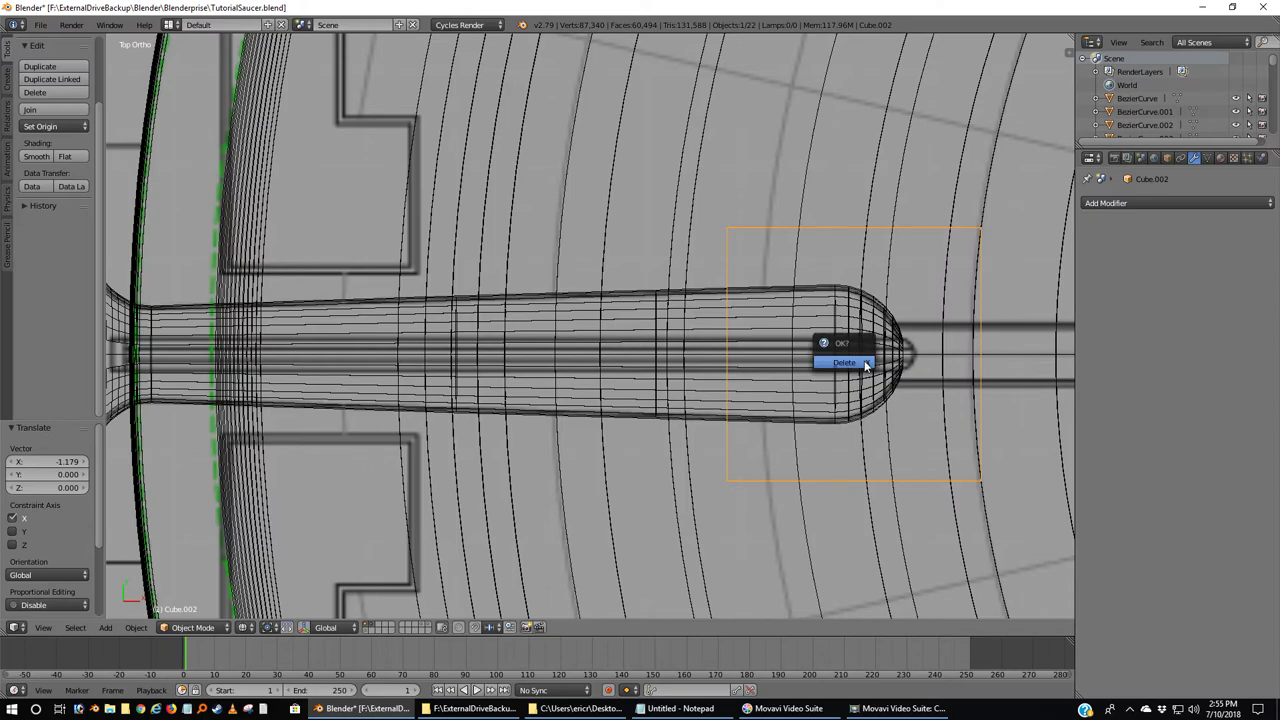
{"action": "left_click", "coordinate": [865, 368]}
Add a cylinder mesh with 32 vertices at the saucer's center and scale it uniformly to about 0.075.
{"action": "scroll", "coordinate": [865, 368], "scroll_direction": "down", "scroll_amount": 6}
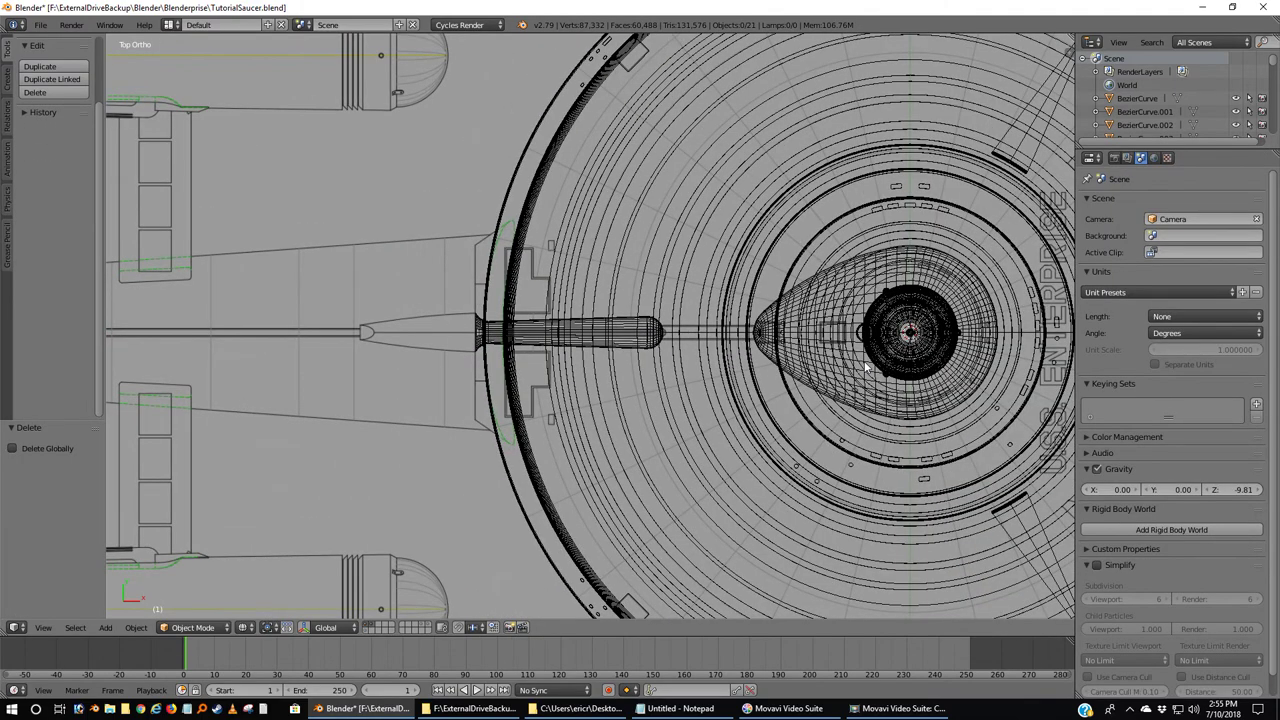
{"action": "key", "text": "shift+a"}
{"action": "mouse_move", "coordinate": [866, 368]}
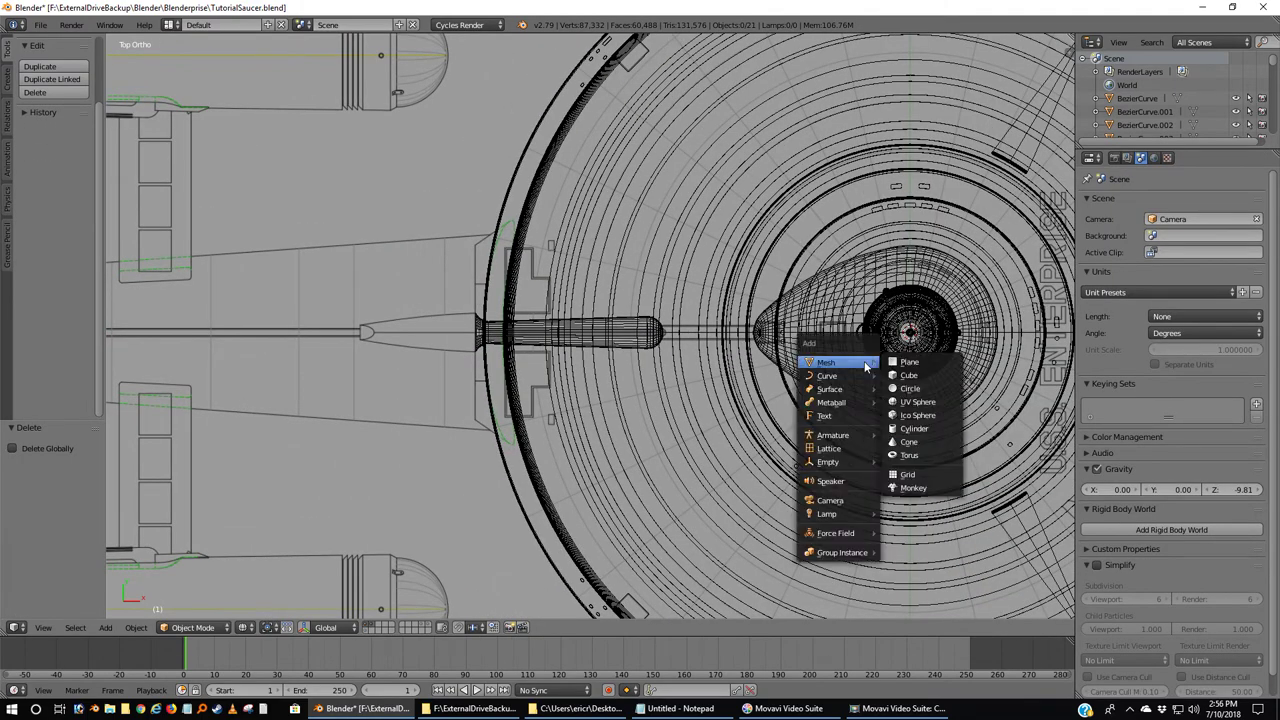
{"action": "left_click", "coordinate": [914, 428]}
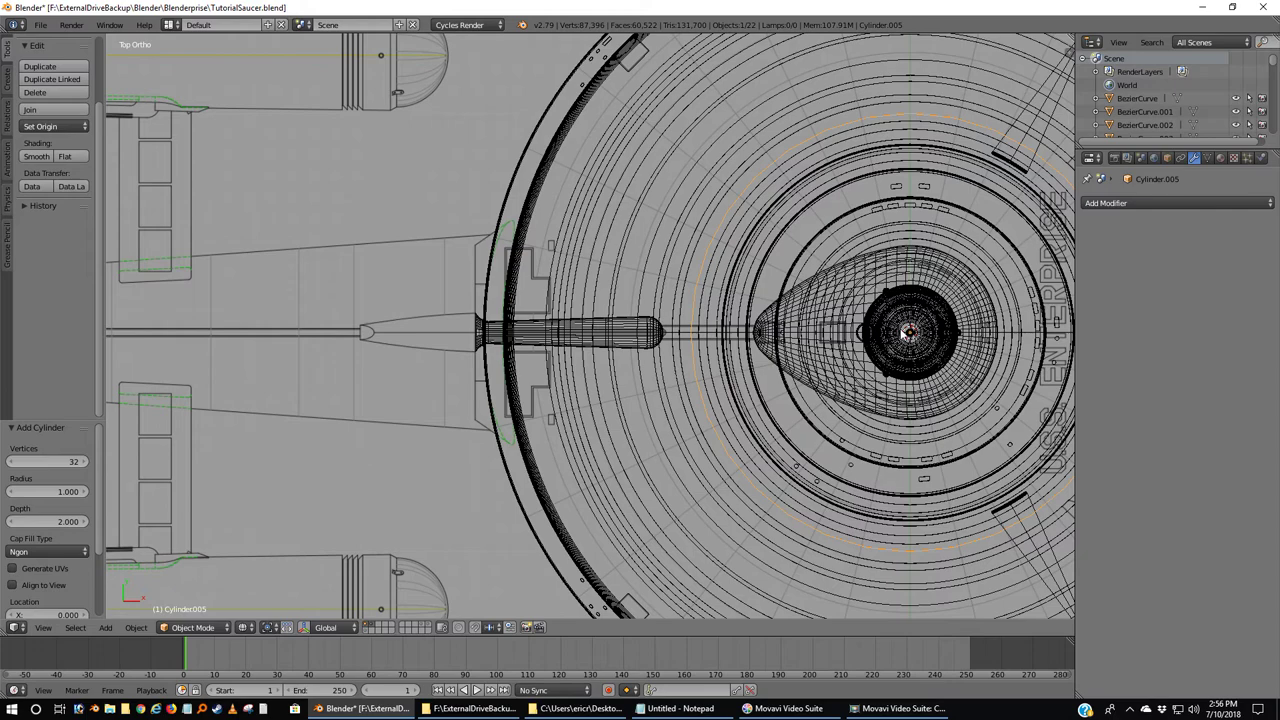
{"action": "scroll", "coordinate": [902, 336], "scroll_direction": "down", "scroll_amount": 2}
{"action": "scroll", "coordinate": [902, 336], "scroll_direction": "up", "scroll_amount": 1}
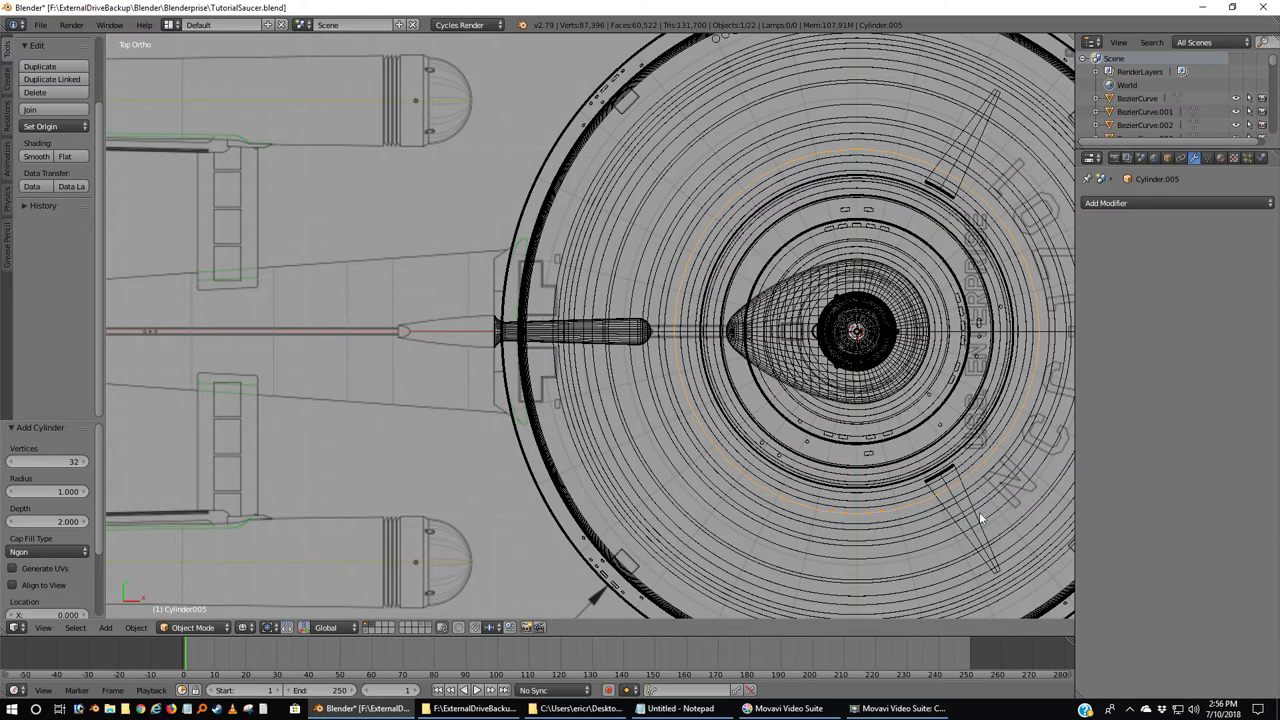
{"action": "key", "text": "s"}
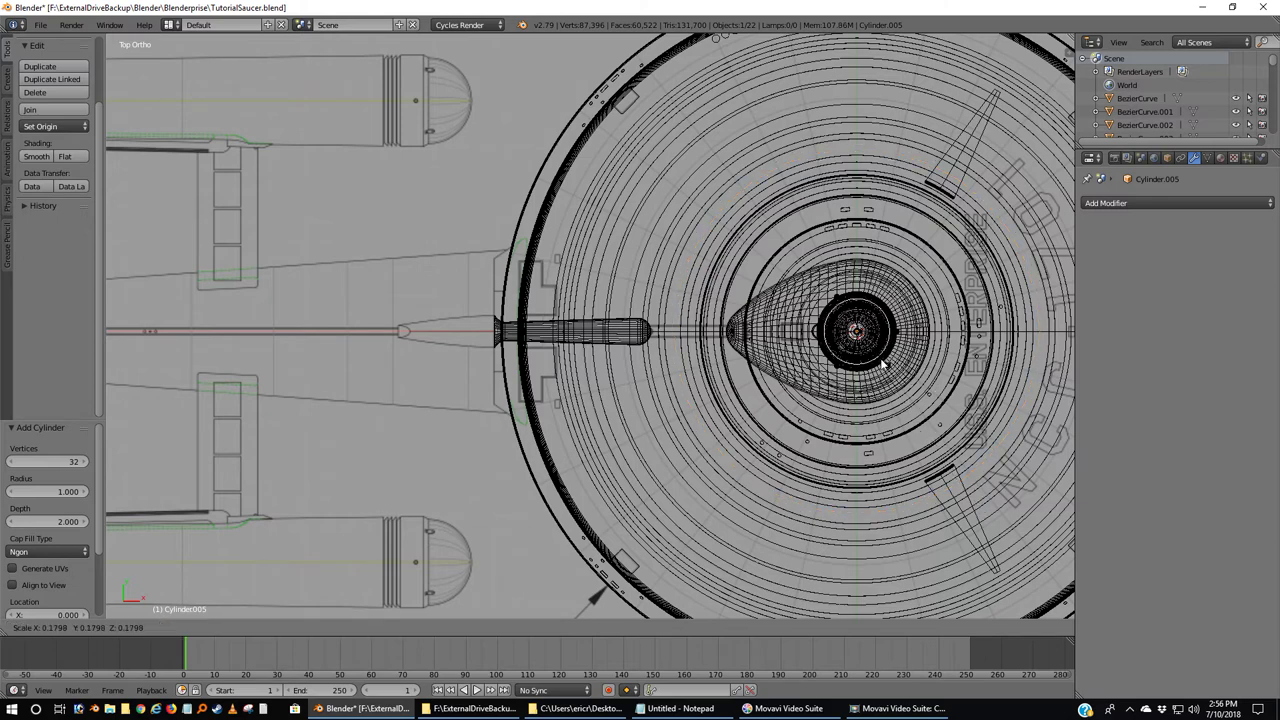
{"action": "left_click", "coordinate": [866, 348]}
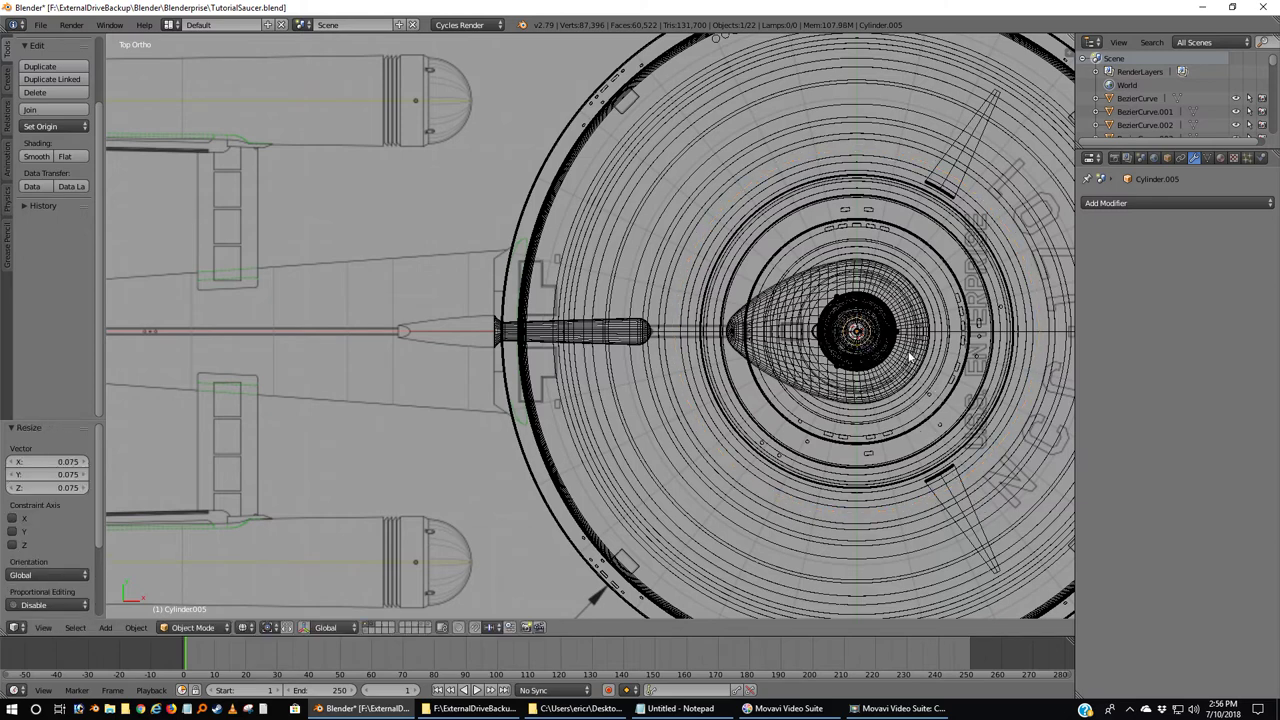
Move the cylinder about -1.19 along X to the tapered spine's rounded end and raise it about 0.052 along Z.
{"action": "key", "text": "g"}
{"action": "key", "text": "x"}
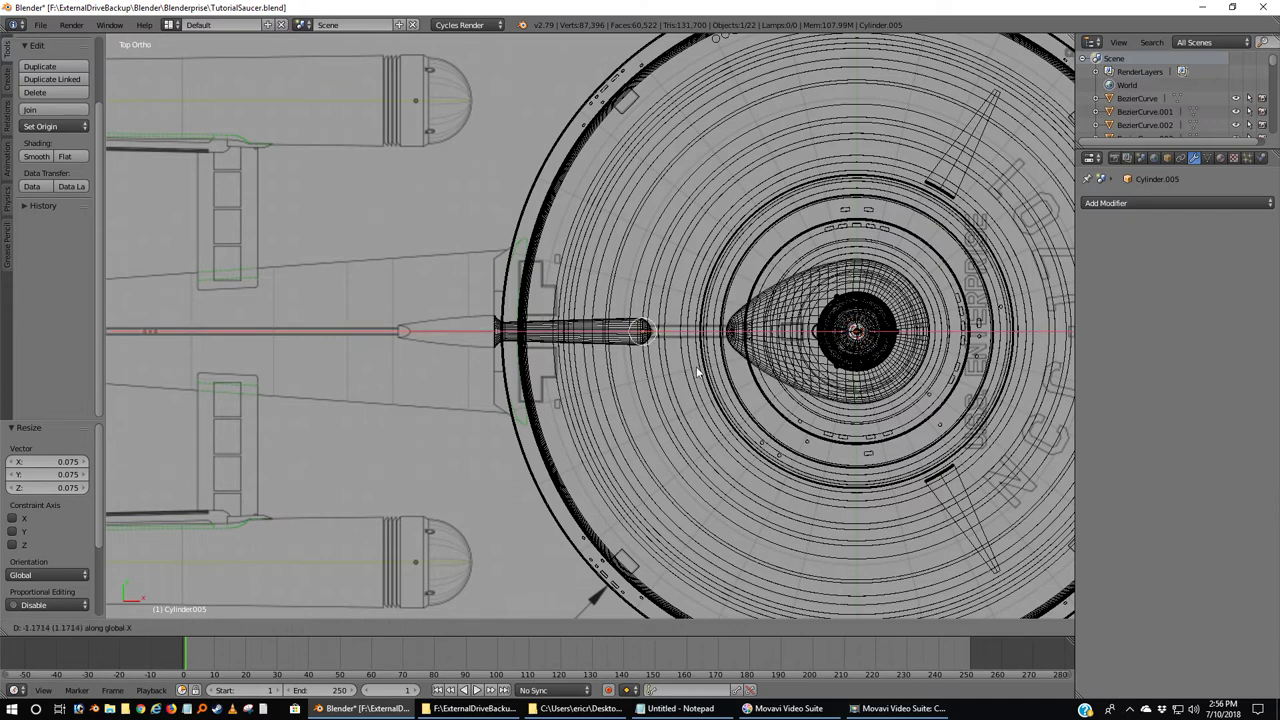
{"action": "left_click", "coordinate": [694, 376]}
{"action": "key", "text": "KP_1"}
{"action": "scroll", "coordinate": [688, 393], "scroll_direction": "up", "scroll_amount": 5}
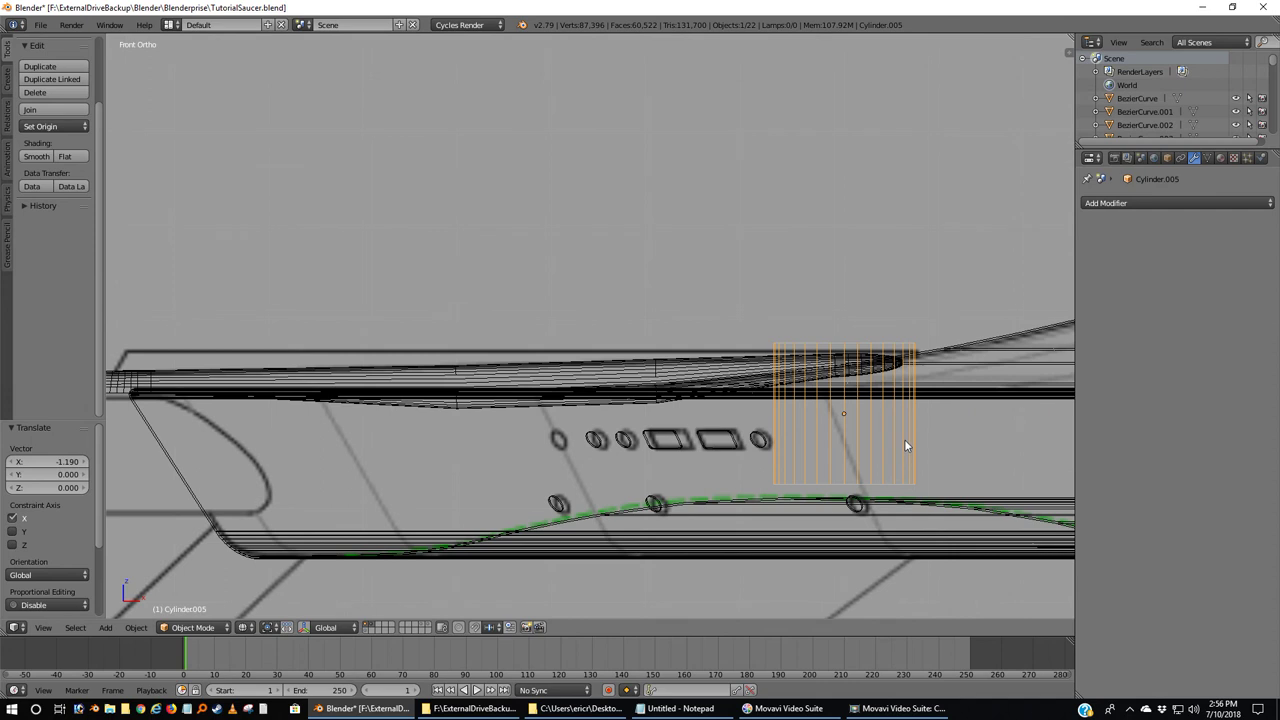
{"action": "middle_click_drag", "start_coordinate": [906, 446], "coordinate": [708, 429], "text": "shift"}
{"action": "key", "text": "g"}
{"action": "key", "text": "z"}
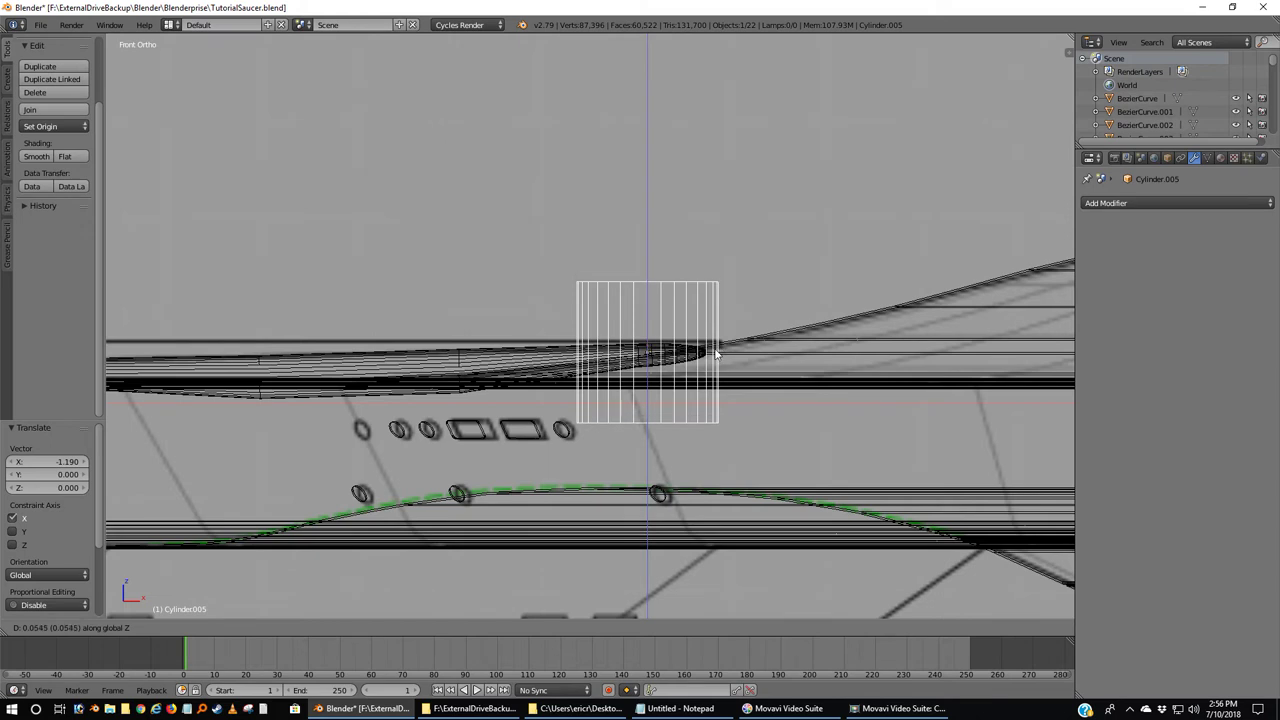
{"action": "left_click", "coordinate": [716, 354]}
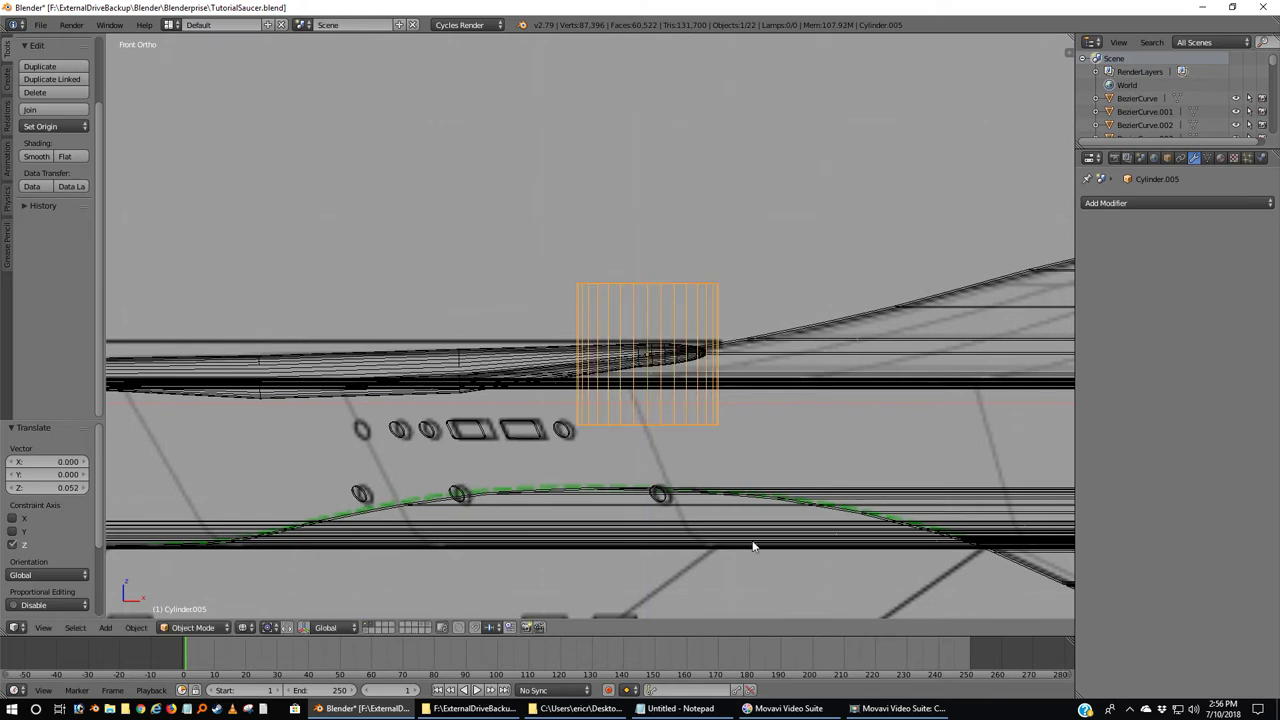
Flatten the cylinder to about 0.233 along Z to match the spine's thickness, and shift it about 0.003 along X.
{"action": "key", "text": "s"}
{"action": "key", "text": "z"}
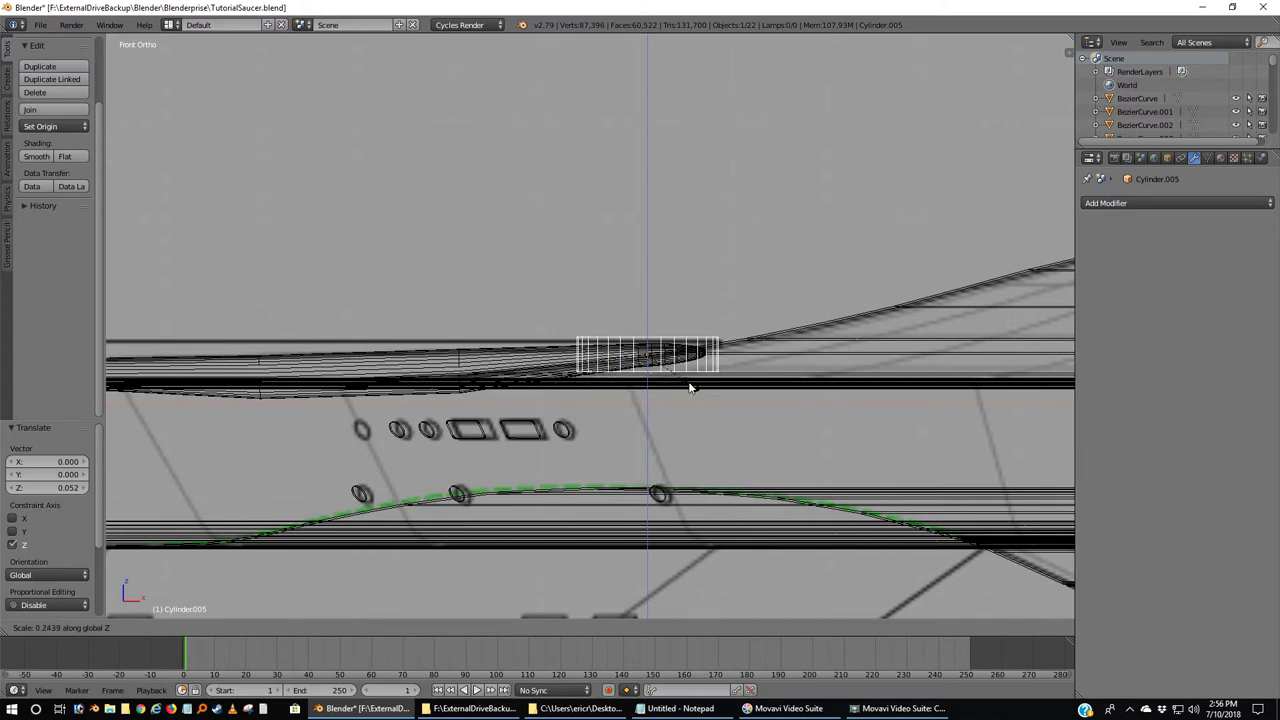
{"action": "left_click", "coordinate": [689, 388]}
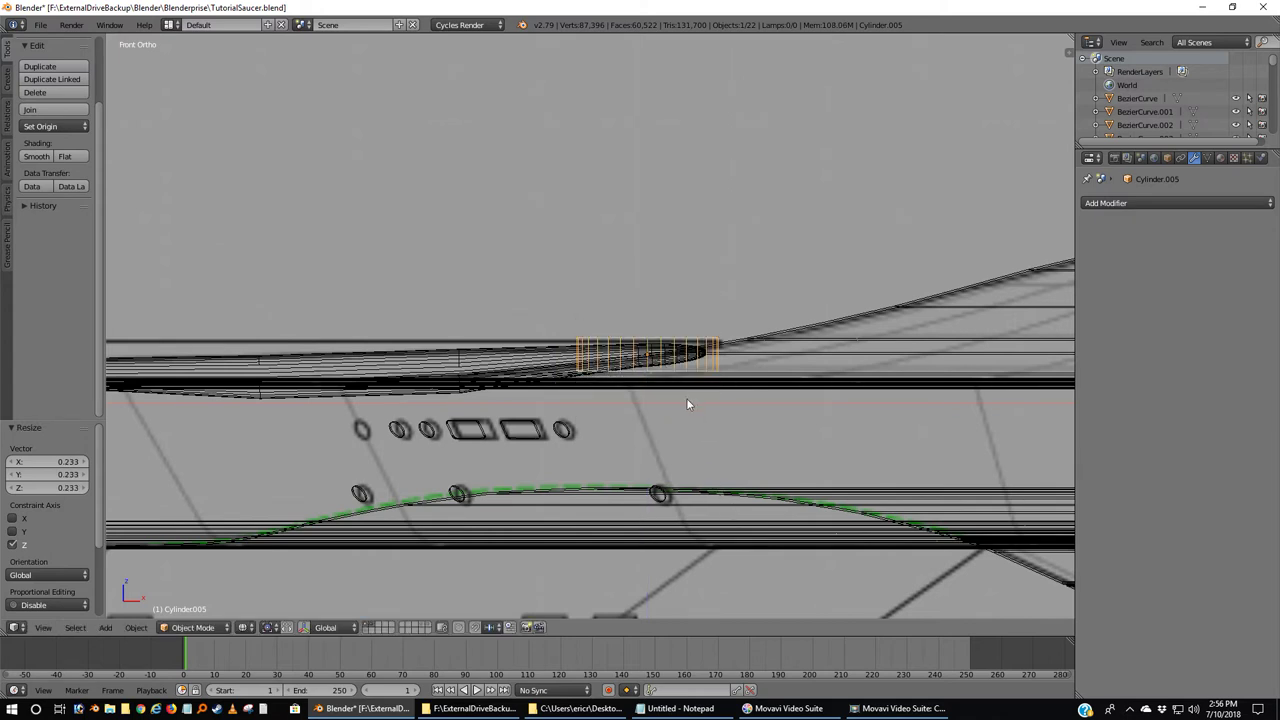
{"action": "scroll", "coordinate": [688, 404], "scroll_direction": "down", "scroll_amount": 3}
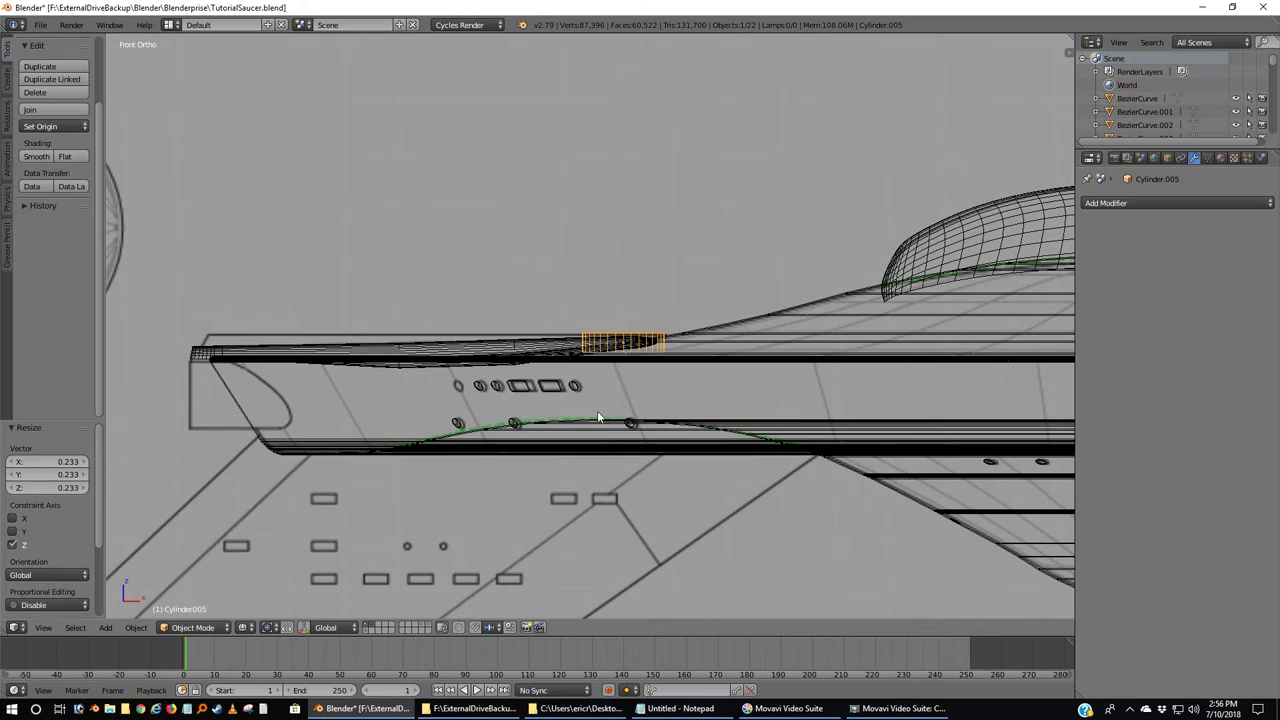
{"action": "scroll", "coordinate": [593, 419], "scroll_direction": "up", "scroll_amount": 4}
{"action": "scroll", "coordinate": [594, 429], "scroll_direction": "down", "scroll_amount": 3}
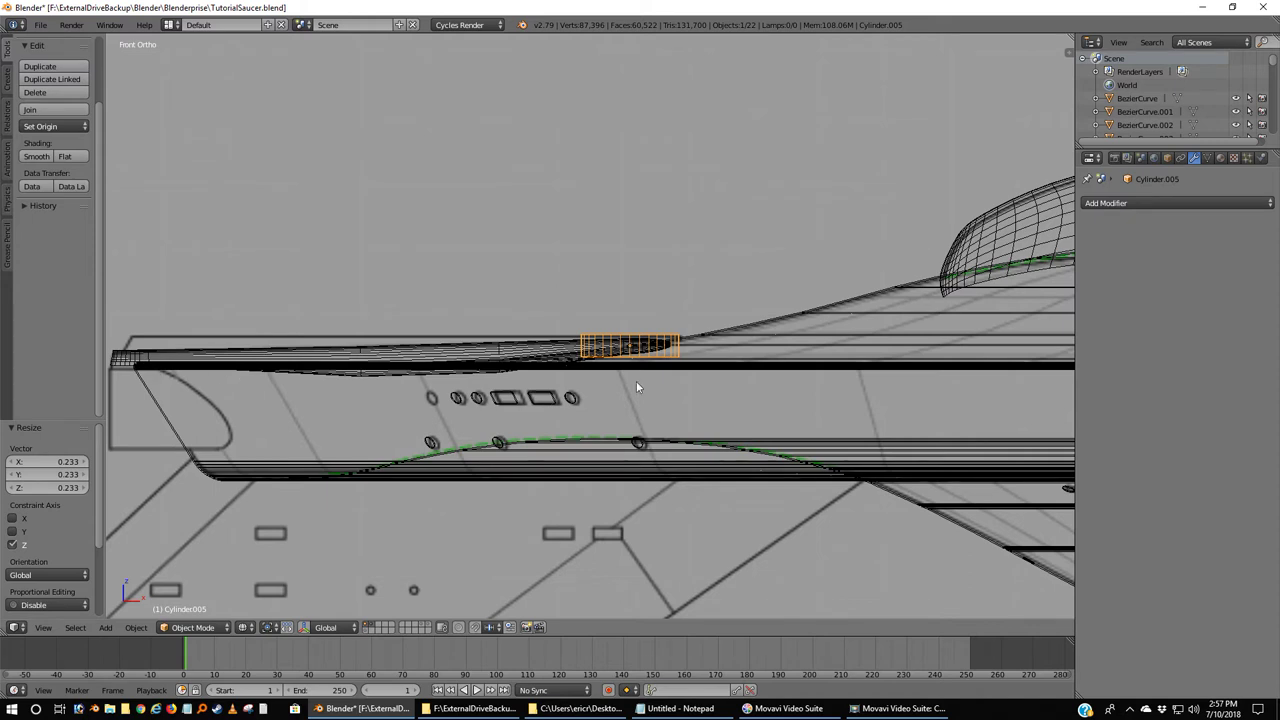
{"action": "scroll", "coordinate": [637, 386], "scroll_direction": "up", "scroll_amount": 4}
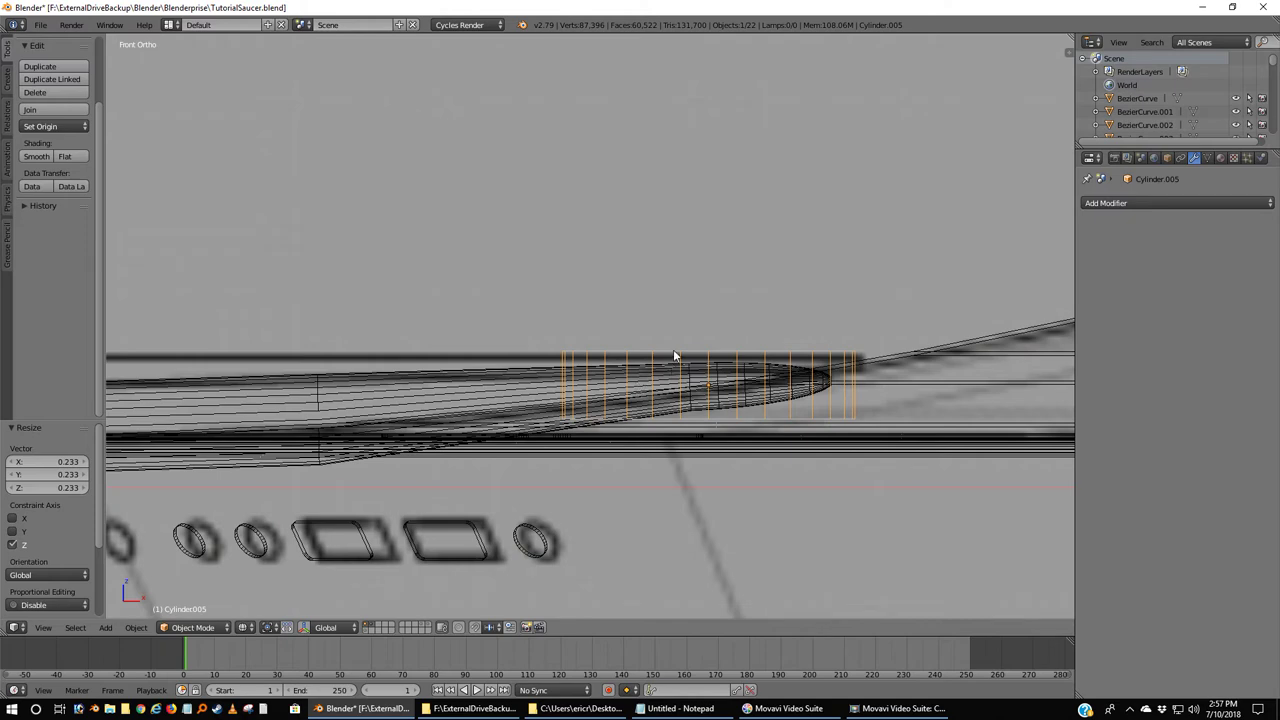
{"action": "key", "text": "g"}
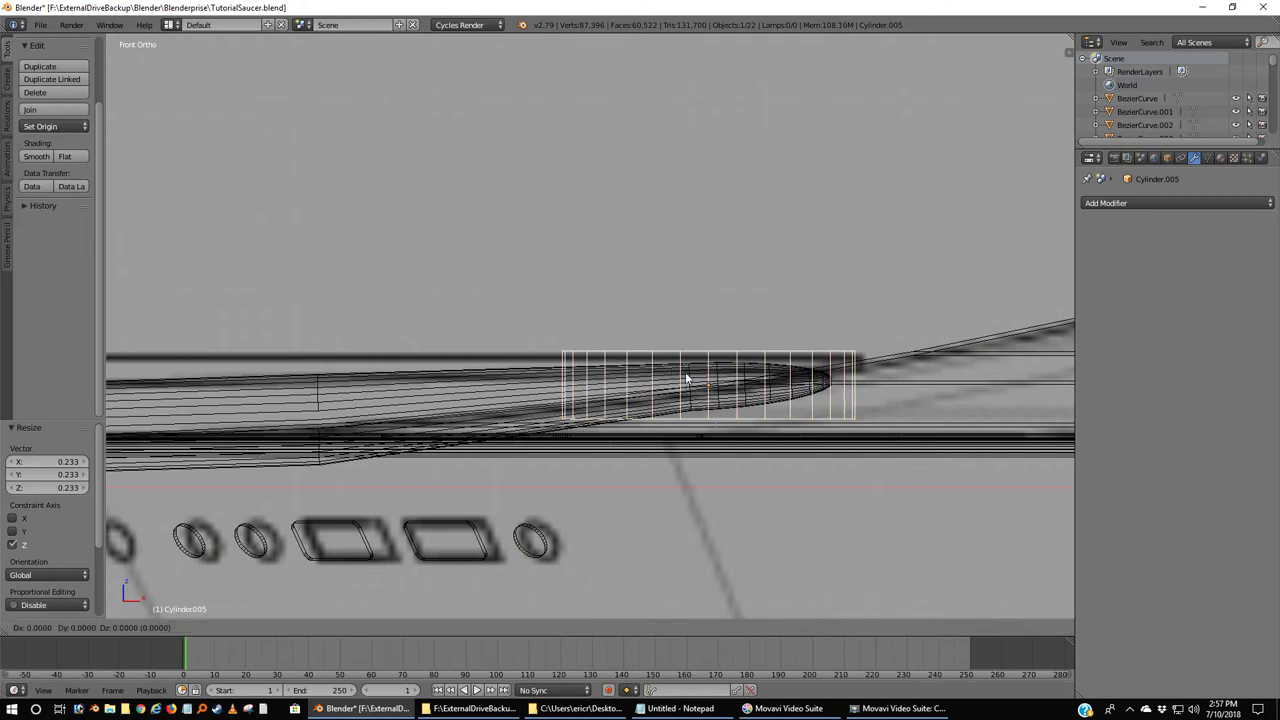
{"action": "key", "text": "x"}
{"action": "left_click", "coordinate": [693, 380]}
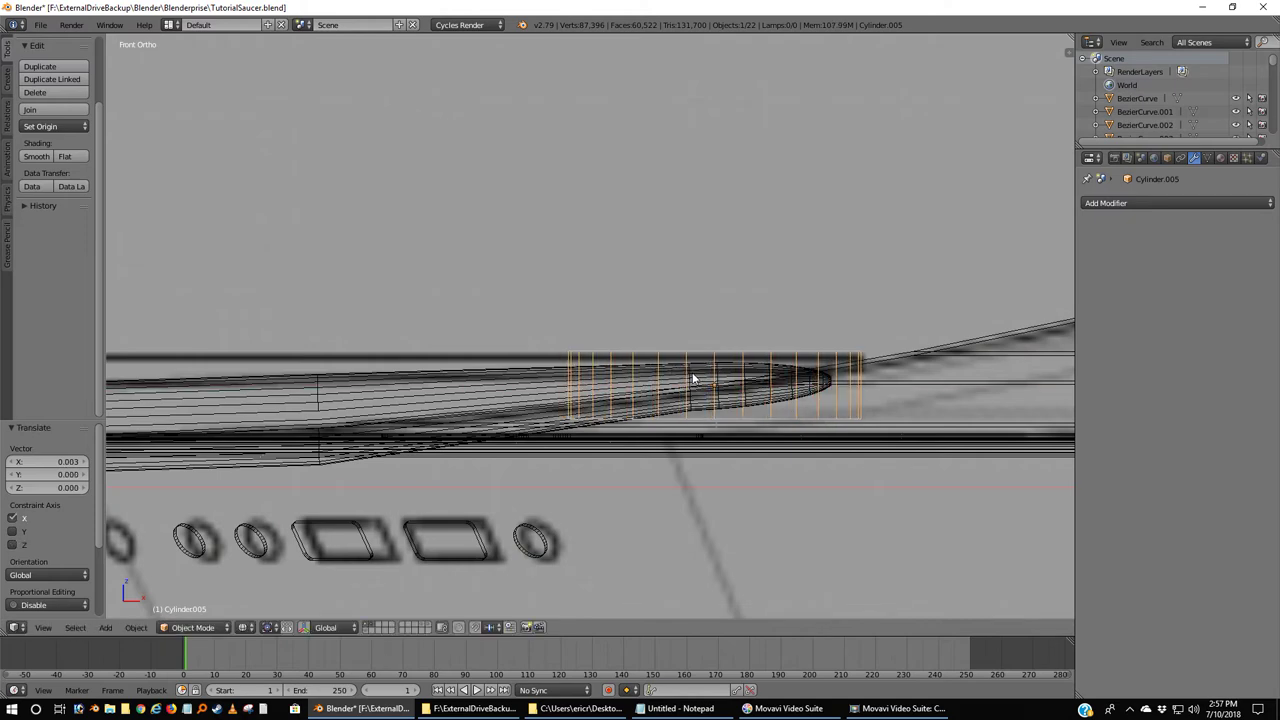
Scale the cylinder uniformly to about 0.238 and move it about 0.054 along X onto the small round tip in the blueprint.
{"action": "key", "text": "KP_7"}
{"action": "scroll", "coordinate": [699, 383], "scroll_direction": "down", "scroll_amount": 4}
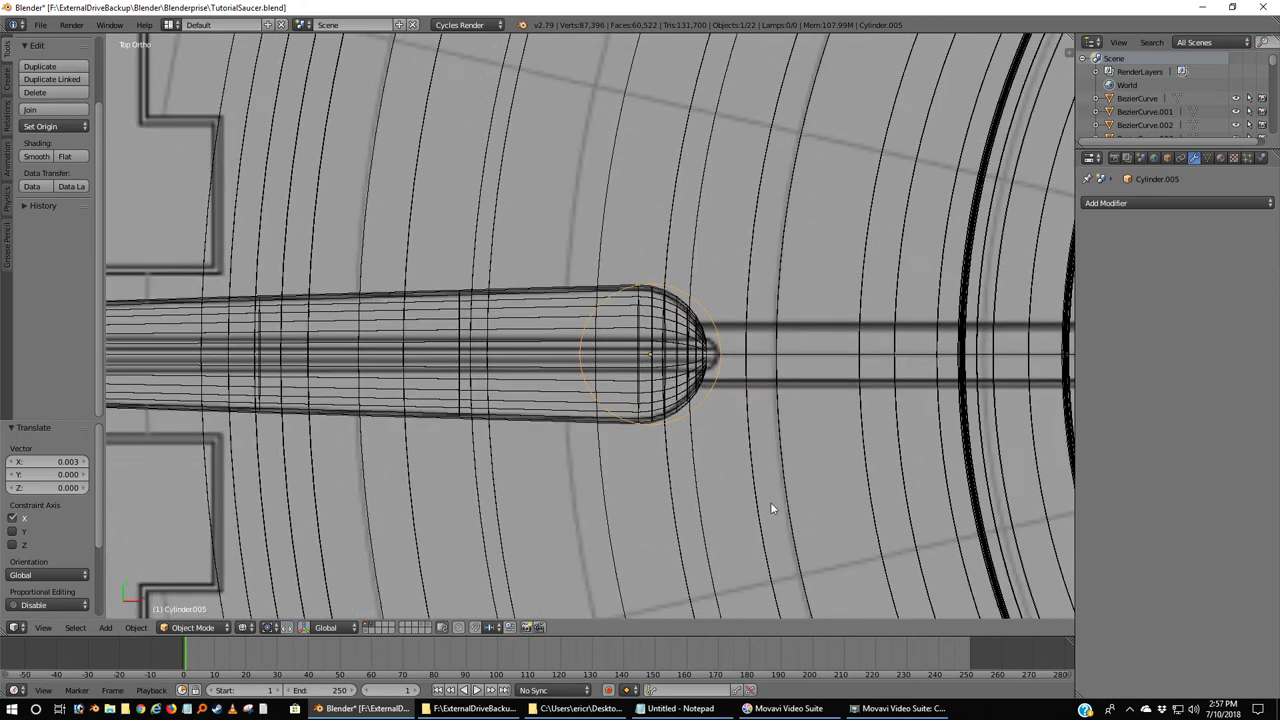
{"action": "key", "text": "s"}
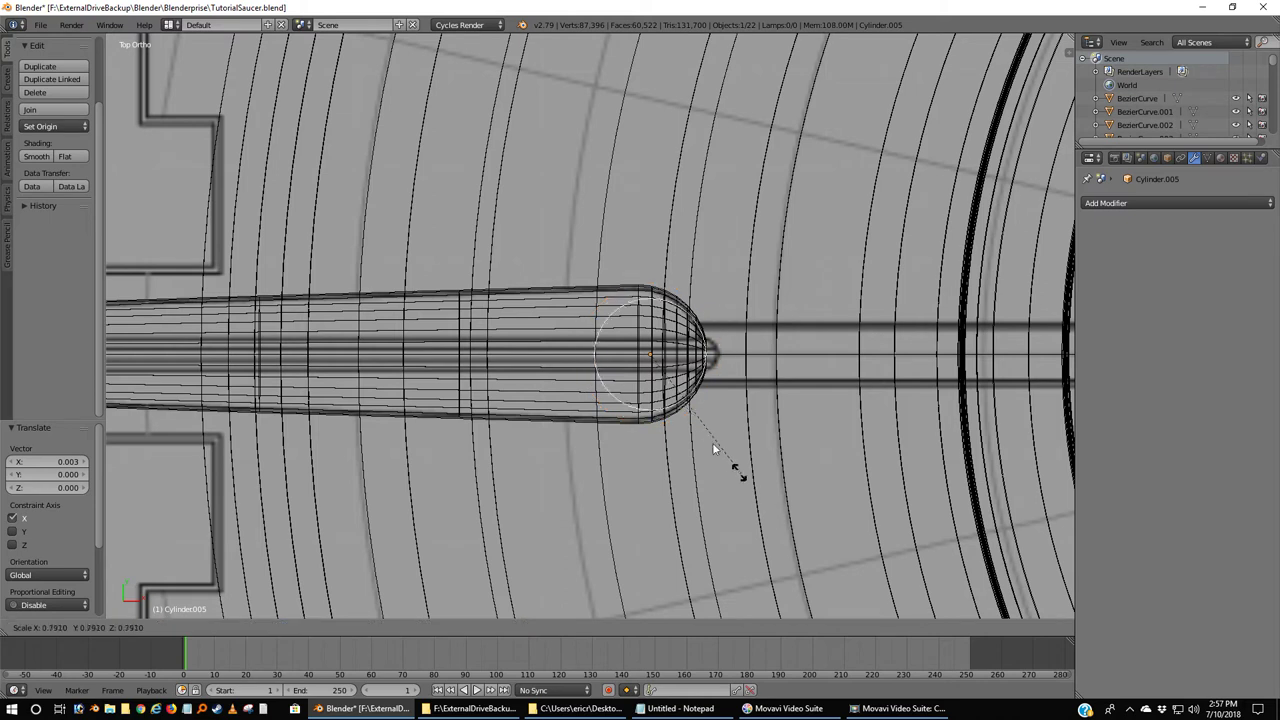
{"action": "left_click", "coordinate": [682, 397]}
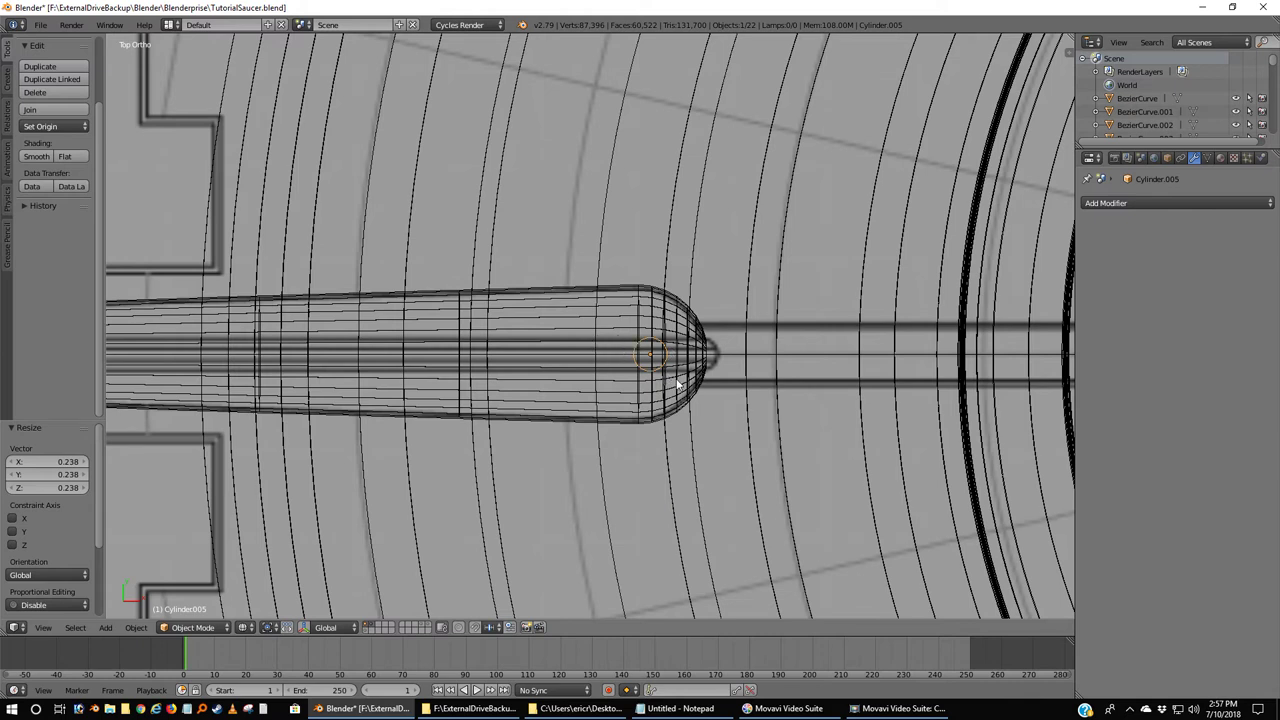
{"action": "key", "text": "g"}
{"action": "key", "text": "x"}
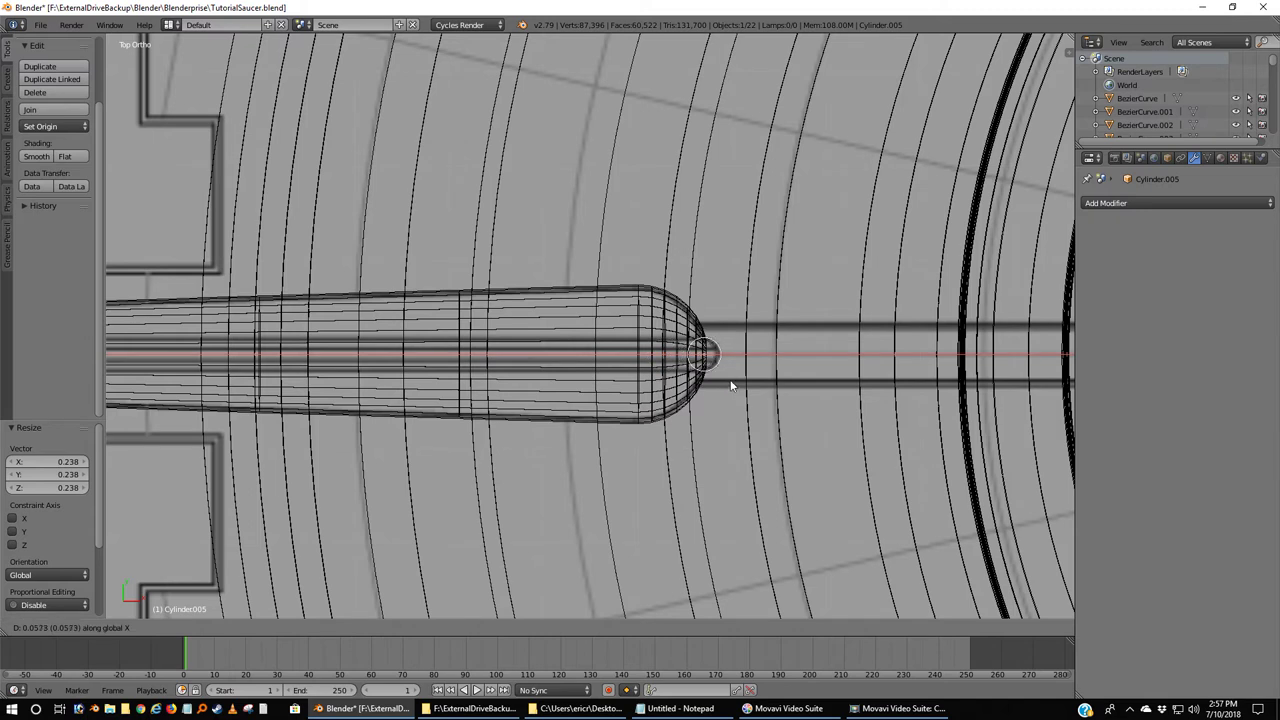
{"action": "left_click", "coordinate": [729, 382]}
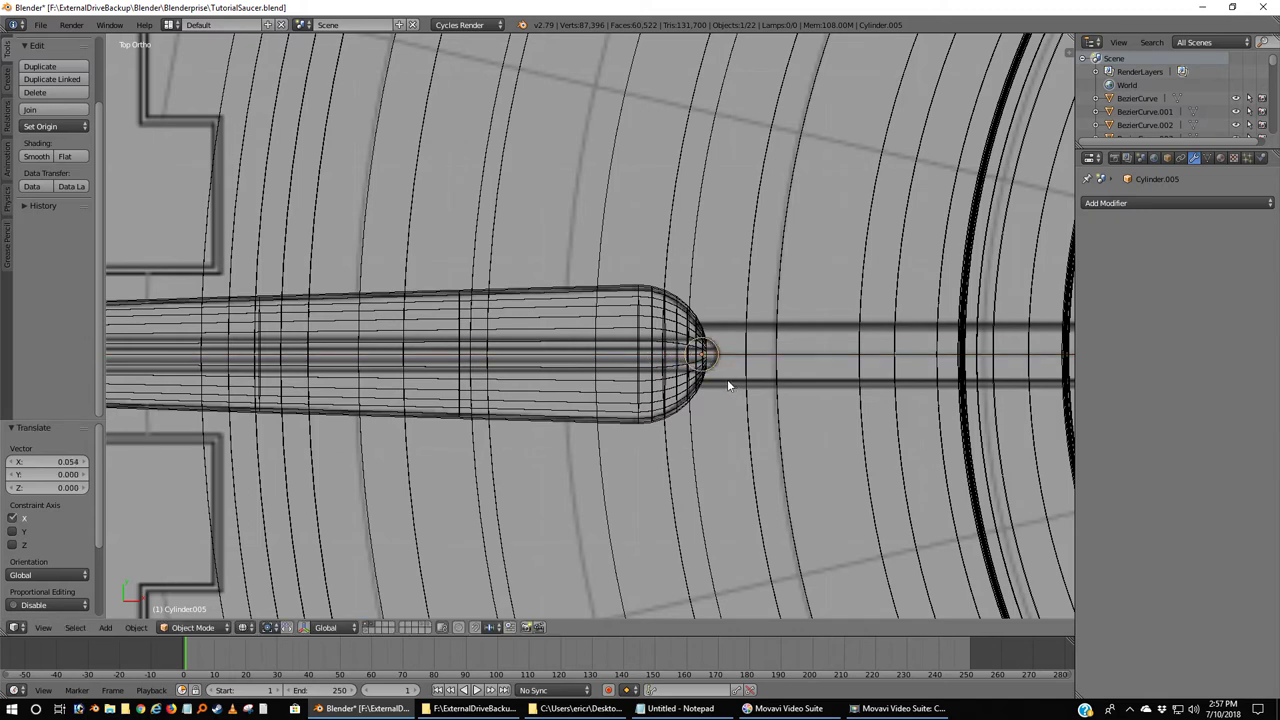
Reset the 3D cursor to the scene center and scale the tip cylinder uniformly by about 1.098.
{"action": "key", "text": "shift+s"}
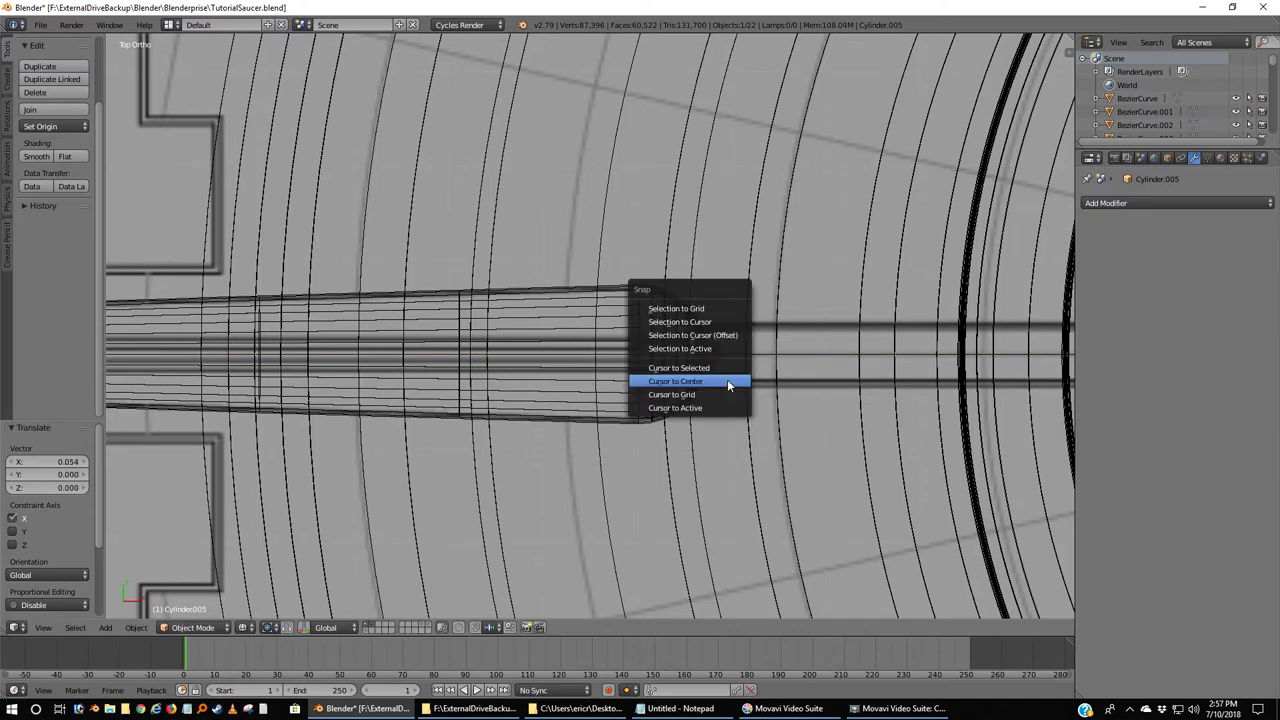
{"action": "left_click", "coordinate": [727, 380]}
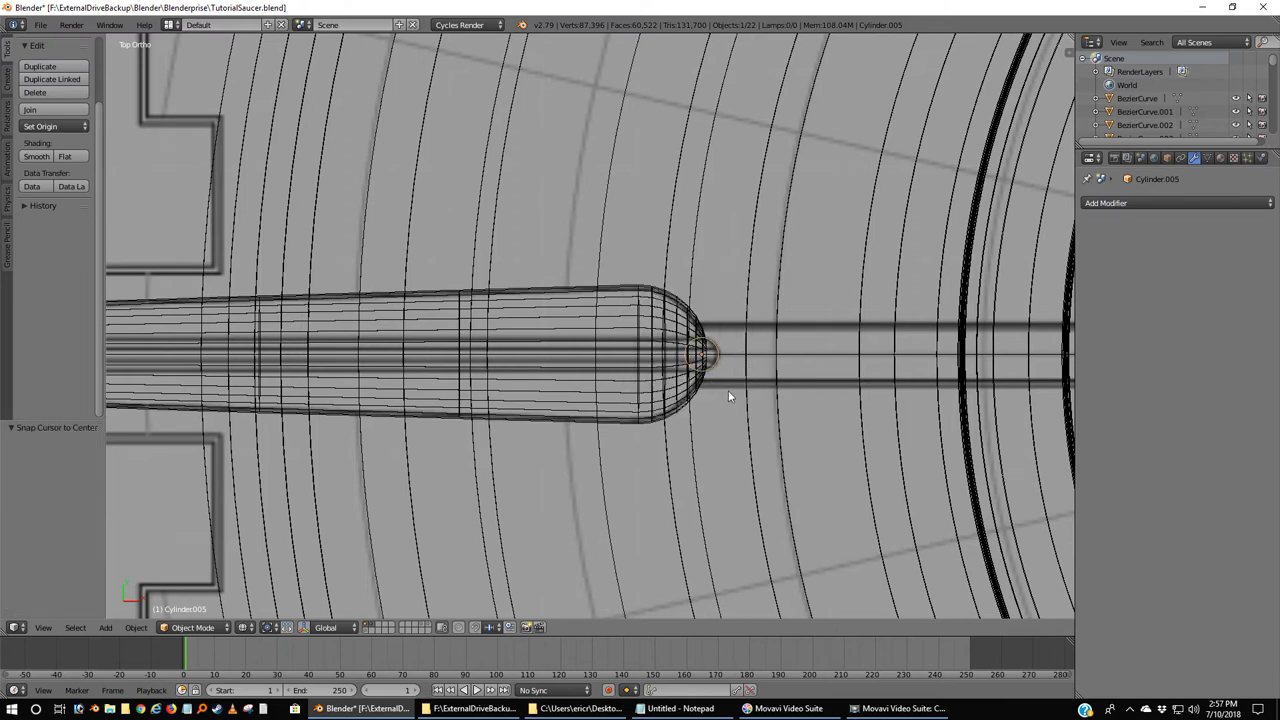
{"action": "key", "text": "s"}
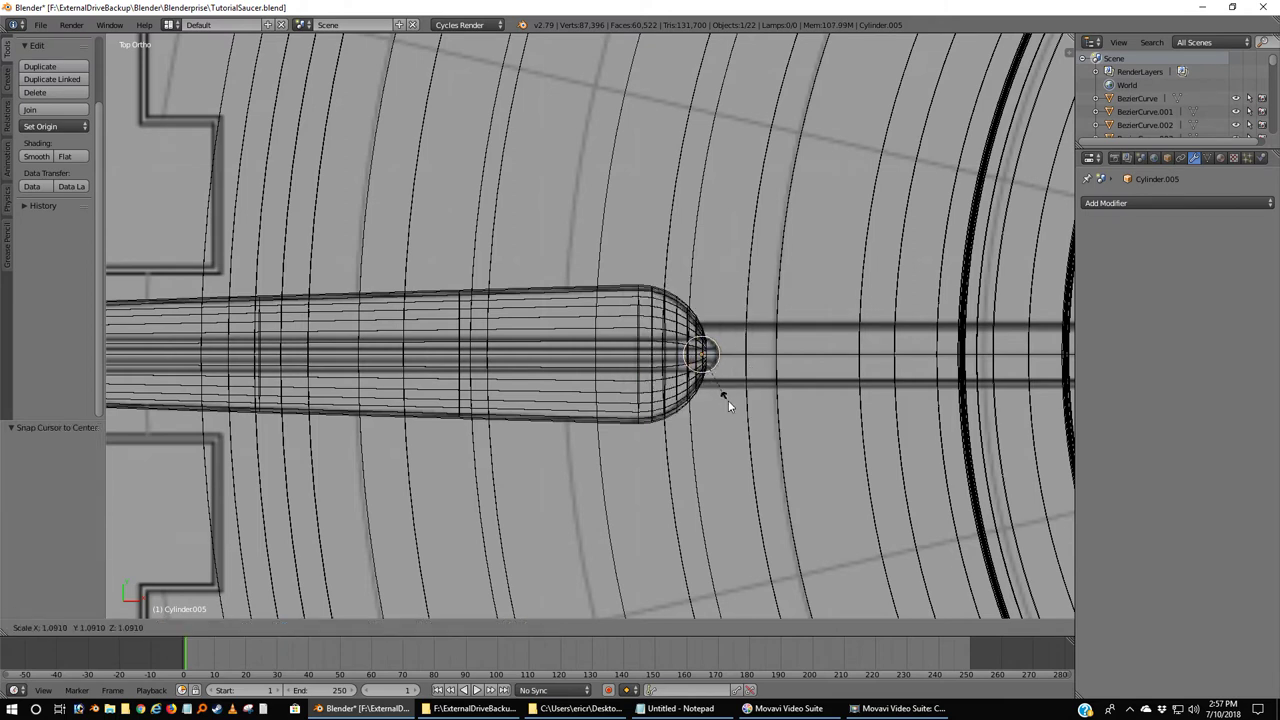
{"action": "left_click", "coordinate": [728, 400]}
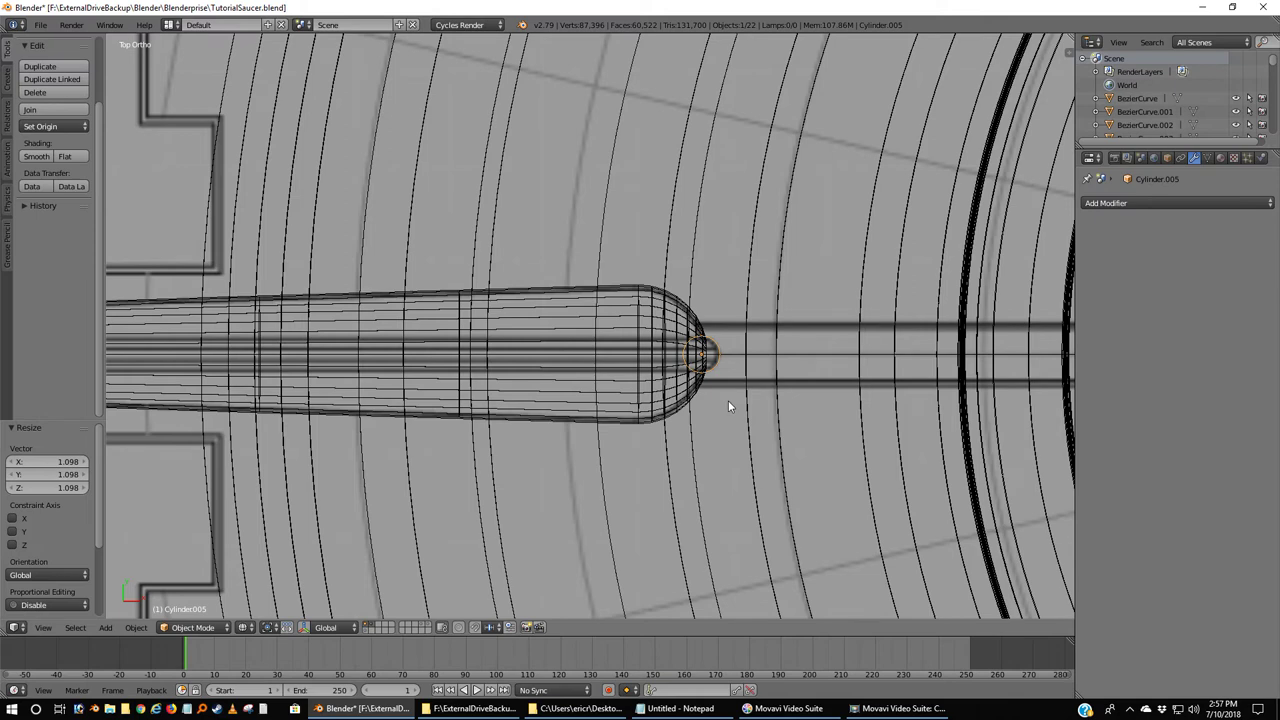
Scale the cylinder along Z by about 4.297 and again by about 0.774 to match the blueprint's side profile.
{"action": "key", "text": "KP_1"}
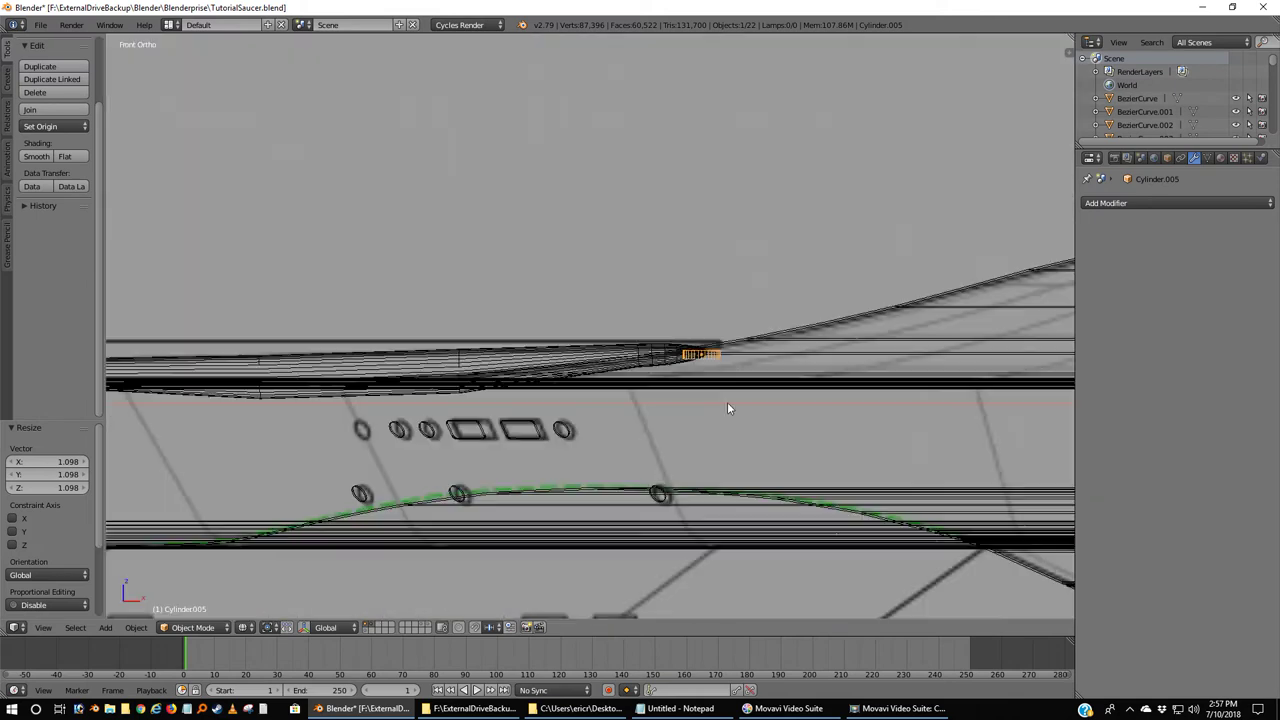
{"action": "key", "text": "s"}
{"action": "key", "text": "z"}
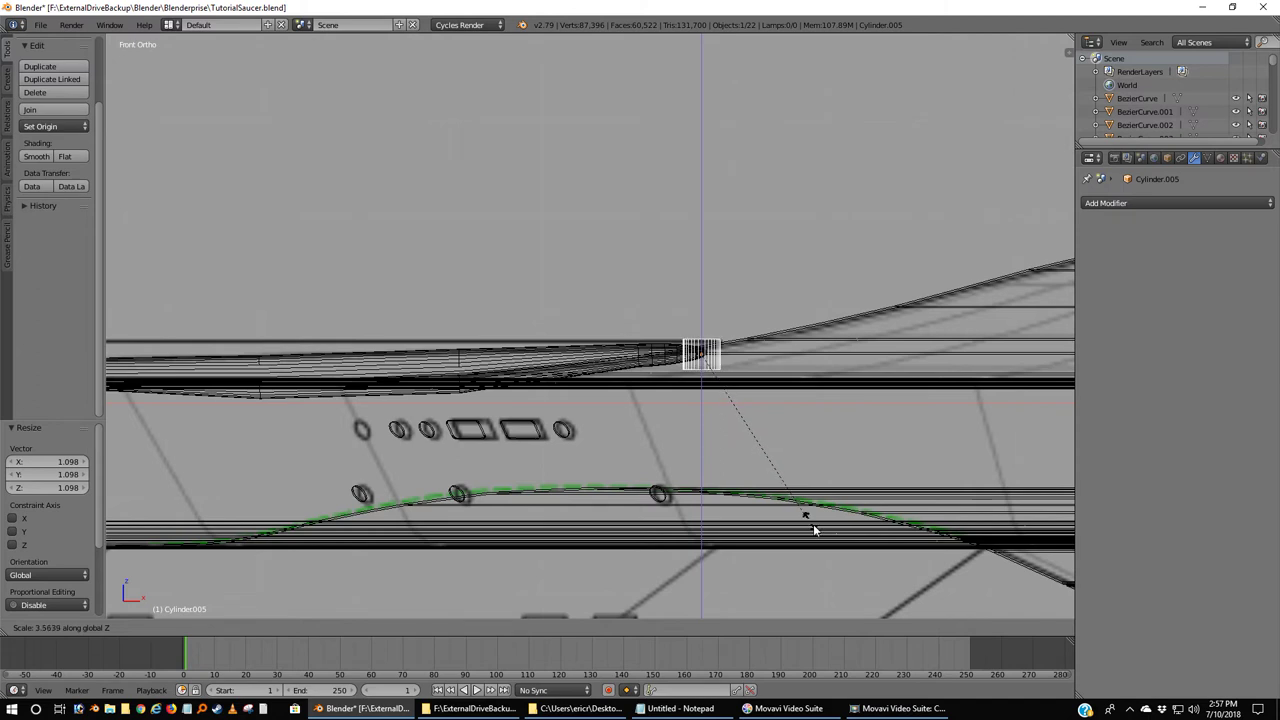
{"action": "left_click", "coordinate": [833, 554]}
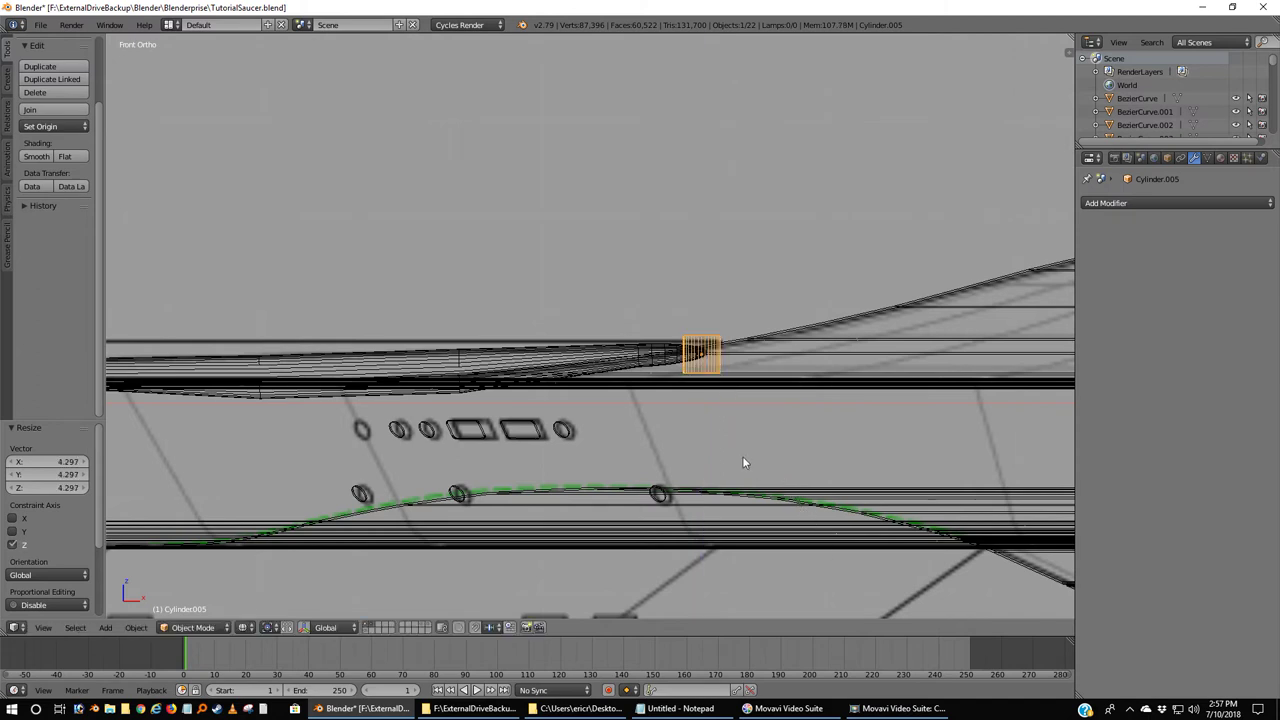
{"action": "key", "text": "s"}
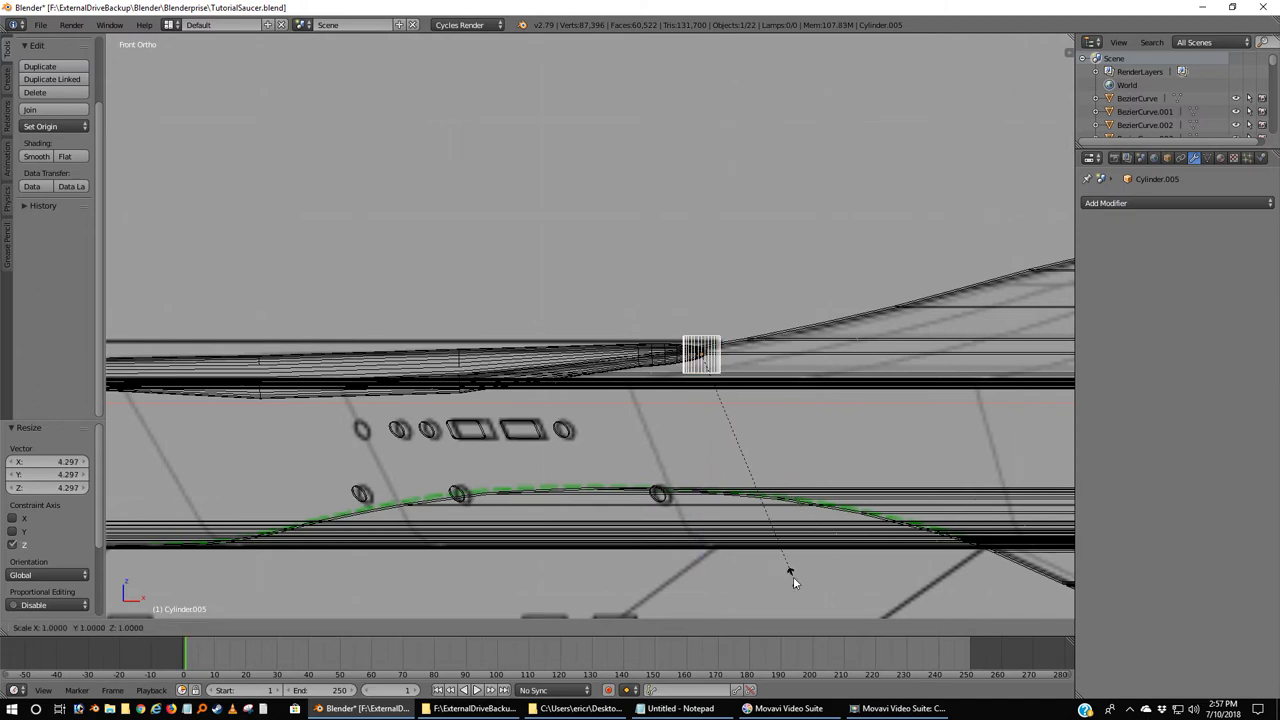
{"action": "key", "text": "z"}
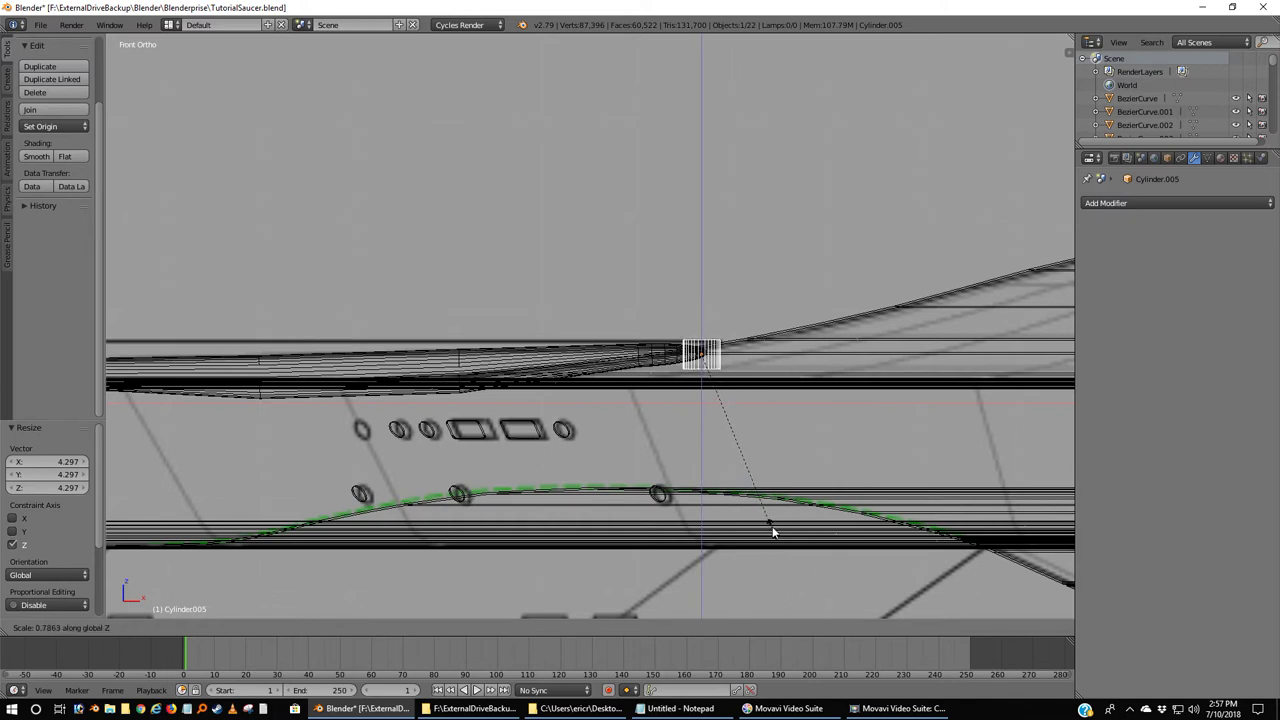
{"action": "left_click", "coordinate": [772, 530]}
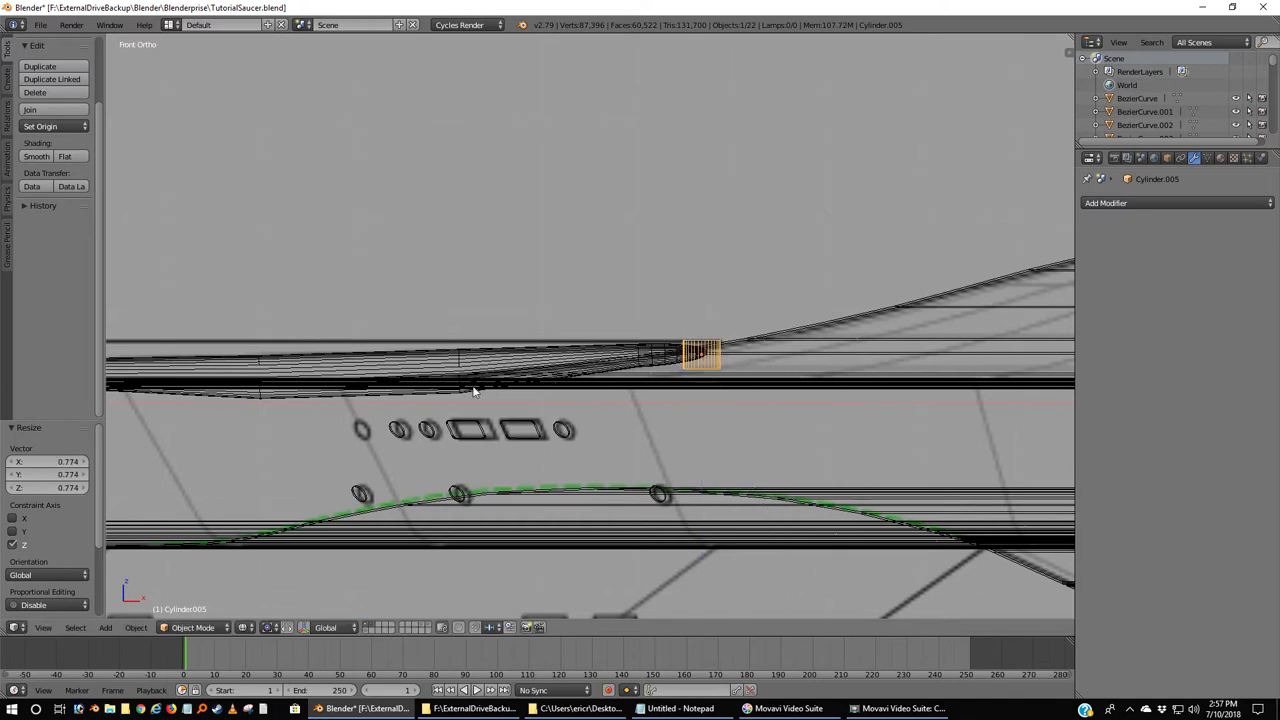
Delete the vertices of the cylinder half that overlaps the spine, keeping the middle column and the half beyond it.
{"action": "scroll", "coordinate": [470, 390], "scroll_direction": "down", "scroll_amount": 3}
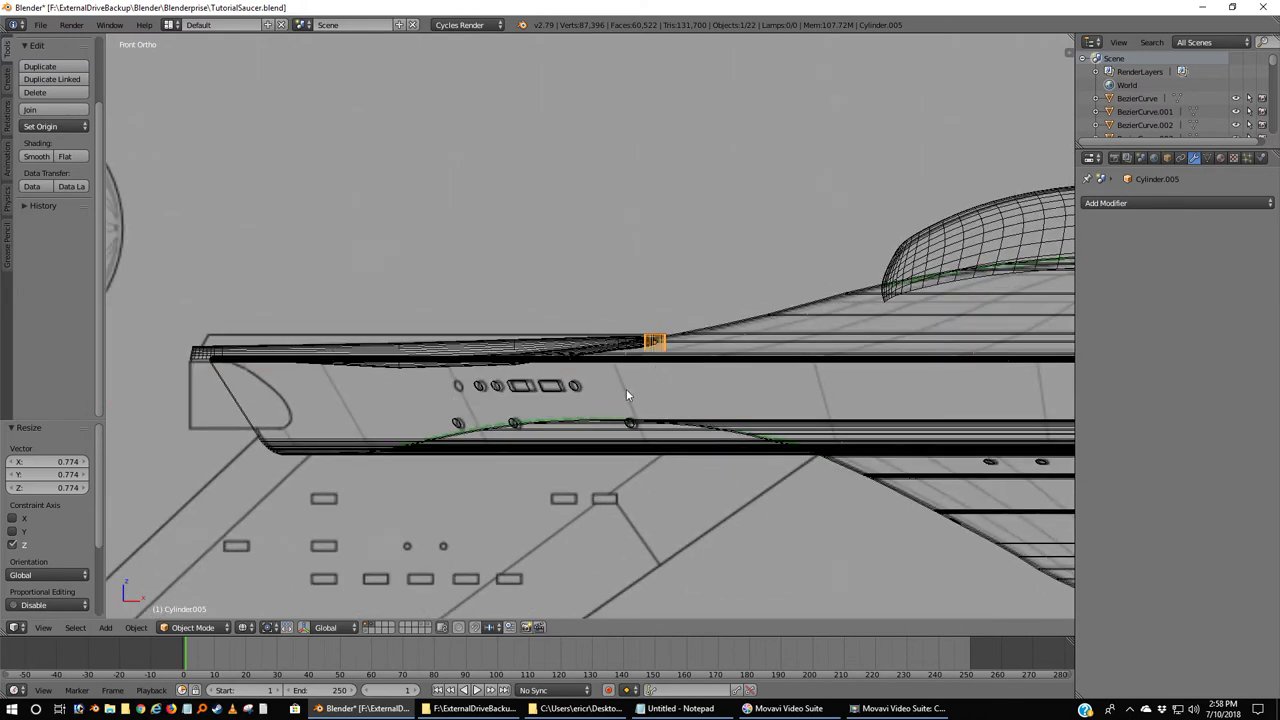
{"action": "scroll", "coordinate": [626, 395], "scroll_direction": "up", "scroll_amount": 6}
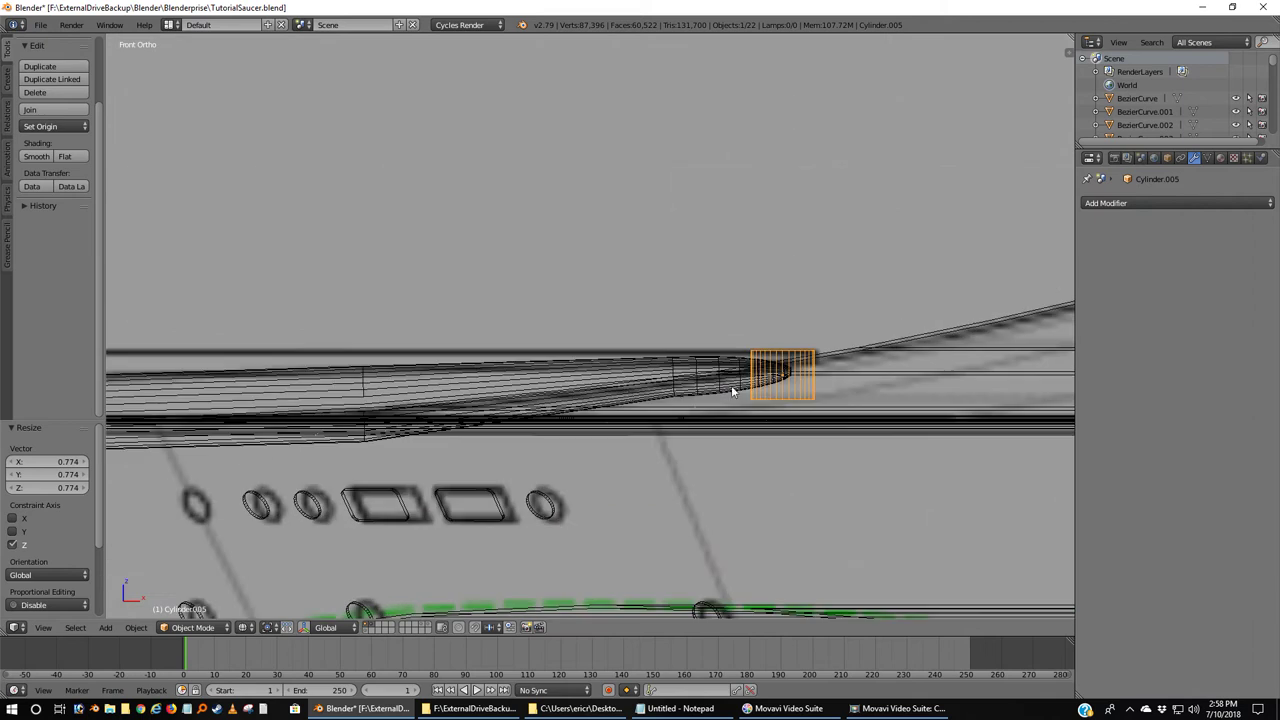
{"action": "key", "text": "Tab"}
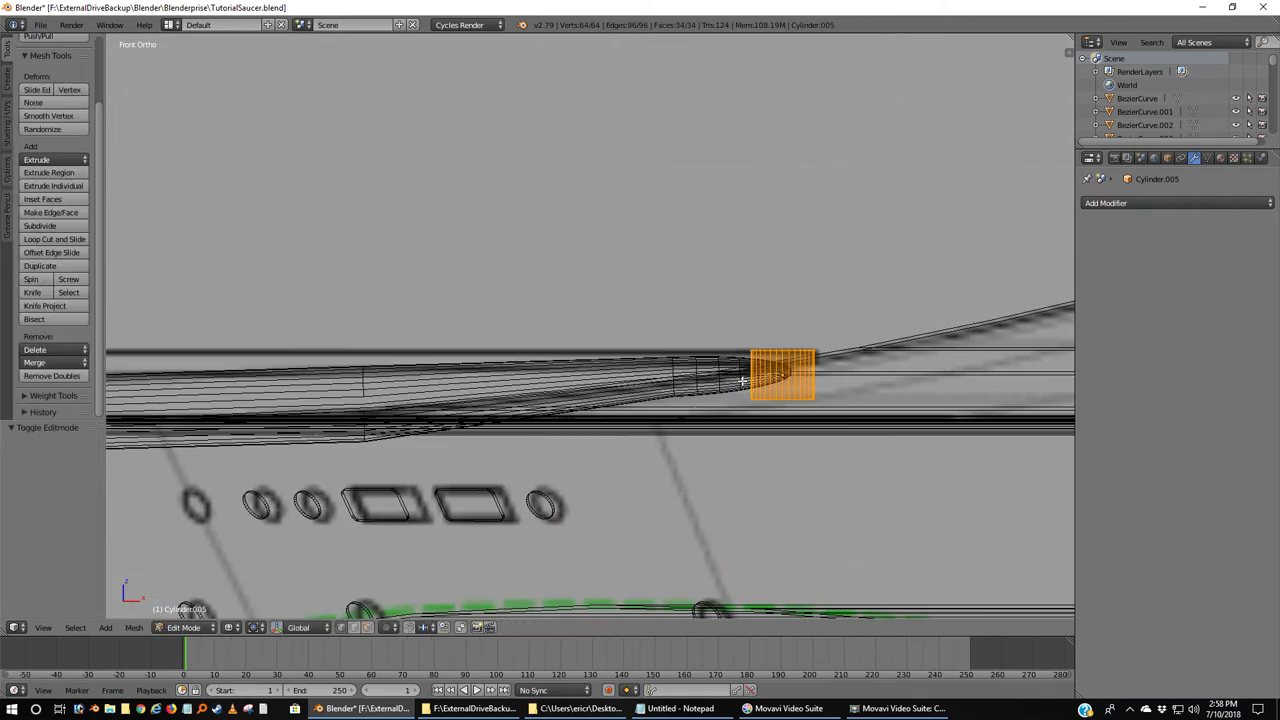
{"action": "key", "text": "a"}
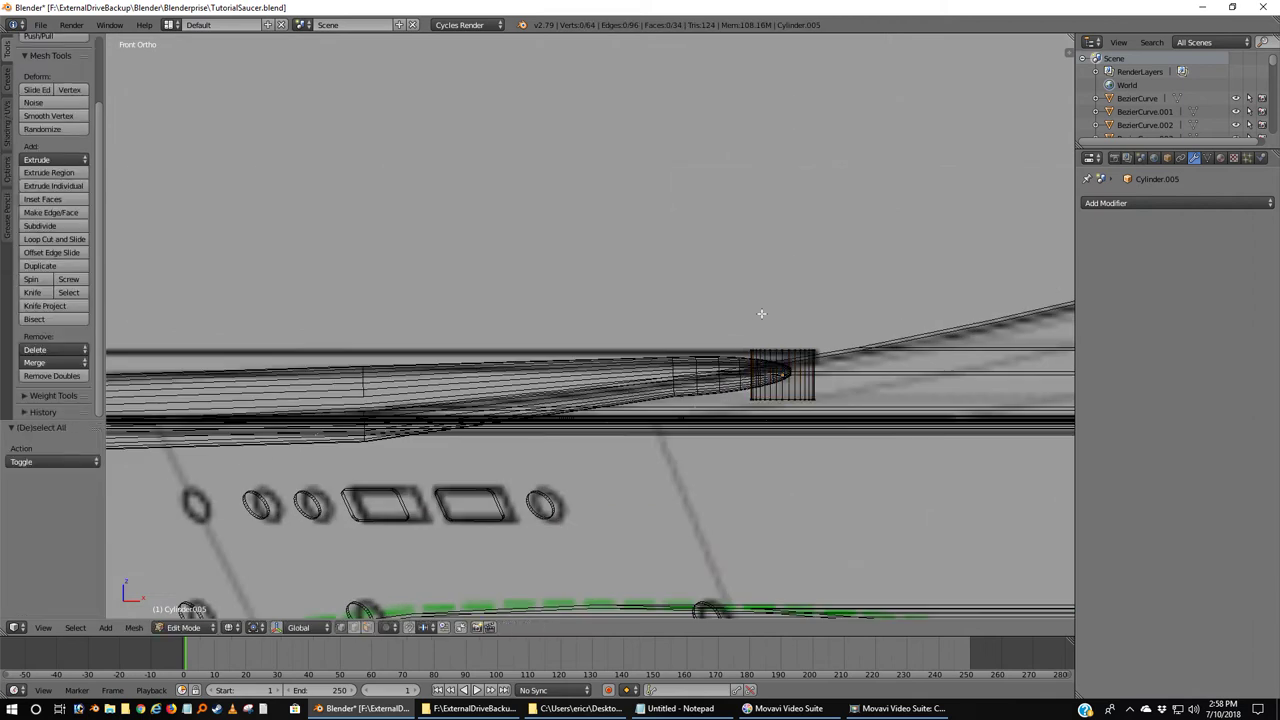
{"action": "left_click", "coordinate": [900, 11]}
{"action": "scroll", "coordinate": [814, 417], "scroll_direction": "up", "scroll_amount": 2}
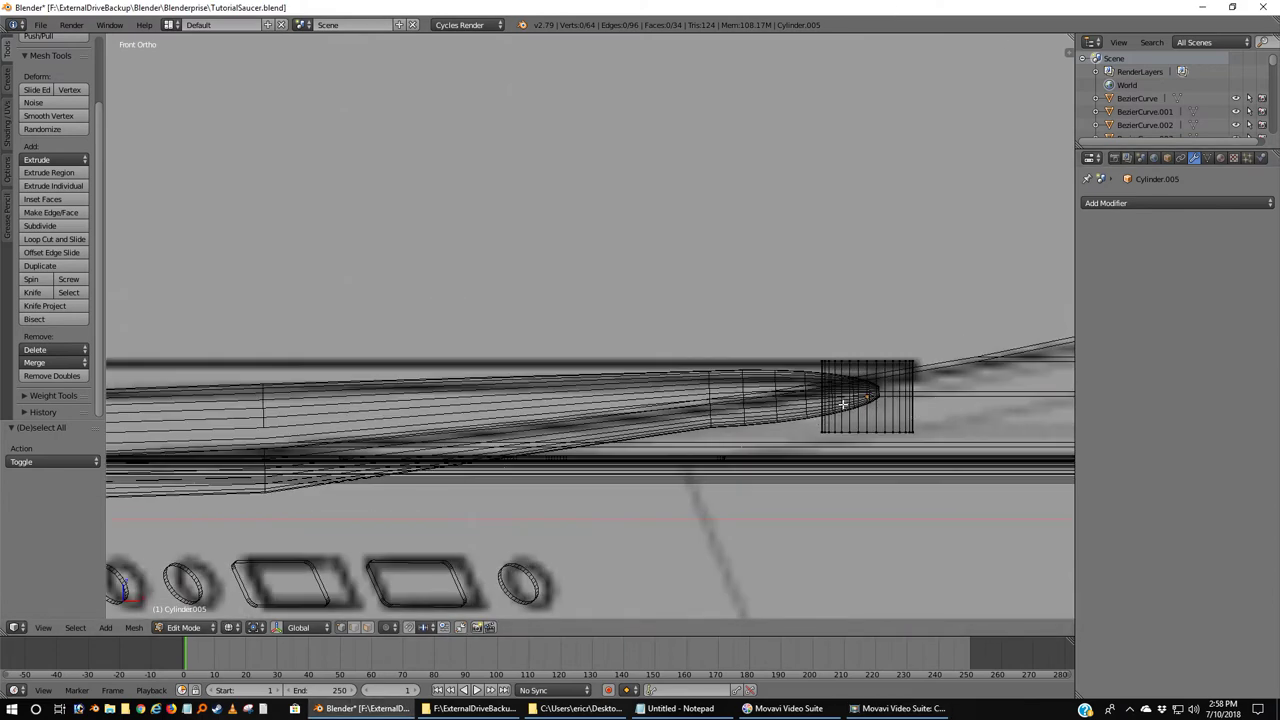
{"action": "scroll", "coordinate": [843, 404], "scroll_direction": "up", "scroll_amount": 2}
{"action": "middle_click_drag", "start_coordinate": [843, 404], "coordinate": [677, 289], "text": "shift"}
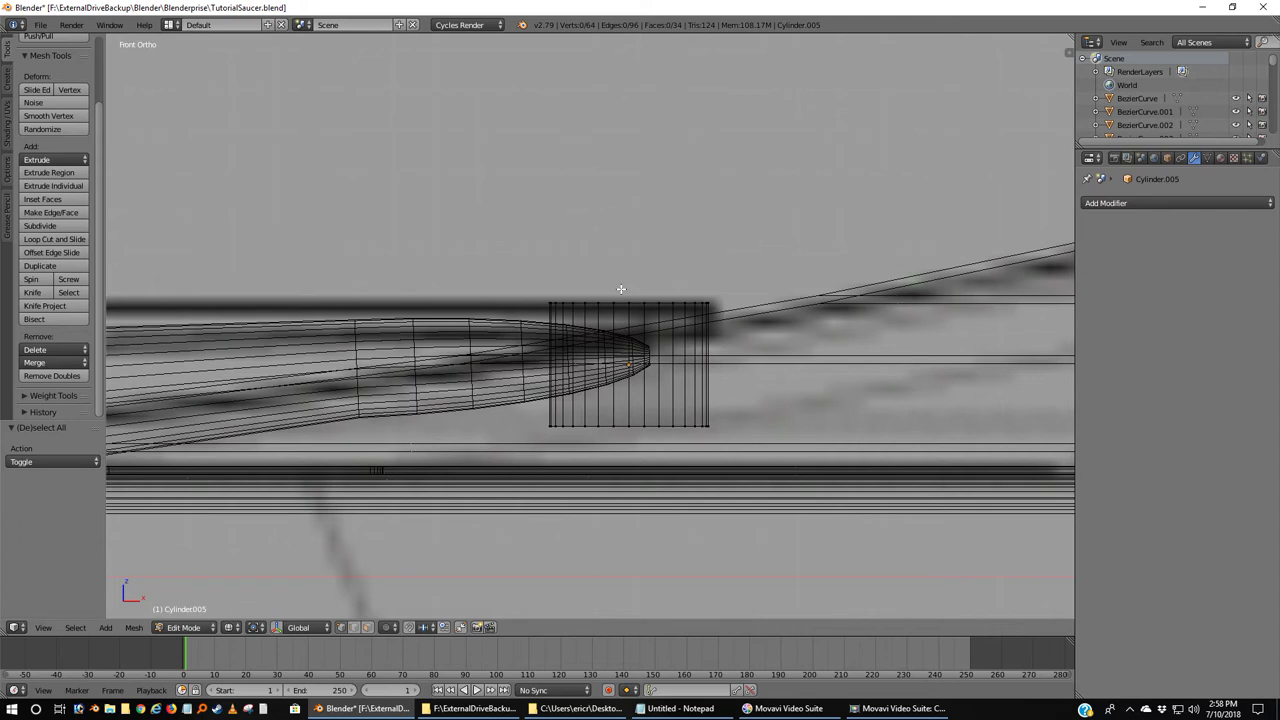
{"action": "key", "text": "b"}
{"action": "left_click_drag", "start_coordinate": [621, 289], "coordinate": [470, 456]}
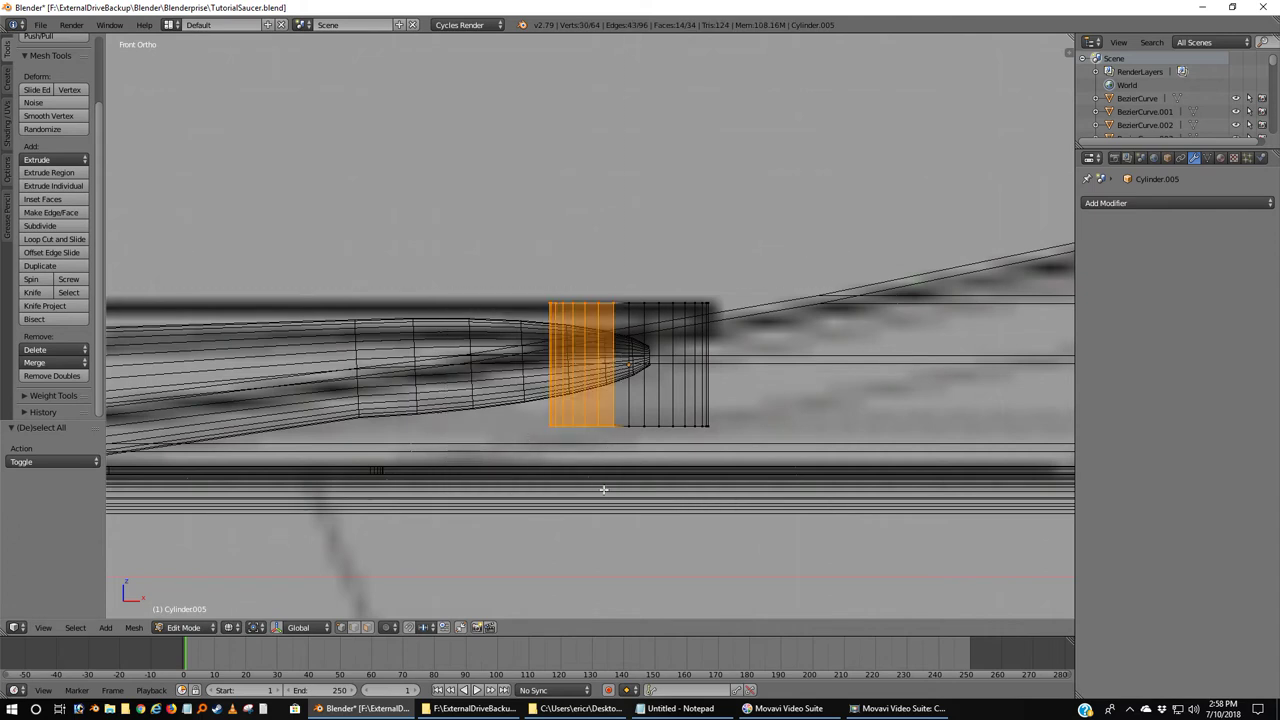
{"action": "key", "text": "x"}
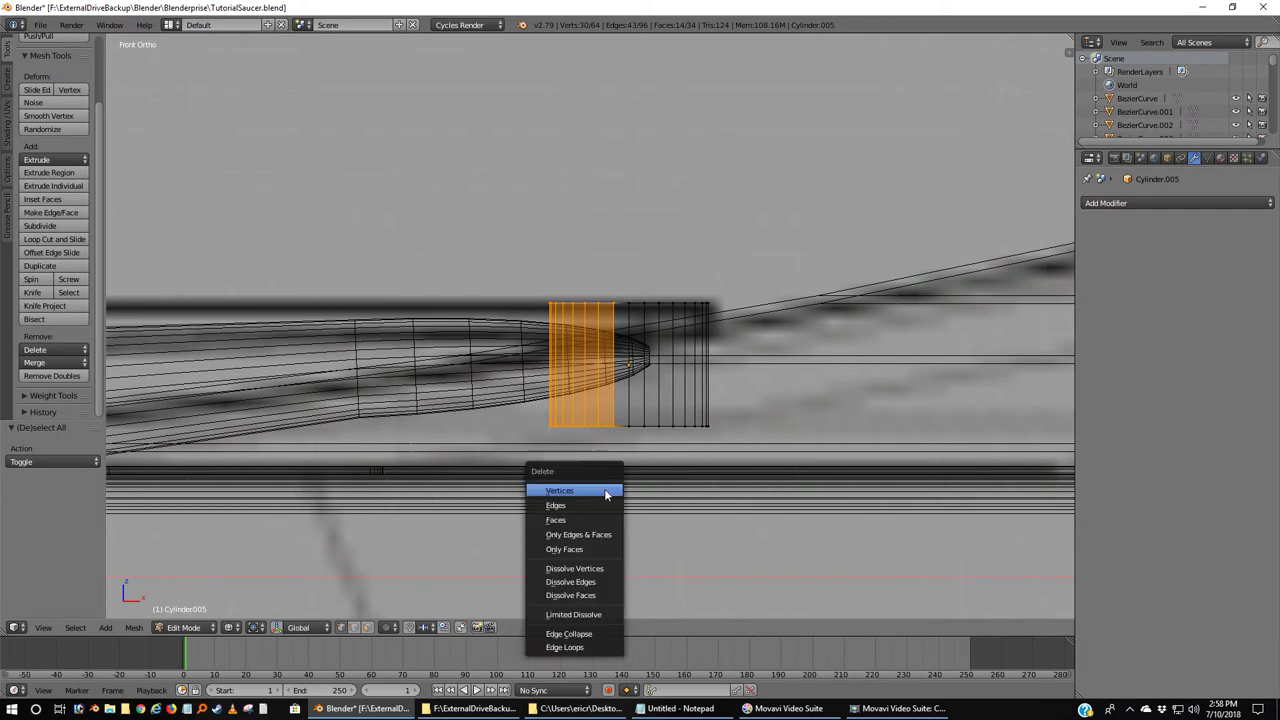
{"action": "left_click", "coordinate": [604, 488]}
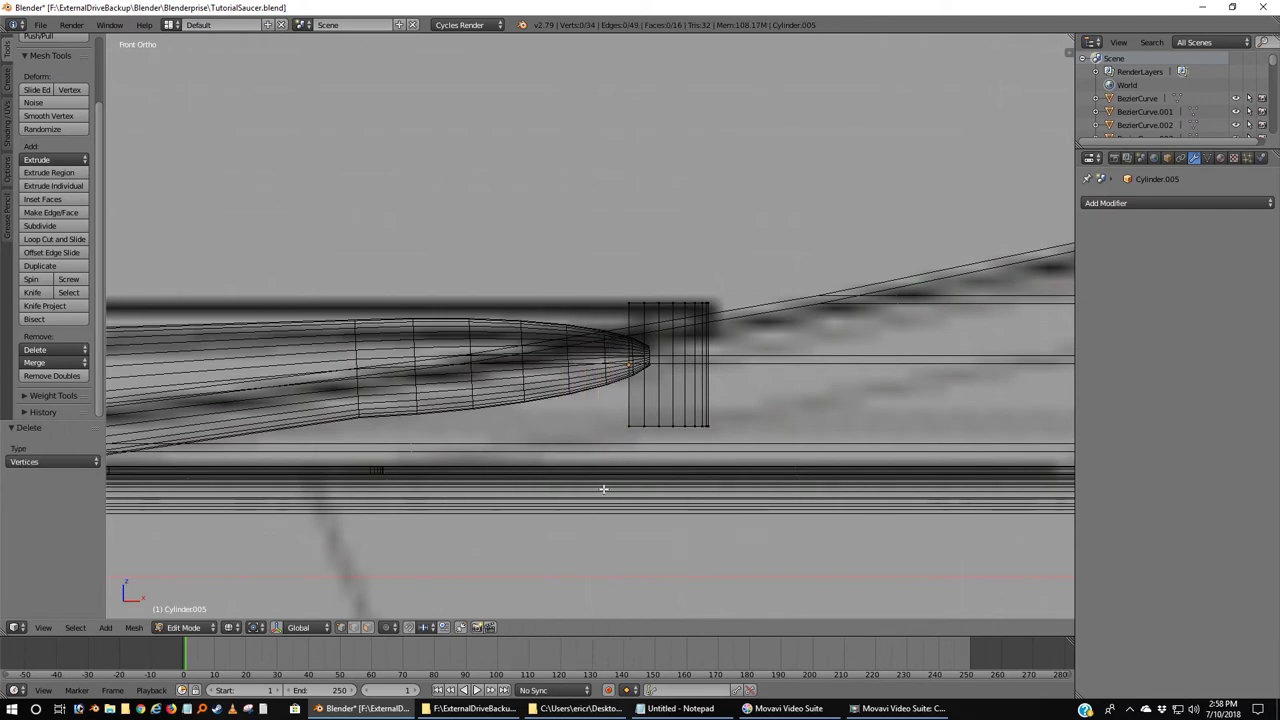
Select the four vertices along the half cylinder's cut side and fill them with a flat face.
{"action": "key", "text": "KP_7"}
{"action": "scroll", "coordinate": [612, 500], "scroll_direction": "down", "scroll_amount": 2}
{"action": "scroll", "coordinate": [613, 502], "scroll_direction": "up", "scroll_amount": 1}
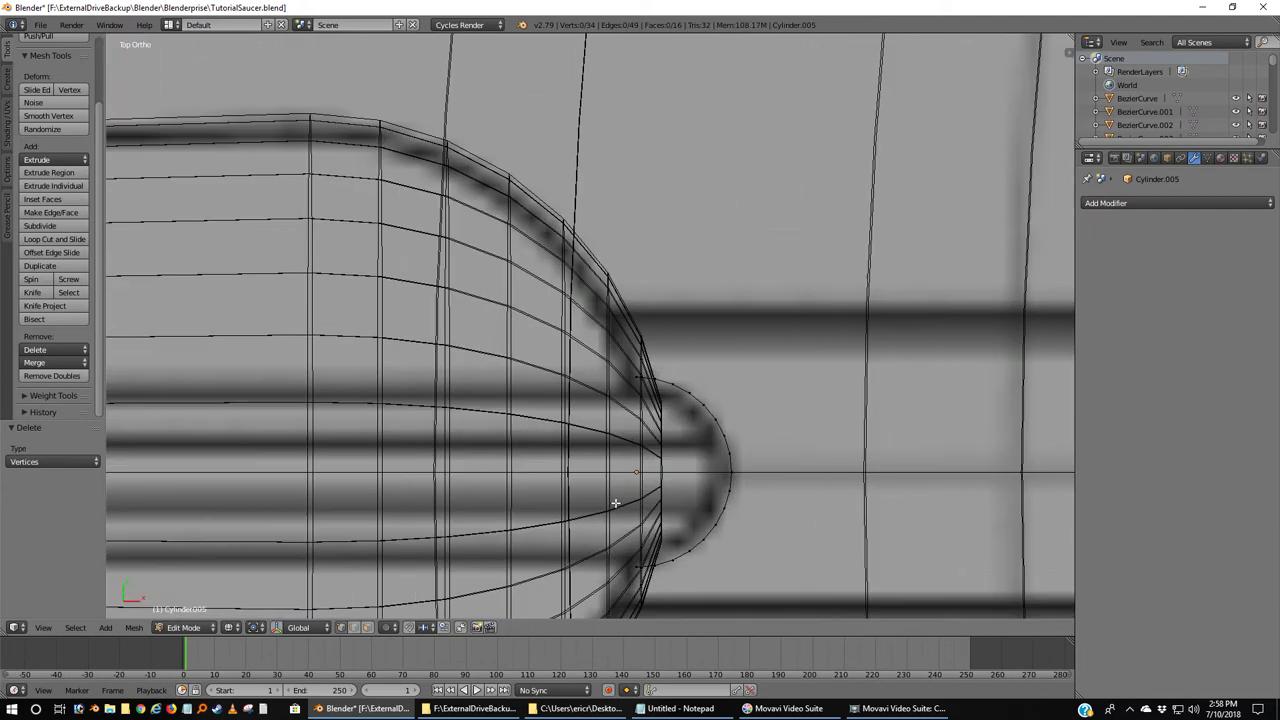
{"action": "scroll", "coordinate": [614, 503], "scroll_direction": "down", "scroll_amount": 1}
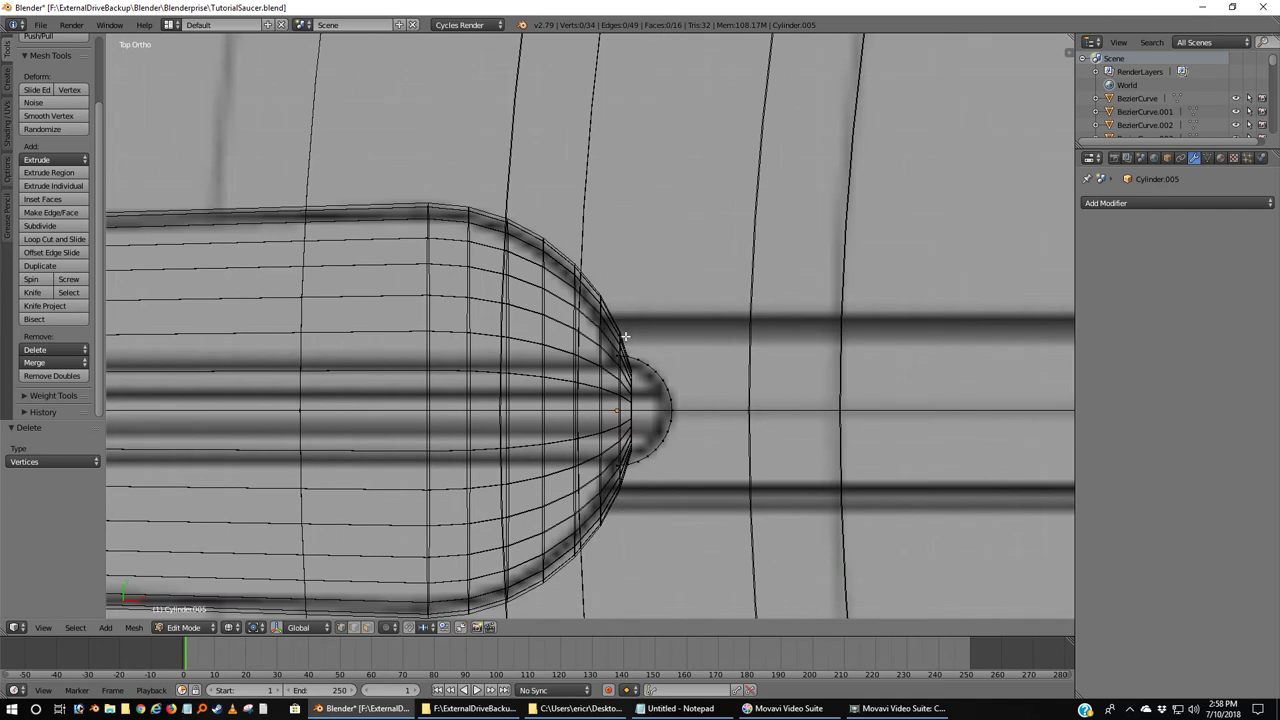
{"action": "key", "text": "b"}
{"action": "left_click_drag", "start_coordinate": [625, 337], "coordinate": [595, 541]}
{"action": "middle_click_drag", "start_coordinate": [455, 539], "coordinate": [457, 397]}
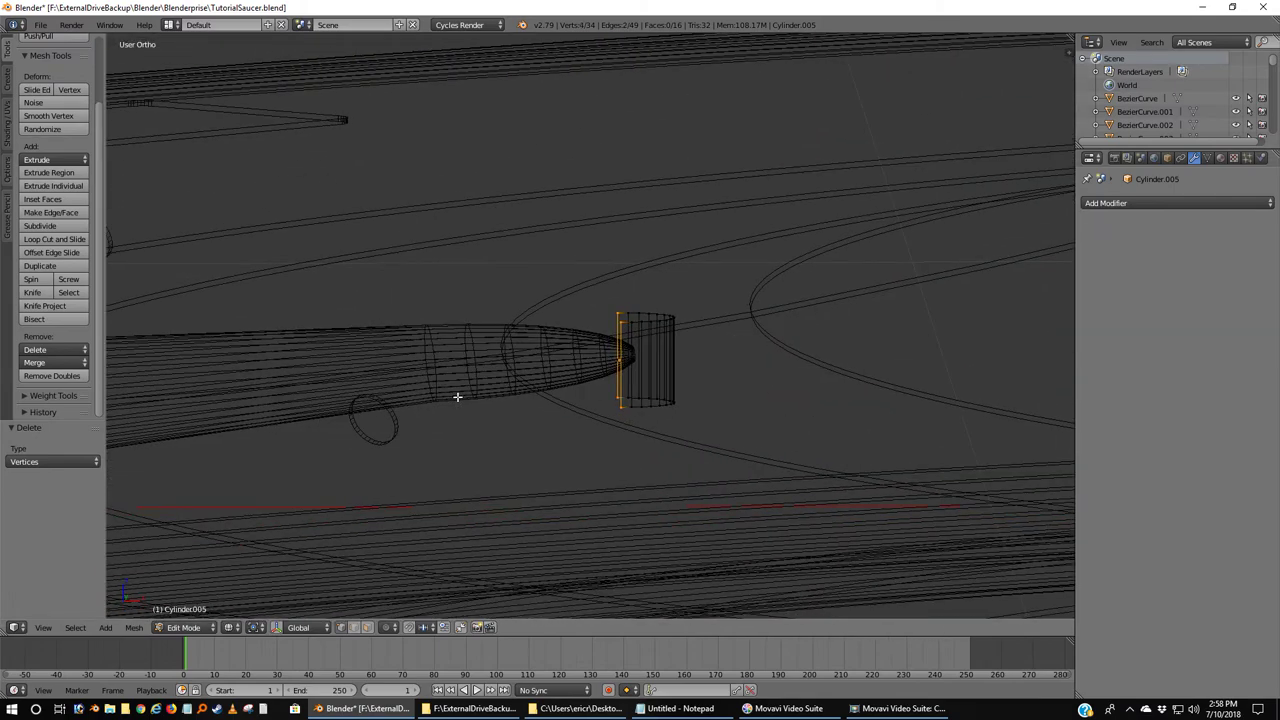
{"action": "middle_click_drag", "start_coordinate": [540, 397], "coordinate": [605, 428]}
{"action": "key", "text": "f"}
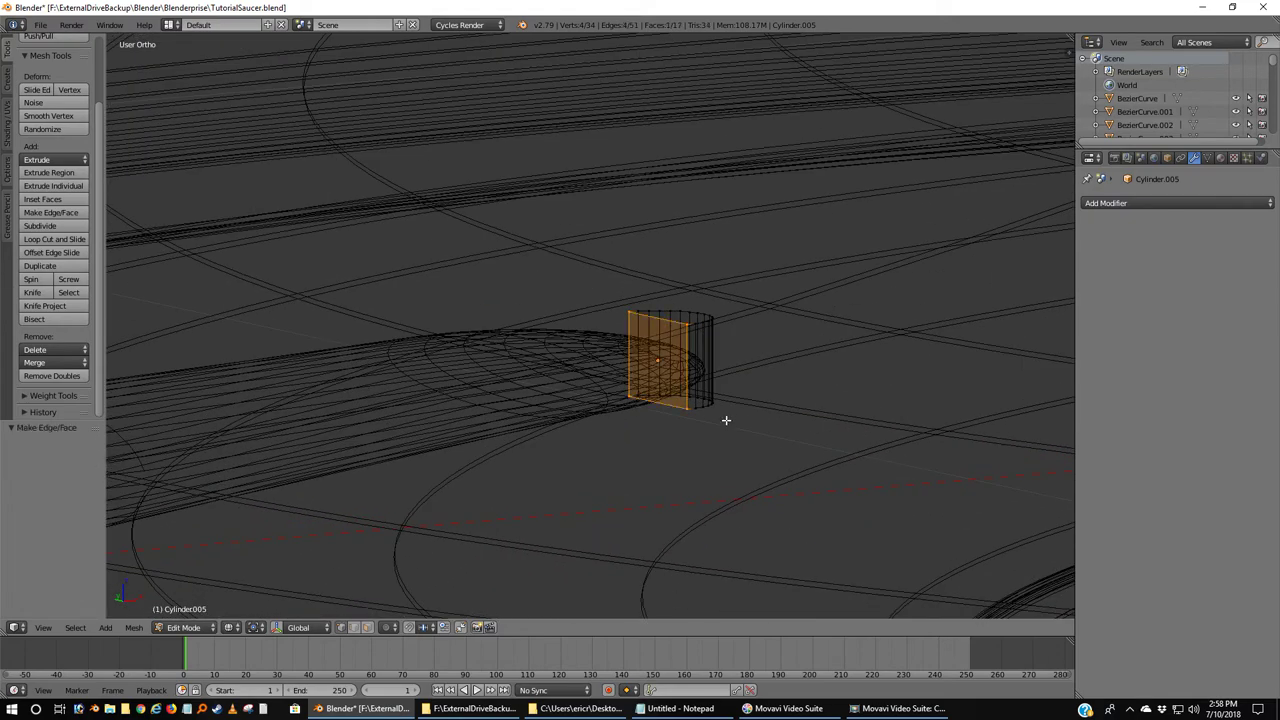
{"action": "key", "text": "a"}
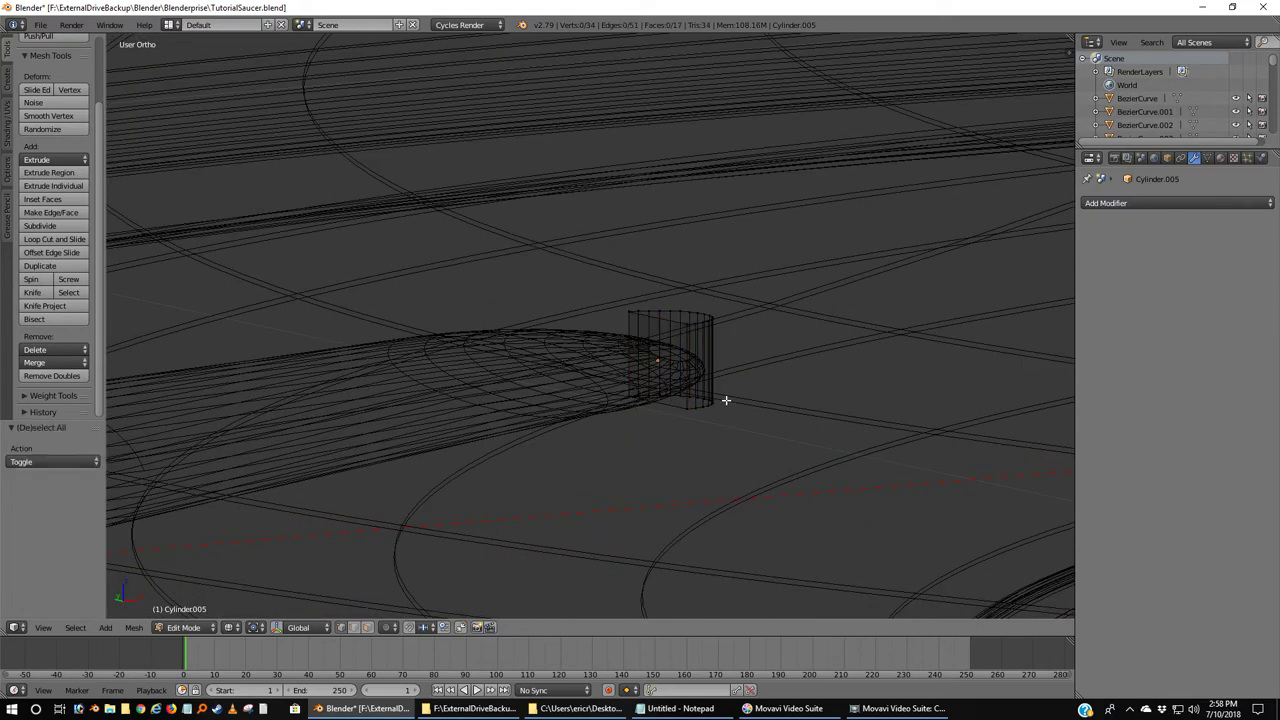
Switch to solid shading and fill the first four-vertex strip of the half cylinder's open top beside the flat face.
{"action": "middle_click_drag", "start_coordinate": [726, 420], "coordinate": [716, 417]}
{"action": "key", "text": "z"}
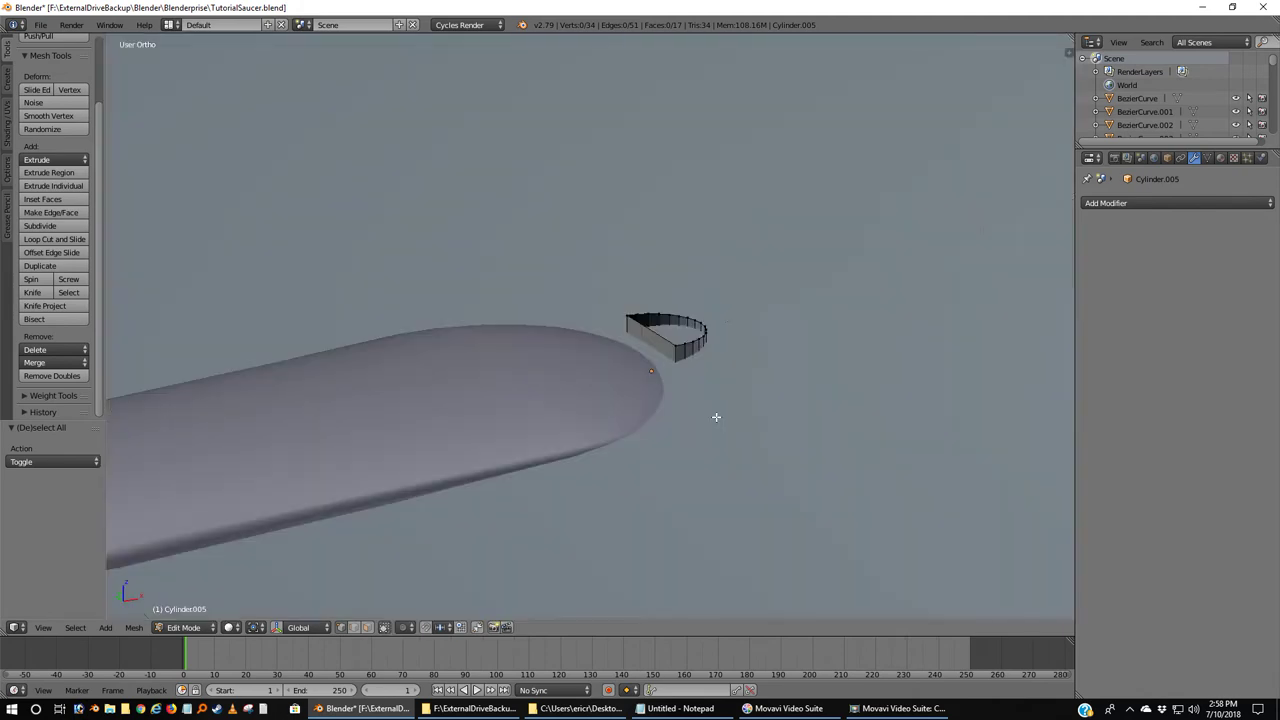
{"action": "scroll", "coordinate": [716, 417], "scroll_direction": "up", "scroll_amount": 3}
{"action": "middle_click_drag", "start_coordinate": [780, 400], "coordinate": [571, 470]}
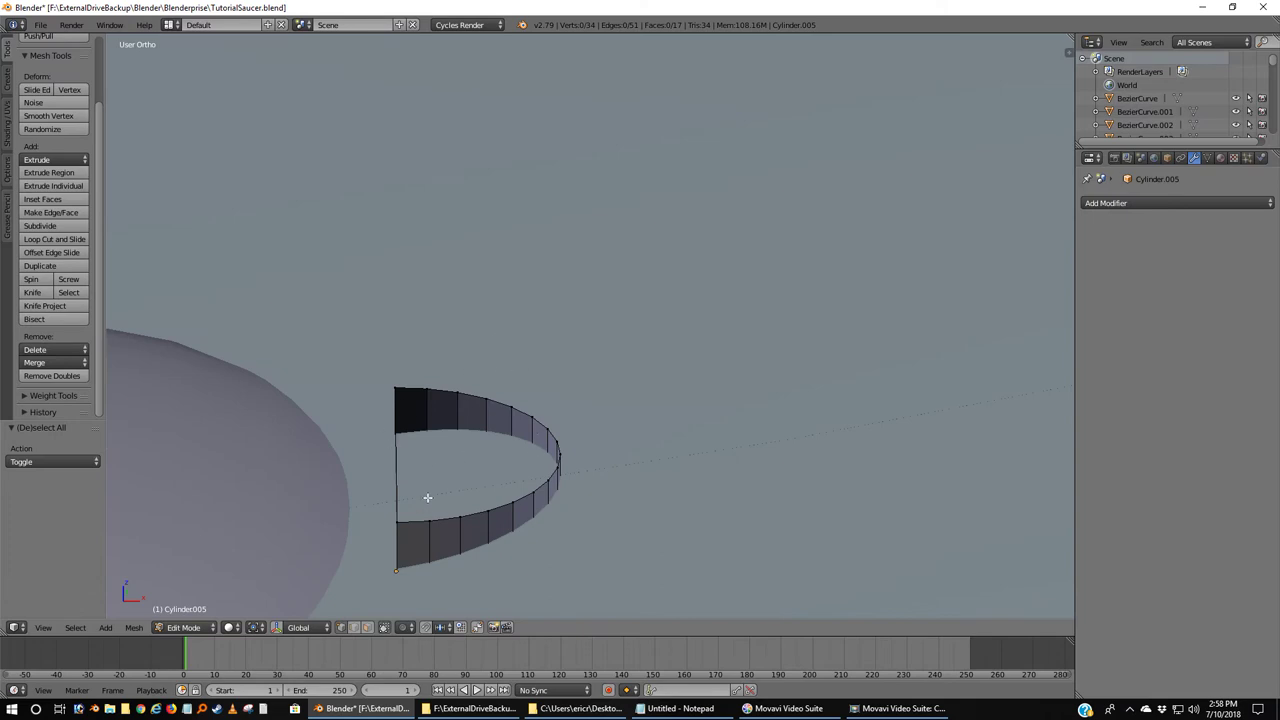
{"action": "middle_click_drag", "start_coordinate": [426, 500], "coordinate": [449, 489]}
{"action": "right_click", "coordinate": [396, 403]}
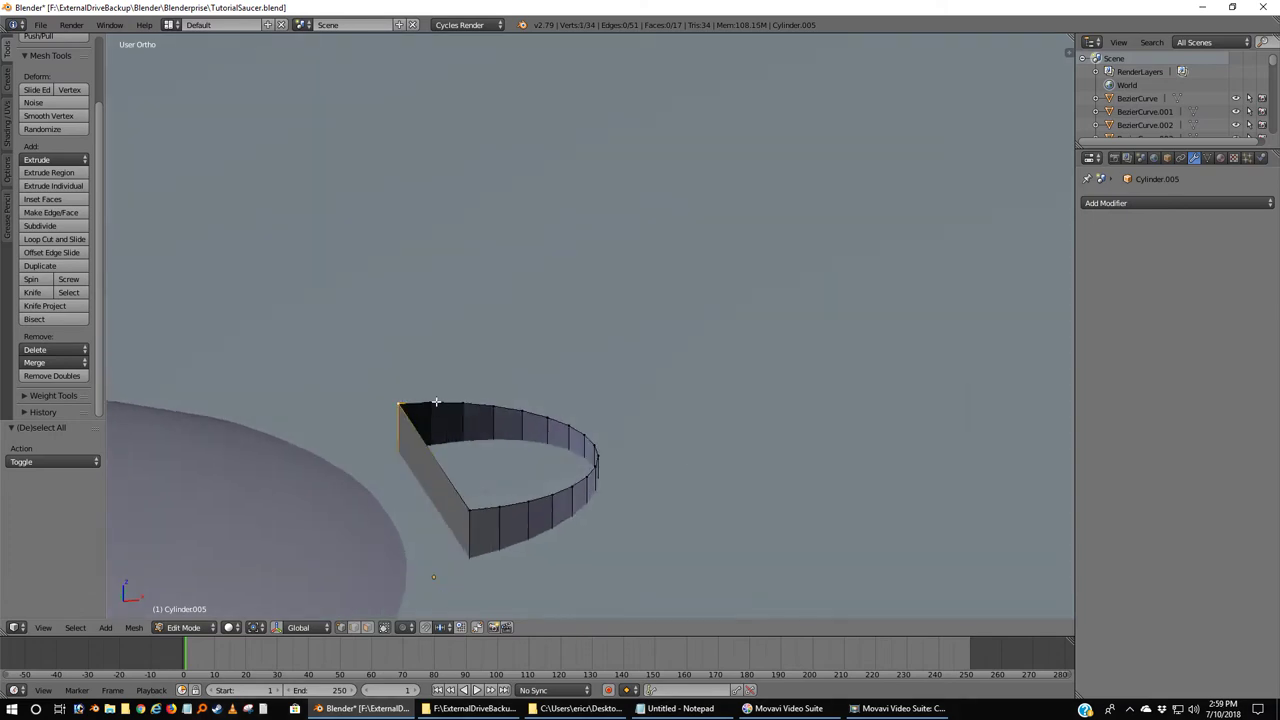
{"action": "right_click", "coordinate": [432, 402], "text": "shift"}
{"action": "right_click", "coordinate": [499, 507], "text": "shift"}
{"action": "right_click", "coordinate": [471, 510], "text": "shift"}
{"action": "key", "text": "f"}
Fill the second and third strips of the top cap with faces between opposite rim vertices.
{"action": "right_click", "coordinate": [431, 403]}
{"action": "right_click", "coordinate": [462, 403], "text": "shift"}
{"action": "right_click", "coordinate": [528, 503], "text": "shift"}
{"action": "right_click", "coordinate": [499, 507], "text": "shift"}
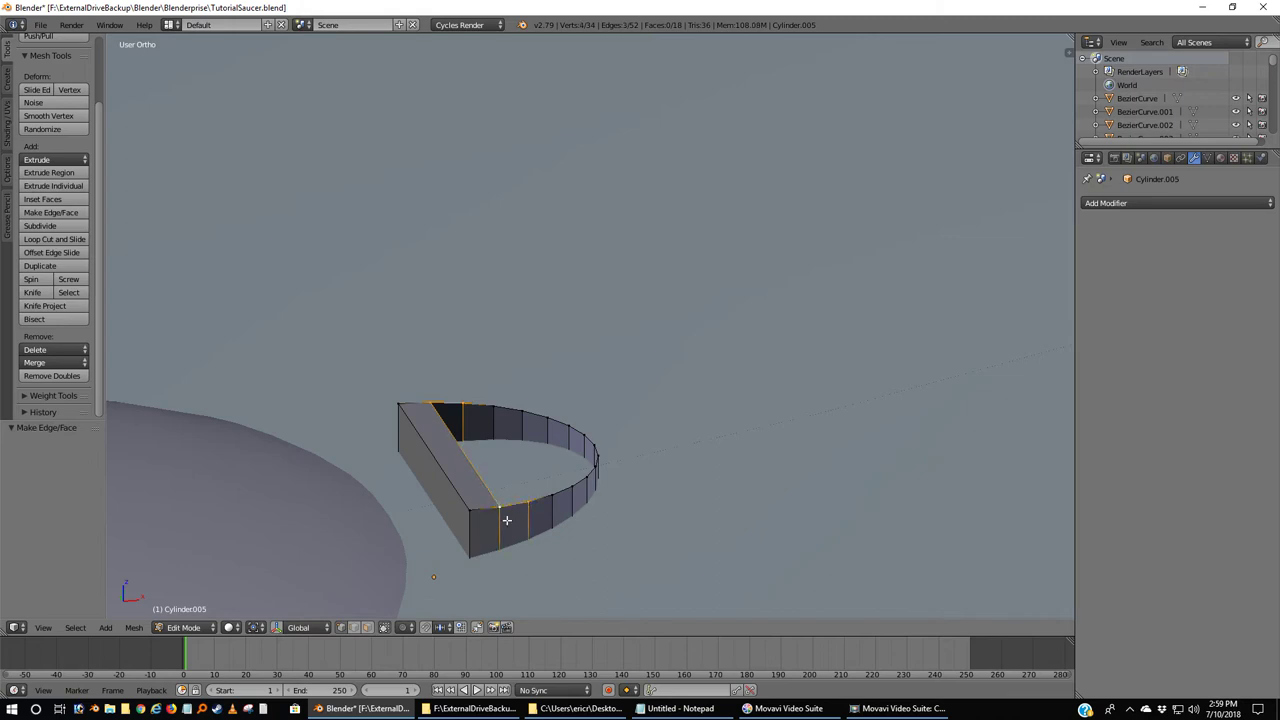
{"action": "key", "text": "f"}
{"action": "right_click", "coordinate": [488, 404]}
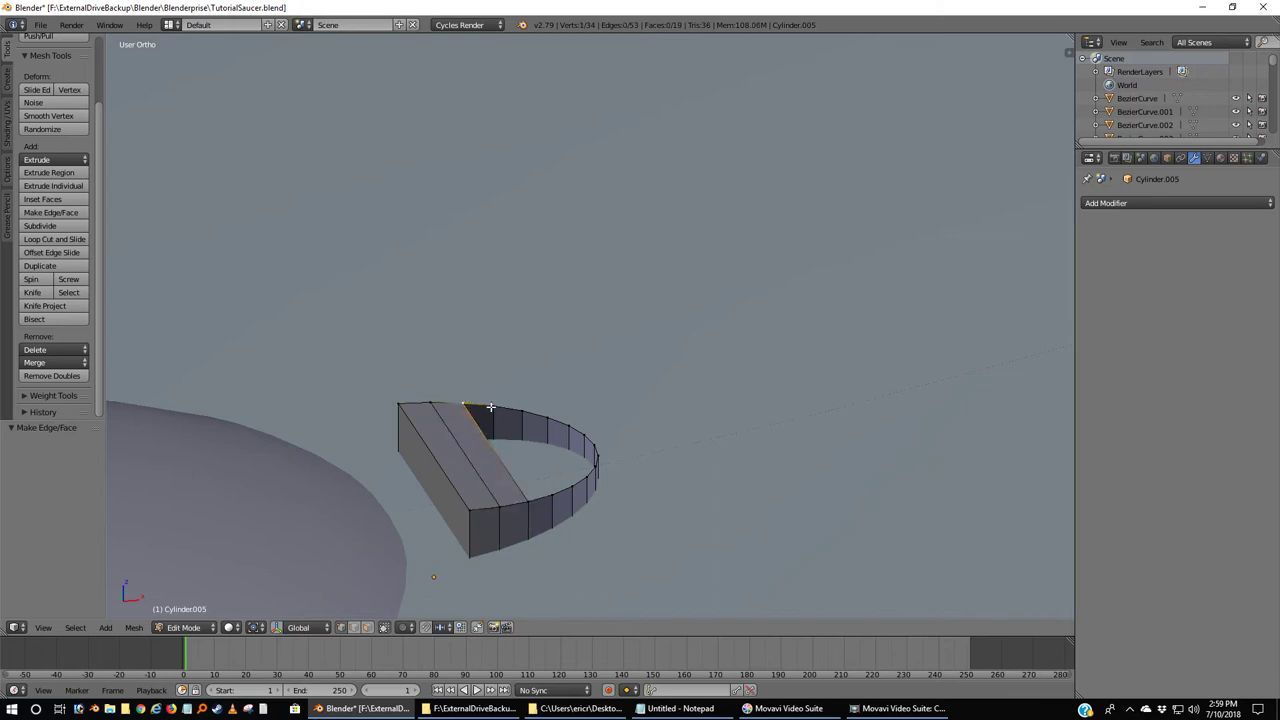
{"action": "right_click", "coordinate": [556, 494], "text": "shift"}
{"action": "right_click", "coordinate": [527, 503], "text": "shift"}
{"action": "right_click", "coordinate": [464, 404], "text": "shift"}
{"action": "key", "text": "f"}
Fill the fourth and fifth strips of the top cap with four-vertex faces, continuing toward the rounded end.
{"action": "right_click", "coordinate": [495, 405]}
{"action": "right_click", "coordinate": [521, 410], "text": "shift"}
{"action": "right_click", "coordinate": [553, 495], "text": "shift"}
{"action": "right_click", "coordinate": [571, 486], "text": "shift"}
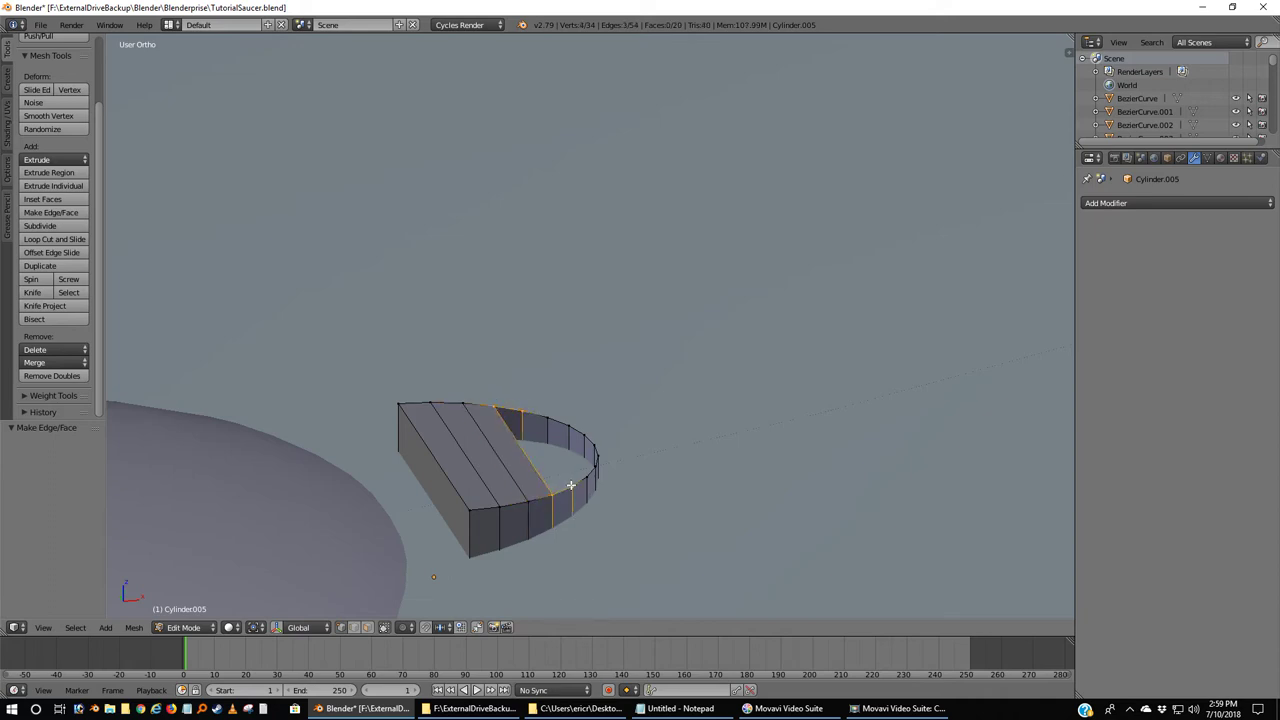
{"action": "key", "text": "f"}
{"action": "right_click", "coordinate": [521, 410]}
{"action": "right_click", "coordinate": [547, 416], "text": "shift"}
{"action": "right_click", "coordinate": [572, 486], "text": "shift"}
{"action": "right_click", "coordinate": [582, 478], "text": "shift"}
{"action": "key", "text": "f"}
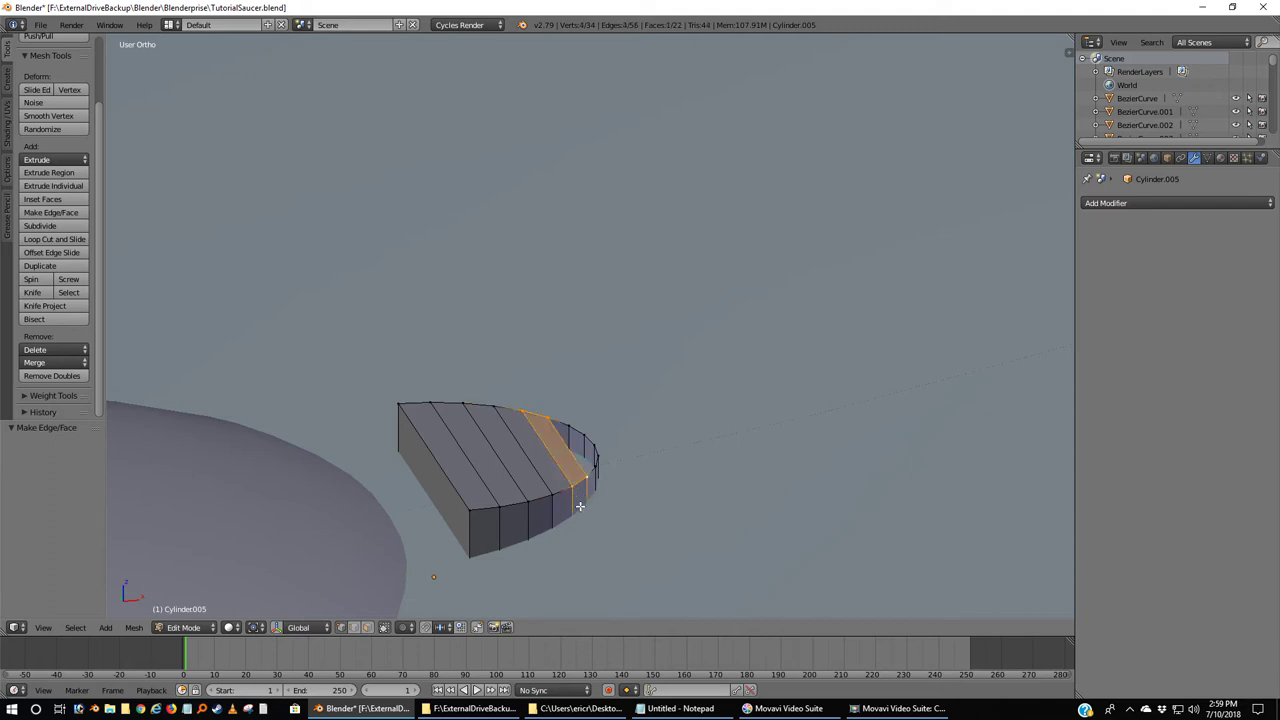
Fill the sixth and seventh strips of the top cap with four-vertex faces near the rounded end.
{"action": "scroll", "coordinate": [580, 507], "scroll_direction": "up", "scroll_amount": 3}
{"action": "middle_click_drag", "start_coordinate": [580, 512], "coordinate": [354, 306]}
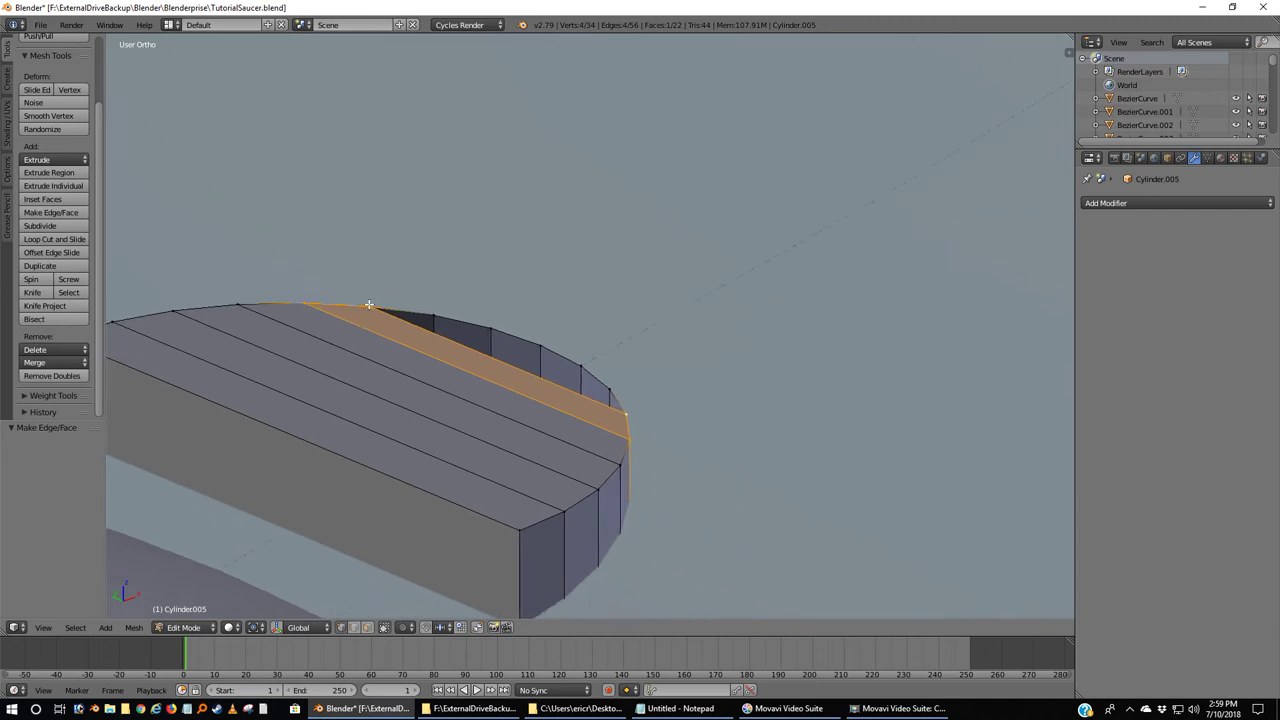
{"action": "right_click", "coordinate": [368, 306]}
{"action": "right_click", "coordinate": [433, 316], "text": "shift"}
{"action": "right_click", "coordinate": [616, 405], "text": "shift"}
{"action": "right_click", "coordinate": [615, 383], "text": "shift"}
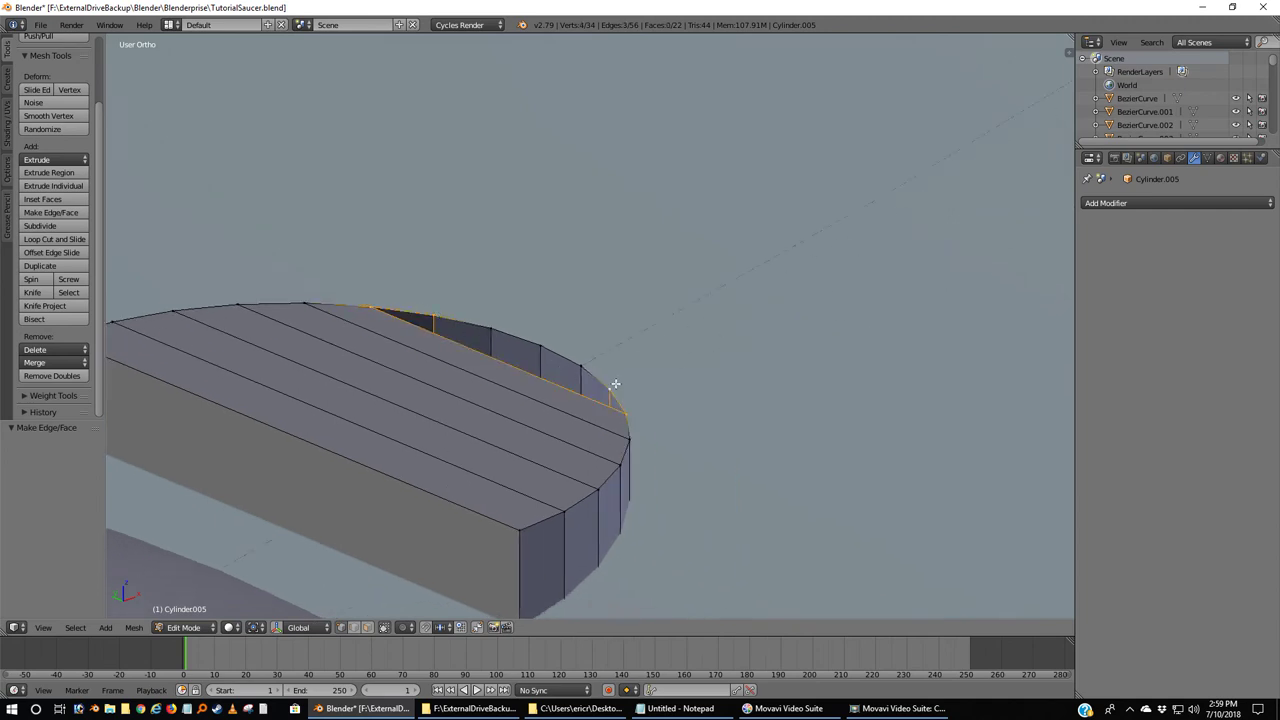
{"action": "key", "text": "f"}
{"action": "right_click", "coordinate": [609, 390]}
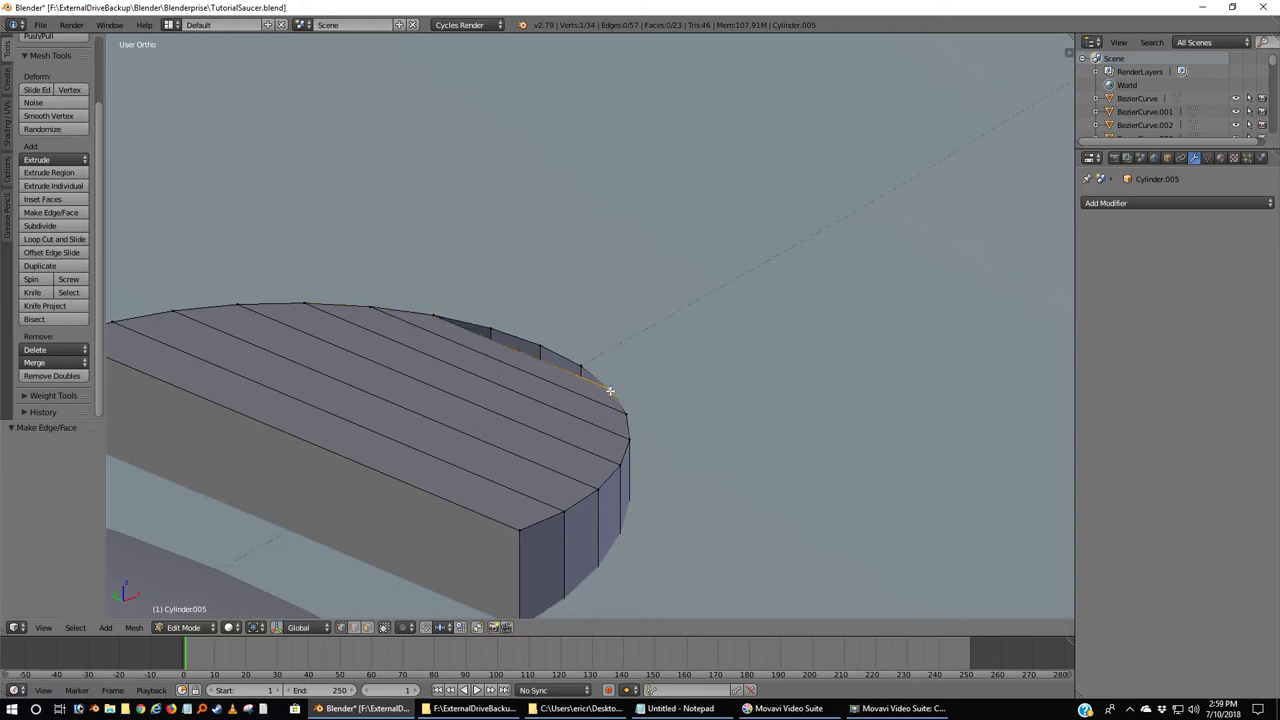
{"action": "right_click", "coordinate": [434, 316], "text": "shift"}
{"action": "right_click", "coordinate": [490, 328], "text": "shift"}
{"action": "right_click", "coordinate": [583, 364], "text": "shift"}
{"action": "key", "text": "f"}
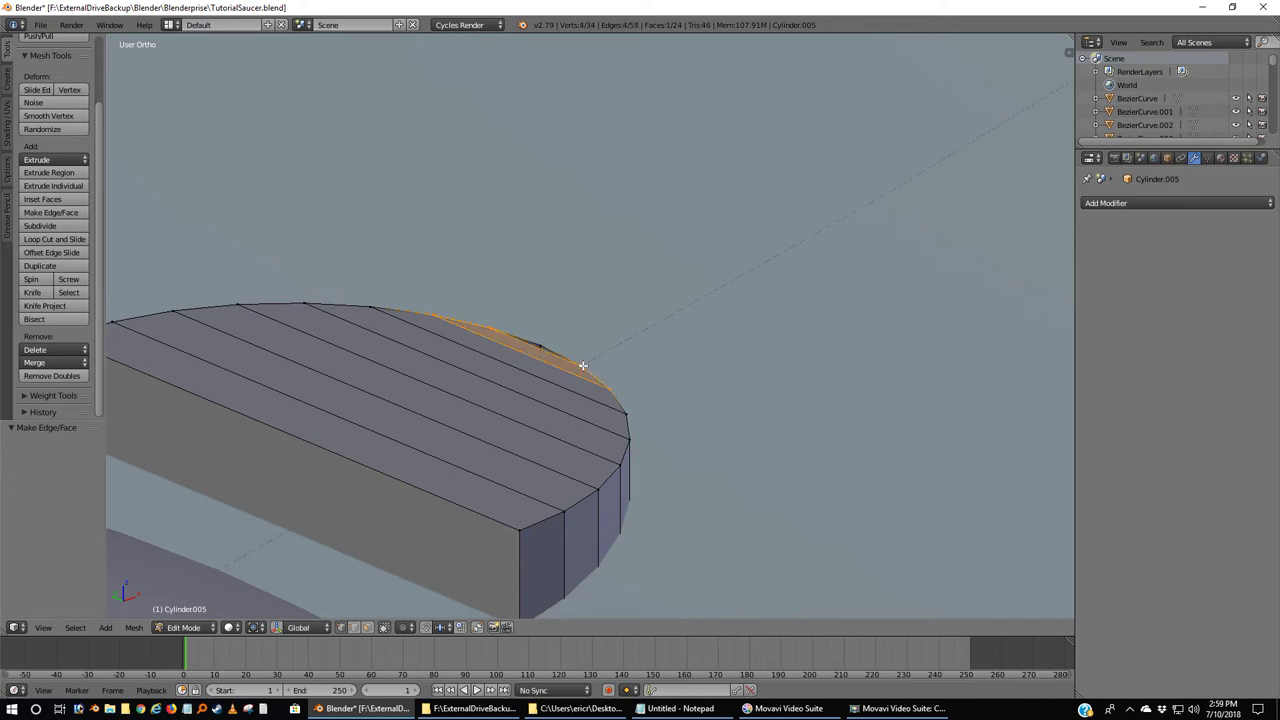
Fill the last gap of the top cap at the rounded end with a three-vertex face and clear the selection.
{"action": "right_click", "coordinate": [490, 328]}
{"action": "right_click", "coordinate": [540, 341], "text": "shift"}
{"action": "right_click", "coordinate": [583, 364], "text": "shift"}
{"action": "key", "text": "f"}
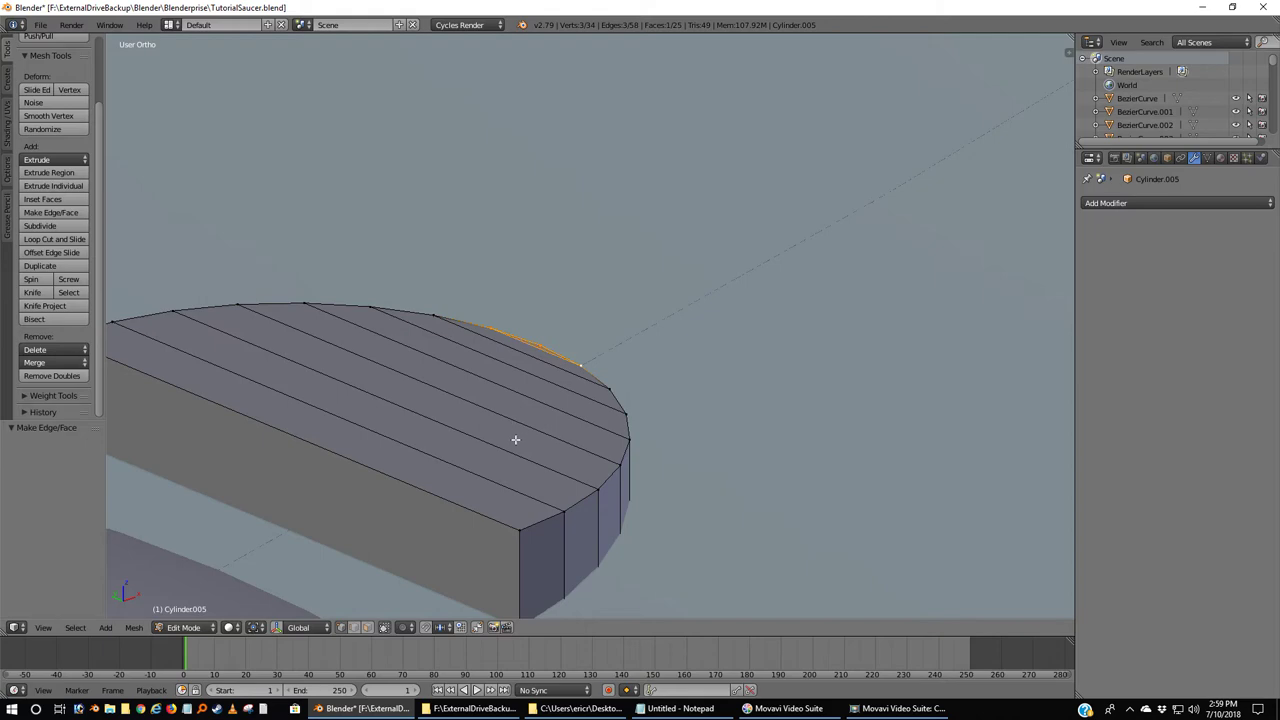
{"action": "key", "text": "a"}
{"action": "scroll", "coordinate": [515, 439], "scroll_direction": "down", "scroll_amount": 3}
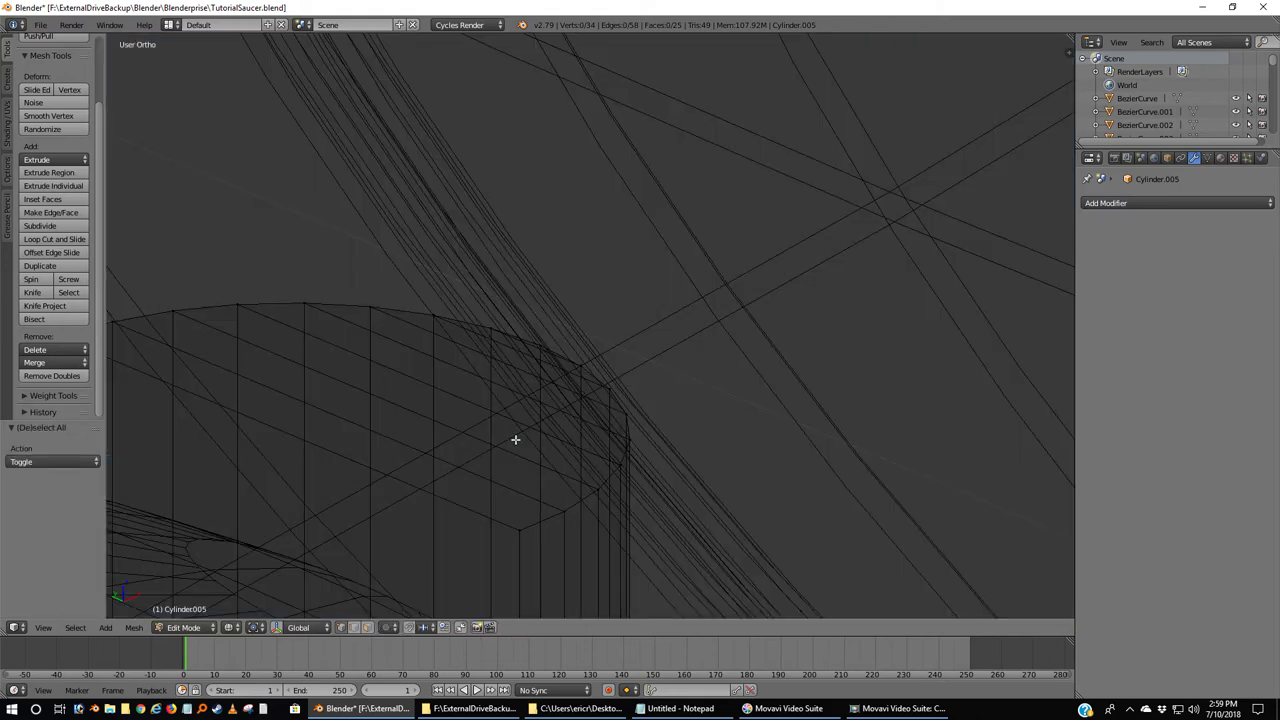
Shade the half cylinder smooth in Object Mode and add an Edge Split modifier to it.
{"action": "key", "text": "Tab"}
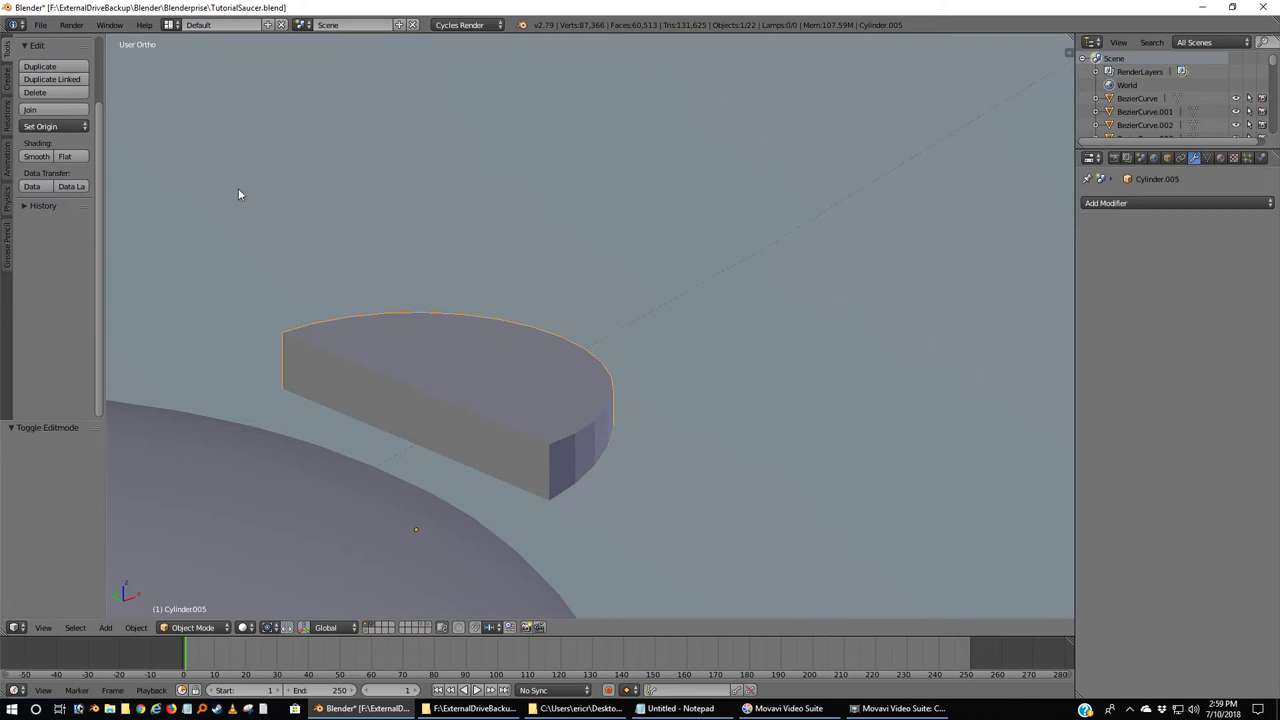
{"action": "left_click", "coordinate": [36, 156]}
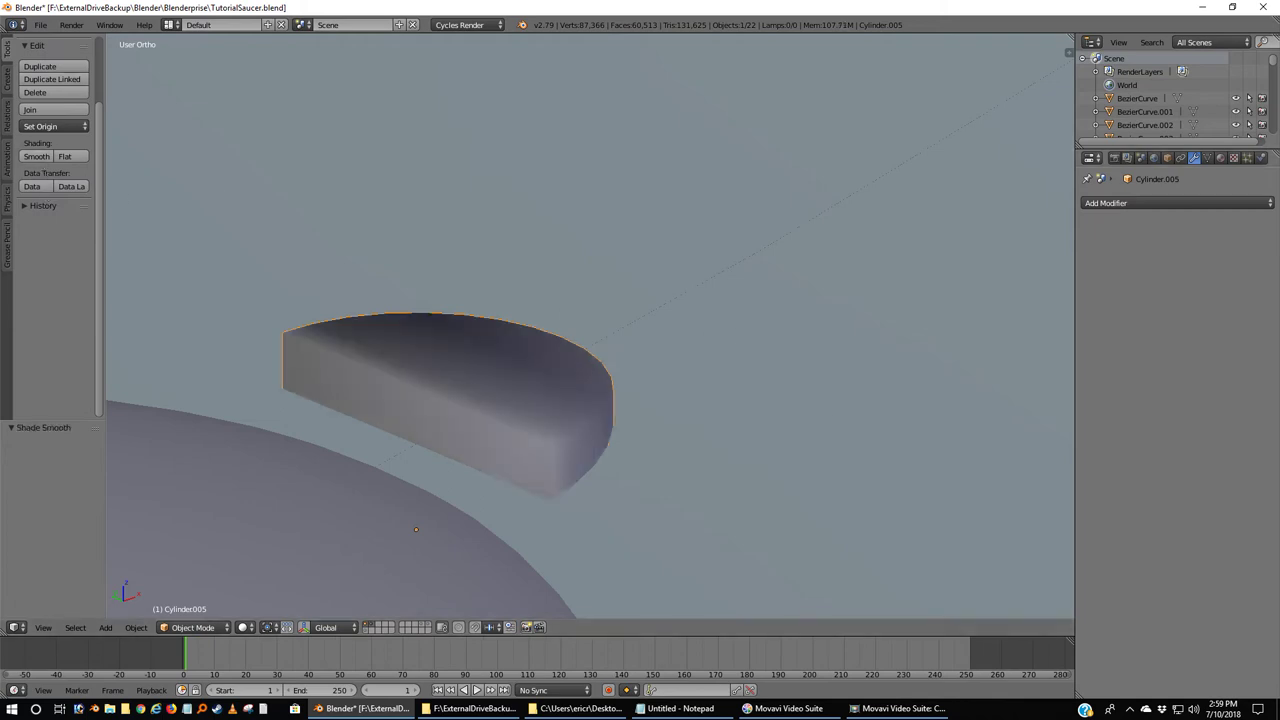
{"action": "left_click", "coordinate": [1183, 202]}
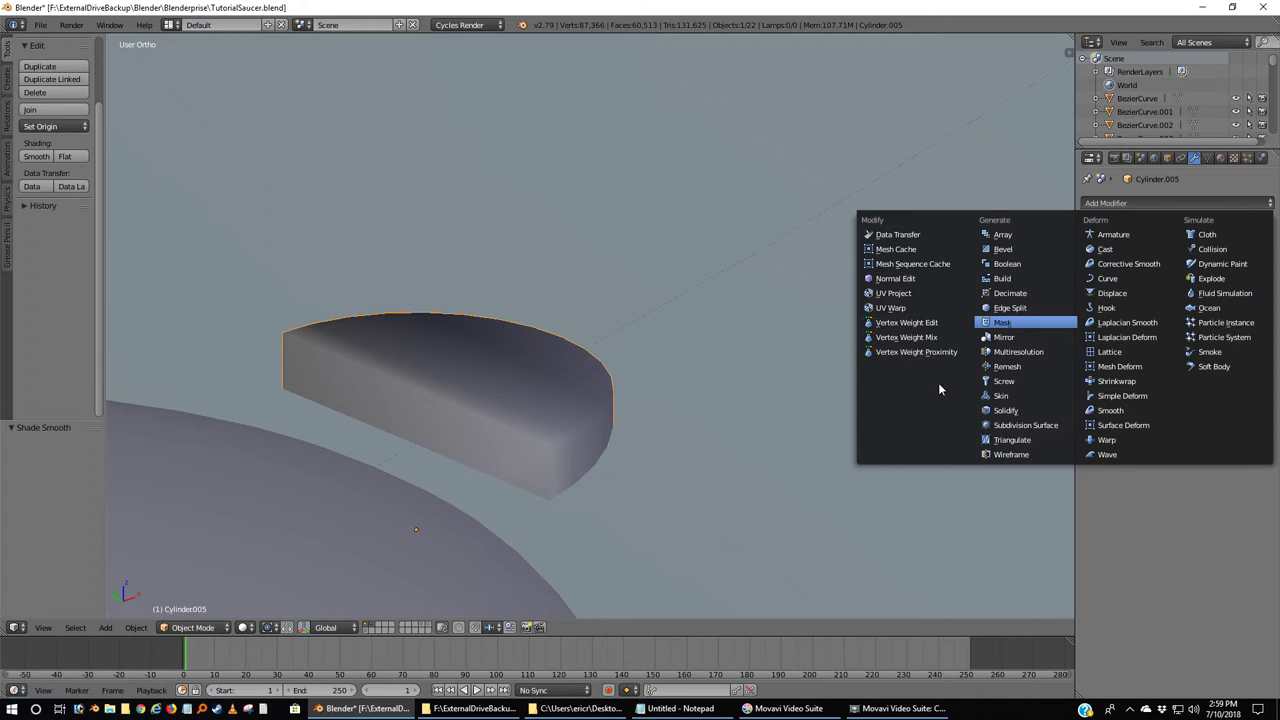
{"action": "left_click", "coordinate": [1012, 308]}
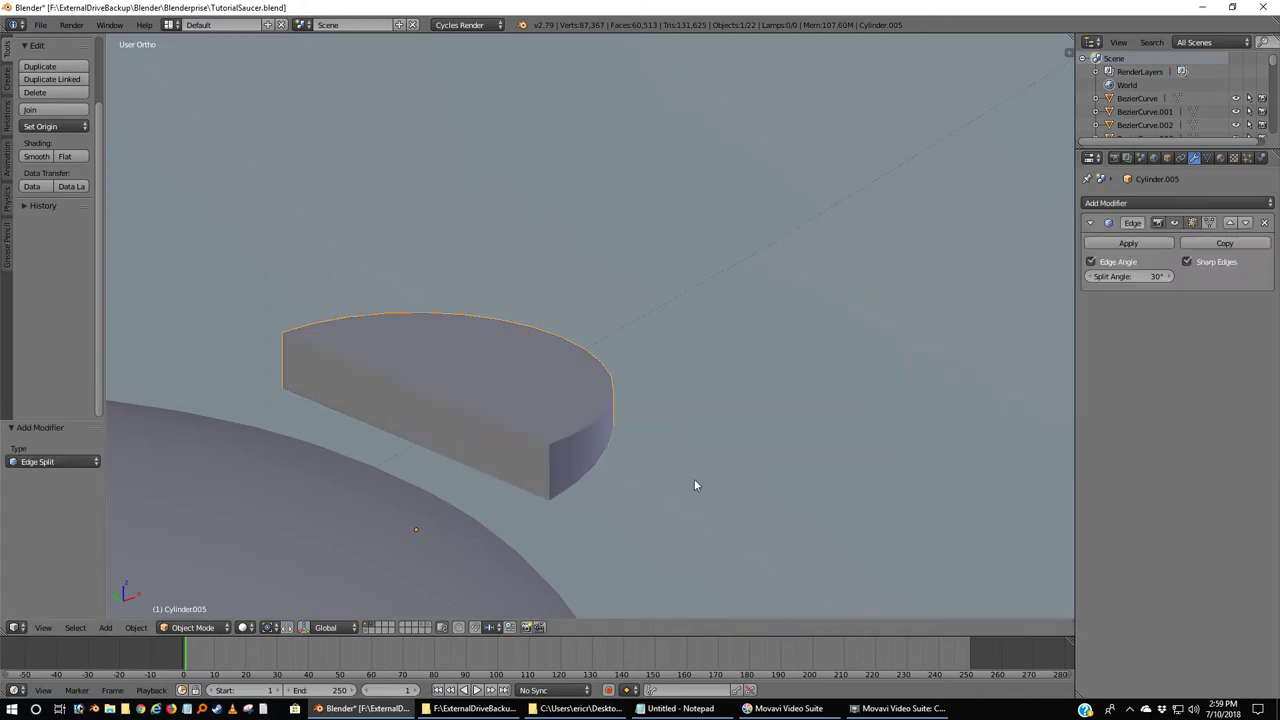
Extrude the half cylinder's four-vertex flat face along global X by about -0.837, to the far end of the spine.
{"action": "key", "text": "Tab"}
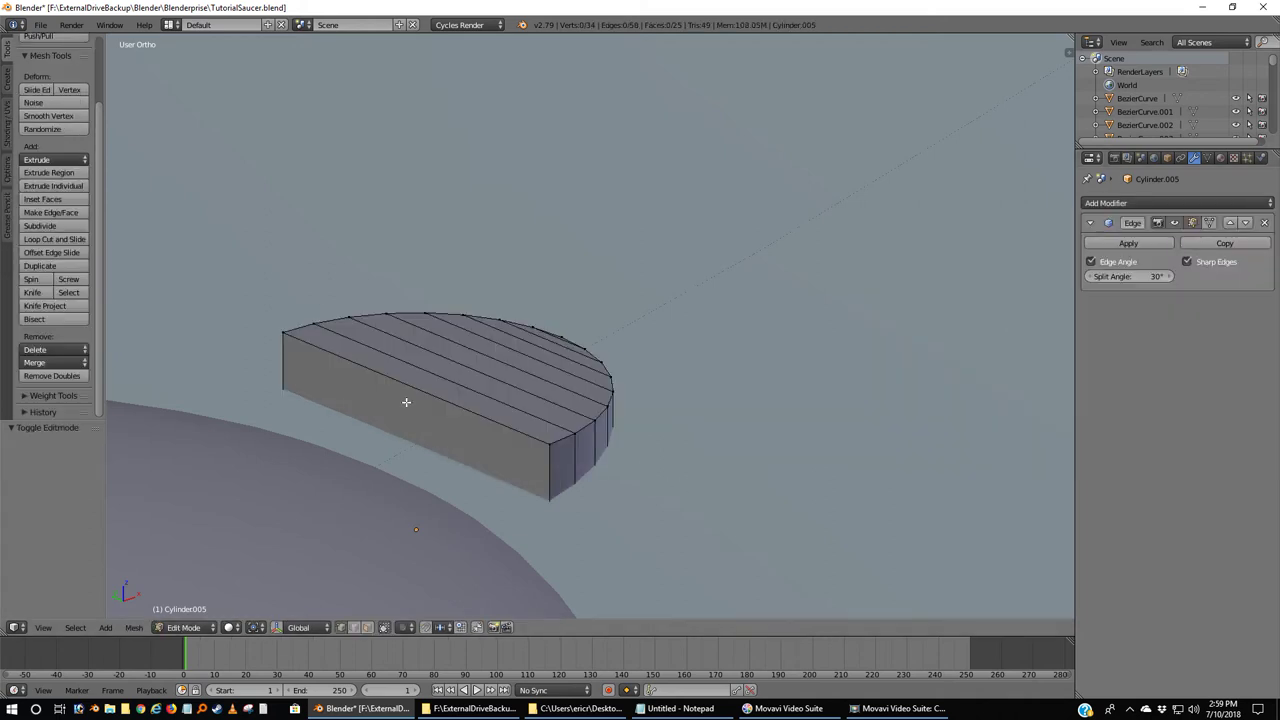
{"action": "key", "text": "z"}
{"action": "middle_click_drag", "start_coordinate": [406, 401], "coordinate": [406, 401]}
{"action": "right_click", "coordinate": [452, 311]}
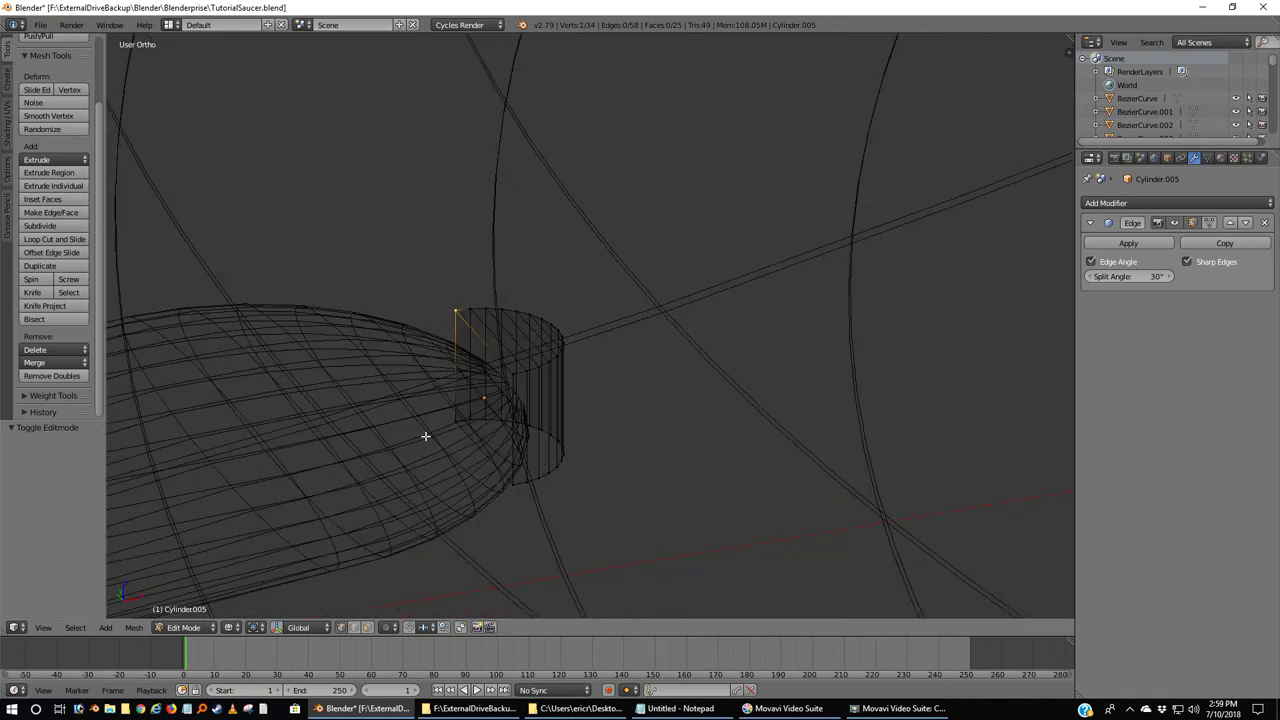
{"action": "right_click", "coordinate": [454, 422], "text": "shift"}
{"action": "right_click", "coordinate": [511, 374], "text": "ctrl"}
{"action": "middle_click_drag", "start_coordinate": [634, 493], "coordinate": [610, 505]}
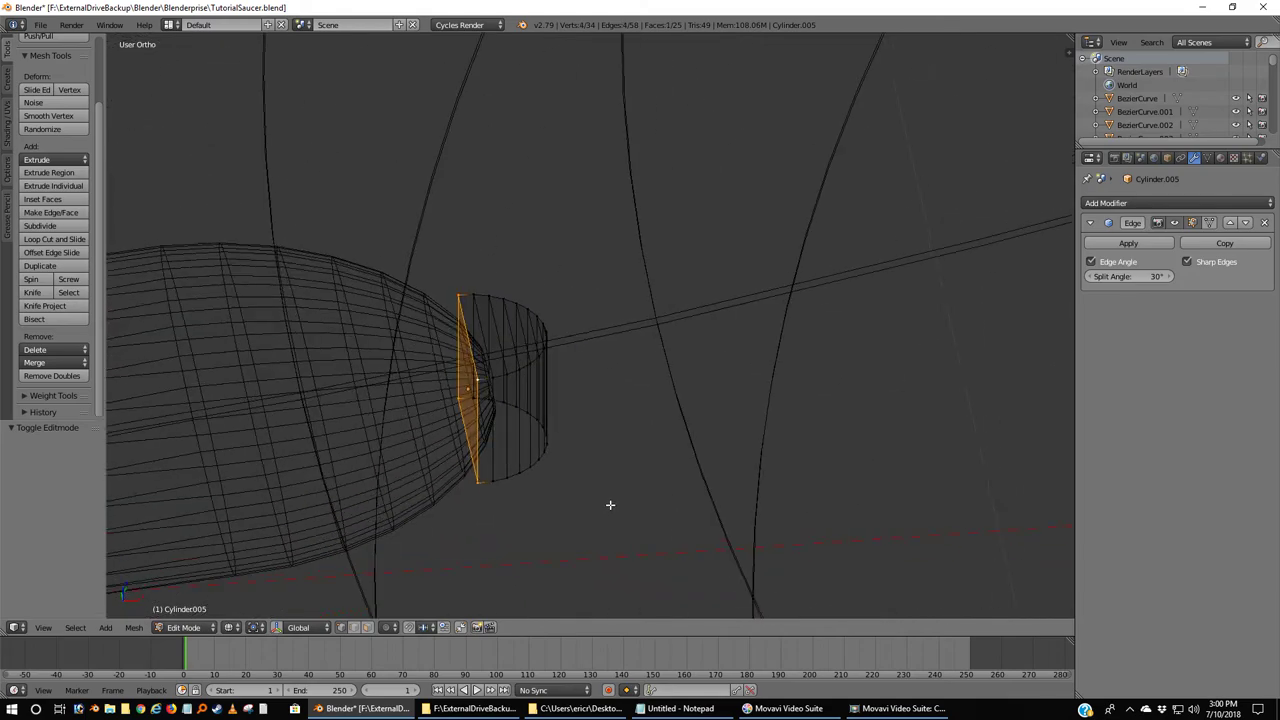
{"action": "key", "text": "KP_7"}
{"action": "scroll", "coordinate": [607, 505], "scroll_direction": "down", "scroll_amount": 4}
{"action": "middle_click_drag", "start_coordinate": [359, 487], "coordinate": [689, 496], "text": "shift"}
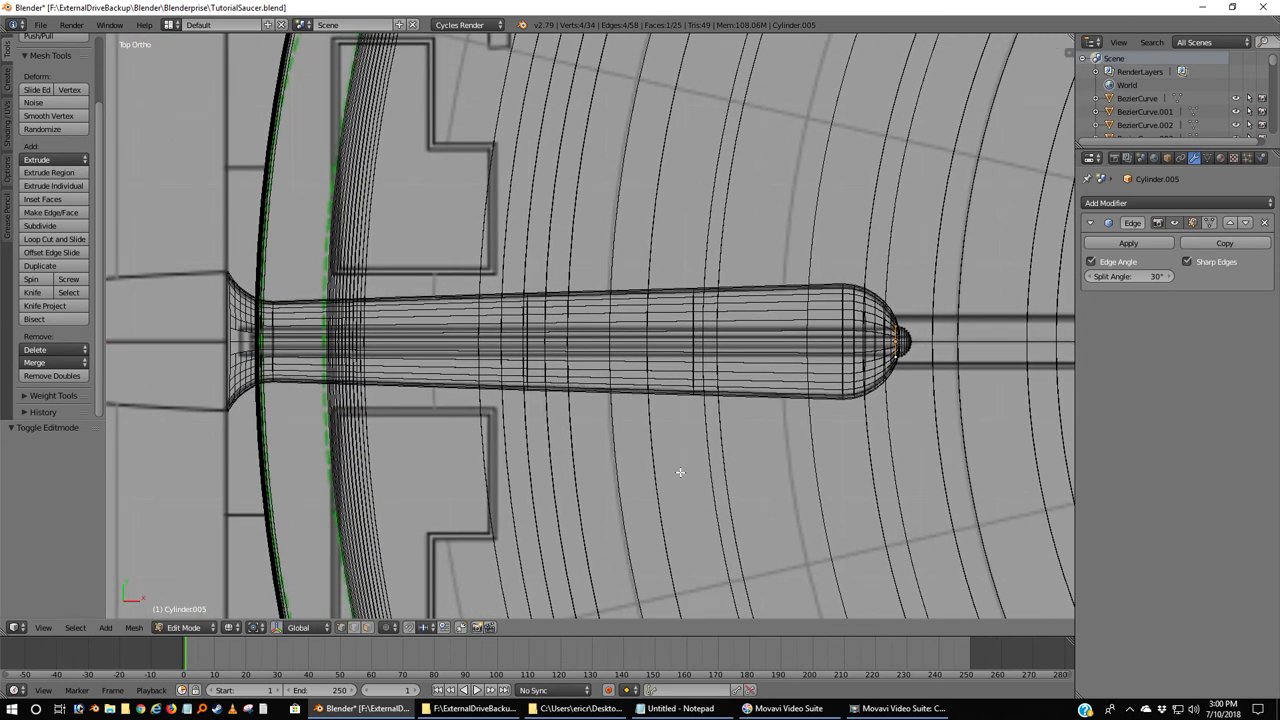
{"action": "key", "text": "e"}
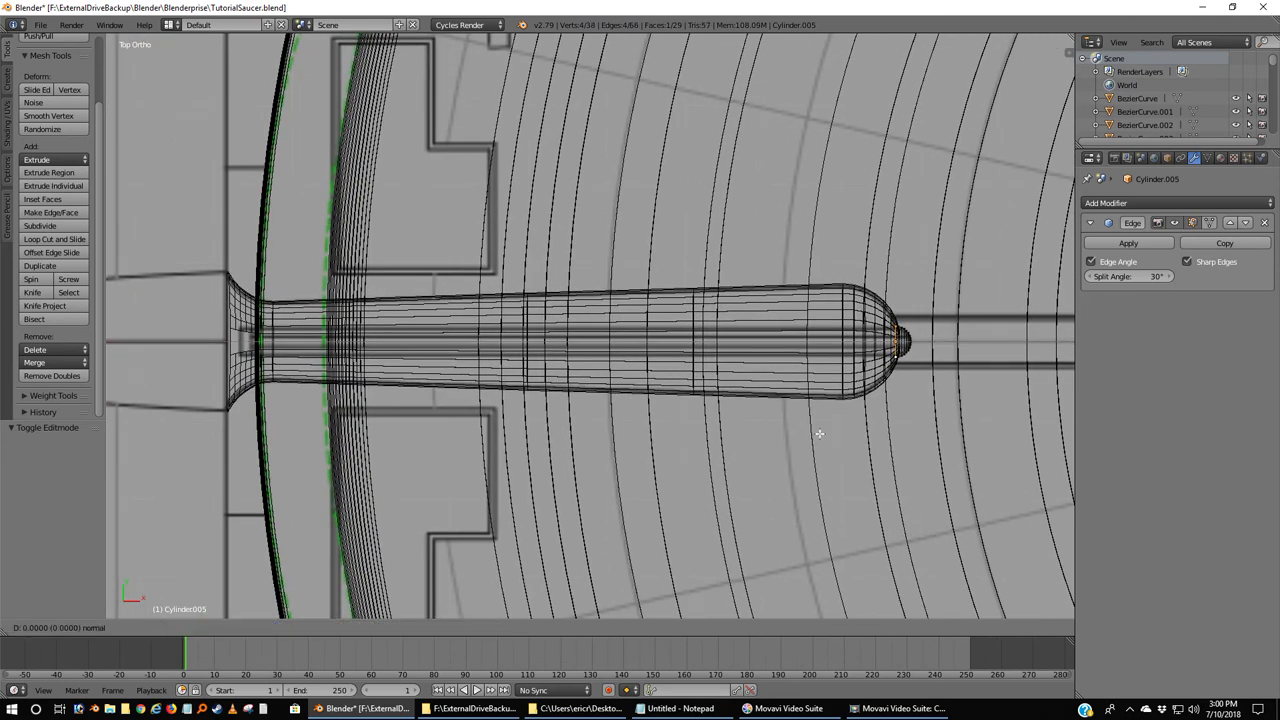
{"action": "key", "text": "x"}
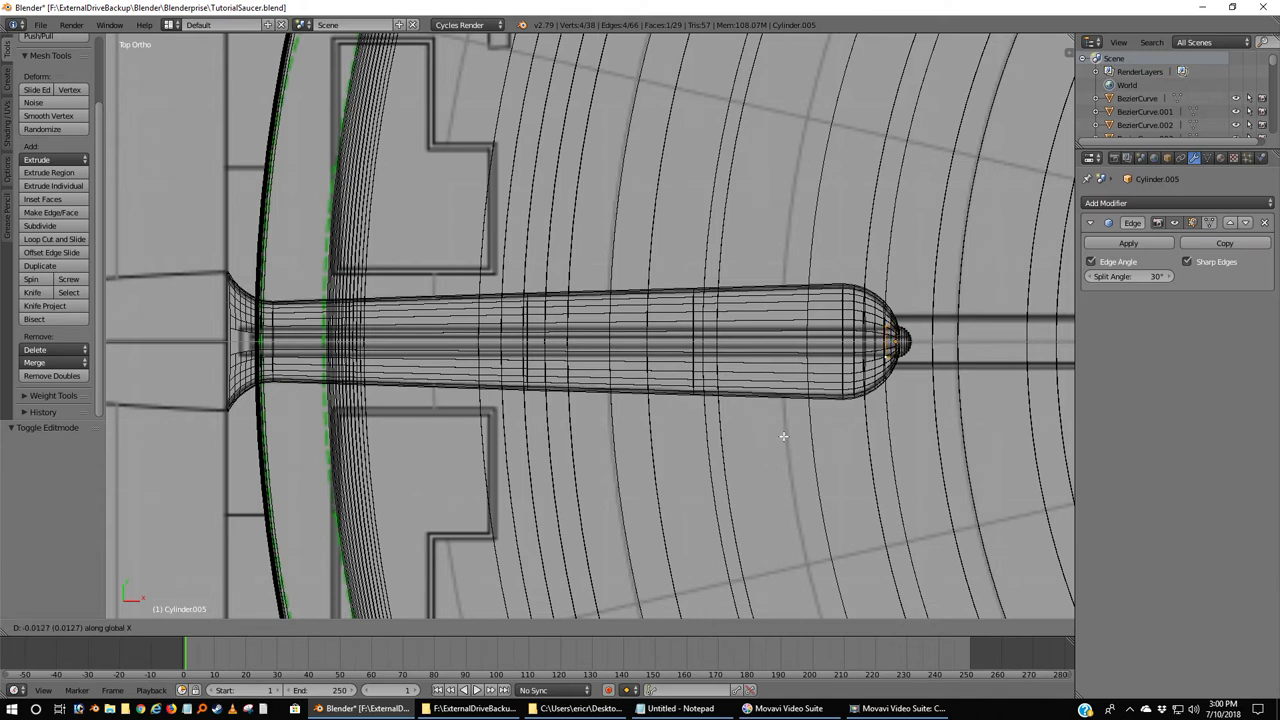
{"action": "left_click", "coordinate": [163, 387]}
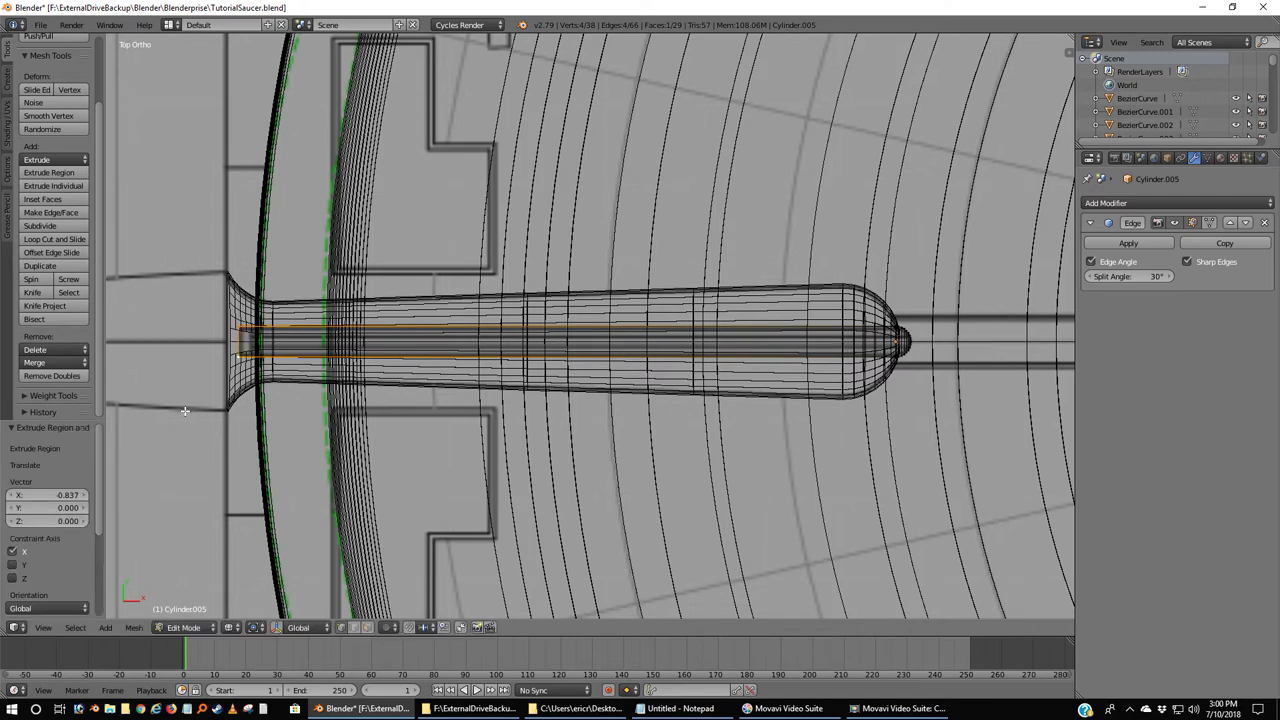
Snap the 3D cursor to the lower edge of the extruded bar's end face in front view.
{"action": "key", "text": "KP_1"}
{"action": "scroll", "coordinate": [185, 412], "scroll_direction": "up", "scroll_amount": 1}
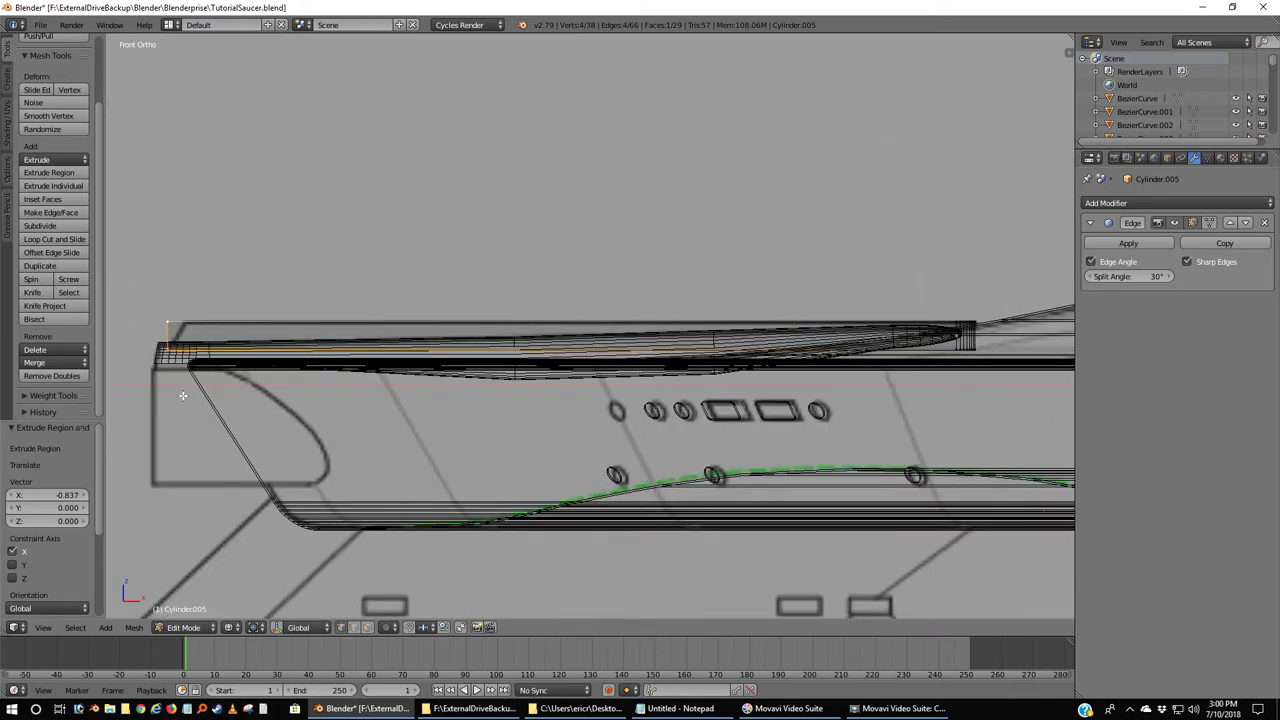
{"action": "middle_click_drag", "start_coordinate": [147, 376], "coordinate": [483, 345], "text": "shift"}
{"action": "scroll", "coordinate": [483, 345], "scroll_direction": "up", "scroll_amount": 3}
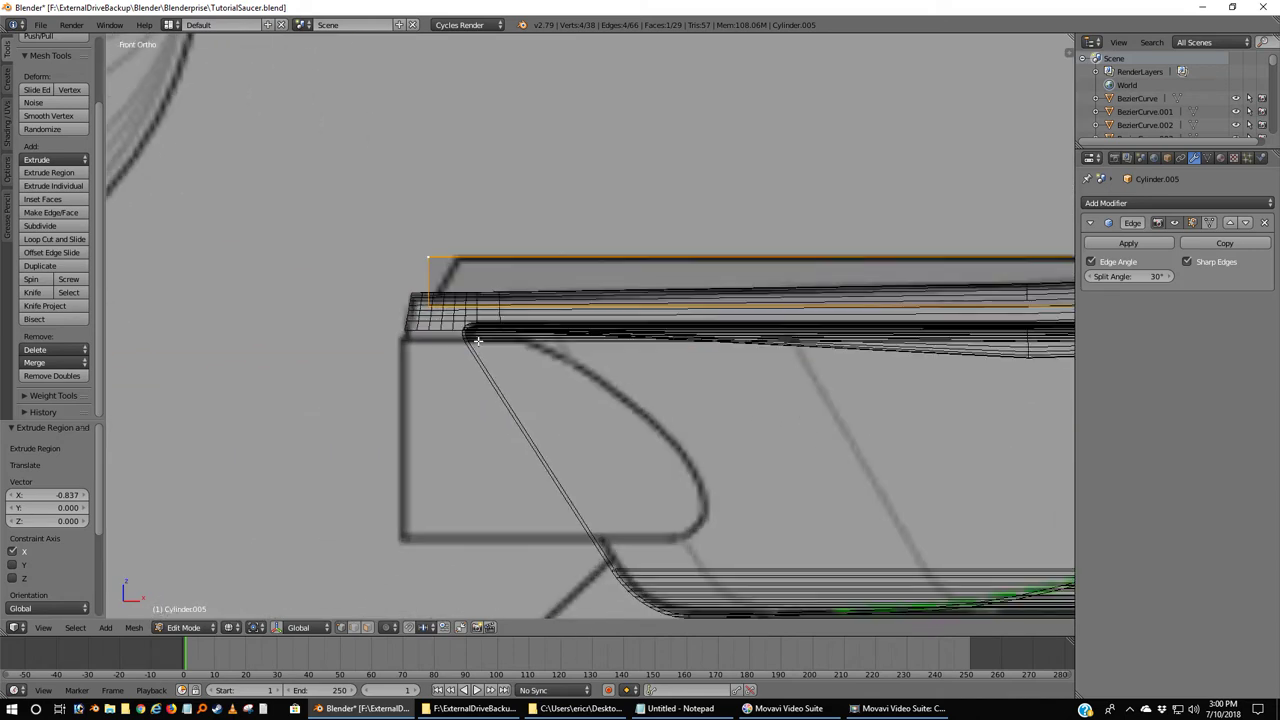
{"action": "middle_click_drag", "start_coordinate": [337, 323], "coordinate": [571, 333], "text": "shift"}
{"action": "scroll", "coordinate": [571, 333], "scroll_direction": "up", "scroll_amount": 5}
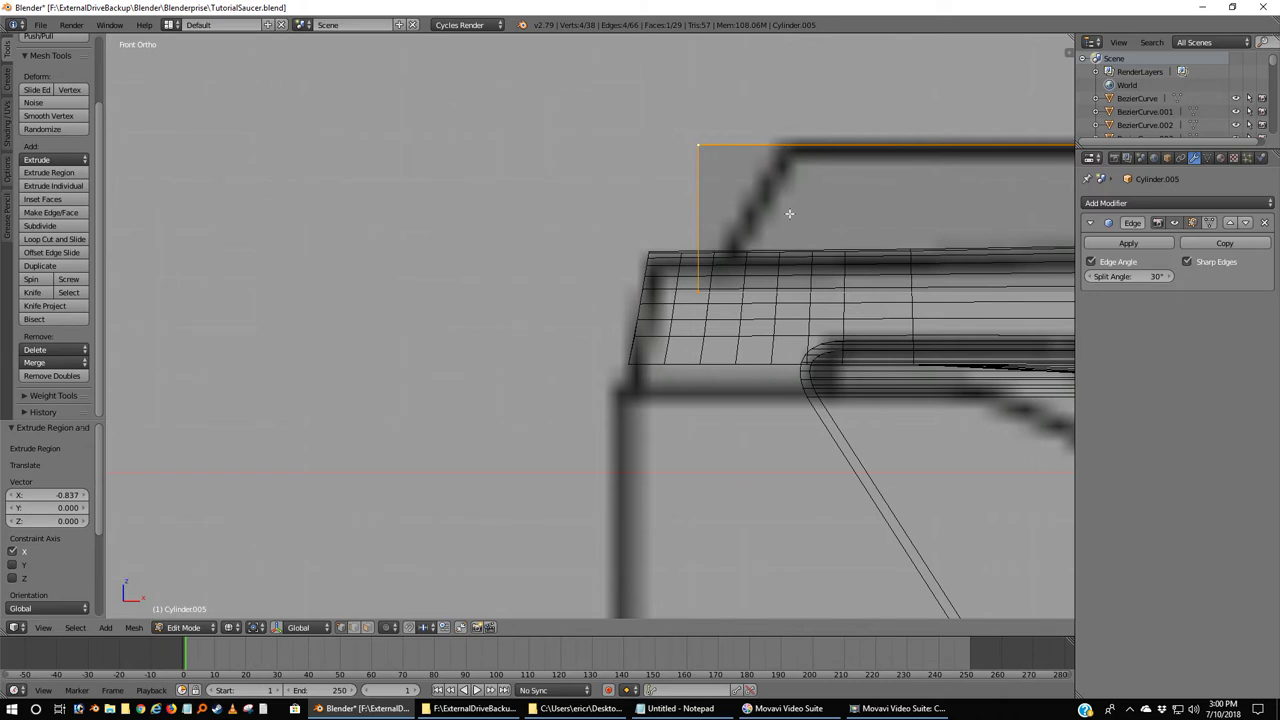
{"action": "key", "text": "a"}
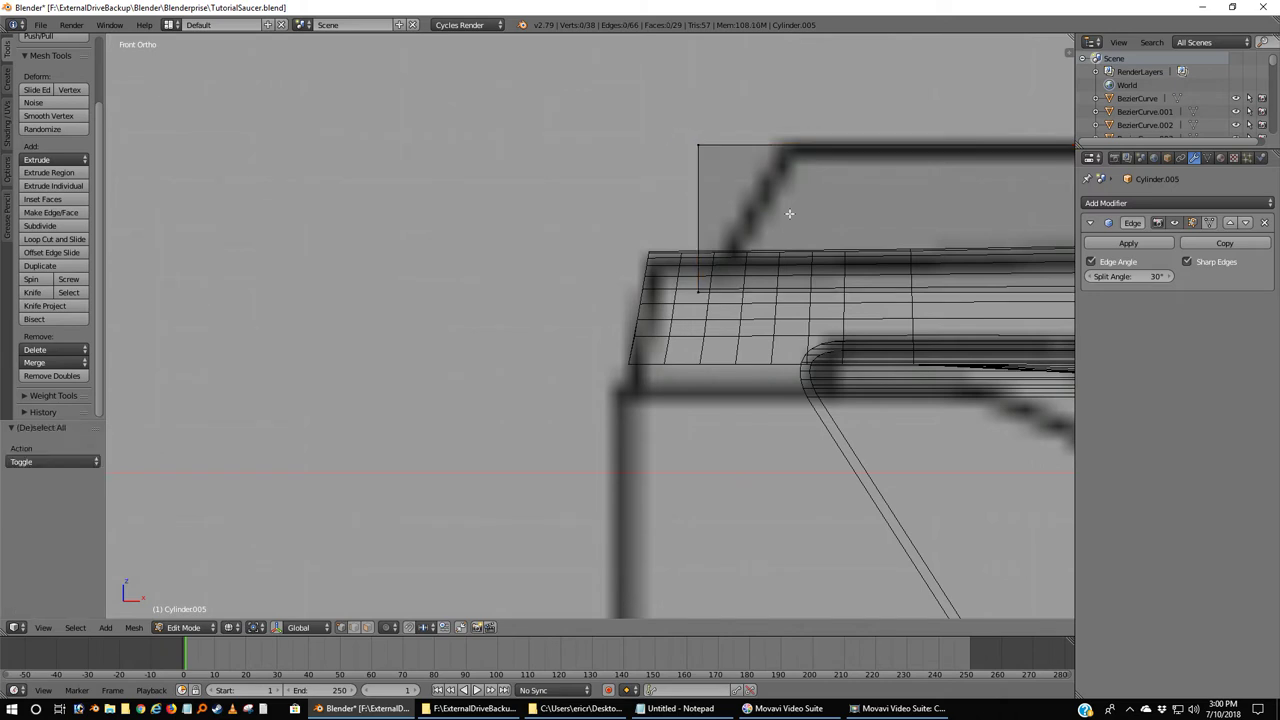
{"action": "right_click", "coordinate": [680, 266]}
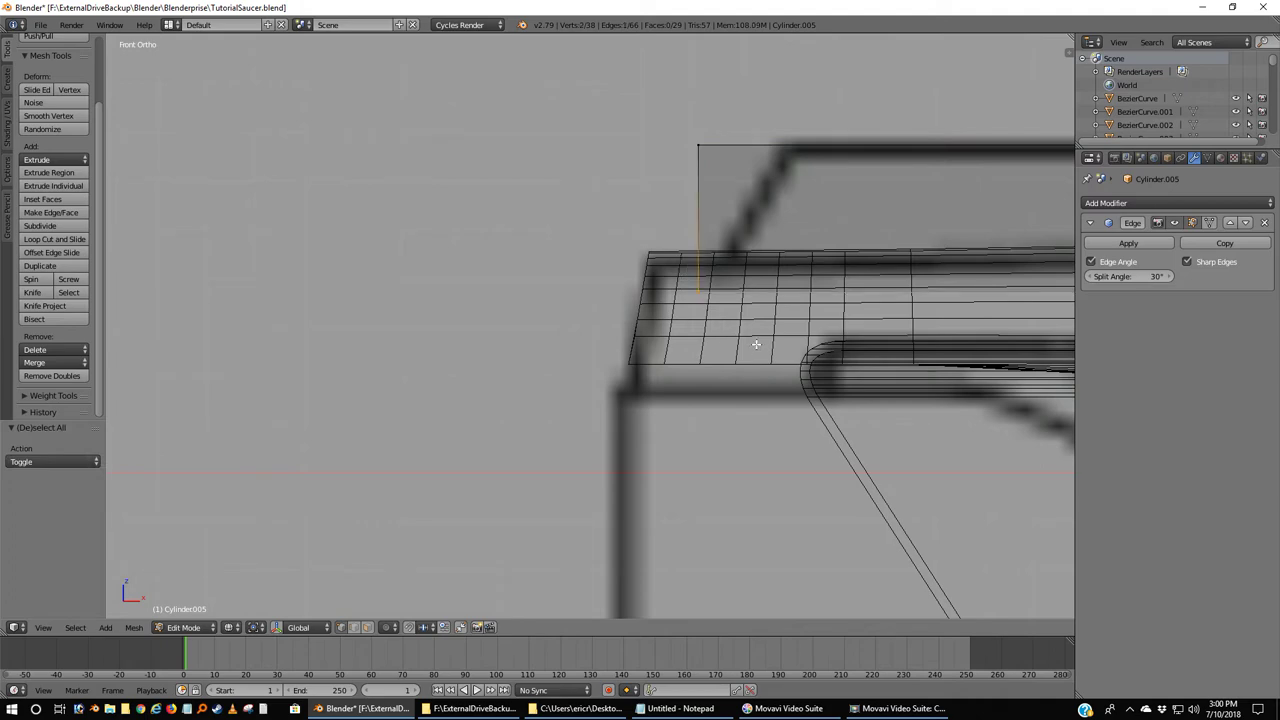
{"action": "key", "text": "z"}
{"action": "middle_click_drag", "start_coordinate": [751, 363], "coordinate": [837, 379]}
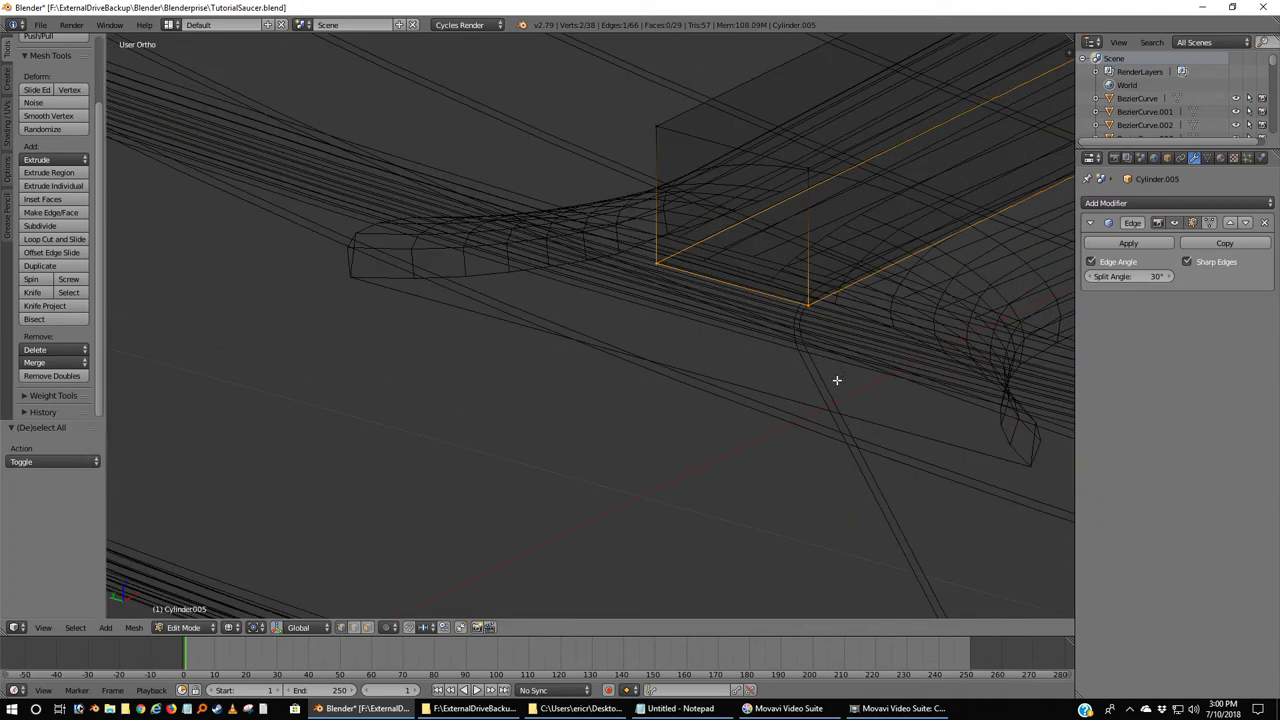
{"action": "key", "text": "z"}
{"action": "key", "text": "KP_1"}
{"action": "key", "text": "shift+s"}
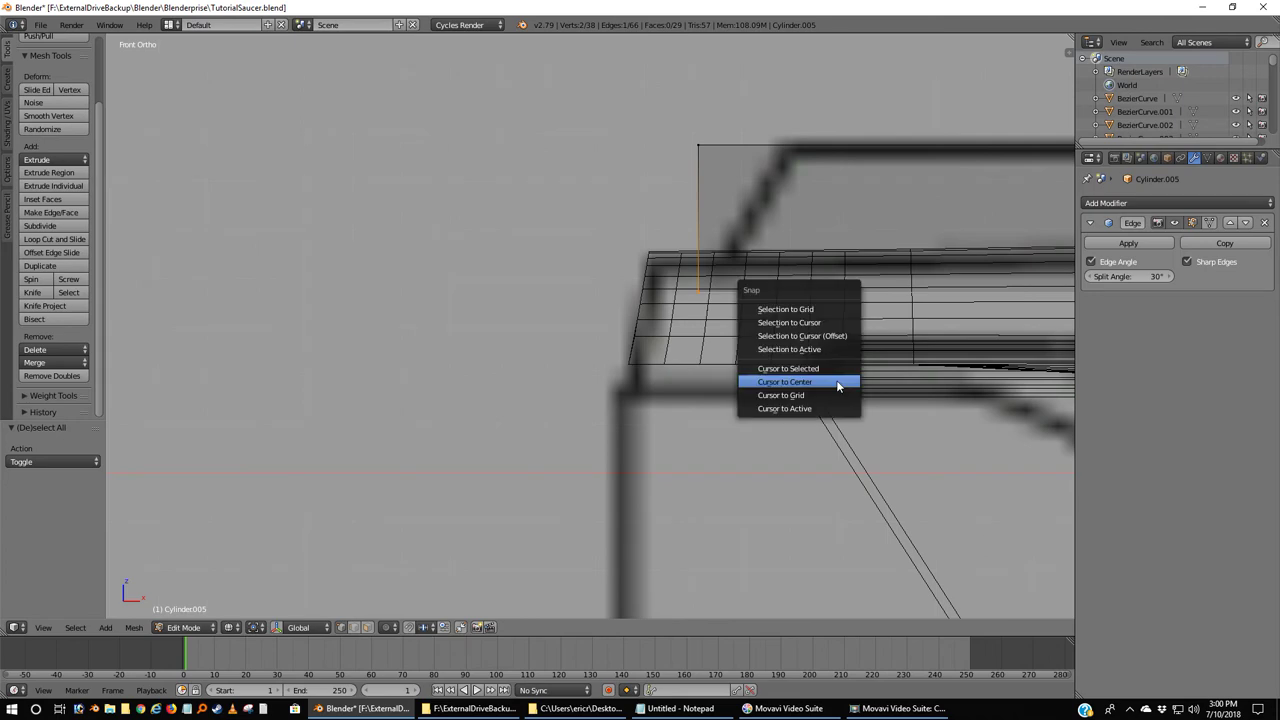
{"action": "left_click", "coordinate": [838, 380]}
{"action": "key", "text": "z"}
{"action": "middle_click_drag", "start_coordinate": [685, 346], "coordinate": [821, 387]}
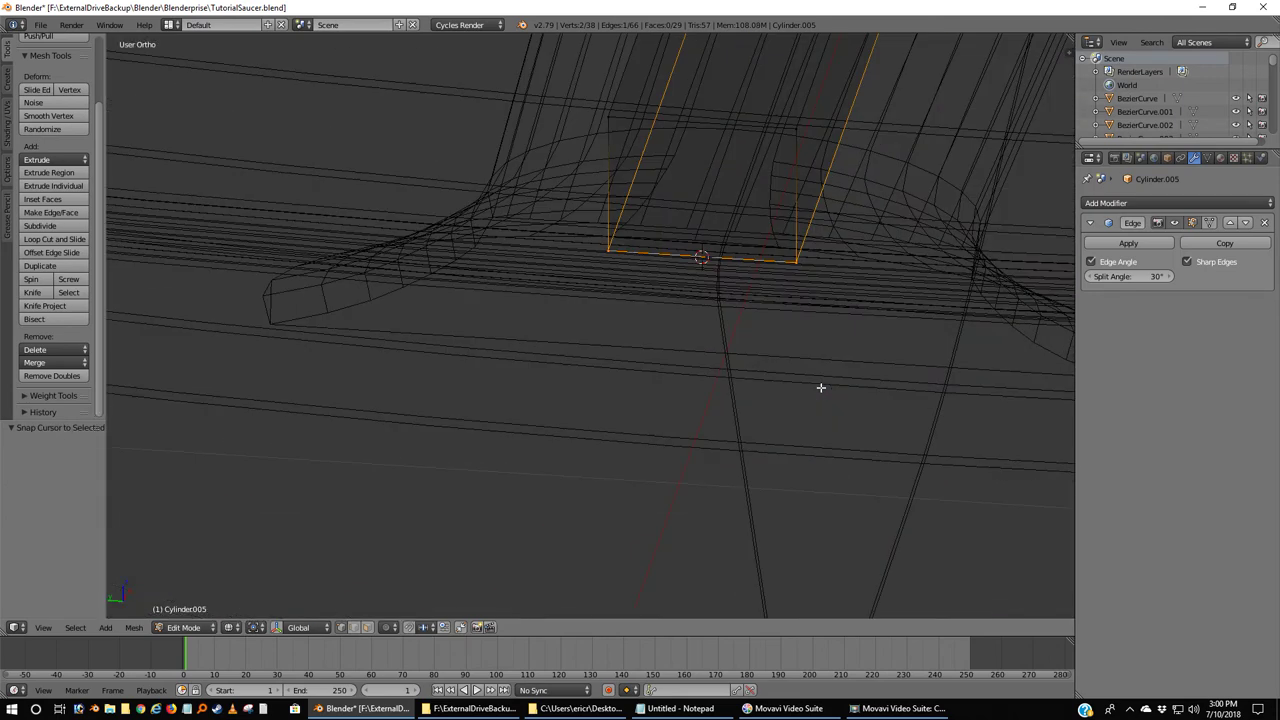
{"action": "key", "text": "KP_1"}
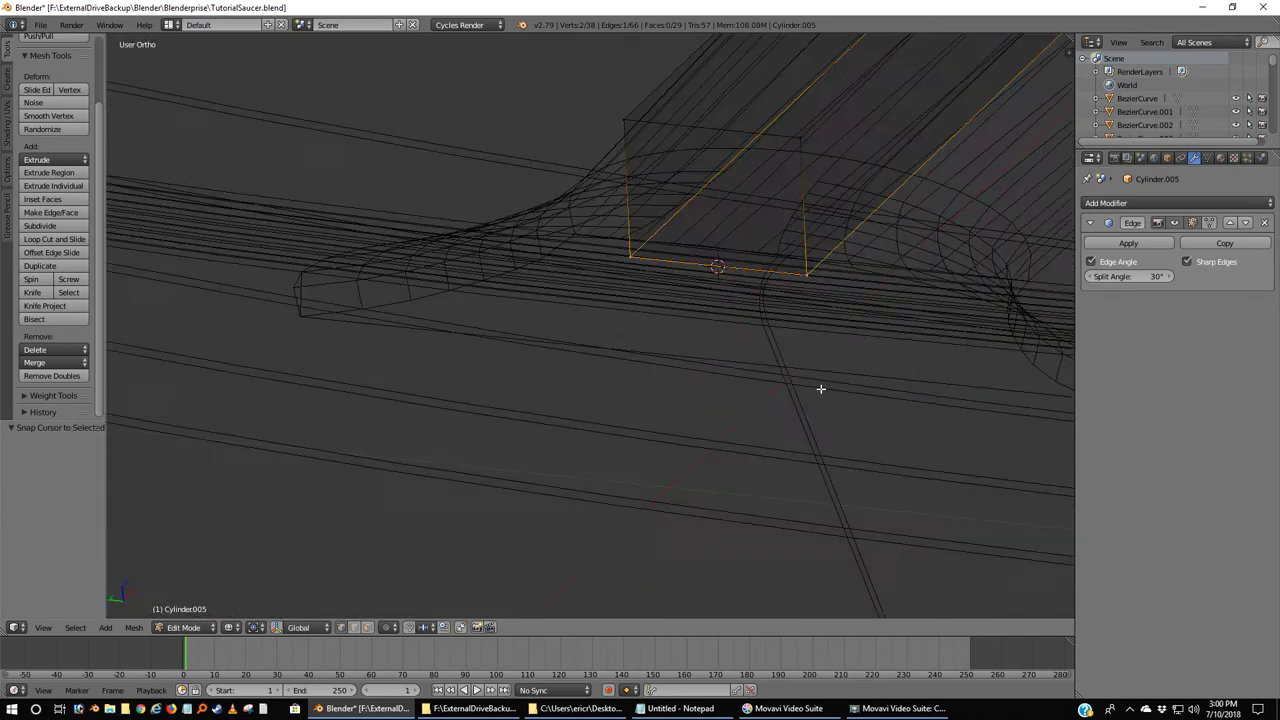
{"action": "key", "text": "z"}
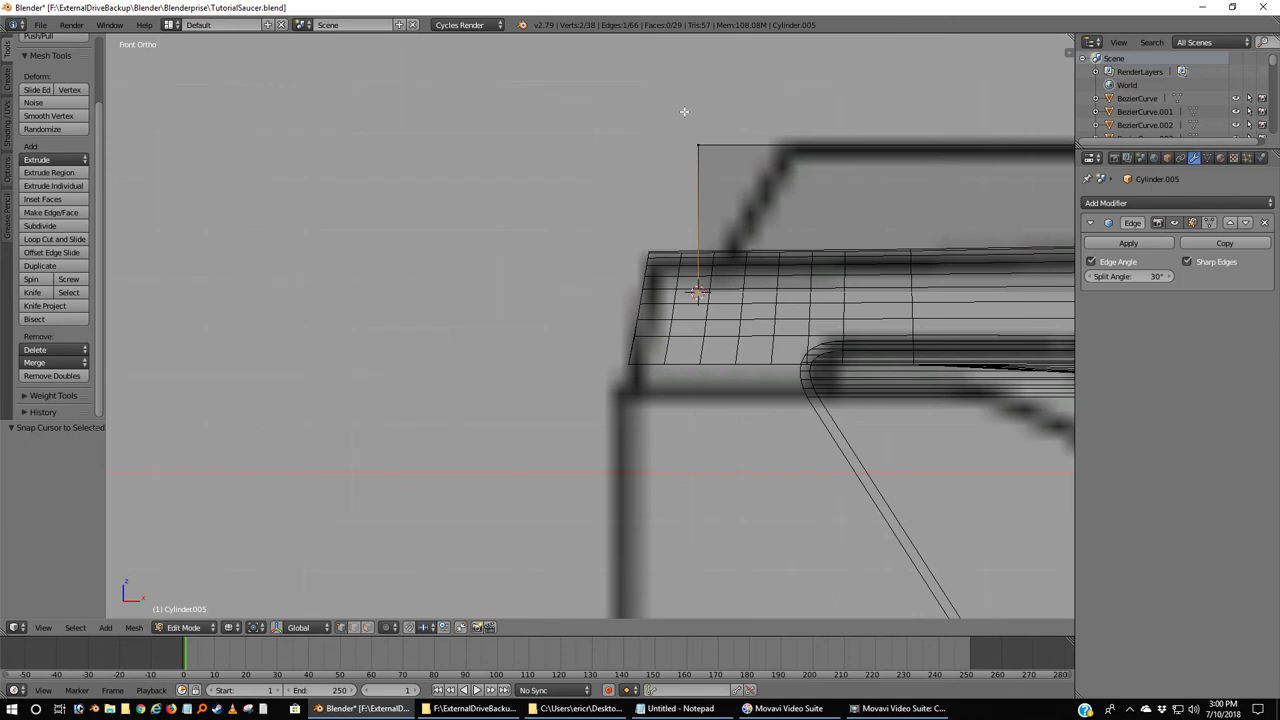
Set the pivot point to 3D Cursor and try to rotate the bar's end face to match the blueprint's slope.
{"action": "key", "text": "ctrl+l"}
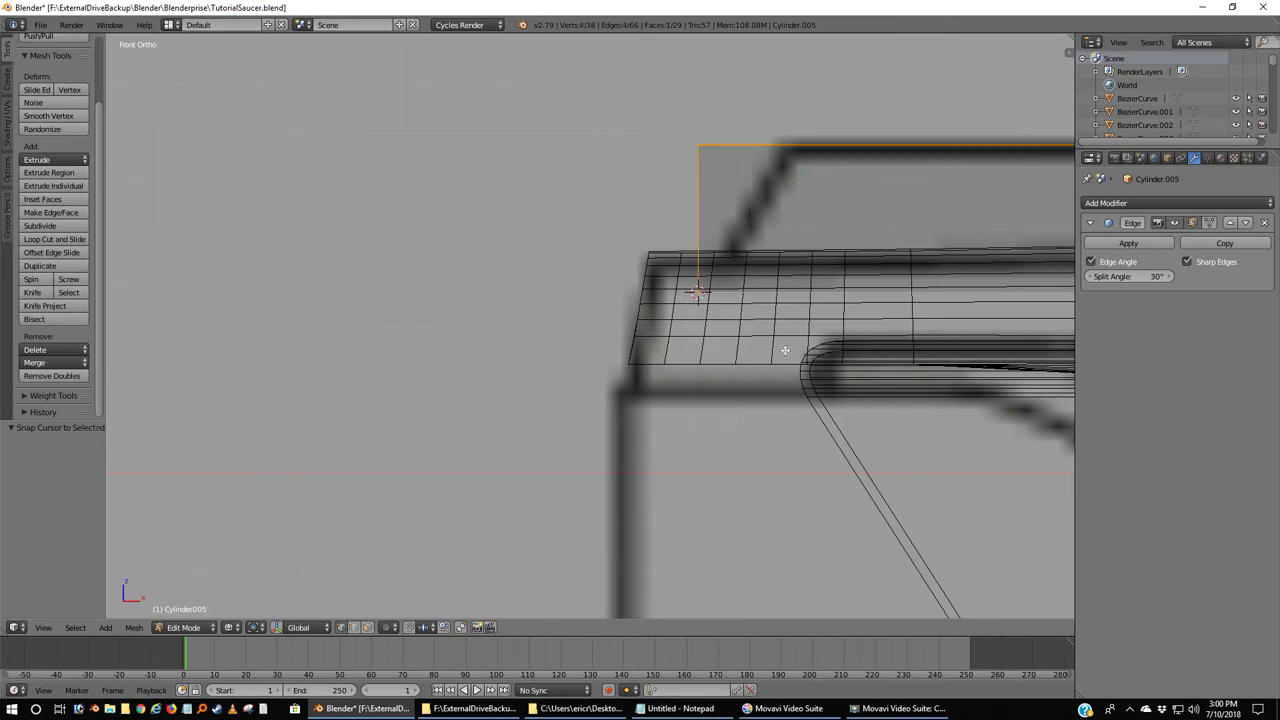
{"action": "key", "text": "r"}
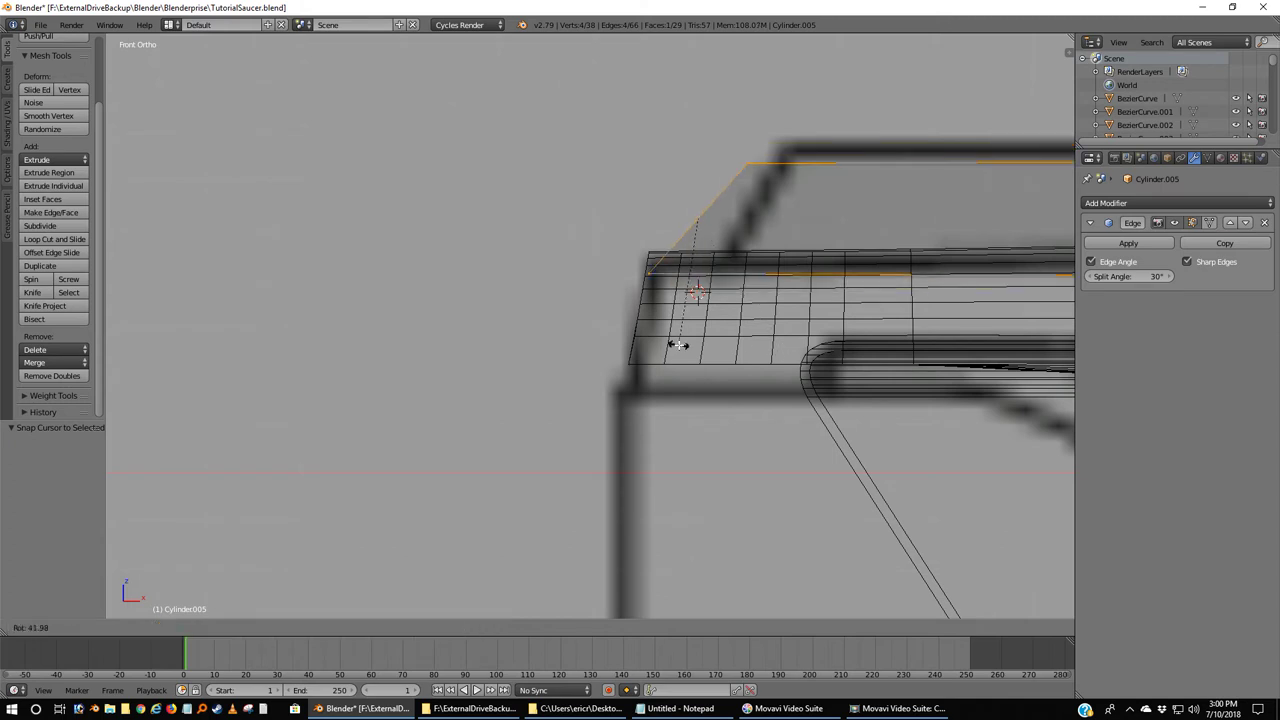
{"action": "key", "text": "Escape"}
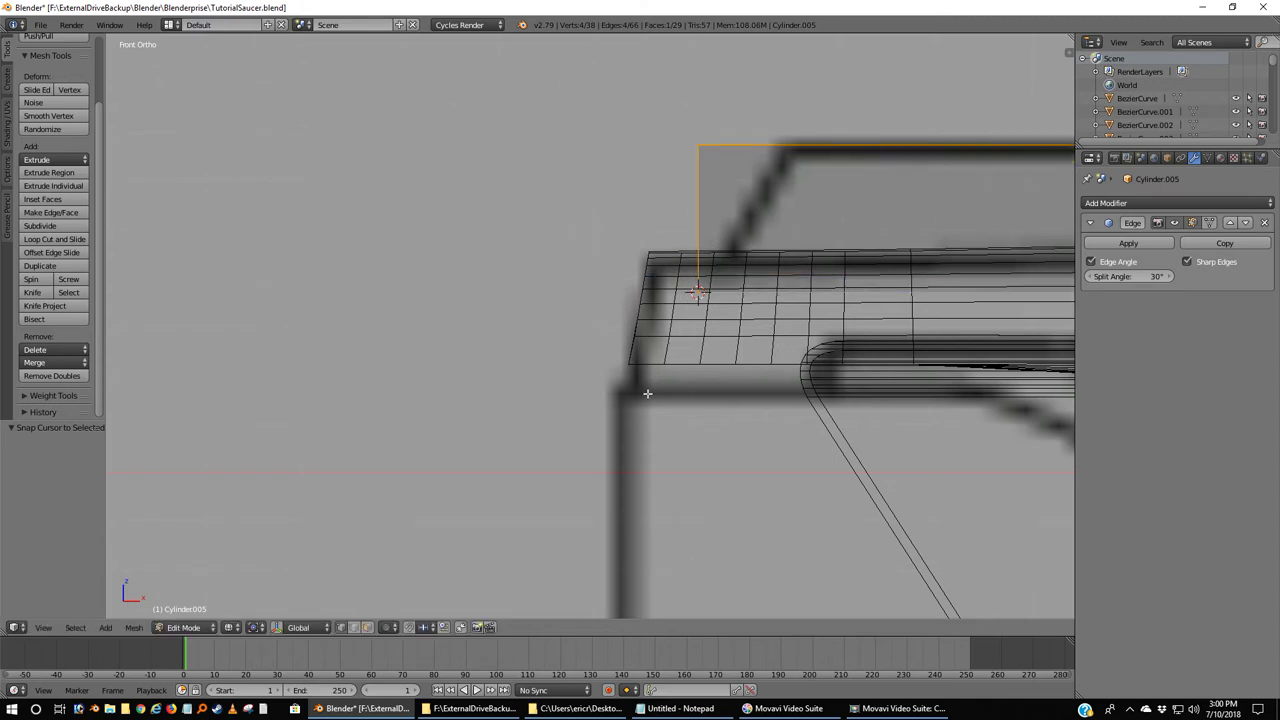
{"action": "left_click", "coordinate": [254, 628]}
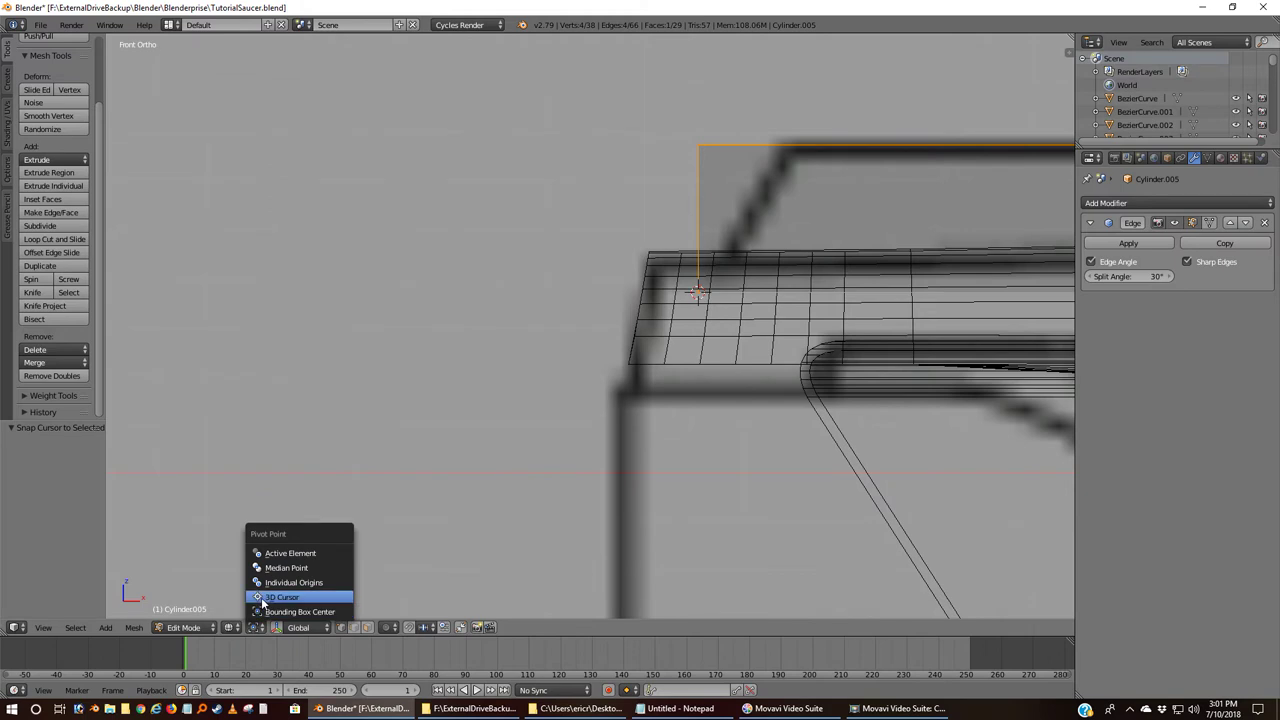
{"action": "left_click", "coordinate": [270, 597]}
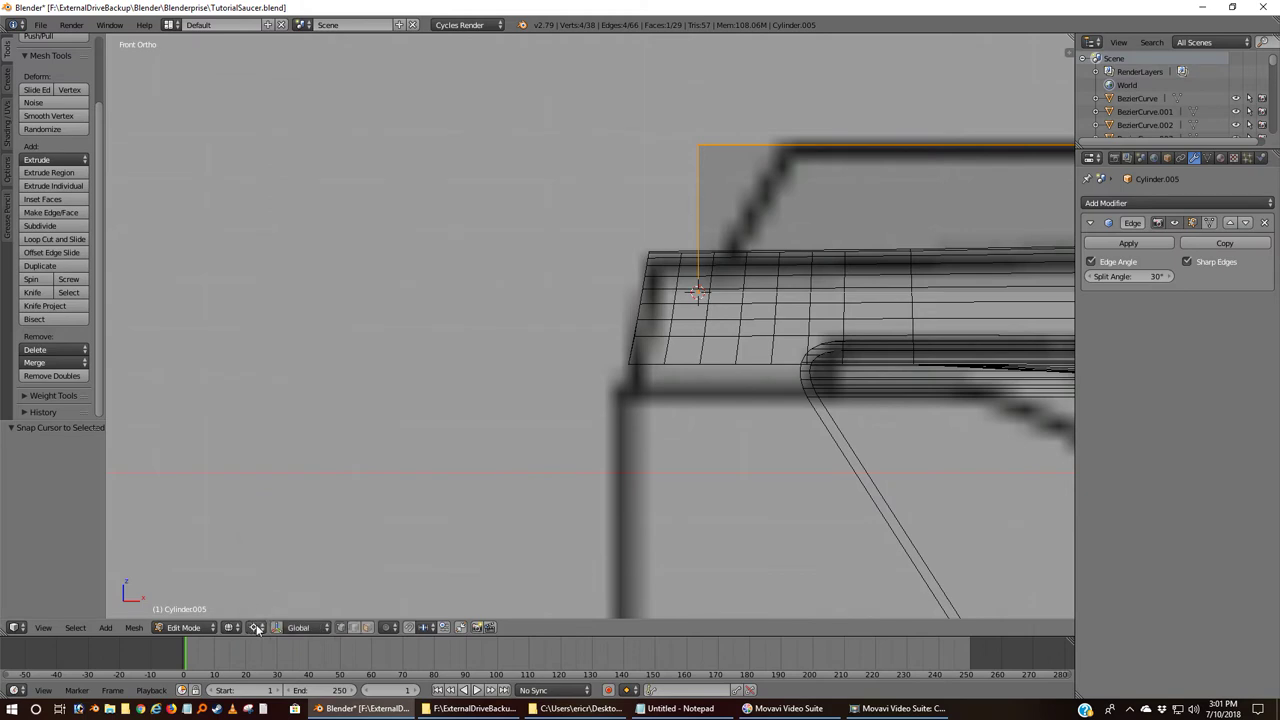
{"action": "left_click", "coordinate": [254, 628]}
{"action": "left_click", "coordinate": [270, 598]}
{"action": "key", "text": "r"}
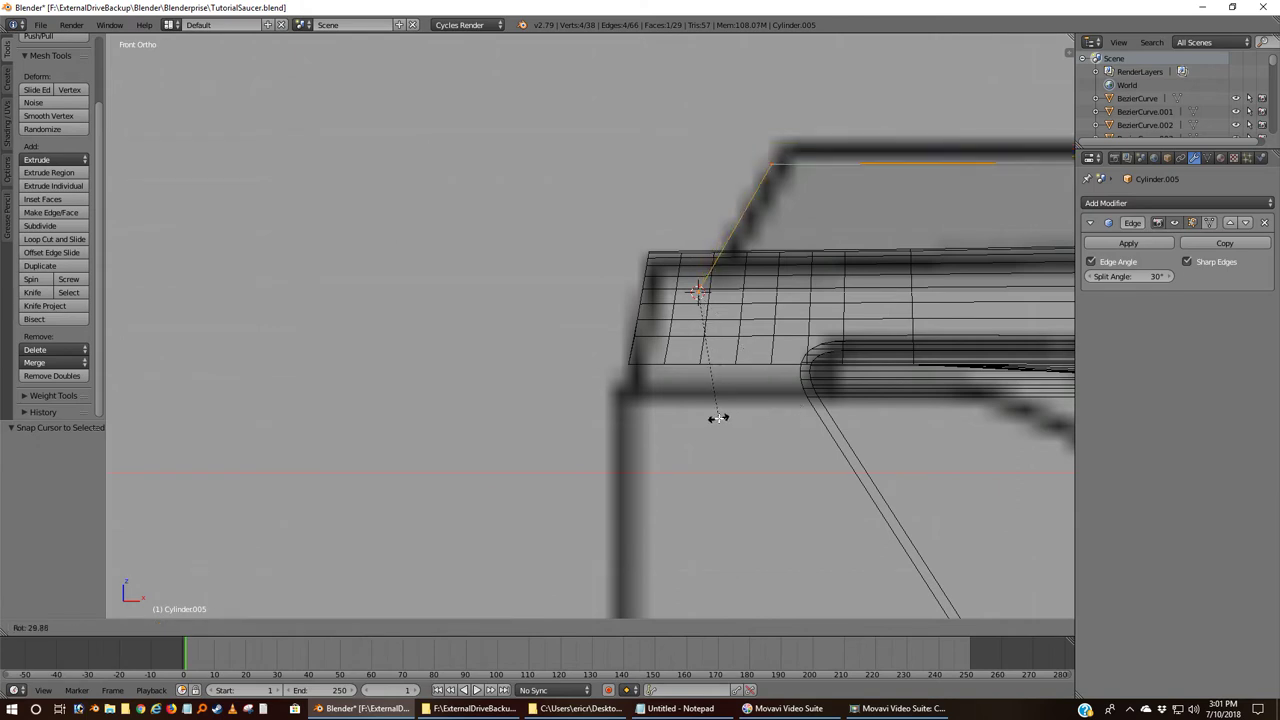
{"action": "key", "text": "Escape"}
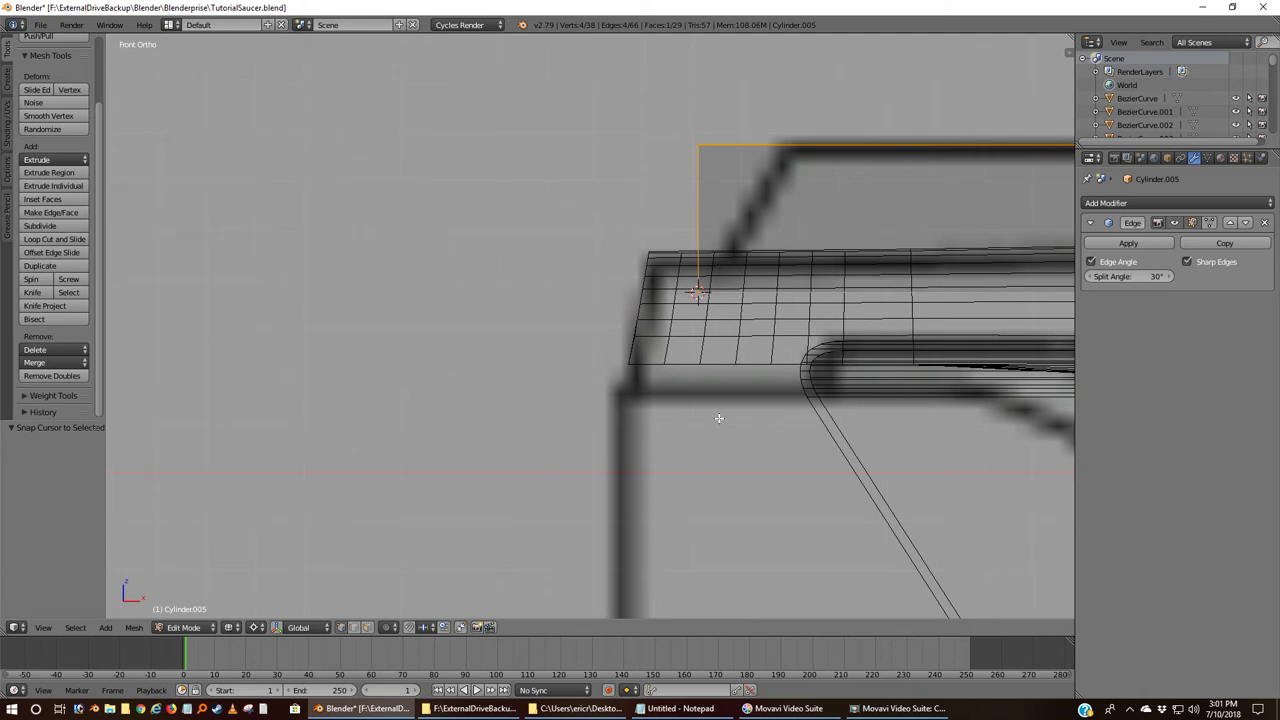
Move the upper edge of the bar's end face about 0.015 along X to match the blueprint's slanted end.
{"action": "key", "text": "a"}
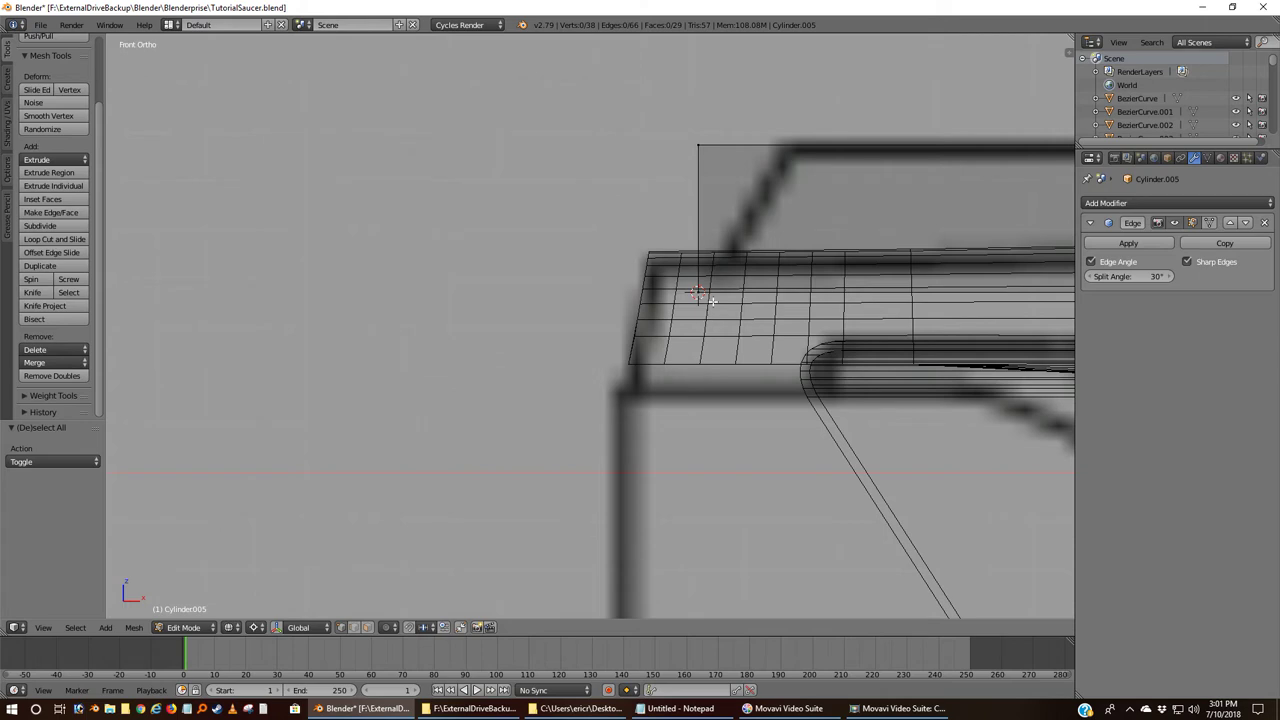
{"action": "left_click_drag", "start_coordinate": [678, 137], "coordinate": [778, 217]}
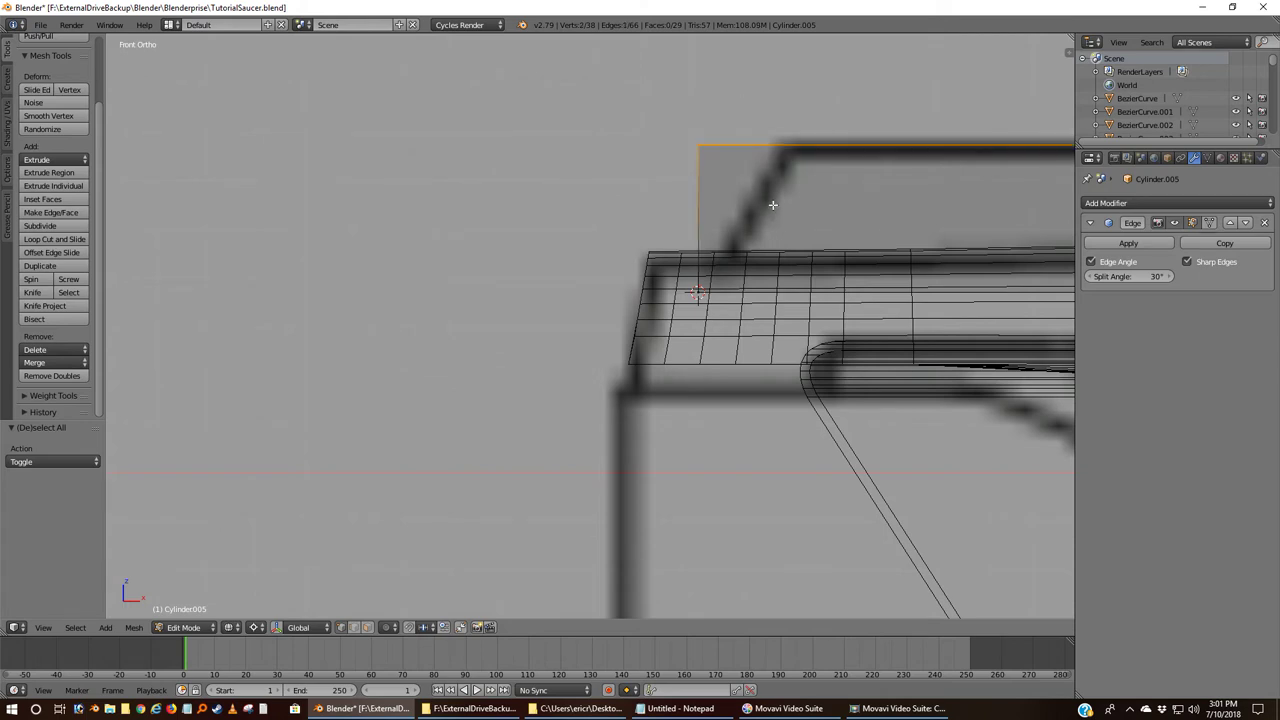
{"action": "key", "text": "g"}
{"action": "key", "text": "x"}
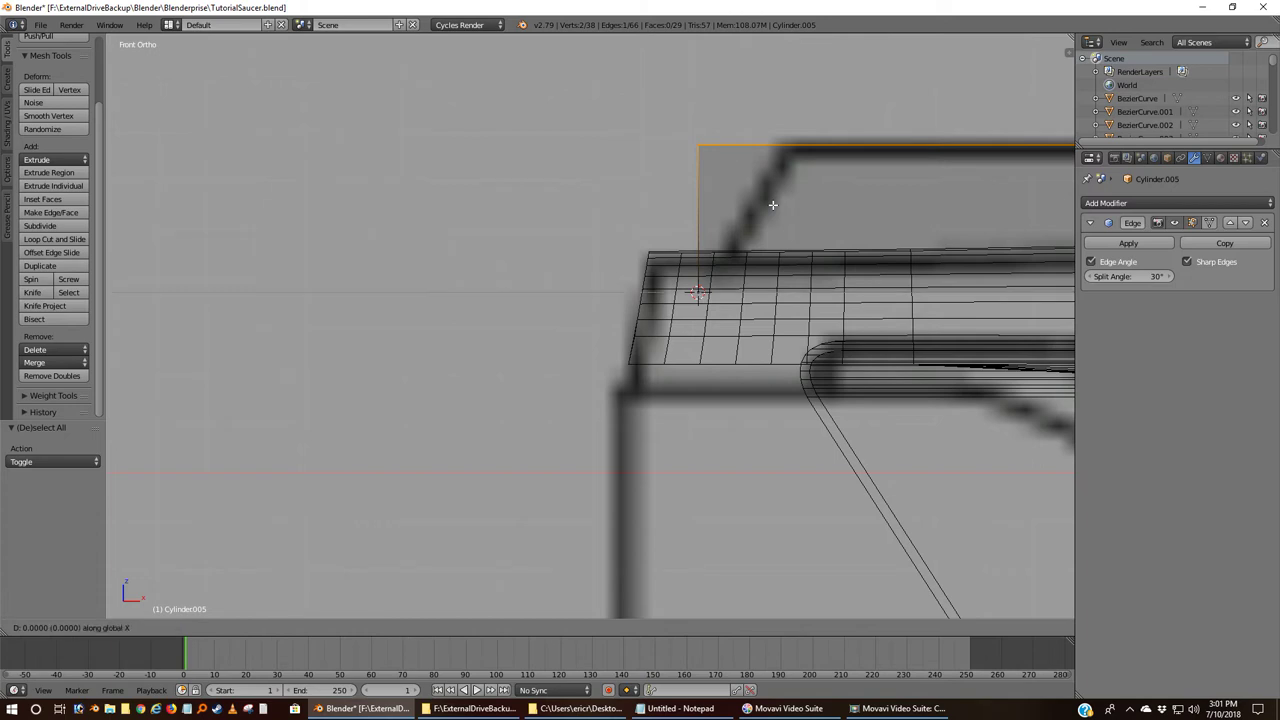
{"action": "left_click", "coordinate": [843, 197]}
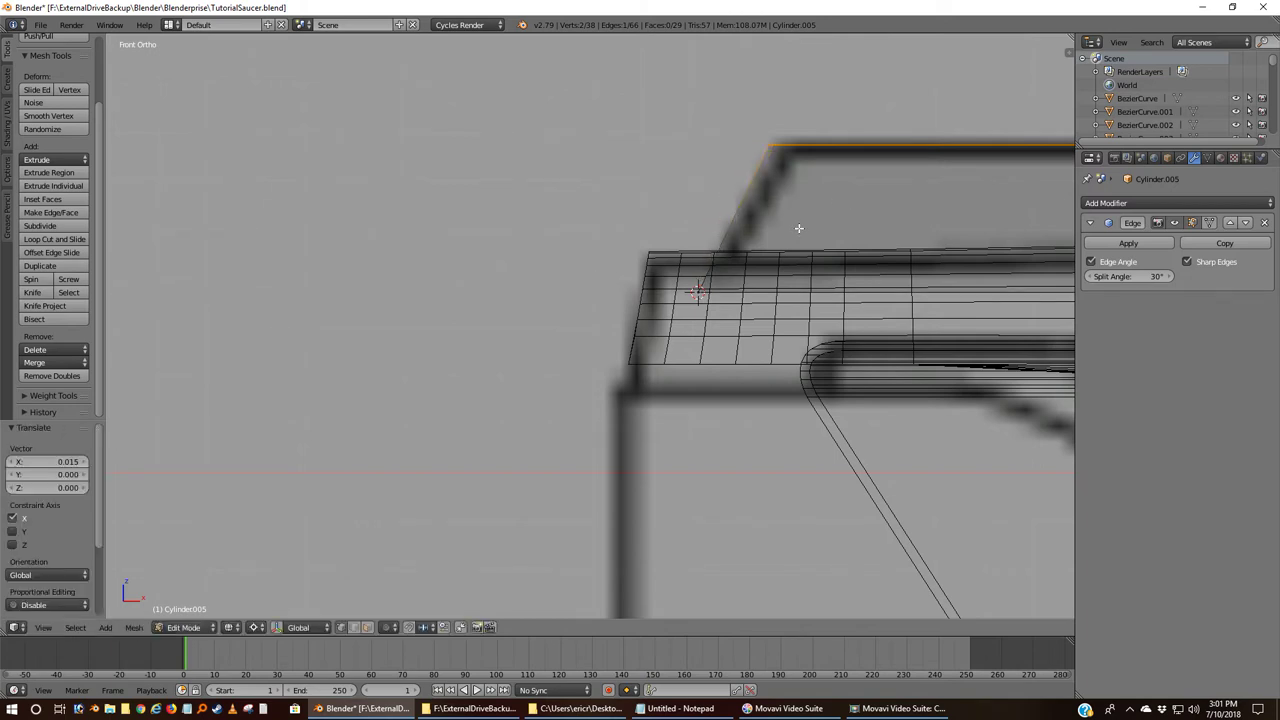
{"action": "key", "text": "a"}
{"action": "scroll", "coordinate": [799, 228], "scroll_direction": "down", "scroll_amount": 4}
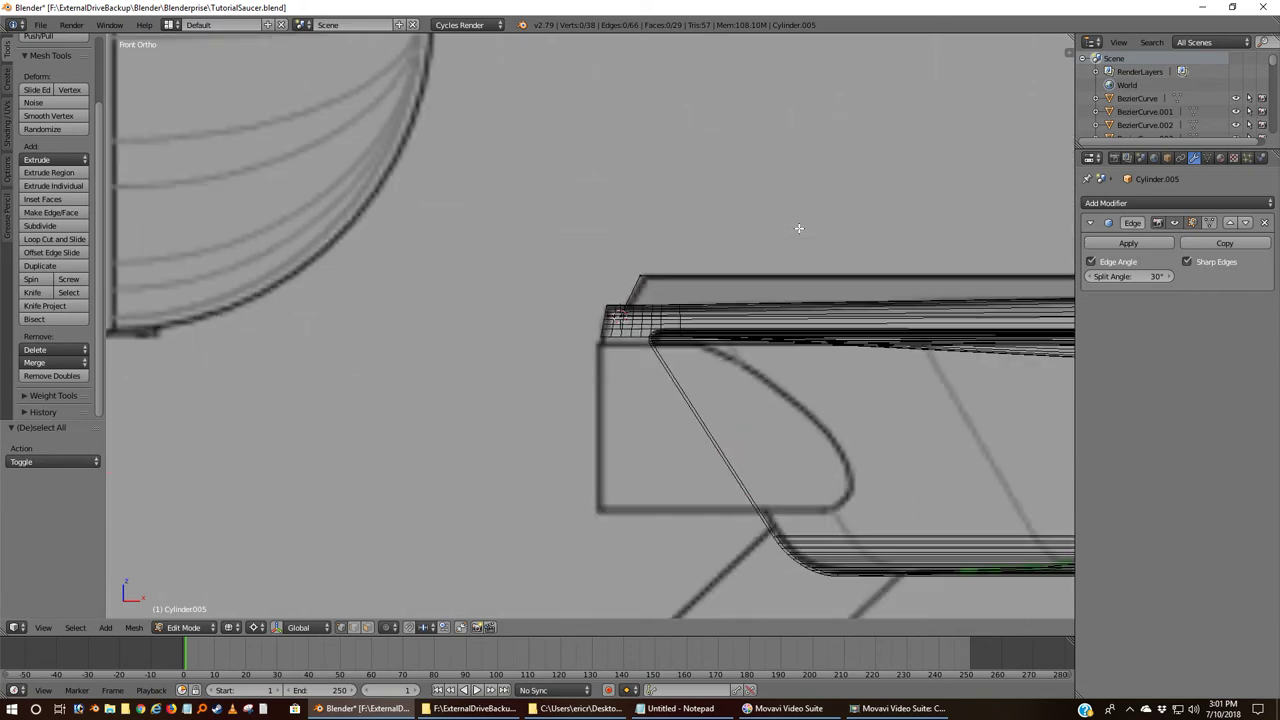
Finish editing the bar's mesh and view it with solid shading on the saucer's spine.
{"action": "key", "text": "Tab"}
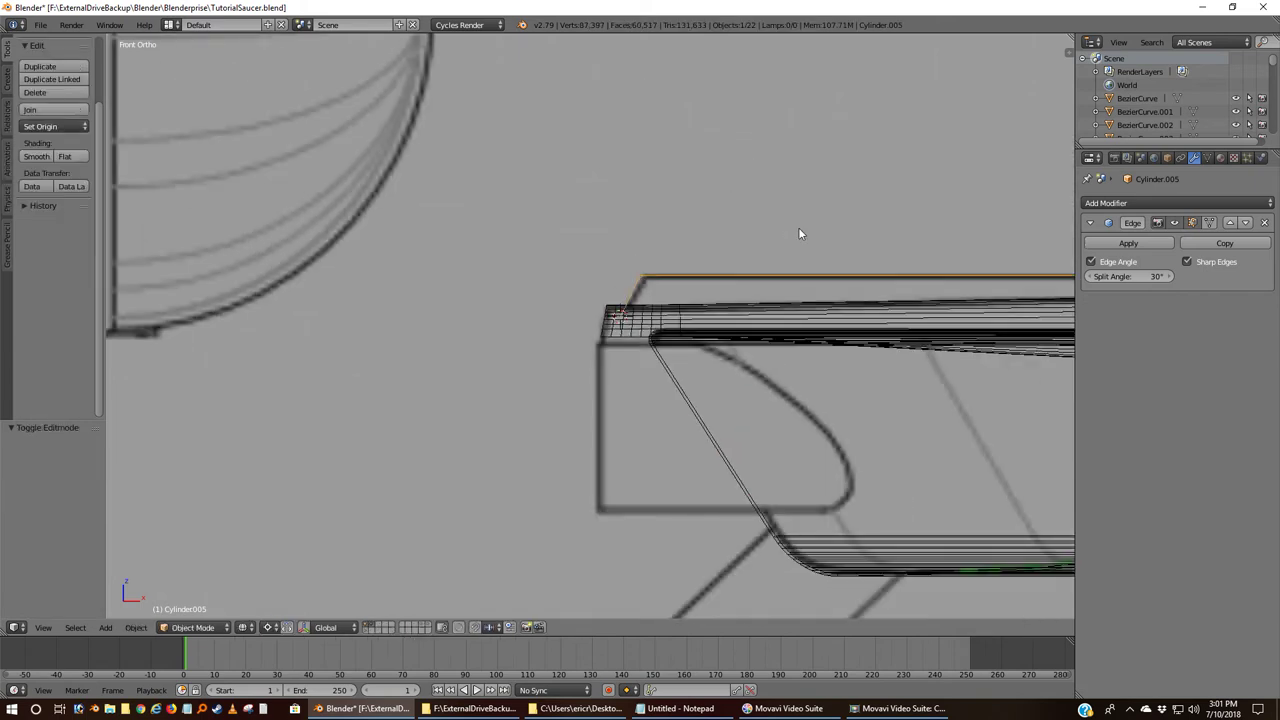
{"action": "key", "text": "z"}
{"action": "scroll", "coordinate": [789, 240], "scroll_direction": "down", "scroll_amount": 3}
{"action": "middle_click_drag", "start_coordinate": [745, 258], "coordinate": [843, 289]}
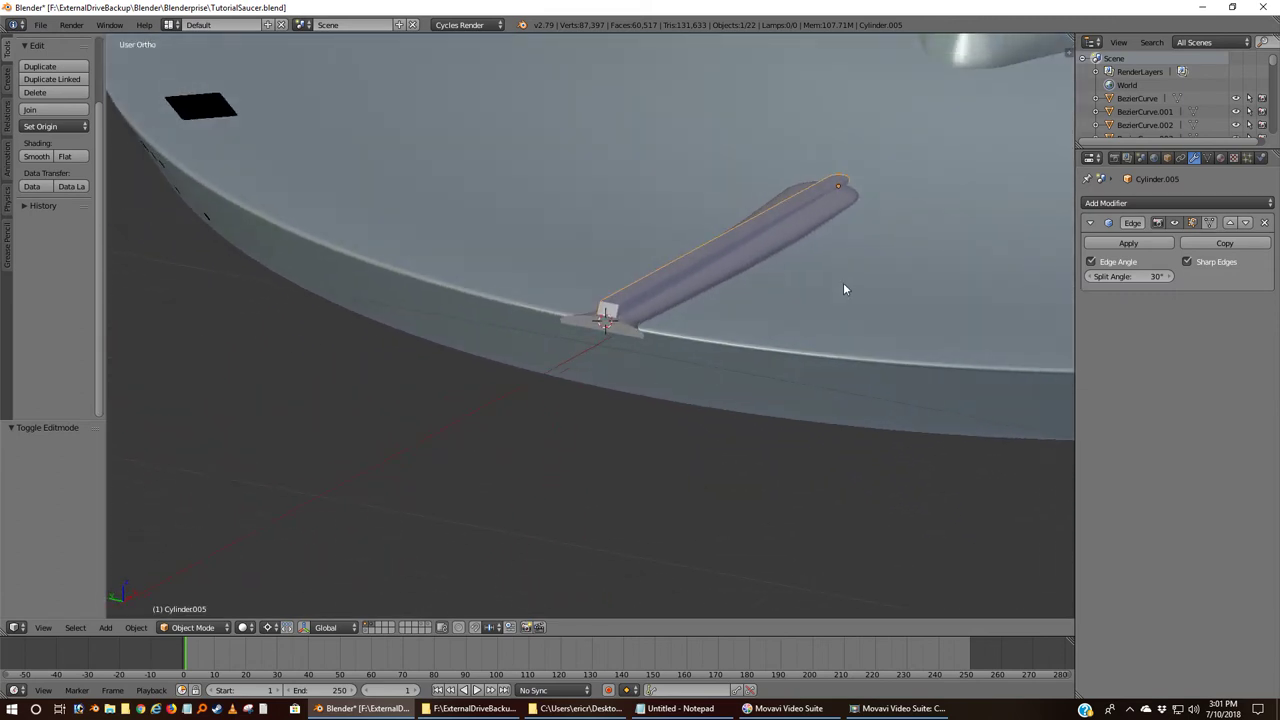
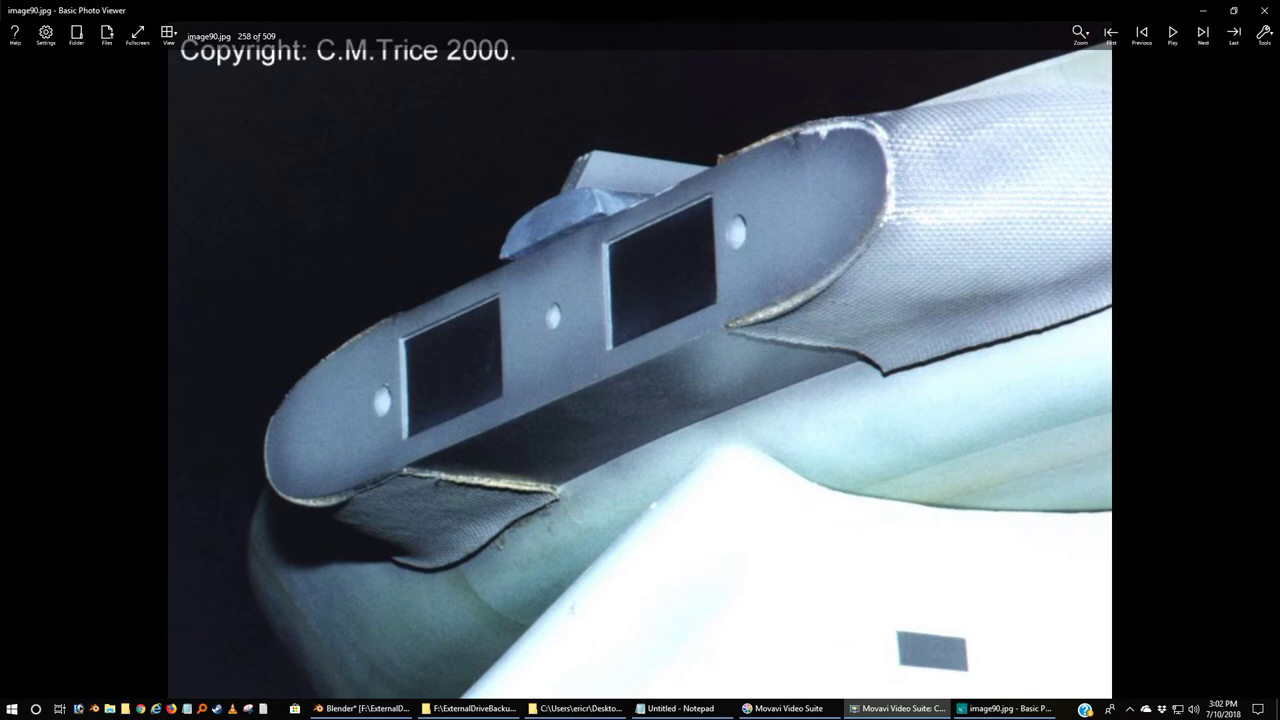
Browse the reference photos in Basic Photo Viewer to kg_star-trek_tos_1701_studio_model-033.jpg and study the spine's ribbed bar.
{"action": "scroll", "coordinate": [1013, 383], "scroll_direction": "down", "scroll_amount": 5}
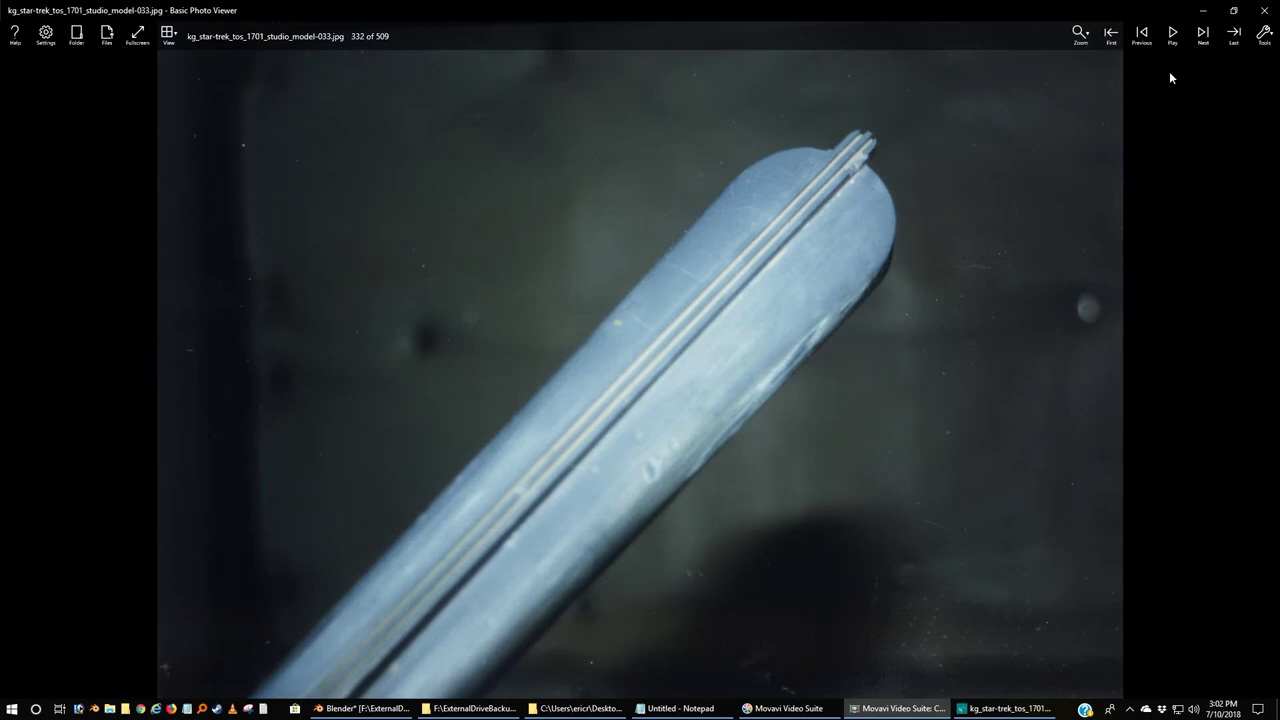
{"action": "left_click", "coordinate": [1004, 194]}
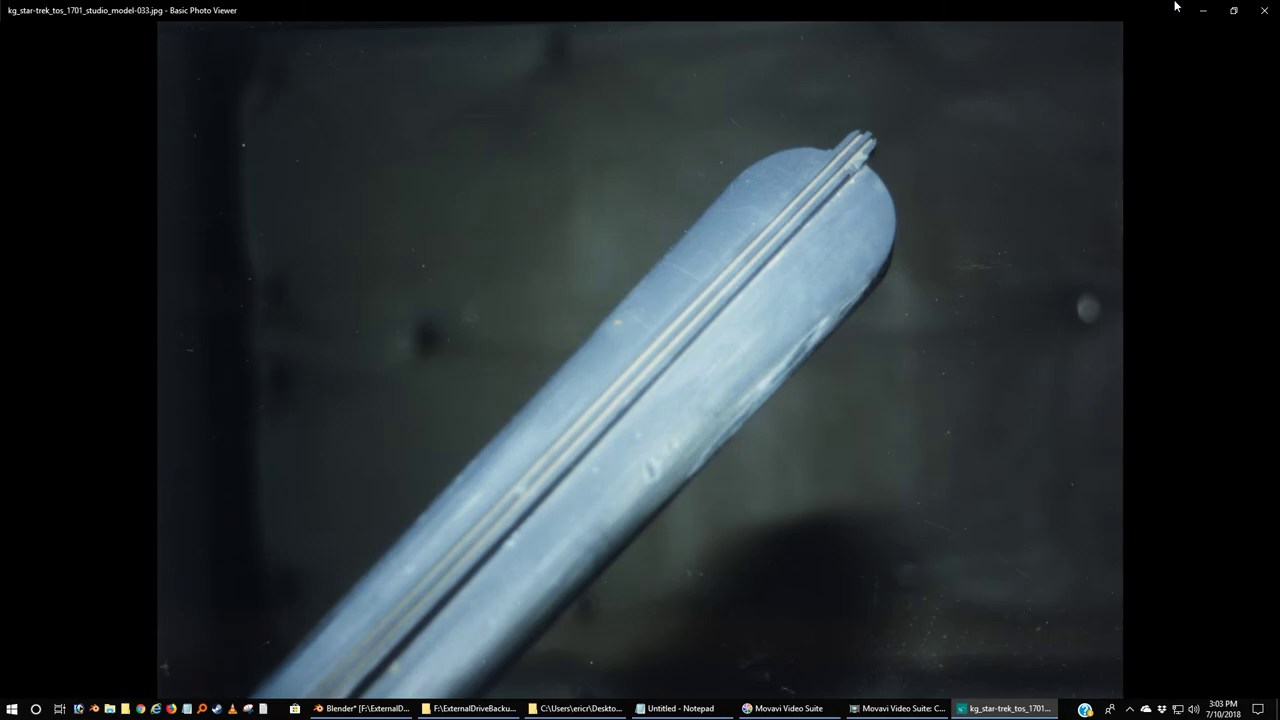
{"action": "left_click", "coordinate": [1263, 10]}
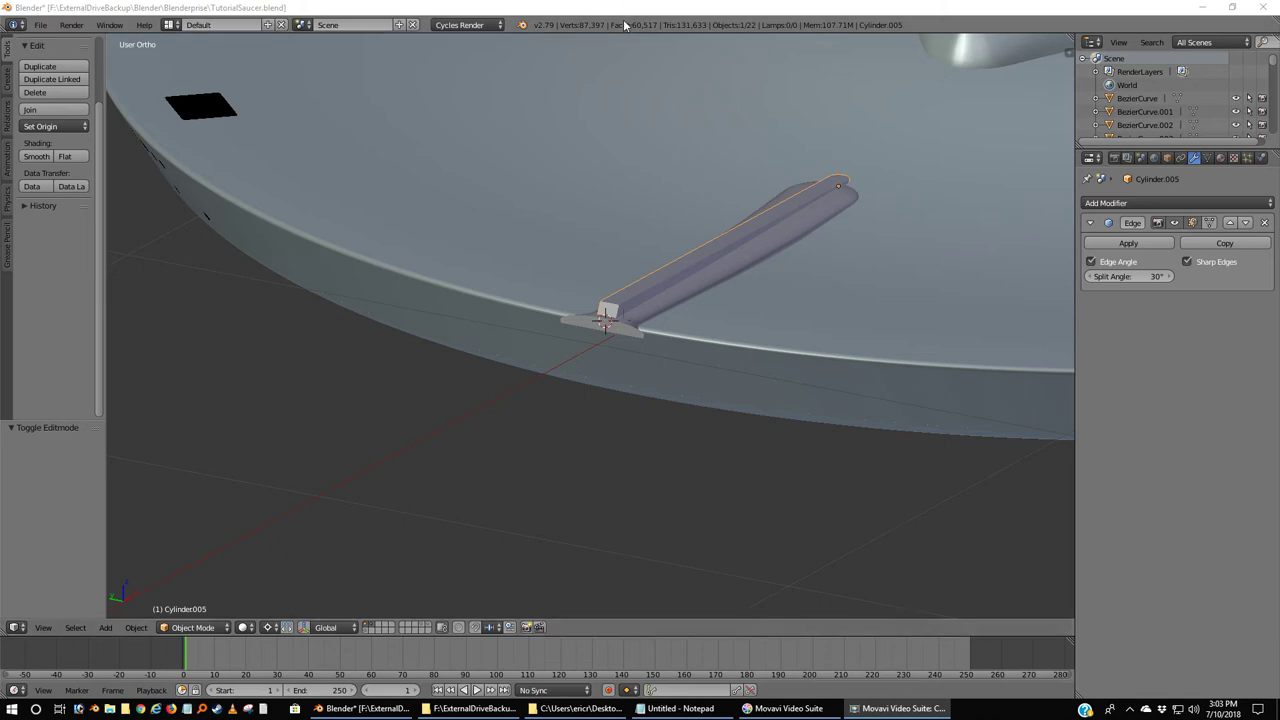
Move the bar to layer 3 and show only that layer to isolate it from the saucer.
{"action": "key", "text": "ctrl+KP_3"}
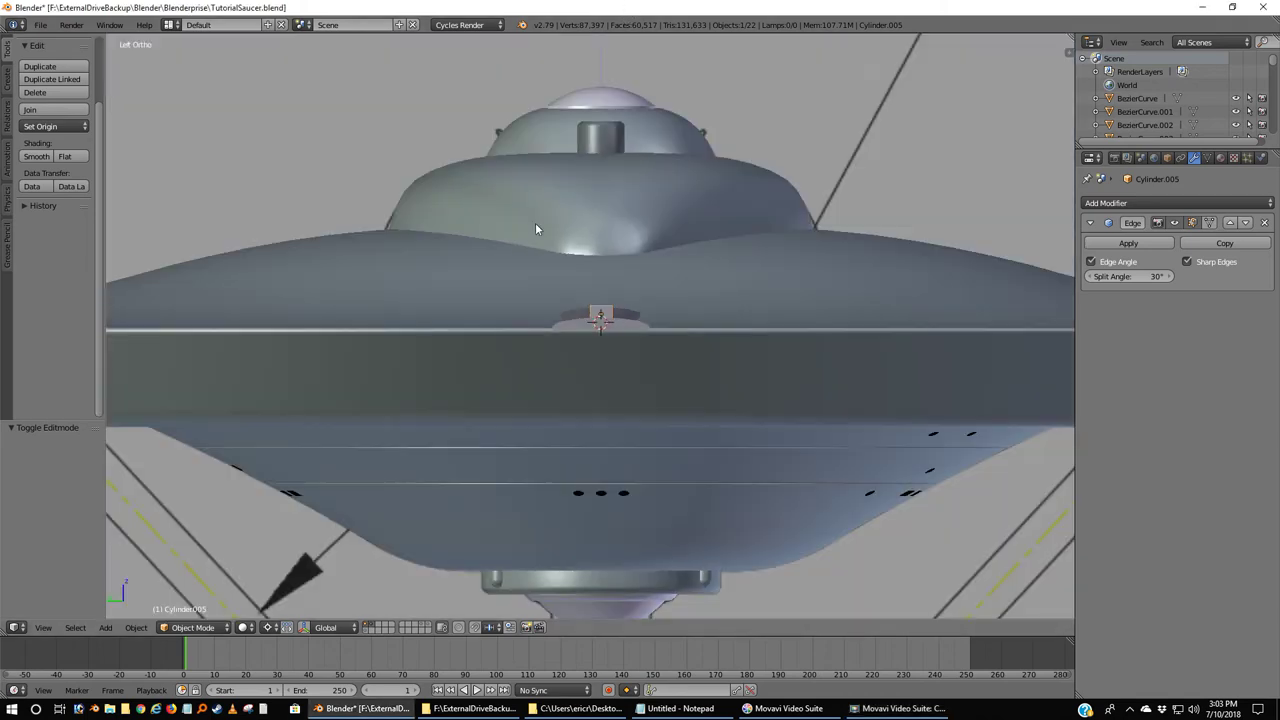
{"action": "scroll", "coordinate": [687, 382], "scroll_direction": "up", "scroll_amount": 3}
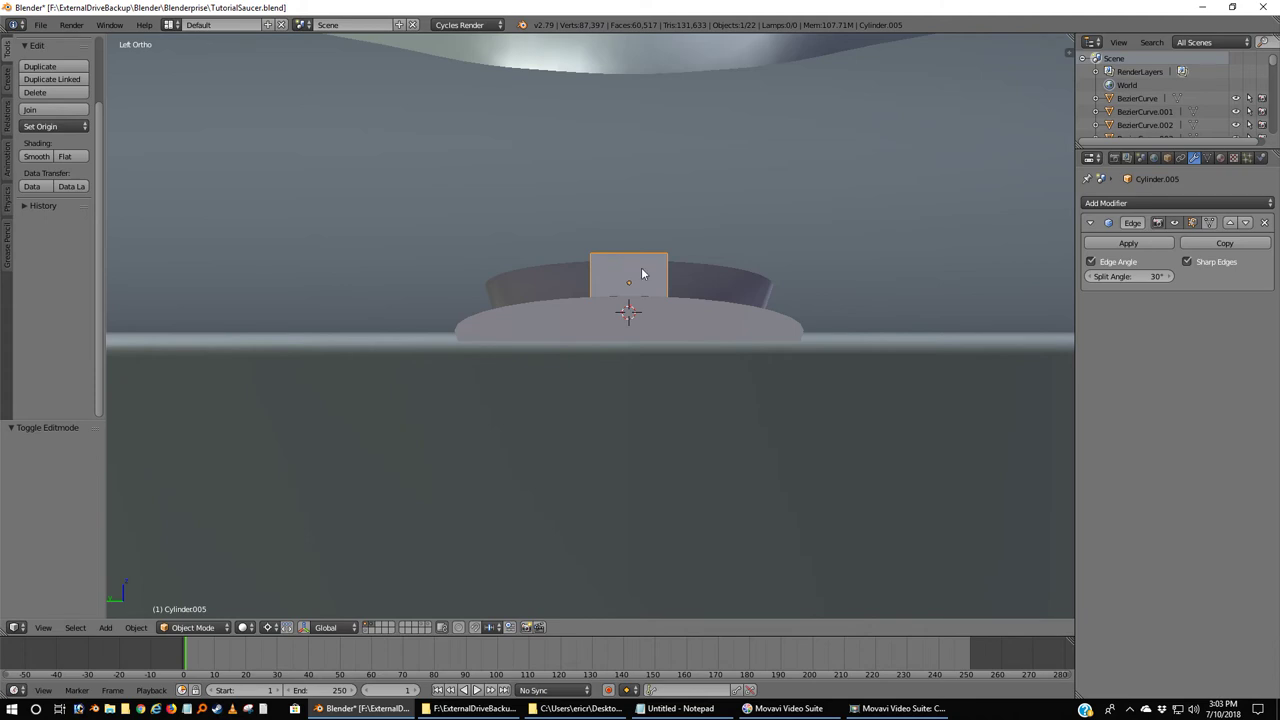
{"action": "key", "text": "m"}
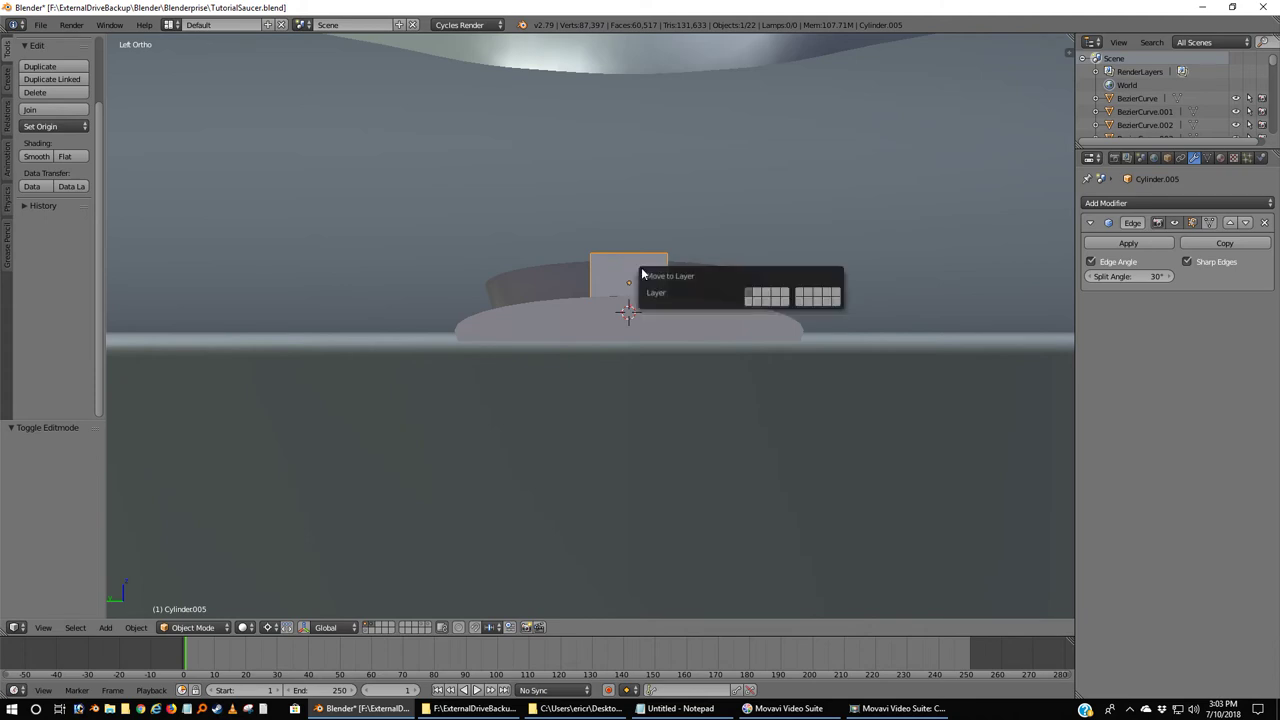
{"action": "left_click", "coordinate": [767, 296]}
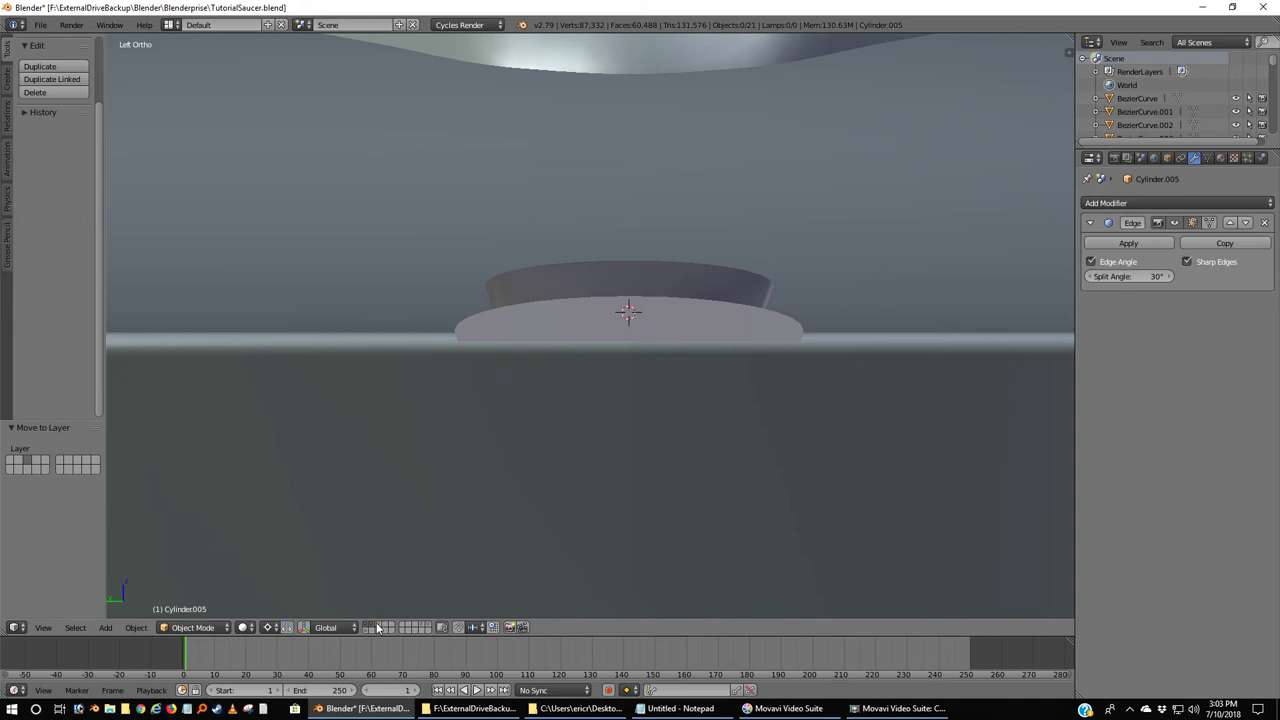
{"action": "left_click", "coordinate": [376, 624]}
{"action": "middle_click_drag", "start_coordinate": [706, 266], "coordinate": [692, 326]}
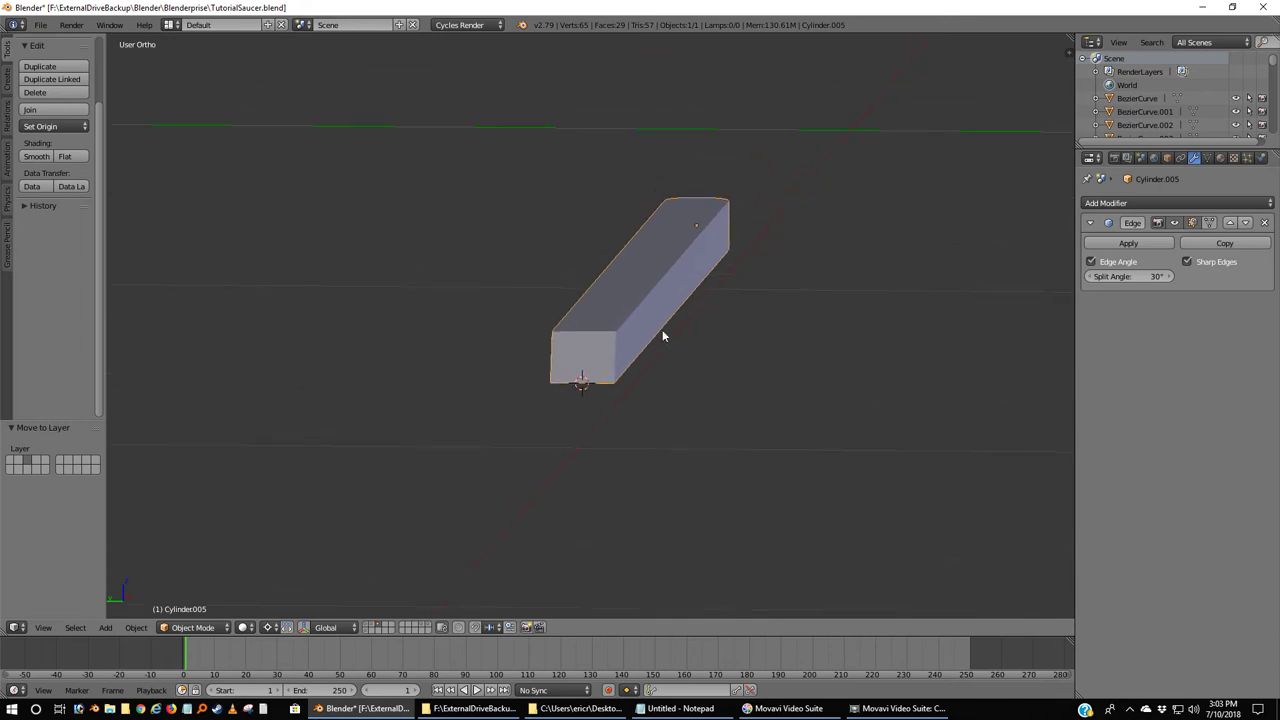
Enter wireframe mesh editing for the bar and compare its end face and rounded end with the left and top blueprints.
{"action": "key", "text": "ctrl+KP_3"}
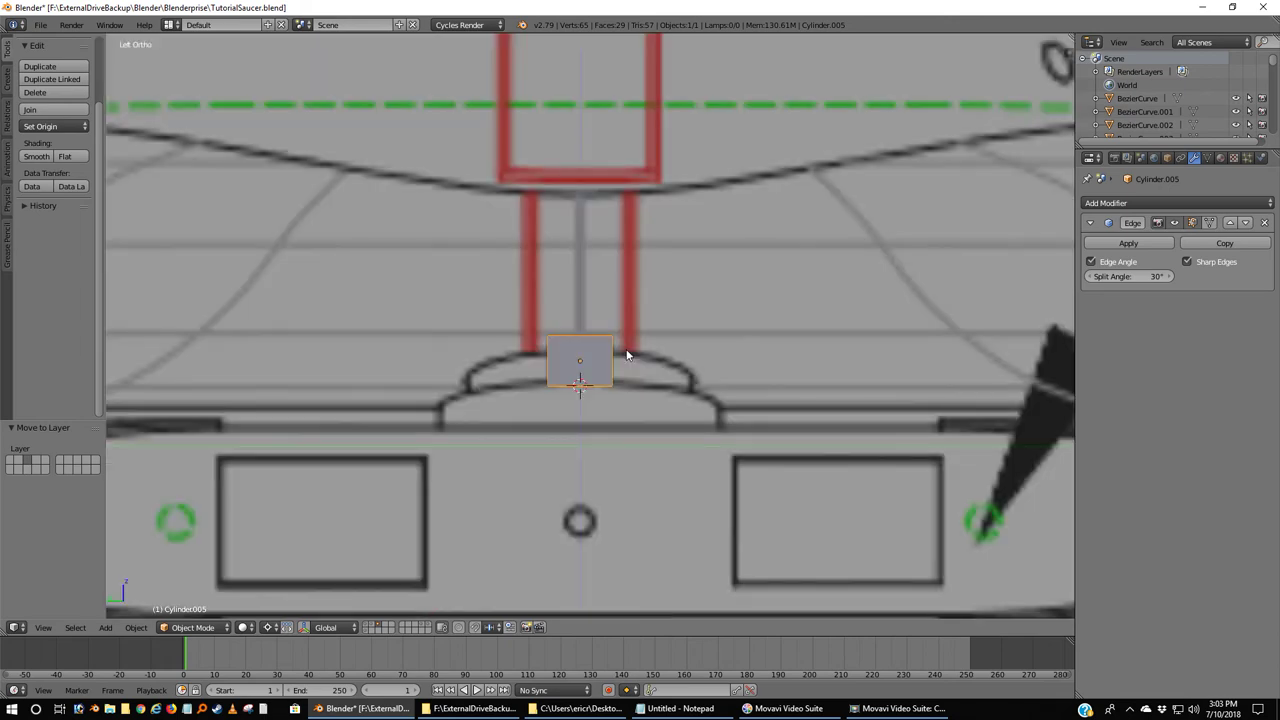
{"action": "scroll", "coordinate": [627, 355], "scroll_direction": "up", "scroll_amount": 4}
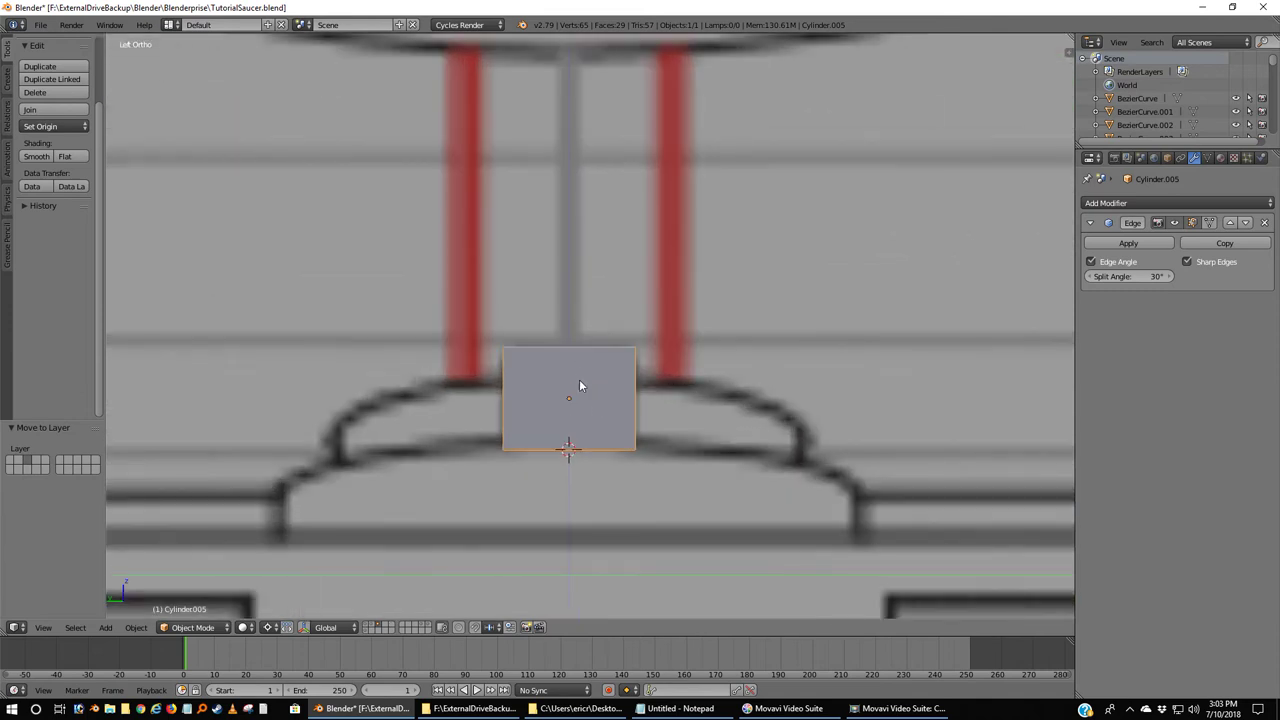
{"action": "key", "text": "Tab"}
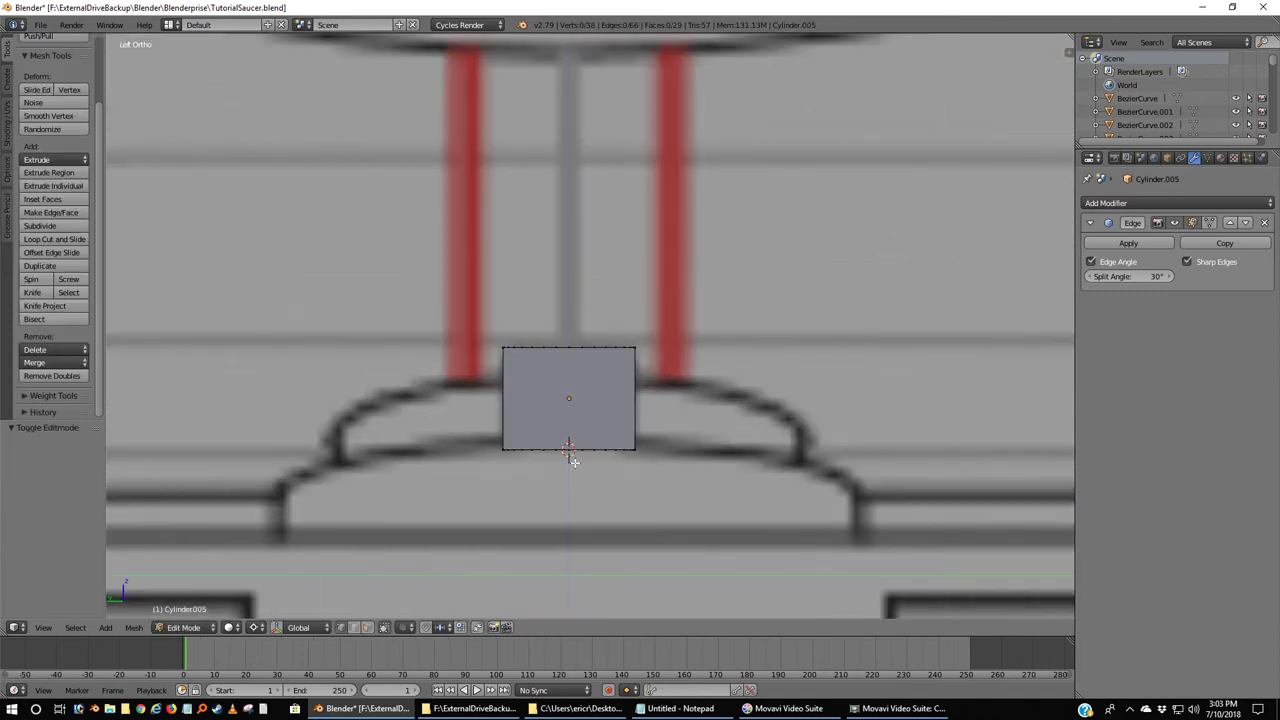
{"action": "key", "text": "z"}
{"action": "middle_click_drag", "start_coordinate": [574, 462], "coordinate": [668, 481]}
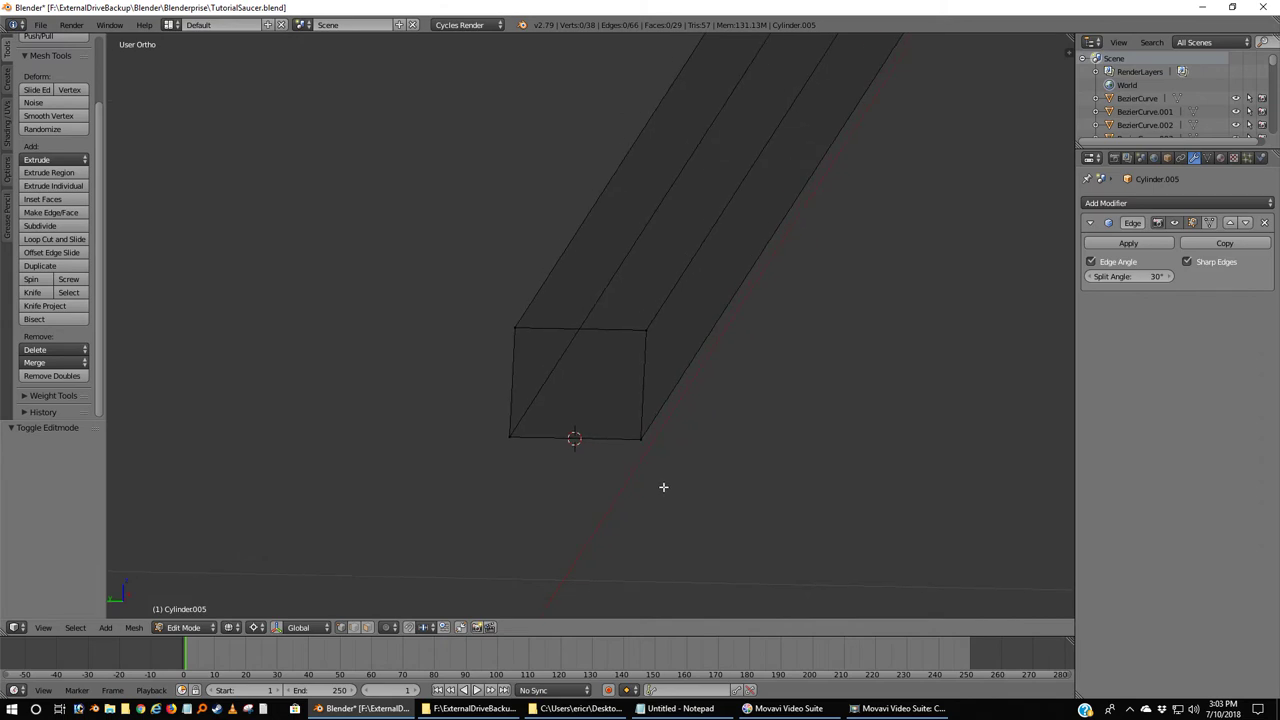
{"action": "middle_click_drag", "start_coordinate": [711, 406], "coordinate": [730, 334]}
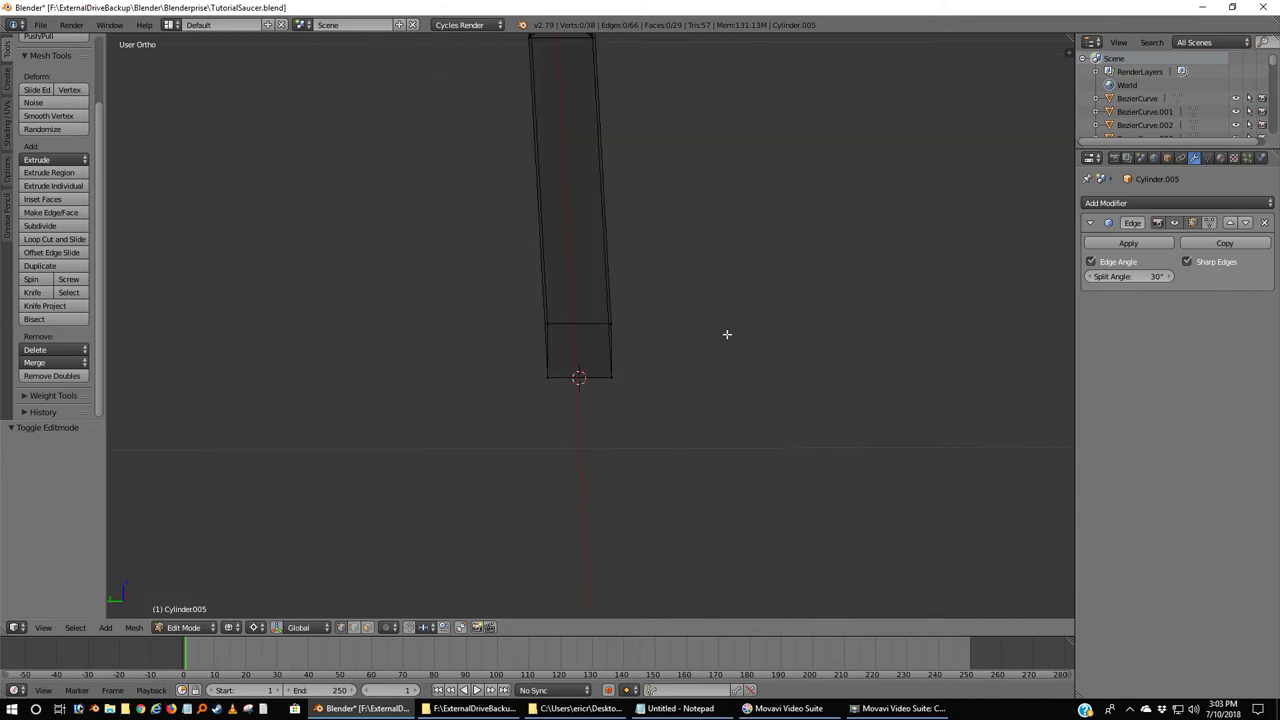
{"action": "key", "text": "KP_7"}
{"action": "middle_click_drag", "start_coordinate": [782, 362], "coordinate": [307, 312], "text": "shift"}
{"action": "middle_click_drag", "start_coordinate": [777, 329], "coordinate": [471, 400], "text": "shift"}
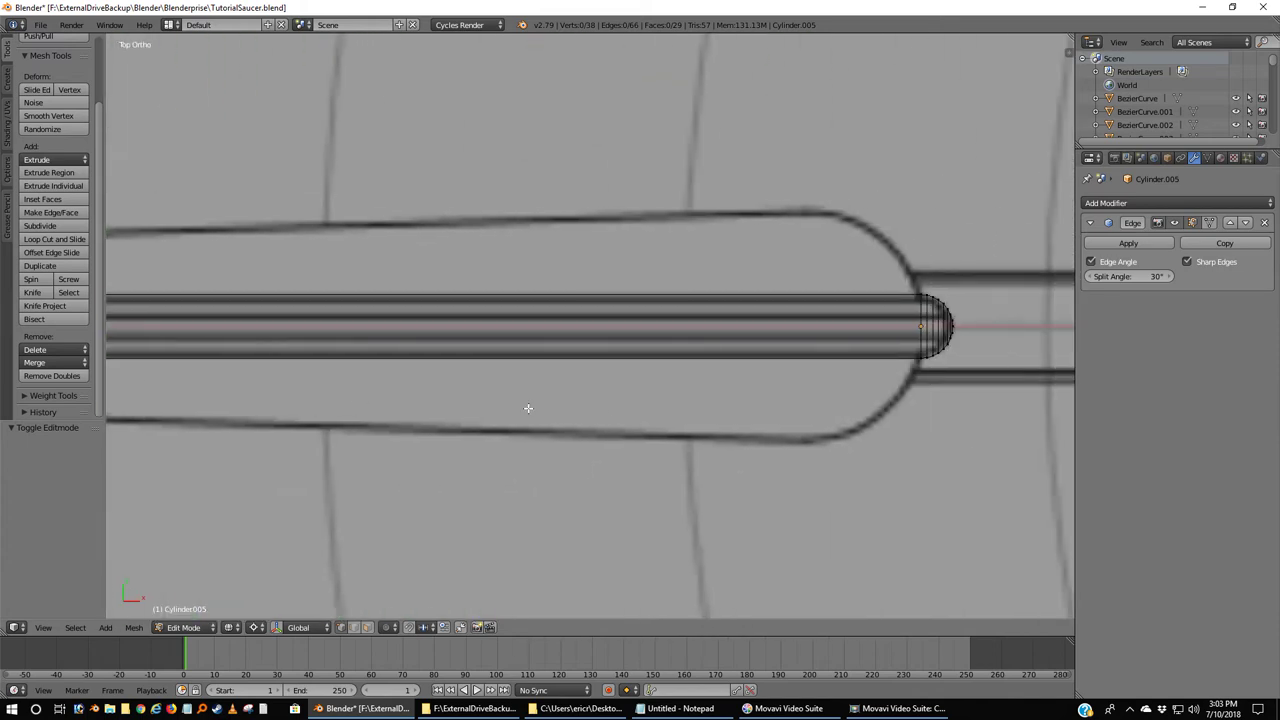
{"action": "scroll", "coordinate": [642, 422], "scroll_direction": "up", "scroll_amount": 2}
{"action": "scroll", "coordinate": [606, 437], "scroll_direction": "down", "scroll_amount": 5, "text": "ctrl"}
{"action": "scroll", "coordinate": [520, 460], "scroll_direction": "up", "scroll_amount": 1}
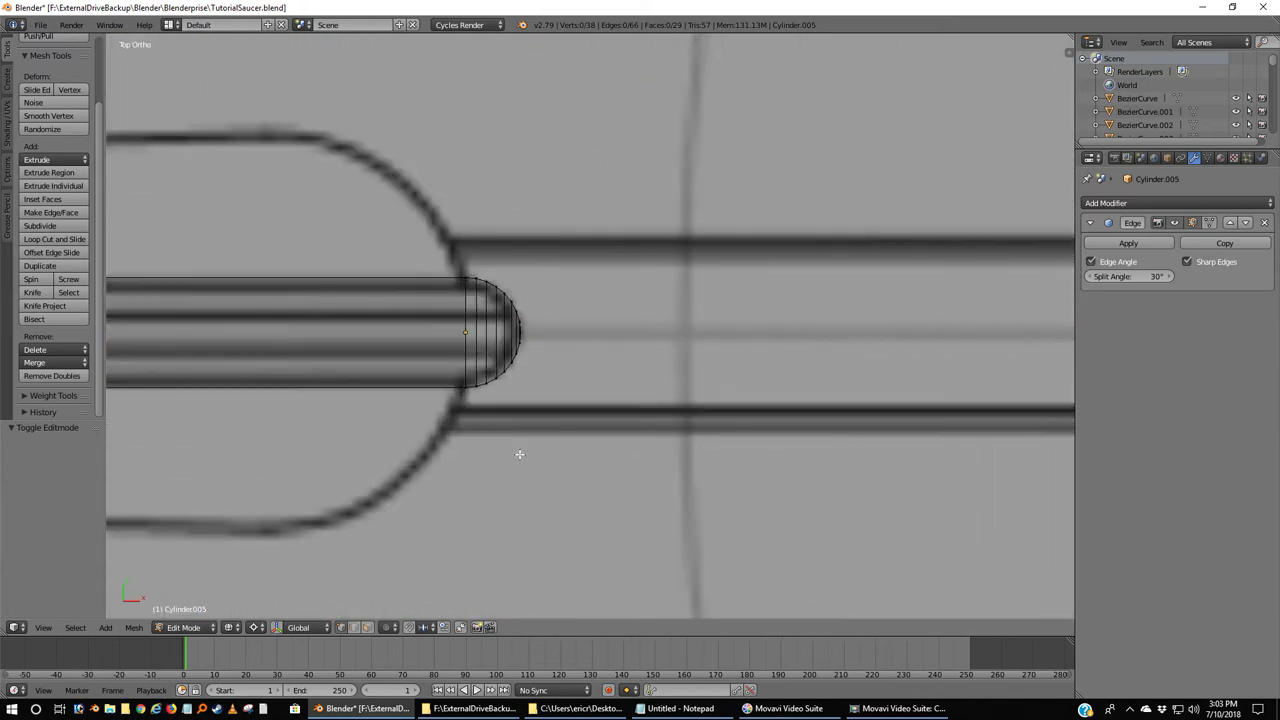
{"action": "scroll", "coordinate": [510, 440], "scroll_direction": "up", "scroll_amount": 1}
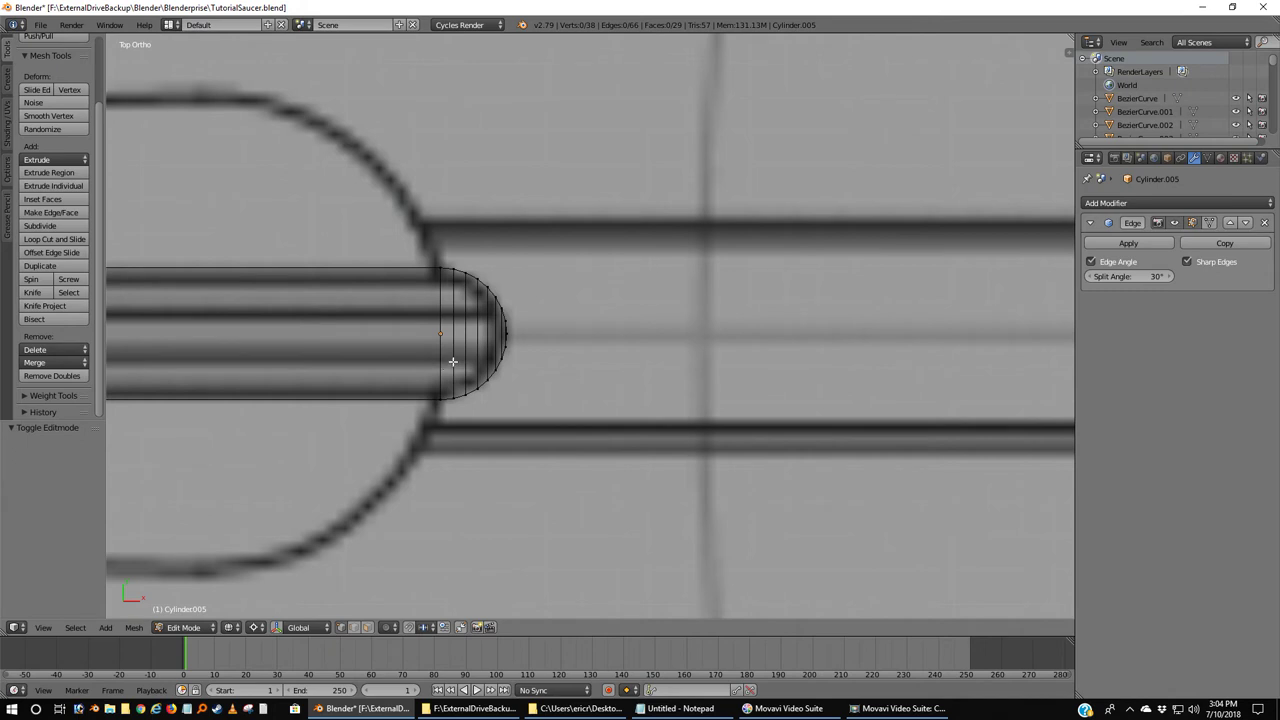
{"action": "right_click", "coordinate": [504, 359]}
{"action": "scroll", "coordinate": [507, 366], "scroll_direction": "up", "scroll_amount": 4}
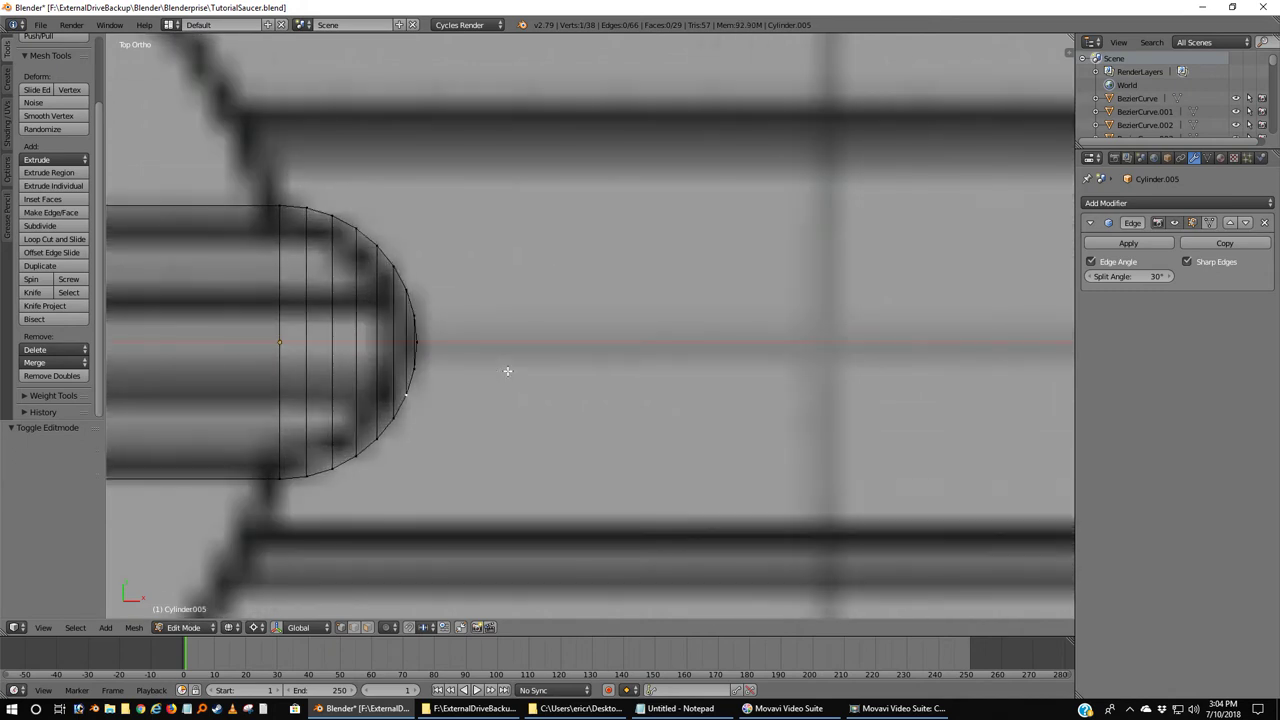
{"action": "right_click", "coordinate": [395, 418], "text": "shift"}
{"action": "middle_click_drag", "start_coordinate": [497, 449], "coordinate": [472, 394]}
{"action": "right_click", "coordinate": [374, 368]}
{"action": "right_click", "coordinate": [395, 364], "text": "shift"}
{"action": "key", "text": "KP_7"}
{"action": "scroll", "coordinate": [370, 426], "scroll_direction": "down", "scroll_amount": 4}
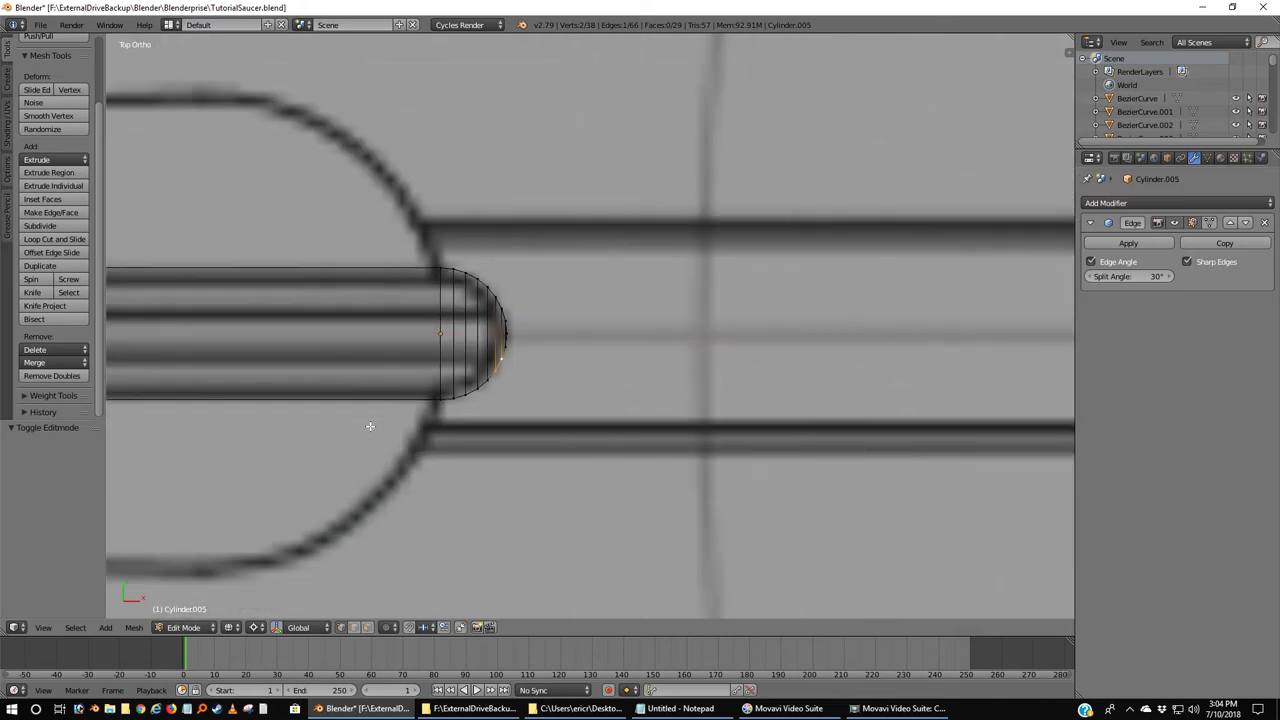
{"action": "key", "text": "a"}
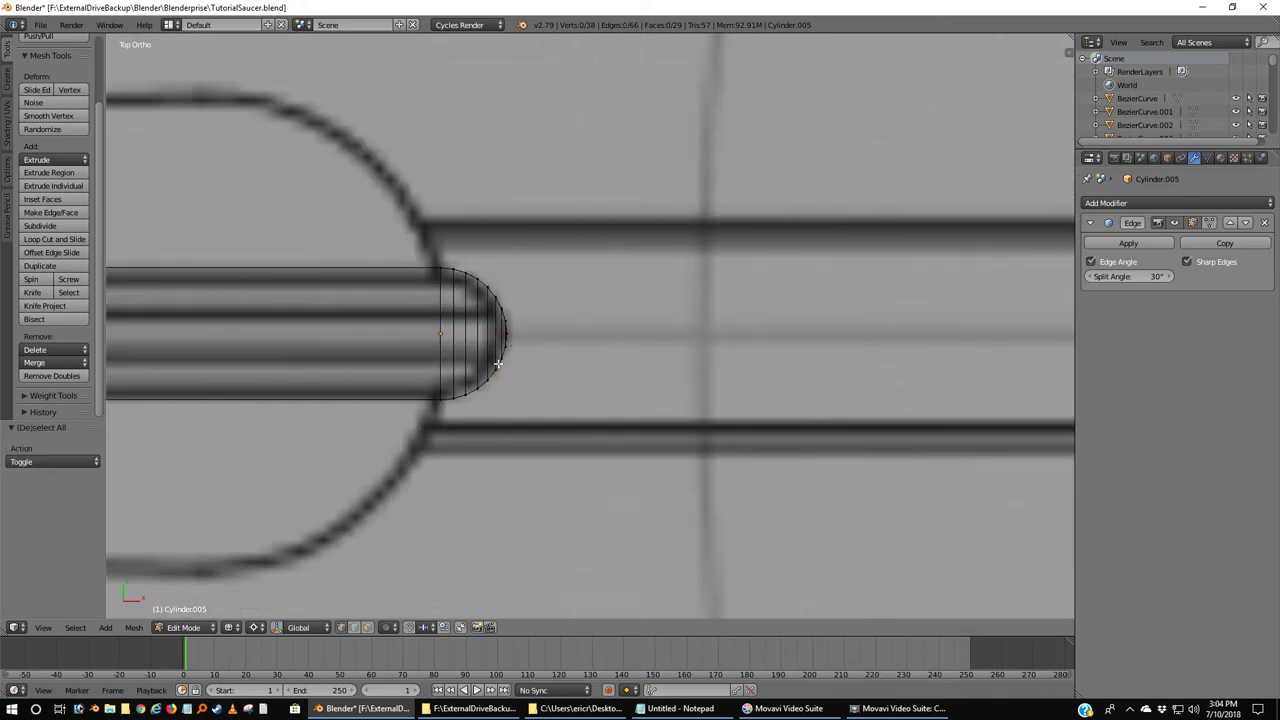
Add four evenly spaced lengthwise loop cuts along the bar and around its rounded end, without sliding them.
{"action": "key", "text": "ctrl+r"}
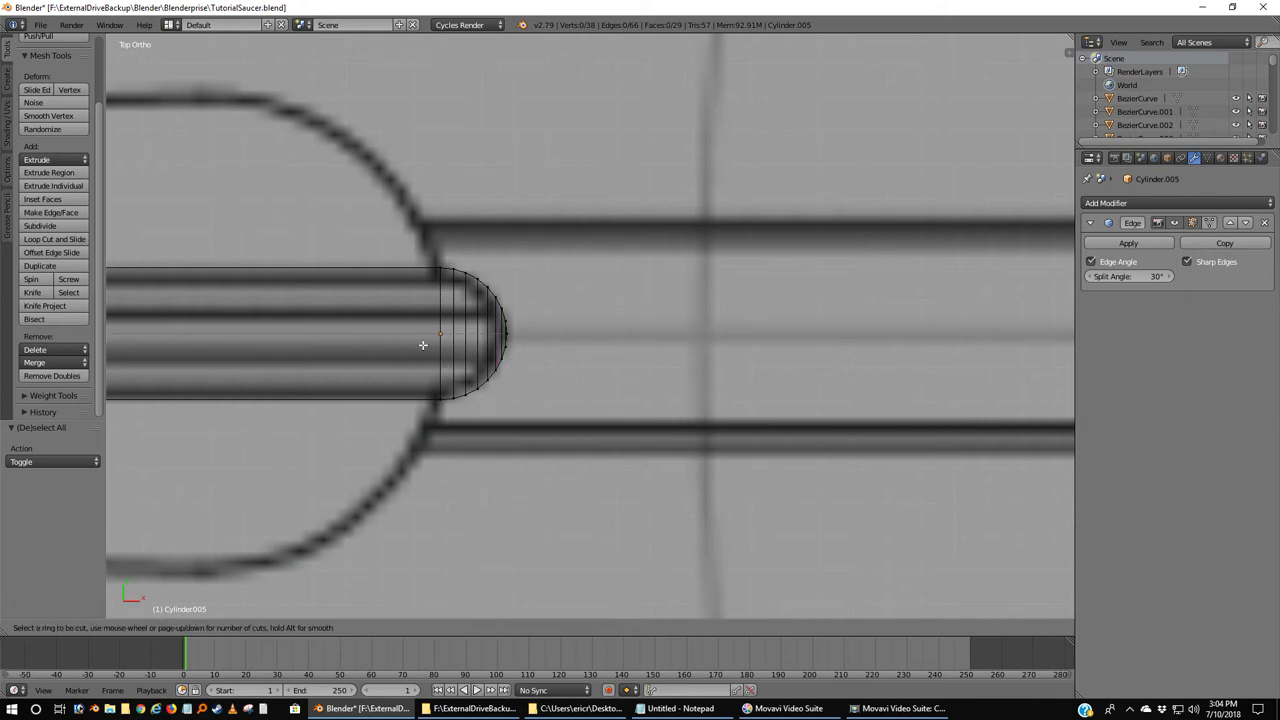
{"action": "scroll", "coordinate": [423, 345], "scroll_direction": "up", "scroll_amount": 3}
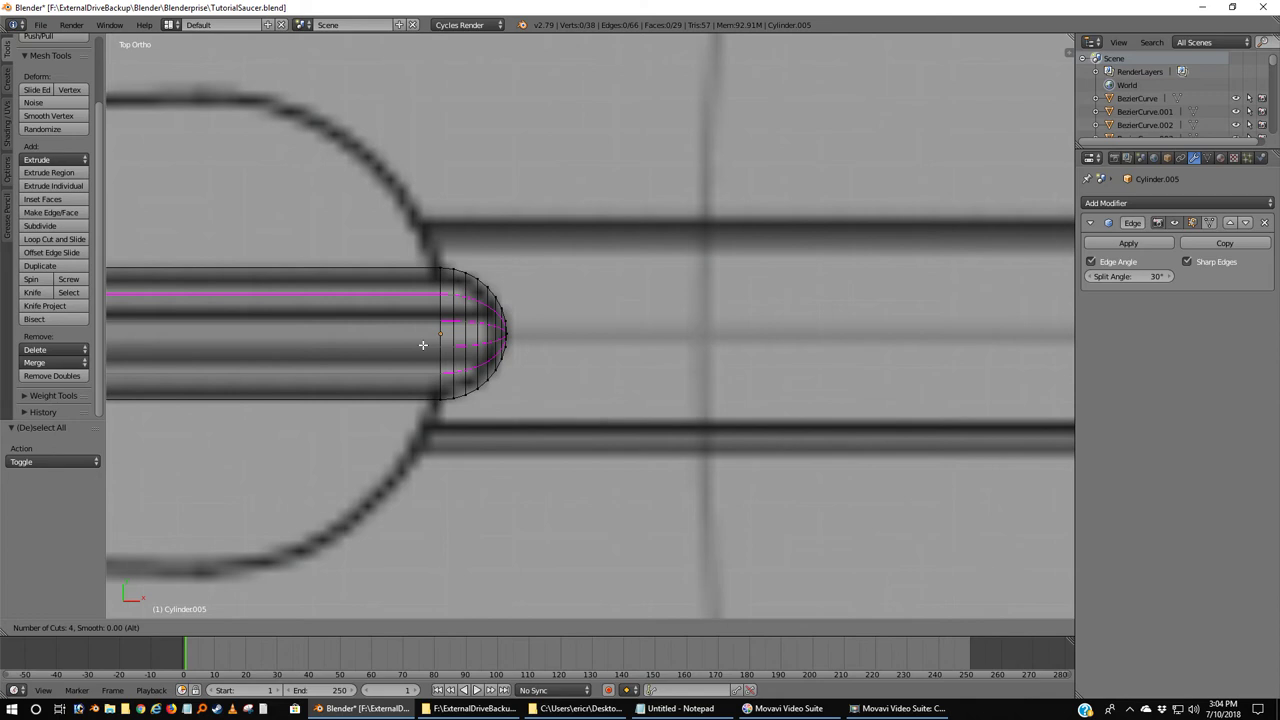
{"action": "left_click", "coordinate": [423, 345]}
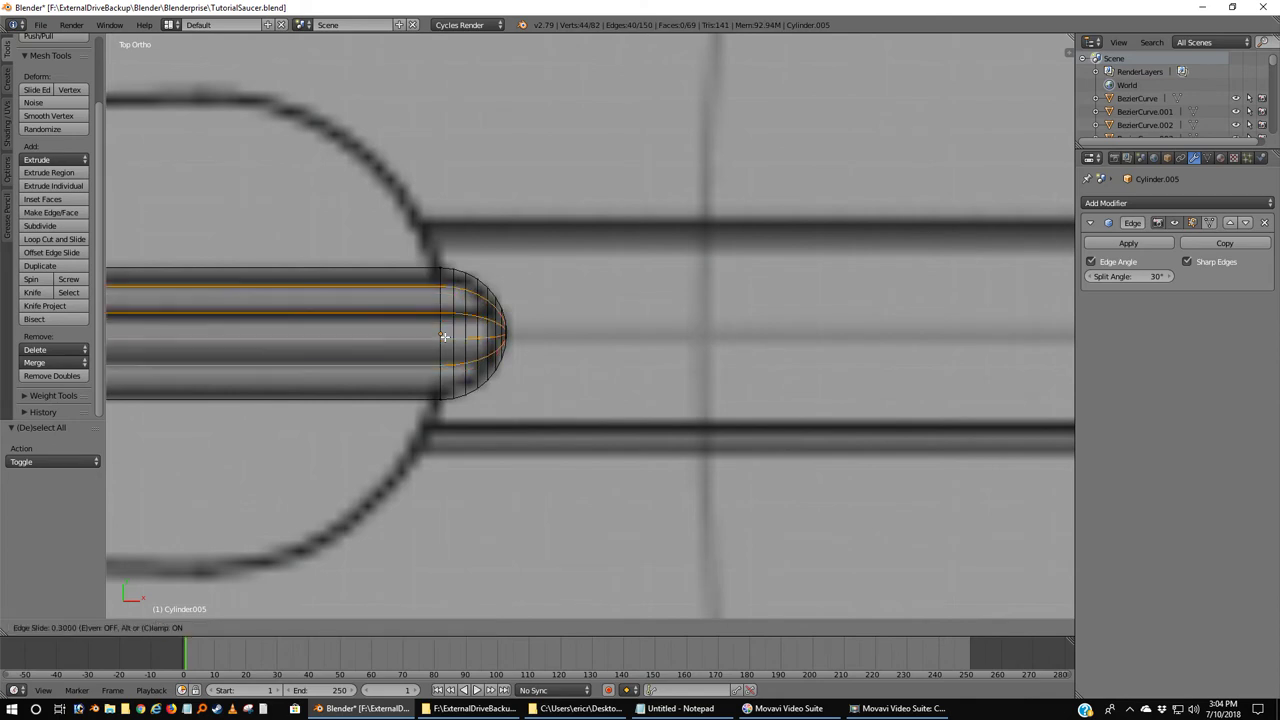
{"action": "right_click", "coordinate": [443, 336]}
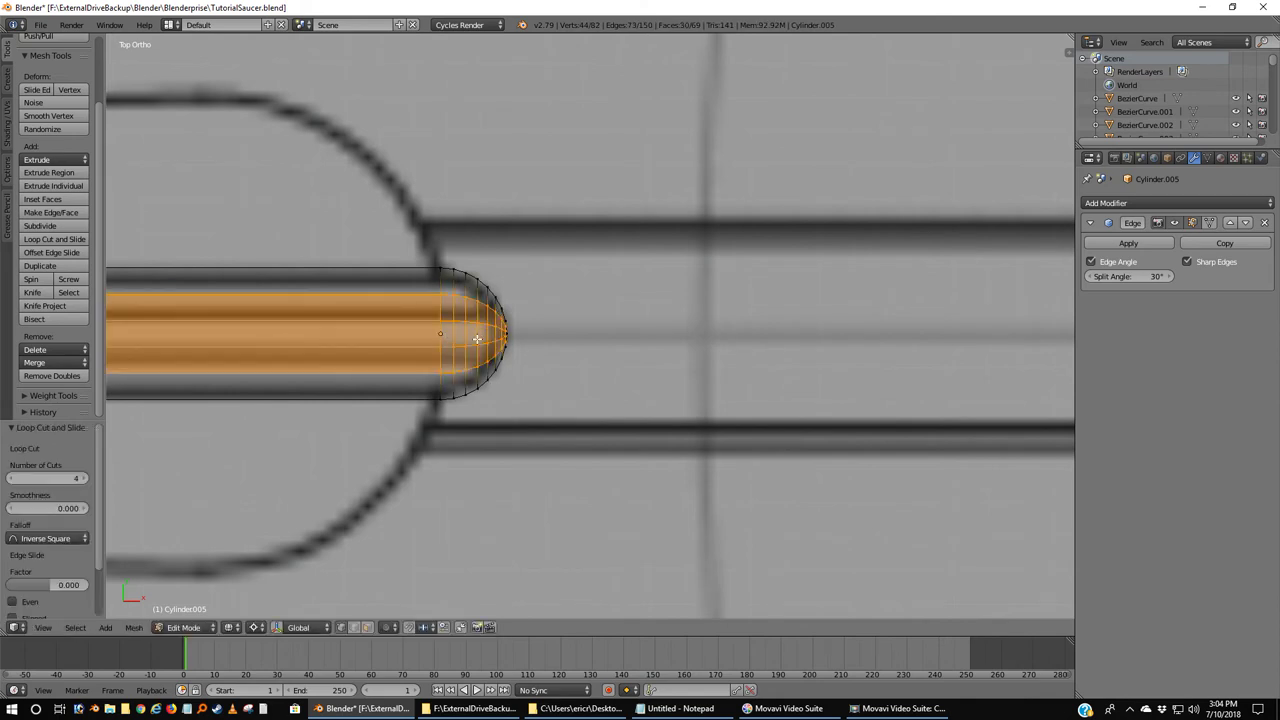
{"action": "key", "text": "a"}
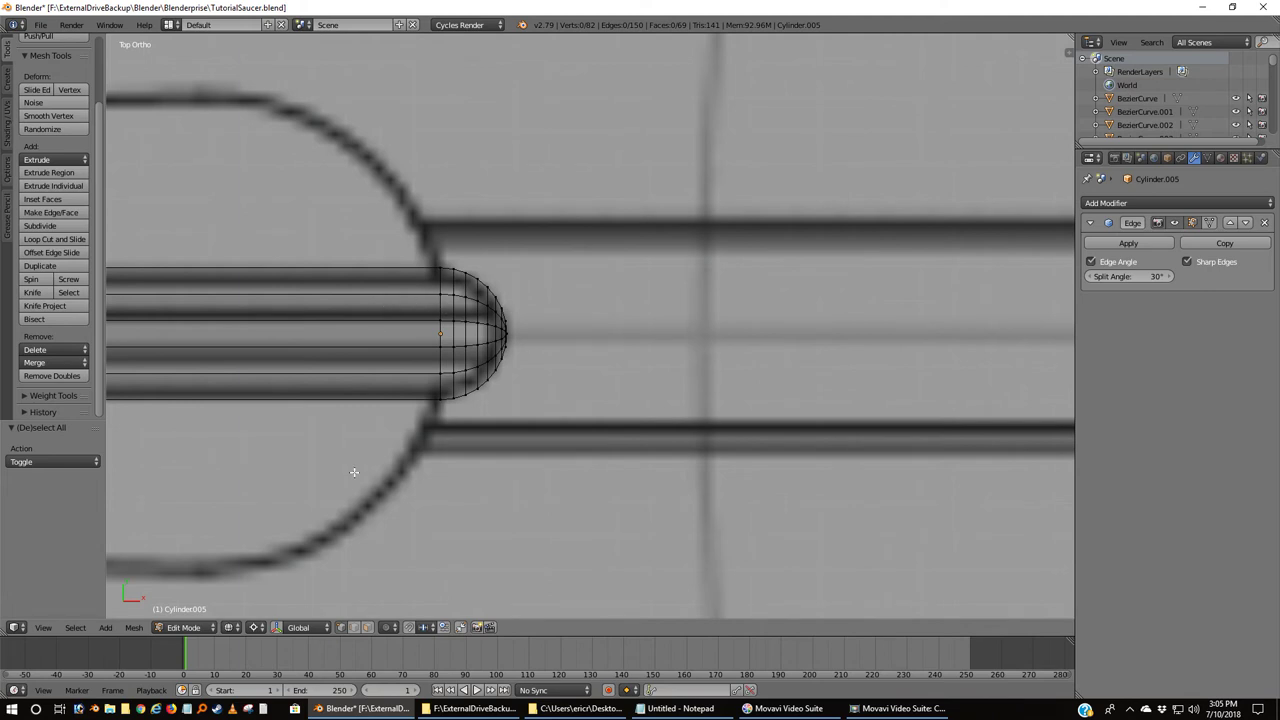
In face select mode, select six faces of the second strip on the rounded end's top.
{"action": "left_click", "coordinate": [341, 627]}
{"action": "right_click", "coordinate": [446, 306]}
{"action": "right_click", "coordinate": [458, 305], "text": "shift"}
{"action": "right_click", "coordinate": [471, 308], "text": "shift"}
{"action": "right_click", "coordinate": [482, 311], "text": "shift"}
{"action": "right_click", "coordinate": [489, 315], "text": "shift"}
{"action": "right_click", "coordinate": [495, 319], "text": "shift"}
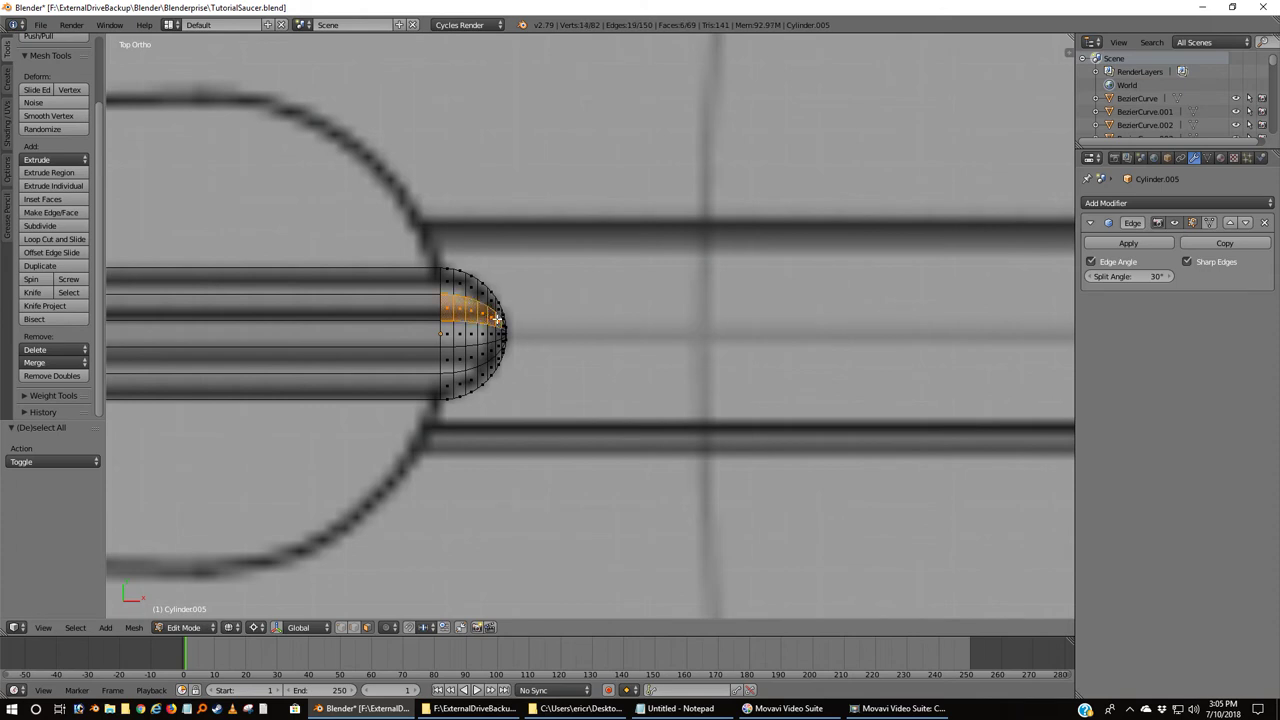
Add the six matching faces of the fourth strip on the rounded end's top to the selection.
{"action": "right_click", "coordinate": [448, 362], "text": "shift"}
{"action": "right_click", "coordinate": [460, 361], "text": "shift"}
{"action": "right_click", "coordinate": [472, 358], "text": "shift"}
{"action": "right_click", "coordinate": [483, 355], "text": "shift"}
{"action": "right_click", "coordinate": [490, 351], "text": "shift"}
{"action": "right_click", "coordinate": [498, 347], "text": "shift"}
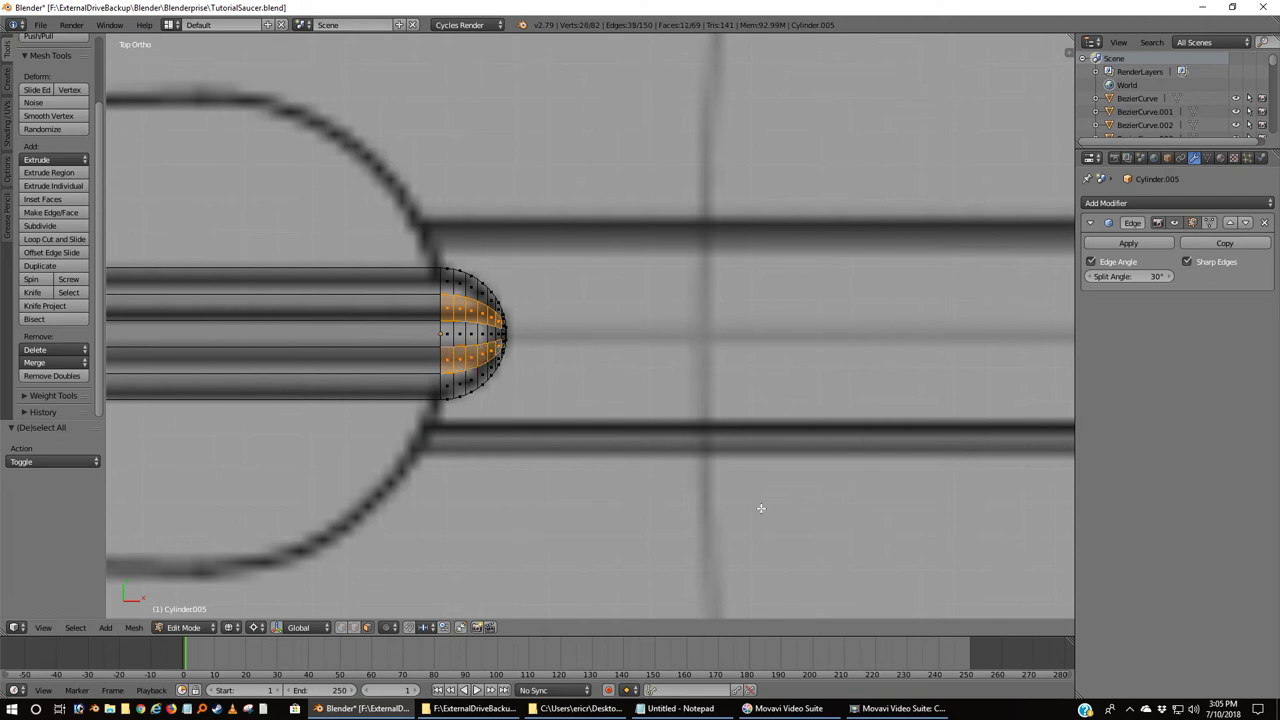
Check the groove layout on the spine's bar in the studio model reference photo, then return to Blender.
{"action": "key", "text": "alt+Tab"}
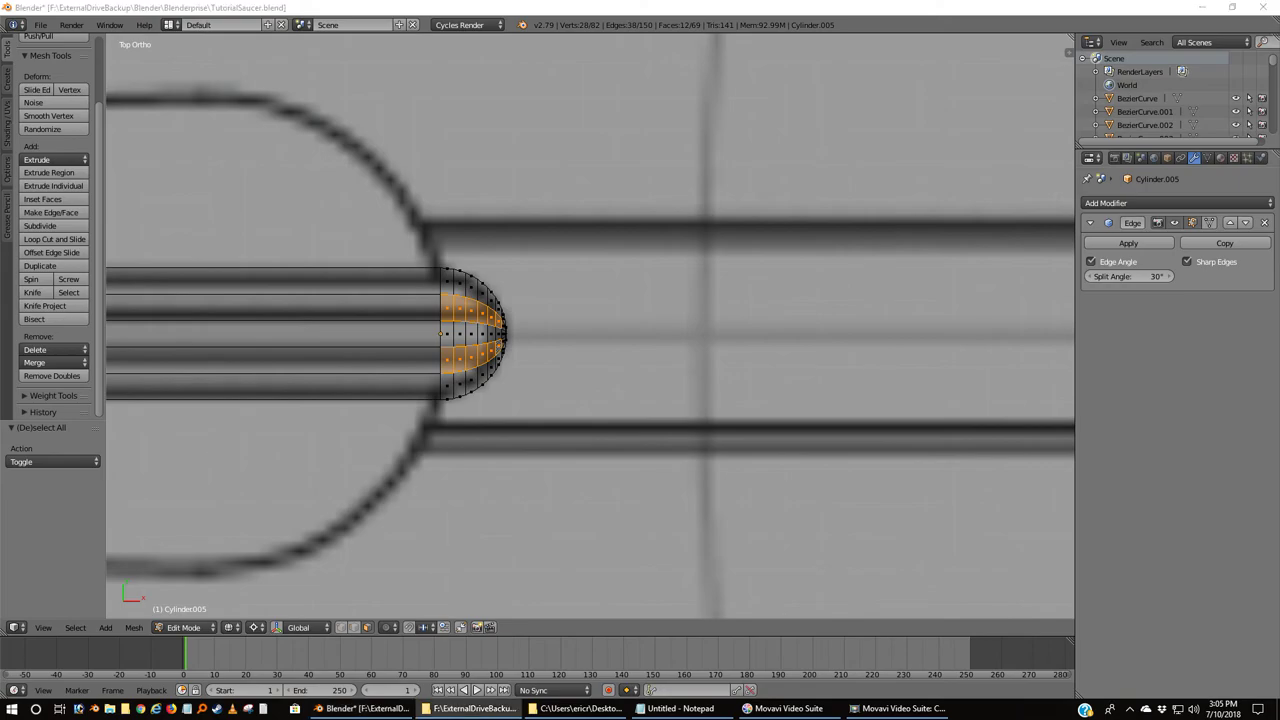
{"action": "key", "text": "Return"}
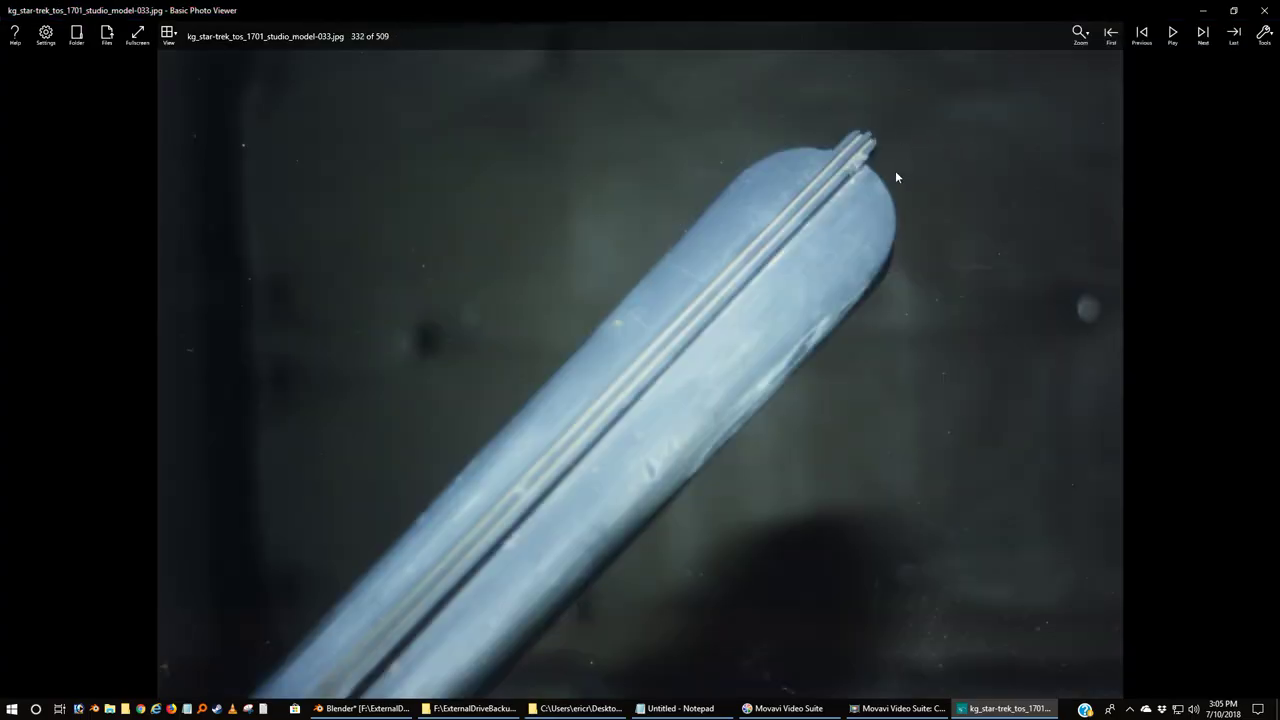
{"action": "left_click", "coordinate": [1205, 14]}
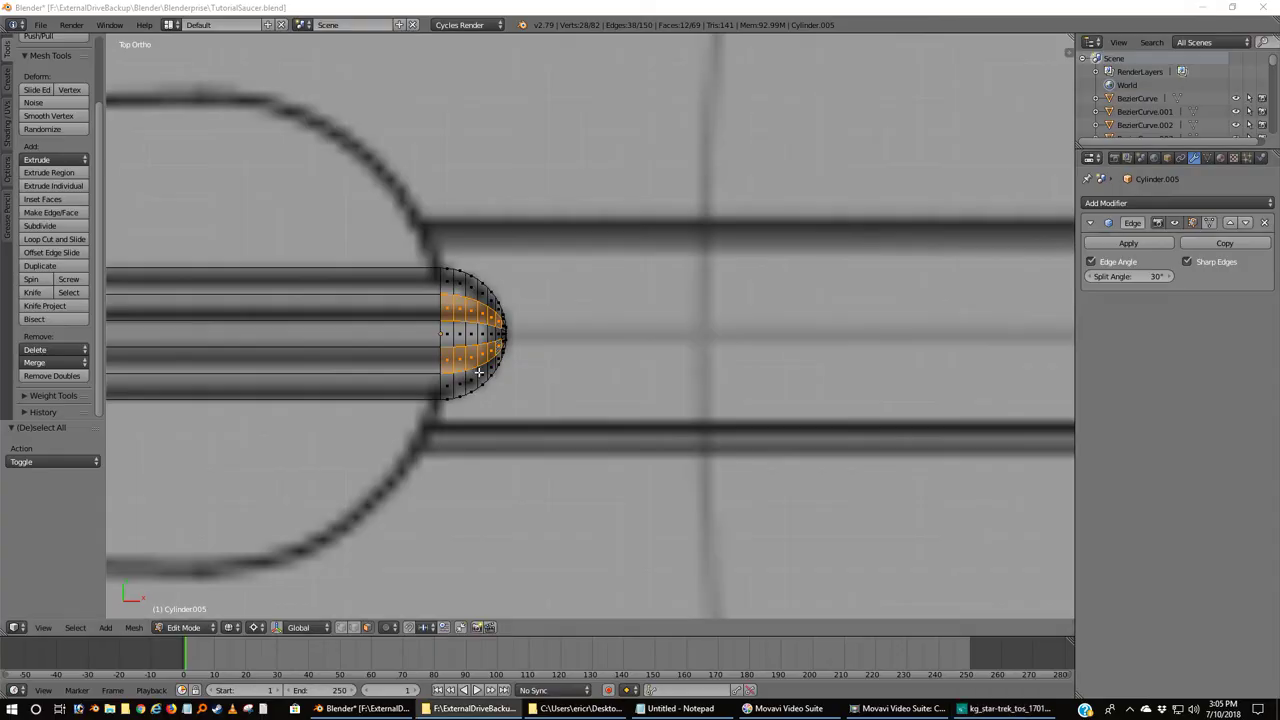
Add the next face toward the tip of both the second and fourth strips on the rounded end's top to the selection.
{"action": "scroll", "coordinate": [479, 372], "scroll_direction": "up", "scroll_amount": 3}
{"action": "middle_click_drag", "start_coordinate": [477, 371], "coordinate": [883, 371]}
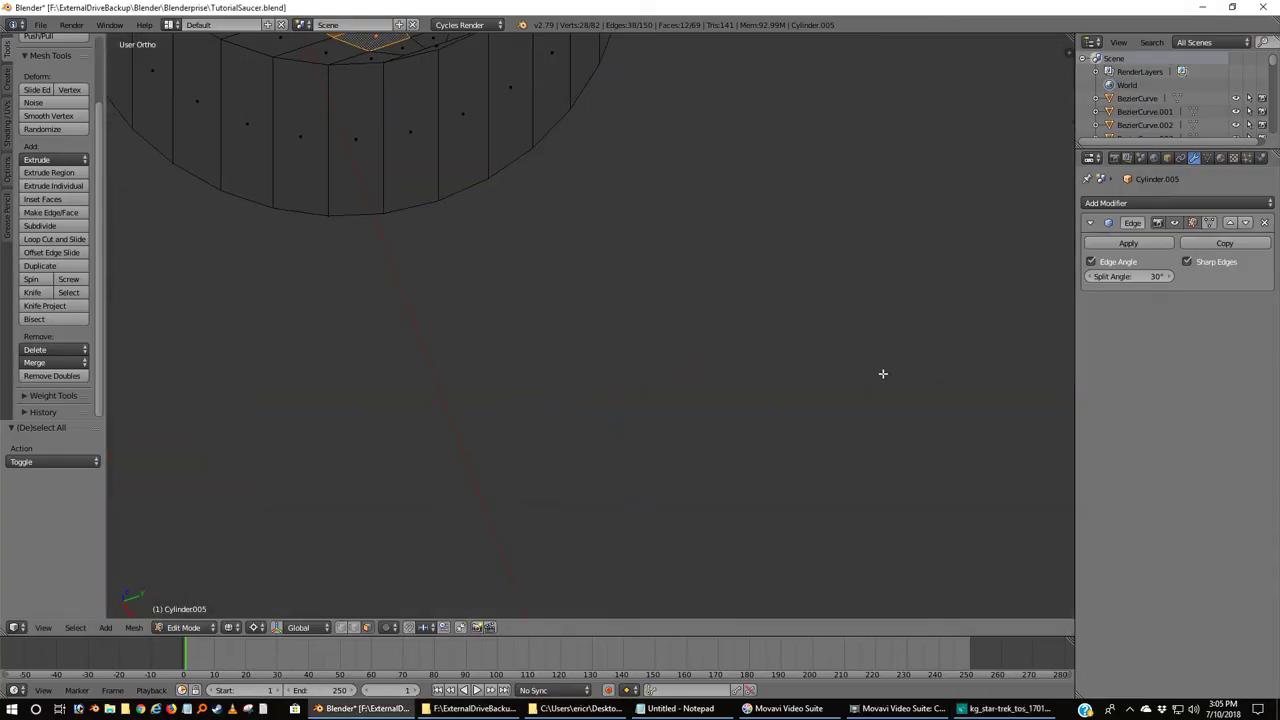
{"action": "key", "text": "KP_7"}
{"action": "middle_click_drag", "start_coordinate": [409, 409], "coordinate": [657, 414], "text": "shift"}
{"action": "scroll", "coordinate": [694, 368], "scroll_direction": "up", "scroll_amount": 2}
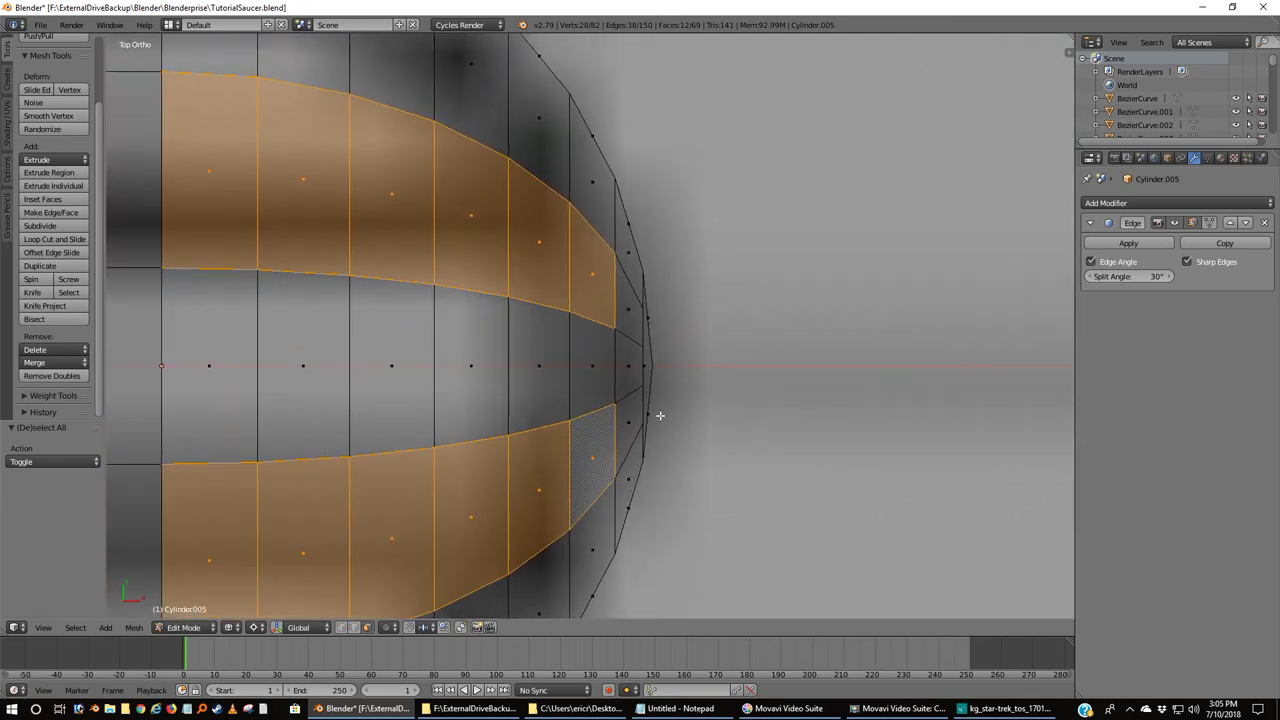
{"action": "right_click", "coordinate": [628, 310], "text": "shift"}
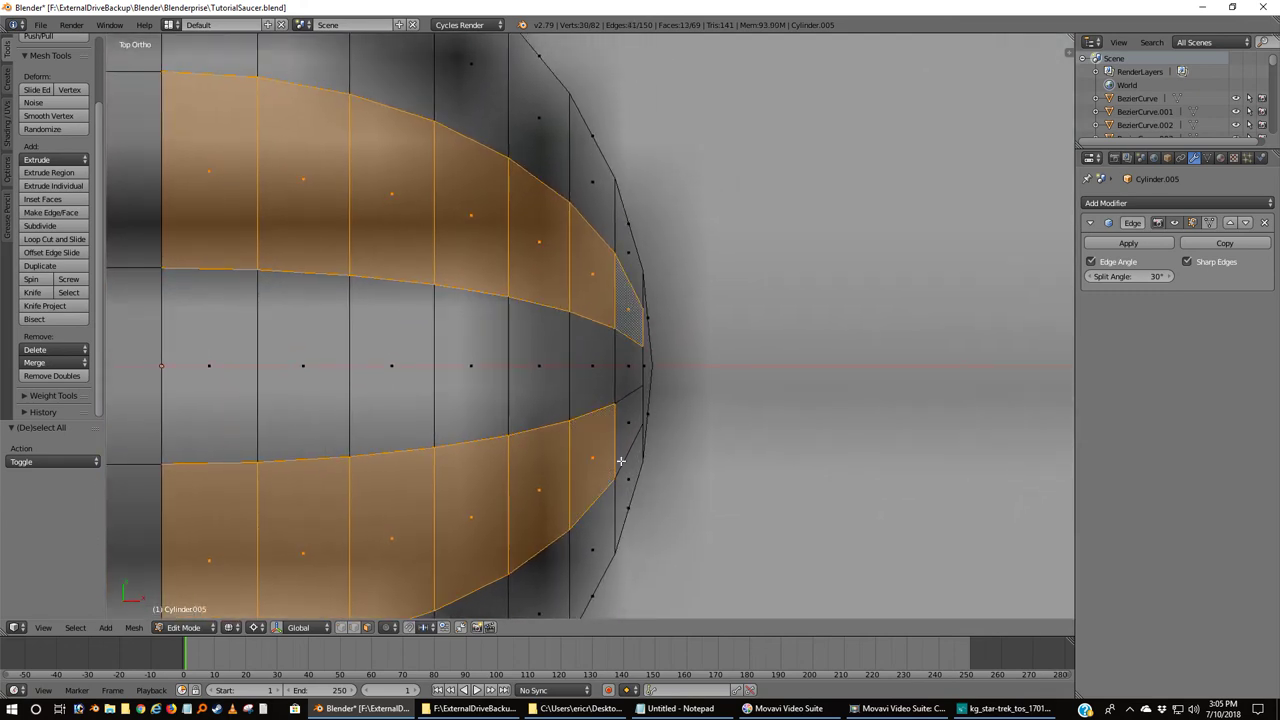
{"action": "right_click", "coordinate": [631, 423], "text": "shift"}
{"action": "mouse_move", "coordinate": [766, 470]}
{"action": "middle_mouse_down"}
{"action": "mouse_move", "coordinate": [729, 414]}
{"action": "mouse_move", "coordinate": [651, 374]}
{"action": "mouse_move", "coordinate": [630, 420]}
{"action": "middle_mouse_up"}
{"action": "key", "text": "KP_8"}
{"action": "key", "text": "KP_8"}
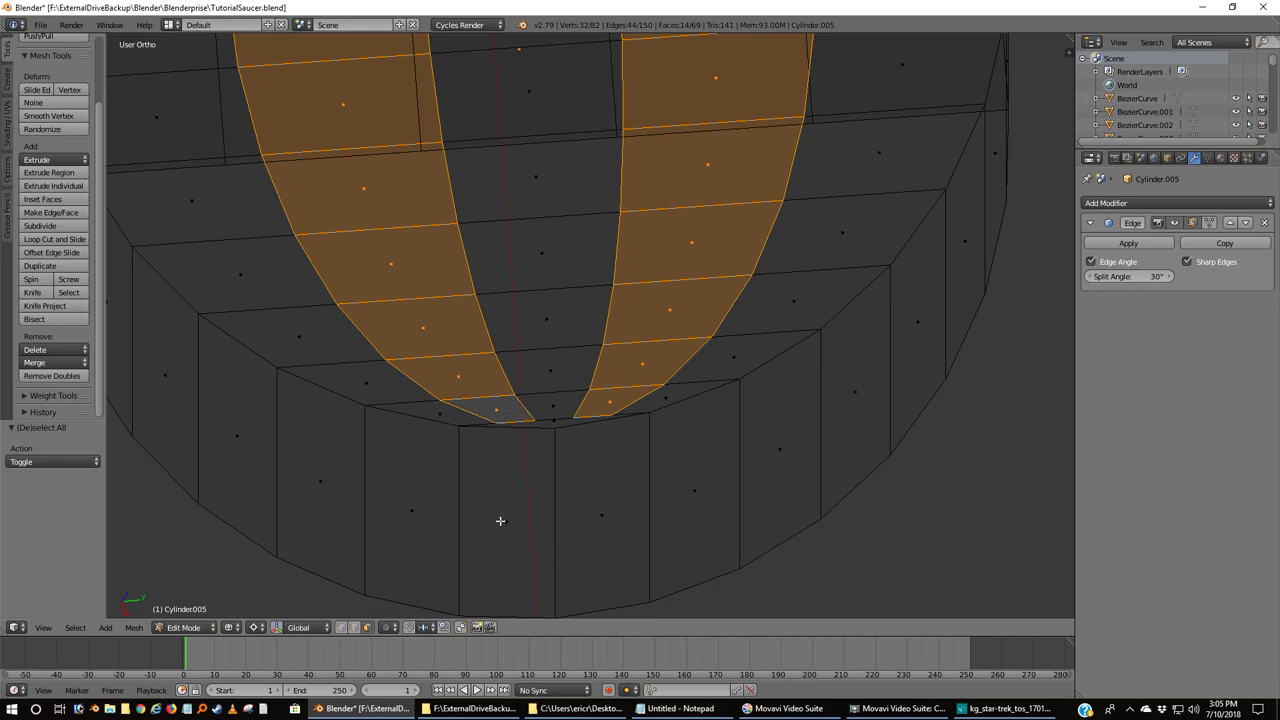
{"action": "scroll", "coordinate": [514, 550], "scroll_direction": "down", "scroll_amount": 3}
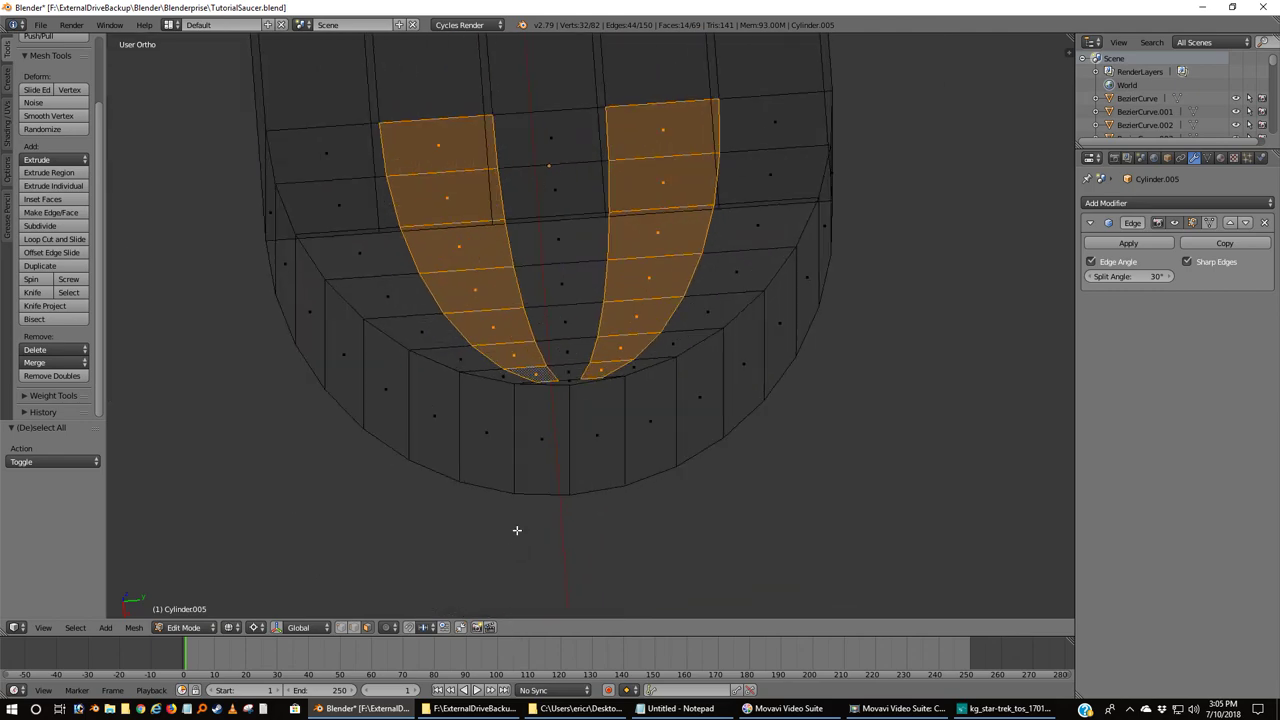
{"action": "scroll", "coordinate": [517, 530], "scroll_direction": "up", "scroll_amount": 4}
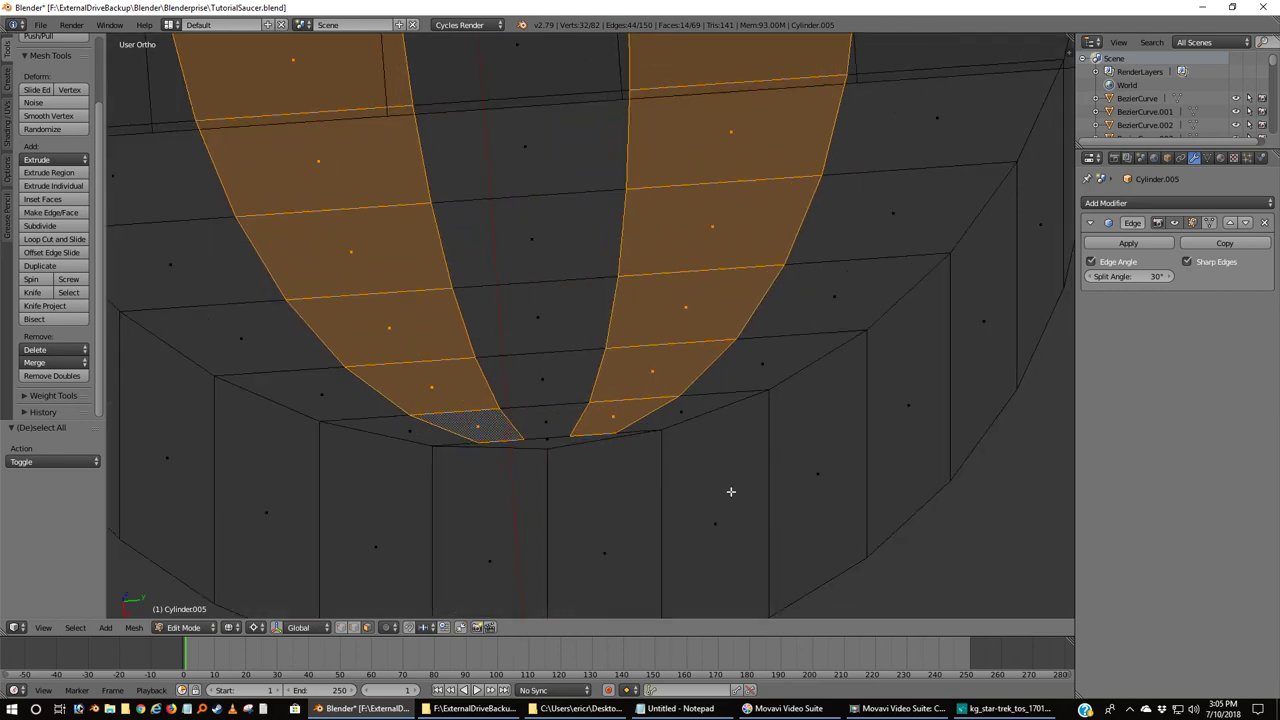
Clear the face selection and delete the two upper rim edges that meet at the rounded end's tip.
{"action": "left_click", "coordinate": [341, 628]}
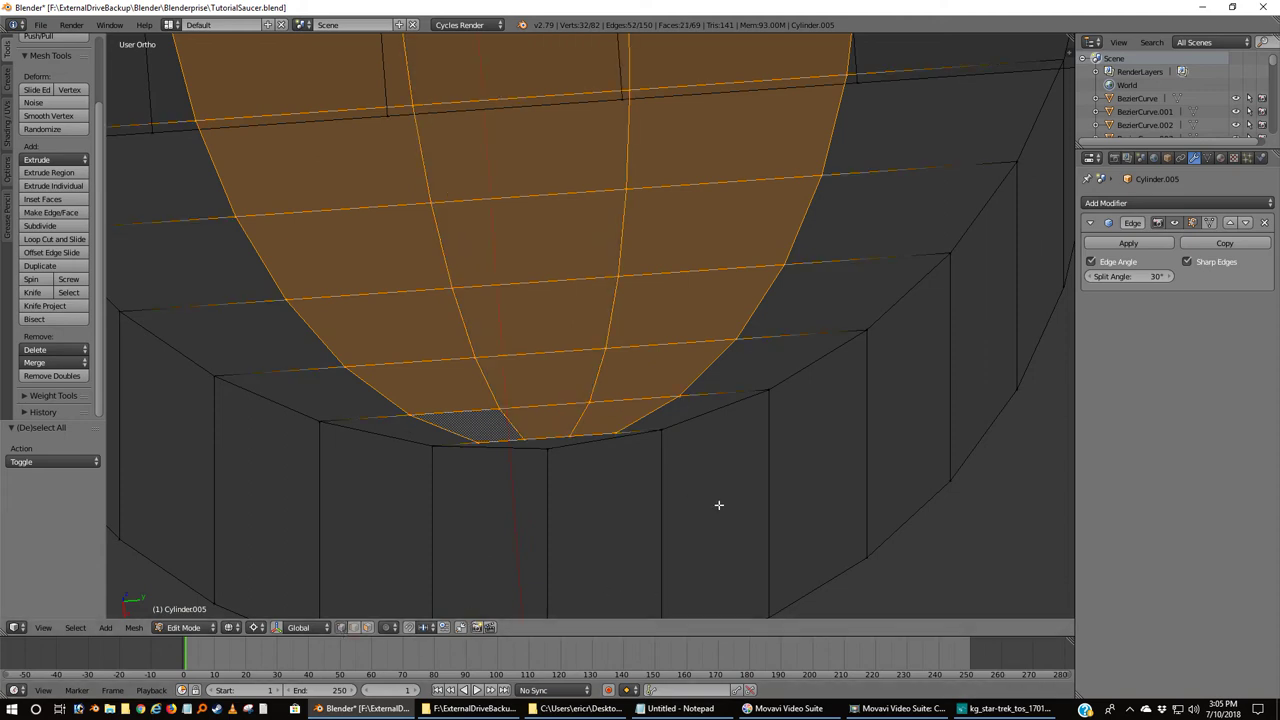
{"action": "key", "text": "a"}
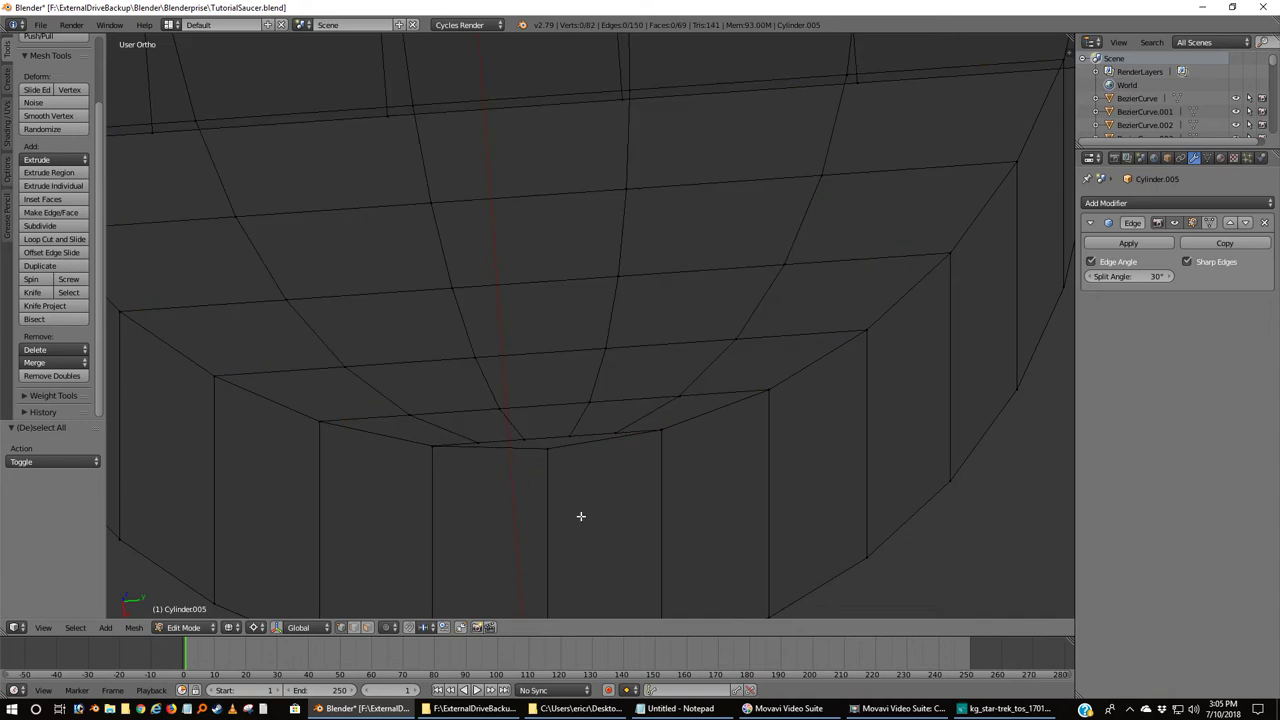
{"action": "scroll", "coordinate": [625, 500], "scroll_direction": "down", "scroll_amount": 2}
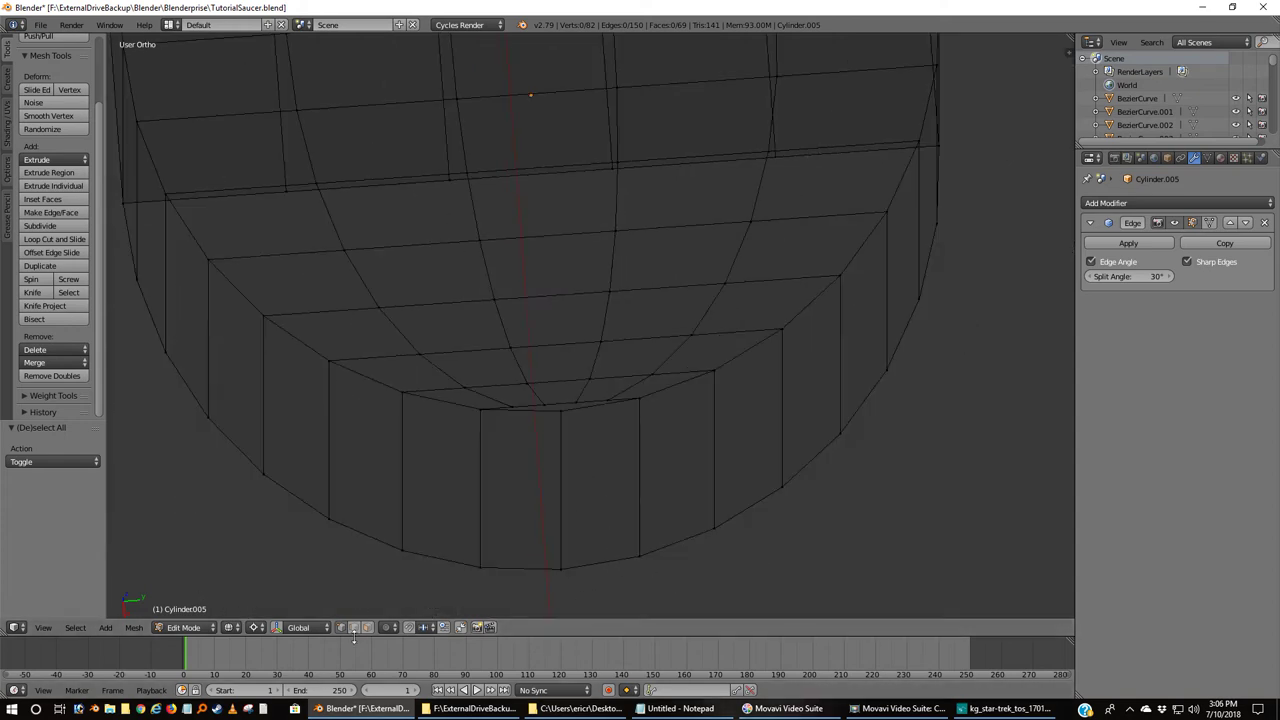
{"action": "right_click", "coordinate": [536, 412]}
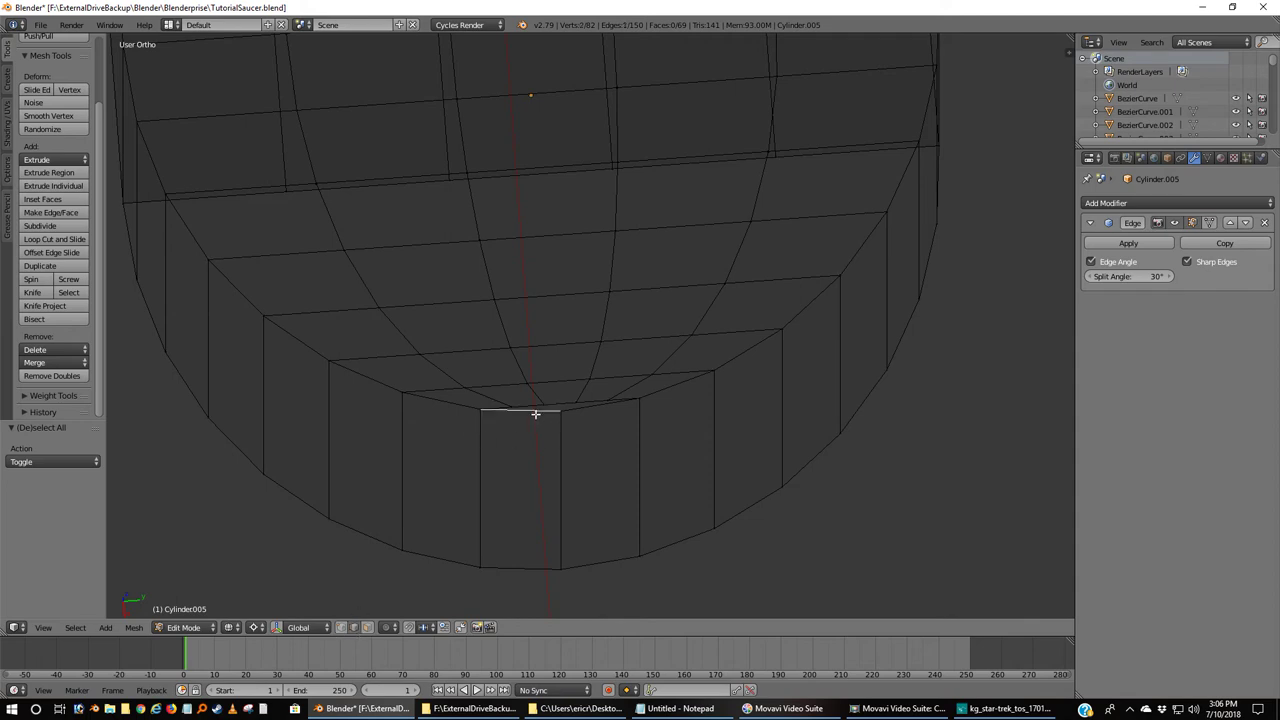
{"action": "key", "text": "x"}
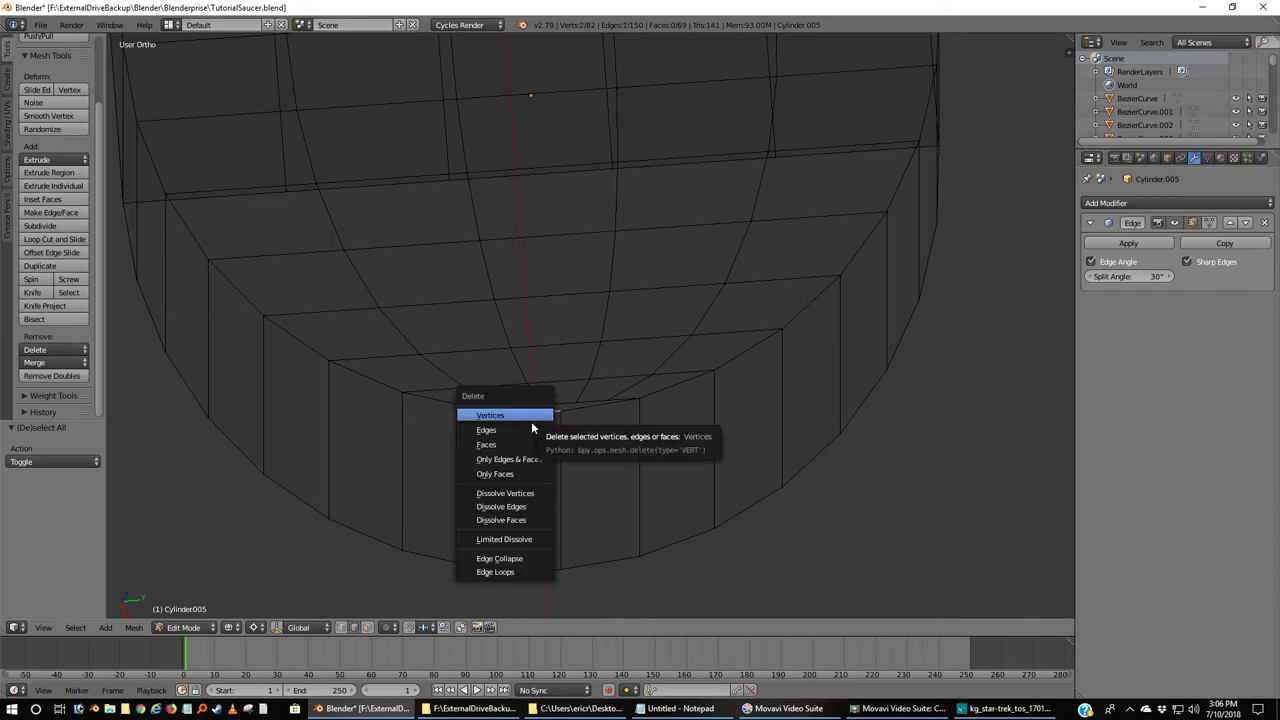
{"action": "left_click", "coordinate": [531, 421]}
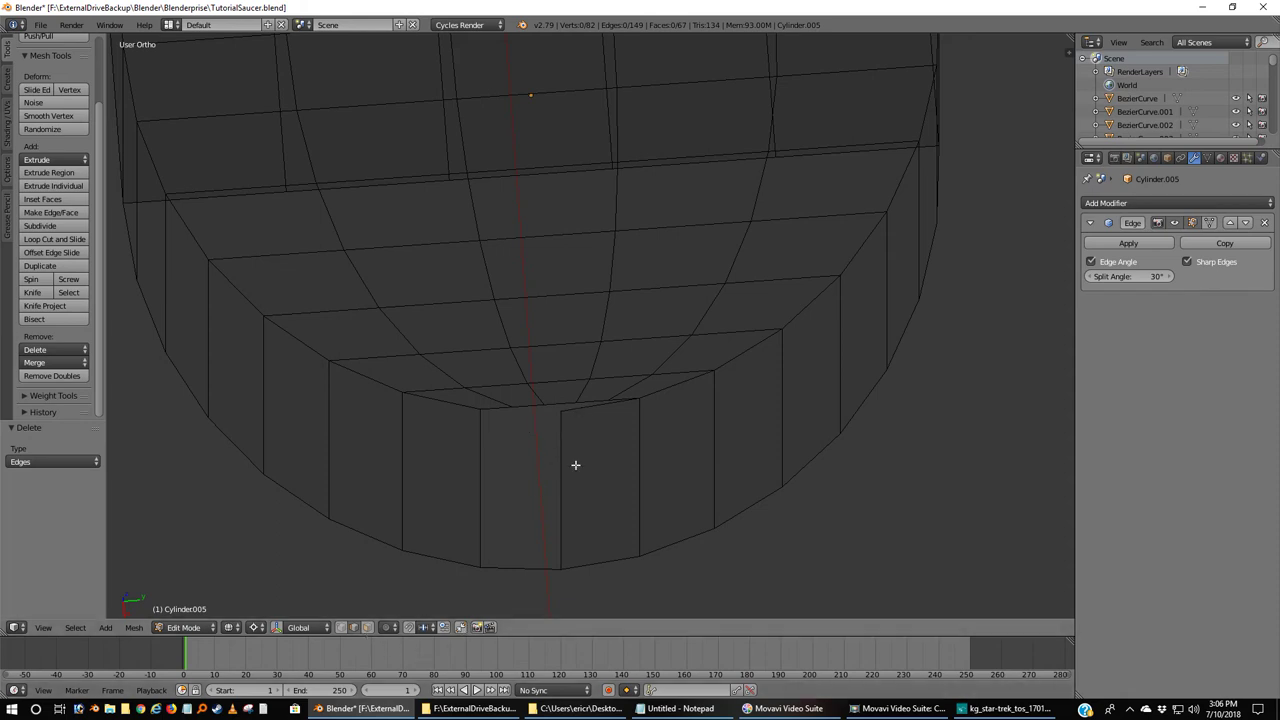
{"action": "right_click", "coordinate": [589, 404]}
{"action": "key", "text": "x"}
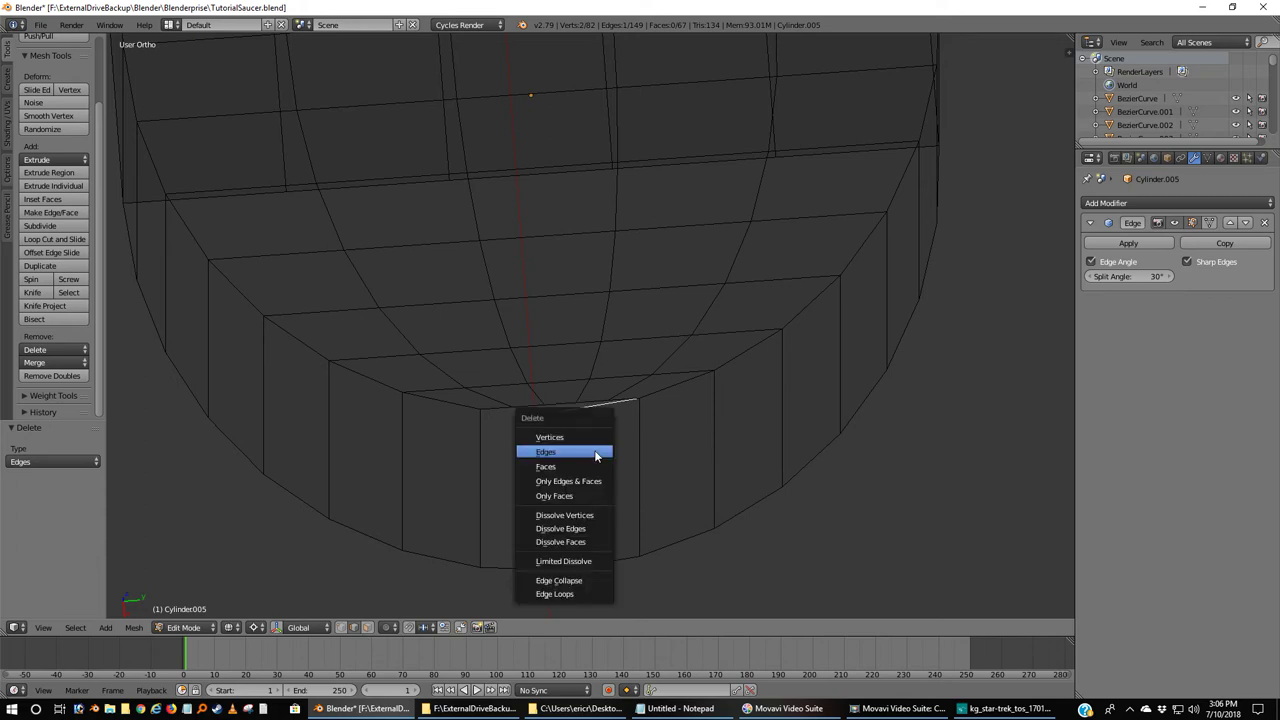
{"action": "left_click", "coordinate": [566, 452]}
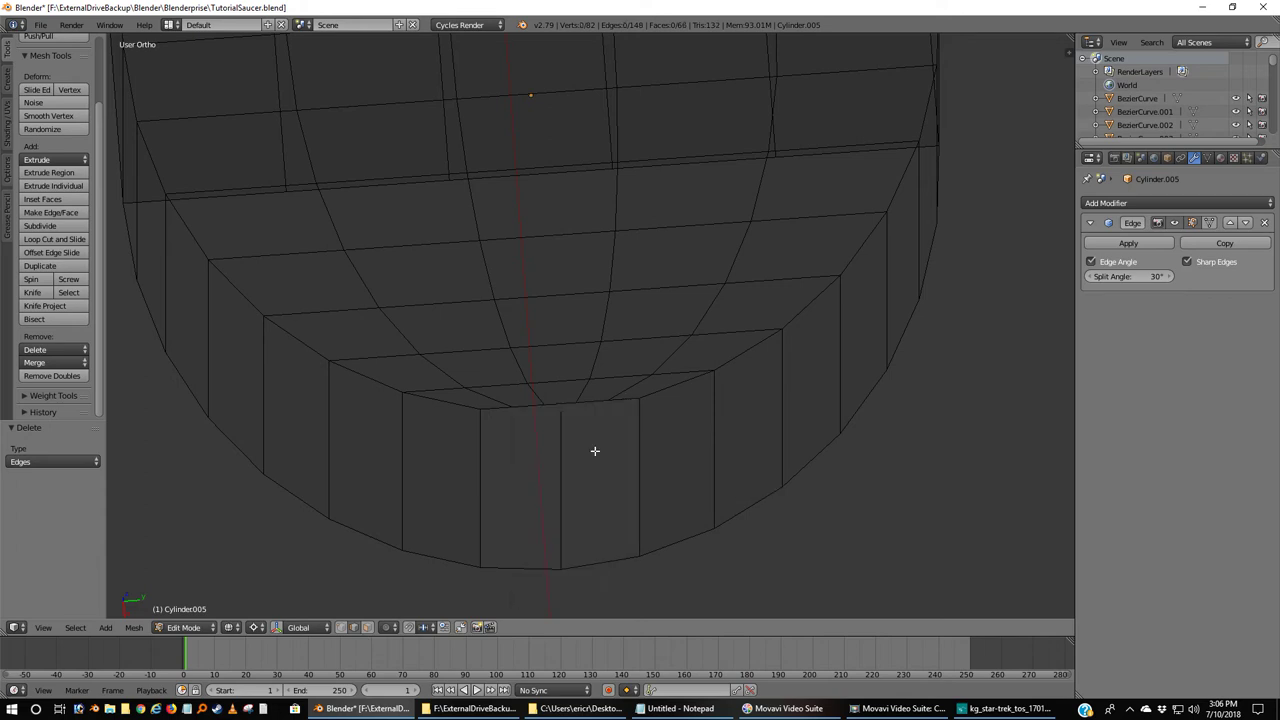
In solid shading, join the tip's upper centre vertex to its two neighbouring rim vertices with new edges.
{"action": "middle_click_drag", "start_coordinate": [568, 525], "coordinate": [594, 531]}
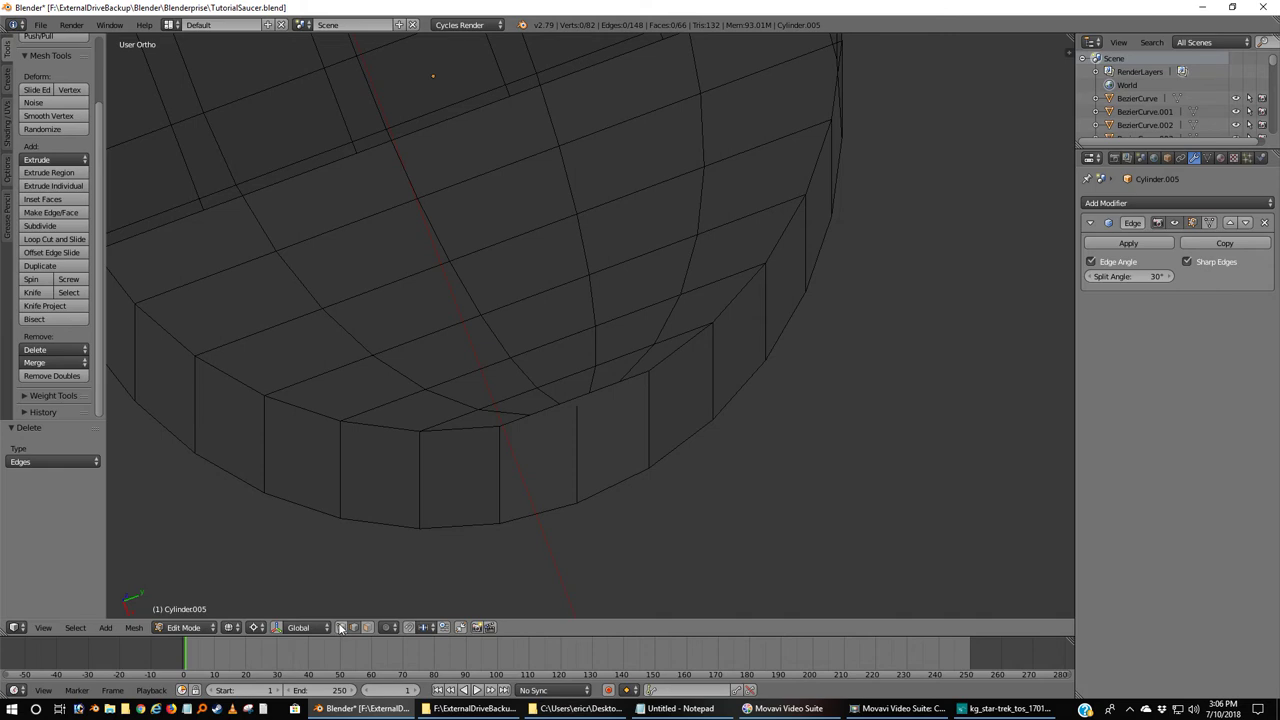
{"action": "right_click", "coordinate": [500, 431]}
{"action": "key", "text": "z"}
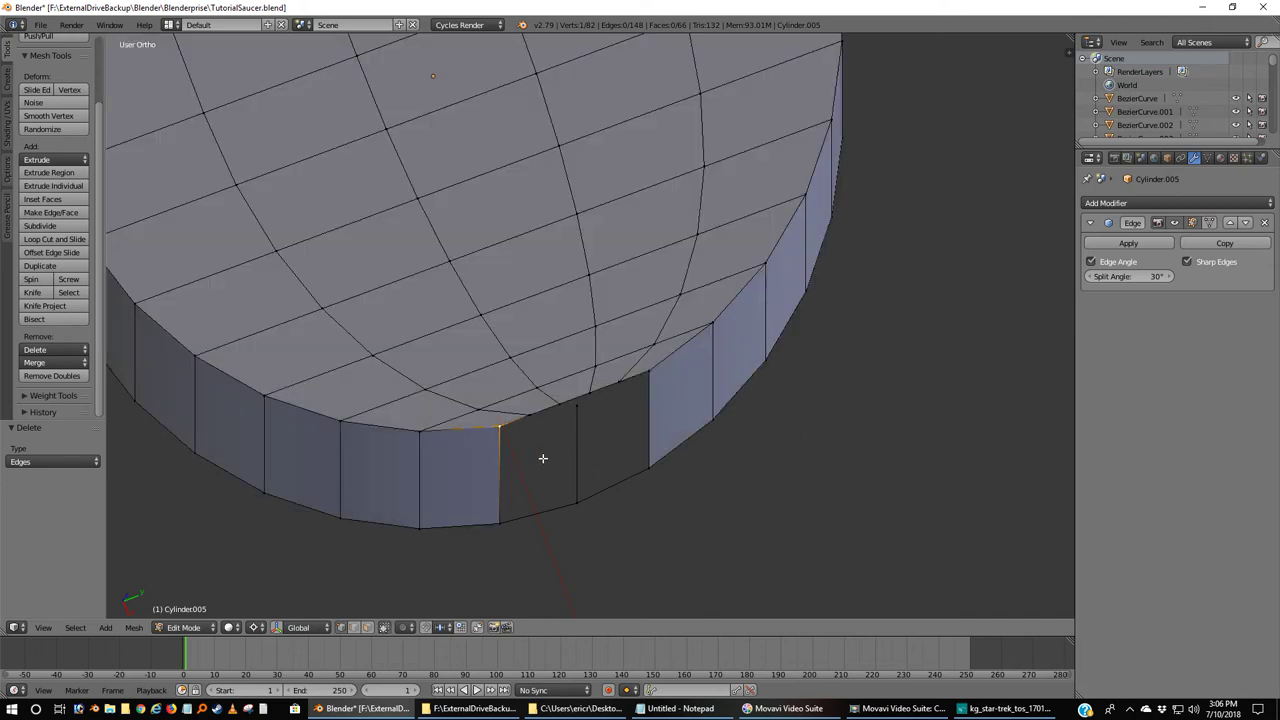
{"action": "right_click", "coordinate": [582, 408], "text": "shift"}
{"action": "key", "text": "f"}
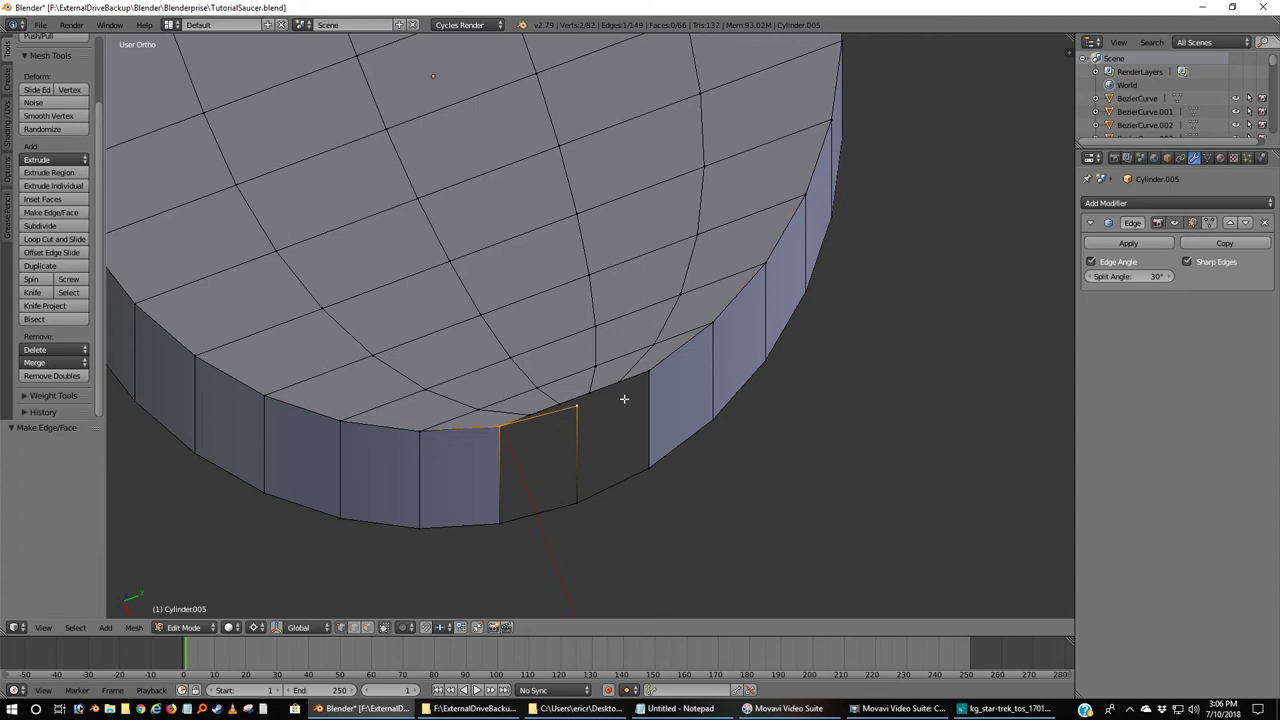
{"action": "right_click", "coordinate": [582, 406]}
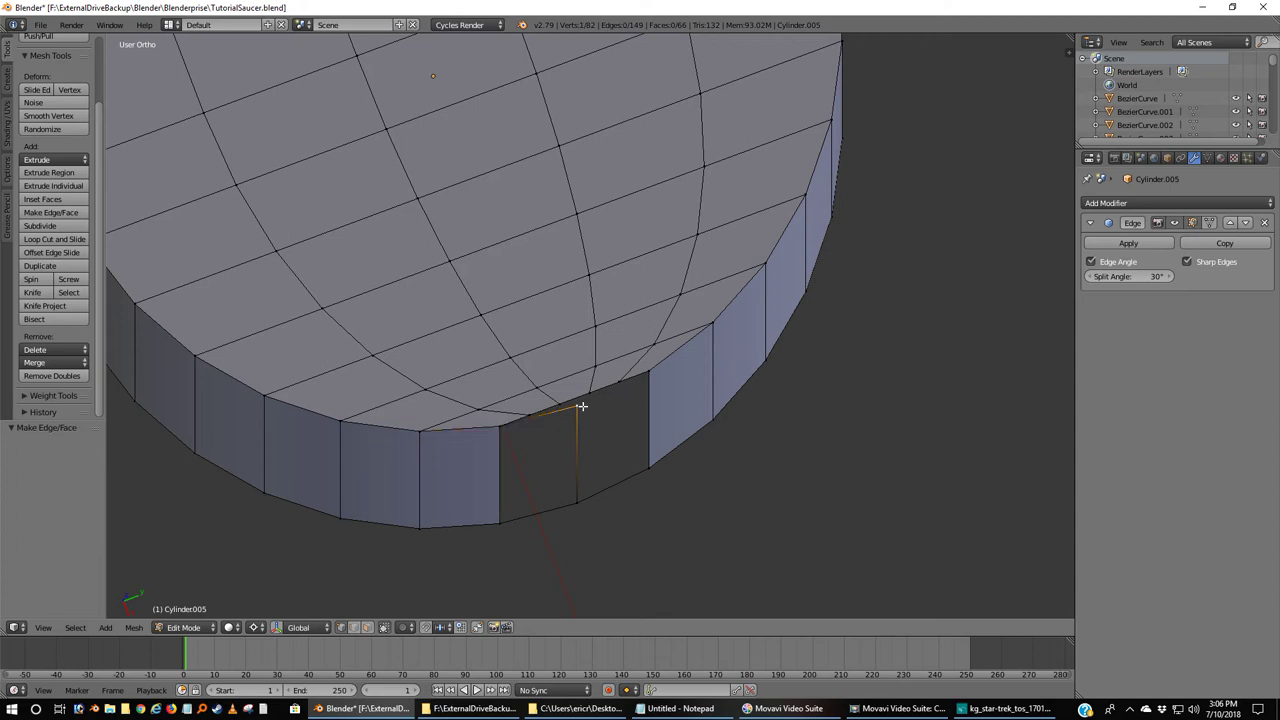
{"action": "right_click", "coordinate": [654, 375], "text": "shift"}
{"action": "key", "text": "f"}
{"action": "key", "text": "a"}
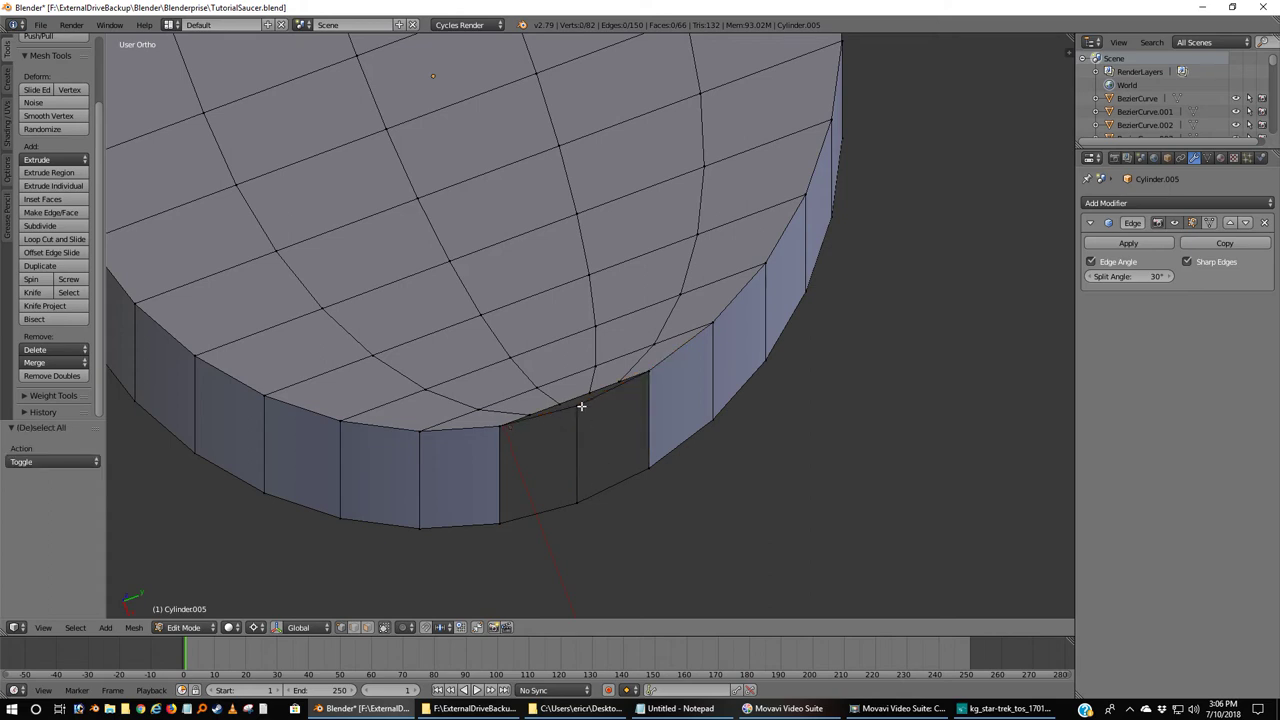
Subdivide the upper and lower rim edges on one side of the tip's centre edge twice each, then clear the selection.
{"action": "left_click", "coordinate": [40, 225]}
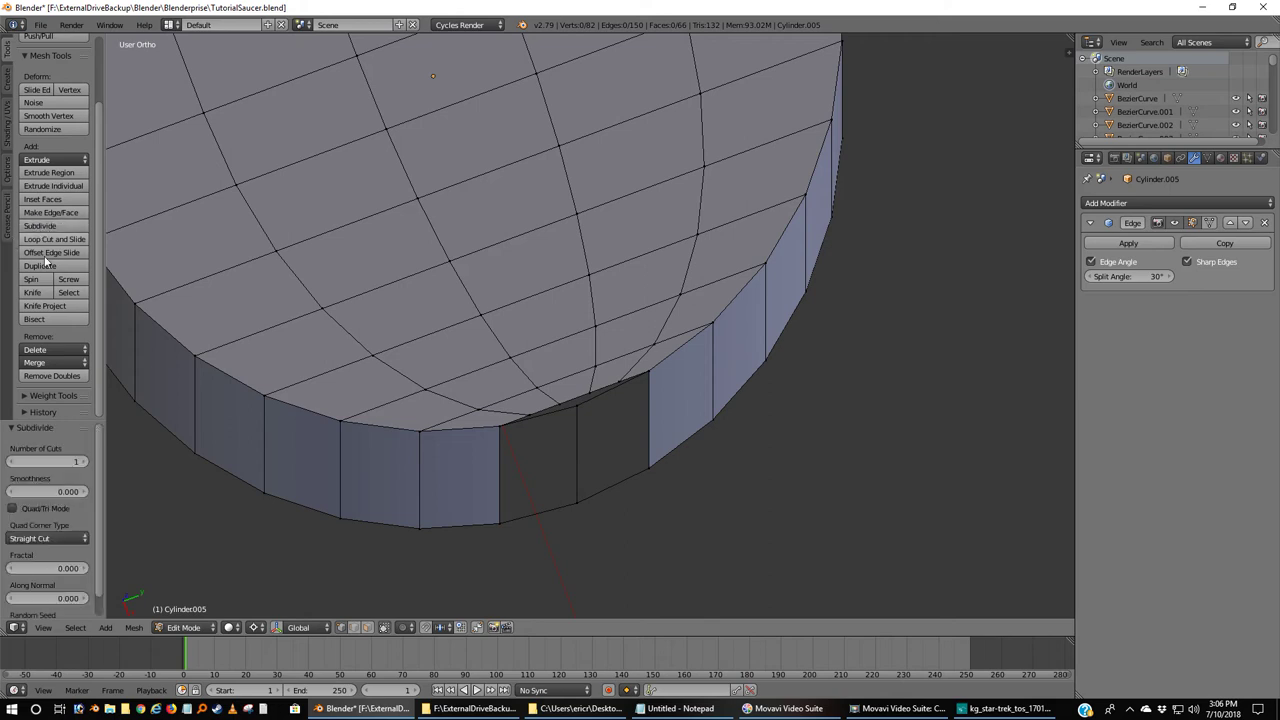
{"action": "right_click", "coordinate": [502, 422]}
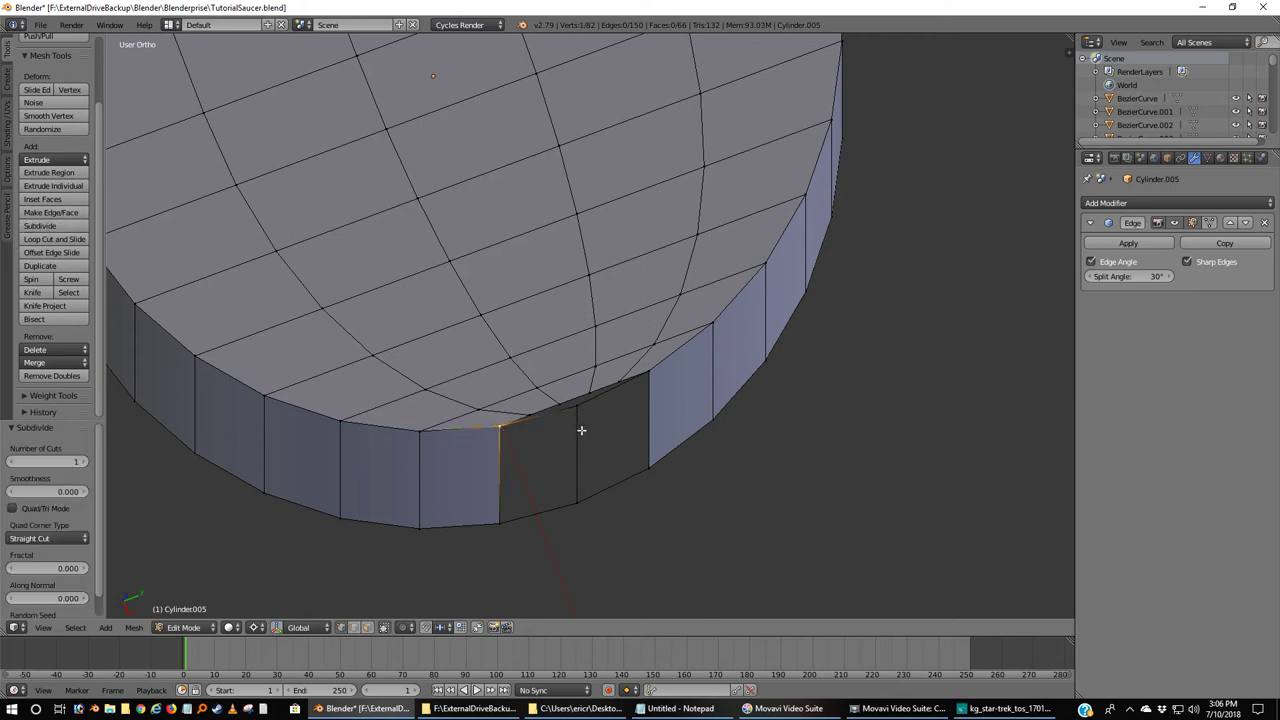
{"action": "right_click", "coordinate": [578, 405], "text": "shift"}
{"action": "left_click", "coordinate": [54, 227]}
{"action": "left_click", "coordinate": [54, 227]}
{"action": "right_click", "coordinate": [502, 526]}
{"action": "right_click", "coordinate": [578, 504], "text": "shift"}
{"action": "left_click", "coordinate": [45, 226]}
{"action": "left_click", "coordinate": [45, 224]}
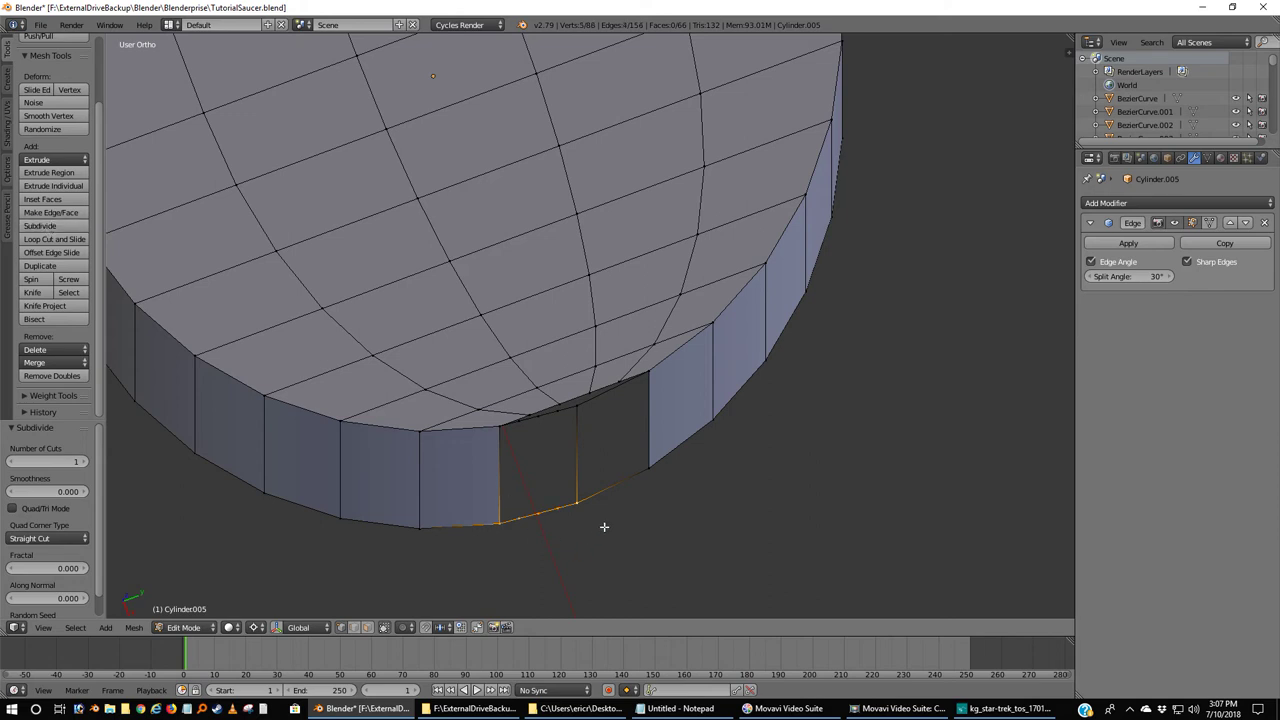
{"action": "key", "text": "a"}
Delete the new upper and lower rim vertices nearest the outer corner of the subdivided opening.
{"action": "middle_click_drag", "start_coordinate": [597, 534], "coordinate": [545, 432]}
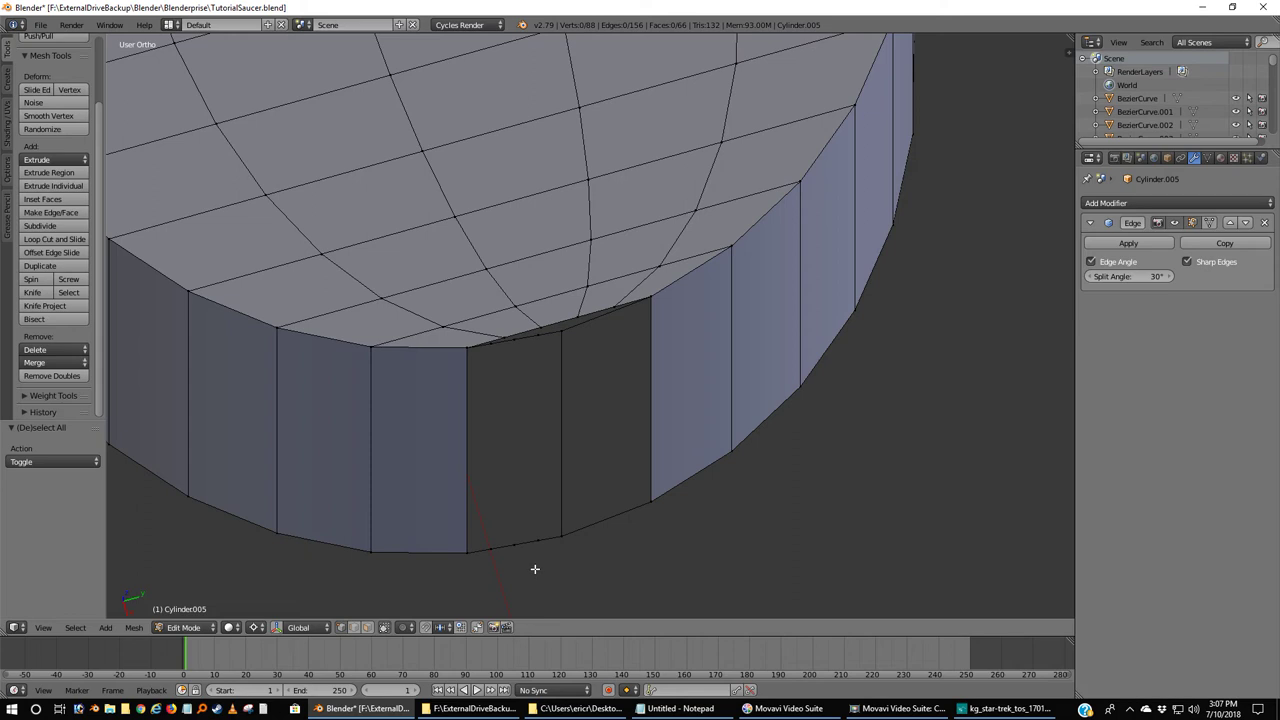
{"action": "right_click", "coordinate": [488, 343]}
{"action": "right_click", "coordinate": [495, 562]}
{"action": "right_click", "coordinate": [496, 349], "text": "shift"}
{"action": "key", "text": "x"}
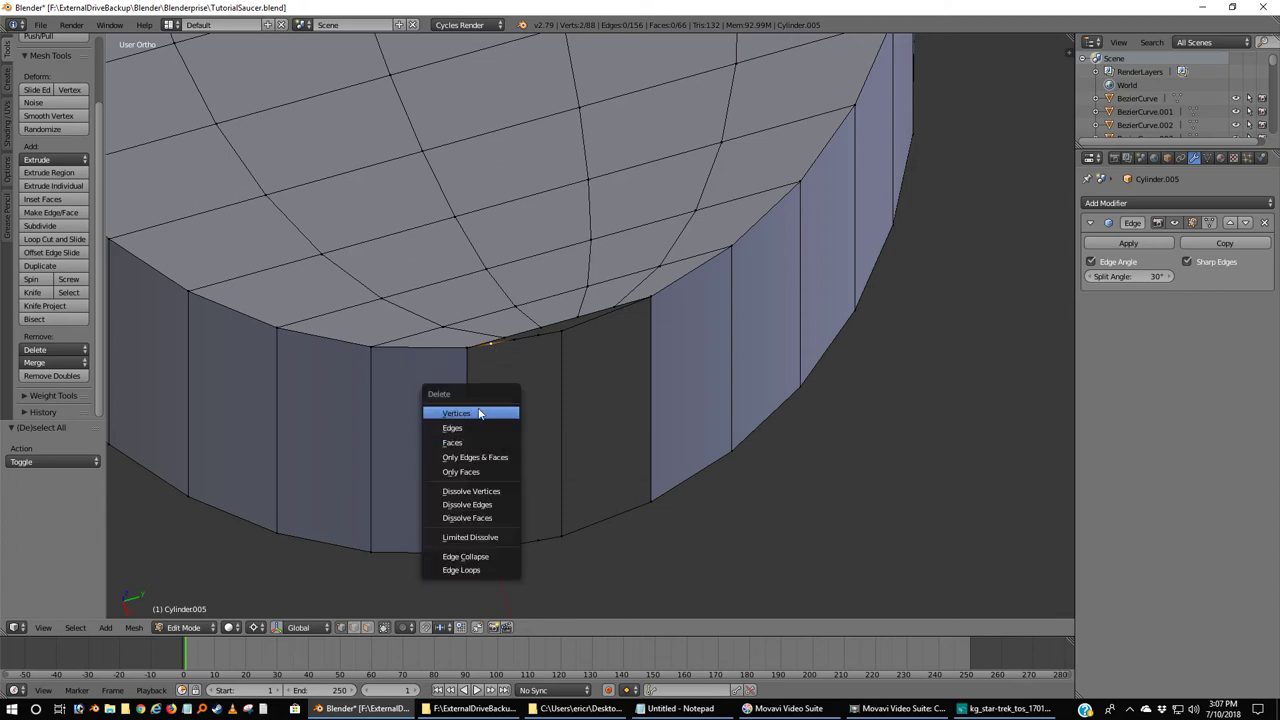
{"action": "left_click", "coordinate": [478, 413]}
Bridge the gaps in the upper and lower rims with new edges from the opening's corner vertices to the nearest remaining vertices.
{"action": "right_click", "coordinate": [472, 348]}
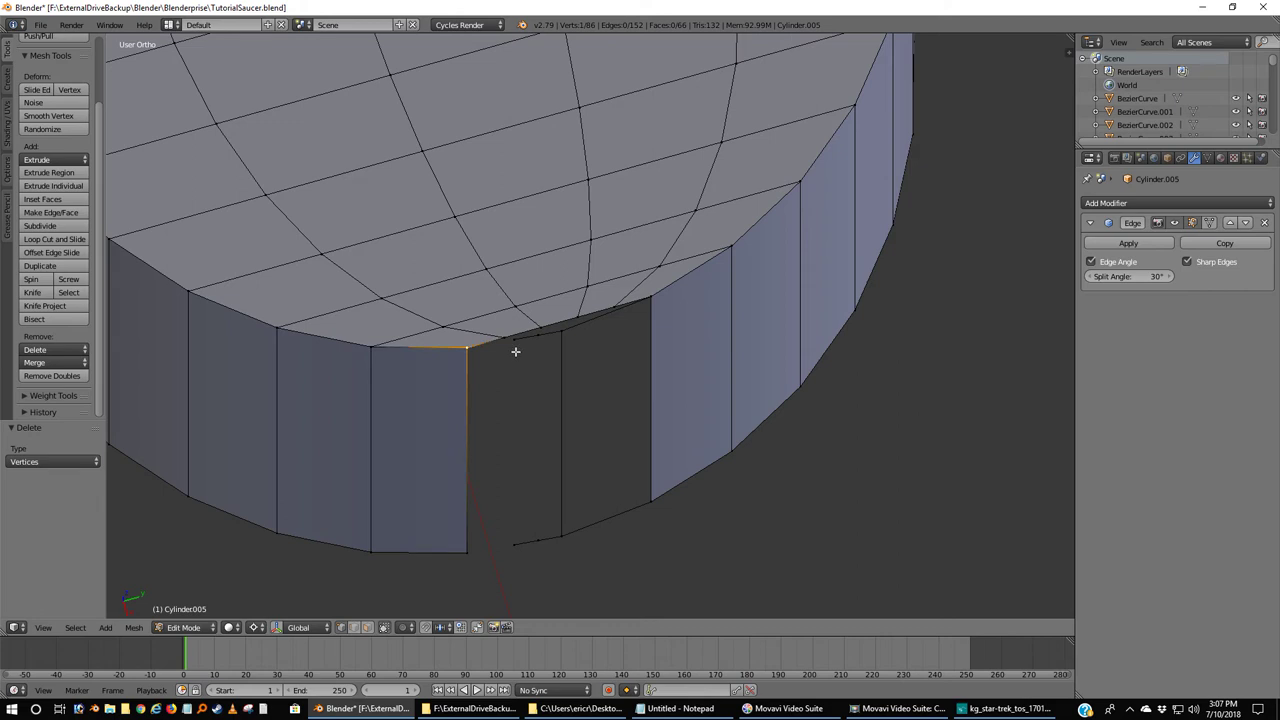
{"action": "key", "text": "f"}
{"action": "right_click", "coordinate": [468, 546]}
{"action": "right_click", "coordinate": [516, 544], "text": "shift"}
{"action": "key", "text": "f"}
Slide the upper and lower rim vertices nearest the tip's centre edge toward that edge with a vertex slide factor of 0.531.
{"action": "middle_click_drag", "start_coordinate": [580, 391], "coordinate": [466, 177]}
{"action": "middle_click_drag", "start_coordinate": [556, 369], "coordinate": [530, 312]}
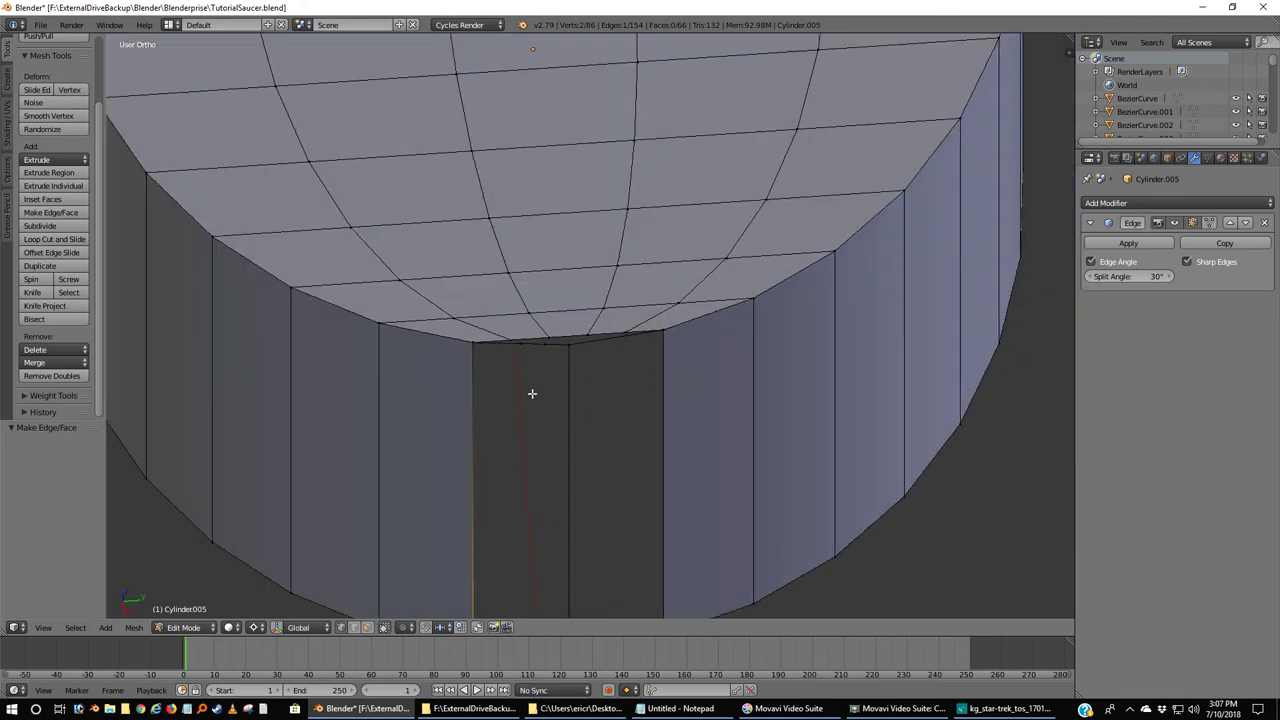
{"action": "scroll", "coordinate": [526, 434], "scroll_direction": "down", "scroll_amount": 1}
{"action": "right_click", "coordinate": [550, 596]}
{"action": "right_click", "coordinate": [545, 345], "text": "shift"}
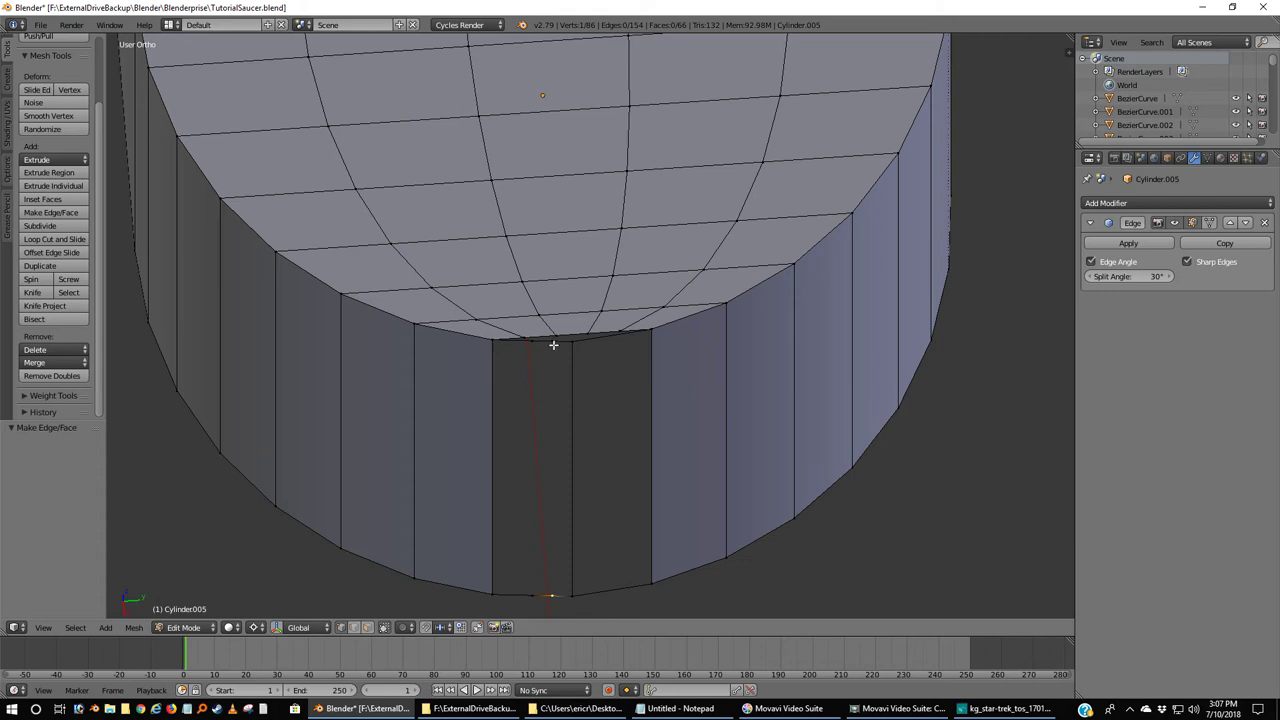
{"action": "middle_click_drag", "start_coordinate": [560, 430], "coordinate": [555, 449]}
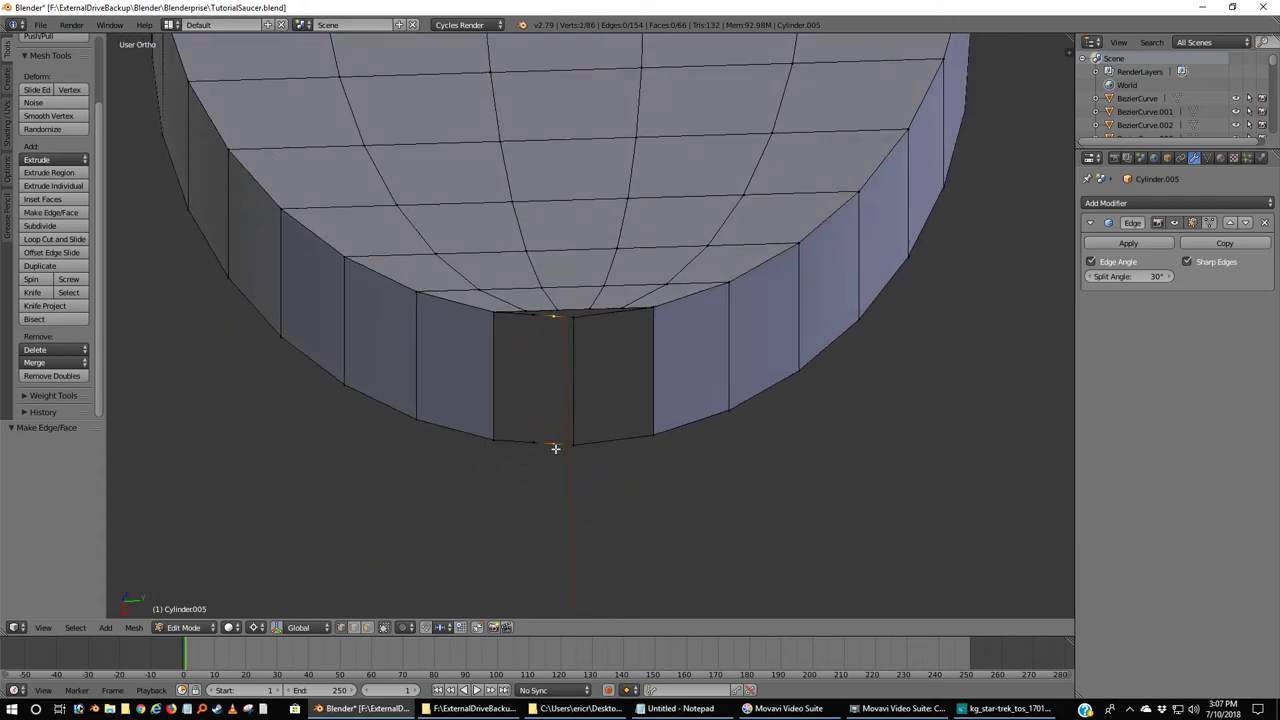
{"action": "key", "text": "KP_7"}
{"action": "scroll", "coordinate": [556, 447], "scroll_direction": "up", "scroll_amount": 2}
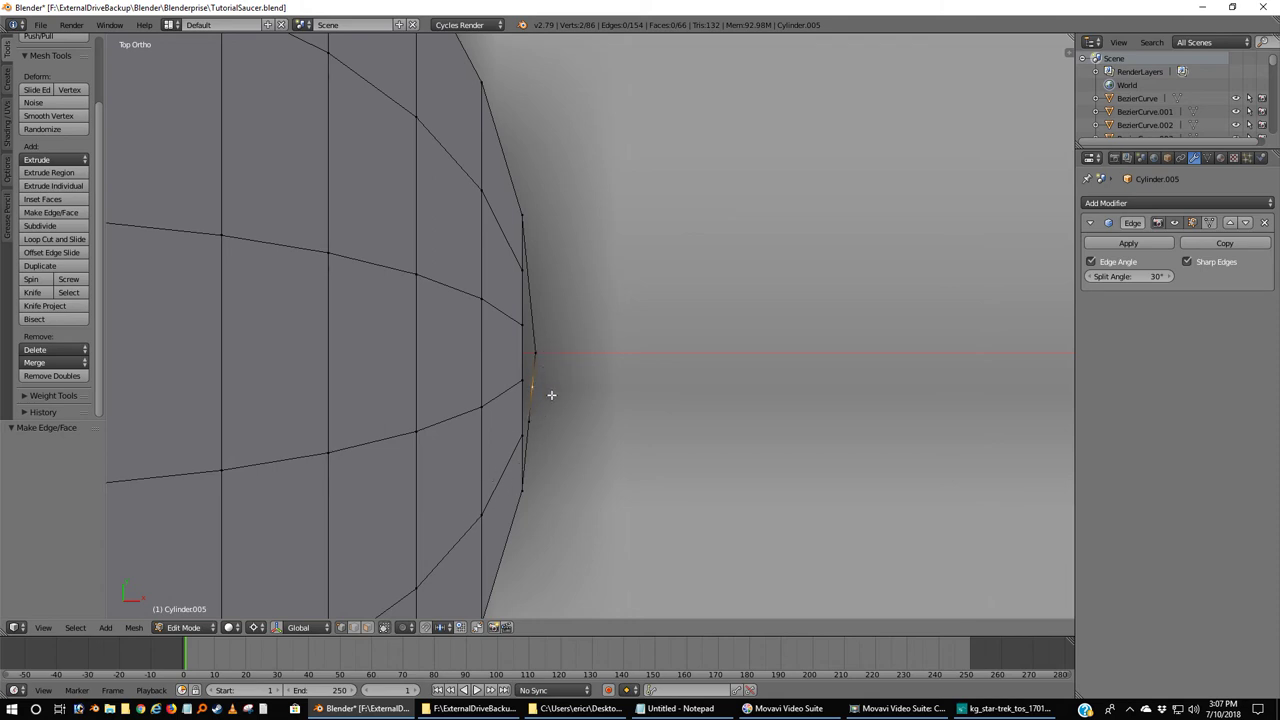
{"action": "middle_click_drag", "start_coordinate": [606, 420], "coordinate": [491, 337]}
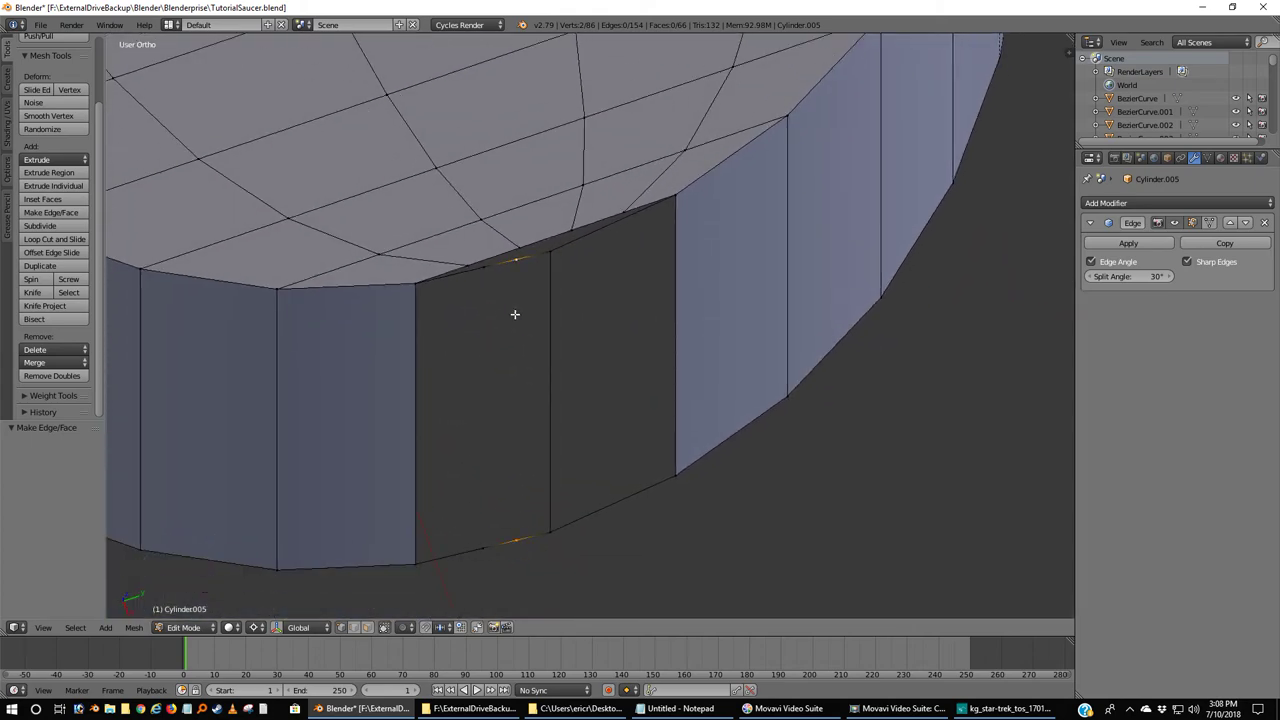
{"action": "key", "text": "shift+v"}
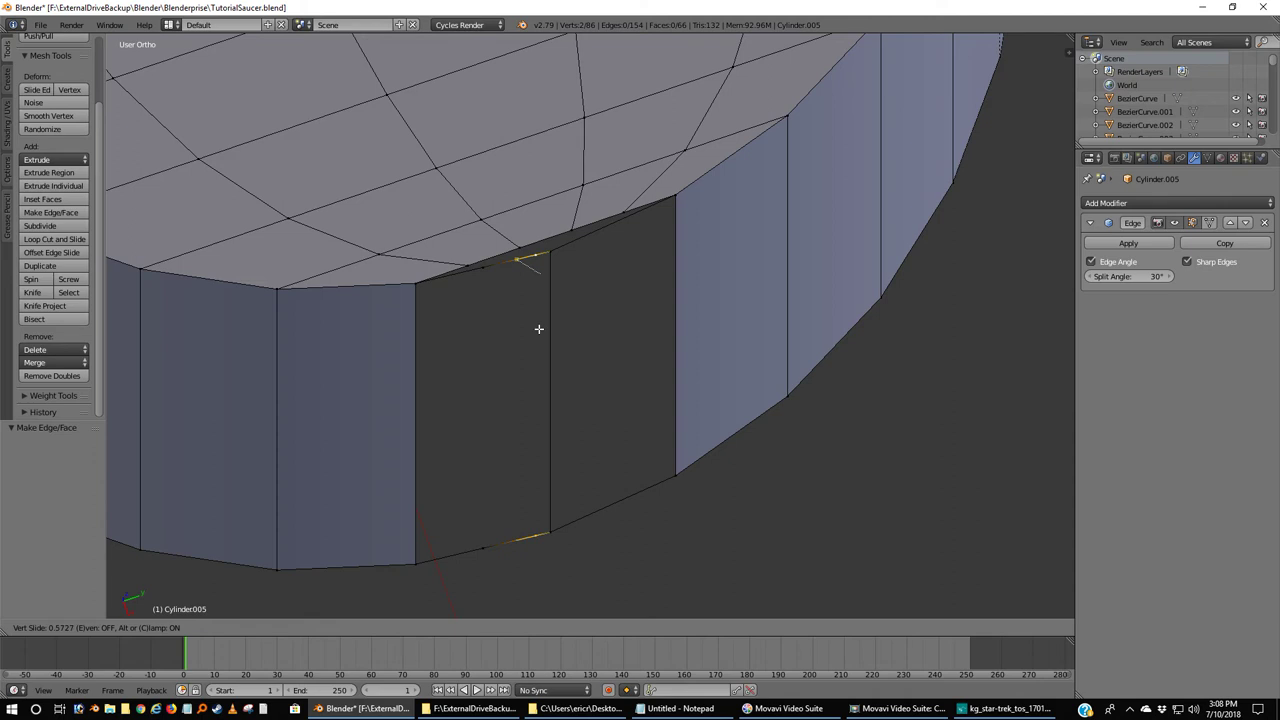
{"action": "left_click", "coordinate": [537, 329]}
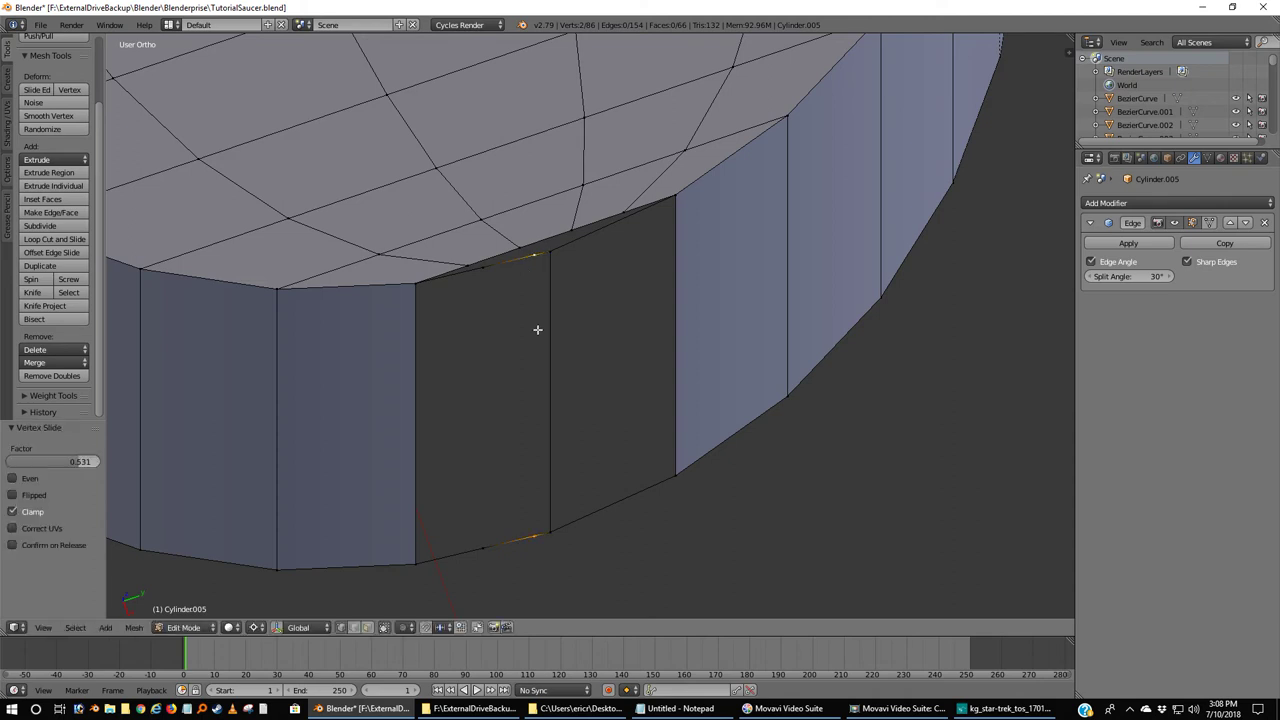
{"action": "middle_click_drag", "start_coordinate": [537, 329], "coordinate": [537, 349]}
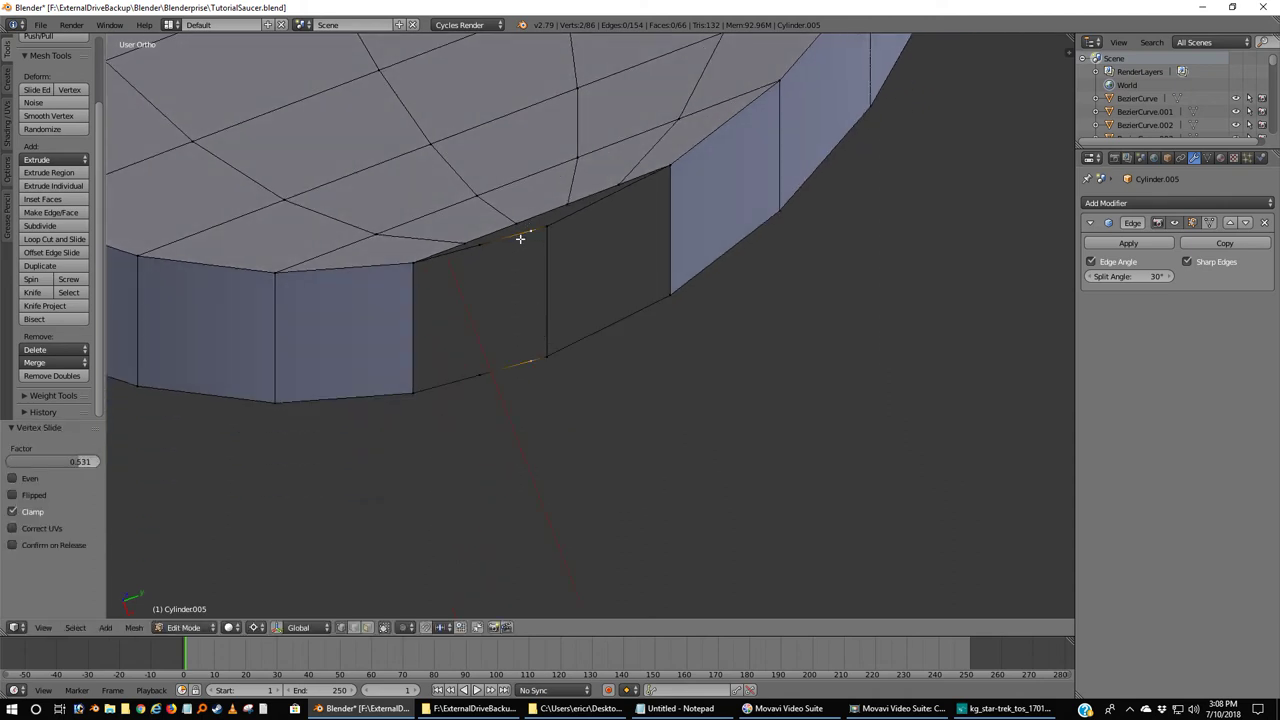
{"action": "key", "text": "KP_7"}
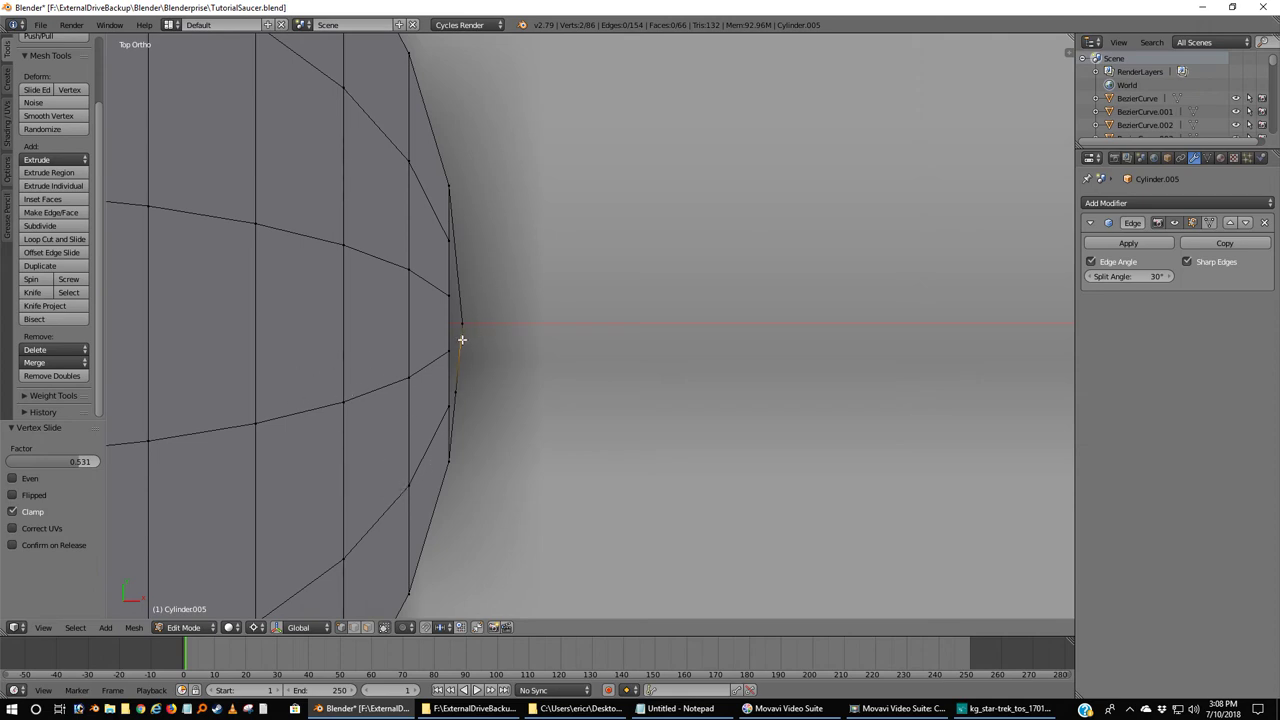
{"action": "middle_click_drag", "start_coordinate": [457, 357], "coordinate": [393, 335]}
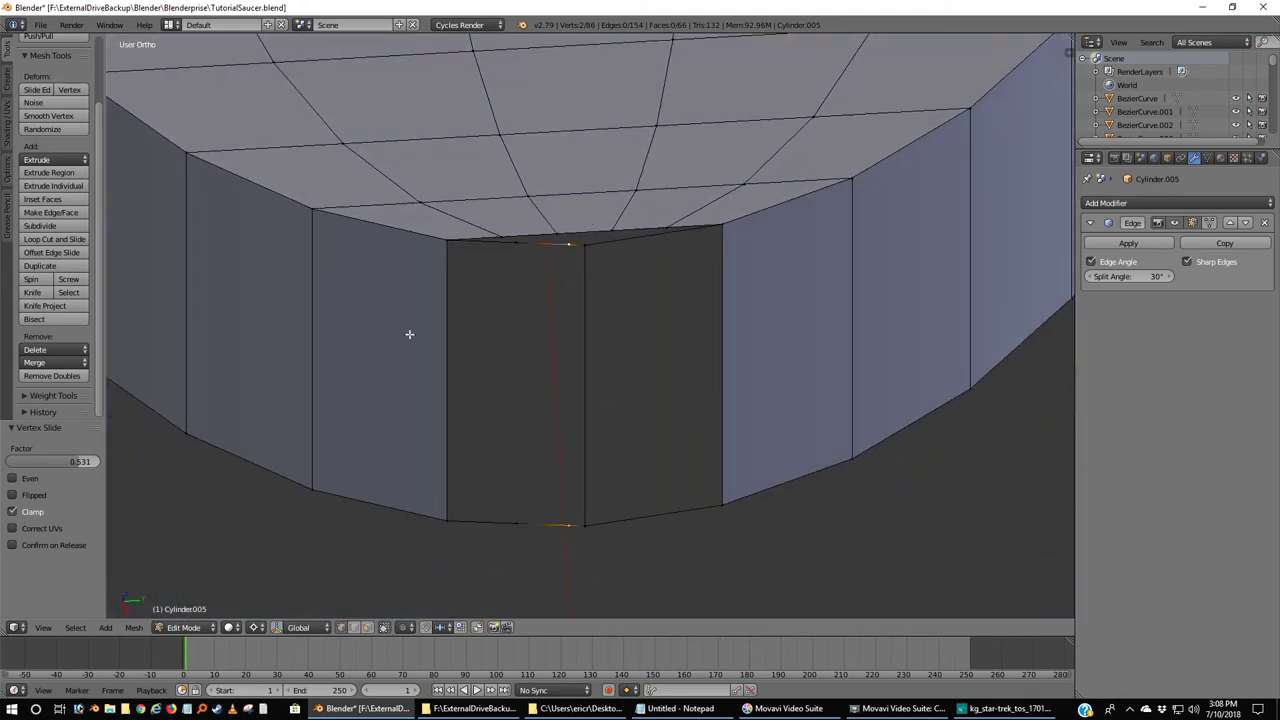
Subdivide the upper and lower rim edges on the other side of the tip's centre edge twice each.
{"action": "key", "text": "a"}
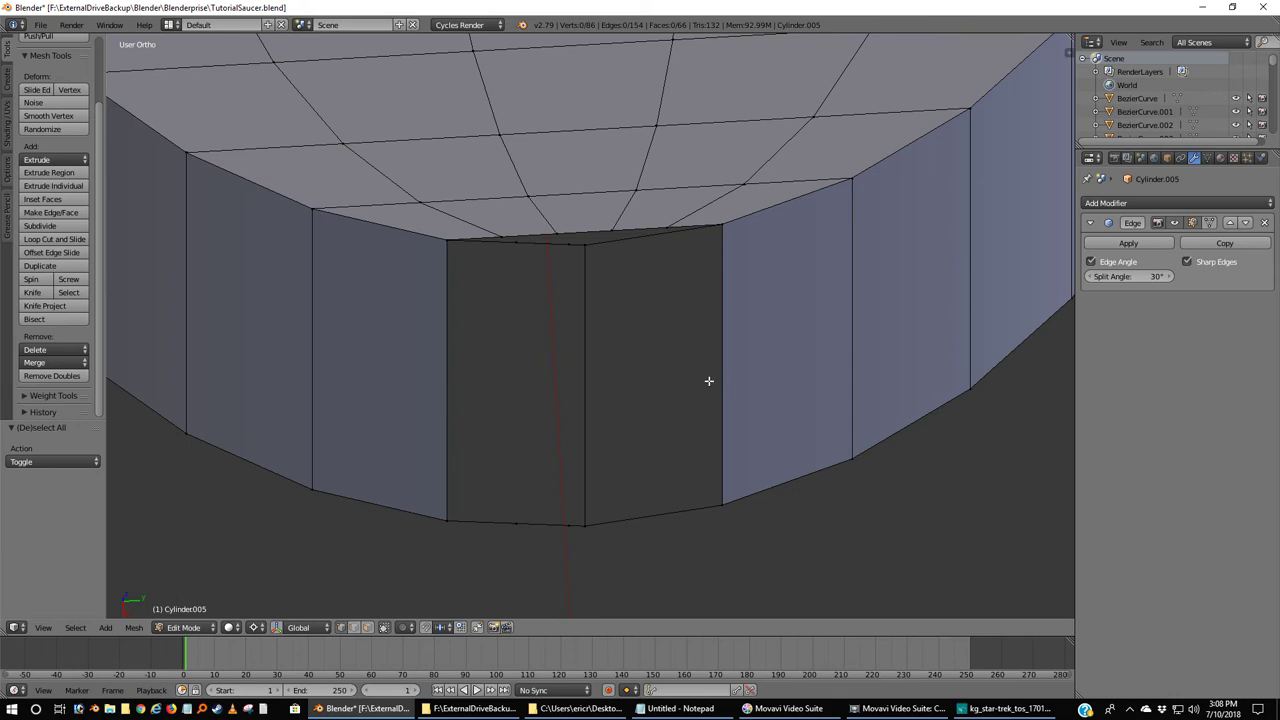
{"action": "right_click", "coordinate": [588, 249]}
{"action": "right_click", "coordinate": [733, 230], "text": "shift"}
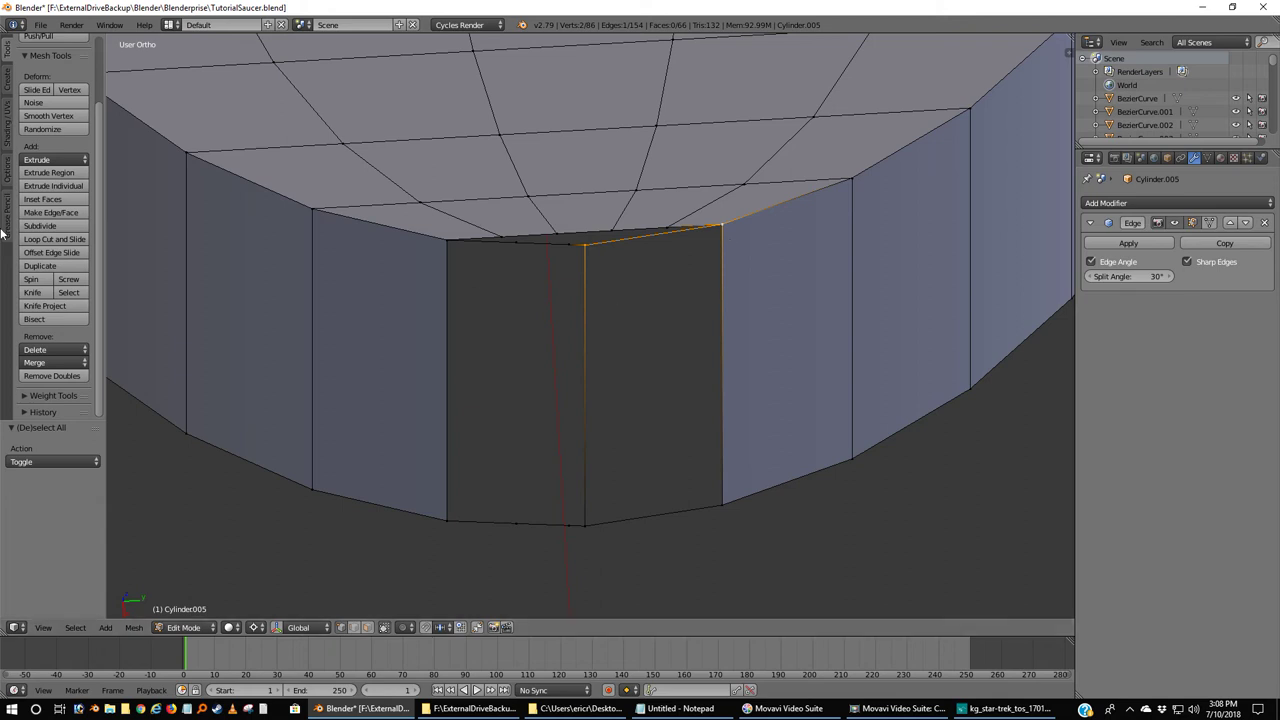
{"action": "left_click", "coordinate": [40, 226]}
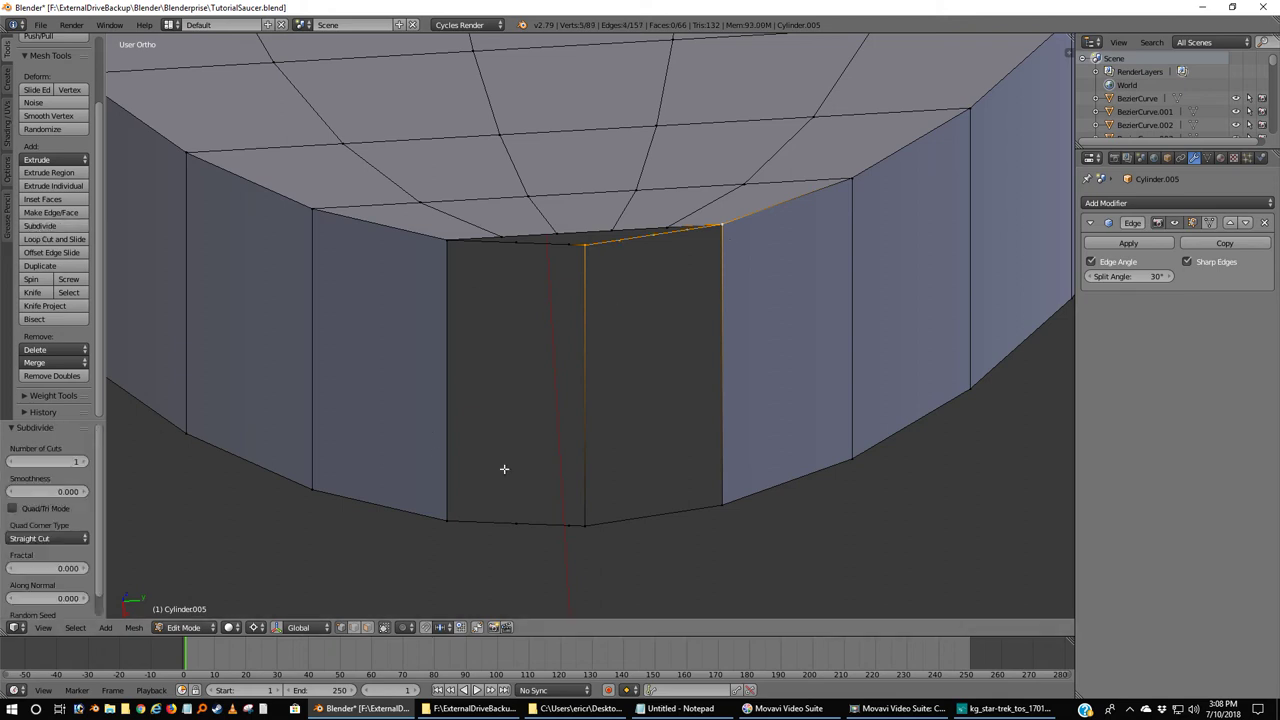
{"action": "right_click", "coordinate": [586, 527]}
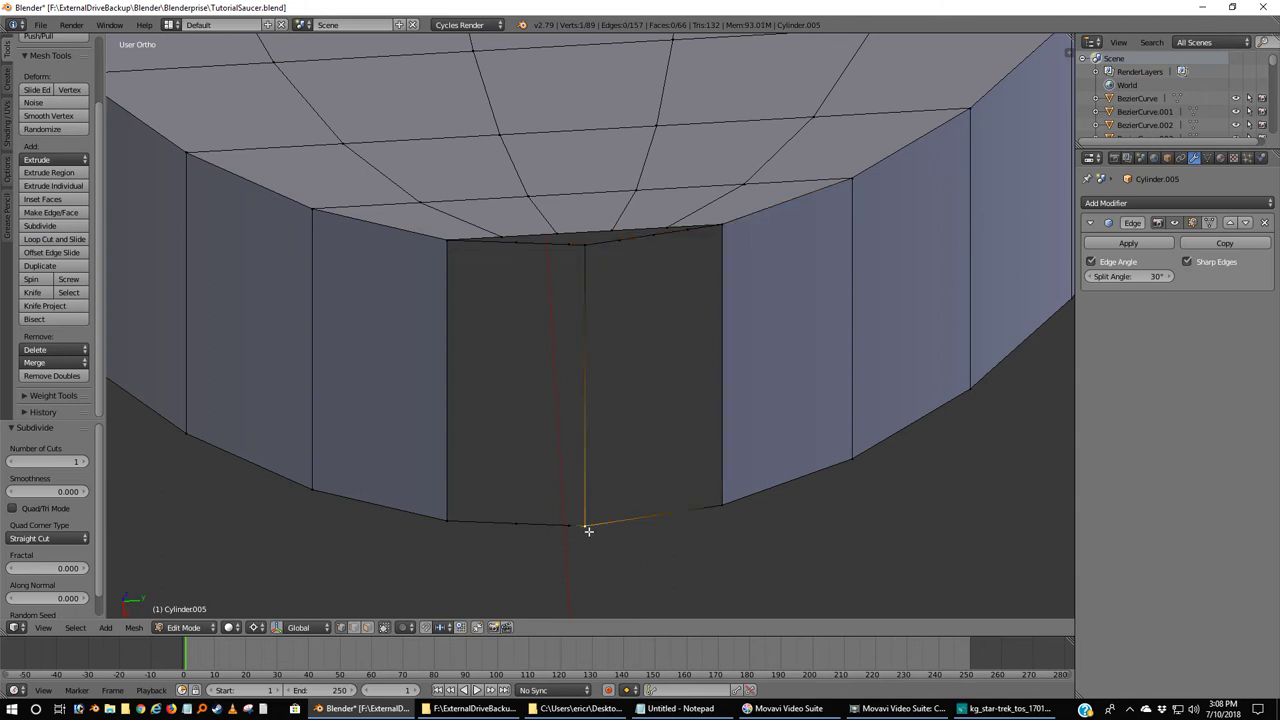
{"action": "right_click", "coordinate": [722, 506], "text": "shift"}
{"action": "left_click", "coordinate": [40, 226]}
Delete the upper and lower rim vertices nearest the outer corner of this newly subdivided side.
{"action": "right_click", "coordinate": [688, 229]}
{"action": "right_click", "coordinate": [691, 511], "text": "shift"}
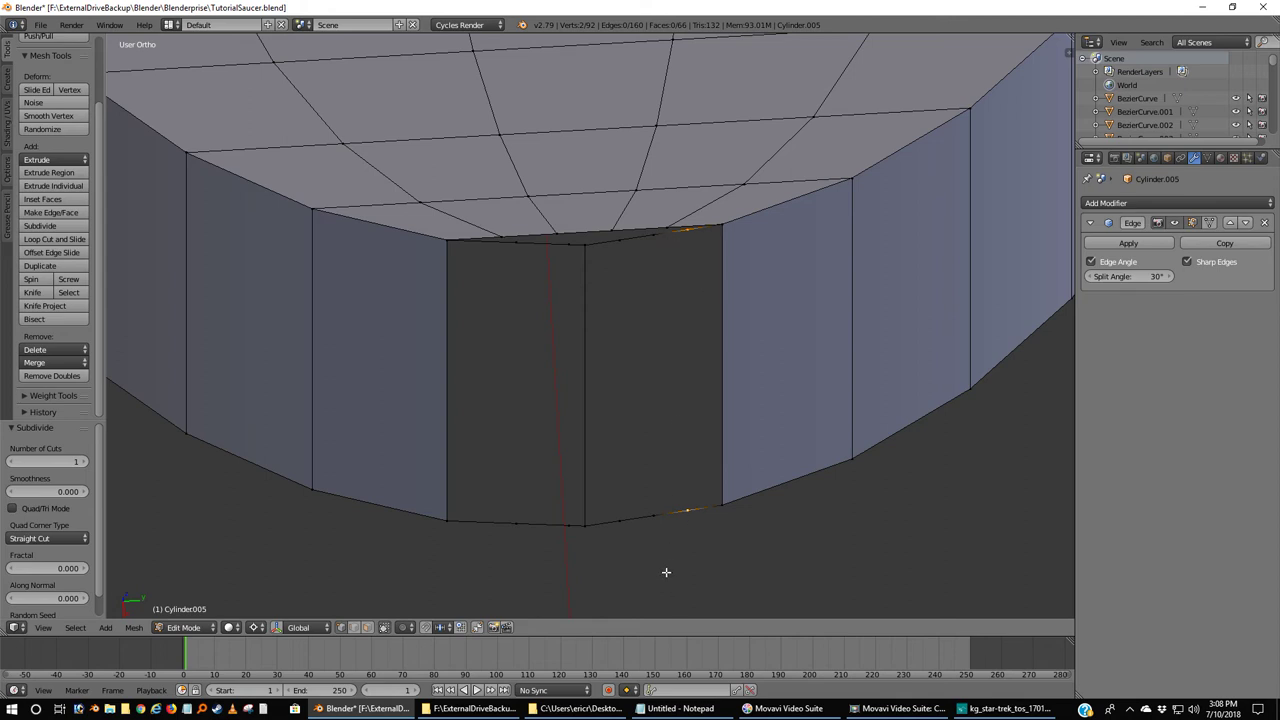
{"action": "key", "text": "x"}
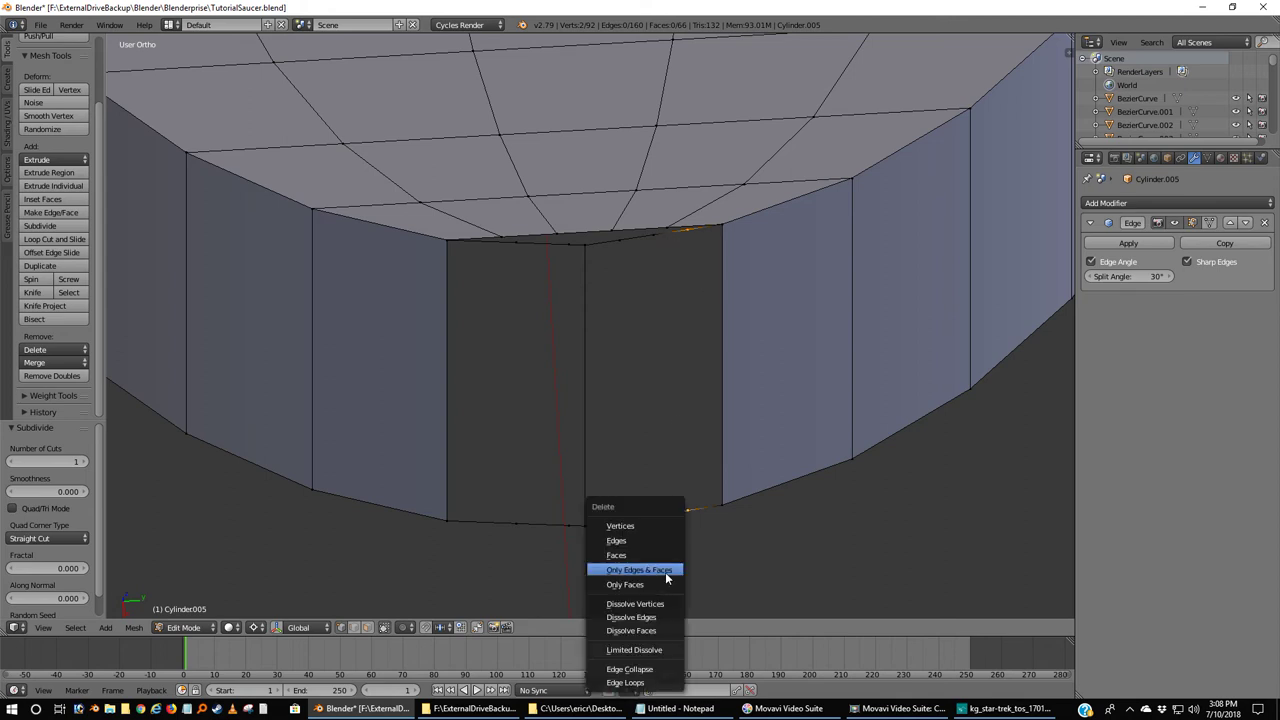
{"action": "left_click", "coordinate": [628, 526]}
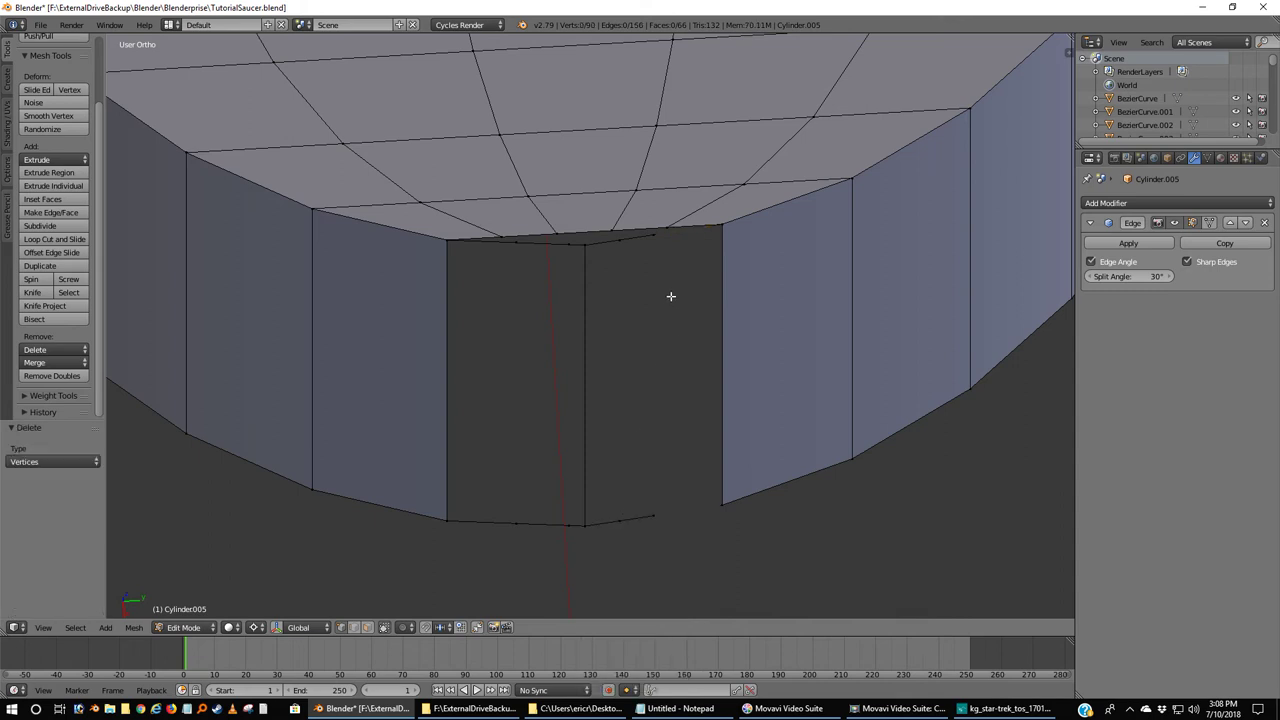
Close the upper and lower rim gaps on this side with new edges from the opening's corner vertices to the nearest remaining vertices.
{"action": "right_click", "coordinate": [722, 227]}
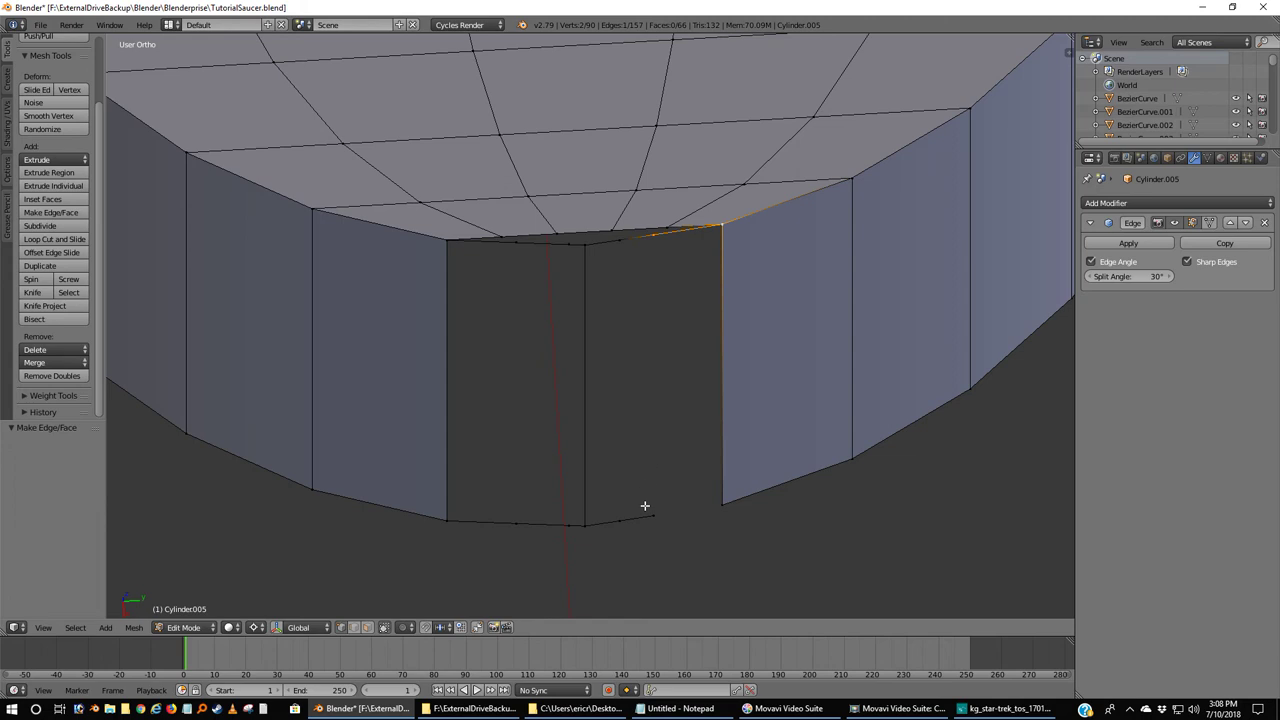
{"action": "key", "text": "f"}
{"action": "right_click", "coordinate": [727, 507], "text": "shift"}
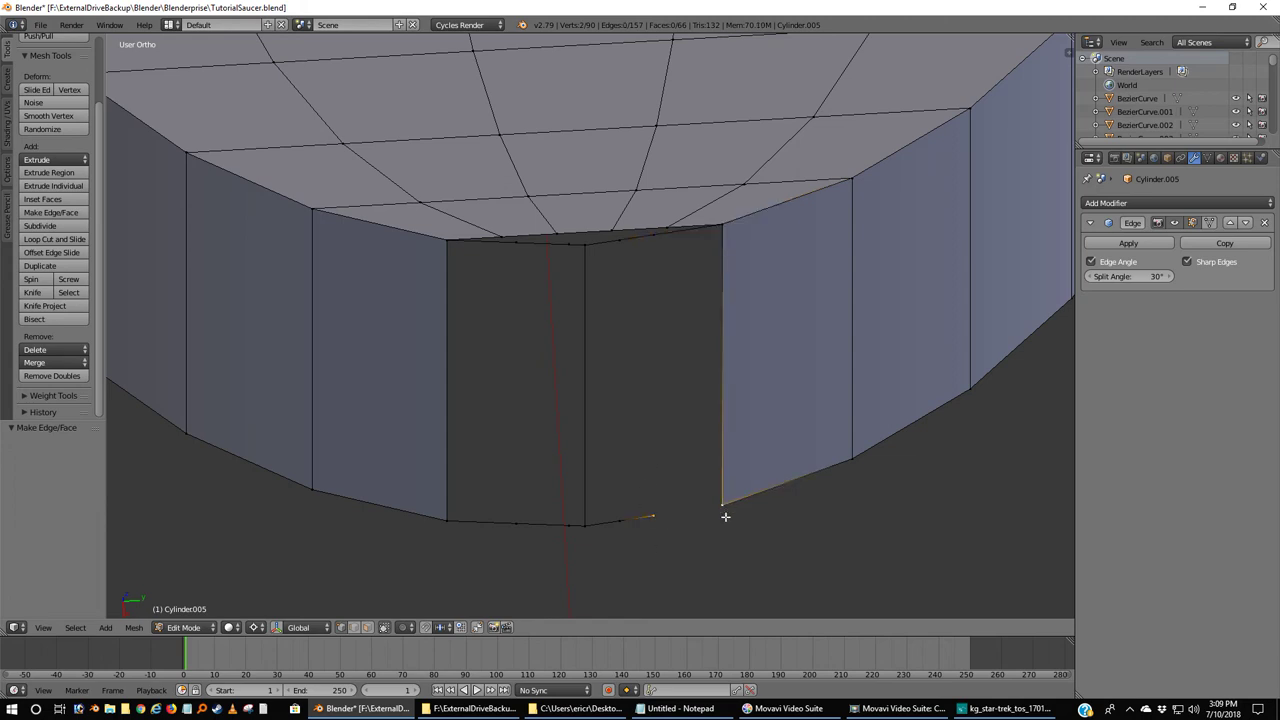
{"action": "key", "text": "f"}
Slide this side's upper and lower rim vertices nearest the centre edge toward it with a vertex slide factor of 0.539, then clear the selection.
{"action": "right_click", "coordinate": [621, 243]}
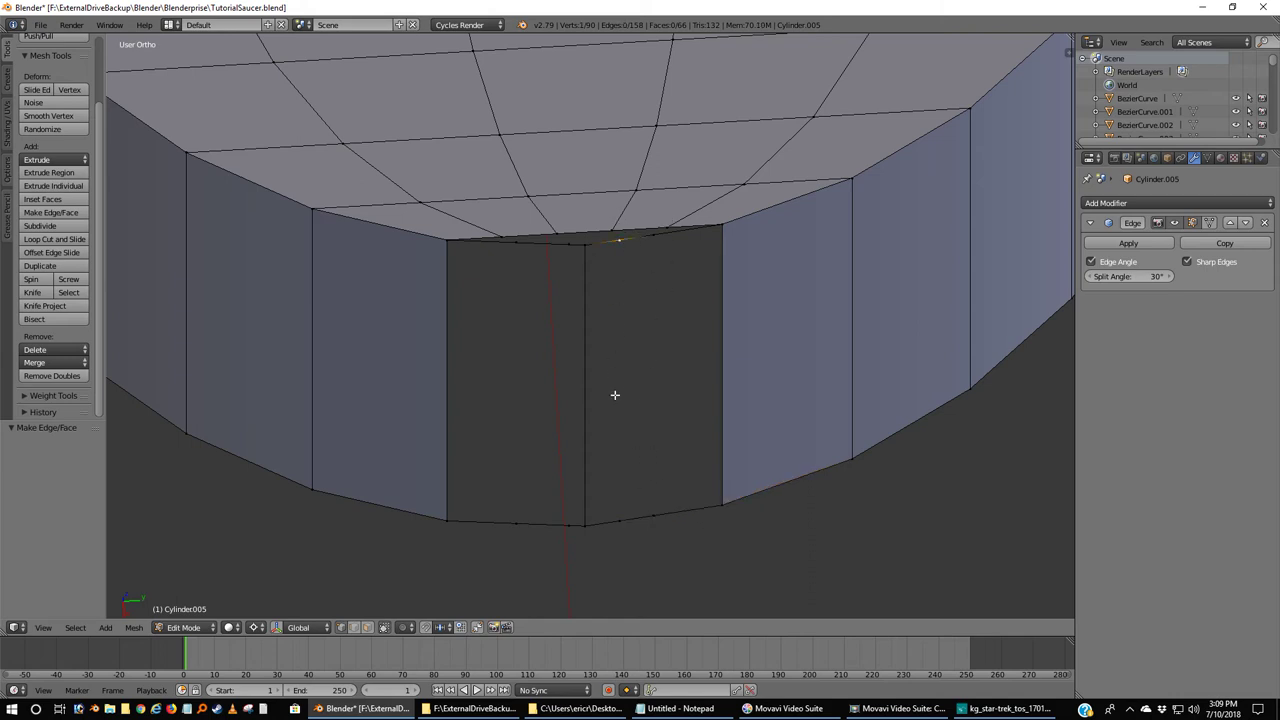
{"action": "right_click", "coordinate": [620, 522], "text": "shift"}
{"action": "key", "text": "w"}
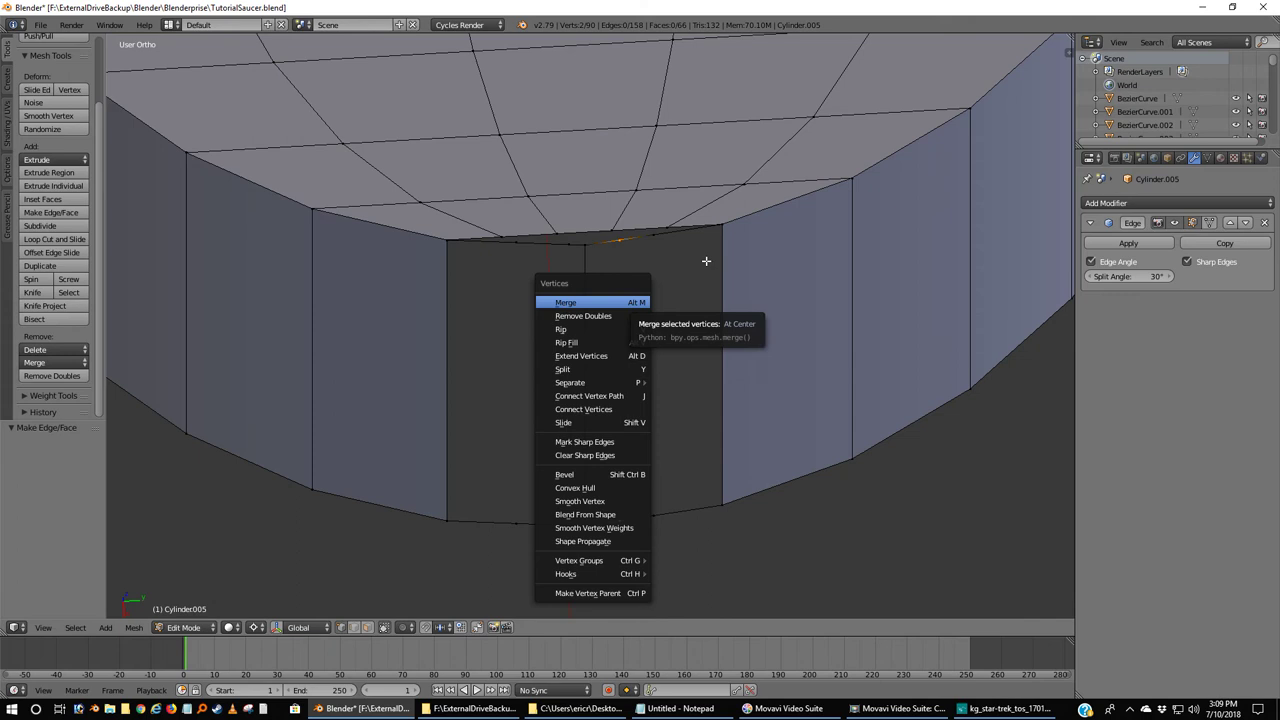
{"action": "key", "text": "shift+v"}
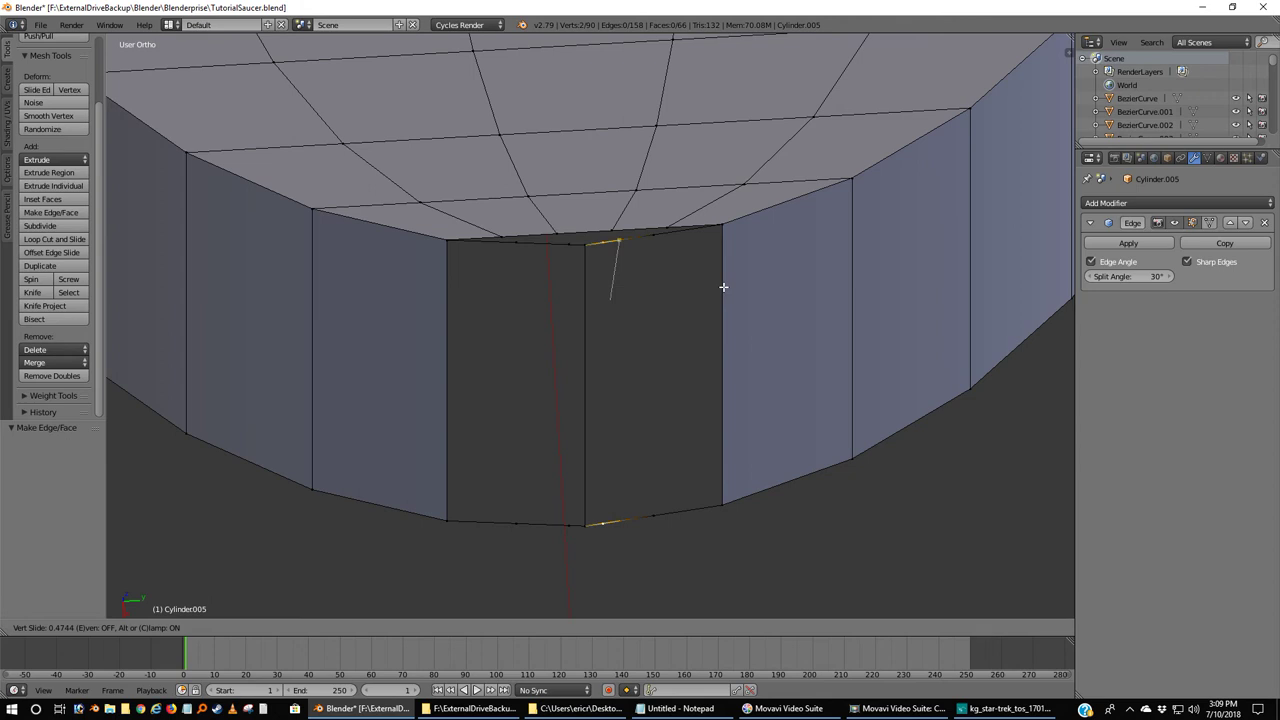
{"action": "left_click", "coordinate": [721, 289]}
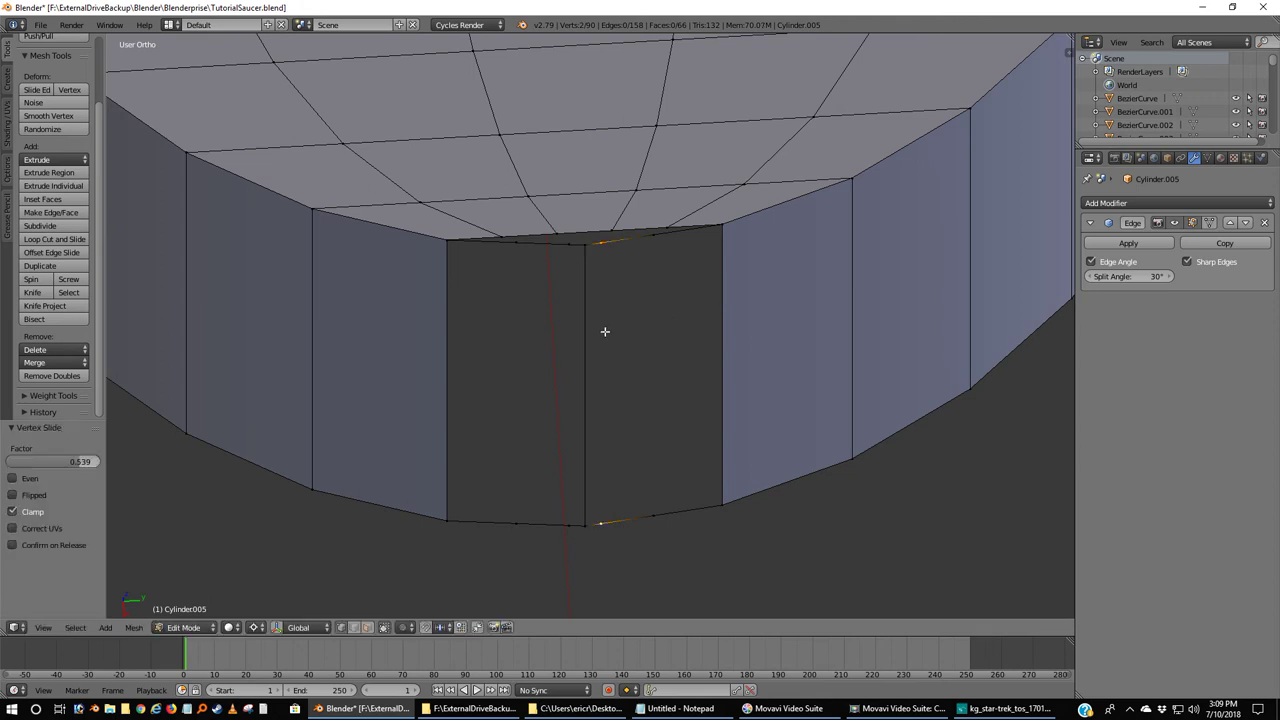
{"action": "key", "text": "KP_7"}
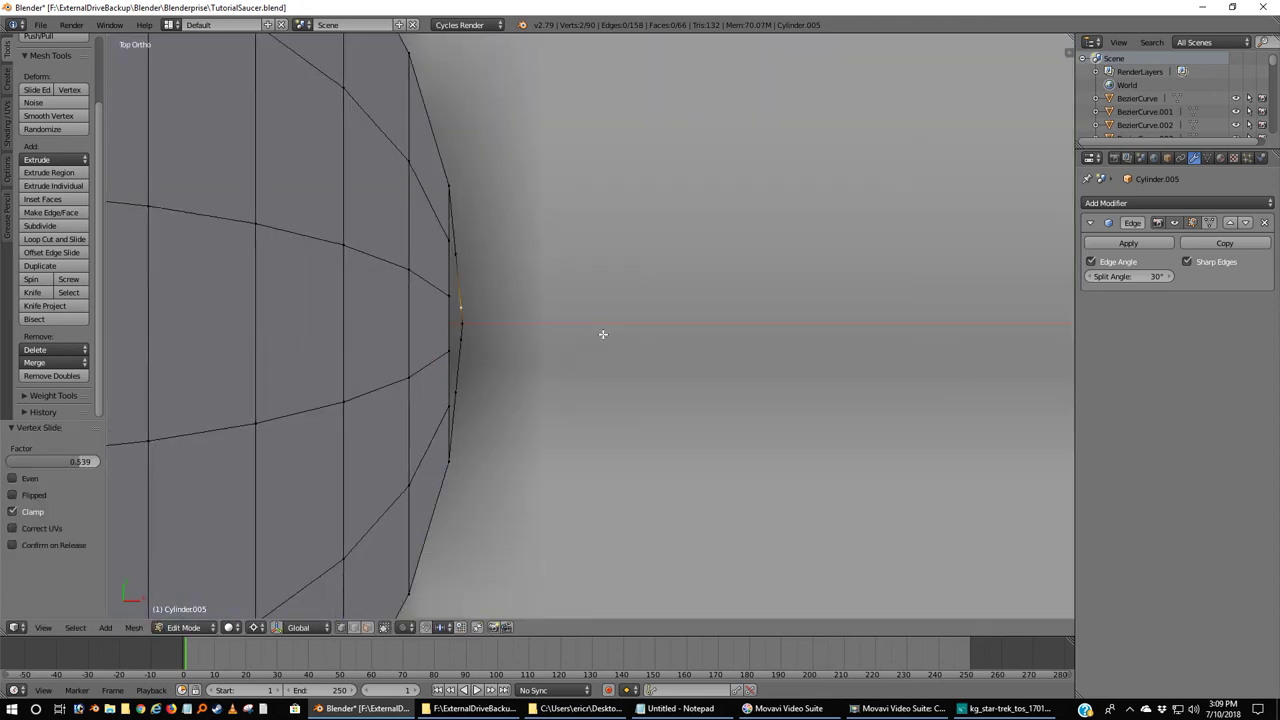
{"action": "scroll", "coordinate": [563, 334], "scroll_direction": "down", "scroll_amount": 1}
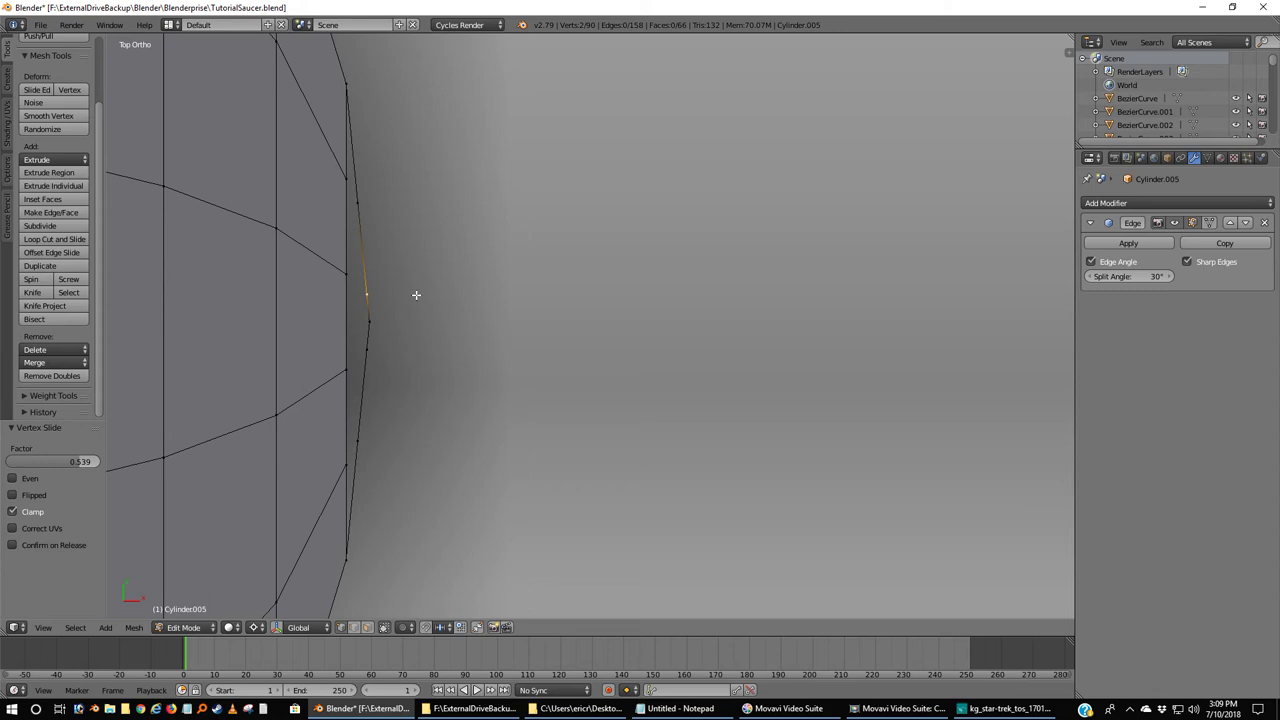
{"action": "key", "text": "a"}
Fill the triangular gap between the top surface and the upper rim at the opening's first corner with a face.
{"action": "middle_click_drag", "start_coordinate": [471, 360], "coordinate": [599, 411]}
{"action": "scroll", "coordinate": [600, 399], "scroll_direction": "down", "scroll_amount": 2}
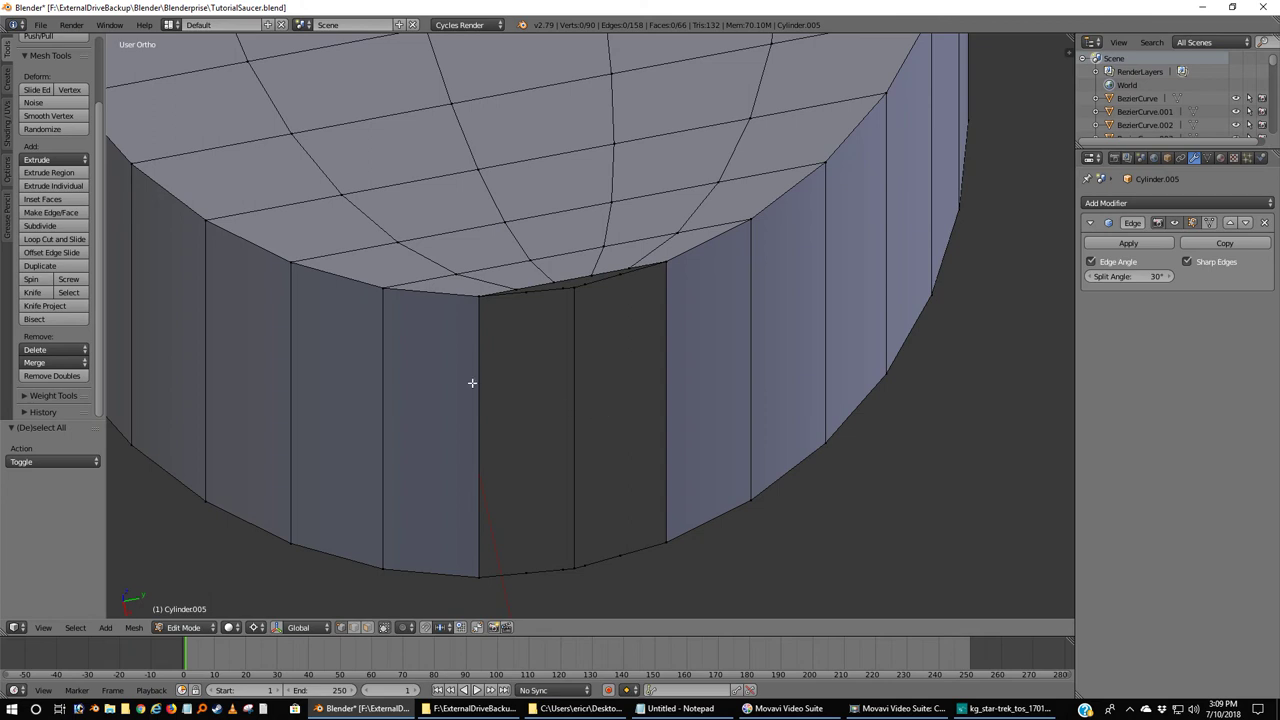
{"action": "right_click", "coordinate": [478, 296]}
{"action": "middle_click_drag", "start_coordinate": [489, 344], "coordinate": [466, 274]}
{"action": "right_click", "coordinate": [478, 226], "text": "shift"}
{"action": "right_click", "coordinate": [498, 231], "text": "shift"}
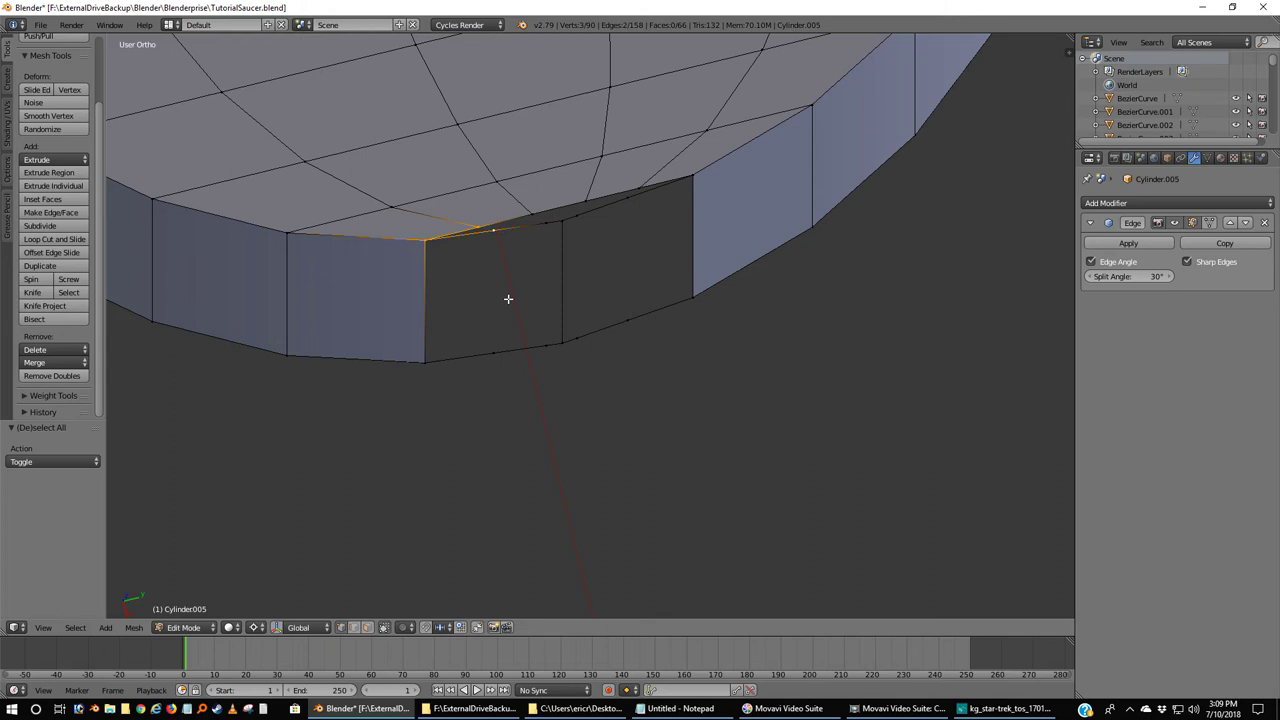
{"action": "key", "text": "f"}
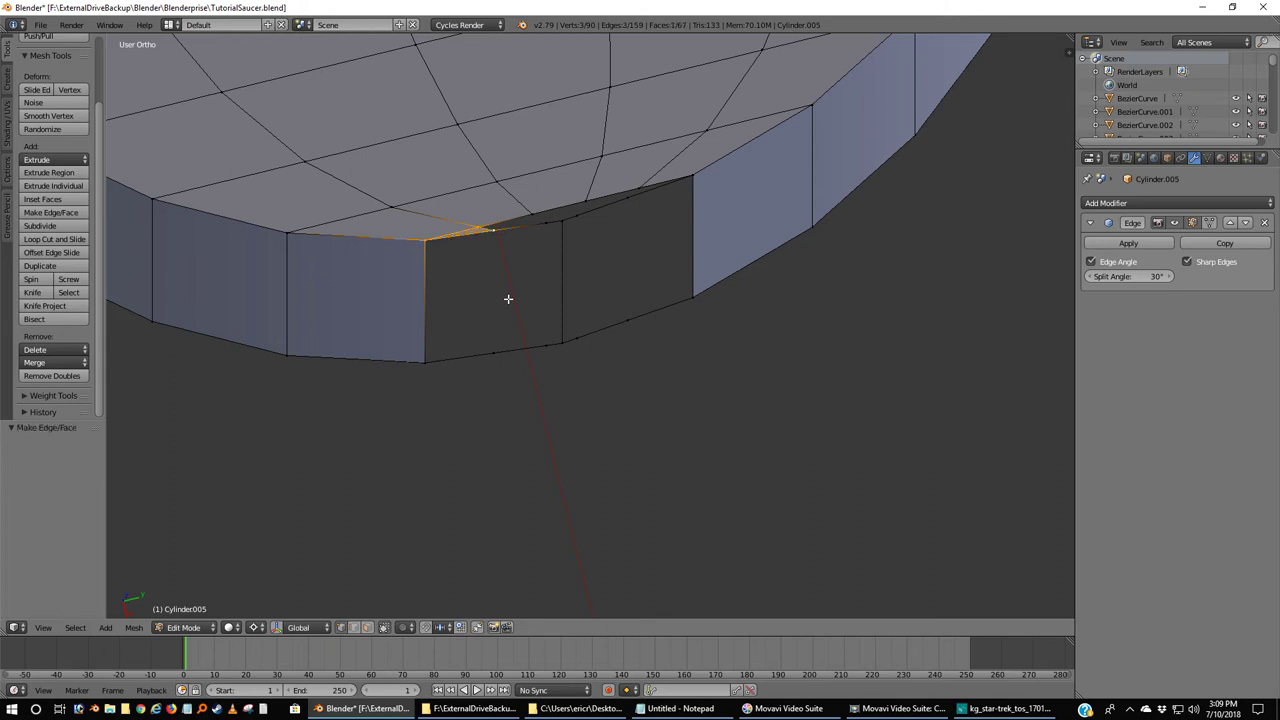
Fill the next gap between the top surface and upper rim, up to the vertex beside the centre edge, with a four-sided face.
{"action": "right_click", "coordinate": [479, 226]}
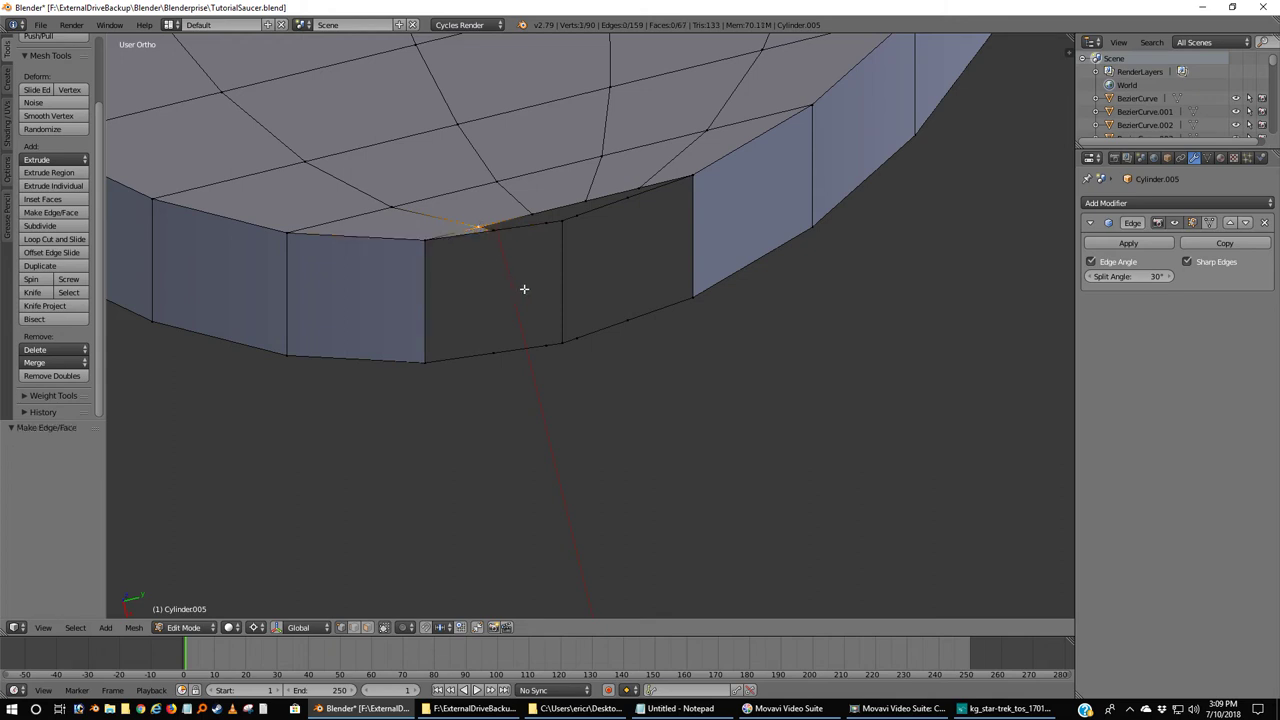
{"action": "right_click", "coordinate": [490, 228], "text": "shift"}
{"action": "right_click", "coordinate": [430, 238], "text": "shift"}
{"action": "right_click", "coordinate": [543, 217], "text": "shift"}
{"action": "key", "text": "f"}
Delete the upper and lower vertices of the tip's vertical centre edge.
{"action": "right_click", "coordinate": [563, 220]}
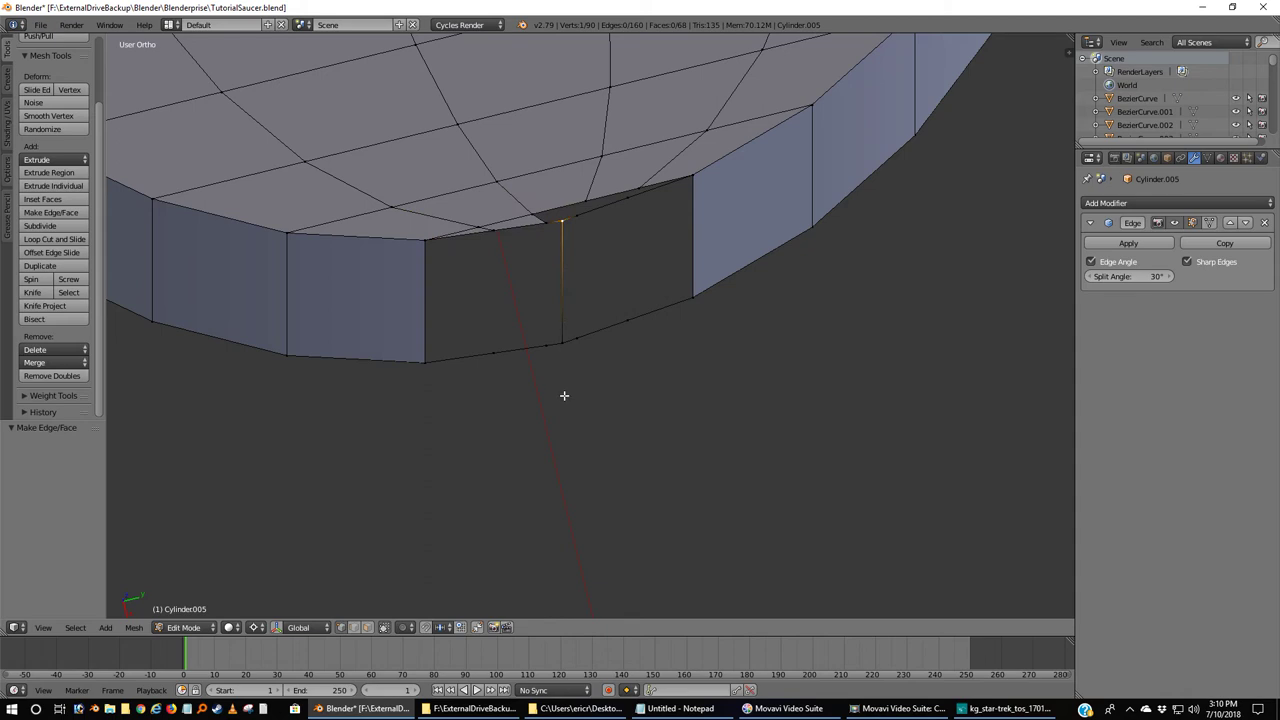
{"action": "right_click", "coordinate": [562, 343], "text": "shift"}
{"action": "key", "text": "x"}
{"action": "left_click", "coordinate": [564, 434]}
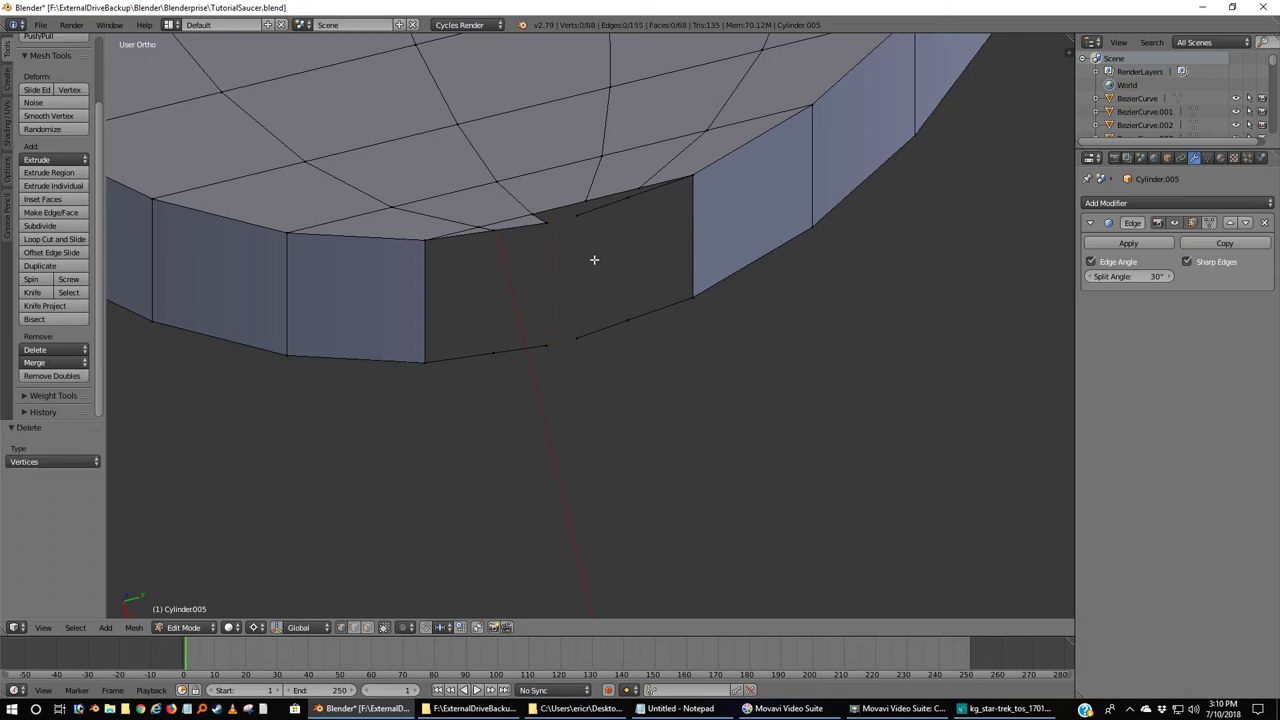
Create a narrow central side face from the upper and lower rim vertices flanking the deleted centre edge.
{"action": "right_click", "coordinate": [555, 225]}
{"action": "right_click", "coordinate": [576, 216], "text": "shift"}
{"action": "right_click", "coordinate": [543, 348], "text": "shift"}
{"action": "right_click", "coordinate": [581, 346], "text": "shift"}
{"action": "key", "text": "f"}
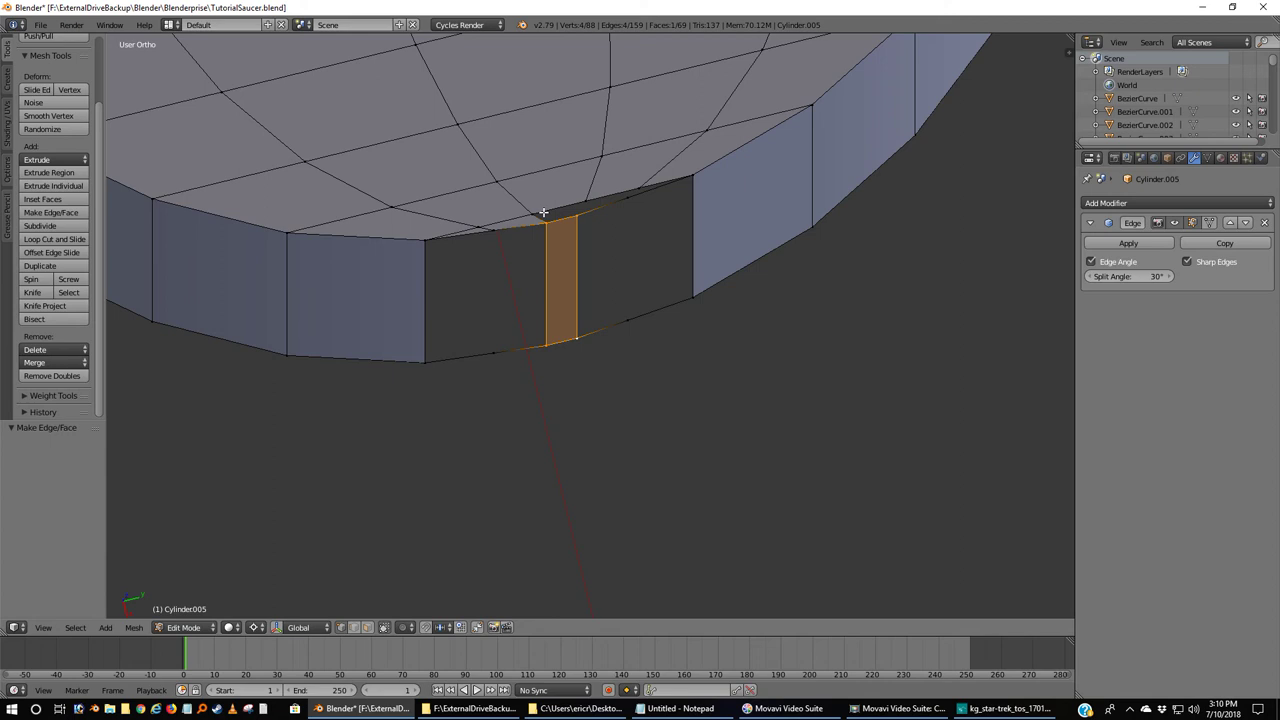
Fill the gap between the top surface and the upper edge of the narrow central side face, then clear the selection.
{"action": "right_click", "coordinate": [536, 212]}
{"action": "right_click", "coordinate": [550, 216], "text": "shift"}
{"action": "right_click", "coordinate": [572, 214], "text": "shift"}
{"action": "right_click", "coordinate": [591, 195], "text": "shift"}
{"action": "key", "text": "f"}
{"action": "key", "text": "a"}
Fill the two remaining gaps between the top surface and the upper rim out to the opening's far corner.
{"action": "right_click", "coordinate": [586, 210]}
{"action": "right_click", "coordinate": [635, 189], "text": "shift"}
{"action": "key", "text": "f"}
{"action": "key", "text": "a"}
{"action": "right_click", "coordinate": [634, 191]}
{"action": "right_click", "coordinate": [693, 176], "text": "shift"}
{"action": "key", "text": "f"}
Fill the side wall between the opening's first corner and the narrow central face with two adjoining four-sided faces.
{"action": "right_click", "coordinate": [423, 239]}
{"action": "right_click", "coordinate": [419, 369], "text": "shift"}
{"action": "right_click", "coordinate": [487, 357], "text": "shift"}
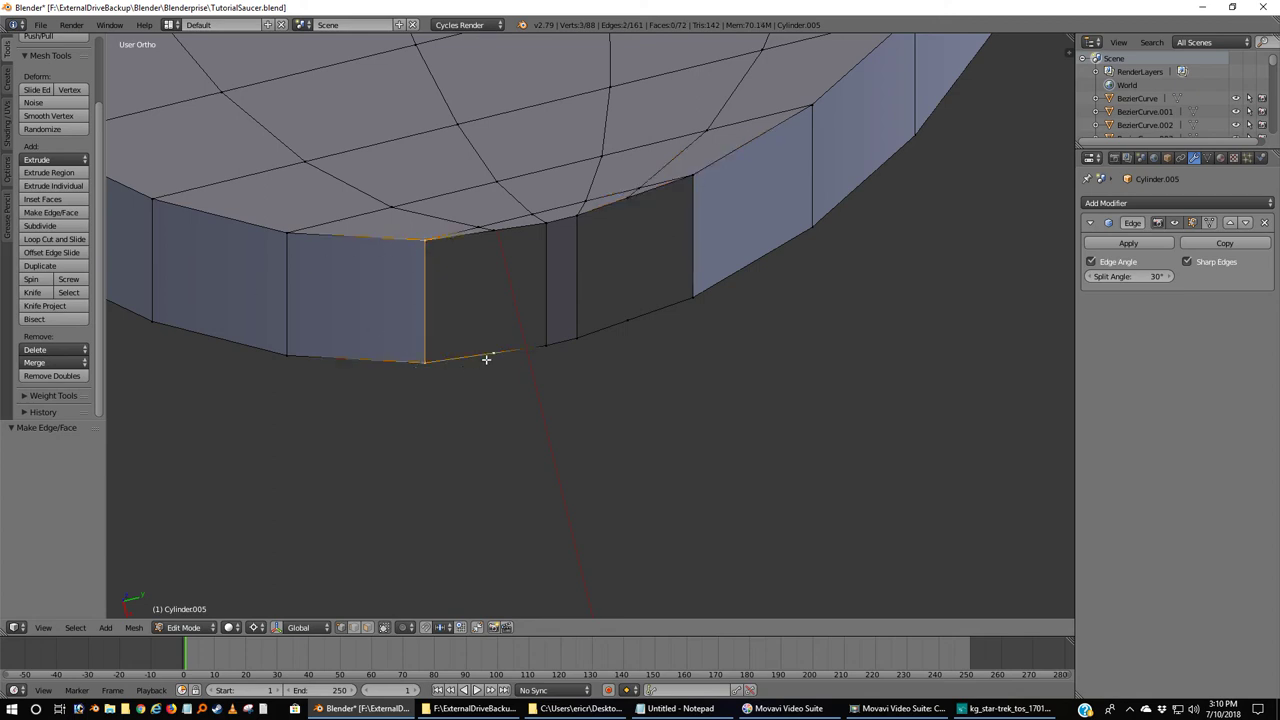
{"action": "right_click", "coordinate": [495, 228], "text": "shift"}
{"action": "key", "text": "f"}
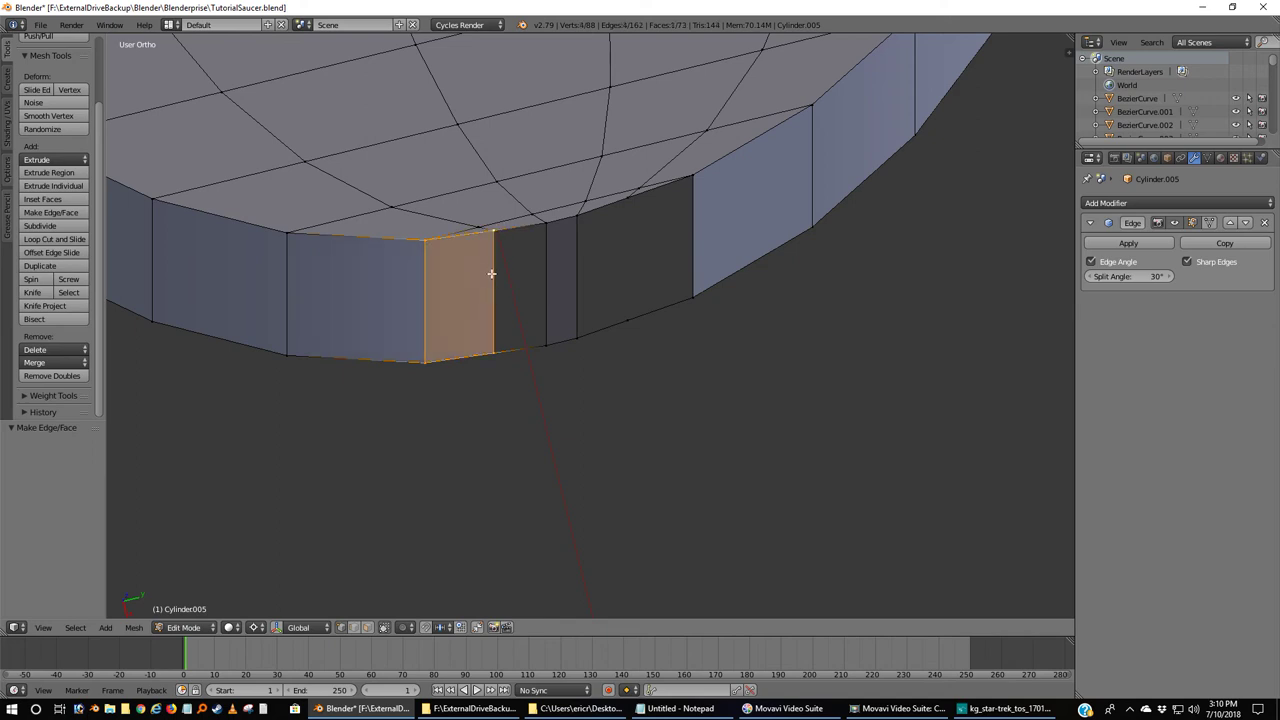
{"action": "right_click", "coordinate": [492, 231]}
{"action": "right_click", "coordinate": [492, 354], "text": "shift"}
{"action": "right_click", "coordinate": [545, 347], "text": "shift"}
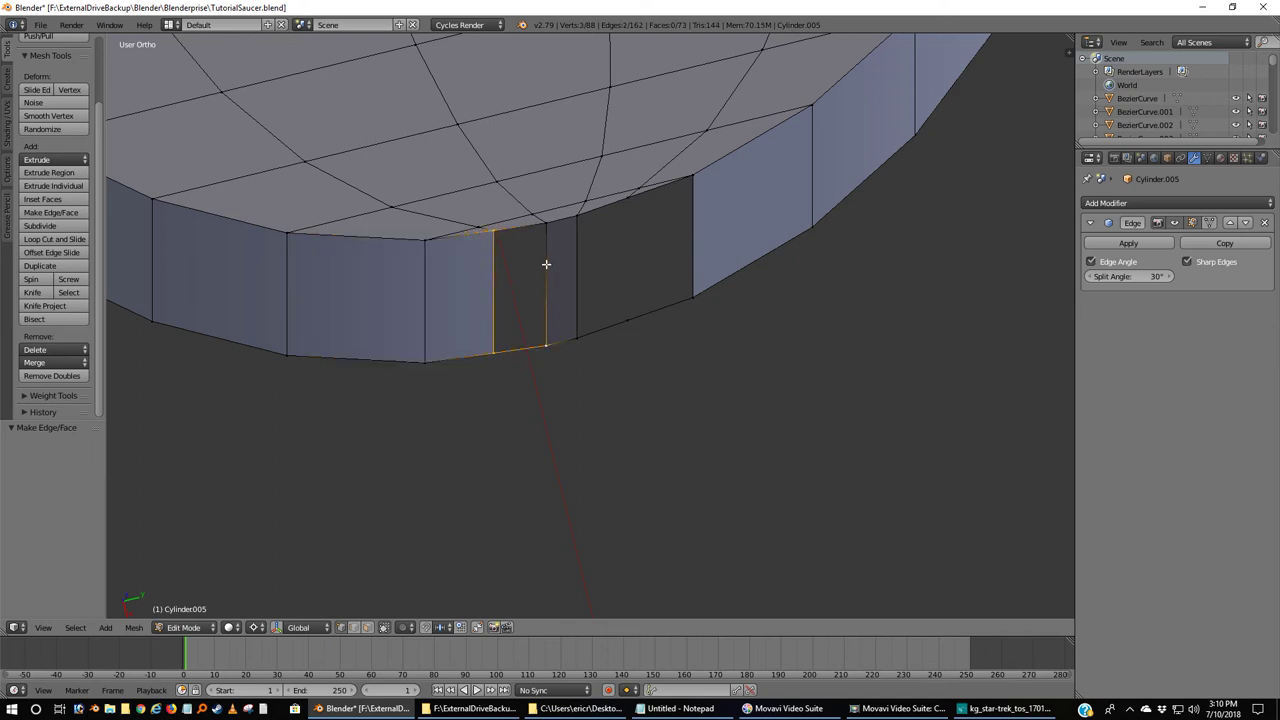
{"action": "right_click", "coordinate": [547, 237], "text": "shift"}
{"action": "key", "text": "f"}
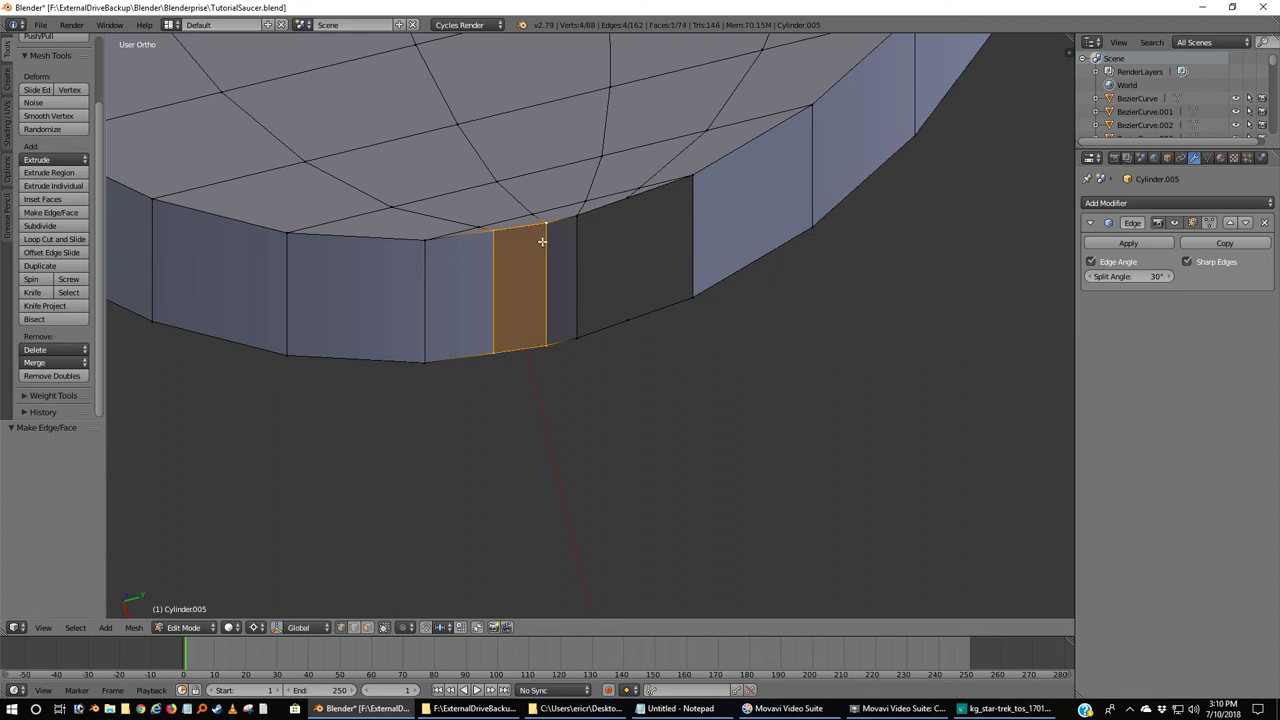
Fill the side wall between the narrow central face and the opening's far corner with two adjoining four-sided faces.
{"action": "right_click", "coordinate": [580, 218]}
{"action": "right_click", "coordinate": [579, 337], "text": "shift"}
{"action": "right_click", "coordinate": [627, 321], "text": "shift"}
{"action": "right_click", "coordinate": [632, 195], "text": "shift"}
{"action": "key", "text": "f"}
{"action": "right_click", "coordinate": [632, 195]}
{"action": "right_click", "coordinate": [630, 320], "text": "shift"}
{"action": "right_click", "coordinate": [692, 298], "text": "shift"}
{"action": "right_click", "coordinate": [693, 180], "text": "shift"}
{"action": "key", "text": "f"}
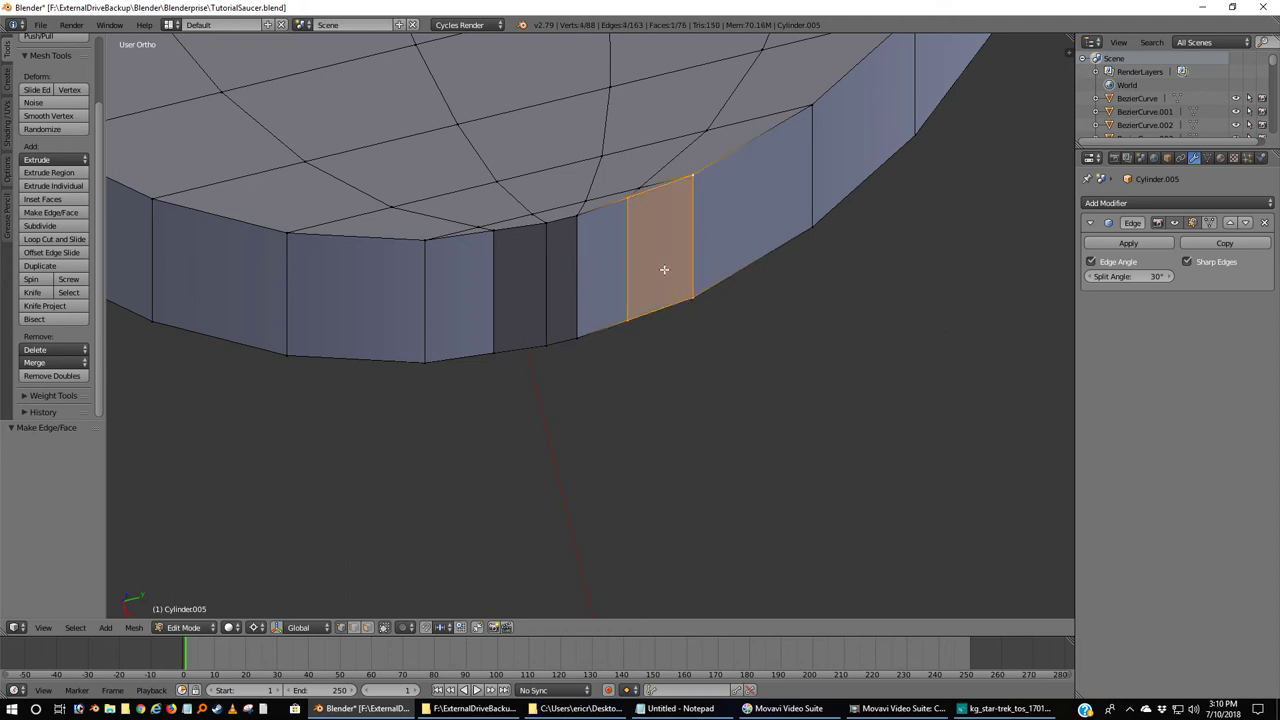
Clear the selection and examine the shading of the rebuilt side faces around the bar's rounded tip.
{"action": "key", "text": "a"}
{"action": "scroll", "coordinate": [663, 271], "scroll_direction": "down", "scroll_amount": 6}
{"action": "middle_click_drag", "start_coordinate": [597, 313], "coordinate": [486, 243]}
{"action": "scroll", "coordinate": [640, 449], "scroll_direction": "up", "scroll_amount": 4}
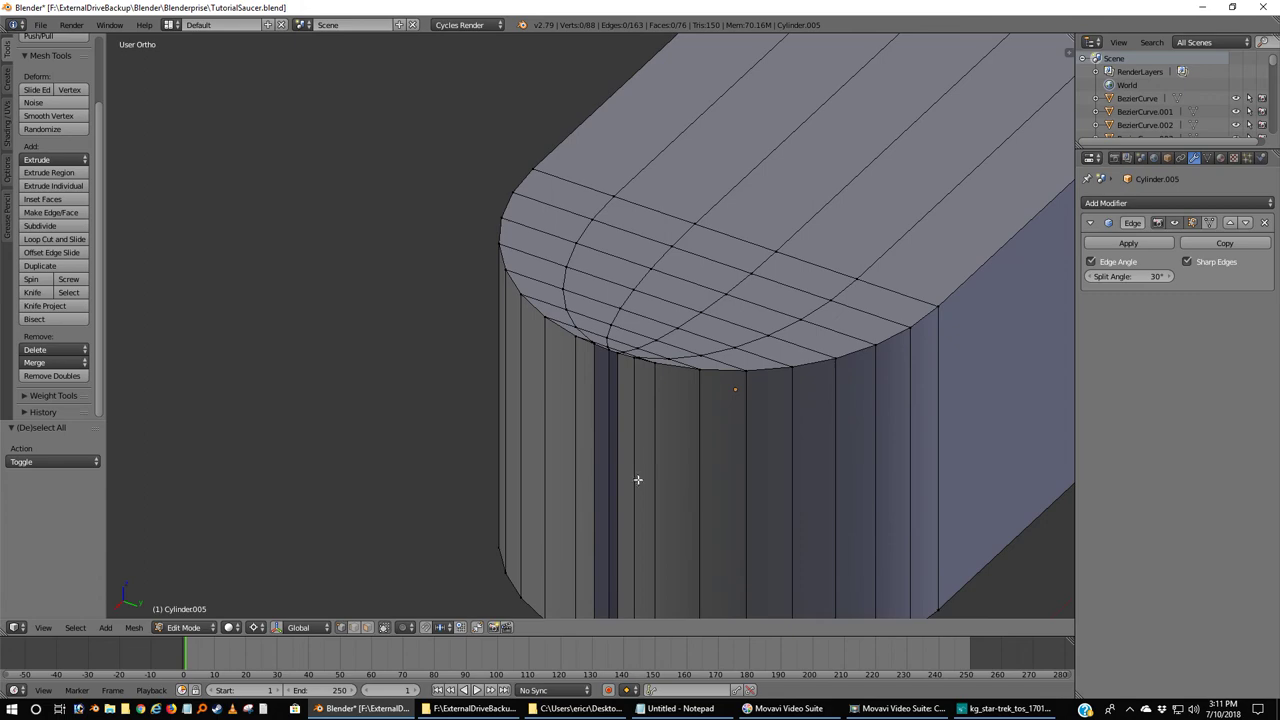
{"action": "middle_click_drag", "start_coordinate": [634, 494], "coordinate": [637, 334]}
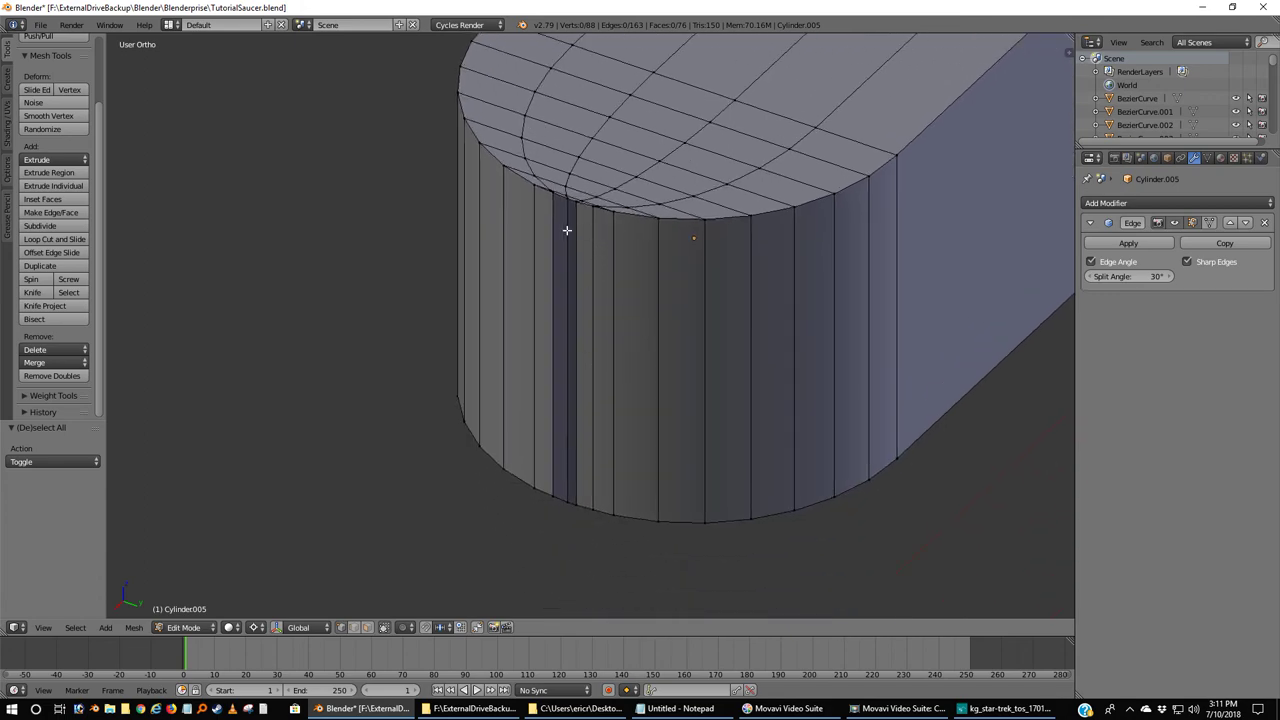
{"action": "middle_click_drag", "start_coordinate": [603, 280], "coordinate": [660, 322]}
{"action": "middle_click_drag", "start_coordinate": [563, 268], "coordinate": [523, 402]}
{"action": "right_click", "coordinate": [561, 503]}
{"action": "right_click", "coordinate": [586, 509], "text": "shift"}
{"action": "right_click", "coordinate": [566, 509]}
{"action": "right_click", "coordinate": [568, 197], "text": "shift"}
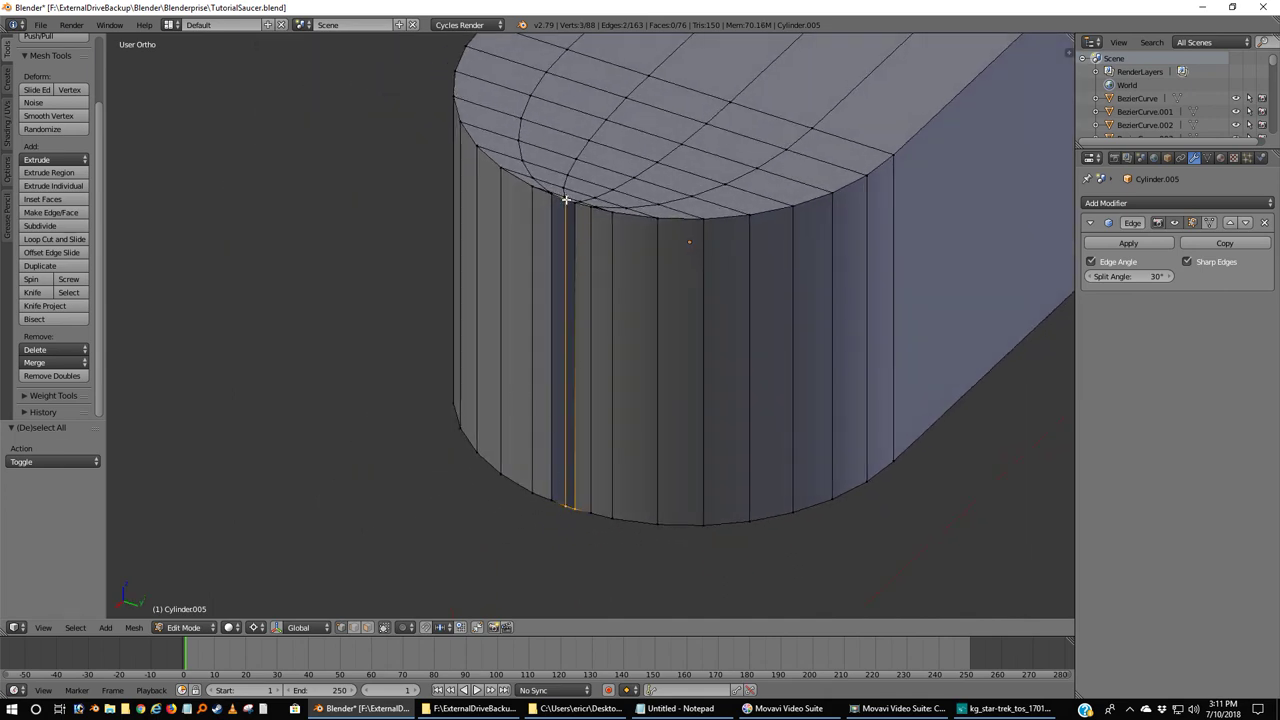
{"action": "key", "text": "ctrl+l"}
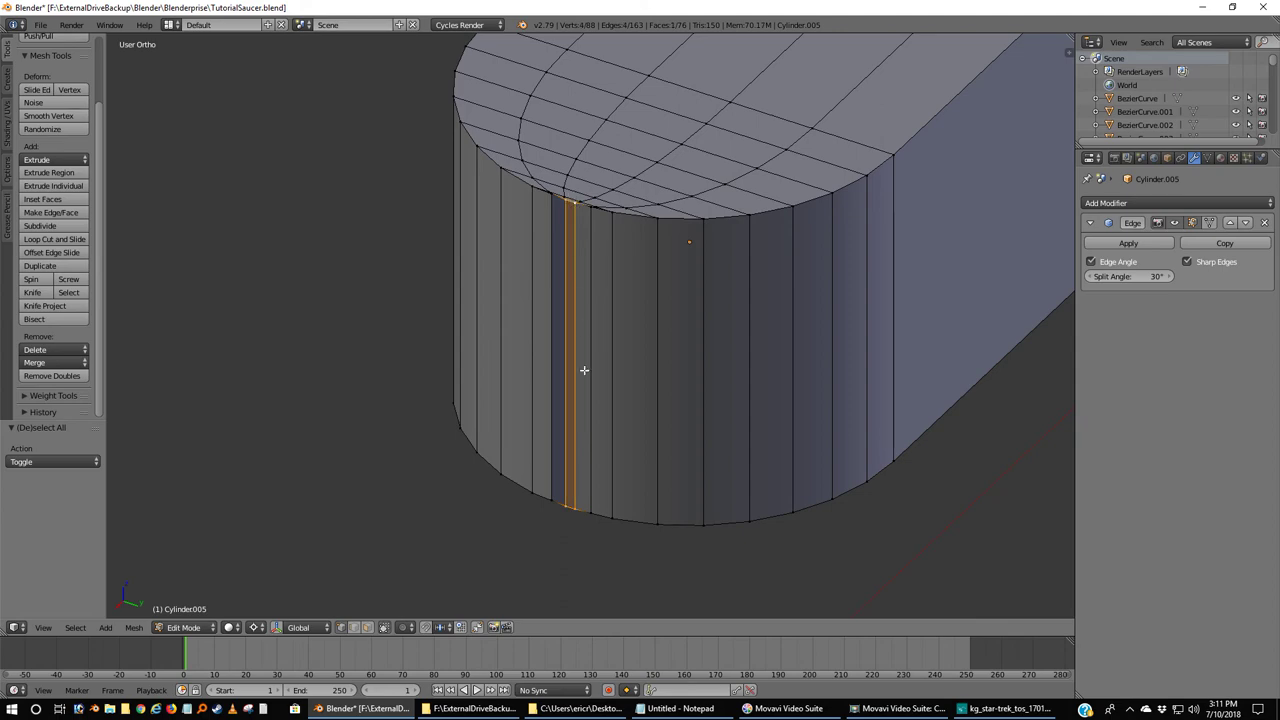
{"action": "key", "text": "a"}
Flip the normals of the two adjacent dark side faces on the rounded tip and clear the selection.
{"action": "scroll", "coordinate": [583, 471], "scroll_direction": "up", "scroll_amount": 5}
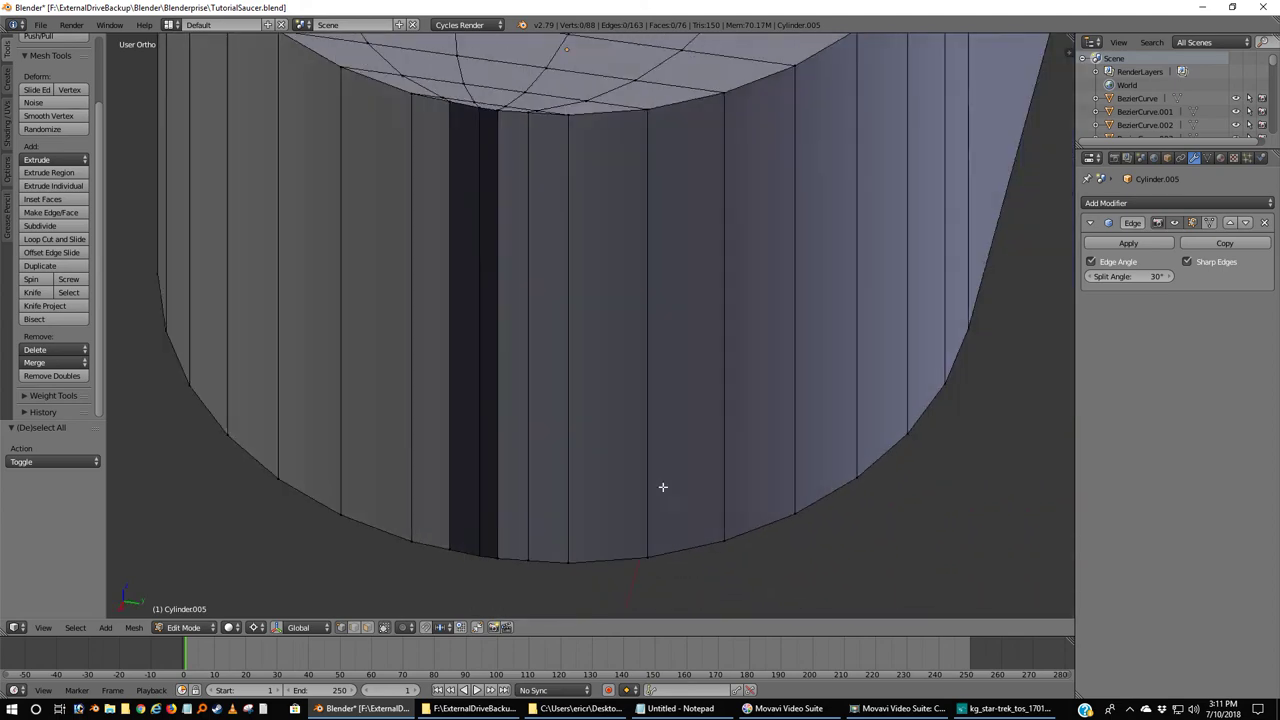
{"action": "middle_click_drag", "start_coordinate": [663, 487], "coordinate": [626, 449]}
{"action": "scroll", "coordinate": [540, 485], "scroll_direction": "down", "scroll_amount": 5}
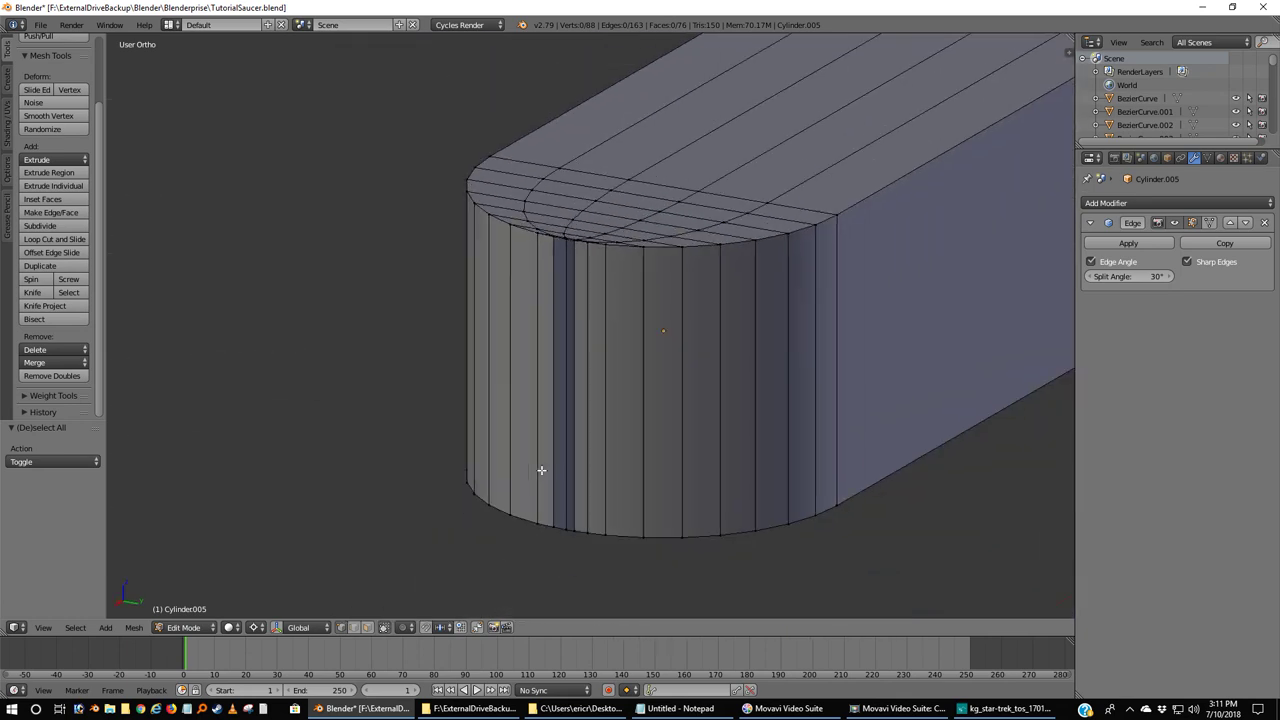
{"action": "left_click", "coordinate": [341, 627]}
{"action": "right_click", "coordinate": [558, 385]}
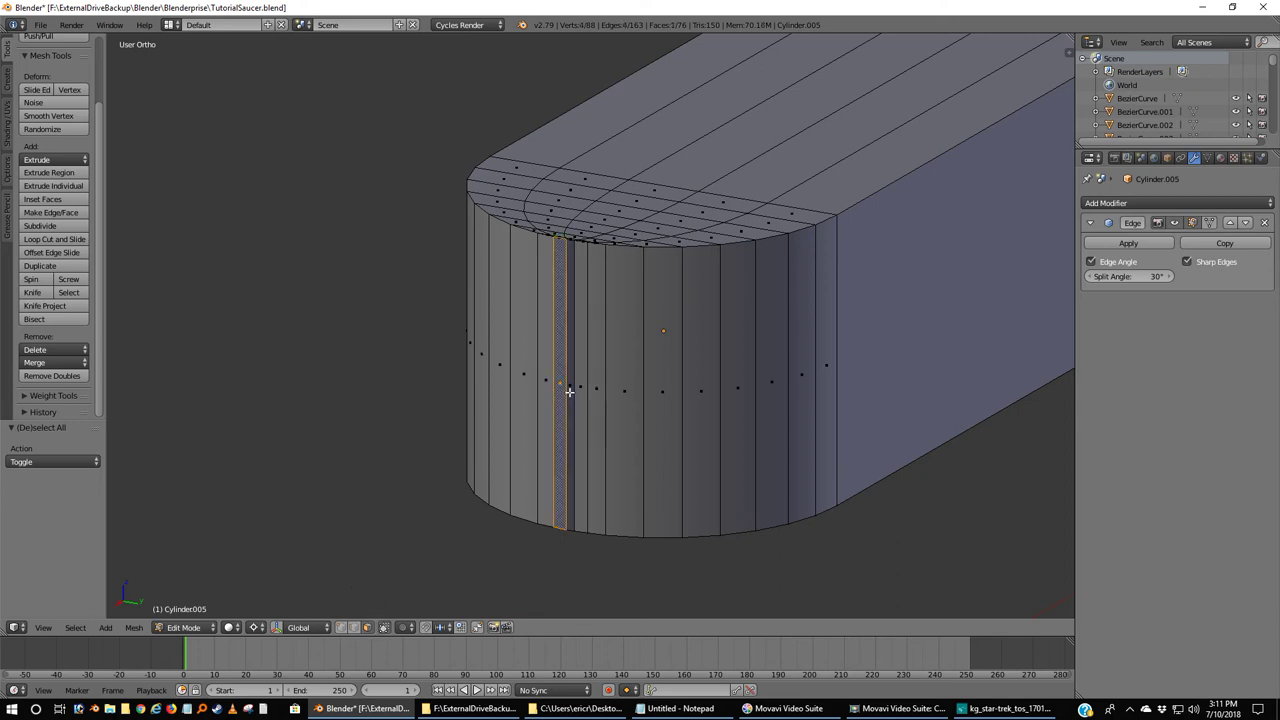
{"action": "right_click", "coordinate": [572, 440], "text": "shift"}
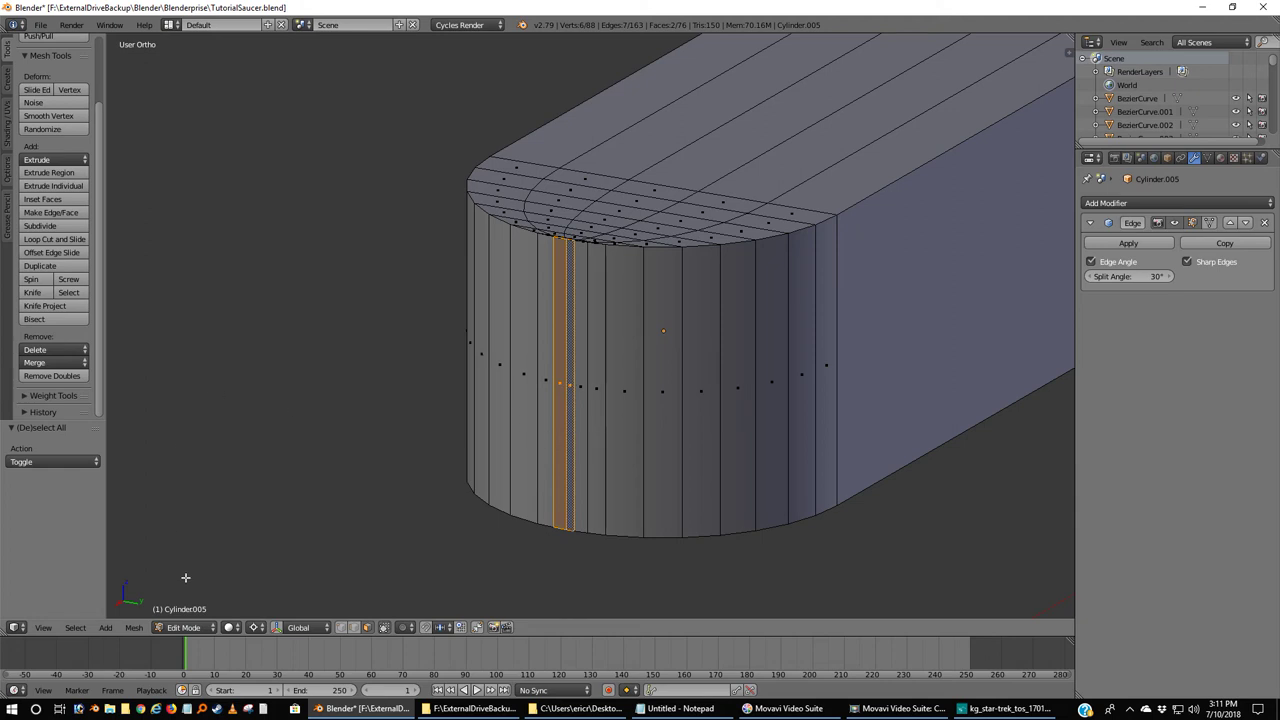
{"action": "left_click", "coordinate": [131, 628]}
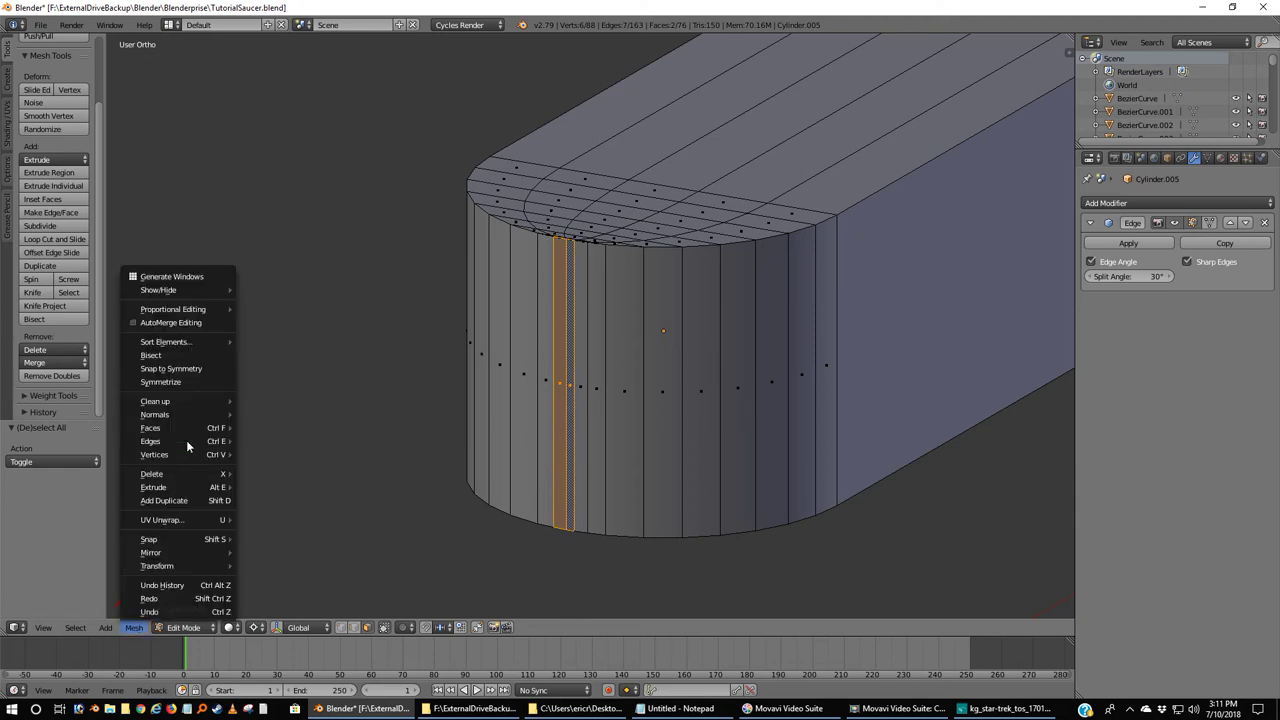
{"action": "mouse_move", "coordinate": [191, 412]}
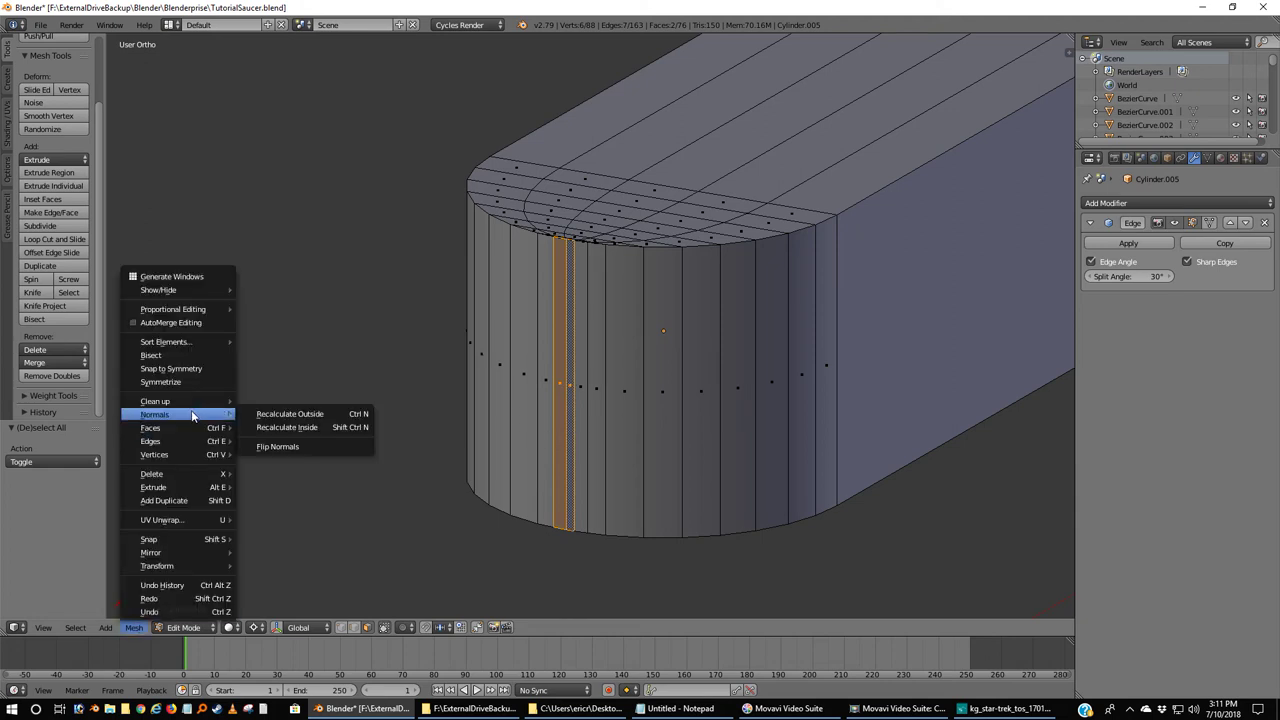
{"action": "left_click", "coordinate": [282, 446]}
{"action": "key", "text": "a"}
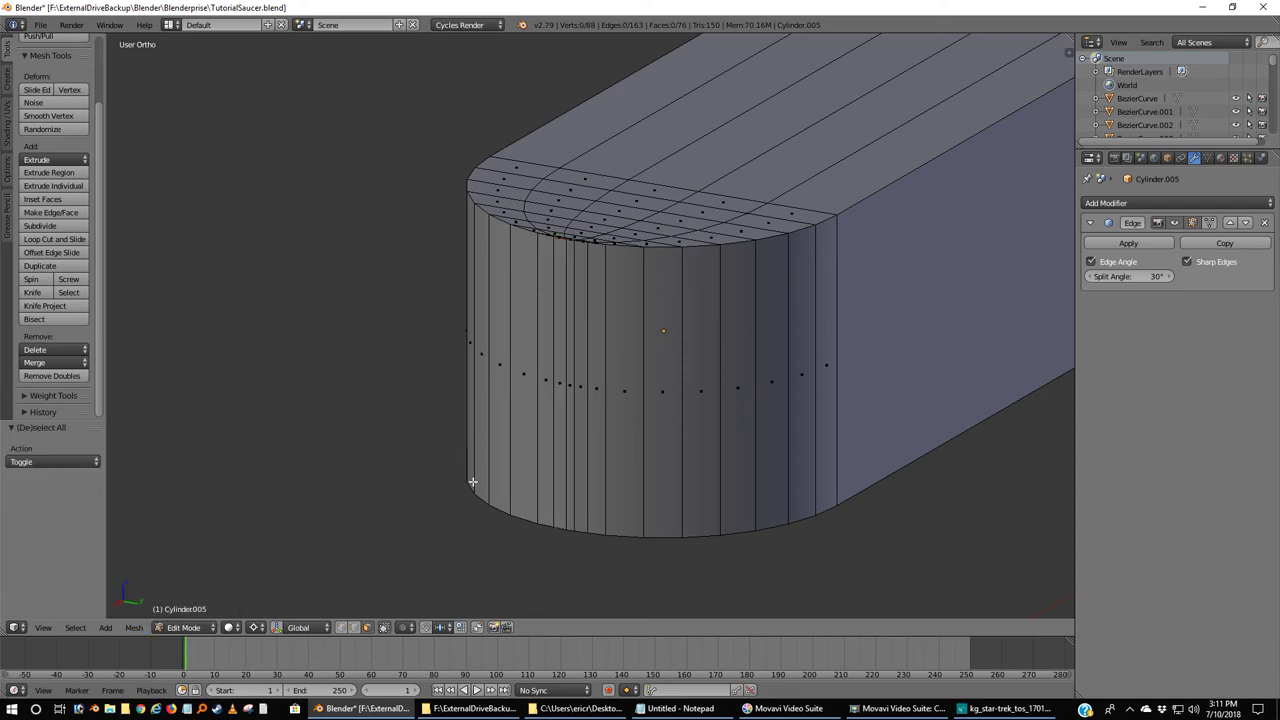
Select the eight top faces of one curved groove strip, from the straight section's edge to the tip's rim.
{"action": "scroll", "coordinate": [466, 463], "scroll_direction": "down", "scroll_amount": 3}
{"action": "middle_click_drag", "start_coordinate": [467, 473], "coordinate": [547, 420]}
{"action": "scroll", "coordinate": [547, 420], "scroll_direction": "down", "scroll_amount": 5}
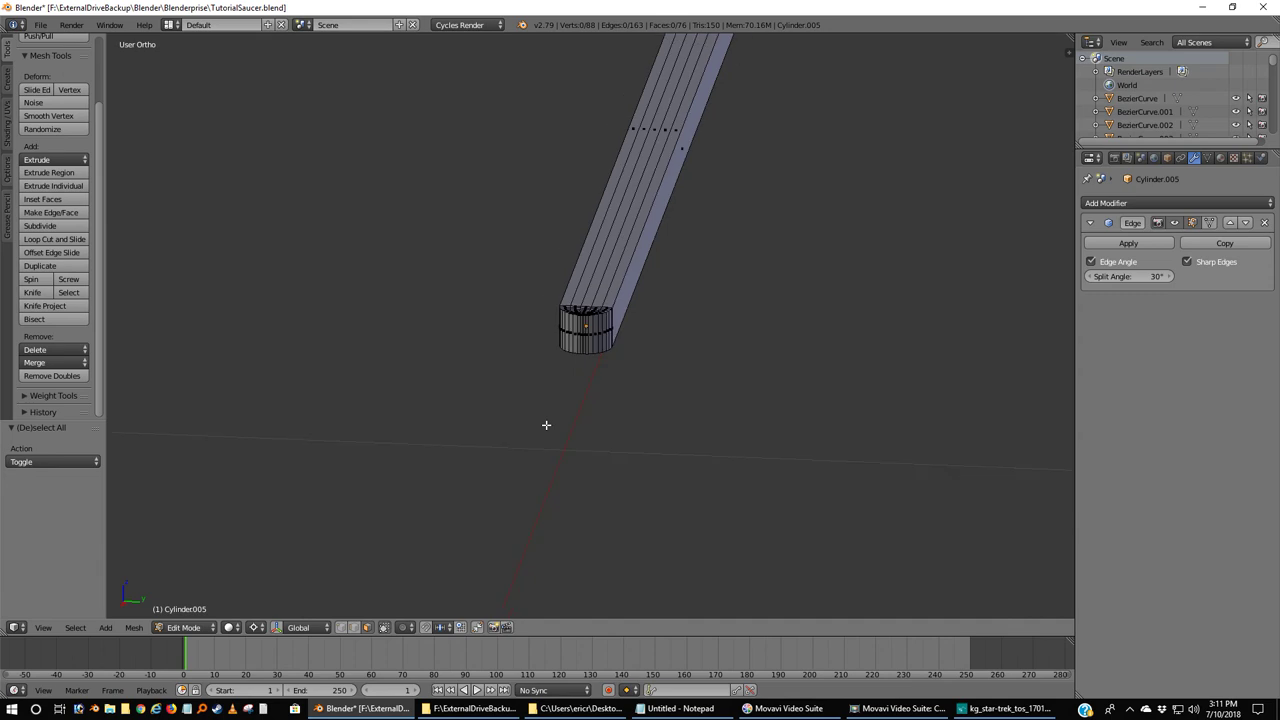
{"action": "scroll", "coordinate": [549, 428], "scroll_direction": "up", "scroll_amount": 5}
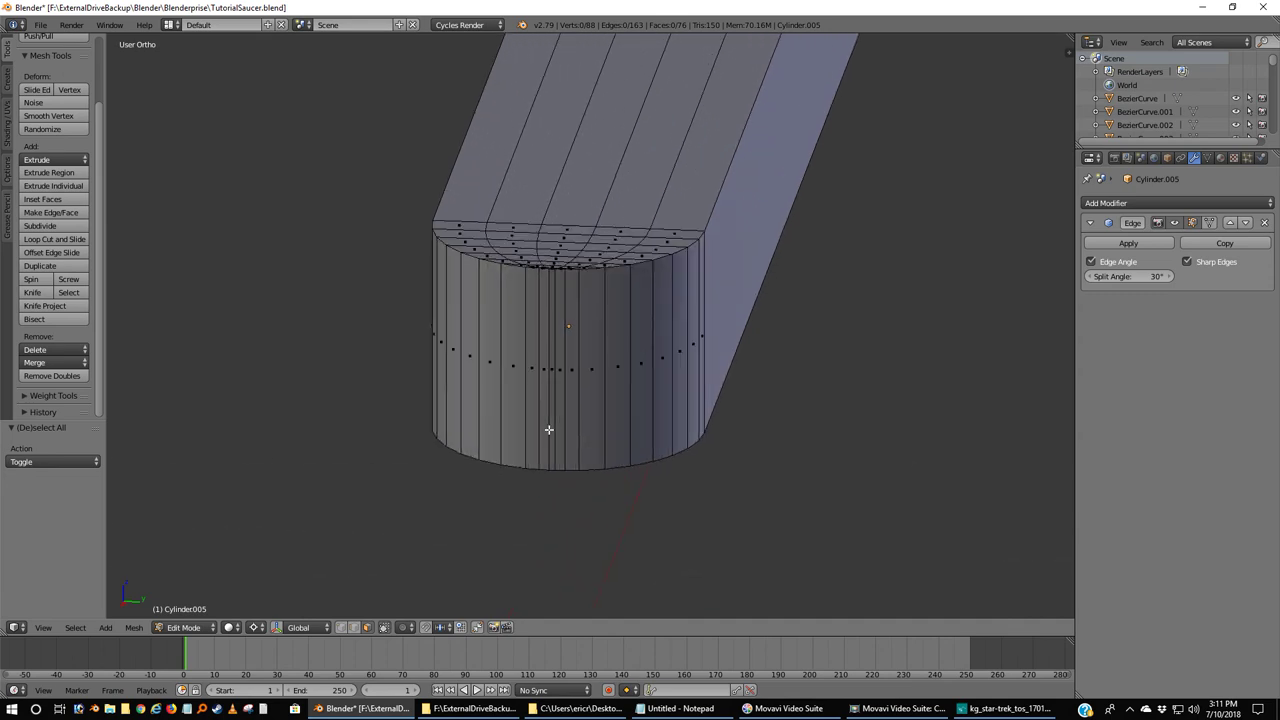
{"action": "middle_click_drag", "start_coordinate": [548, 430], "coordinate": [606, 471]}
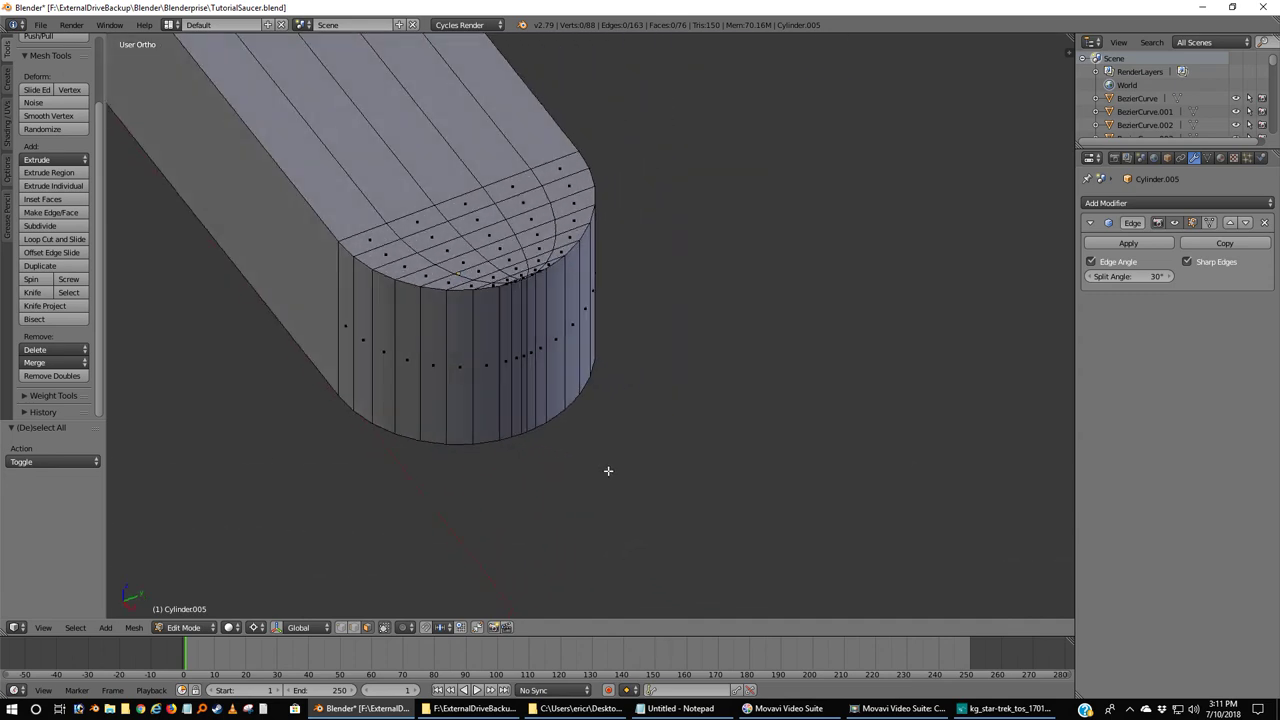
{"action": "left_click", "coordinate": [514, 185]}
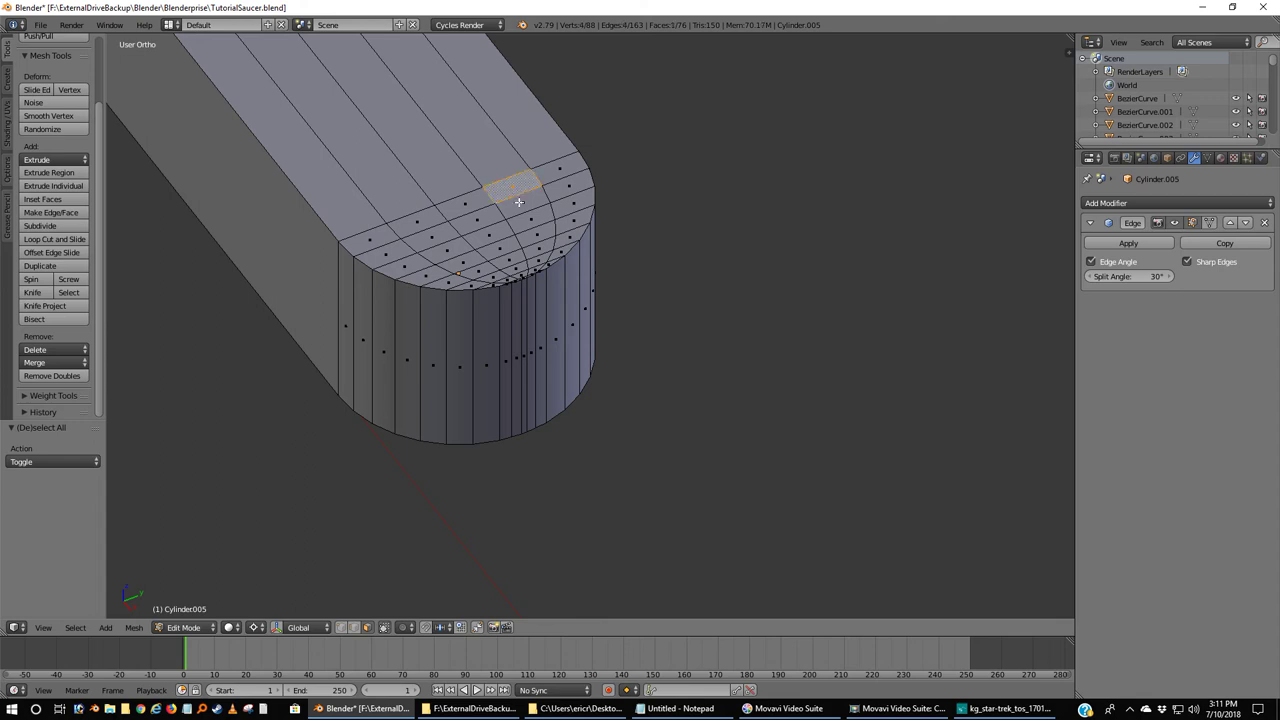
{"action": "scroll", "coordinate": [522, 205], "scroll_direction": "up", "scroll_amount": 5}
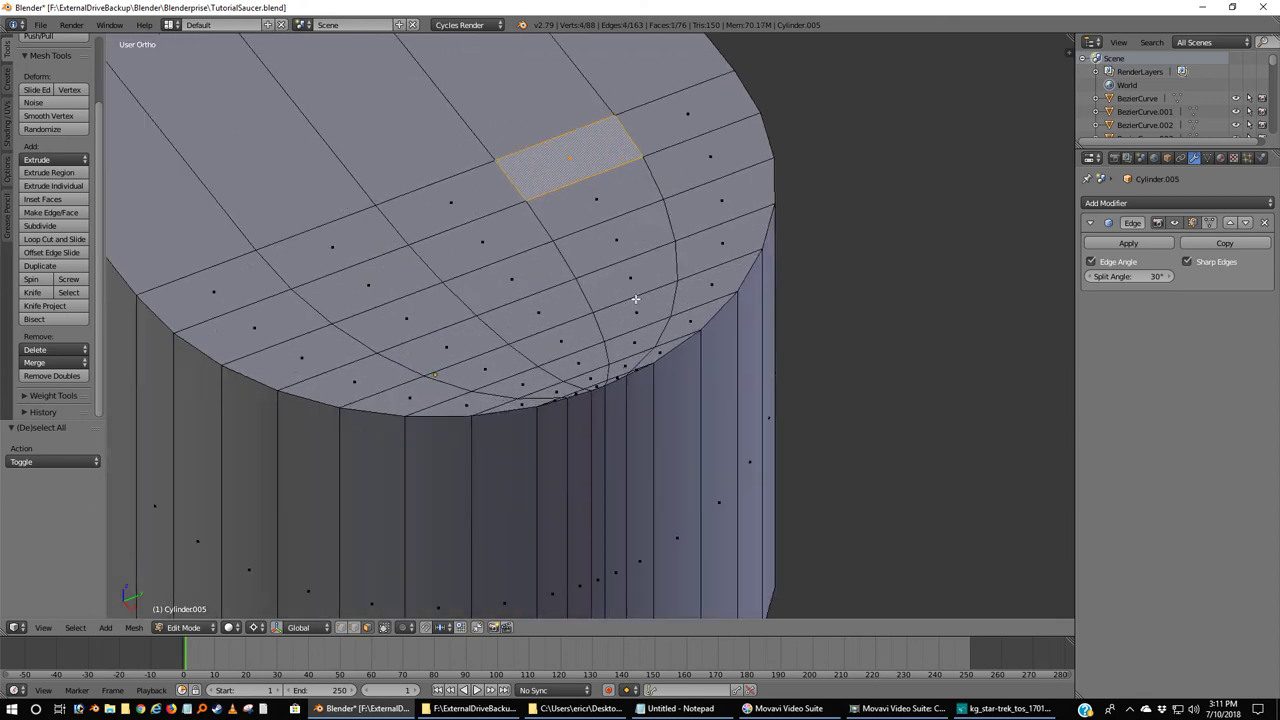
{"action": "right_click", "coordinate": [605, 190], "text": "shift"}
{"action": "right_click", "coordinate": [617, 238], "text": "shift"}
{"action": "right_click", "coordinate": [630, 277], "text": "shift"}
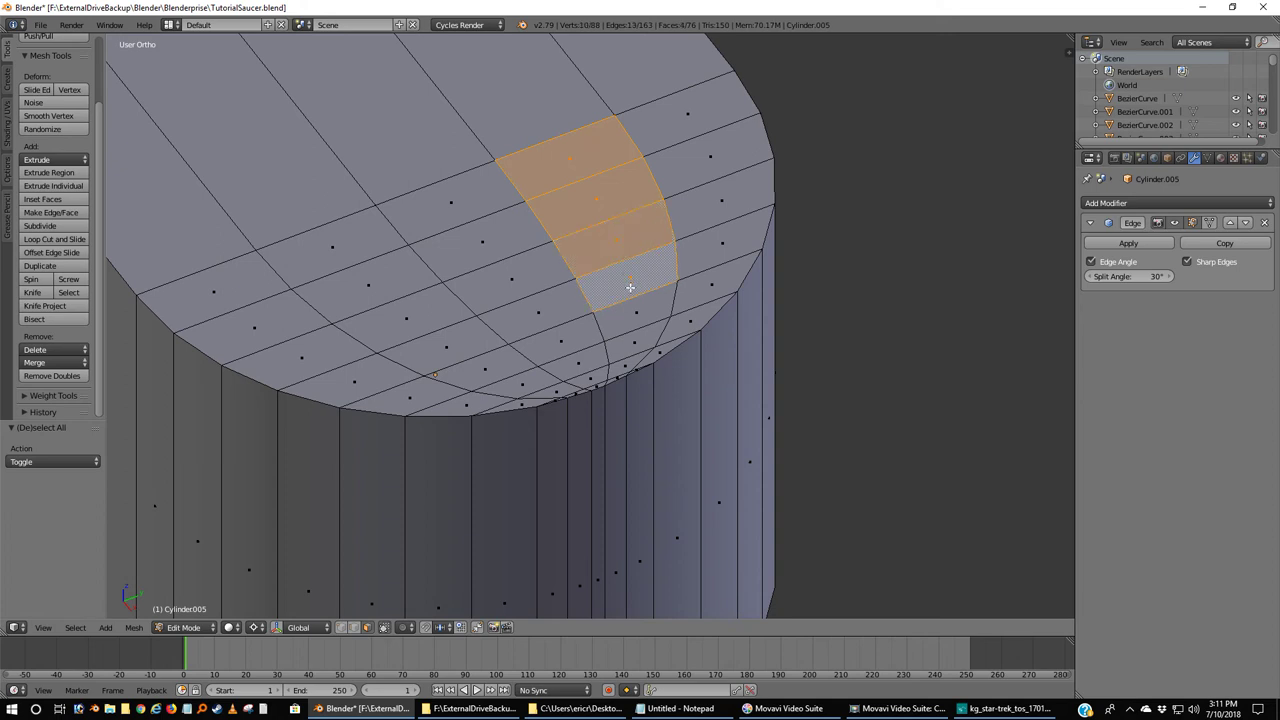
{"action": "right_click", "coordinate": [630, 316], "text": "shift"}
{"action": "right_click", "coordinate": [632, 343], "text": "shift"}
{"action": "right_click", "coordinate": [622, 362], "text": "shift"}
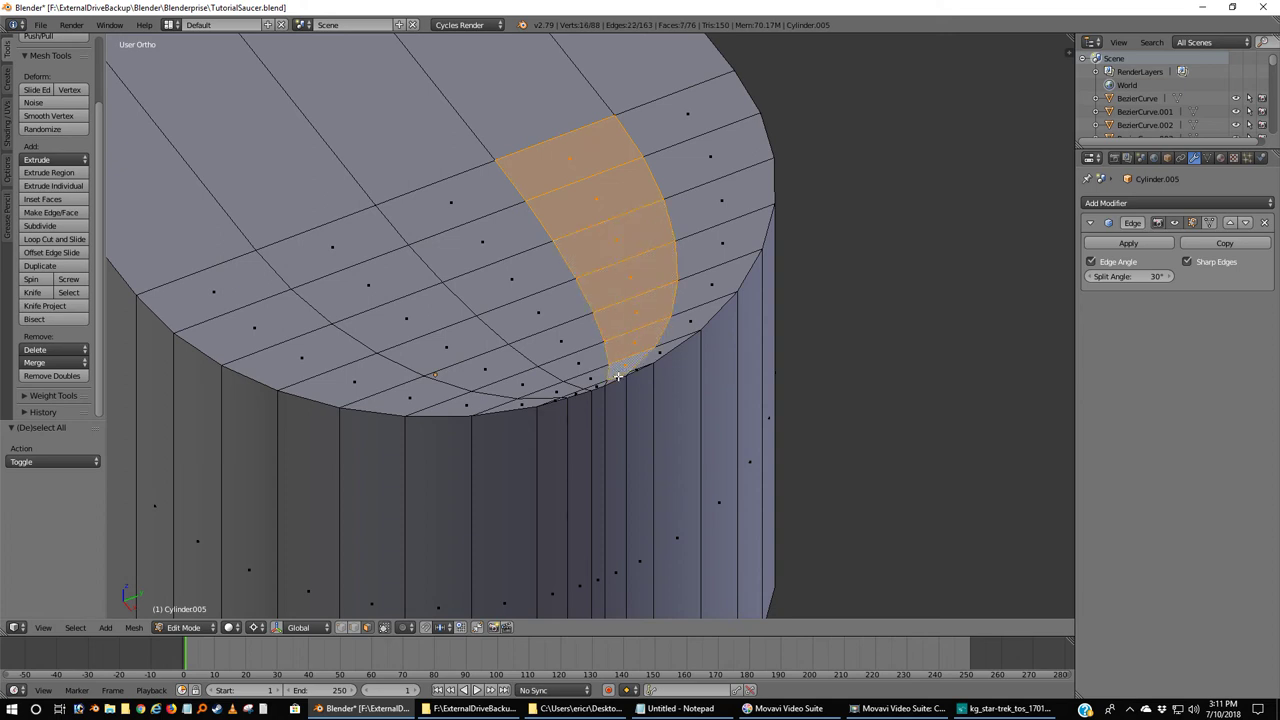
{"action": "right_click", "coordinate": [614, 377], "text": "shift"}
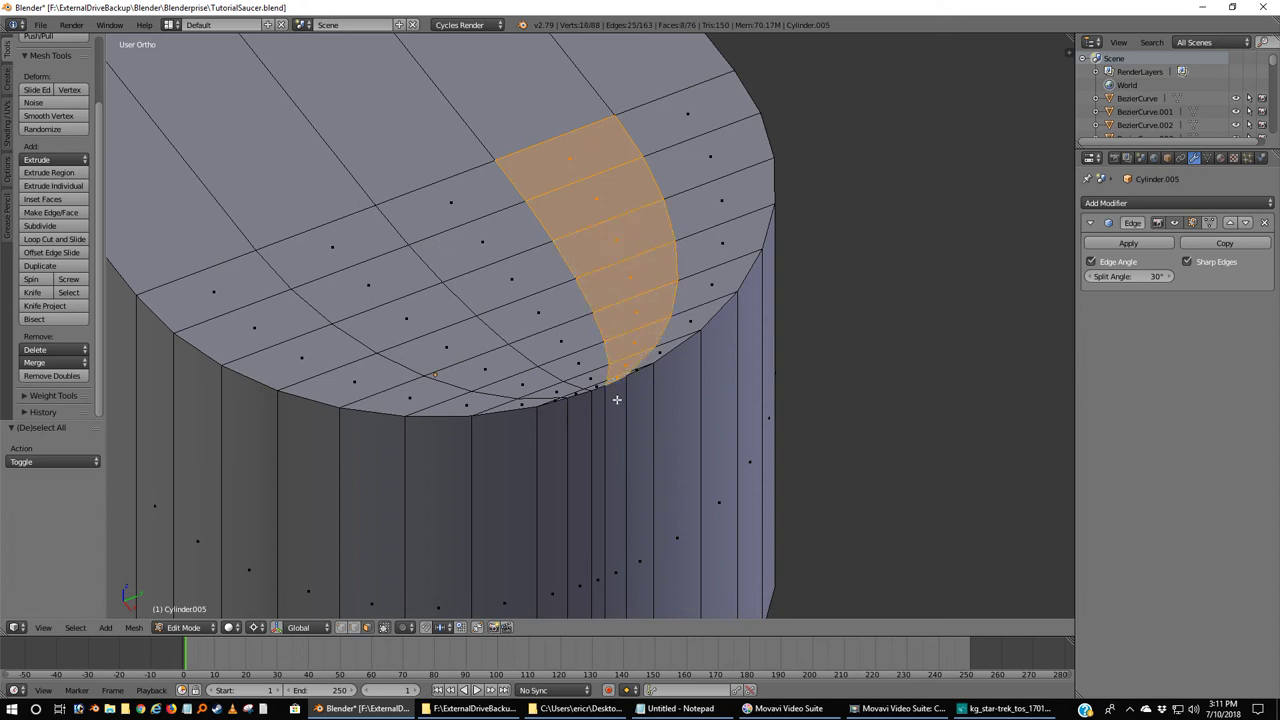
Add the eight top faces of the tip's other curved groove strip to the selection, down to the rim.
{"action": "right_click", "coordinate": [328, 242], "text": "shift"}
{"action": "right_click", "coordinate": [366, 286], "text": "shift"}
{"action": "right_click", "coordinate": [410, 320], "text": "shift"}
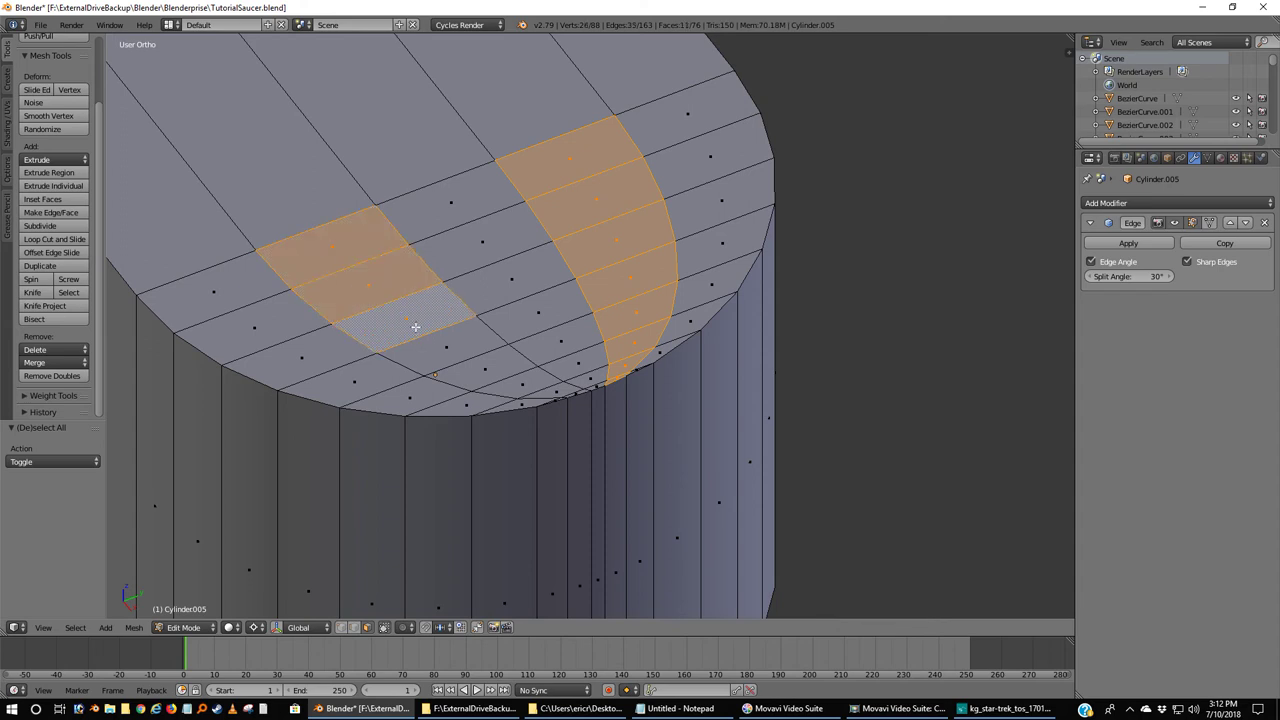
{"action": "right_click", "coordinate": [450, 341], "text": "shift"}
{"action": "right_click", "coordinate": [486, 370], "text": "shift"}
{"action": "right_click", "coordinate": [530, 386], "text": "shift"}
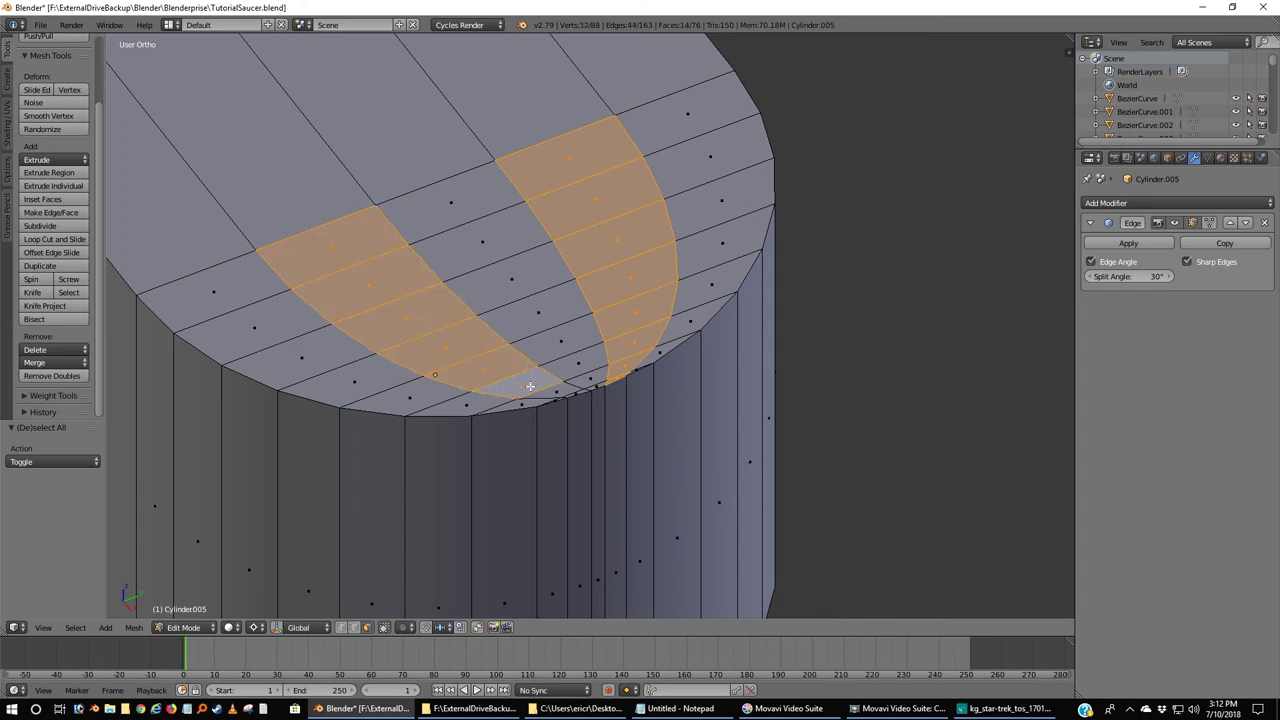
{"action": "right_click", "coordinate": [578, 394], "text": "shift"}
{"action": "scroll", "coordinate": [597, 436], "scroll_direction": "up", "scroll_amount": 2}
{"action": "middle_click_drag", "start_coordinate": [576, 493], "coordinate": [614, 449]}
{"action": "right_click", "coordinate": [614, 449], "text": "shift"}
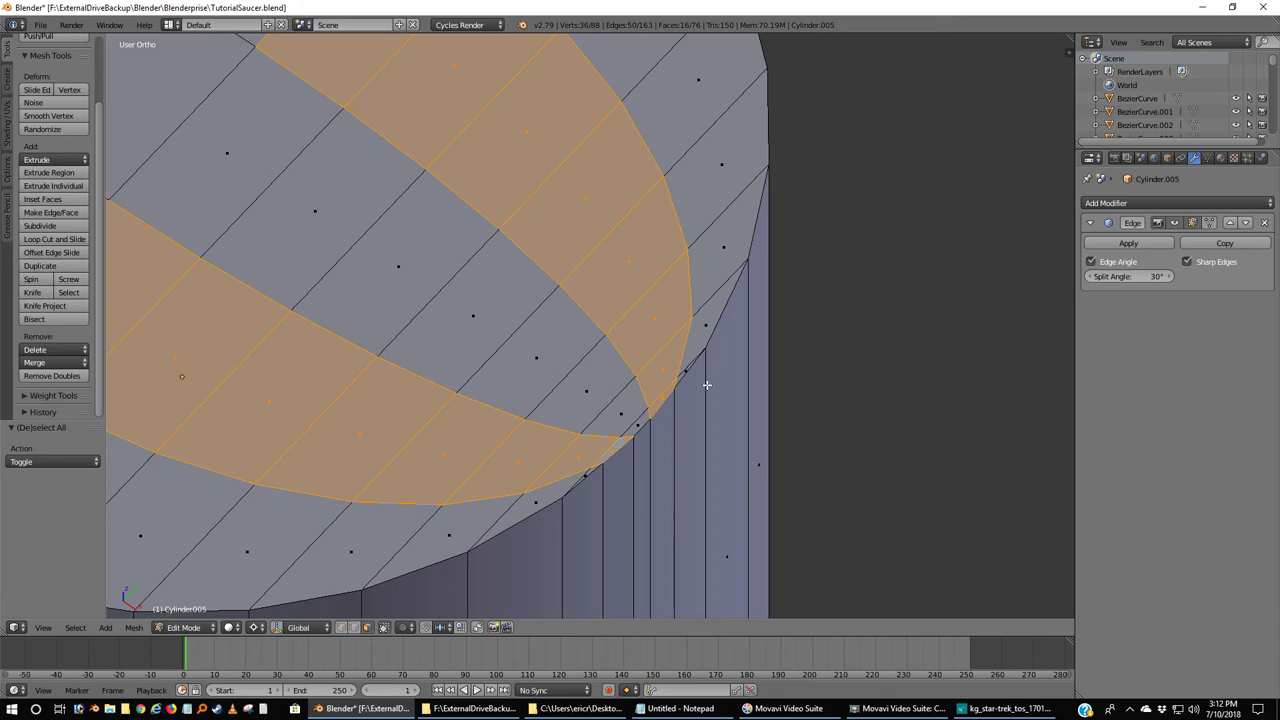
Add the two long straight faces that continue the curved groove strips along the bar's top to the selection.
{"action": "scroll", "coordinate": [606, 460], "scroll_direction": "down", "scroll_amount": 3}
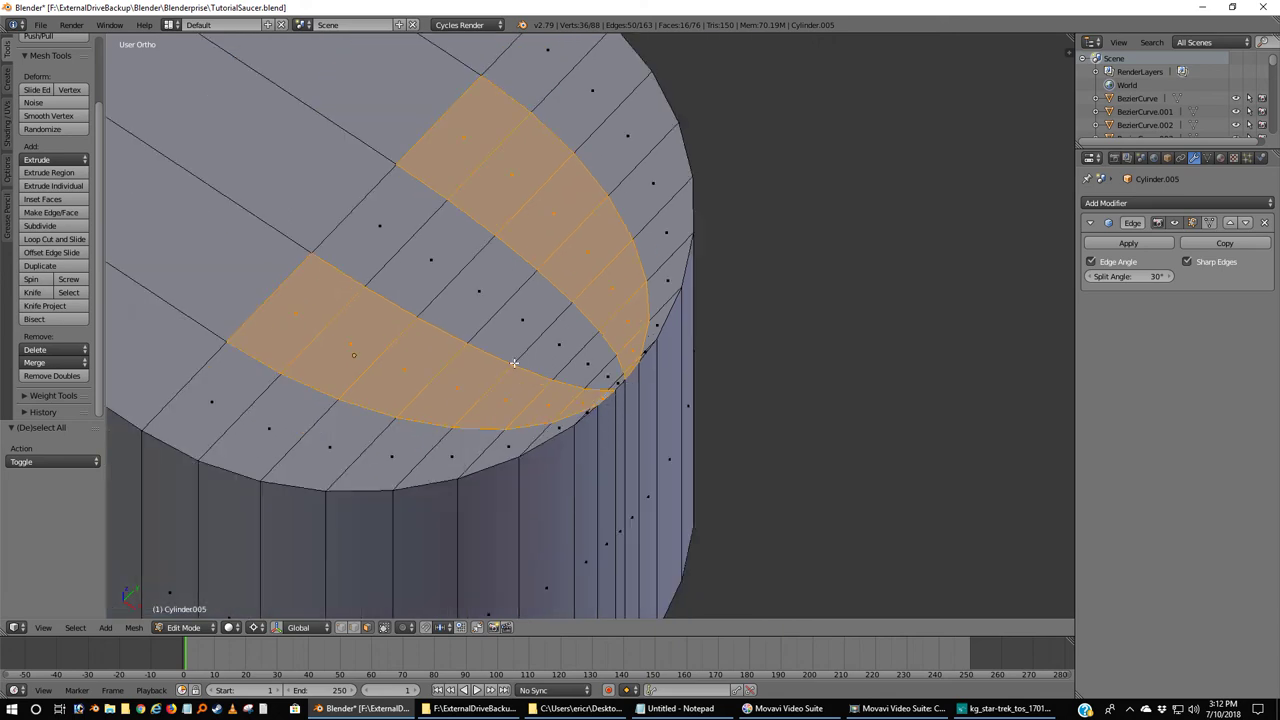
{"action": "scroll", "coordinate": [514, 362], "scroll_direction": "down", "scroll_amount": 4}
{"action": "scroll", "coordinate": [469, 341], "scroll_direction": "down", "scroll_amount": 8}
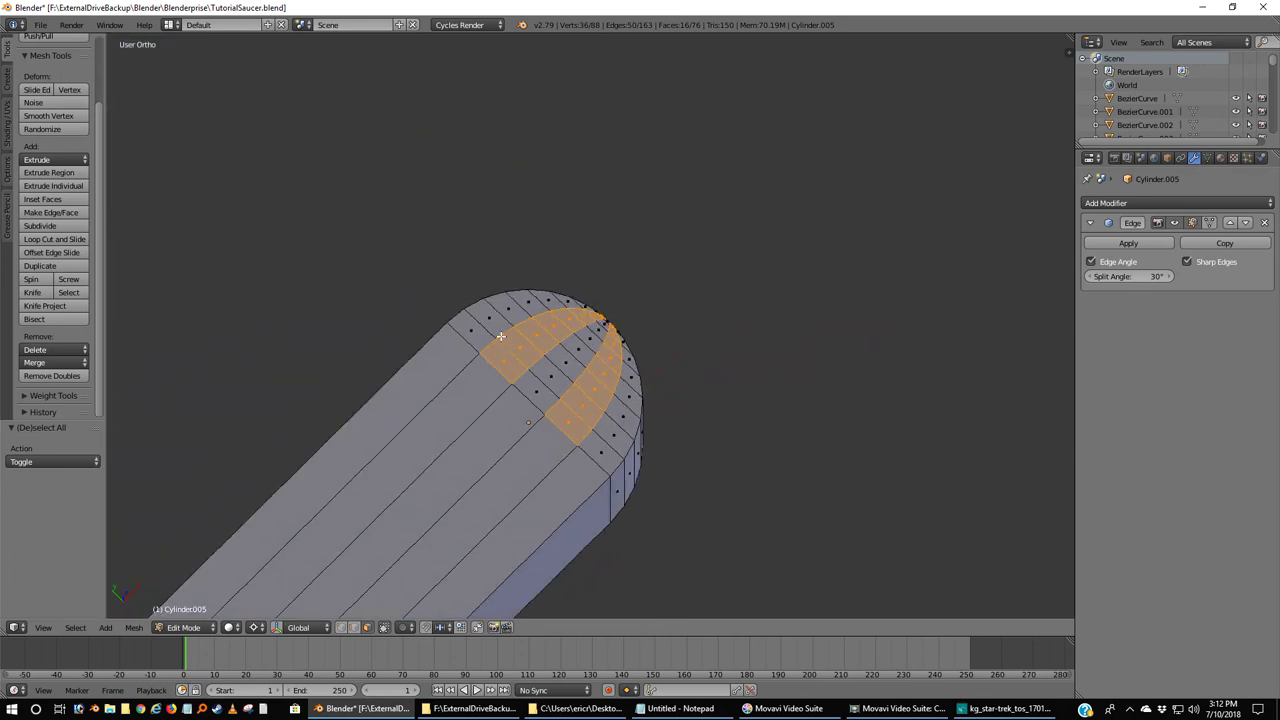
{"action": "scroll", "coordinate": [490, 299], "scroll_direction": "up", "scroll_amount": 4, "text": "ctrl"}
{"action": "scroll", "coordinate": [495, 315], "scroll_direction": "down", "scroll_amount": 4, "text": "shift"}
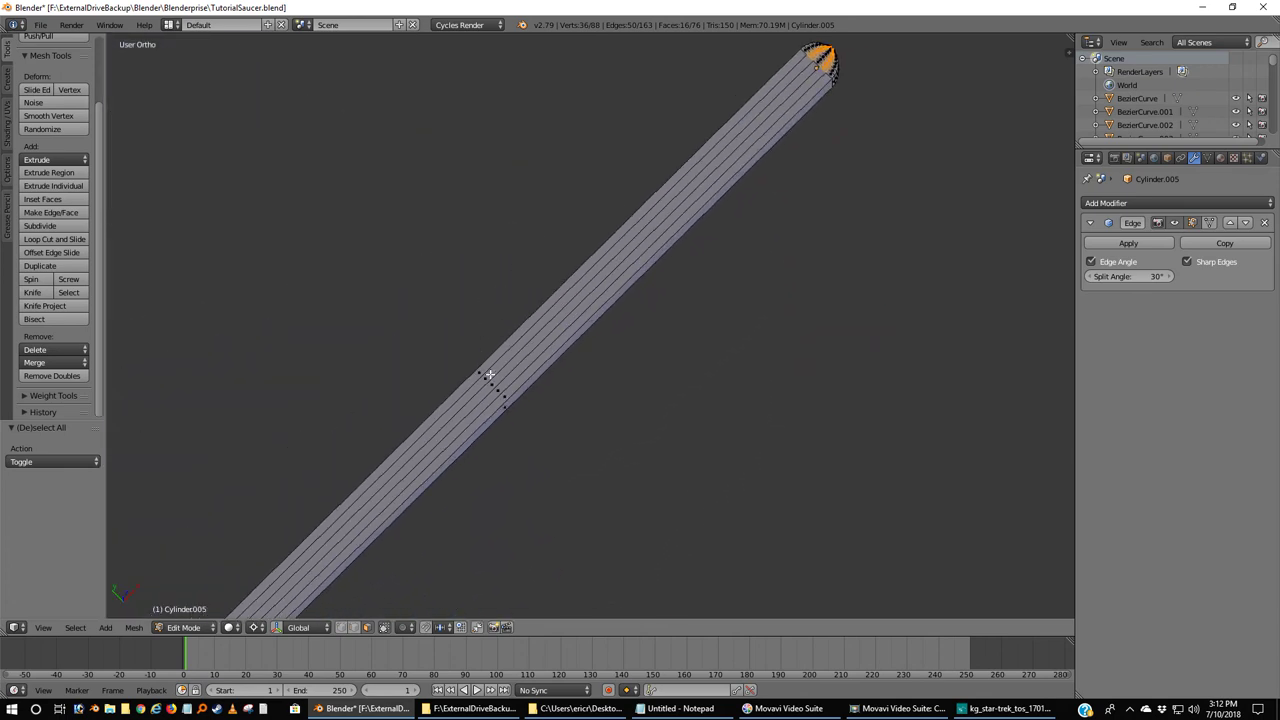
{"action": "left_click", "coordinate": [486, 378], "text": "shift"}
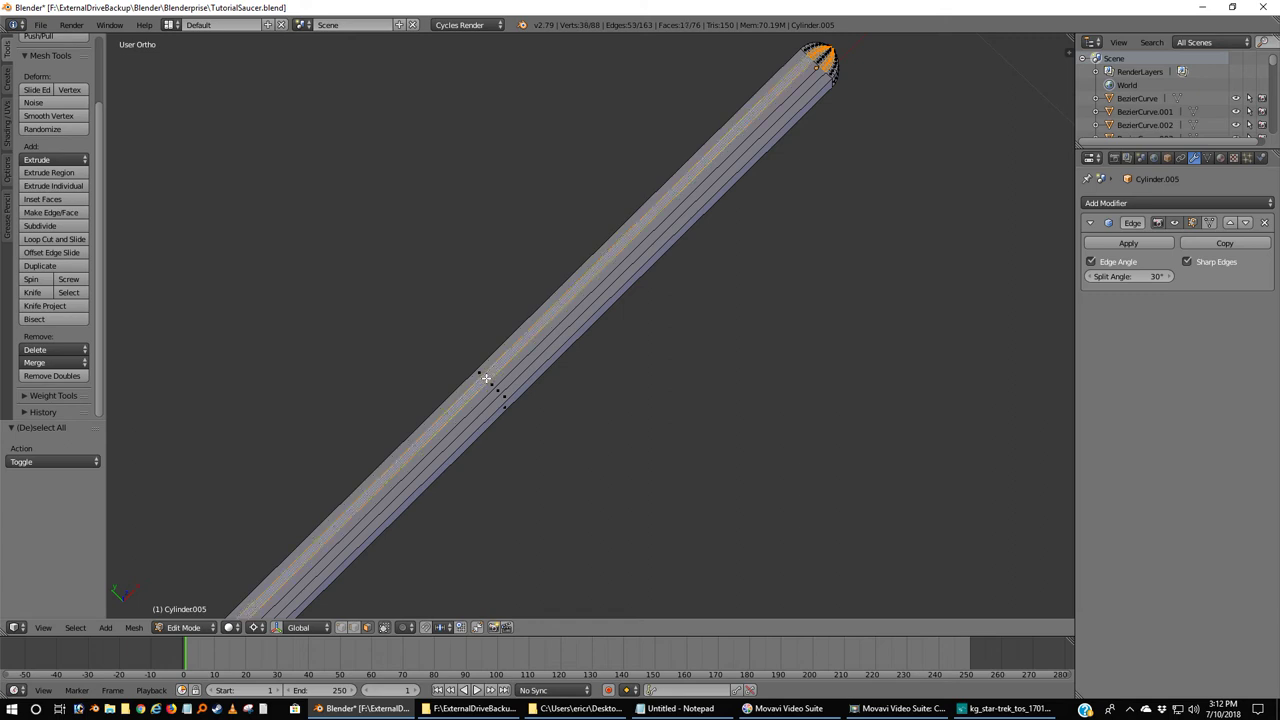
{"action": "left_click", "coordinate": [498, 391], "text": "shift"}
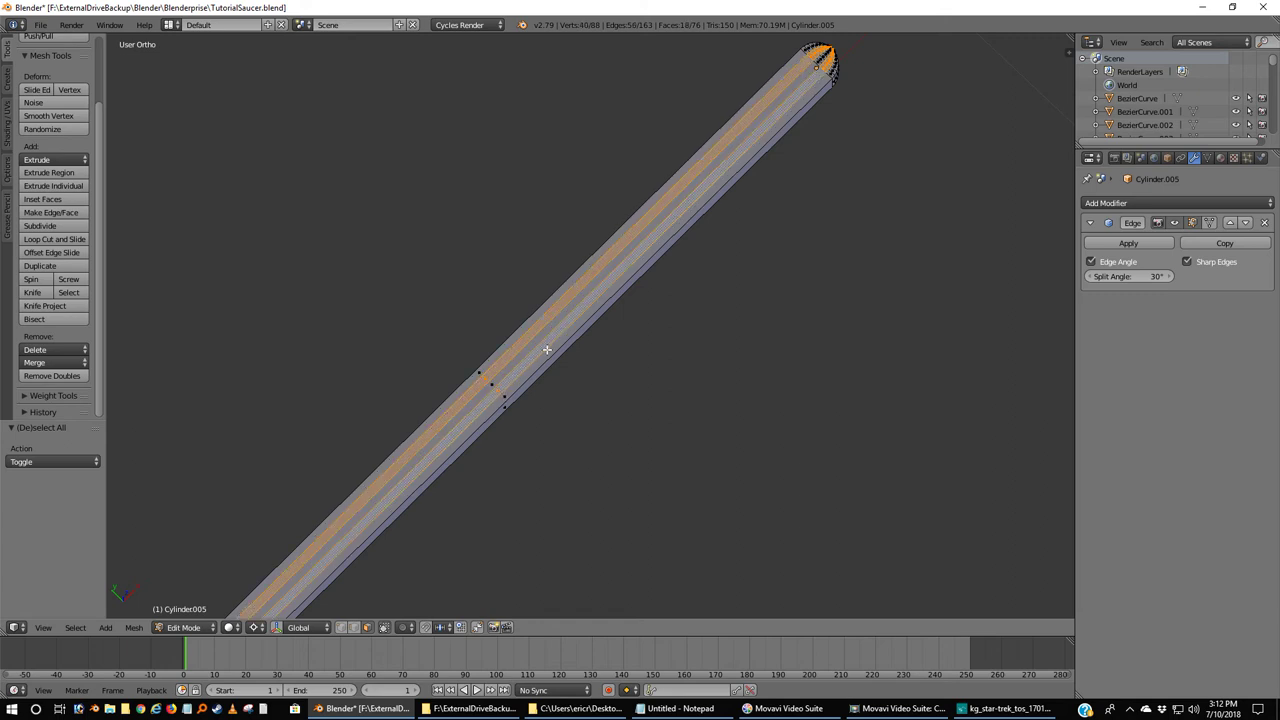
View the bar in front wireframe against the blueprint and examine the reference photos of the grooved bar and its surroundings.
{"action": "middle_click_drag", "start_coordinate": [463, 428], "coordinate": [534, 349]}
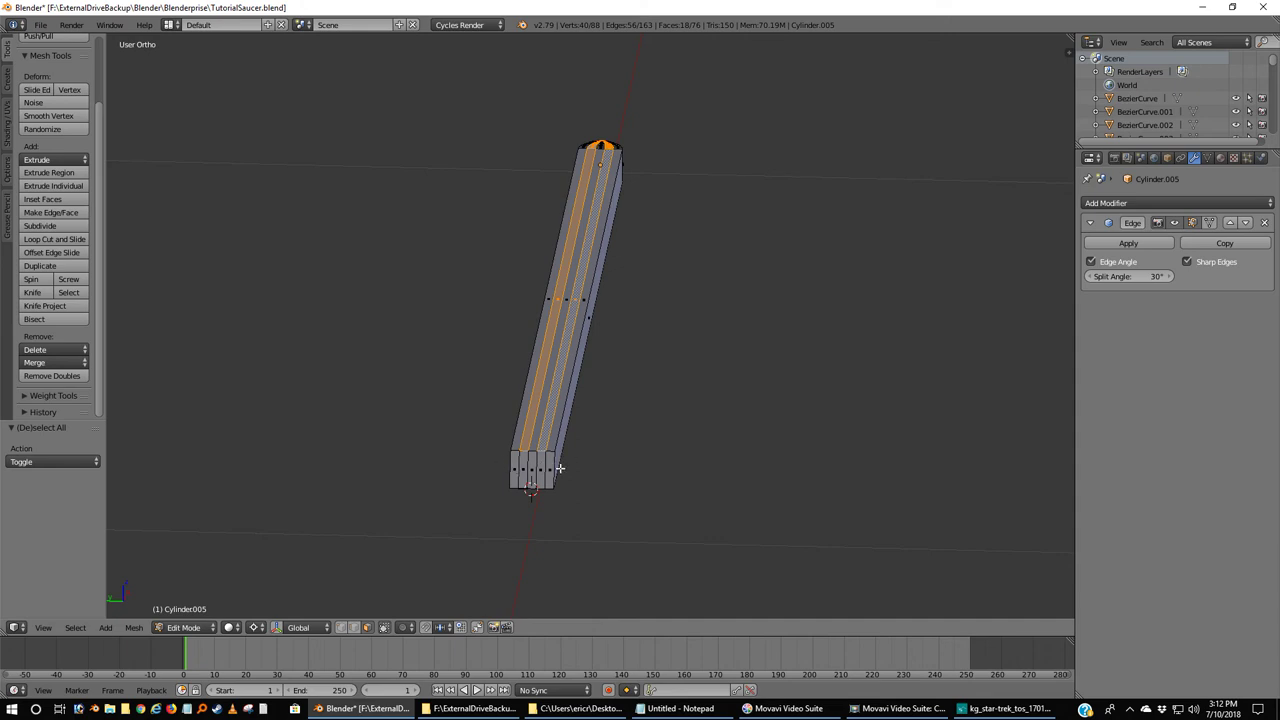
{"action": "key", "text": "KP_1"}
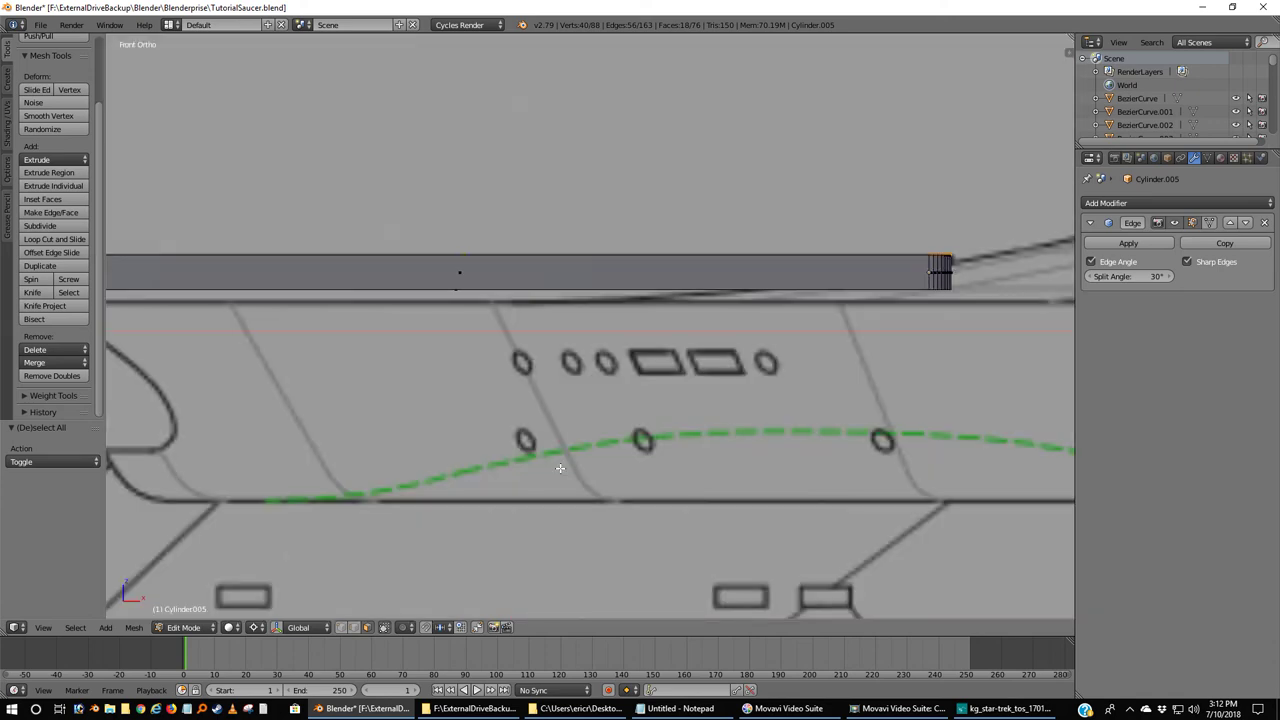
{"action": "key", "text": "z"}
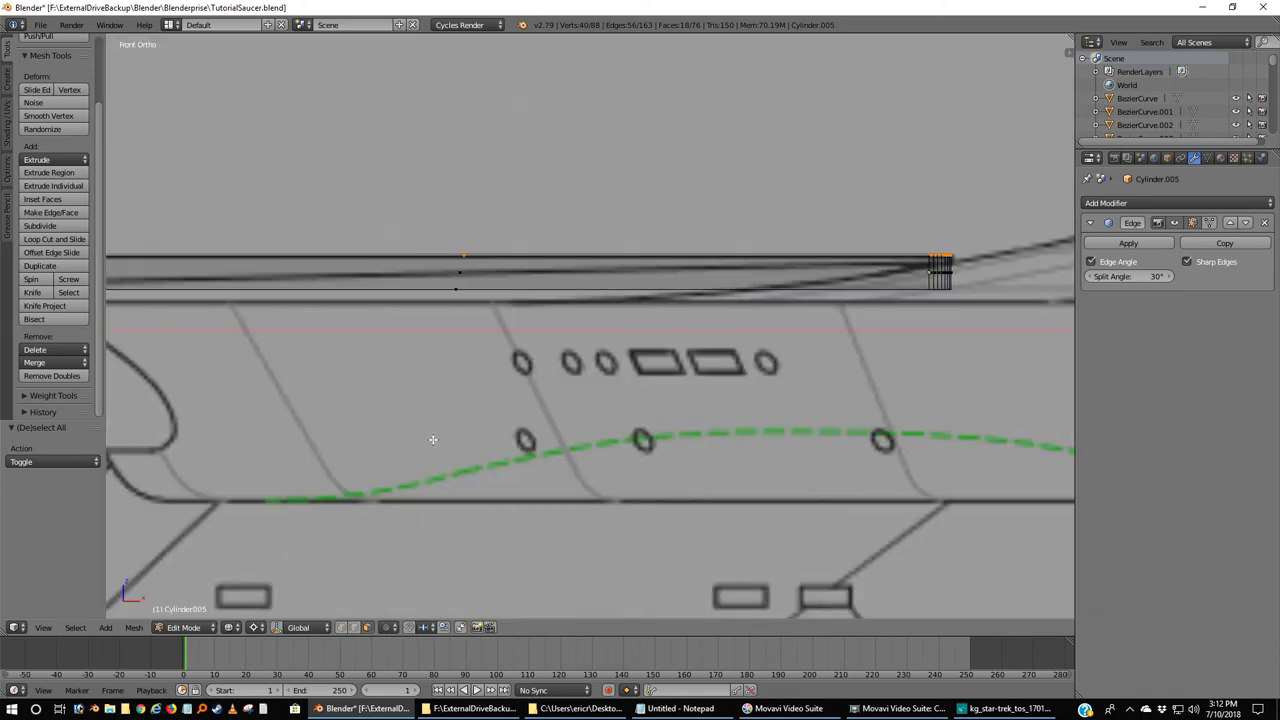
{"action": "middle_click_drag", "start_coordinate": [414, 449], "coordinate": [676, 465], "text": "shift"}
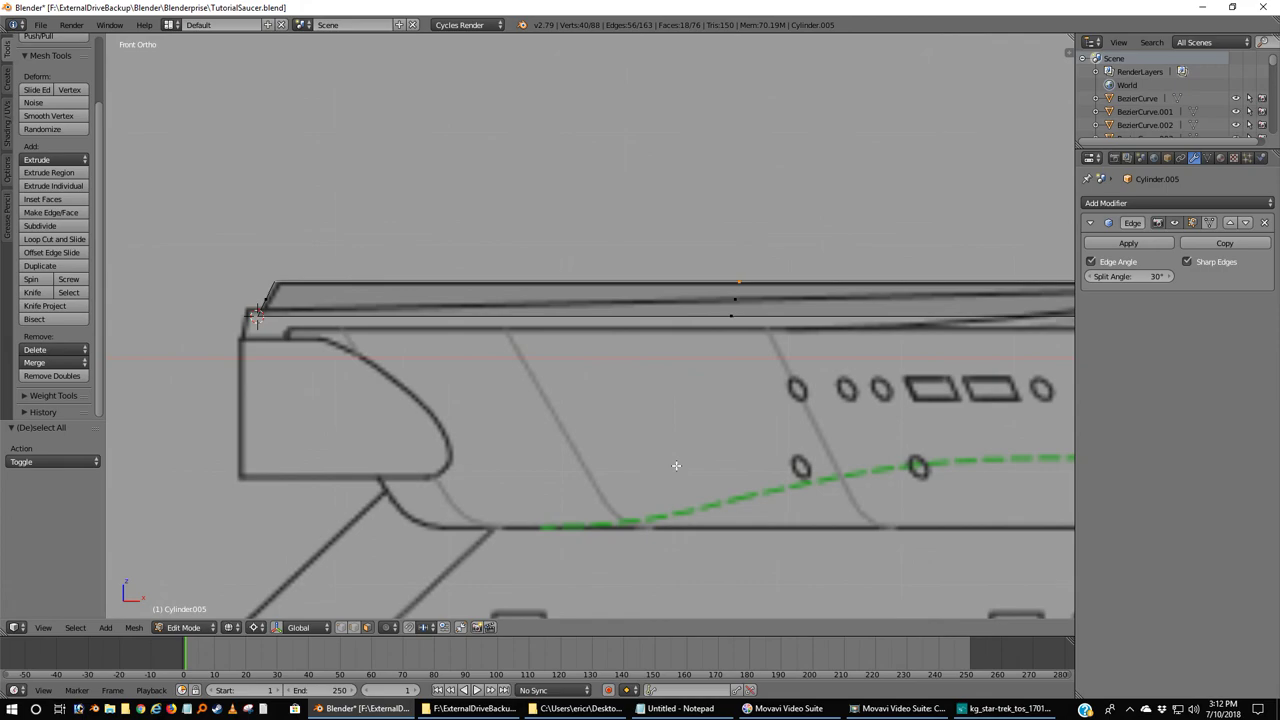
{"action": "left_click", "coordinate": [992, 710]}
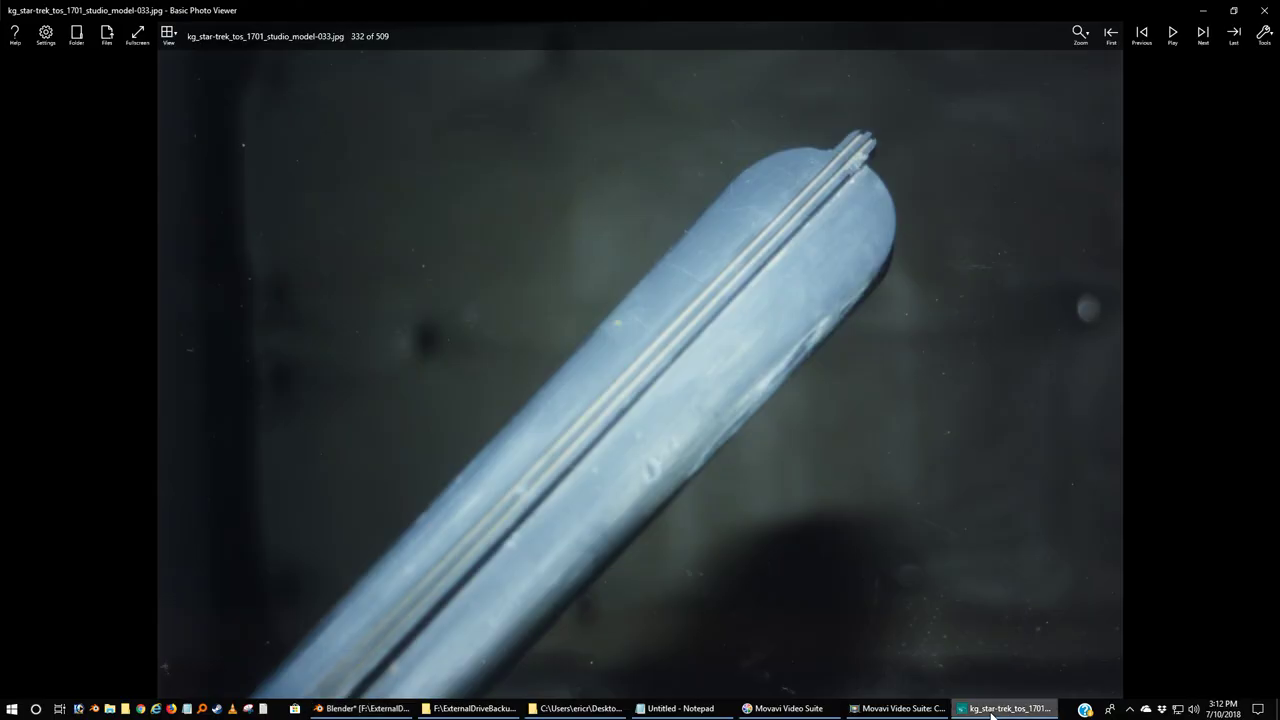
{"action": "left_click", "coordinate": [992, 710]}
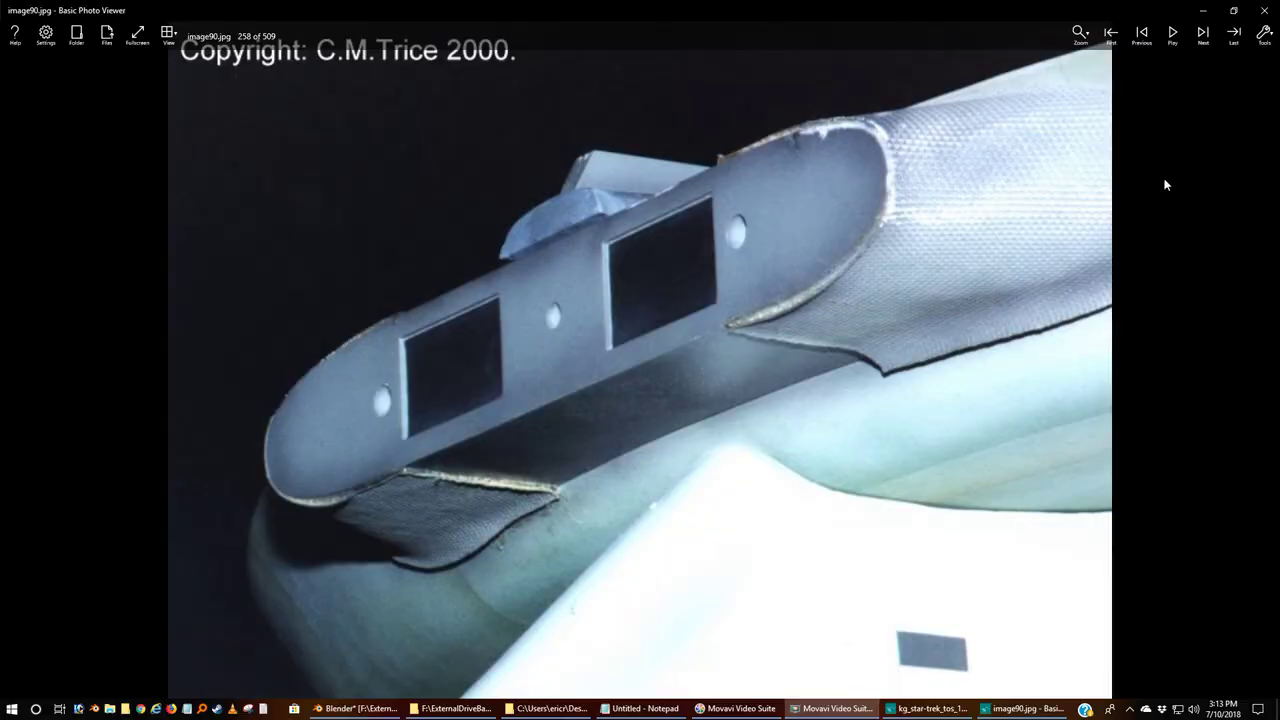
{"action": "left_click", "coordinate": [1203, 10]}
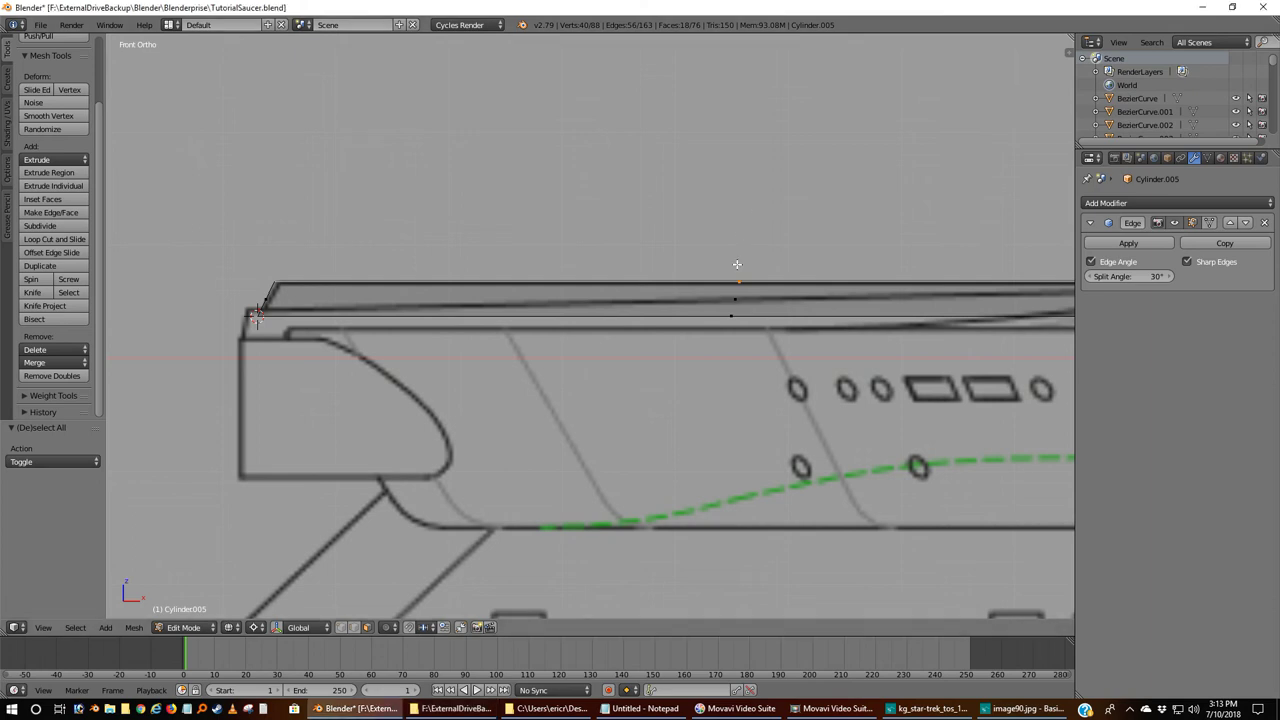
Extrude the selected strips 0.008 down into the bar to form two lengthwise grooves, and inspect them in solid shading with nothing selected.
{"action": "key", "text": "e"}
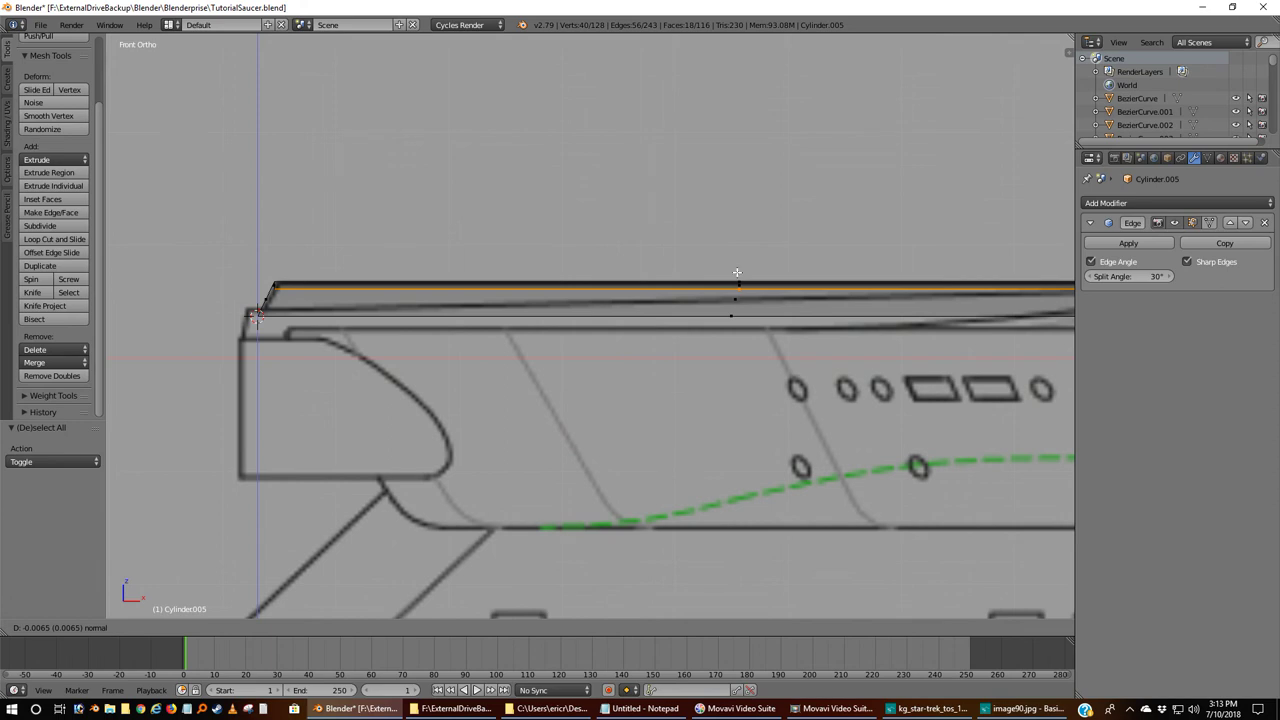
{"action": "left_click", "coordinate": [737, 272]}
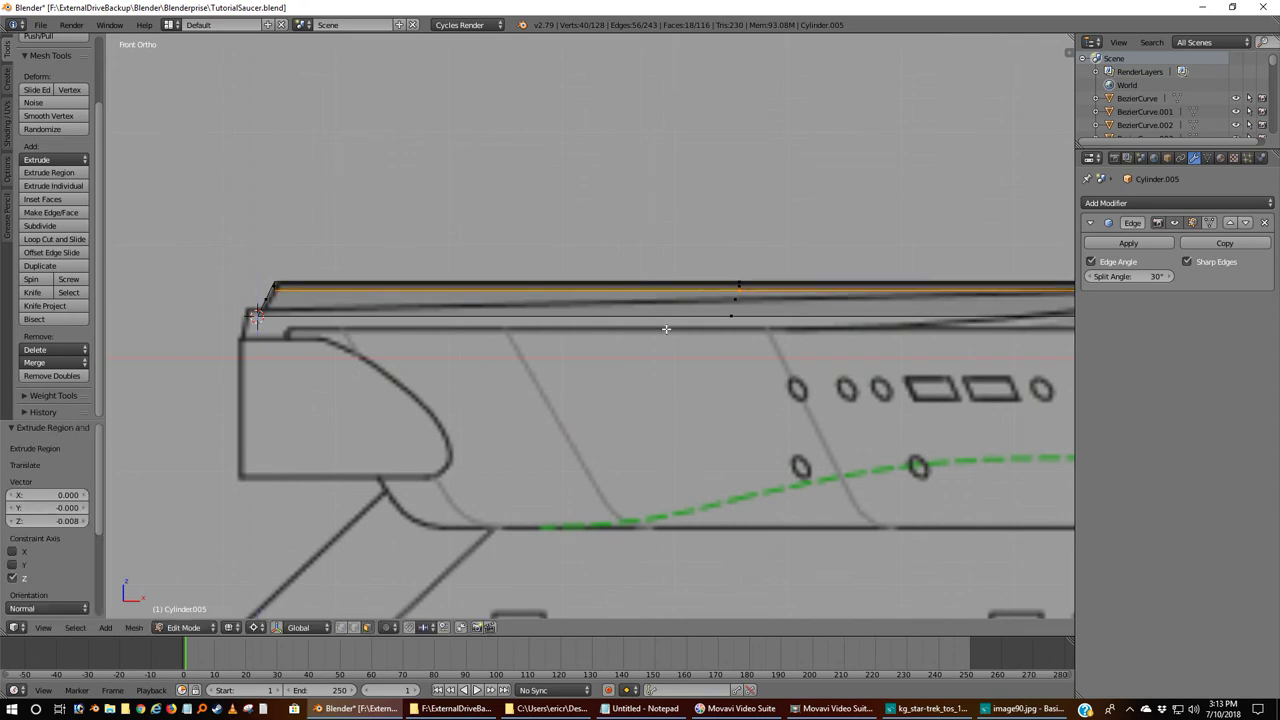
{"action": "key", "text": "ctrl+Tab"}
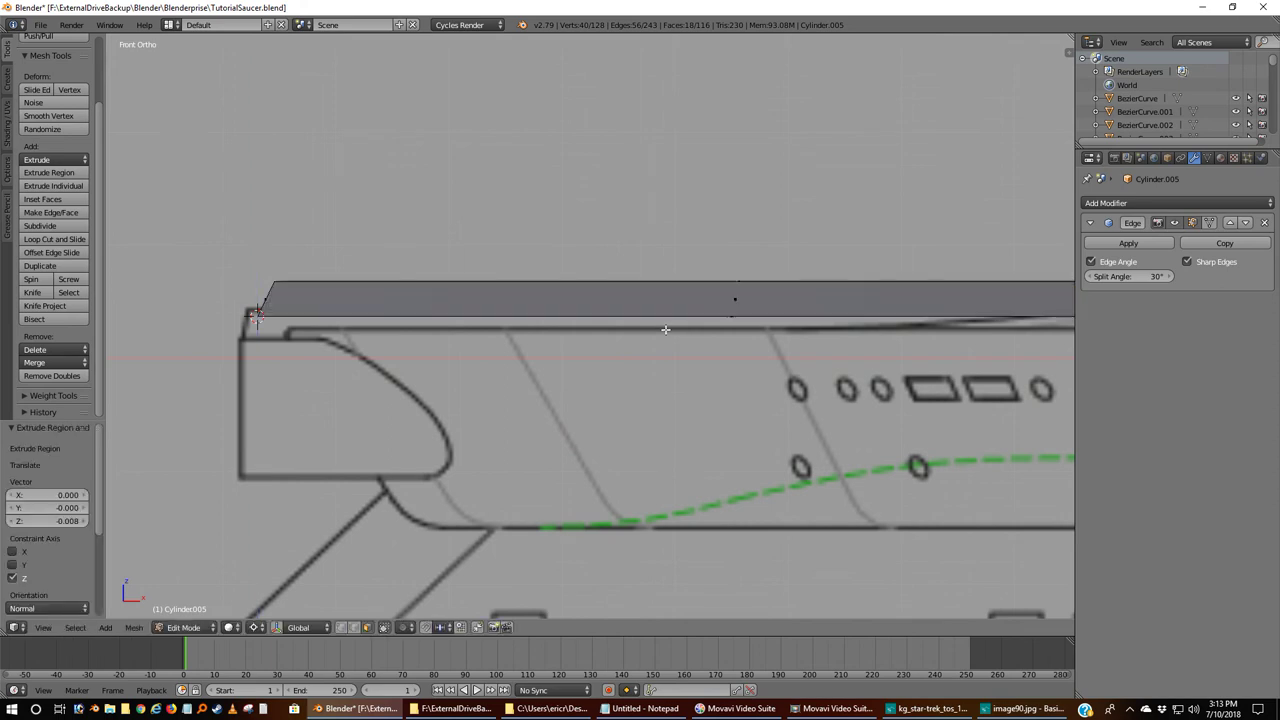
{"action": "middle_click_drag", "start_coordinate": [610, 332], "coordinate": [739, 373]}
{"action": "scroll", "coordinate": [739, 373], "scroll_direction": "up", "scroll_amount": 3}
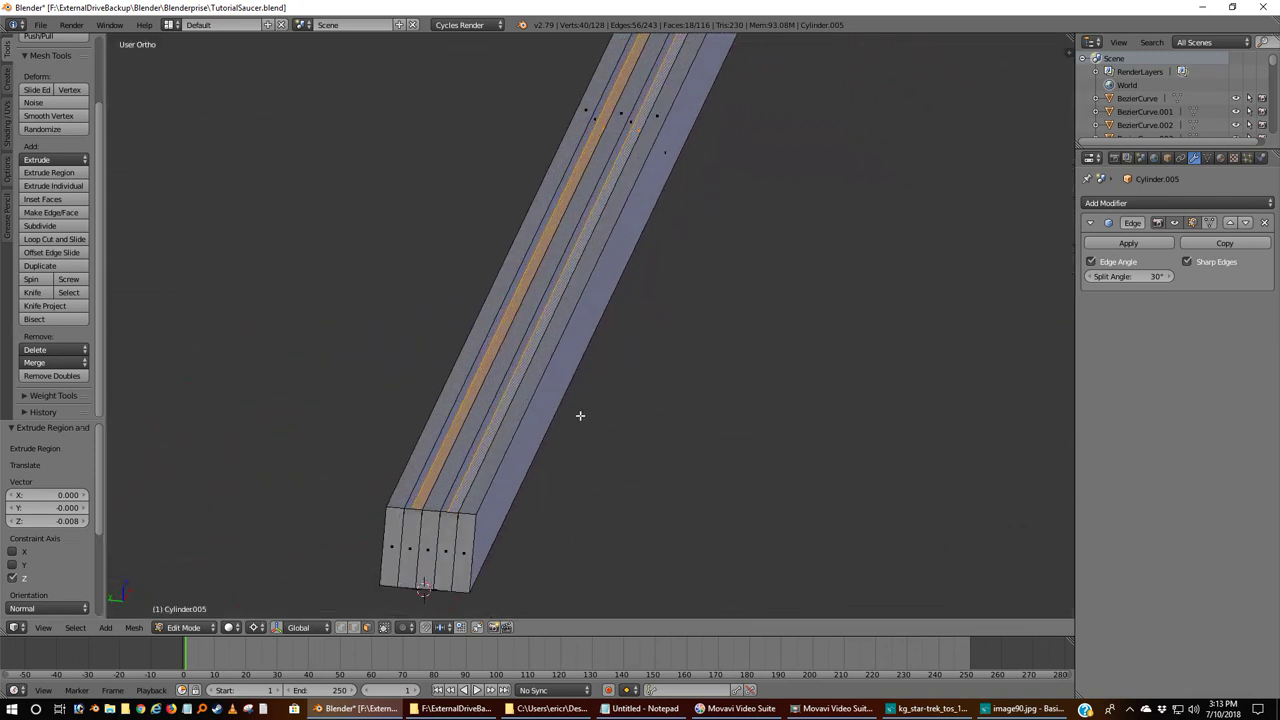
{"action": "mouse_move", "coordinate": [579, 416]}
{"action": "middle_mouse_down"}
{"action": "mouse_move", "coordinate": [578, 395]}
{"action": "mouse_move", "coordinate": [583, 420]}
{"action": "mouse_move", "coordinate": [583, 409]}
{"action": "middle_mouse_up"}
{"action": "key", "text": "a"}
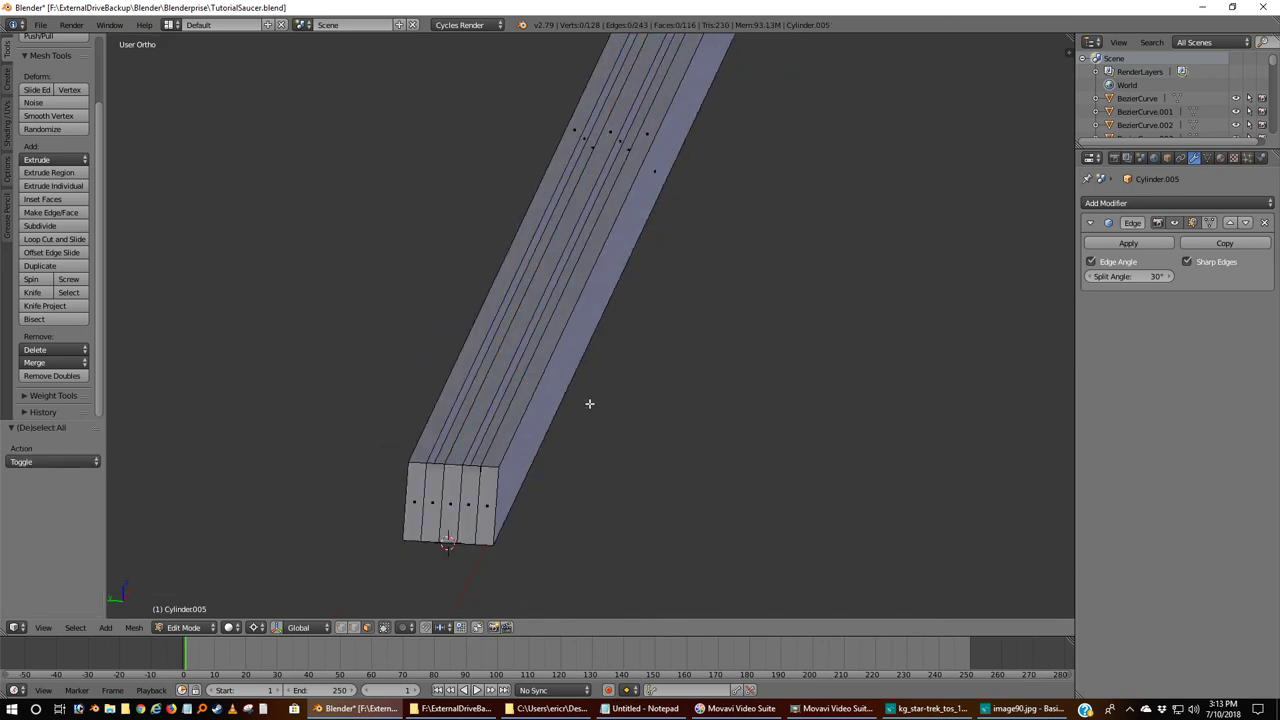
Inspect the grooved bar in perspective from its square end, its underside edge and its rounded tip.
{"action": "key", "text": "KP_5"}
{"action": "scroll", "coordinate": [590, 403], "scroll_direction": "down", "scroll_amount": 8}
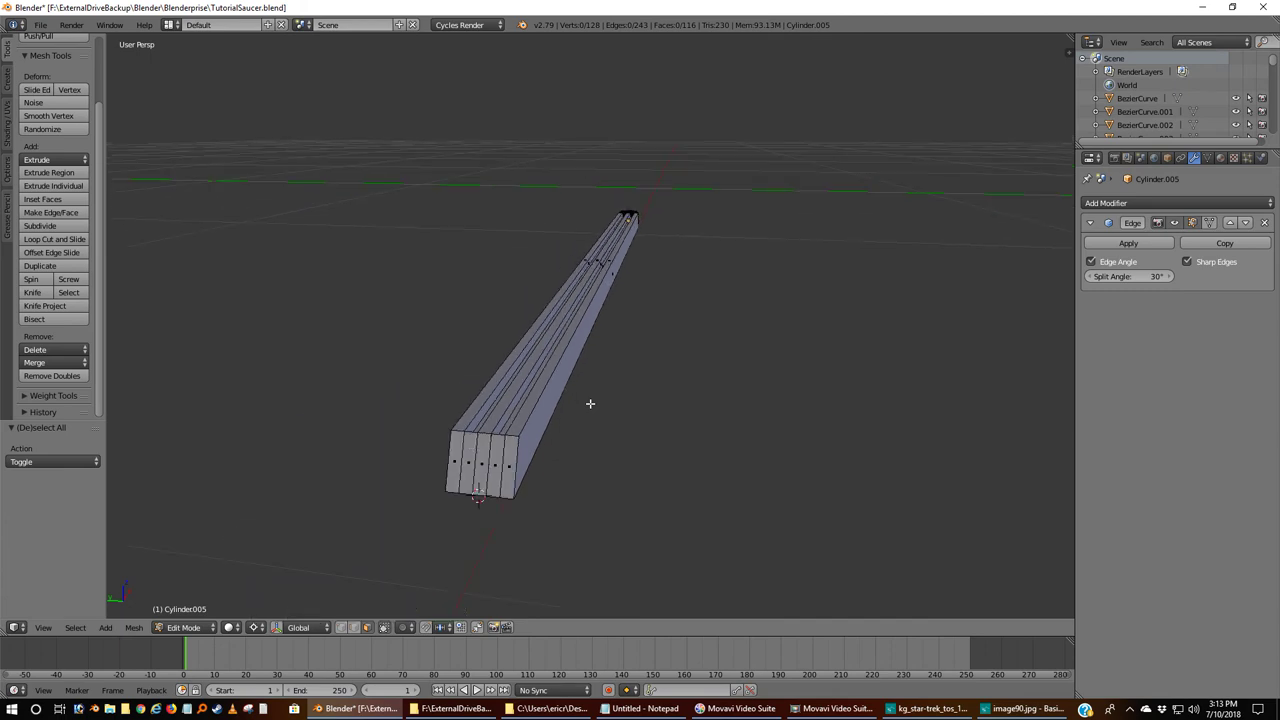
{"action": "middle_click_drag", "start_coordinate": [590, 403], "coordinate": [570, 385]}
{"action": "scroll", "coordinate": [570, 385], "scroll_direction": "up", "scroll_amount": 6}
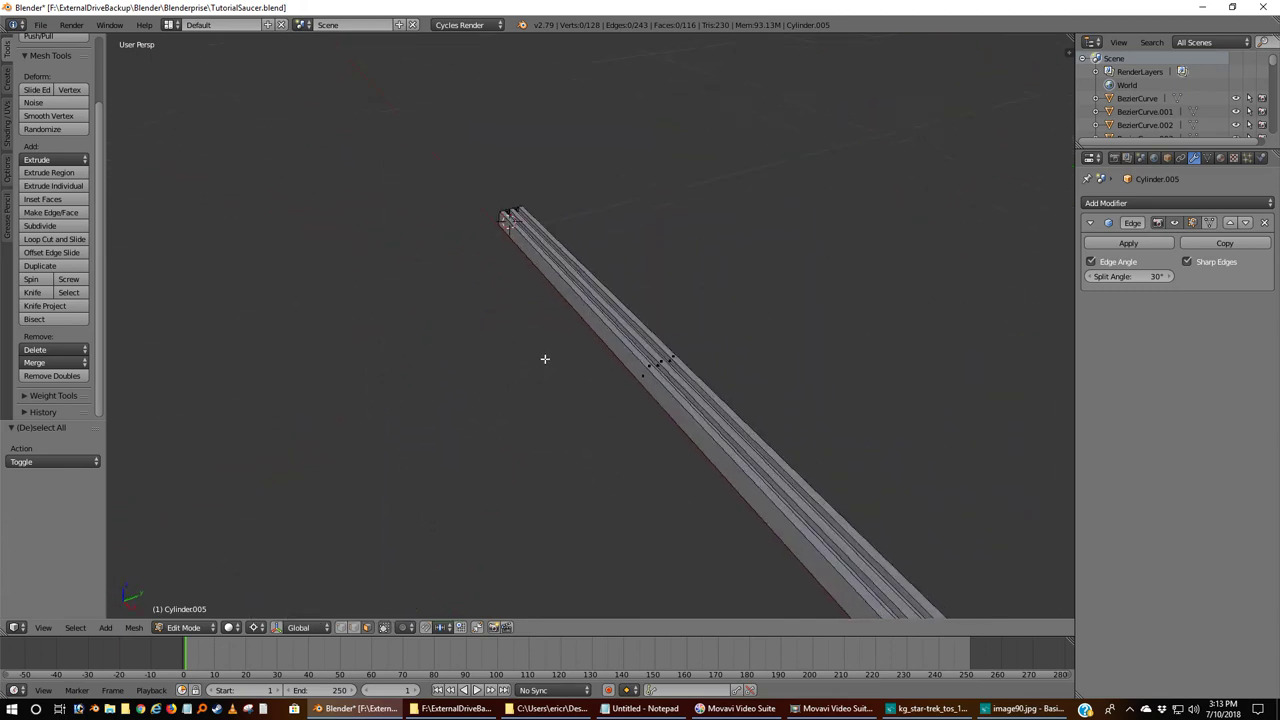
{"action": "middle_click_drag", "start_coordinate": [420, 173], "coordinate": [718, 502], "text": "shift"}
{"action": "middle_click_drag", "start_coordinate": [456, 394], "coordinate": [637, 399]}
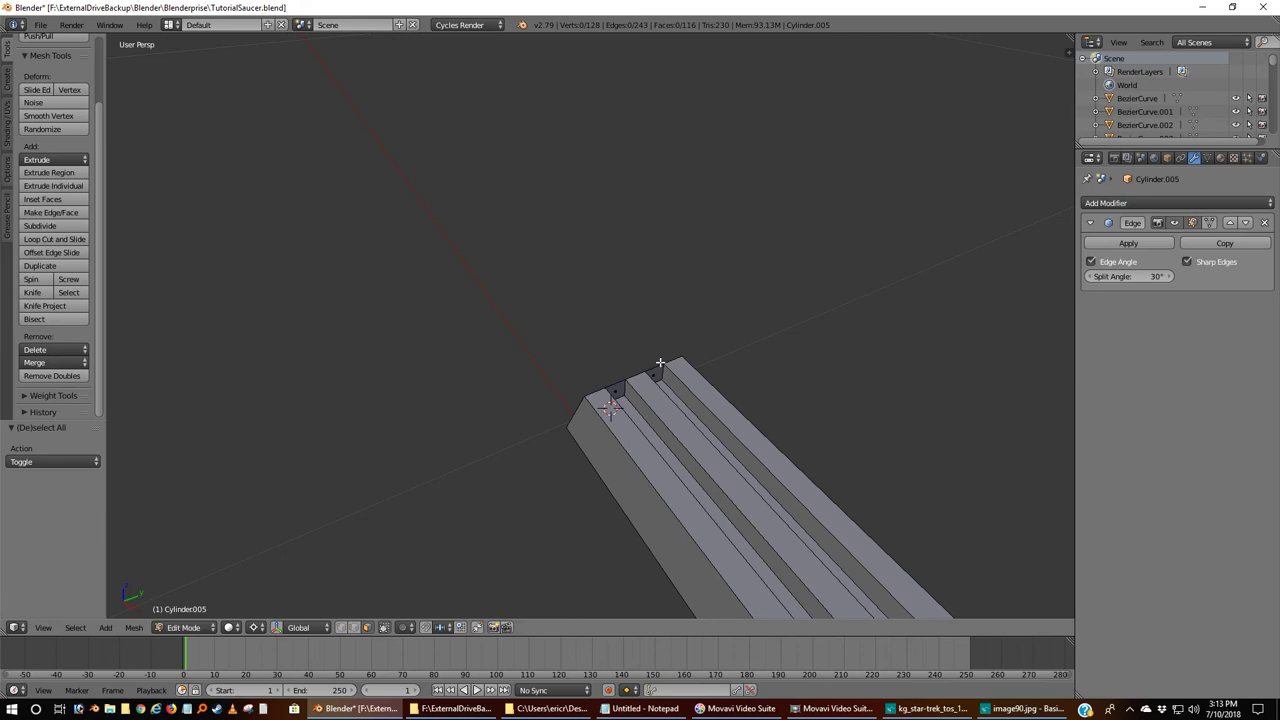
{"action": "middle_click_drag", "start_coordinate": [551, 477], "coordinate": [691, 483]}
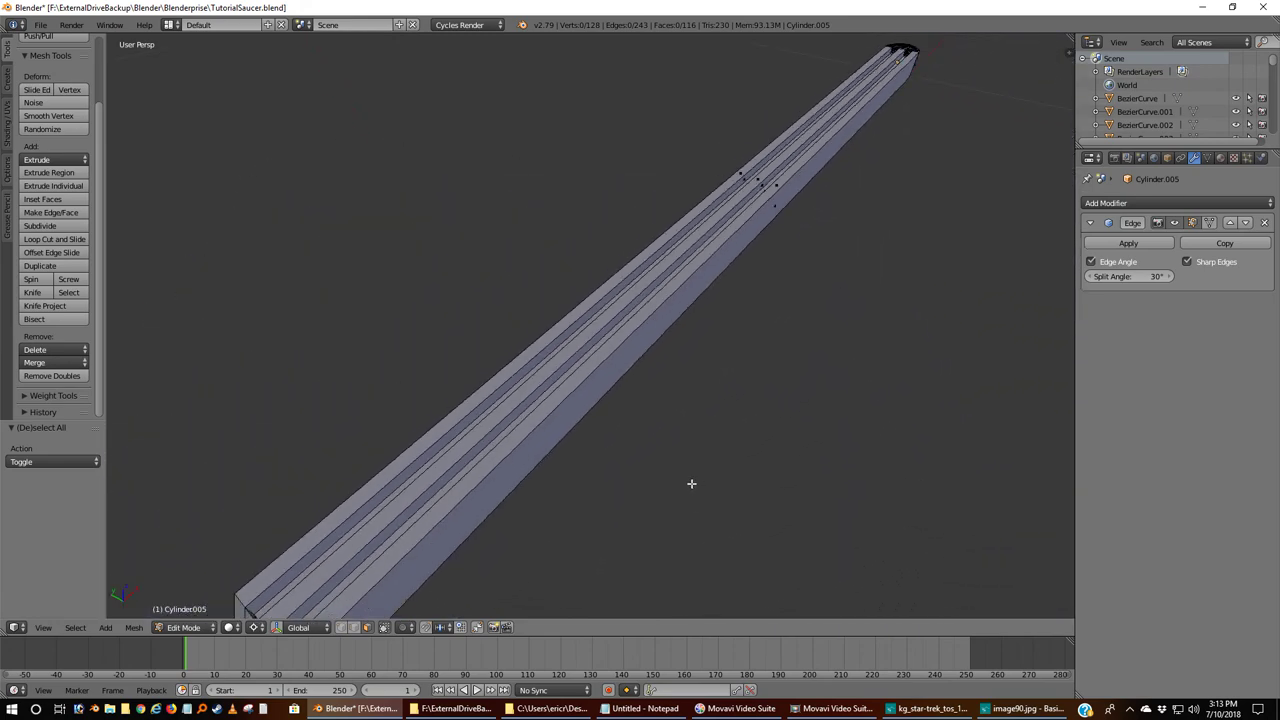
{"action": "scroll", "coordinate": [691, 483], "scroll_direction": "down", "scroll_amount": 1}
{"action": "middle_click_drag", "start_coordinate": [953, 372], "coordinate": [726, 436]}
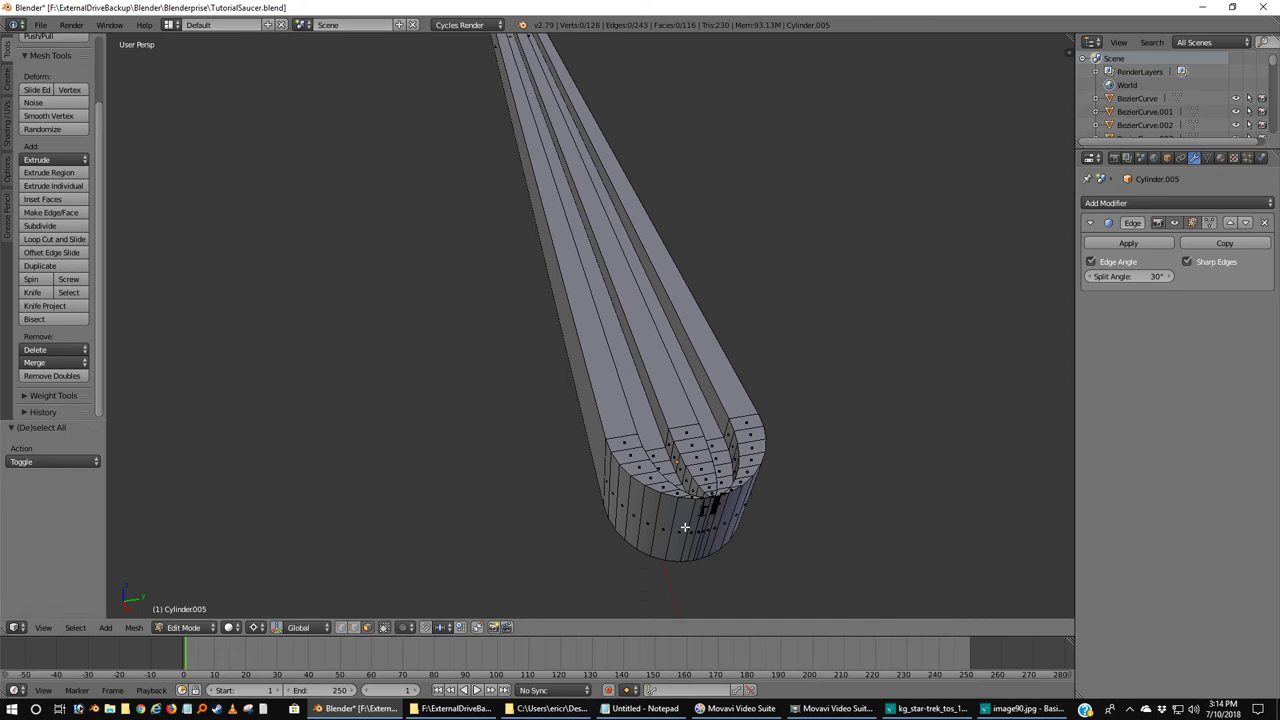
Switch to edge selection and show the bar in front orthographic wireframe over the blueprint.
{"action": "left_click", "coordinate": [355, 628]}
{"action": "scroll", "coordinate": [530, 545], "scroll_direction": "down", "scroll_amount": 8}
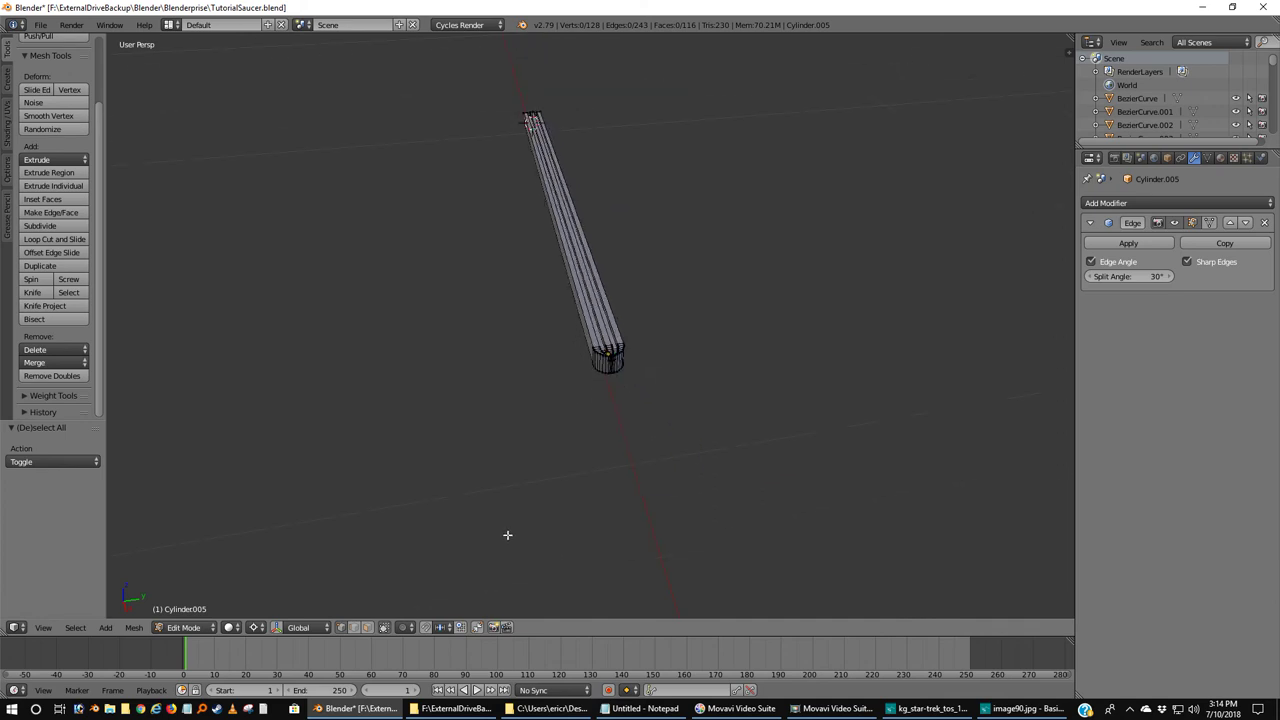
{"action": "middle_click_drag", "start_coordinate": [460, 506], "coordinate": [586, 491]}
{"action": "scroll", "coordinate": [480, 517], "scroll_direction": "down", "scroll_amount": 4}
{"action": "scroll", "coordinate": [477, 515], "scroll_direction": "up", "scroll_amount": 2}
{"action": "scroll", "coordinate": [477, 515], "scroll_direction": "up", "scroll_amount": 6}
{"action": "scroll", "coordinate": [474, 517], "scroll_direction": "down", "scroll_amount": 4}
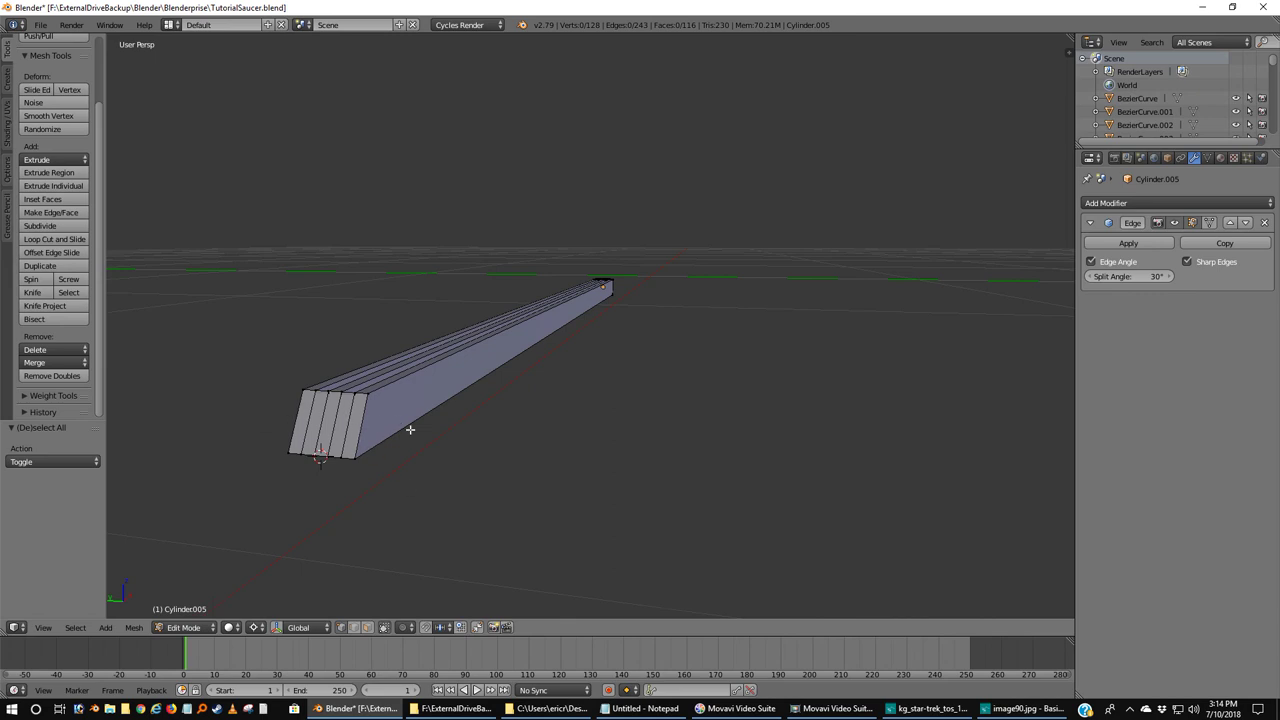
{"action": "key", "text": "KP_1"}
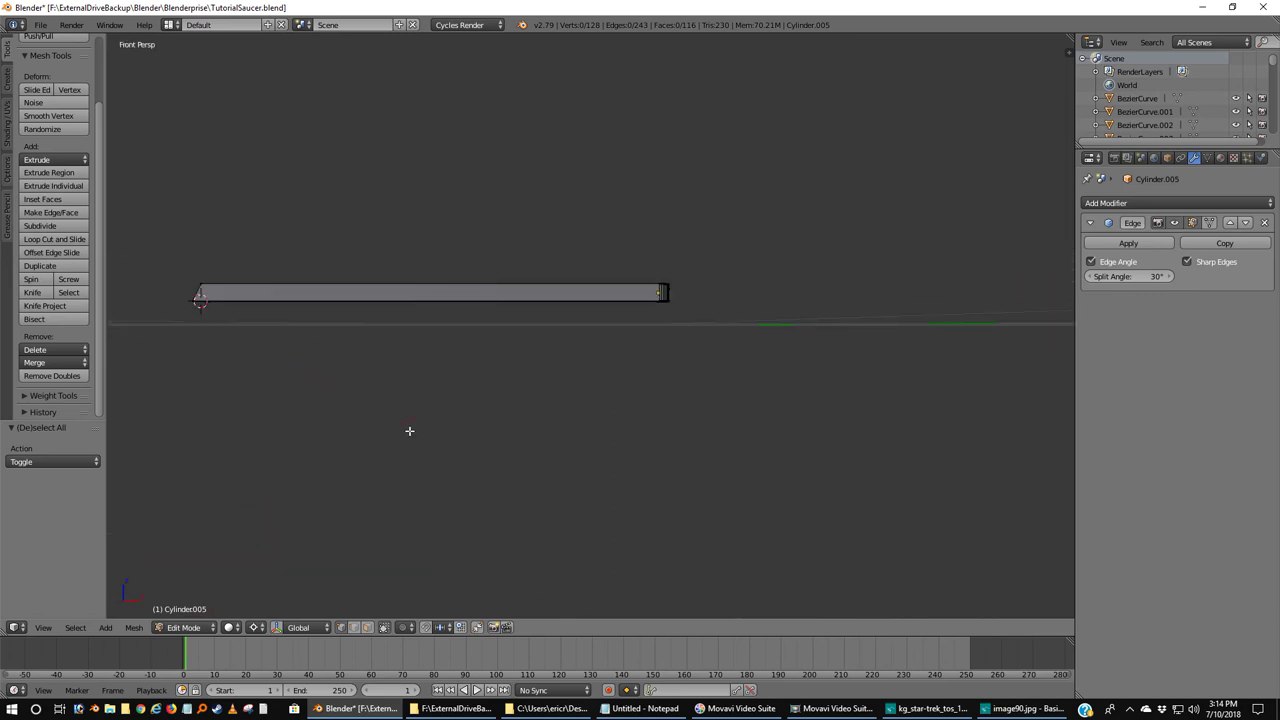
{"action": "key", "text": "KP_5"}
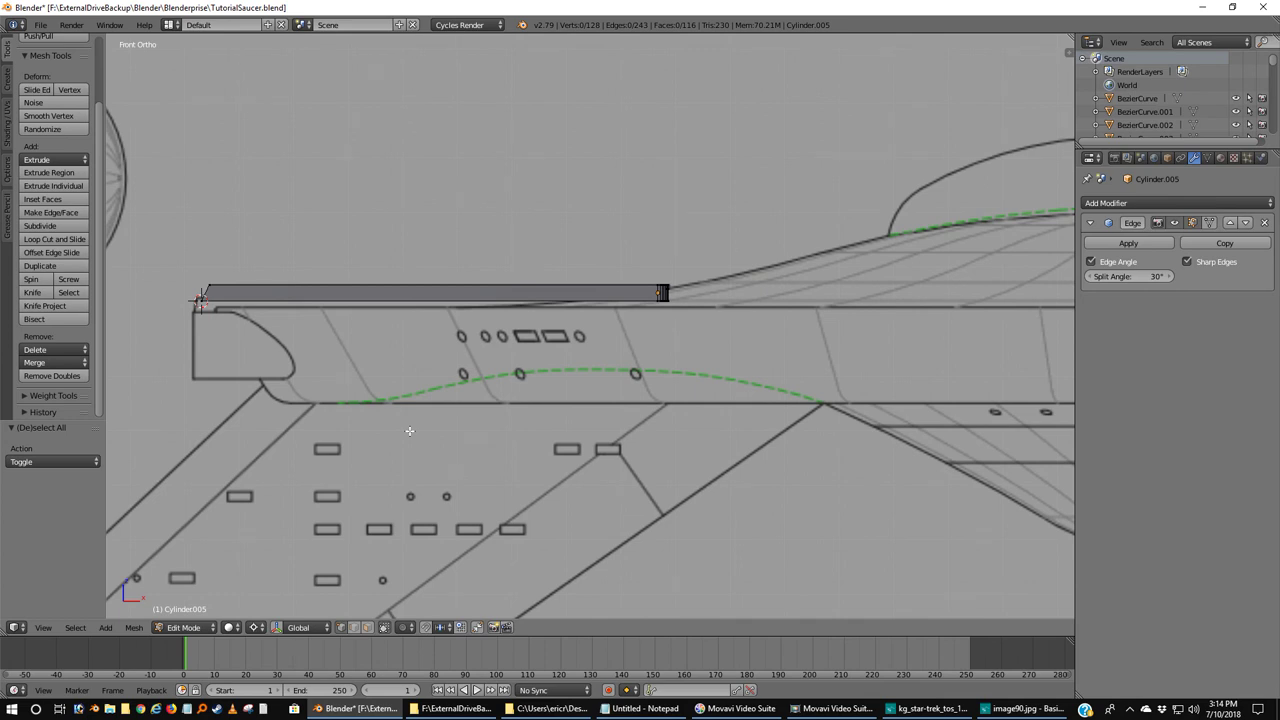
{"action": "key", "text": "z"}
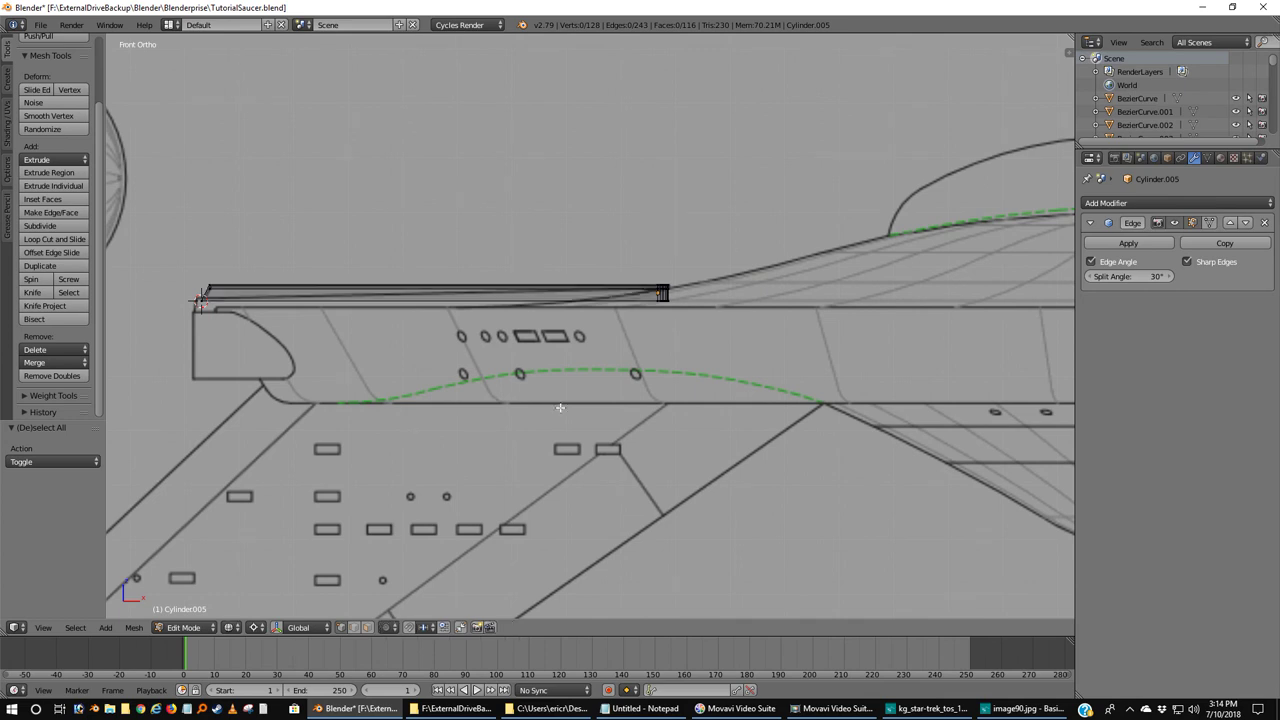
Try a horizontal loop cut around the bar, slid up to the groove-floor line with a factor of -0.491, and undo it.
{"action": "scroll", "coordinate": [560, 408], "scroll_direction": "up", "scroll_amount": 10}
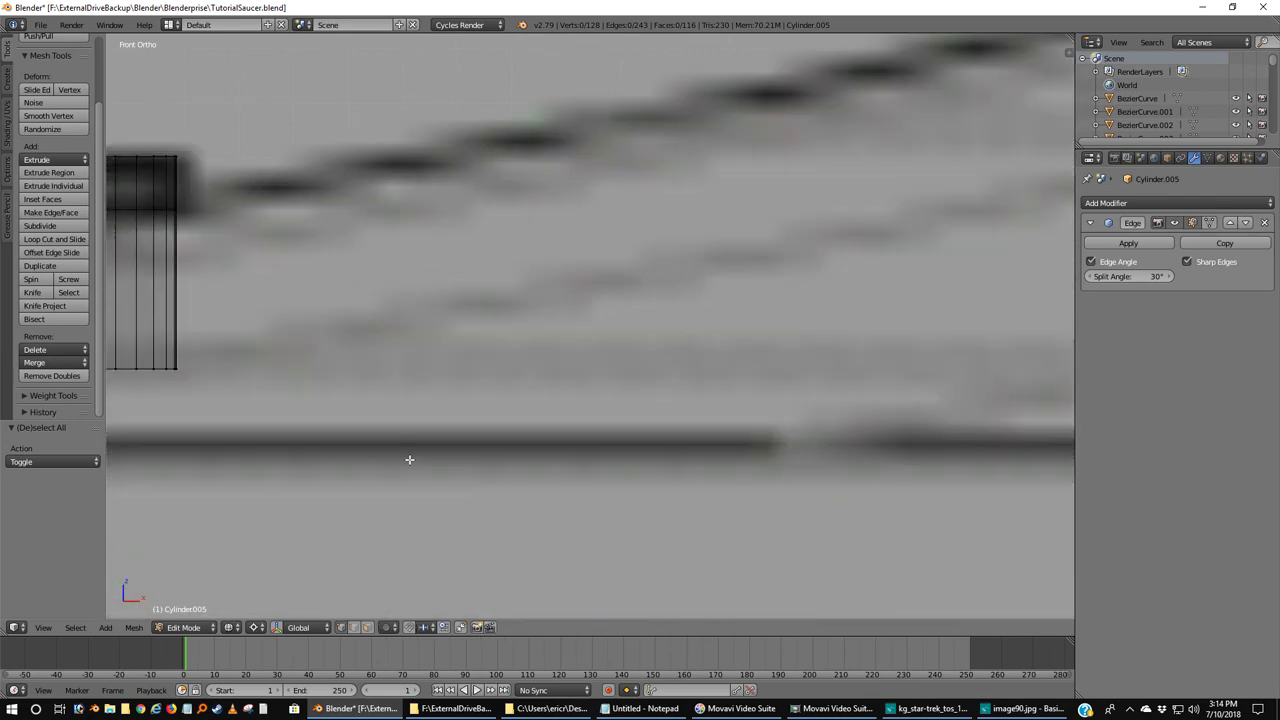
{"action": "scroll", "coordinate": [409, 459], "scroll_direction": "up", "scroll_amount": 2}
{"action": "middle_click_drag", "start_coordinate": [263, 434], "coordinate": [629, 508], "text": "shift"}
{"action": "scroll", "coordinate": [629, 508], "scroll_direction": "up", "scroll_amount": 3}
{"action": "middle_click_drag", "start_coordinate": [623, 437], "coordinate": [582, 571], "text": "shift"}
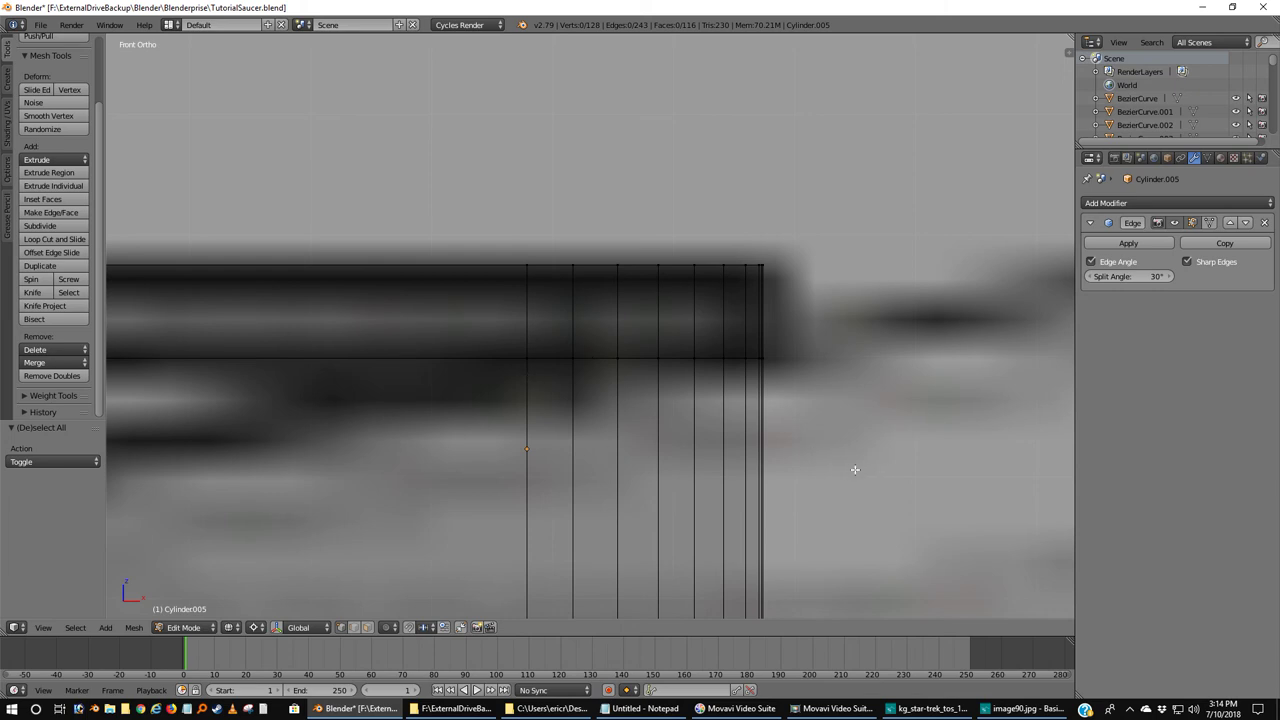
{"action": "key", "text": "ctrl+r"}
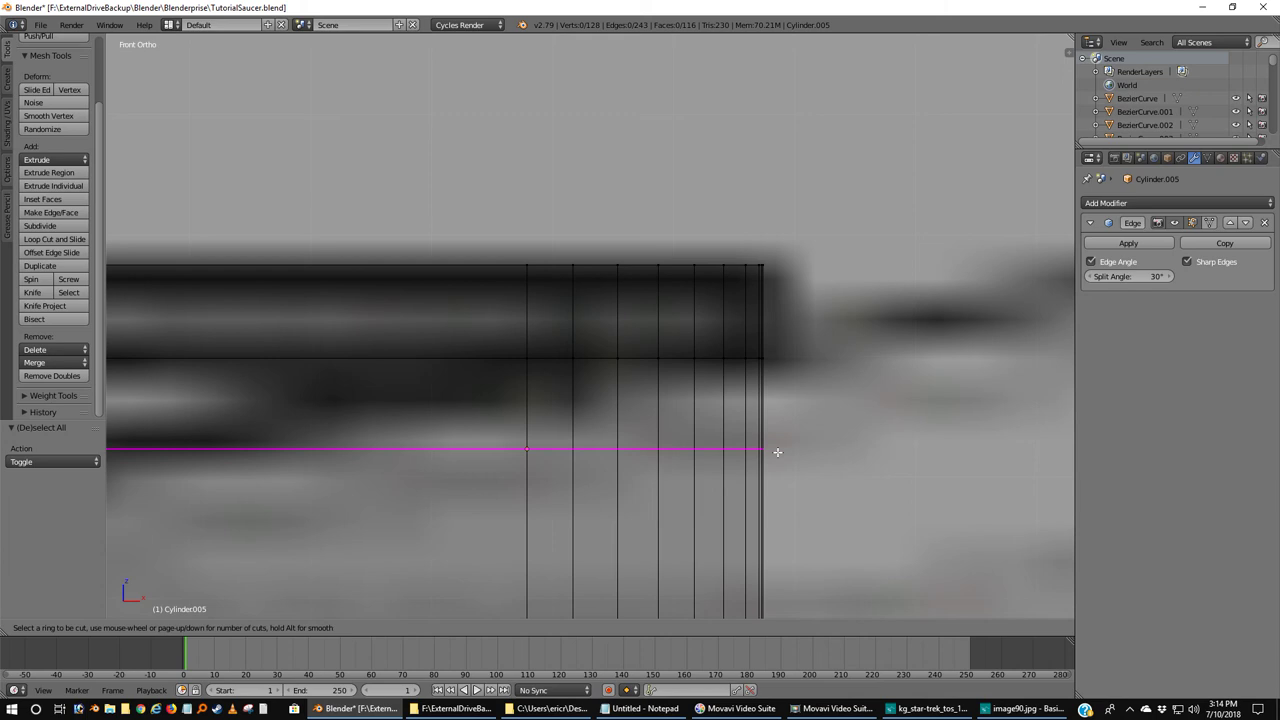
{"action": "left_click", "coordinate": [777, 452]}
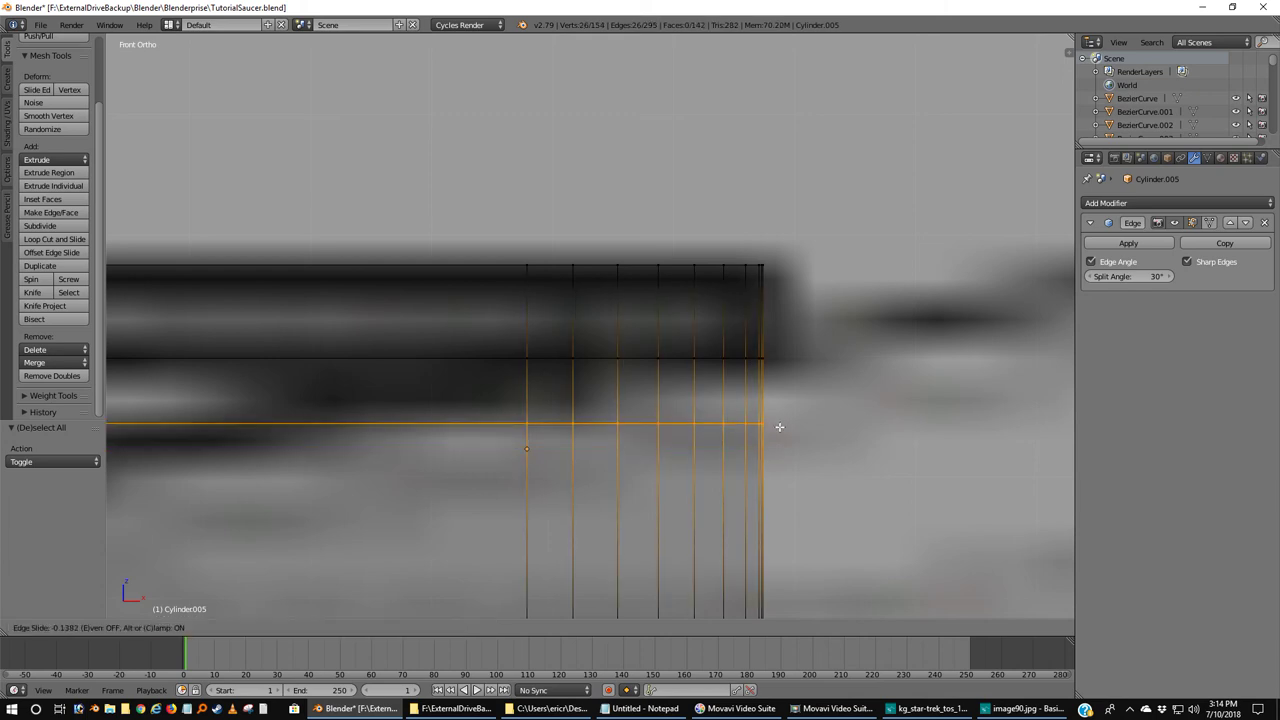
{"action": "left_click", "coordinate": [807, 362]}
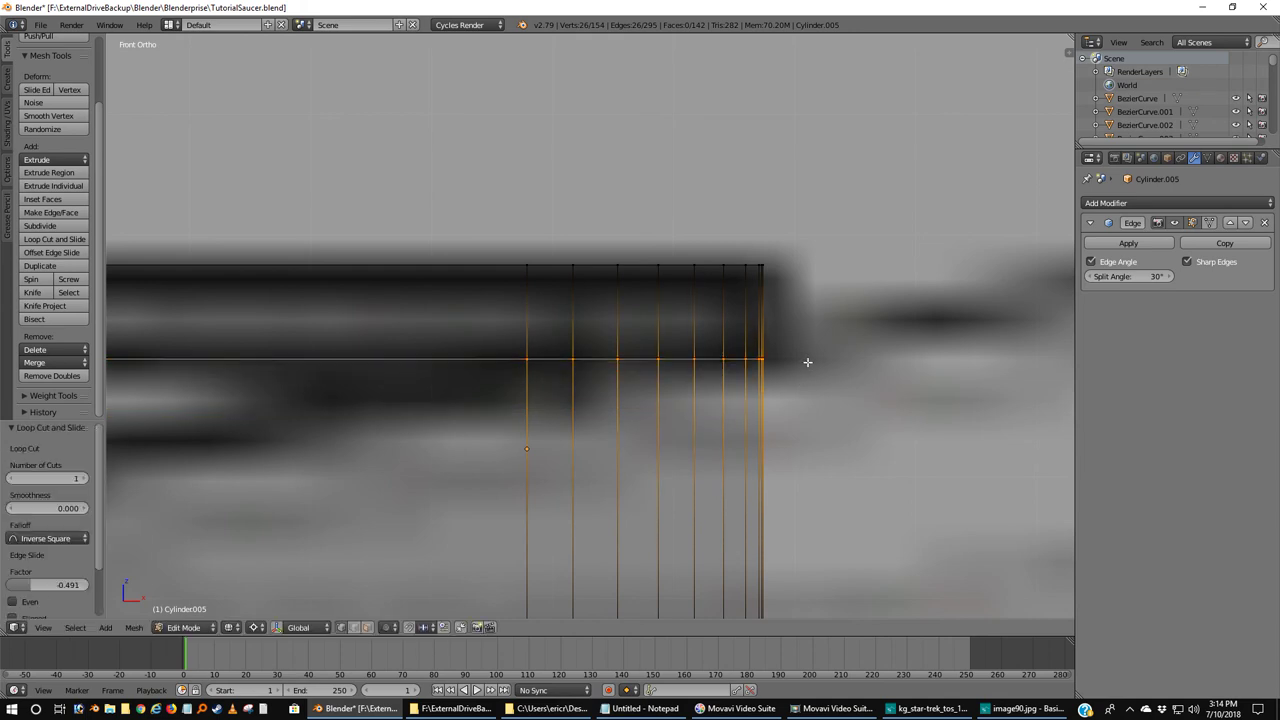
{"action": "scroll", "coordinate": [765, 424], "scroll_direction": "up", "scroll_amount": 4}
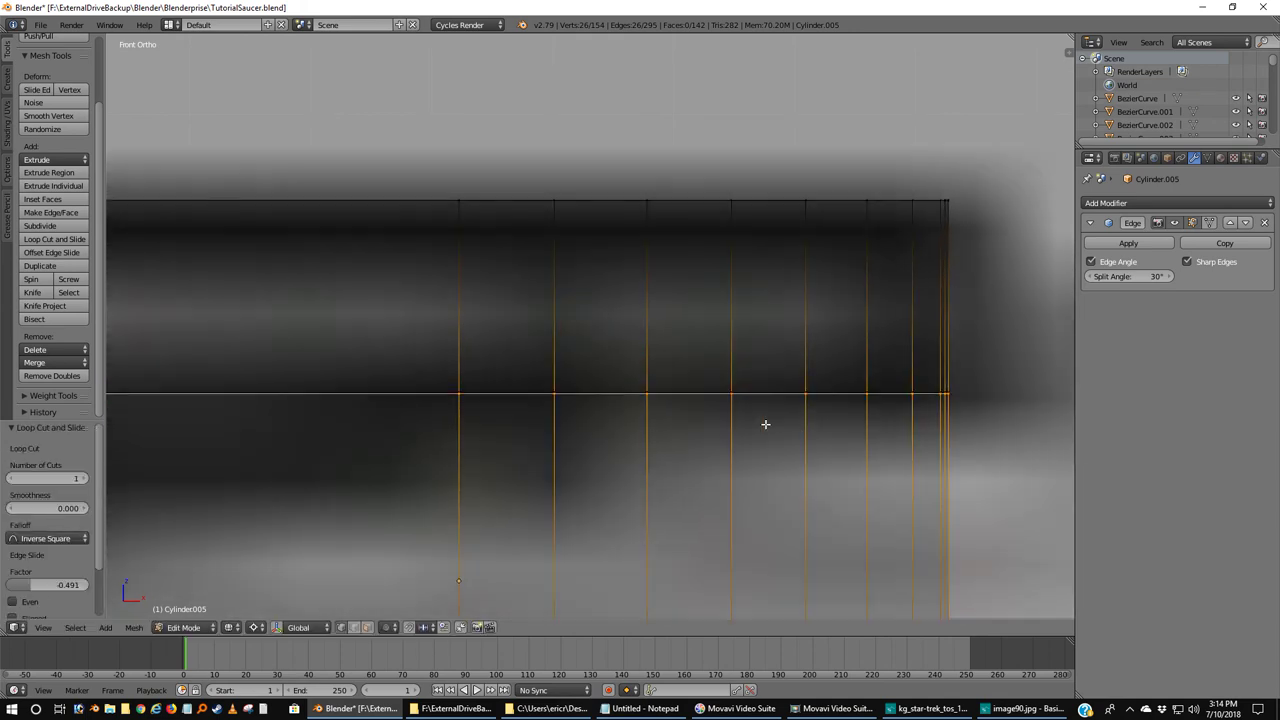
{"action": "scroll", "coordinate": [765, 424], "scroll_direction": "up", "scroll_amount": 1}
{"action": "scroll", "coordinate": [851, 428], "scroll_direction": "up", "scroll_amount": 4}
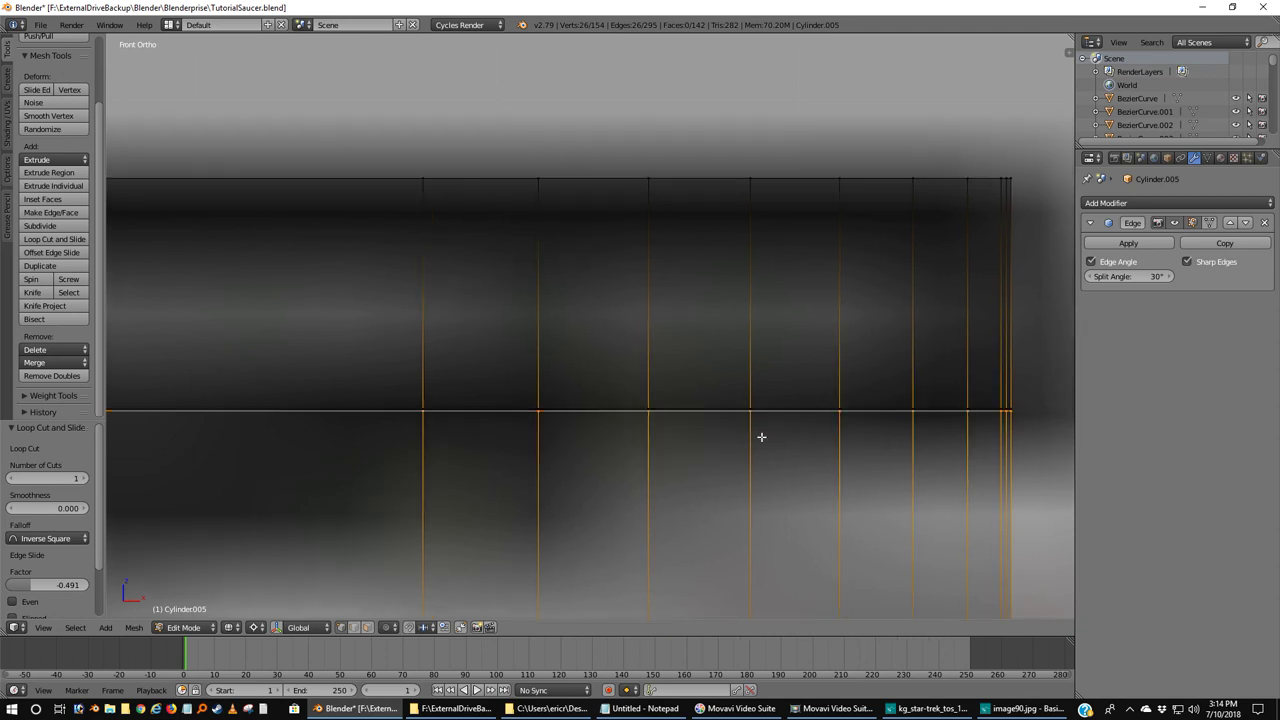
{"action": "scroll", "coordinate": [780, 373], "scroll_direction": "up", "scroll_amount": 5}
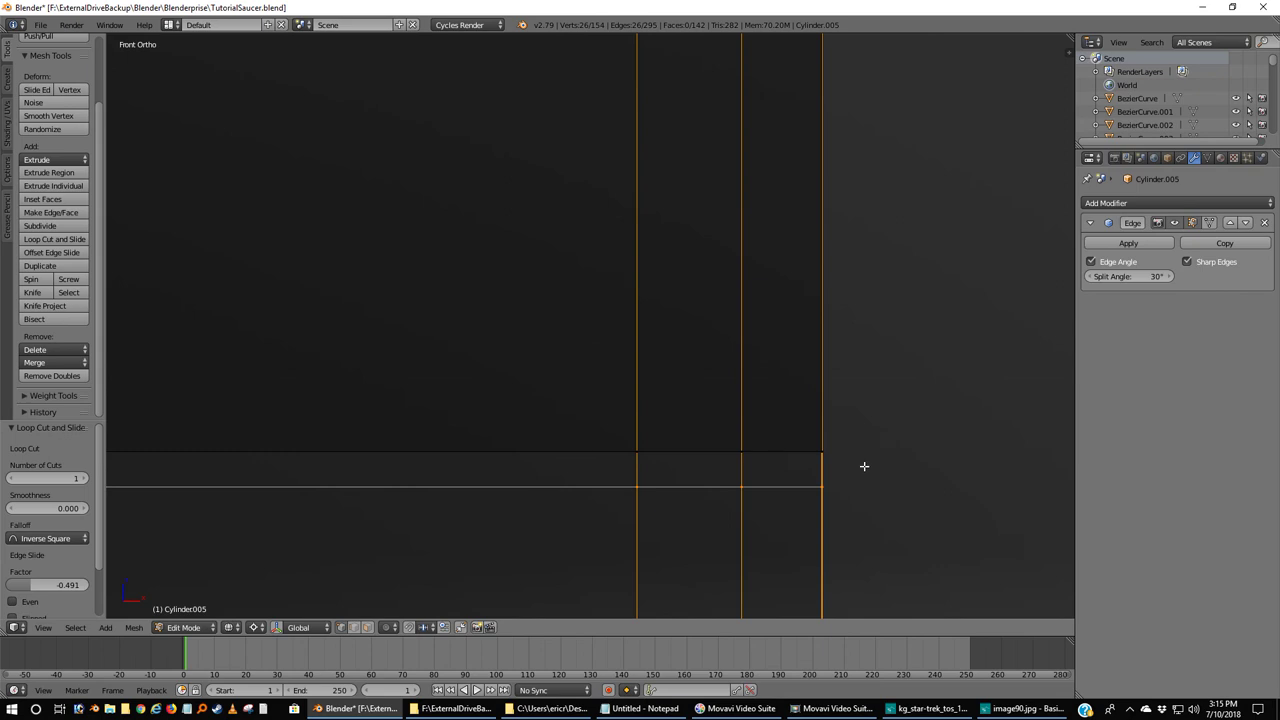
{"action": "key", "text": "ctrl+z"}
{"action": "scroll", "coordinate": [864, 466], "scroll_direction": "down", "scroll_amount": 6}
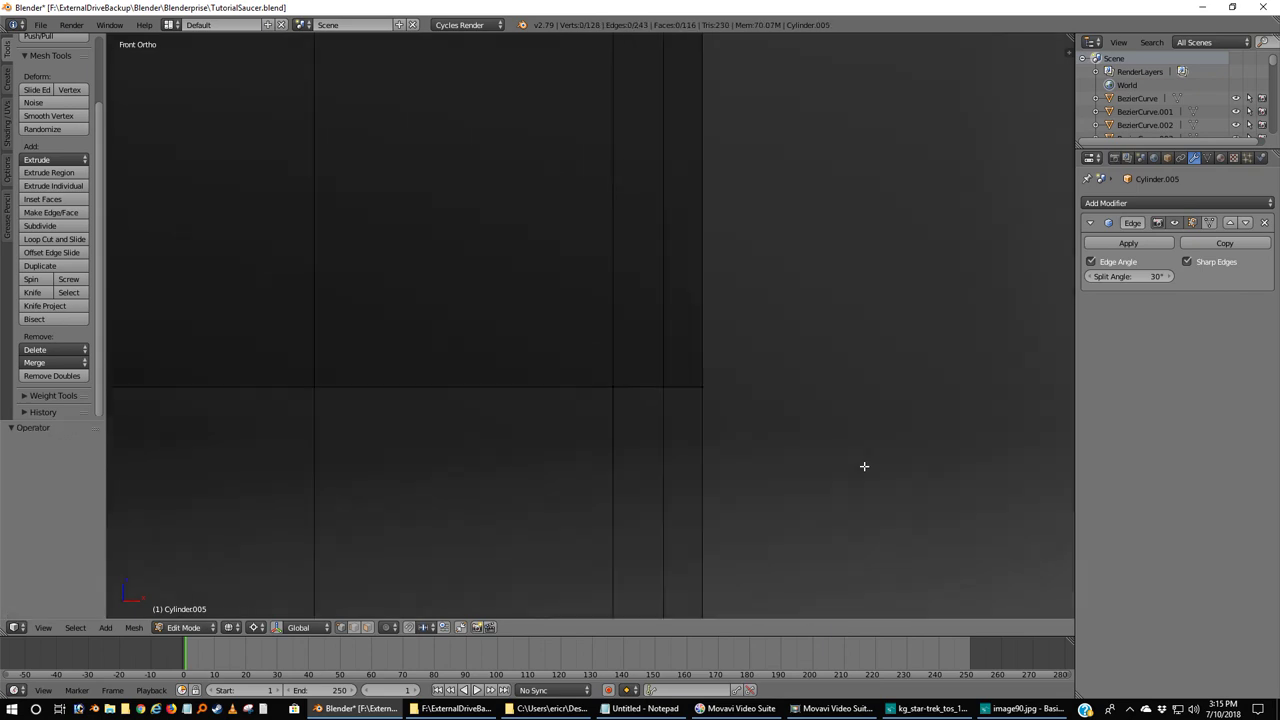
{"action": "scroll", "coordinate": [864, 466], "scroll_direction": "up", "scroll_amount": 3}
{"action": "key", "text": "ctrl+r"}
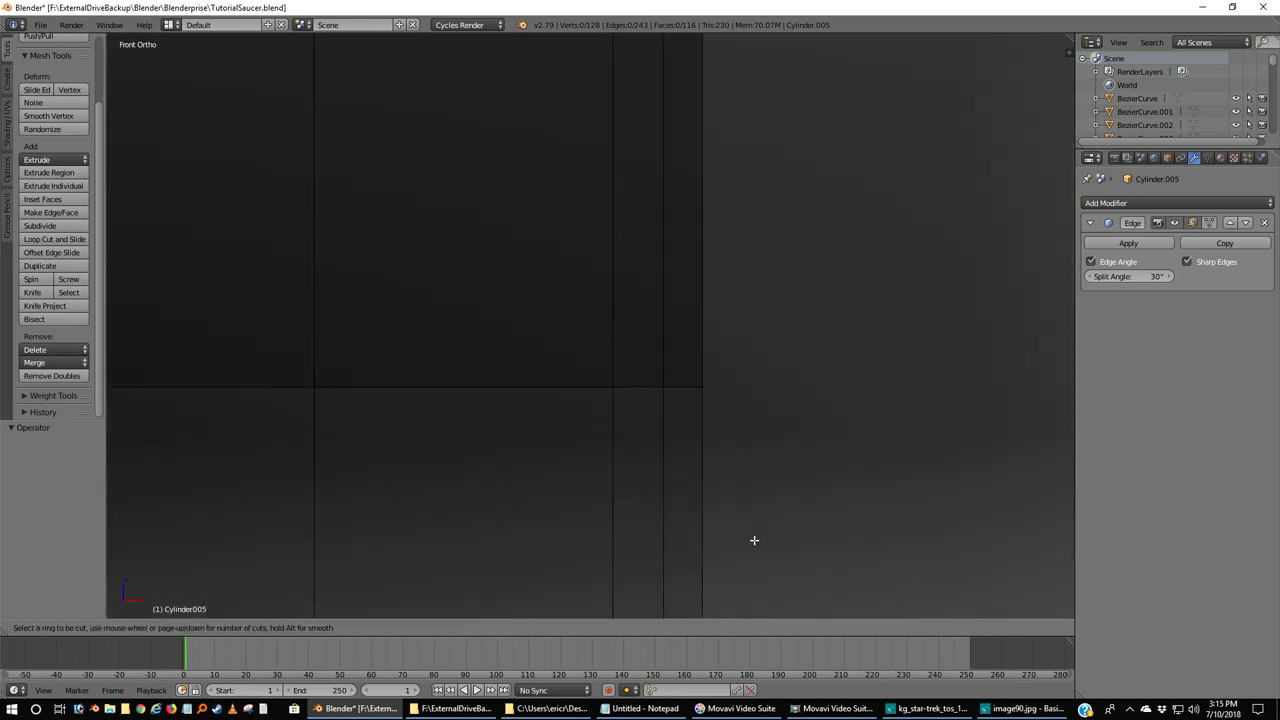
{"action": "key", "text": "Escape"}
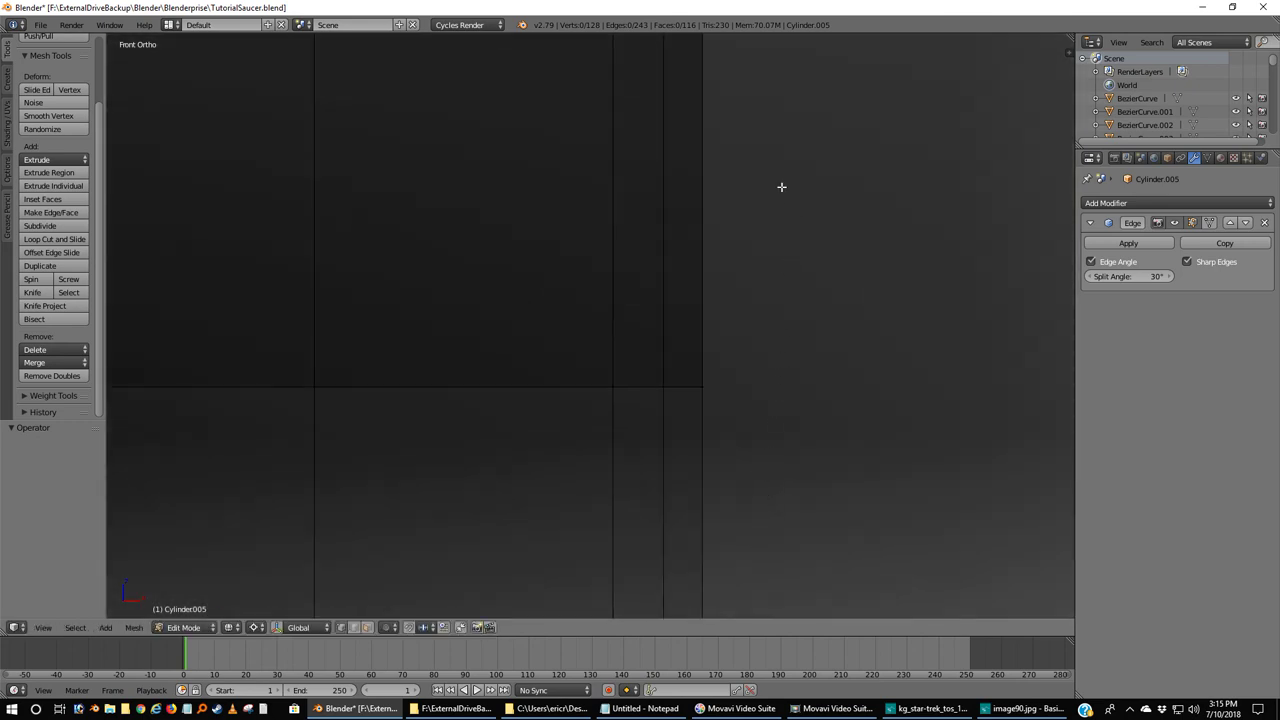
{"action": "scroll", "coordinate": [800, 452], "scroll_direction": "down", "scroll_amount": 3}
{"action": "scroll", "coordinate": [800, 452], "scroll_direction": "down", "scroll_amount": 4}
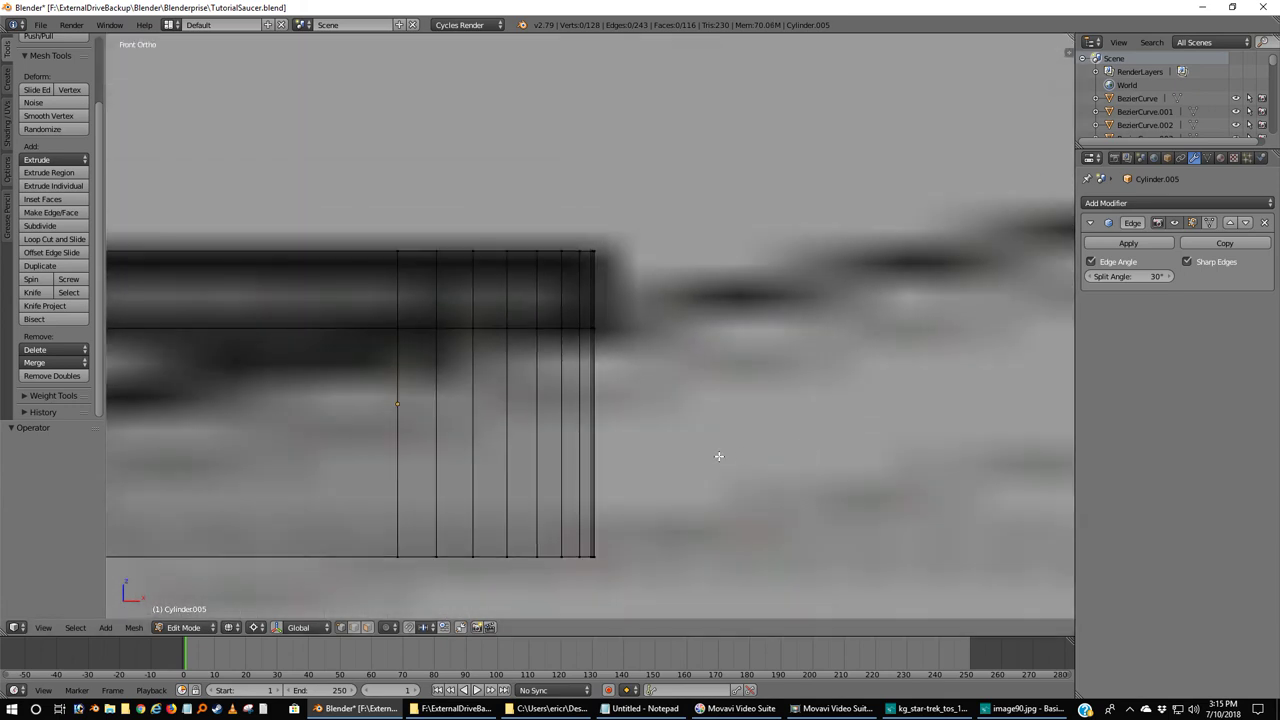
{"action": "key", "text": "ctrl+r"}
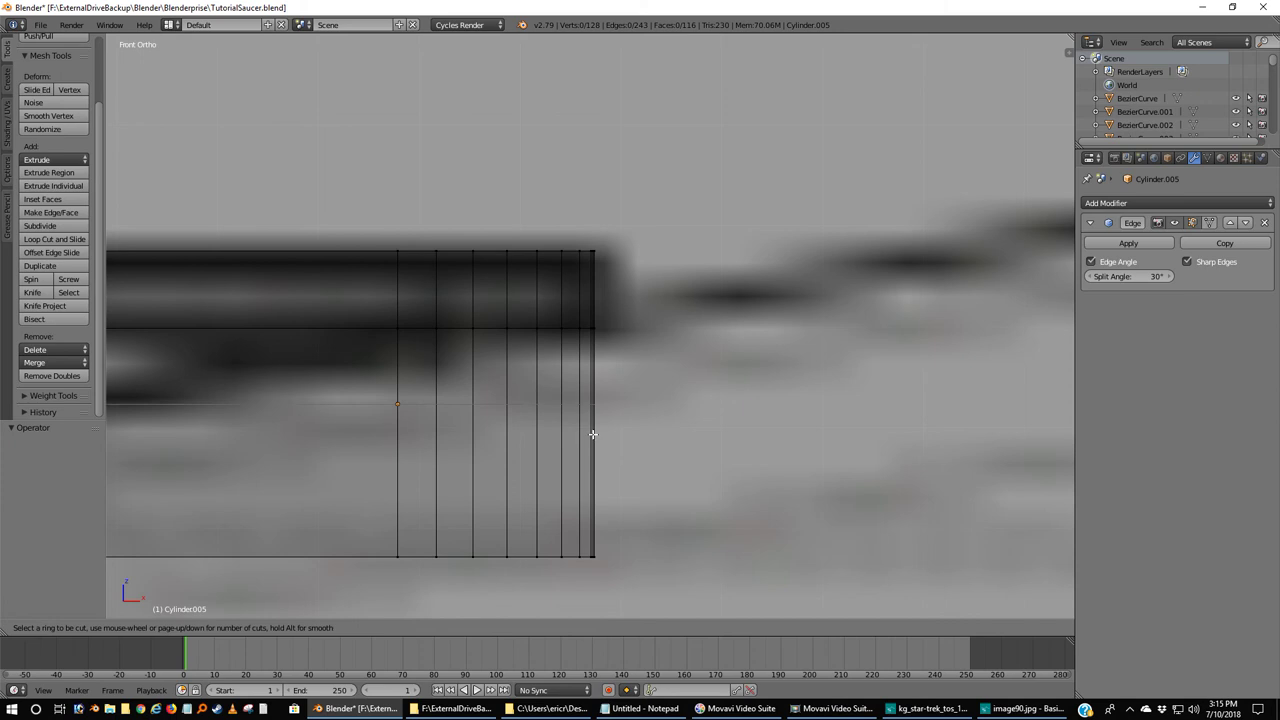
{"action": "key", "text": "Escape"}
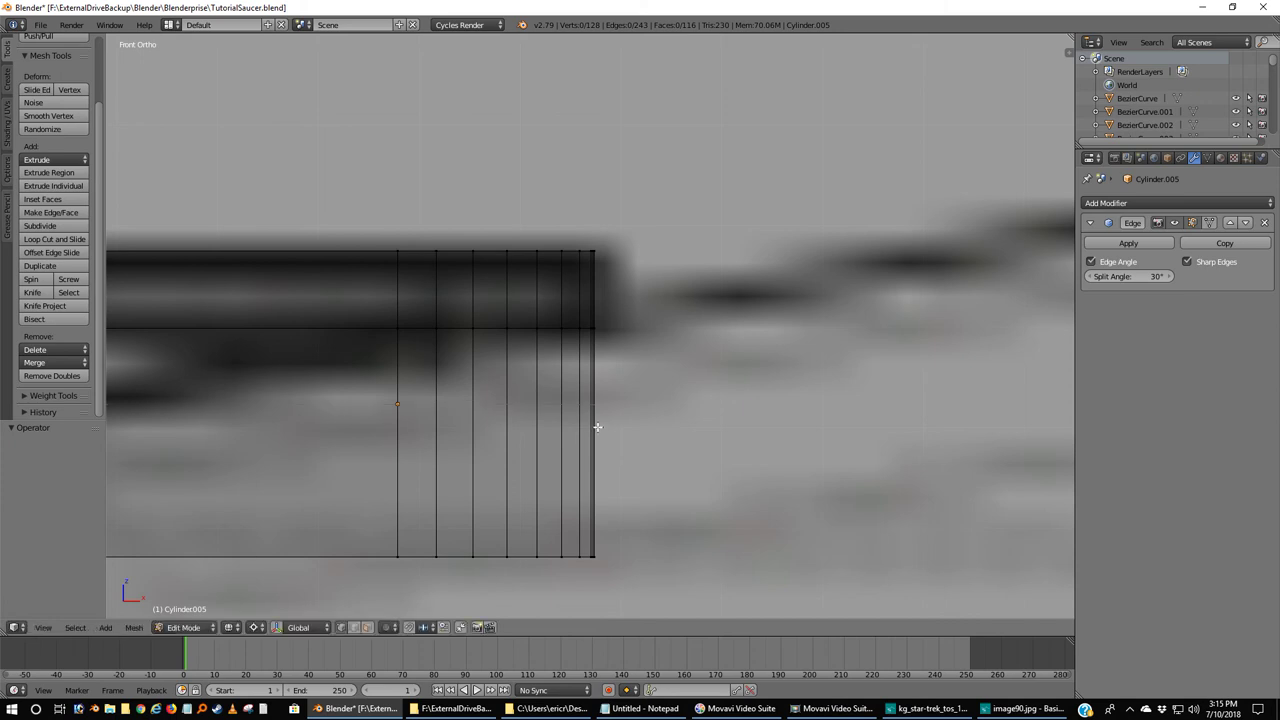
{"action": "scroll", "coordinate": [597, 430], "scroll_direction": "up", "scroll_amount": 1}
{"action": "scroll", "coordinate": [640, 420], "scroll_direction": "down", "scroll_amount": 1, "text": "shift"}
{"action": "scroll", "coordinate": [648, 384], "scroll_direction": "down", "scroll_amount": 2, "text": "shift"}
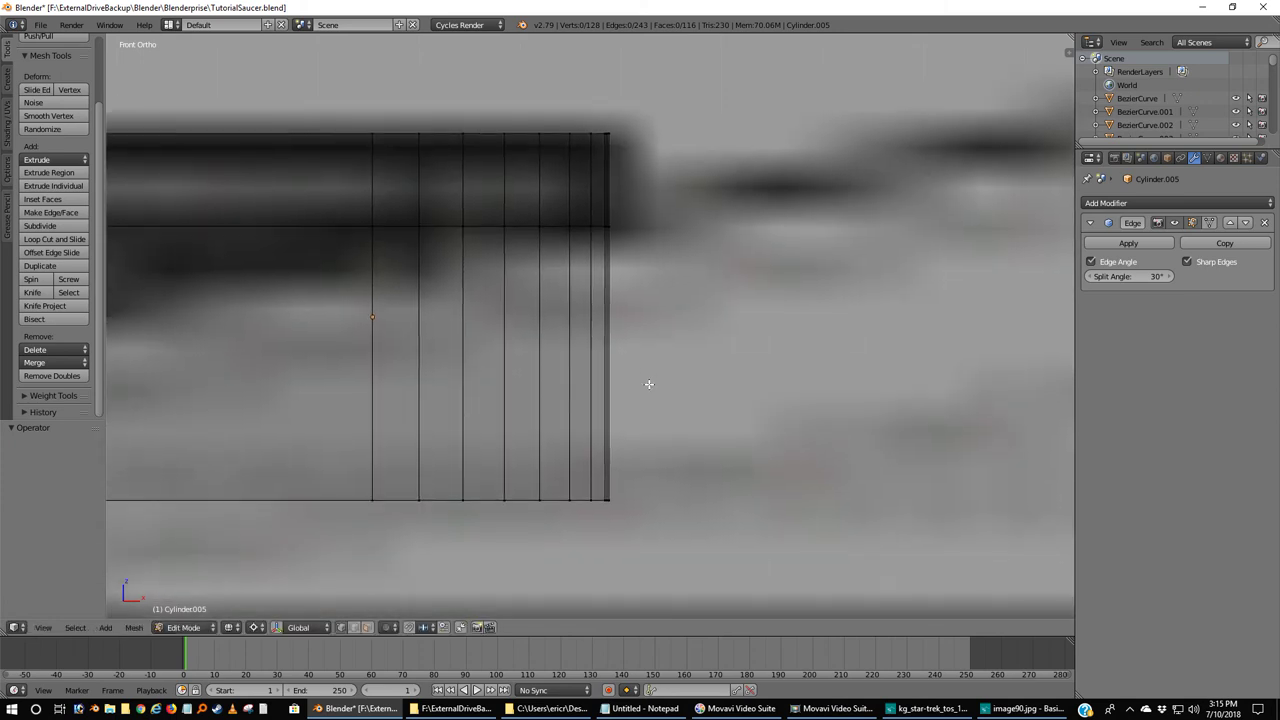
{"action": "scroll", "coordinate": [649, 385], "scroll_direction": "up", "scroll_amount": 3}
{"action": "scroll", "coordinate": [649, 386], "scroll_direction": "down", "scroll_amount": 1}
{"action": "scroll", "coordinate": [649, 386], "scroll_direction": "up", "scroll_amount": 1}
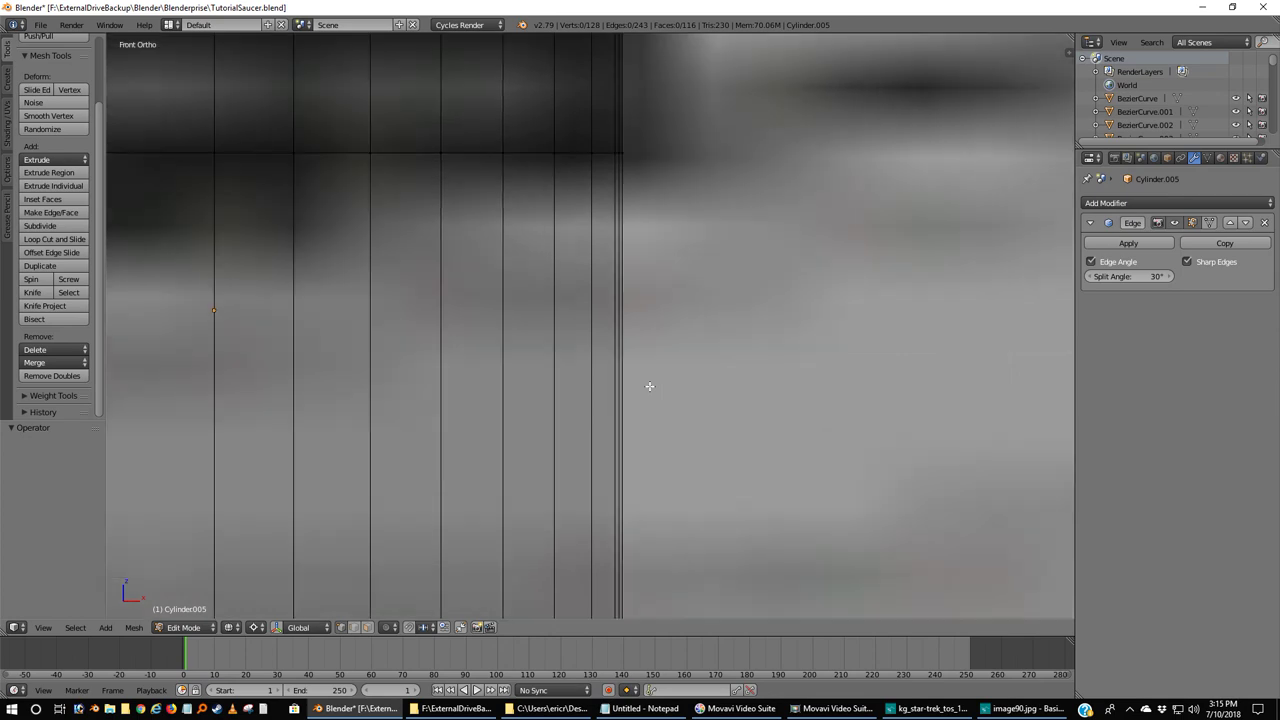
{"action": "scroll", "coordinate": [657, 392], "scroll_direction": "up", "scroll_amount": 1, "text": "shift"}
{"action": "key", "text": "ctrl+r"}
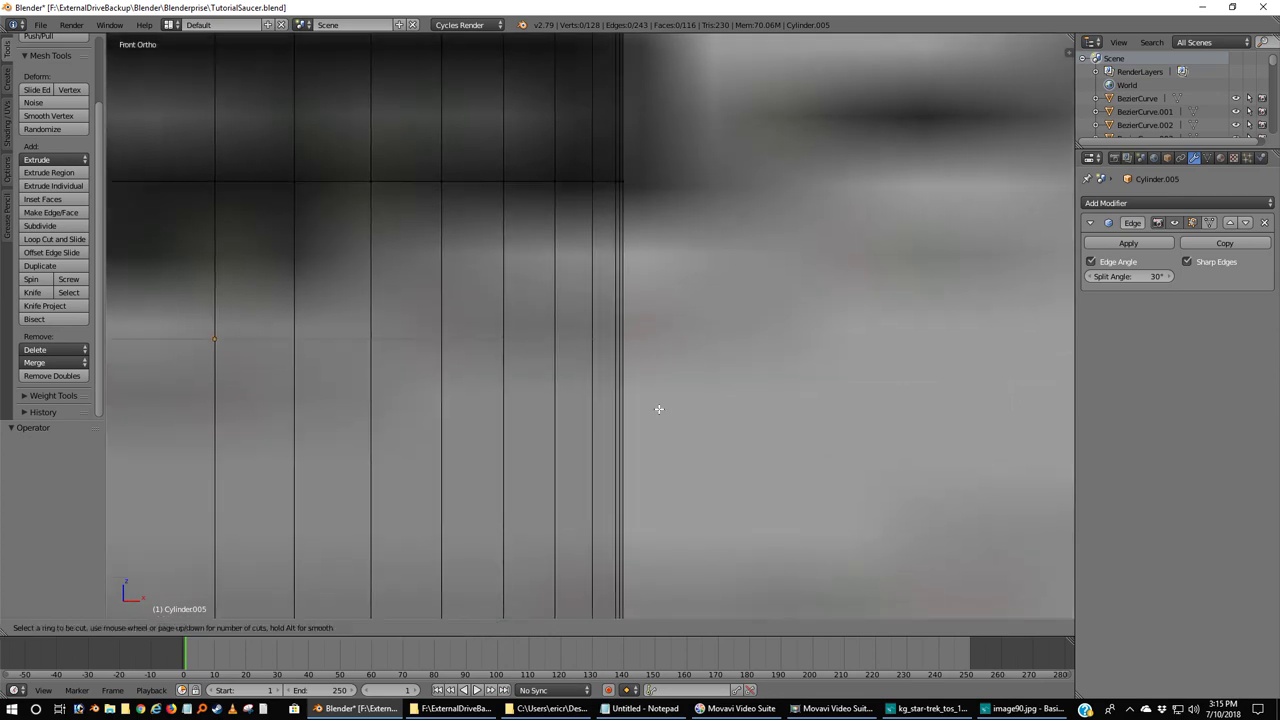
{"action": "key", "text": "Escape"}
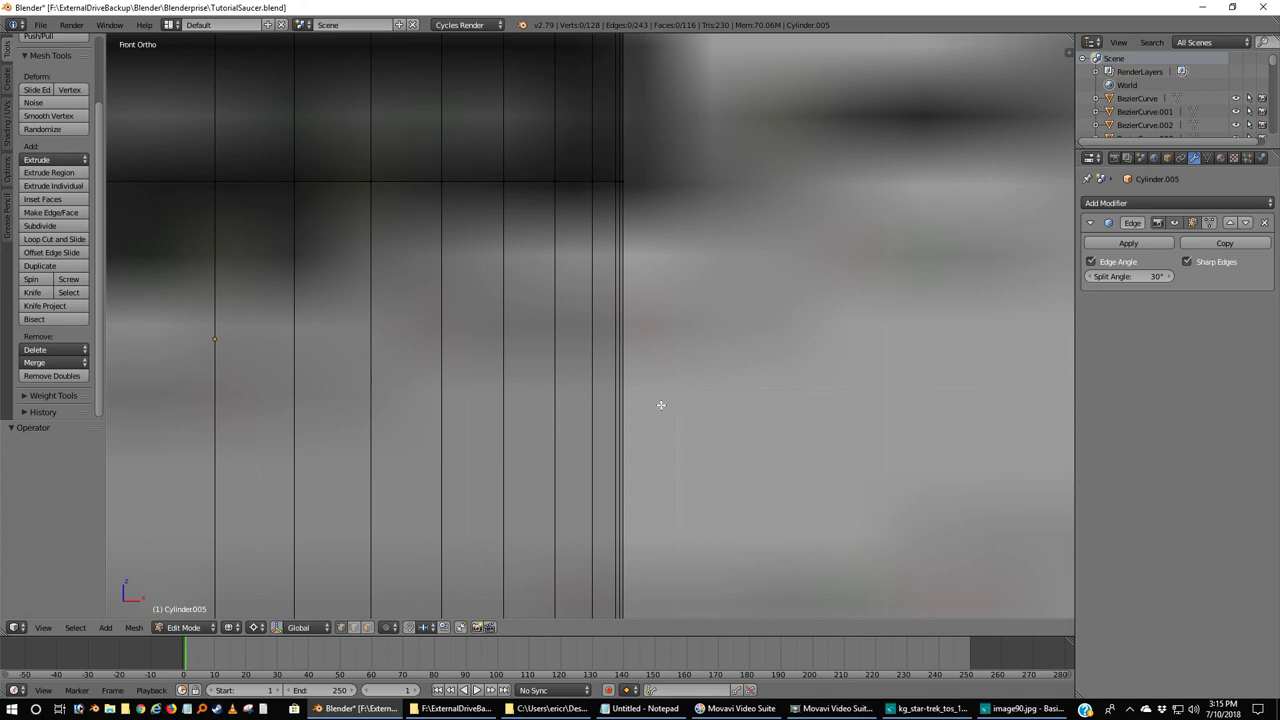
Add one horizontal loop cut around the bar and slide it up to the groove-floor line with a factor of -0.496.
{"action": "middle_click_drag", "start_coordinate": [636, 380], "coordinate": [700, 451], "text": "shift"}
{"action": "scroll", "coordinate": [700, 451], "scroll_direction": "up", "scroll_amount": 2}
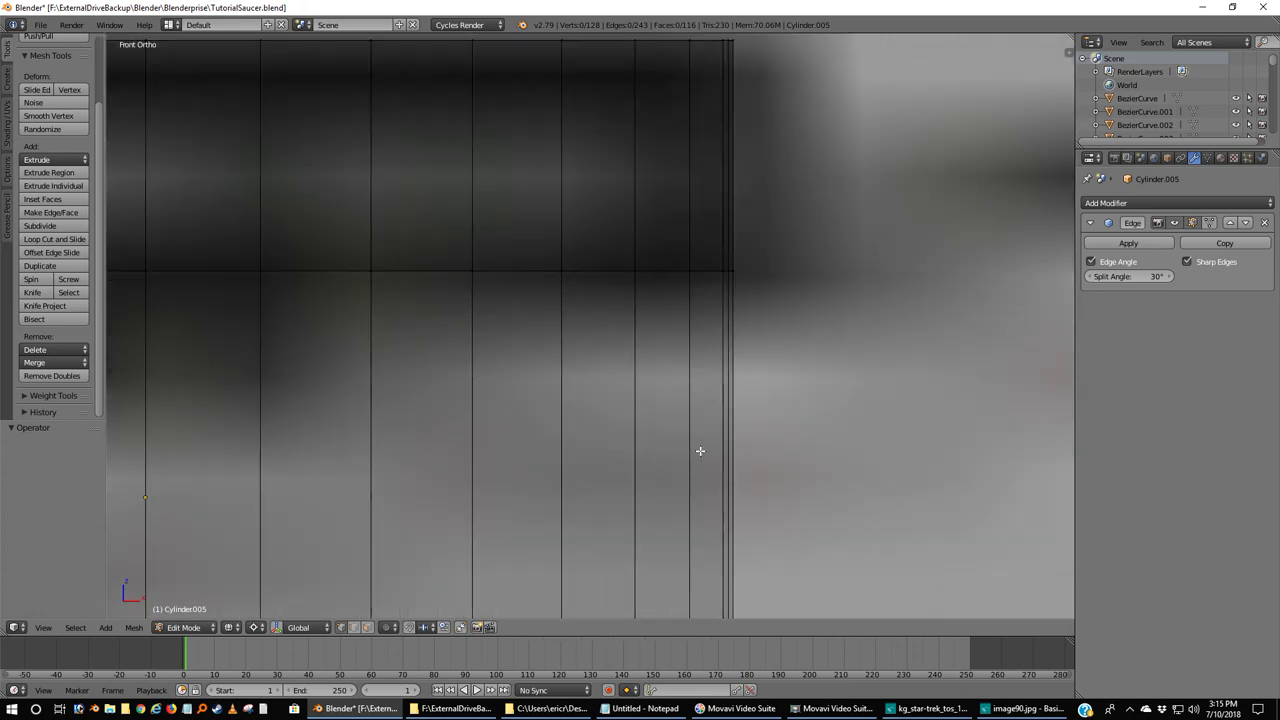
{"action": "key", "text": "ctrl+r"}
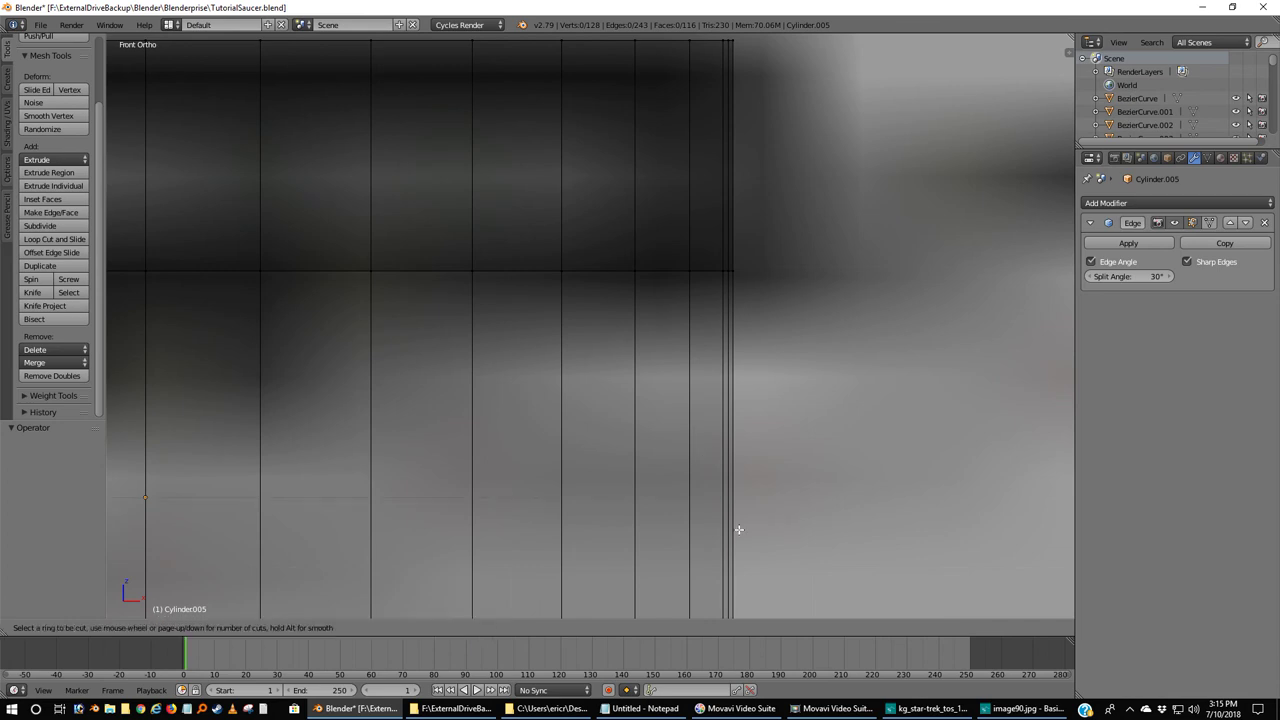
{"action": "left_click", "coordinate": [738, 527]}
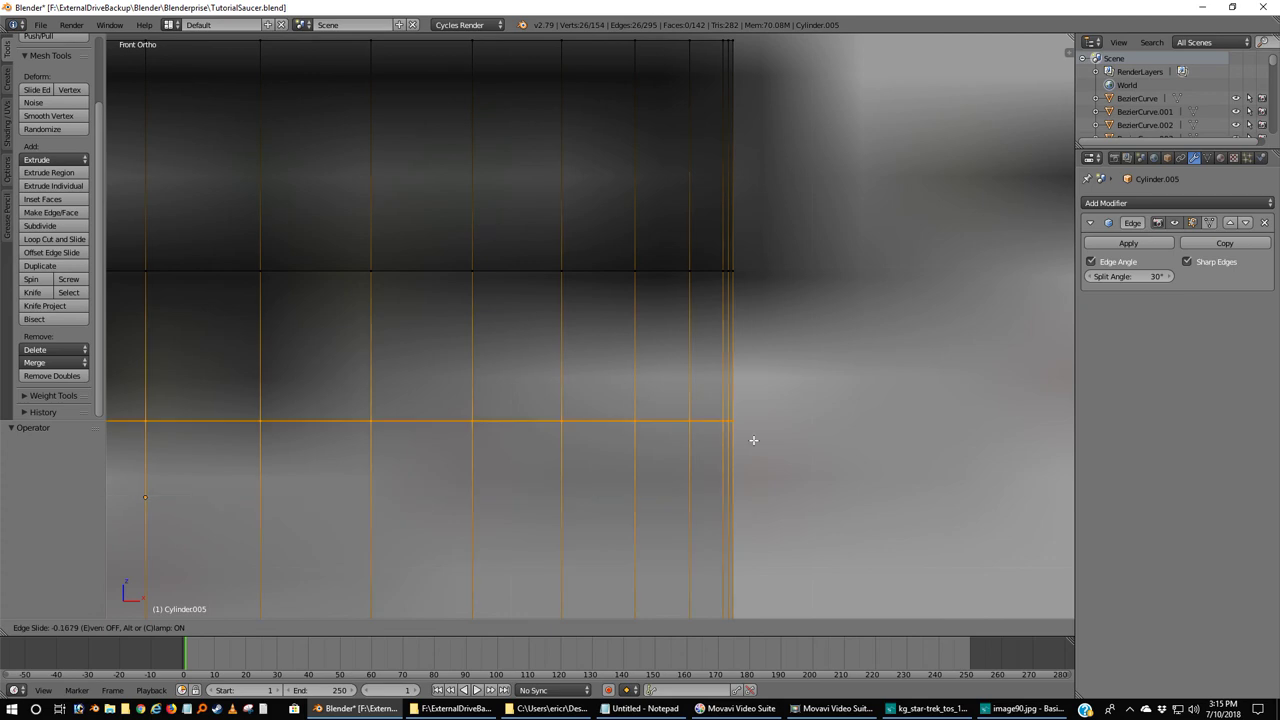
{"action": "left_click", "coordinate": [775, 303]}
{"action": "scroll", "coordinate": [819, 292], "scroll_direction": "up", "scroll_amount": 4}
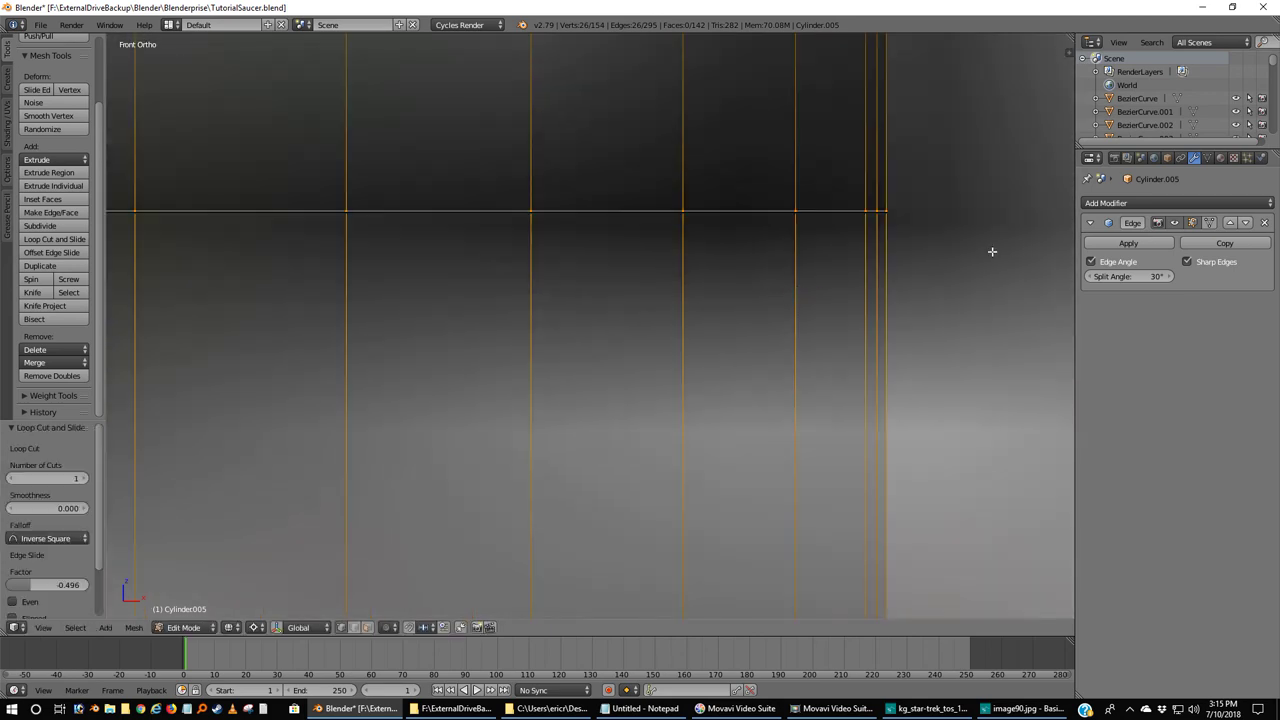
{"action": "scroll", "coordinate": [826, 346], "scroll_direction": "up", "scroll_amount": 4}
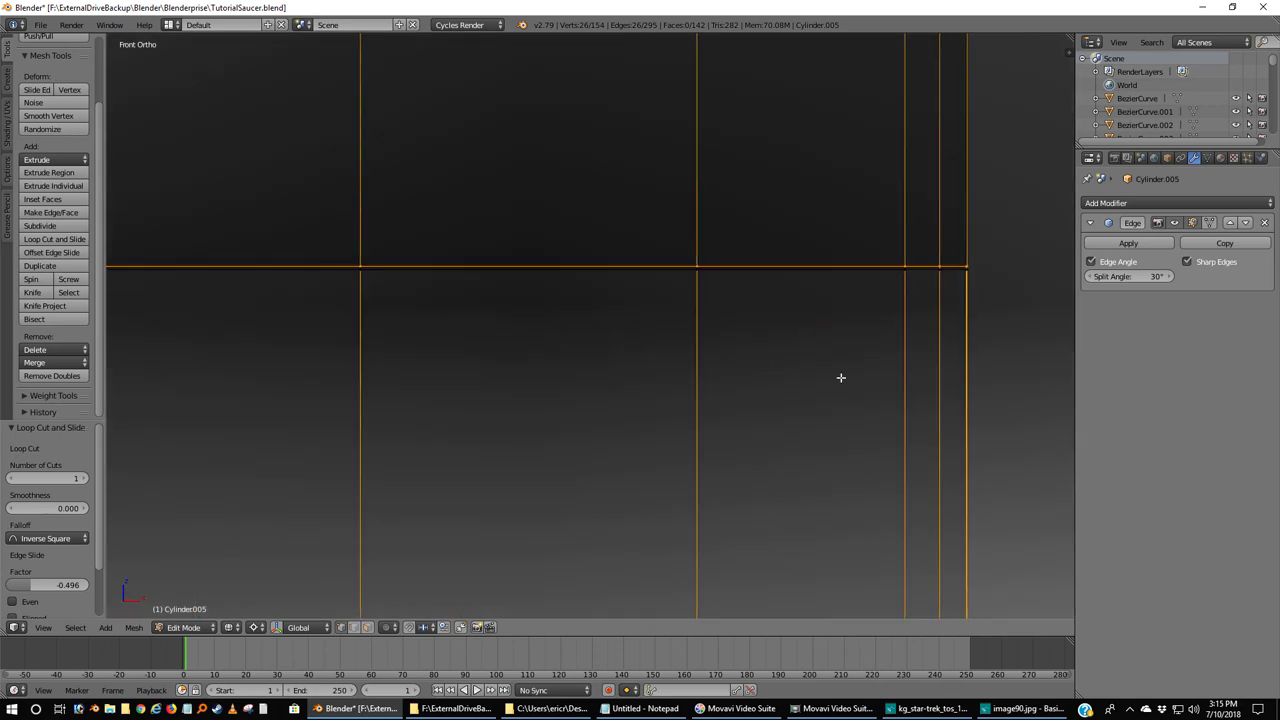
{"action": "middle_click_drag", "start_coordinate": [840, 377], "coordinate": [766, 366], "text": "shift"}
{"action": "scroll", "coordinate": [766, 358], "scroll_direction": "up", "scroll_amount": 6}
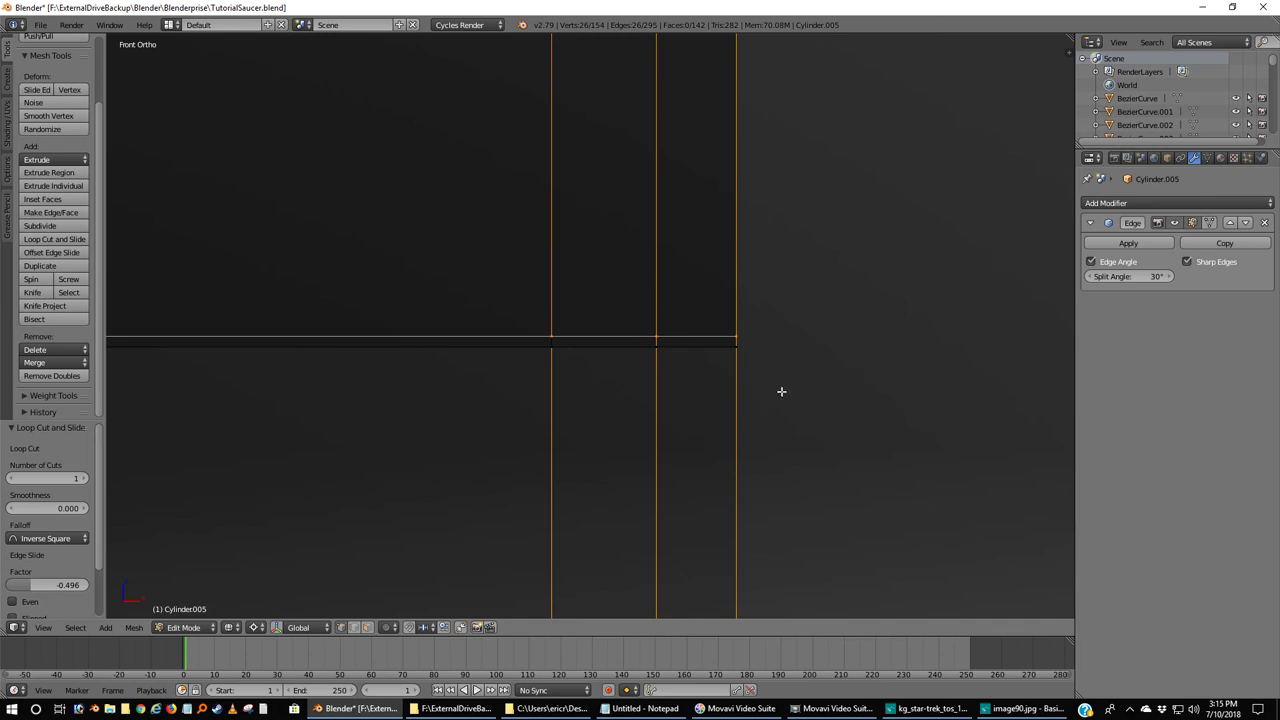
Vertex-slide the new edge loop onto the groove-floor line with a factor of about 0.000844 and clear the selection.
{"action": "key", "text": "w"}
{"action": "key", "text": "shift+v"}
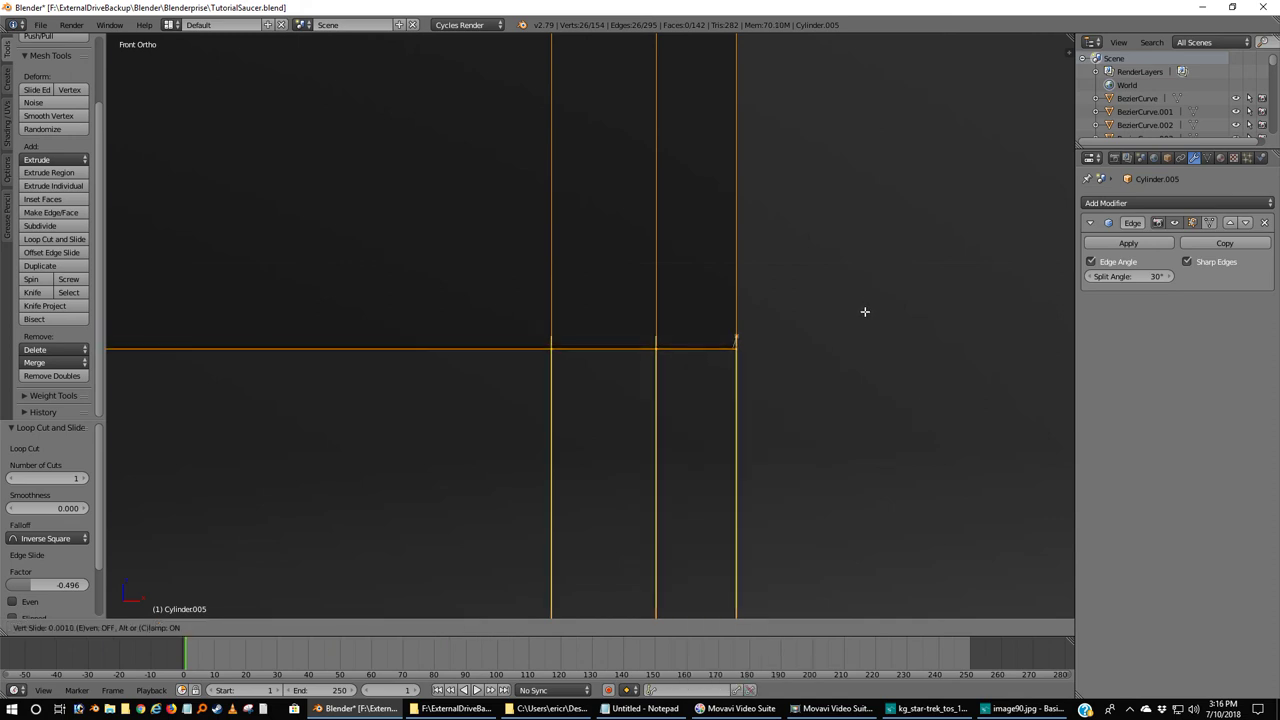
{"action": "left_click", "coordinate": [844, 323]}
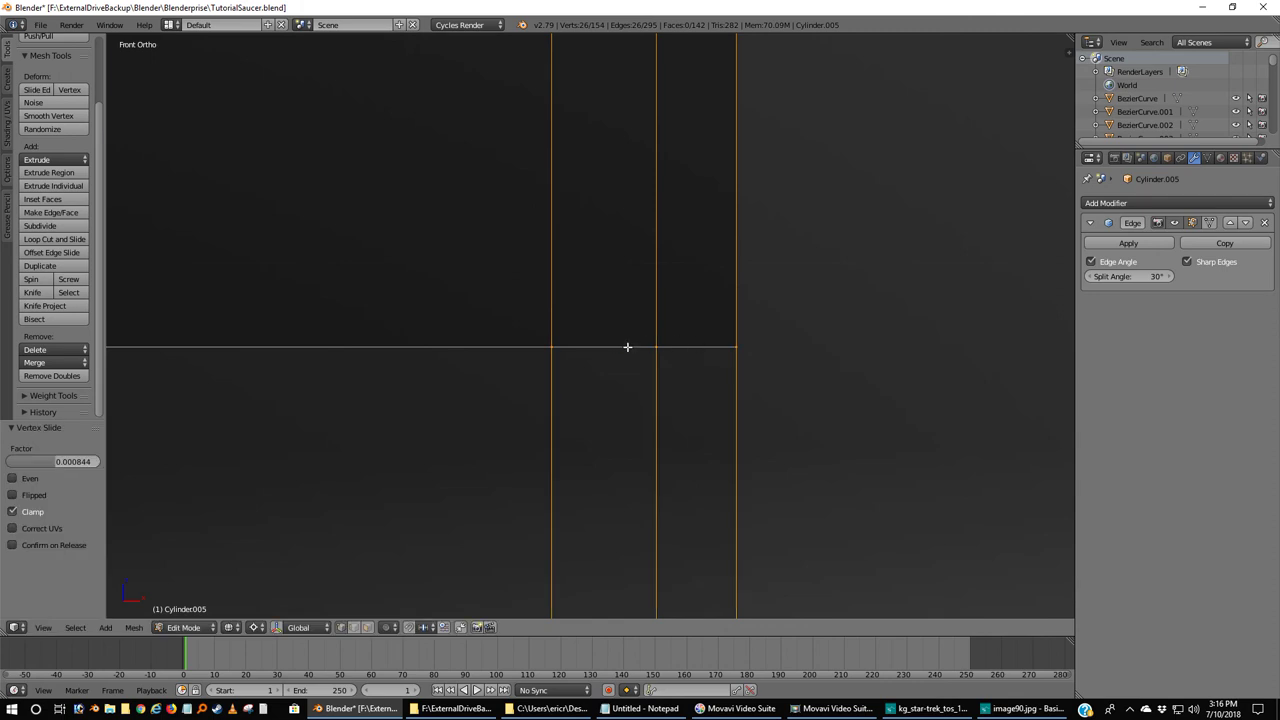
{"action": "scroll", "coordinate": [743, 361], "scroll_direction": "down", "scroll_amount": 6}
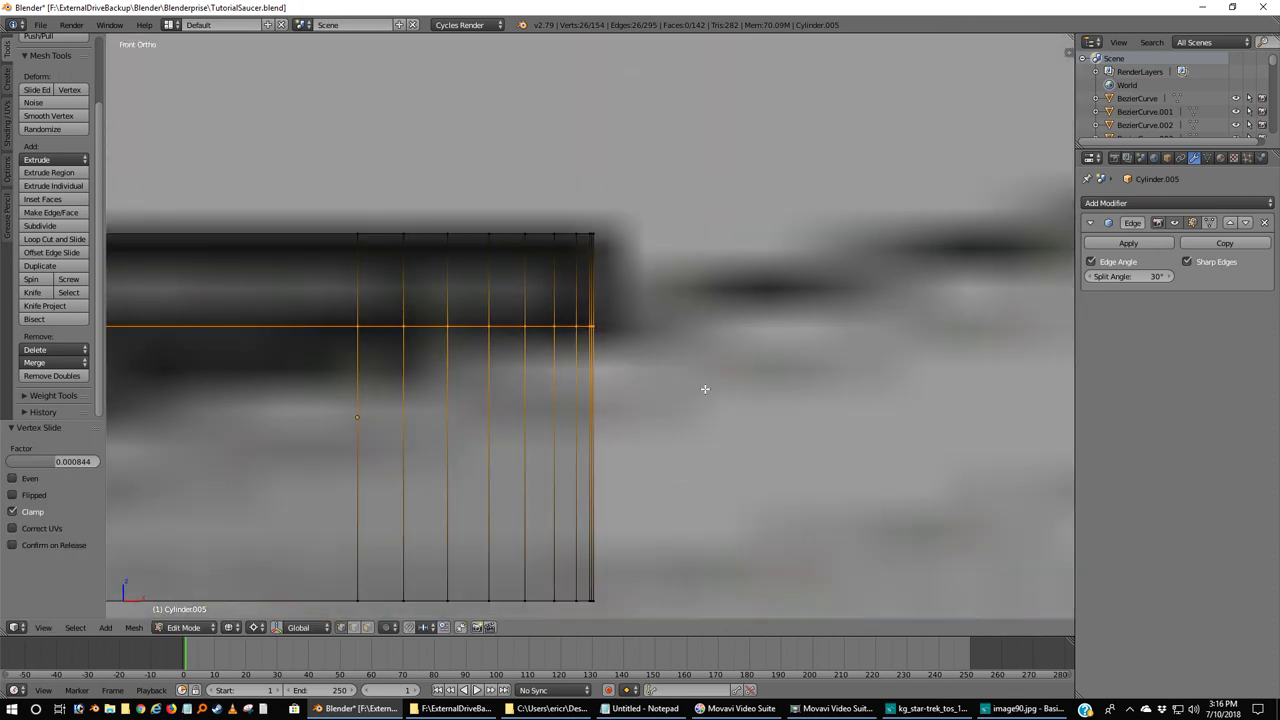
{"action": "key", "text": "a"}
In solid face-selection mode, delete the two narrow side faces that cap the groove ends at the bar's rounded tip.
{"action": "middle_click_drag", "start_coordinate": [644, 388], "coordinate": [753, 455]}
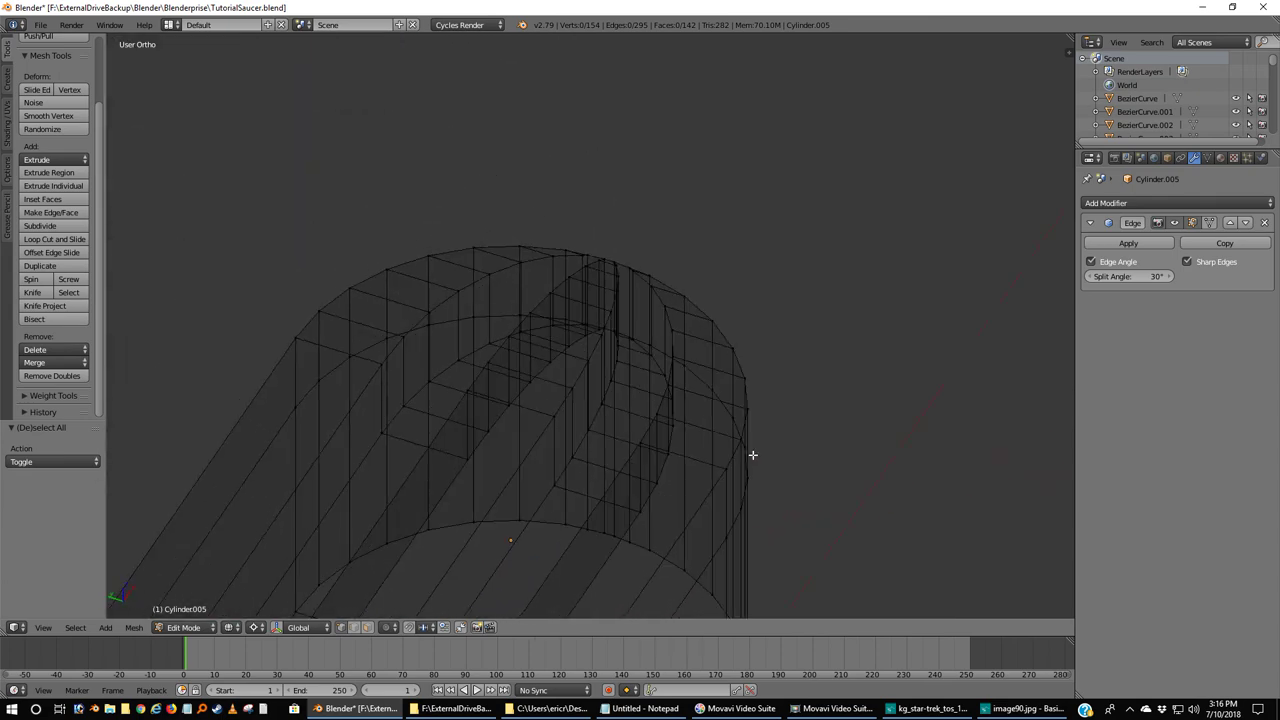
{"action": "scroll", "coordinate": [752, 454], "scroll_direction": "up", "scroll_amount": 5}
{"action": "middle_click_drag", "start_coordinate": [743, 449], "coordinate": [591, 432]}
{"action": "key", "text": "z"}
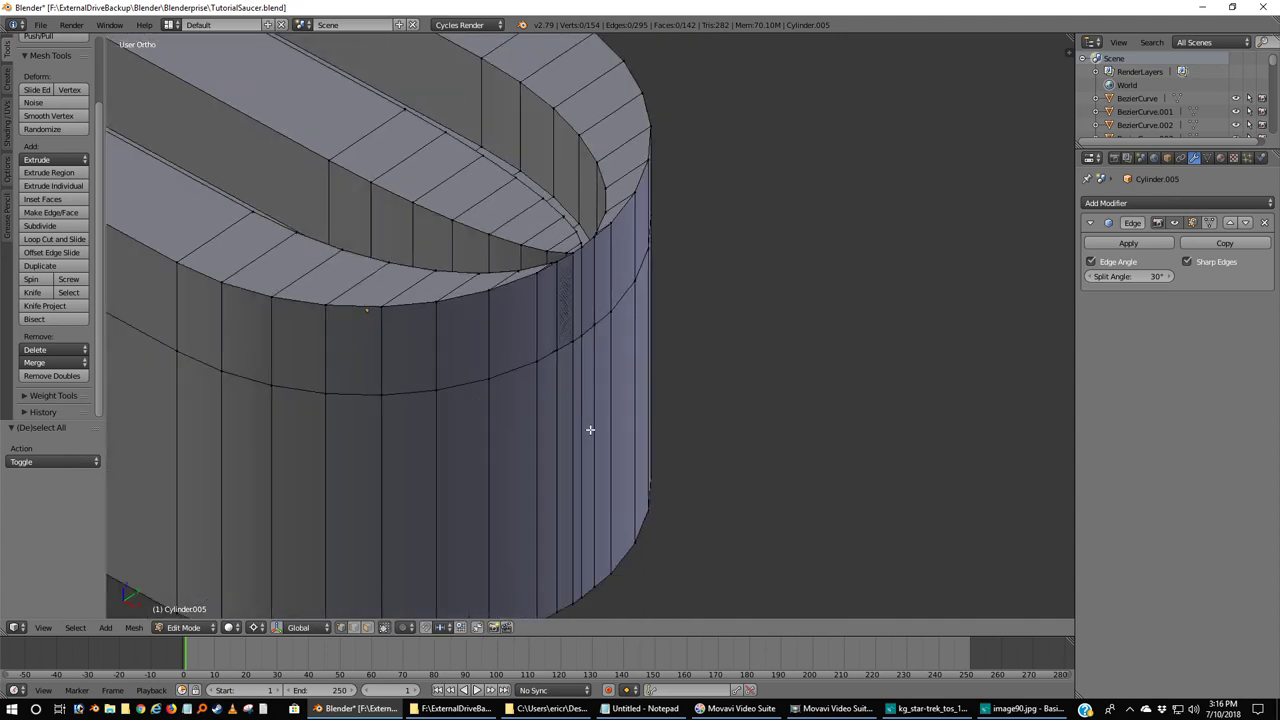
{"action": "middle_click_drag", "start_coordinate": [546, 234], "coordinate": [571, 317]}
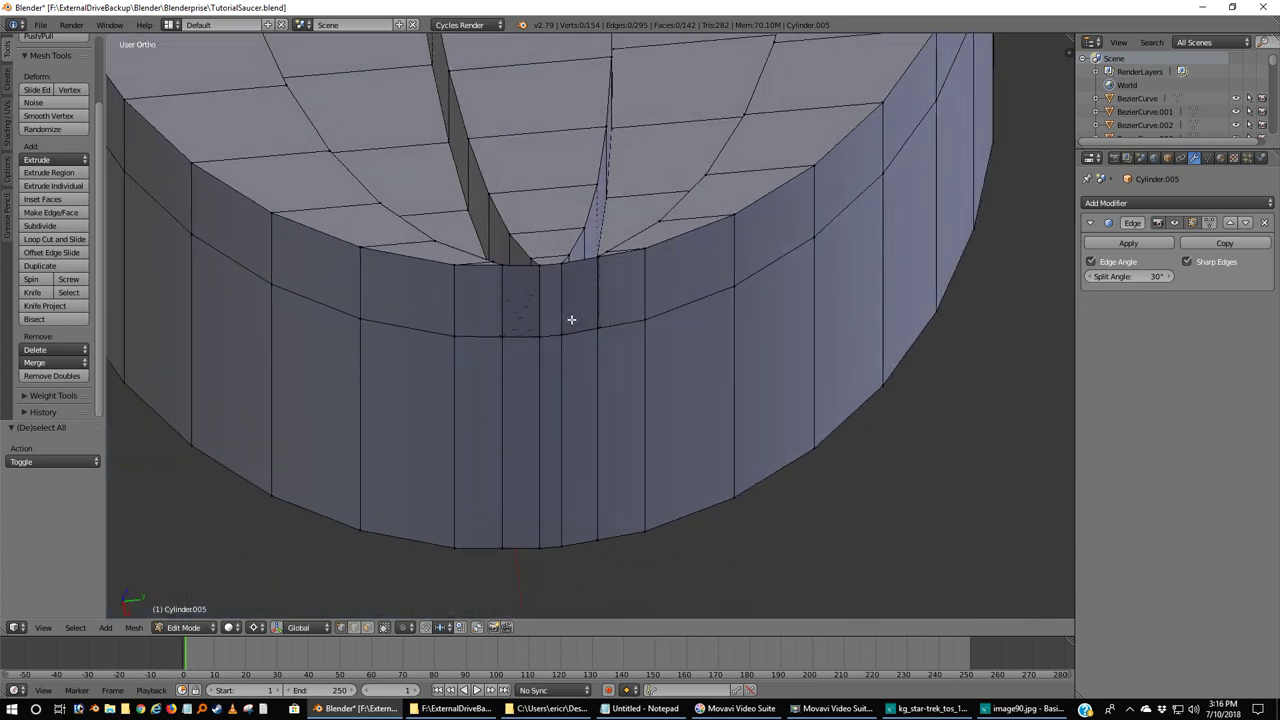
{"action": "left_click", "coordinate": [368, 627]}
{"action": "right_click", "coordinate": [526, 301]}
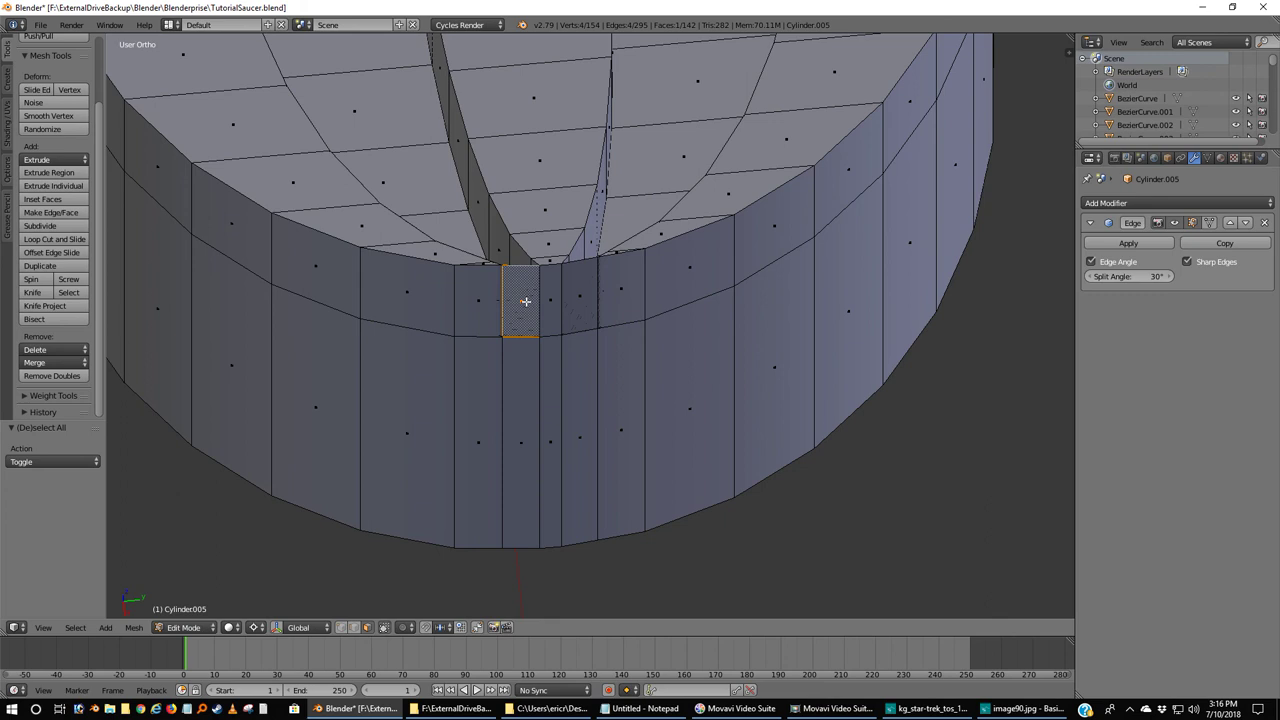
{"action": "right_click", "coordinate": [589, 298], "text": "shift"}
{"action": "key", "text": "x"}
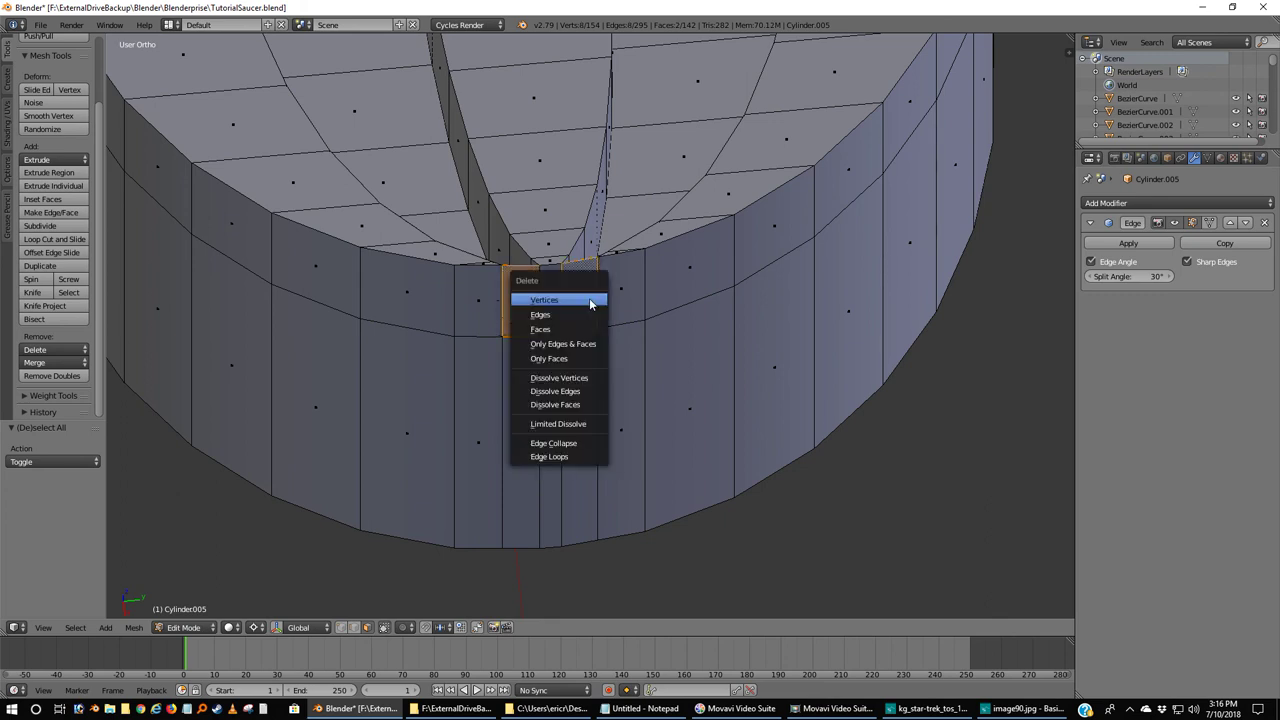
{"action": "left_click", "coordinate": [569, 318]}
Delete the two remaining overlapping faces behind the removed caps so both grooves open through the rounded tip.
{"action": "key", "text": "ctrl+z"}
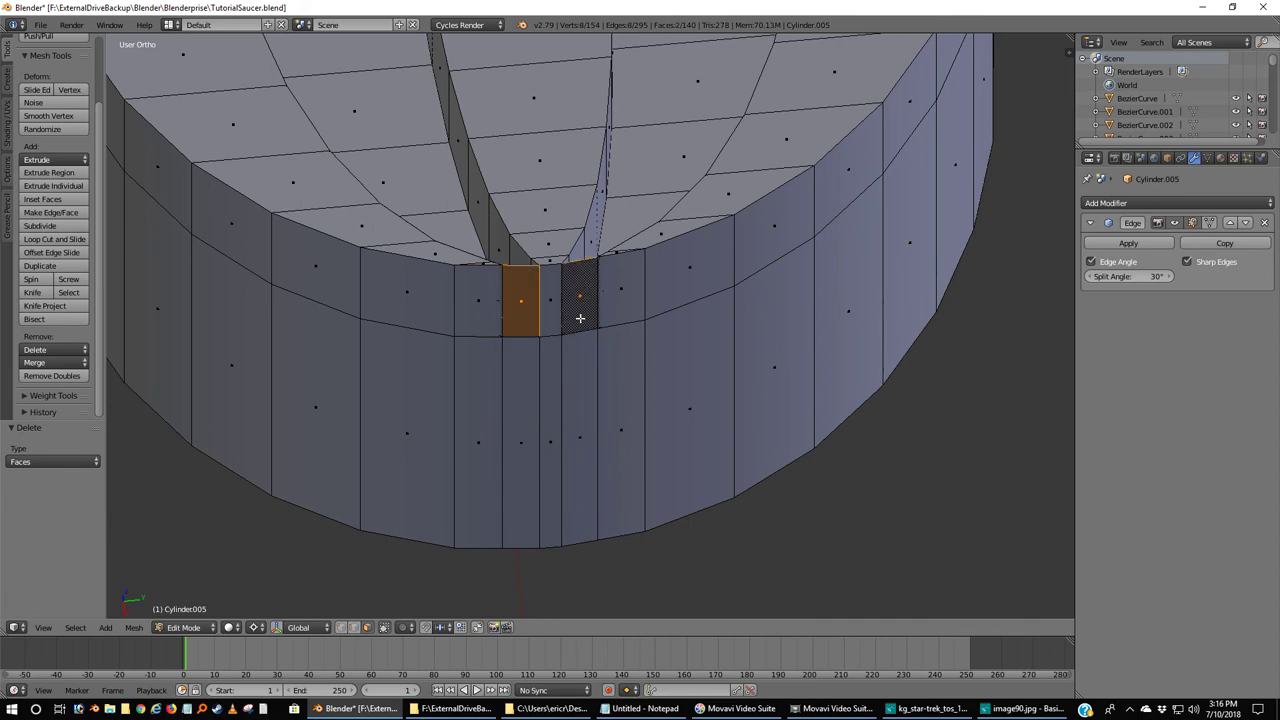
{"action": "key", "text": "x"}
{"action": "left_click", "coordinate": [580, 320]}
{"action": "middle_click_drag", "start_coordinate": [643, 360], "coordinate": [666, 329]}
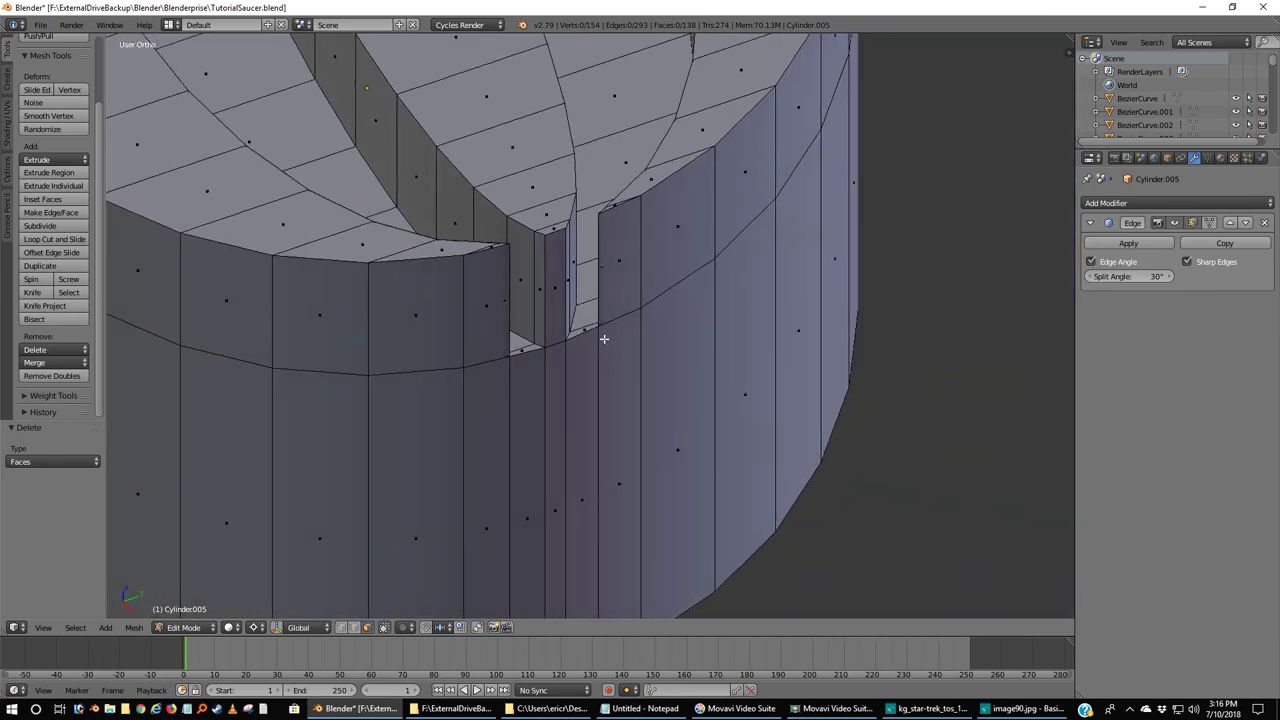
Examine the bar's slanted square end, including its loop and groove-floor lines in front wireframe view against the blueprint.
{"action": "scroll", "coordinate": [604, 339], "scroll_direction": "down", "scroll_amount": 10}
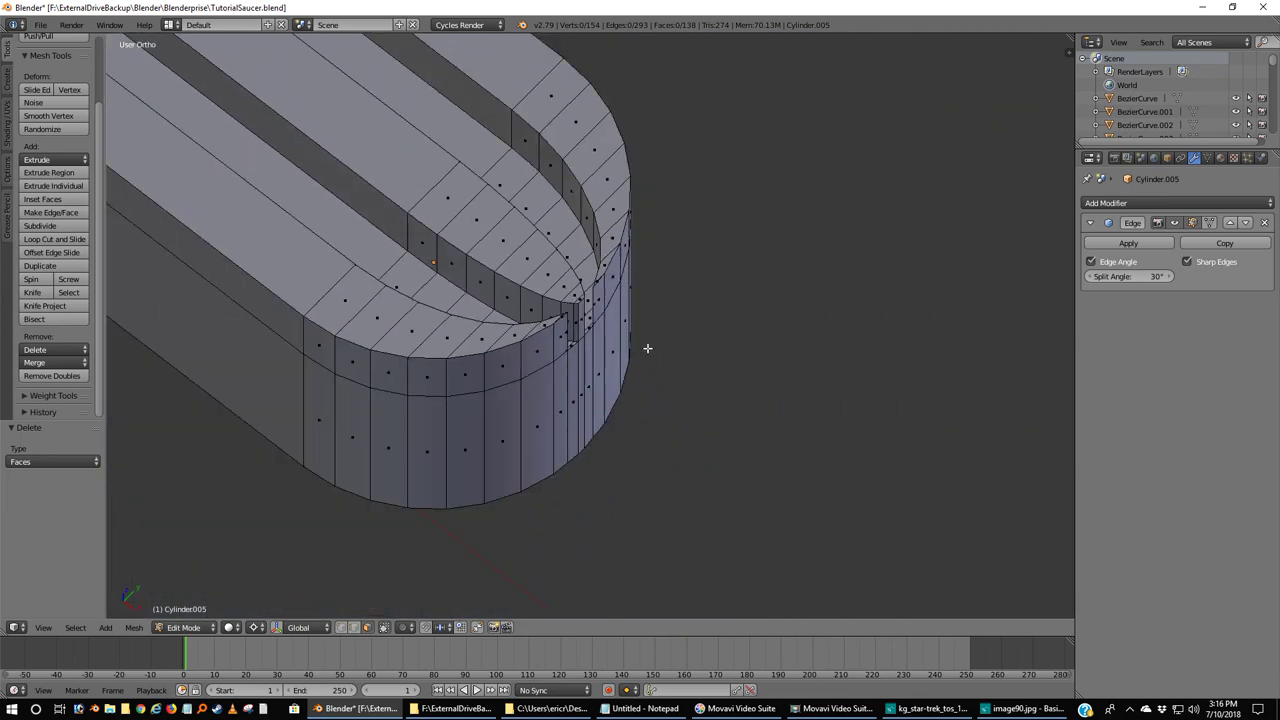
{"action": "scroll", "coordinate": [647, 348], "scroll_direction": "down", "scroll_amount": 5}
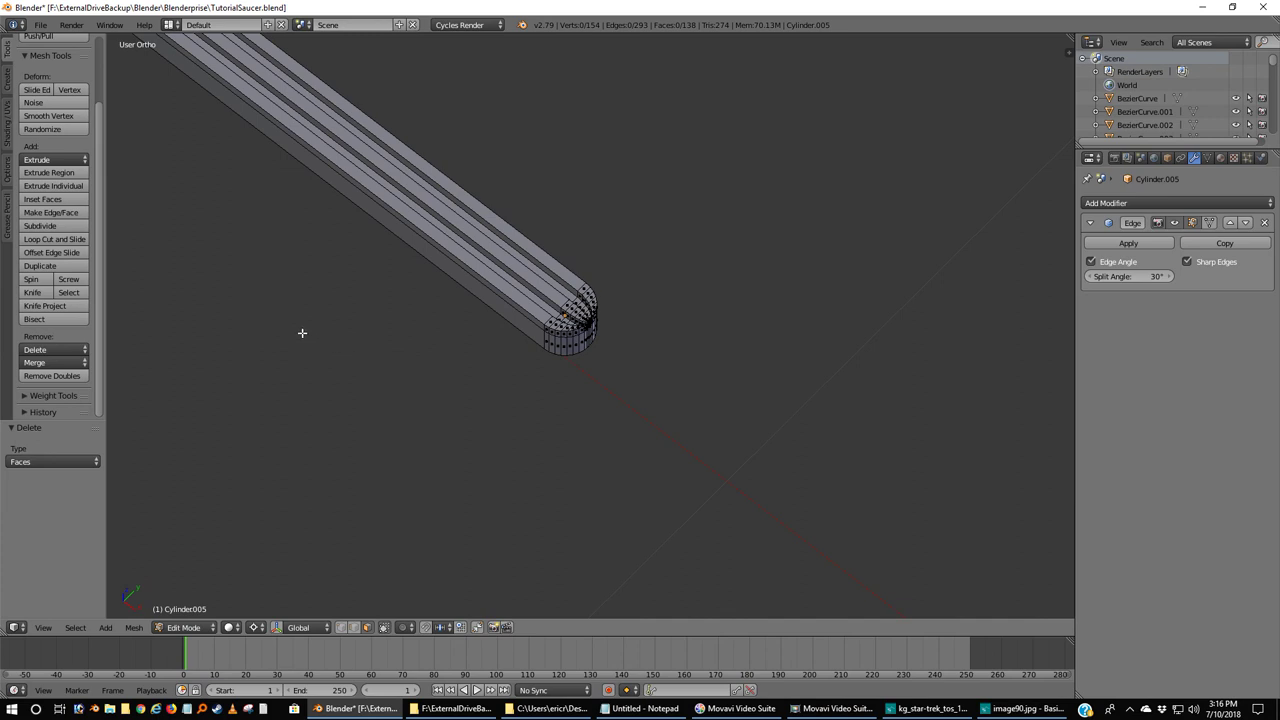
{"action": "middle_click_drag", "start_coordinate": [306, 334], "coordinate": [966, 466], "text": "shift"}
{"action": "middle_click_drag", "start_coordinate": [814, 189], "coordinate": [577, 360], "text": "shift"}
{"action": "scroll", "coordinate": [380, 370], "scroll_direction": "up", "scroll_amount": 2}
{"action": "scroll", "coordinate": [415, 414], "scroll_direction": "up", "scroll_amount": 3}
{"action": "scroll", "coordinate": [415, 414], "scroll_direction": "up", "scroll_amount": 1}
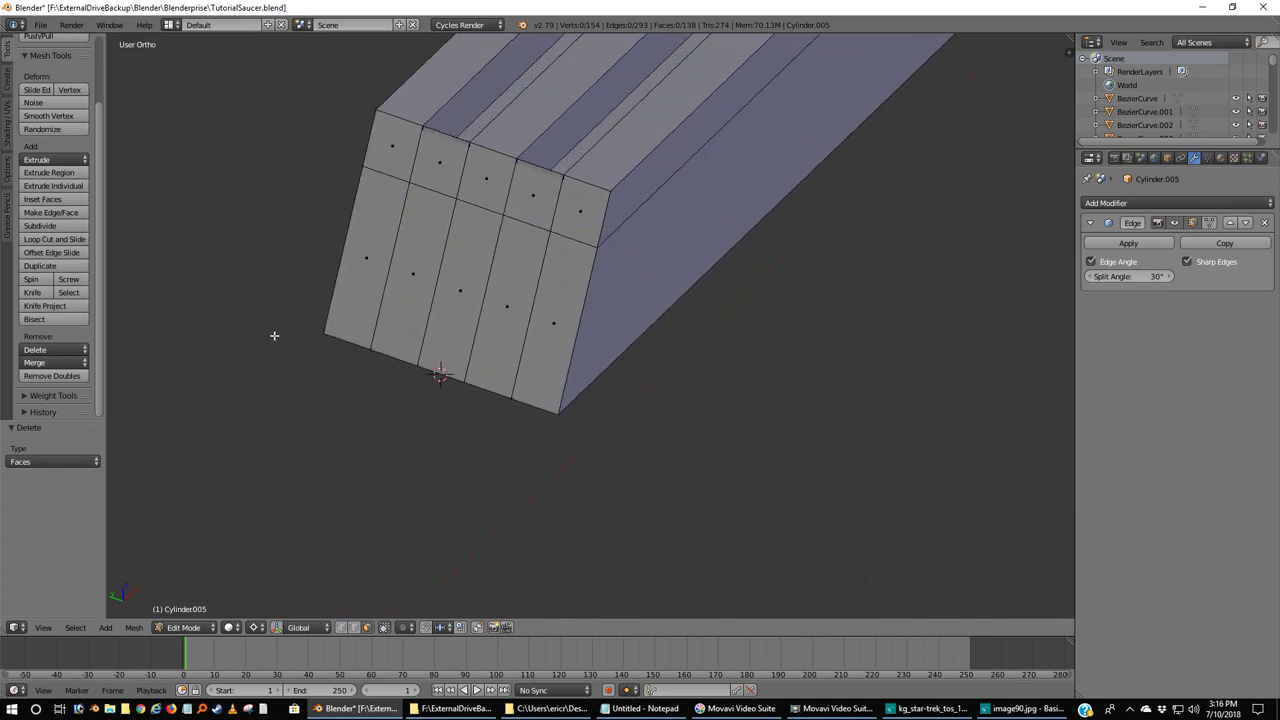
{"action": "middle_click_drag", "start_coordinate": [274, 334], "coordinate": [403, 431], "text": "shift"}
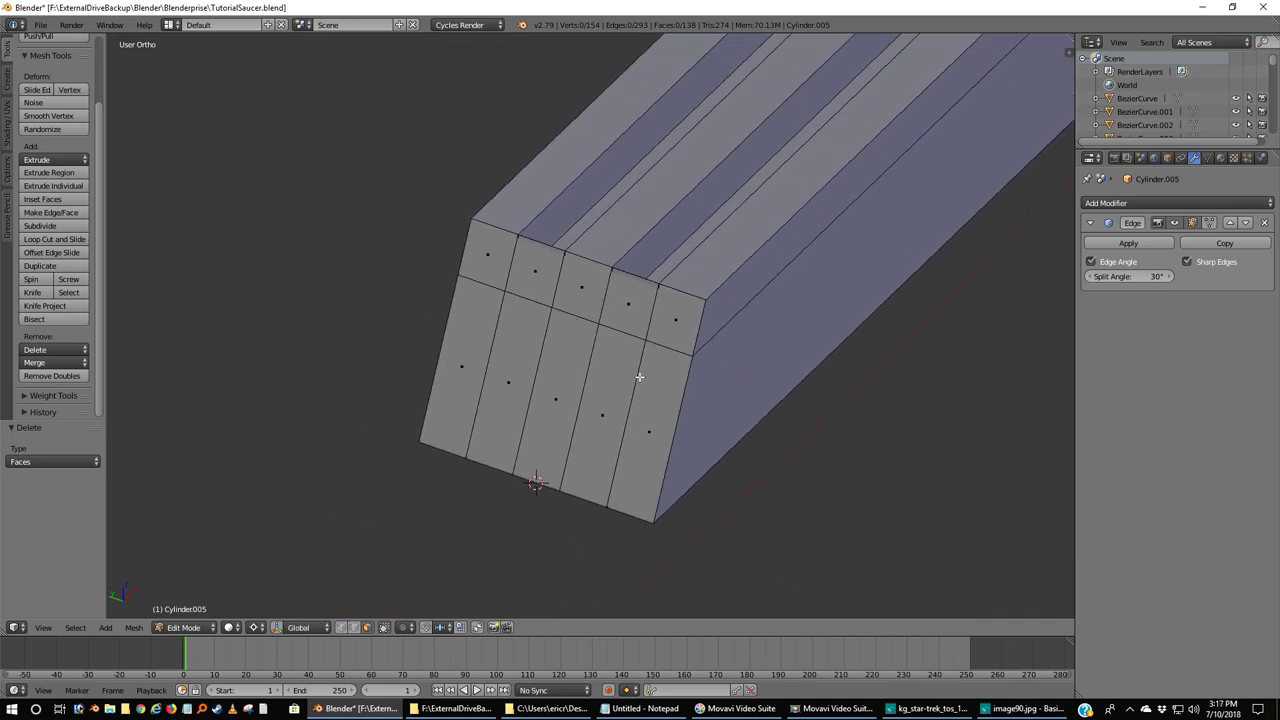
{"action": "key", "text": "KP_1"}
{"action": "middle_click_drag", "start_coordinate": [713, 473], "coordinate": [391, 241], "text": "shift"}
{"action": "key", "text": "z"}
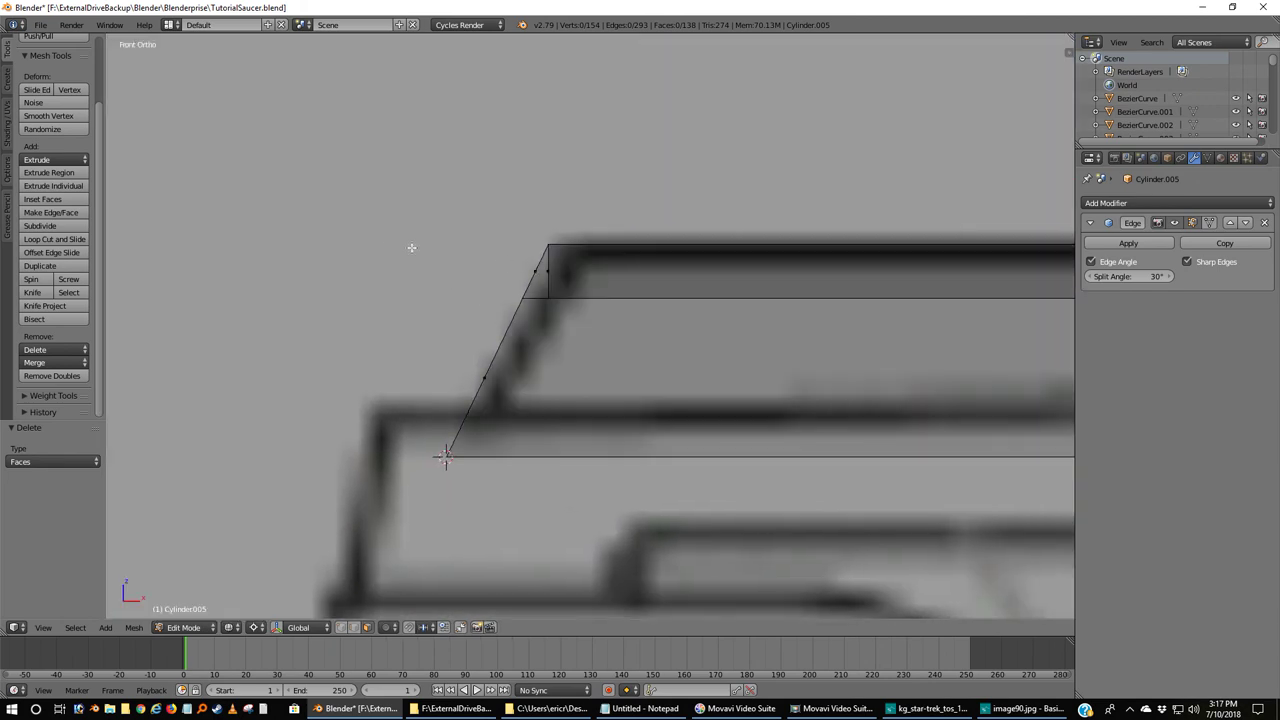
{"action": "scroll", "coordinate": [539, 311], "scroll_direction": "up", "scroll_amount": 5}
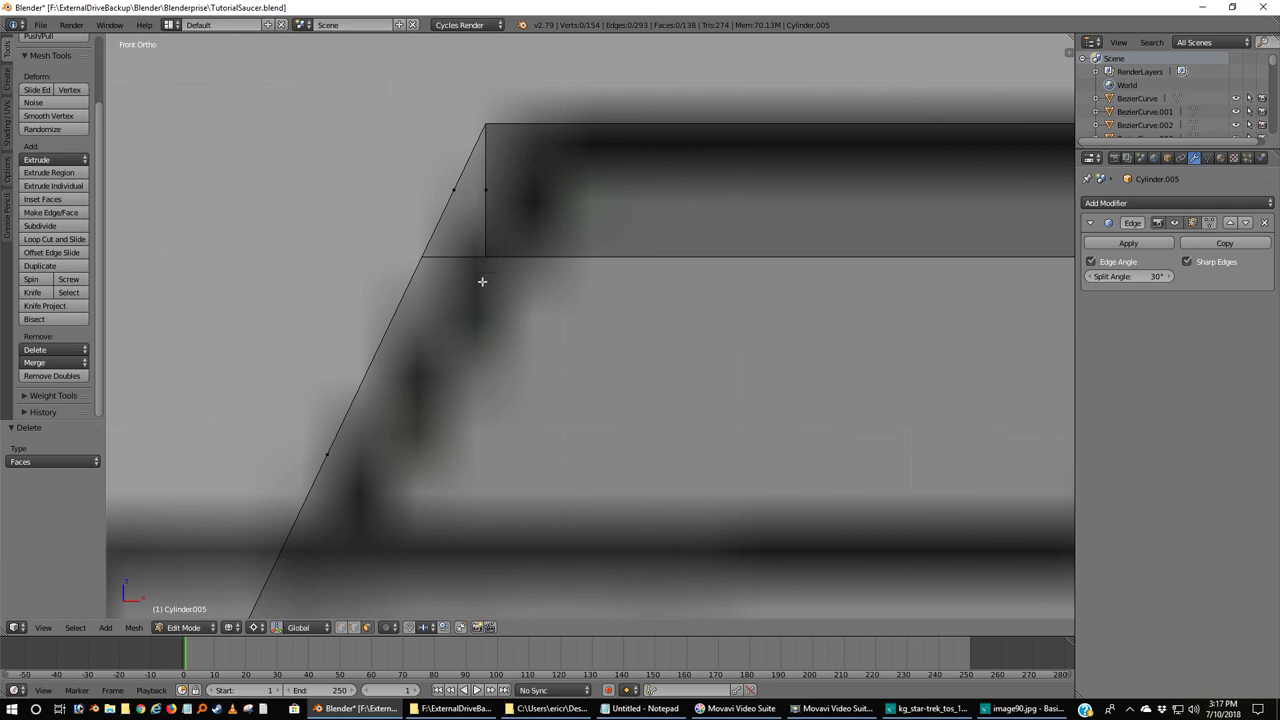
In solid edge-selection mode, delete the two top edges that close off the grooves at the bar's square end.
{"action": "middle_click_drag", "start_coordinate": [481, 286], "coordinate": [478, 217]}
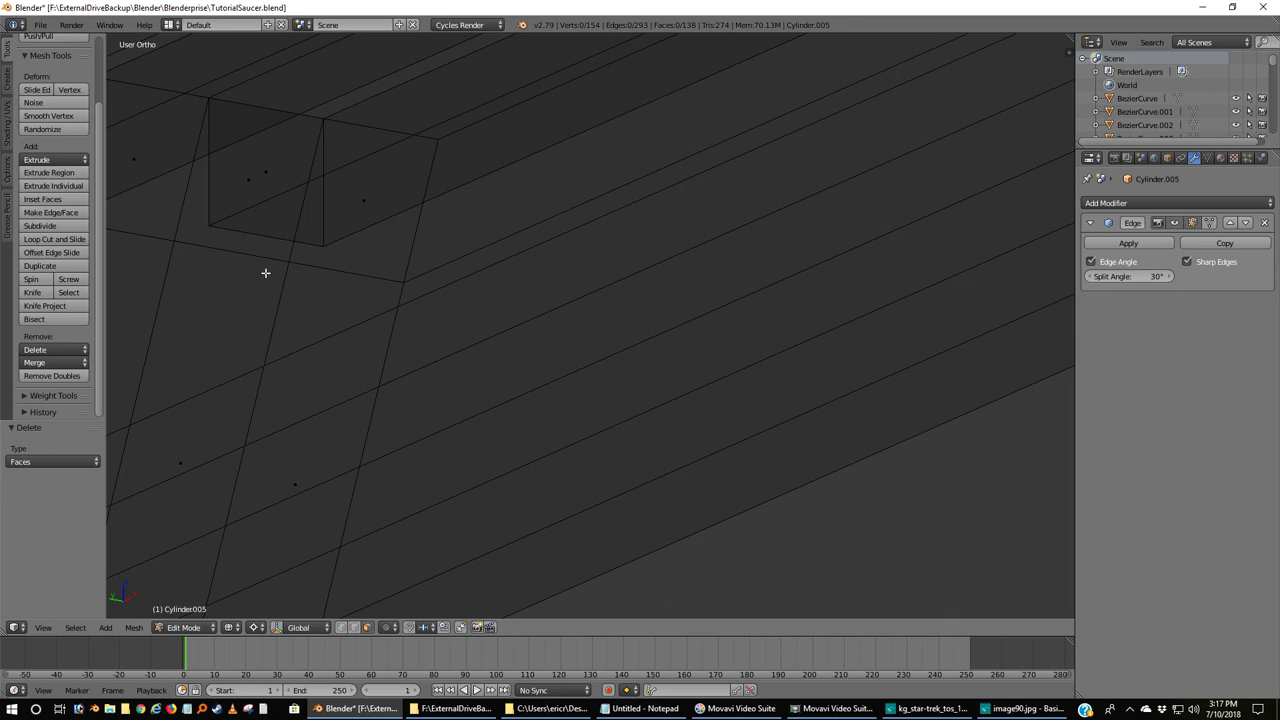
{"action": "scroll", "coordinate": [257, 274], "scroll_direction": "down", "scroll_amount": 2}
{"action": "middle_click_drag", "start_coordinate": [194, 321], "coordinate": [459, 393], "text": "shift"}
{"action": "scroll", "coordinate": [459, 393], "scroll_direction": "up", "scroll_amount": 1}
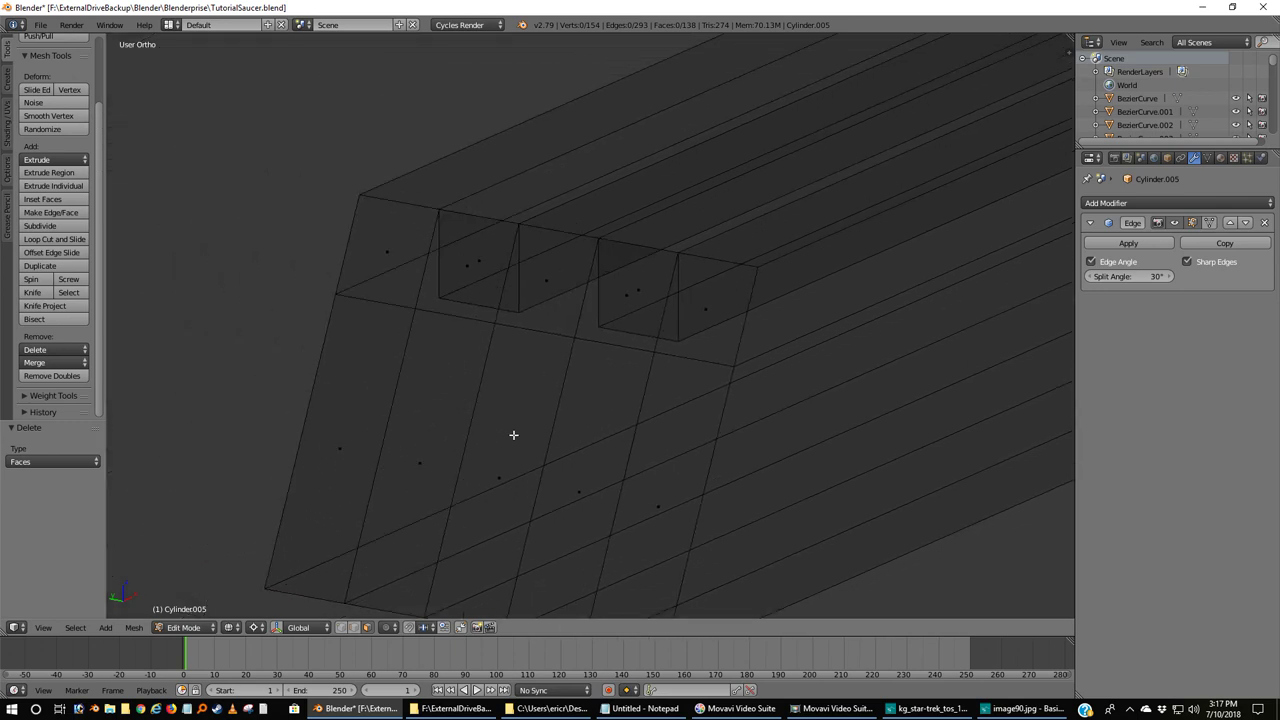
{"action": "key", "text": "z"}
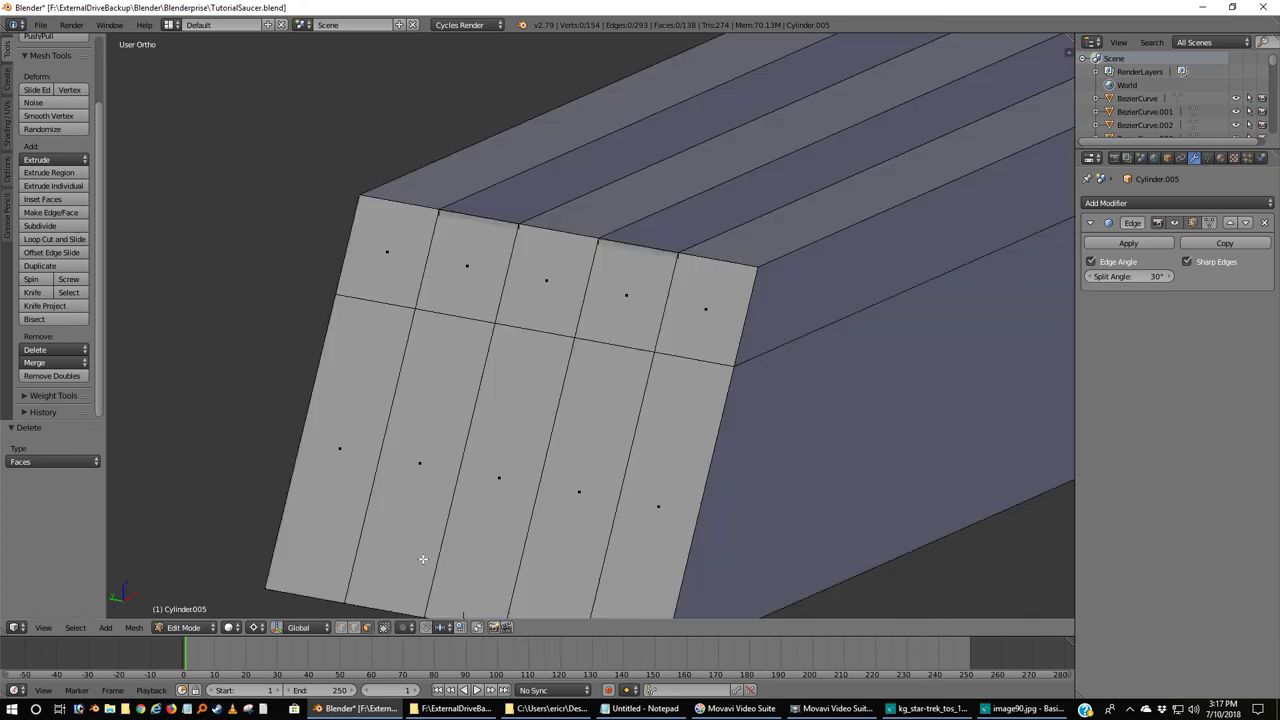
{"action": "left_click", "coordinate": [354, 627]}
{"action": "right_click", "coordinate": [647, 244]}
{"action": "right_click", "coordinate": [497, 220], "text": "shift"}
{"action": "key", "text": "x"}
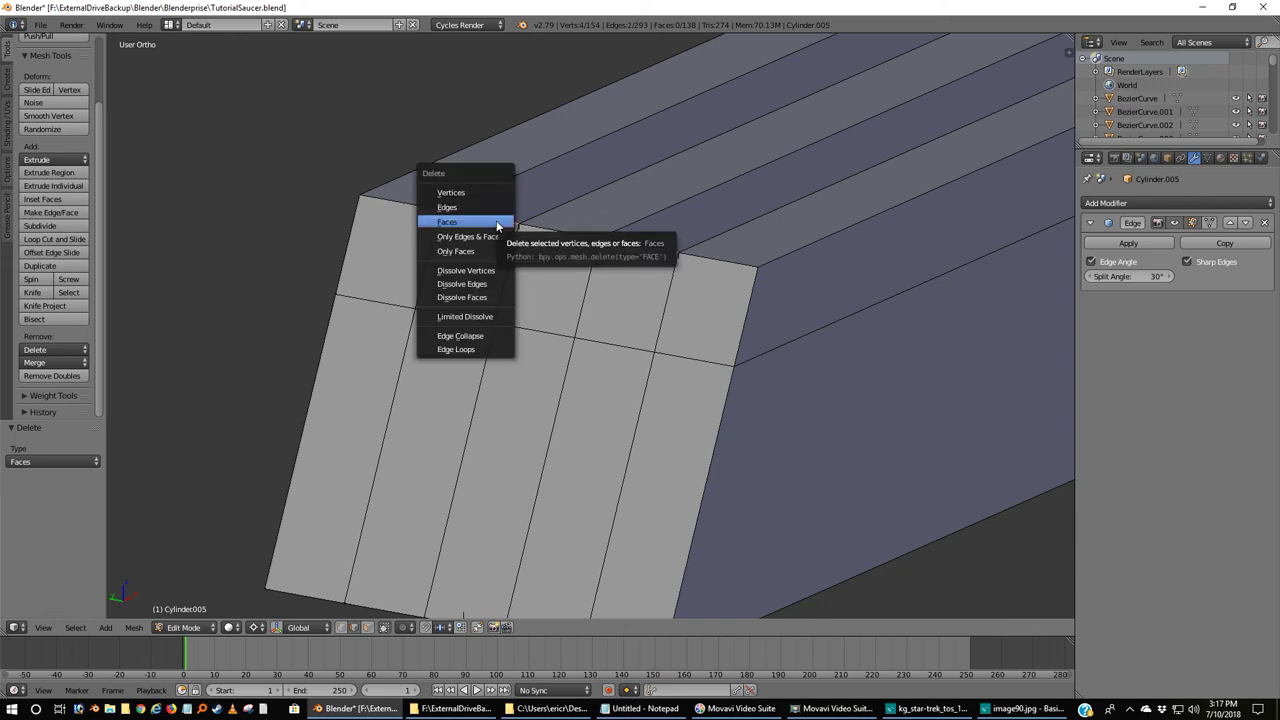
{"action": "left_click", "coordinate": [485, 203]}
In vertex selection, fill the triangular gap in the outer wall of the right-hand groove, as seen from the square end.
{"action": "middle_click_drag", "start_coordinate": [538, 228], "coordinate": [734, 274]}
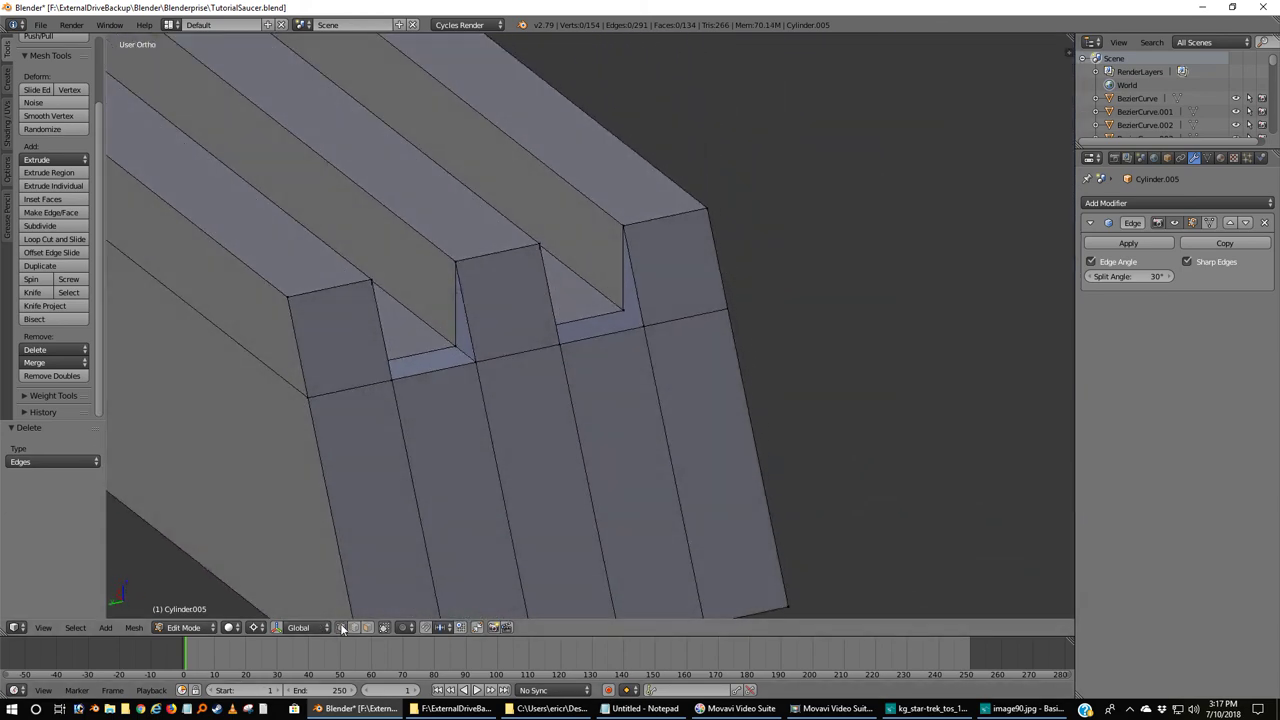
{"action": "middle_click_drag", "start_coordinate": [611, 494], "coordinate": [619, 340]}
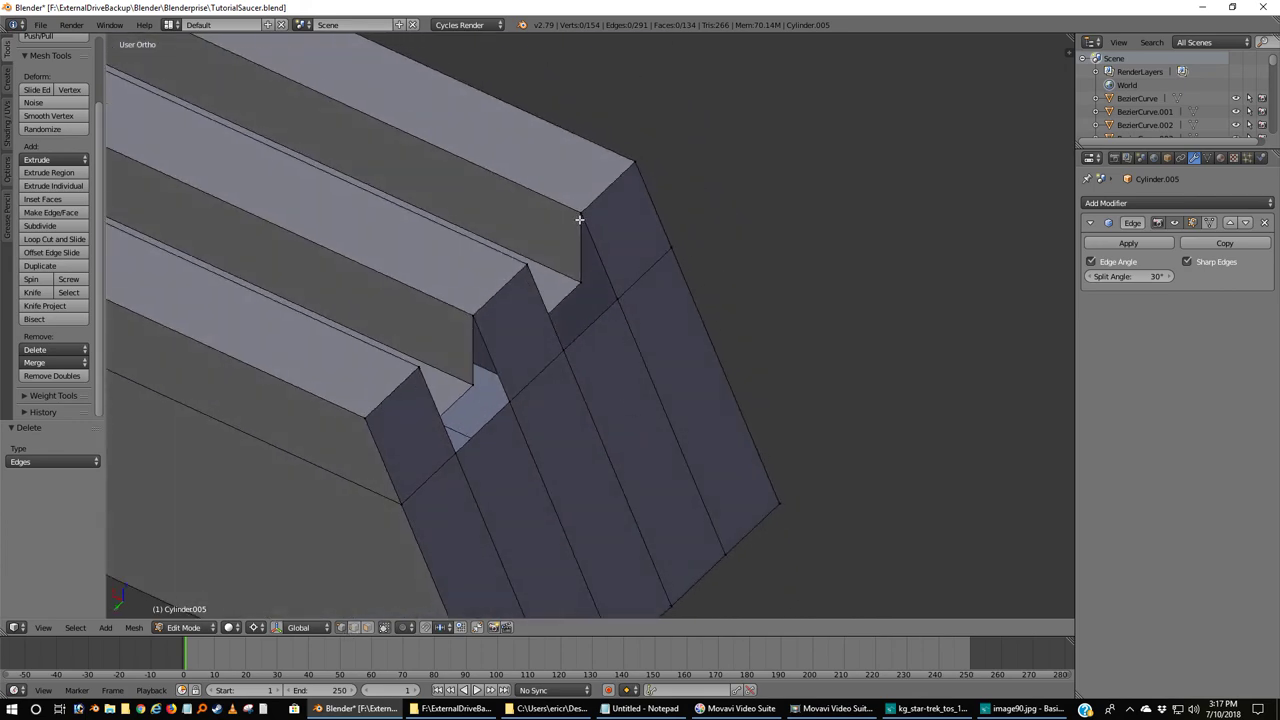
{"action": "left_click", "coordinate": [578, 277]}
{"action": "right_click", "coordinate": [622, 300], "text": "shift"}
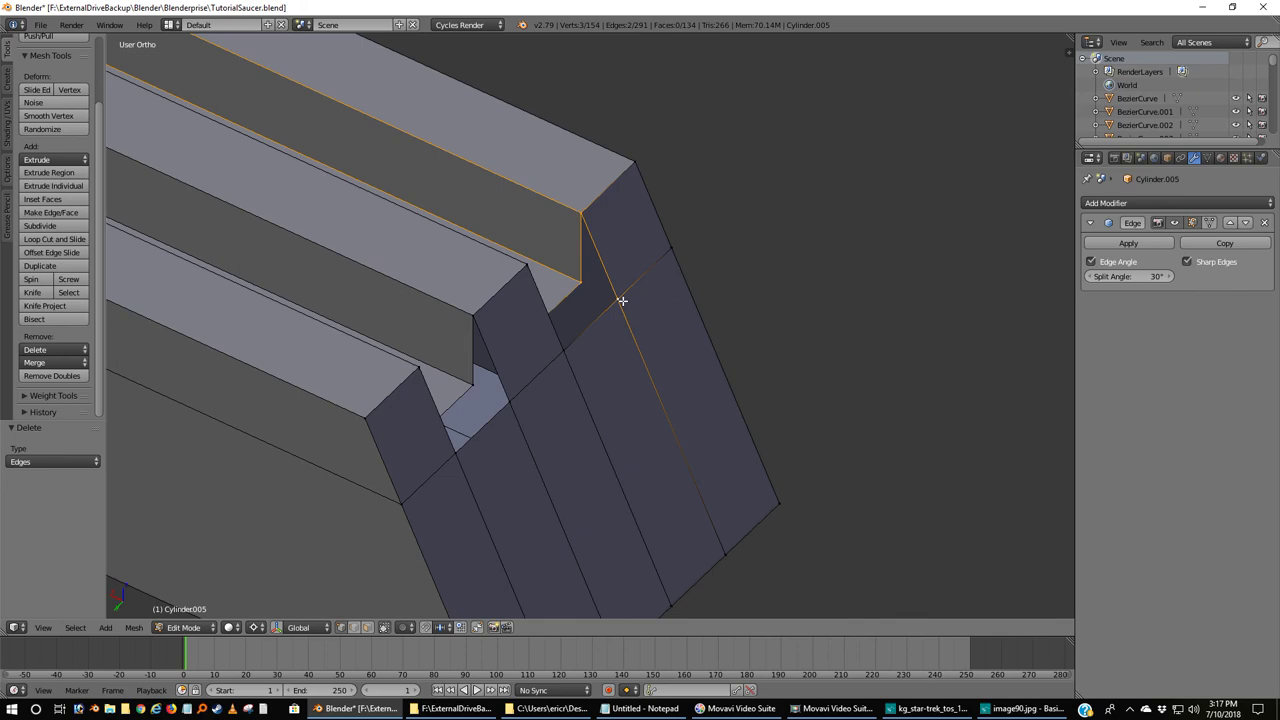
{"action": "key", "text": "f"}
{"action": "middle_click_drag", "start_coordinate": [637, 309], "coordinate": [563, 329]}
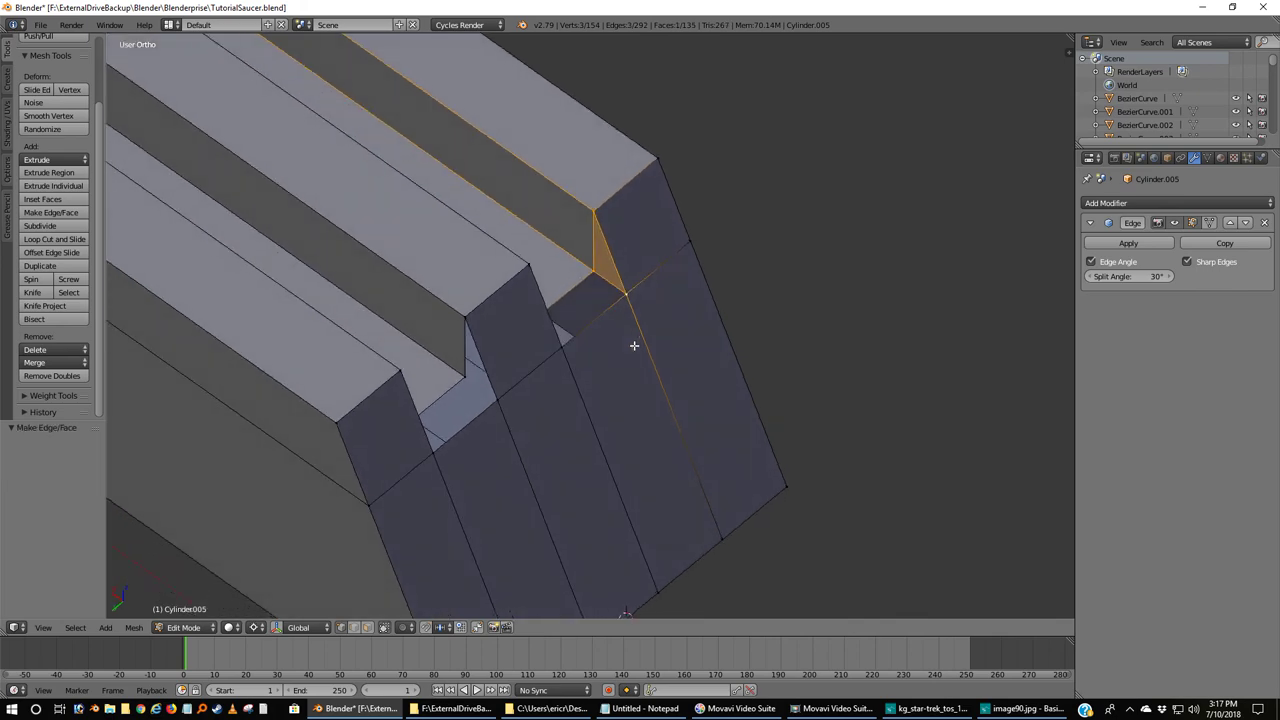
Fill the four-sided gap in the right-hand groove's floor at the square end with a face.
{"action": "right_click", "coordinate": [589, 271]}
{"action": "right_click", "coordinate": [627, 291], "text": "shift"}
{"action": "middle_click_drag", "start_coordinate": [700, 346], "coordinate": [605, 288]}
{"action": "right_click", "coordinate": [606, 288], "text": "shift"}
{"action": "right_click", "coordinate": [583, 318], "text": "shift"}
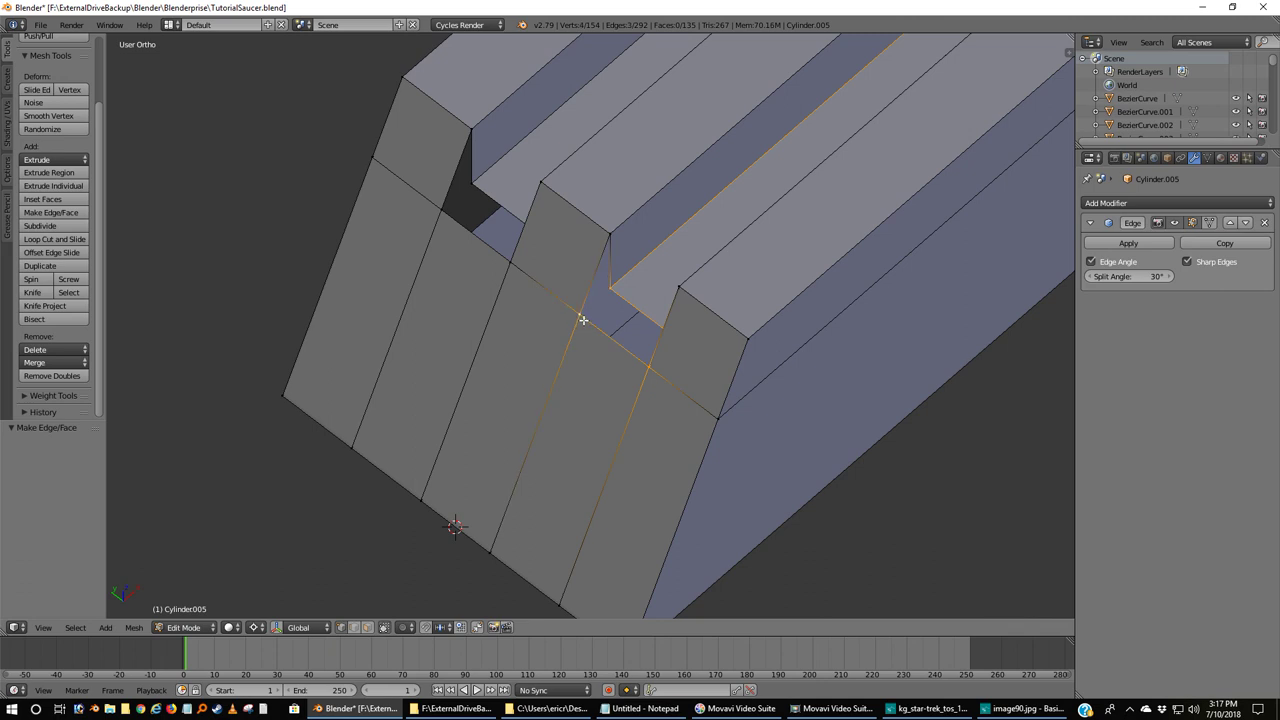
{"action": "key", "text": "f"}
Fill the triangular gap in the right-hand groove's inner wall, beside the bar's middle ridge.
{"action": "right_click", "coordinate": [608, 291]}
{"action": "right_click", "coordinate": [581, 315], "text": "shift"}
{"action": "right_click", "coordinate": [612, 233], "text": "shift"}
{"action": "key", "text": "f"}
Fill the triangular gap in the left-hand groove's inner wall, beside the middle ridge at the square end.
{"action": "middle_click_drag", "start_coordinate": [506, 387], "coordinate": [531, 369]}
{"action": "right_click", "coordinate": [468, 372]}
{"action": "right_click", "coordinate": [496, 384], "text": "shift"}
{"action": "right_click", "coordinate": [463, 281], "text": "shift"}
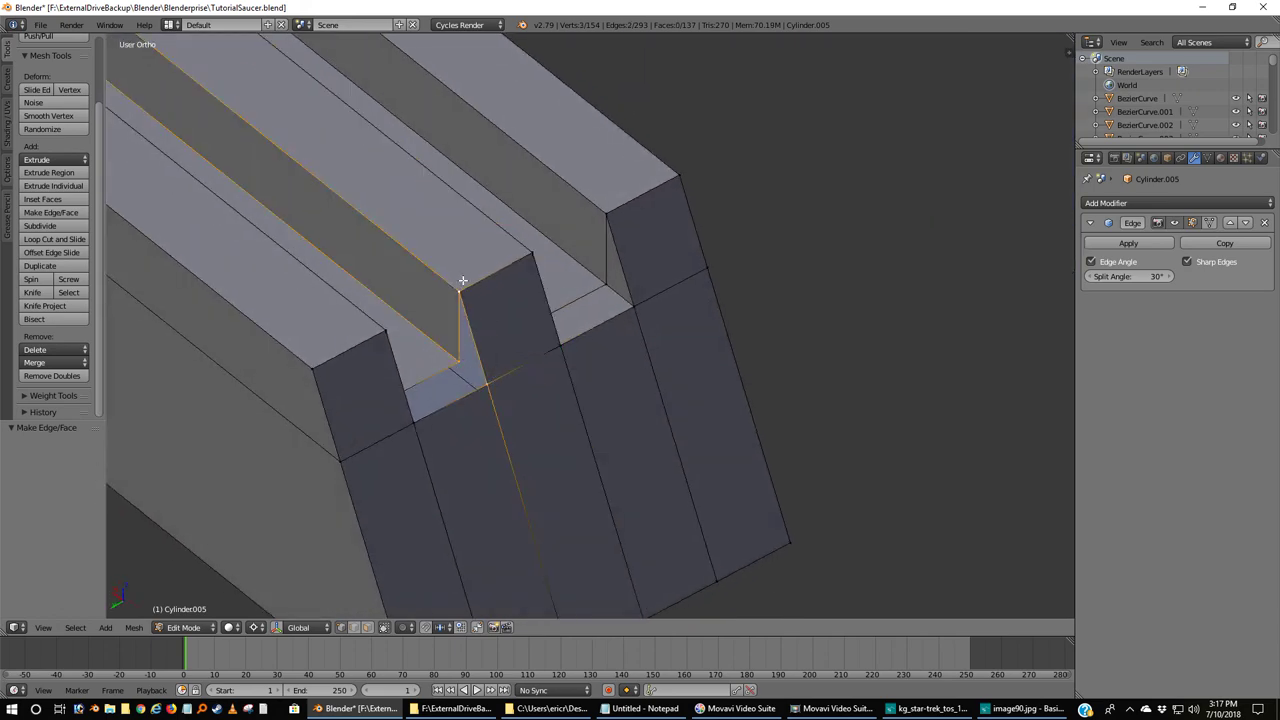
Fill the four-sided gap in the left-hand groove's floor at the square end with a face.
{"action": "right_click", "coordinate": [459, 360], "text": "shift"}
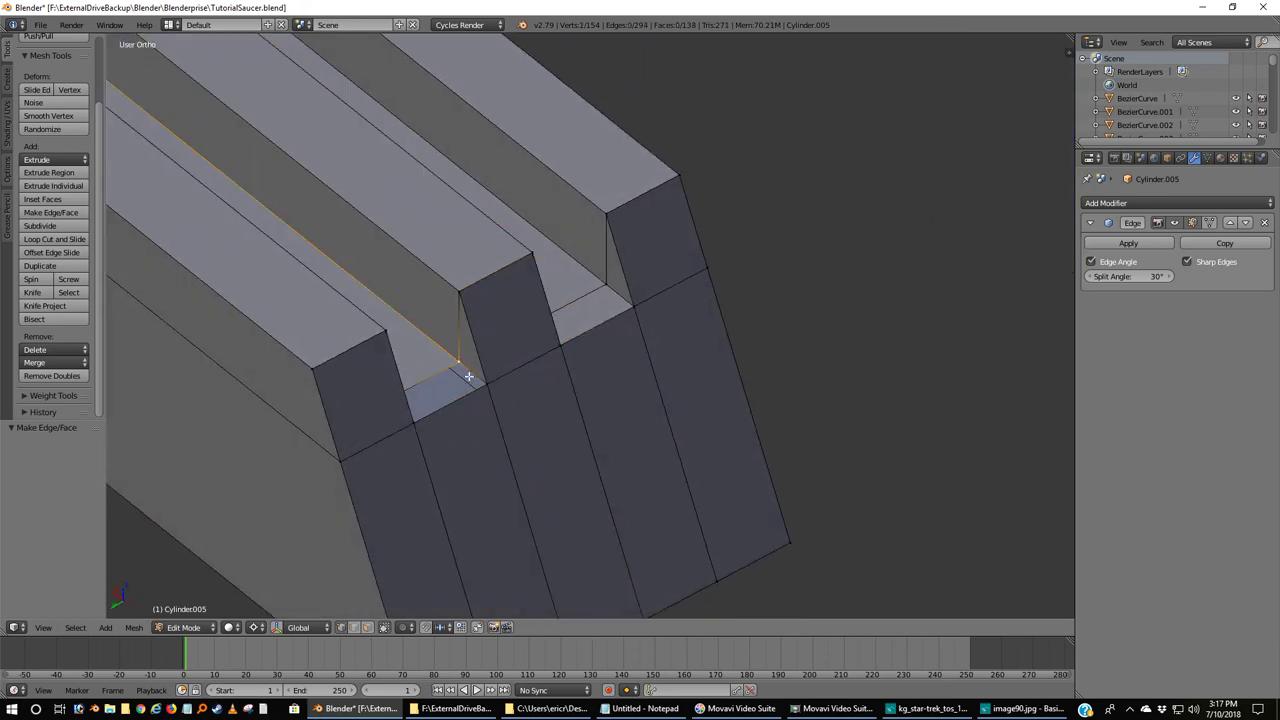
{"action": "middle_click_drag", "start_coordinate": [489, 386], "coordinate": [438, 312]}
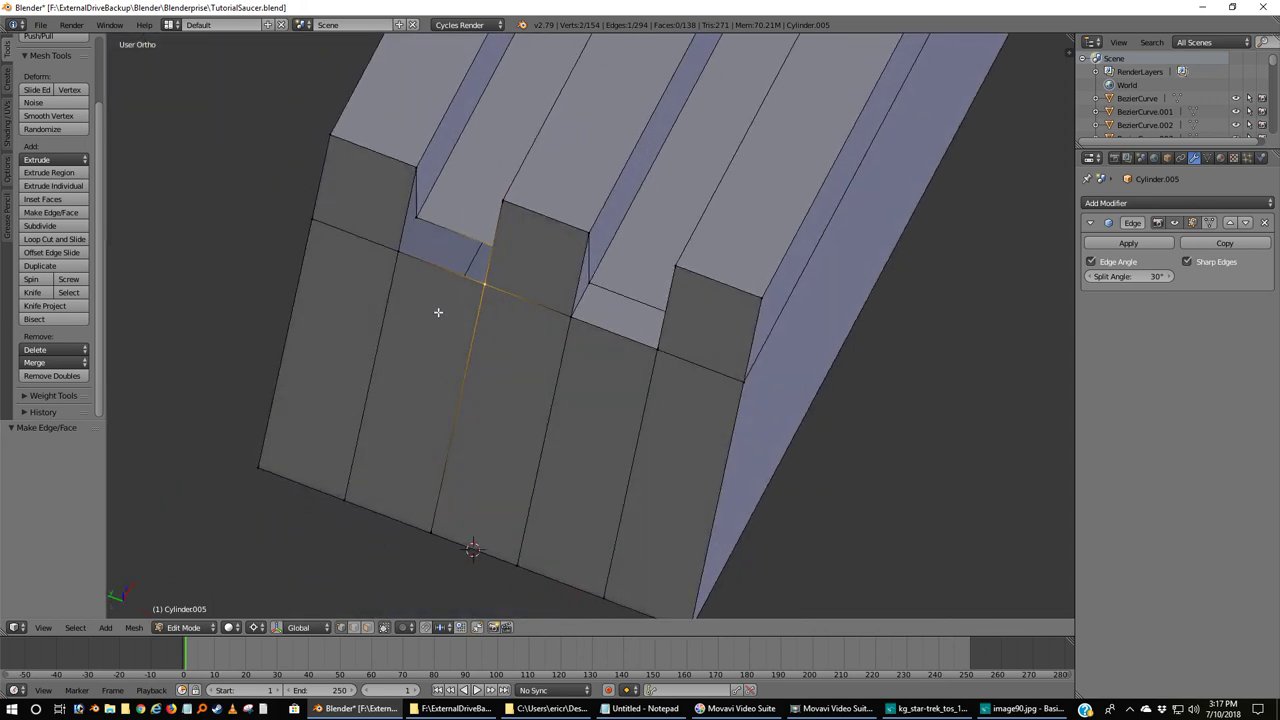
{"action": "right_click", "coordinate": [424, 216], "text": "shift"}
{"action": "right_click", "coordinate": [410, 250], "text": "shift"}
{"action": "key", "text": "f"}
Fill the triangular gap in the left-hand groove's outer wall and clear the selection.
{"action": "right_click", "coordinate": [420, 210]}
{"action": "right_click", "coordinate": [404, 246], "text": "shift"}
{"action": "right_click", "coordinate": [420, 165], "text": "shift"}
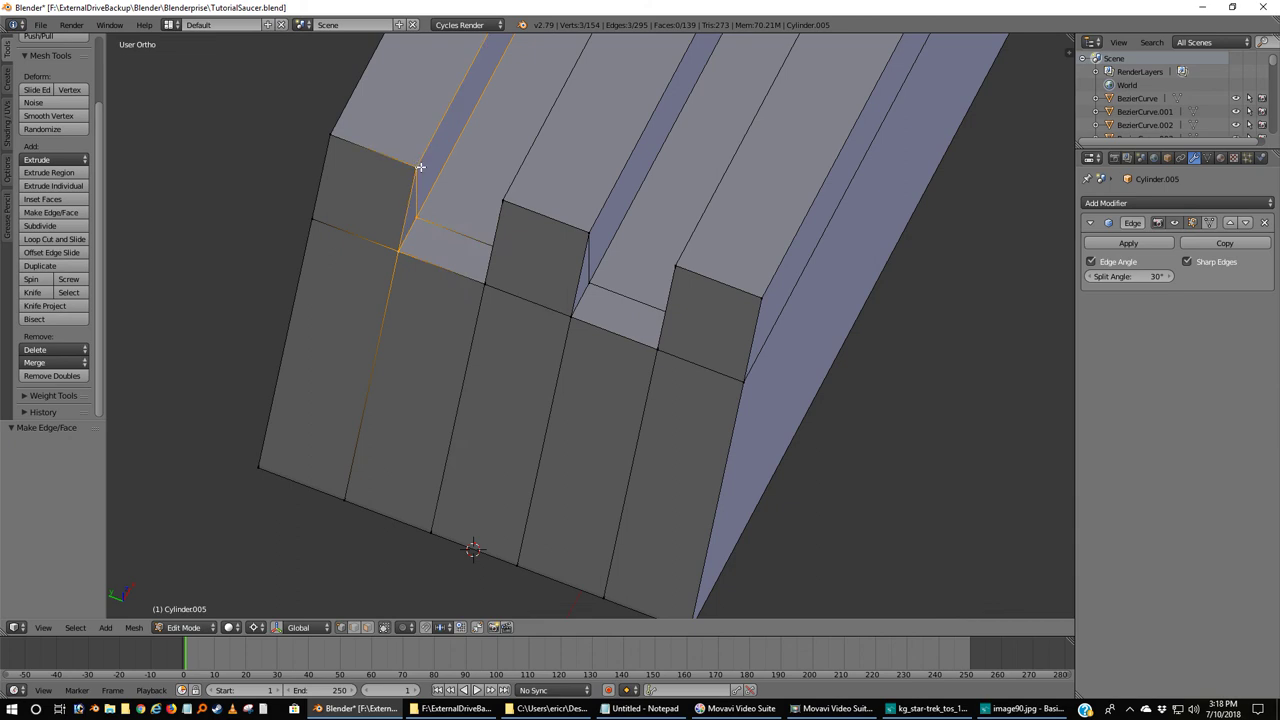
{"action": "key", "text": "f"}
{"action": "key", "text": "a"}
Leave Edit Mode and inspect the whole grooved bar from its square end to its rounded tip.
{"action": "scroll", "coordinate": [620, 250], "scroll_direction": "down", "scroll_amount": 6}
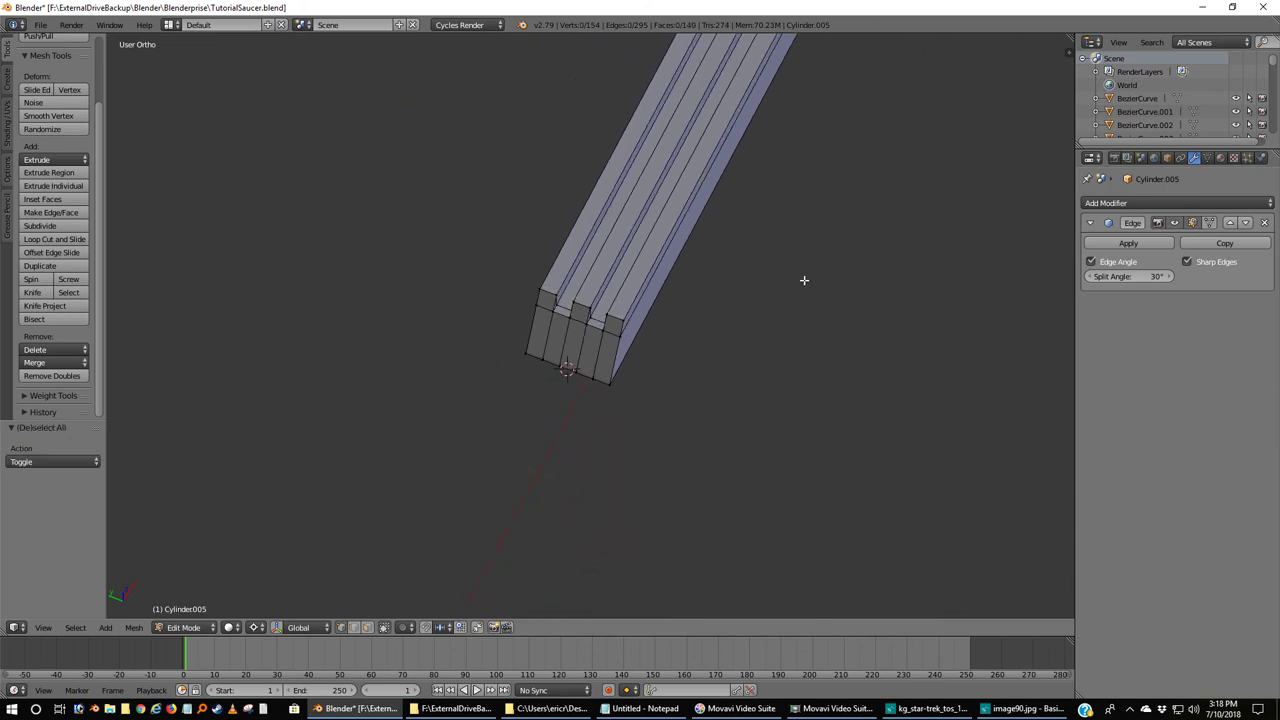
{"action": "key", "text": "Tab"}
{"action": "middle_click_drag", "start_coordinate": [804, 280], "coordinate": [745, 203]}
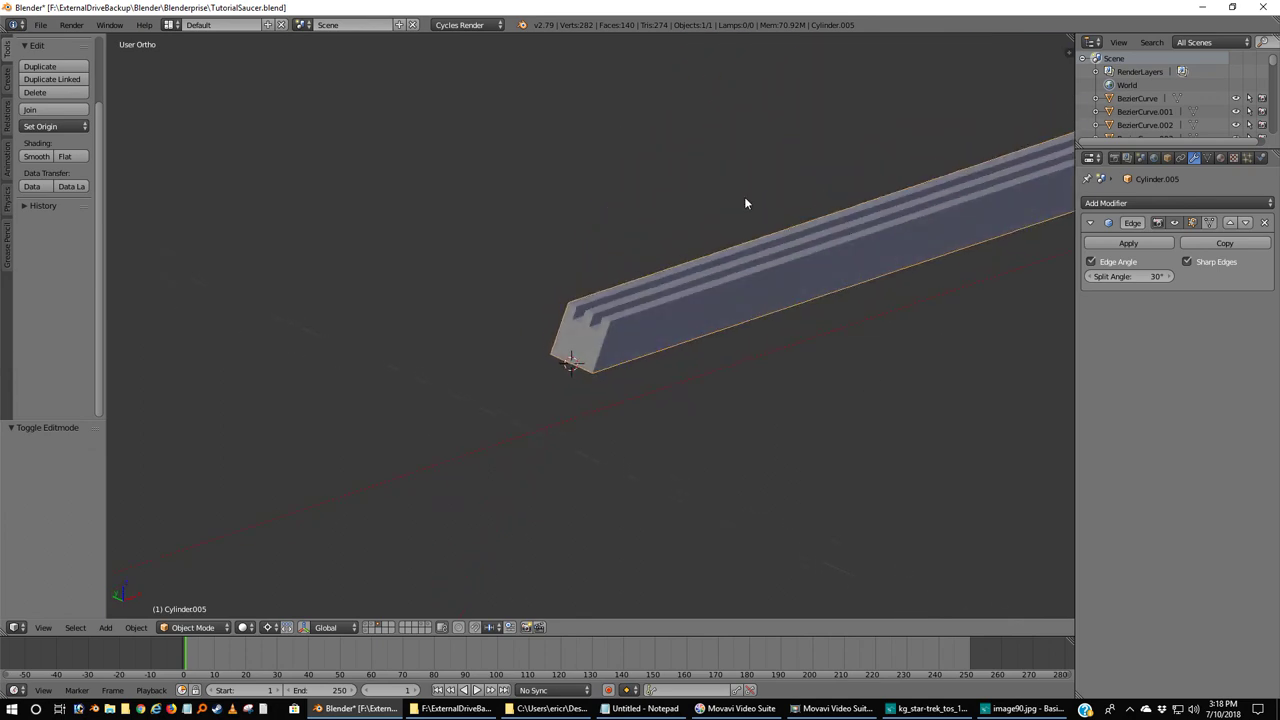
{"action": "middle_click_drag", "start_coordinate": [837, 262], "coordinate": [323, 449], "text": "shift"}
{"action": "scroll", "coordinate": [497, 423], "scroll_direction": "down", "scroll_amount": 4}
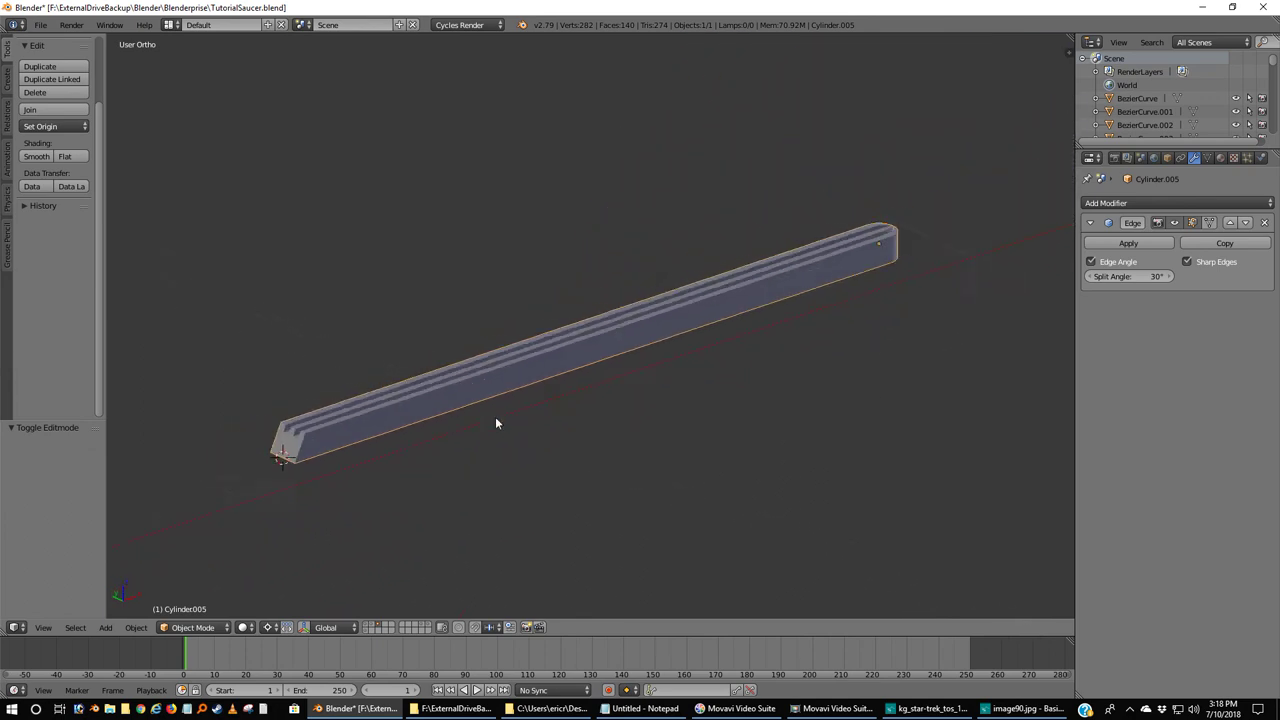
{"action": "middle_click_drag", "start_coordinate": [449, 431], "coordinate": [397, 491]}
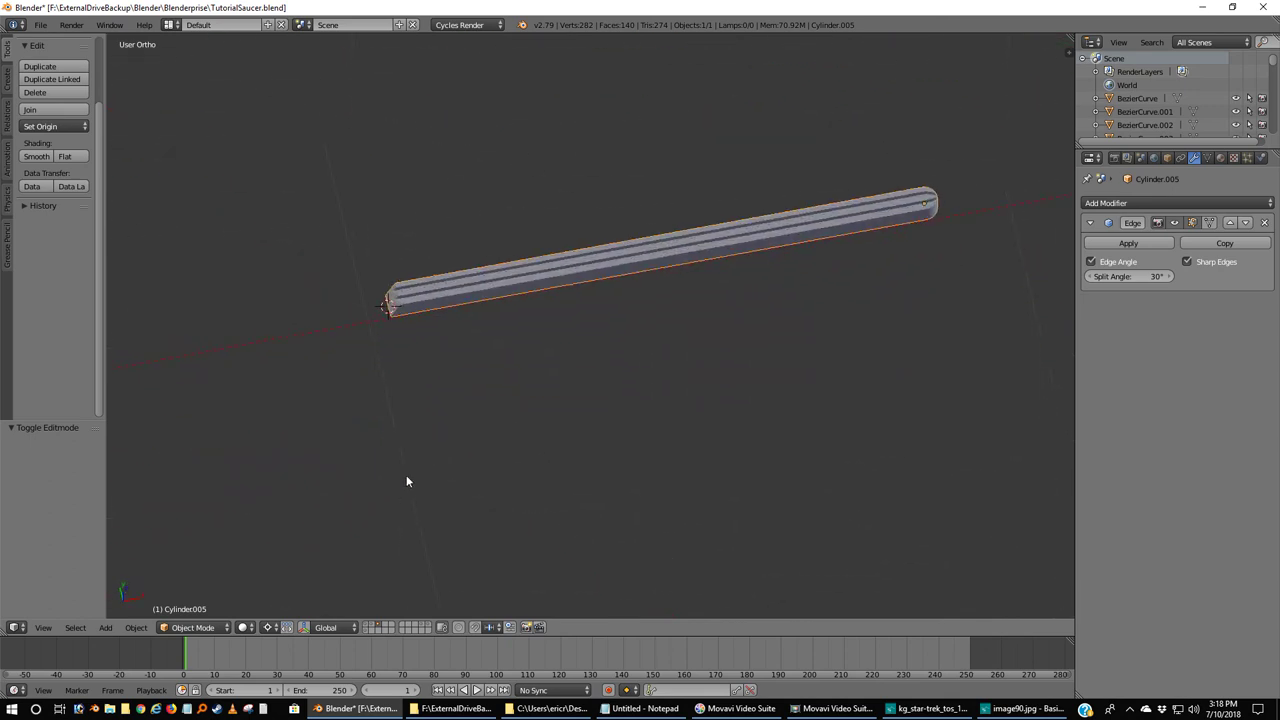
{"action": "middle_click_drag", "start_coordinate": [920, 234], "coordinate": [630, 377], "text": "shift"}
{"action": "scroll", "coordinate": [692, 388], "scroll_direction": "up", "scroll_amount": 8}
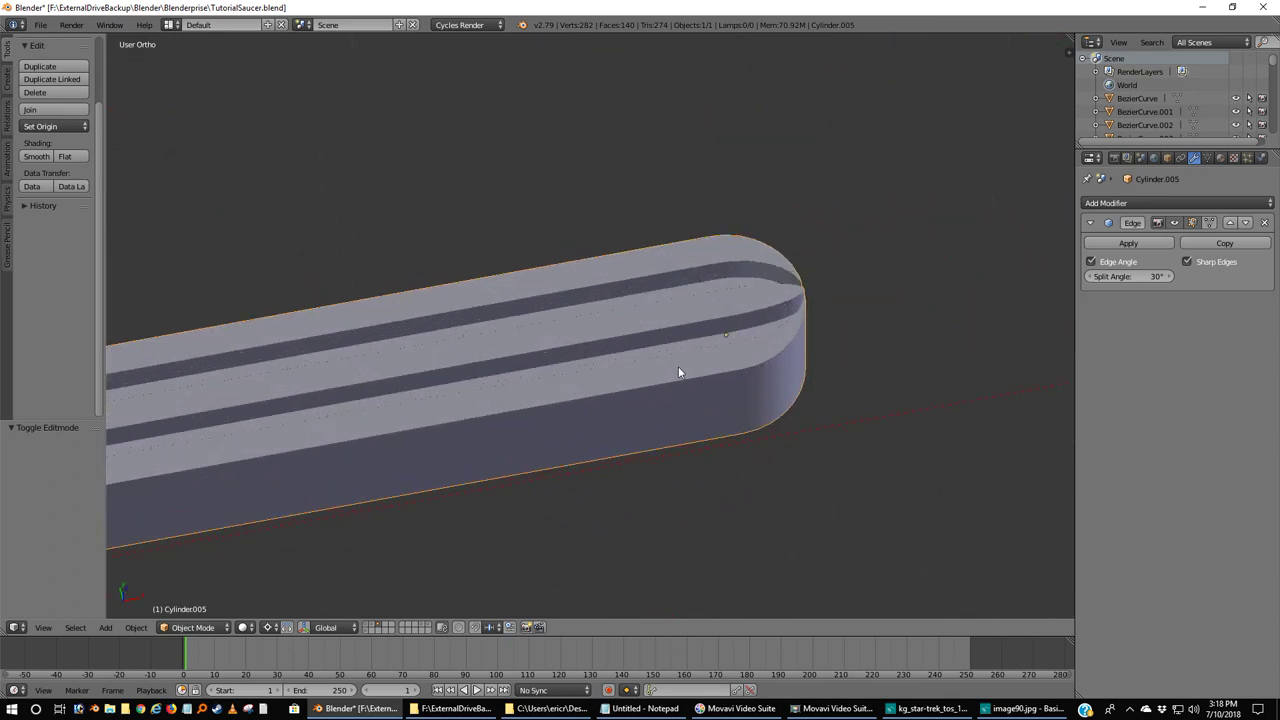
{"action": "middle_click_drag", "start_coordinate": [688, 275], "coordinate": [545, 400], "text": "shift"}
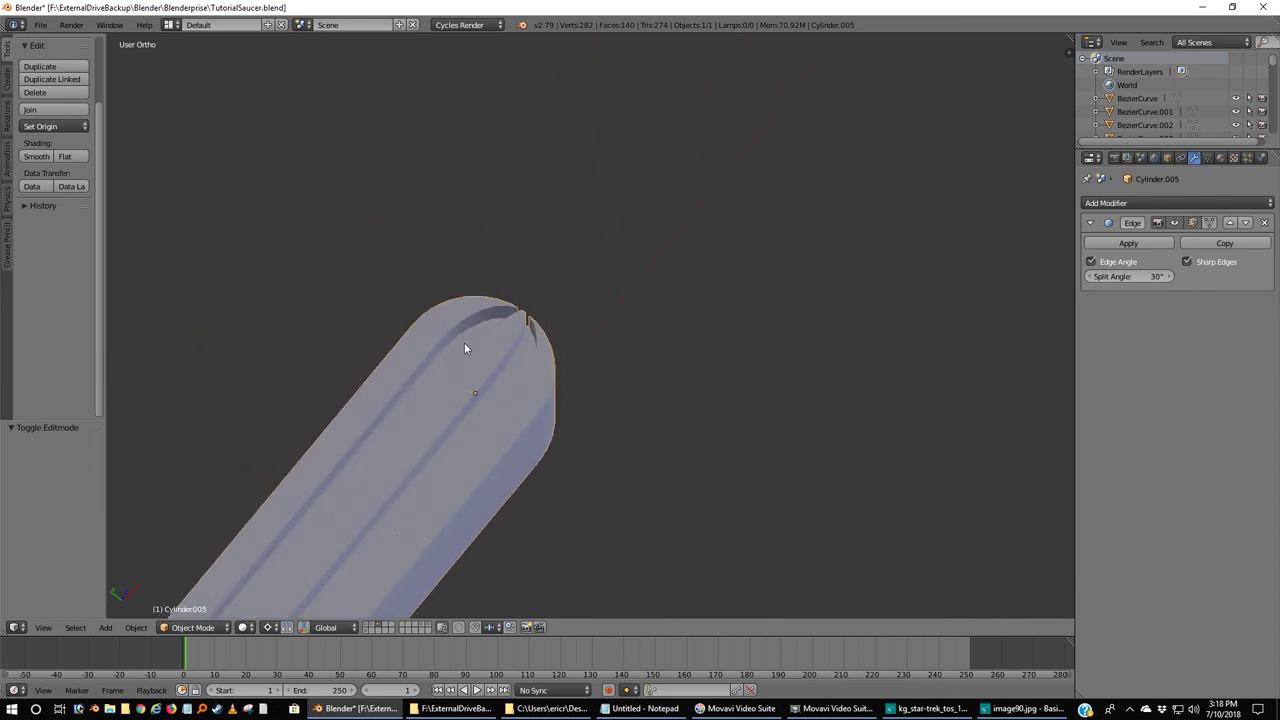
Move the grooved bar to layer 1.
{"action": "middle_click_drag", "start_coordinate": [573, 441], "coordinate": [533, 432]}
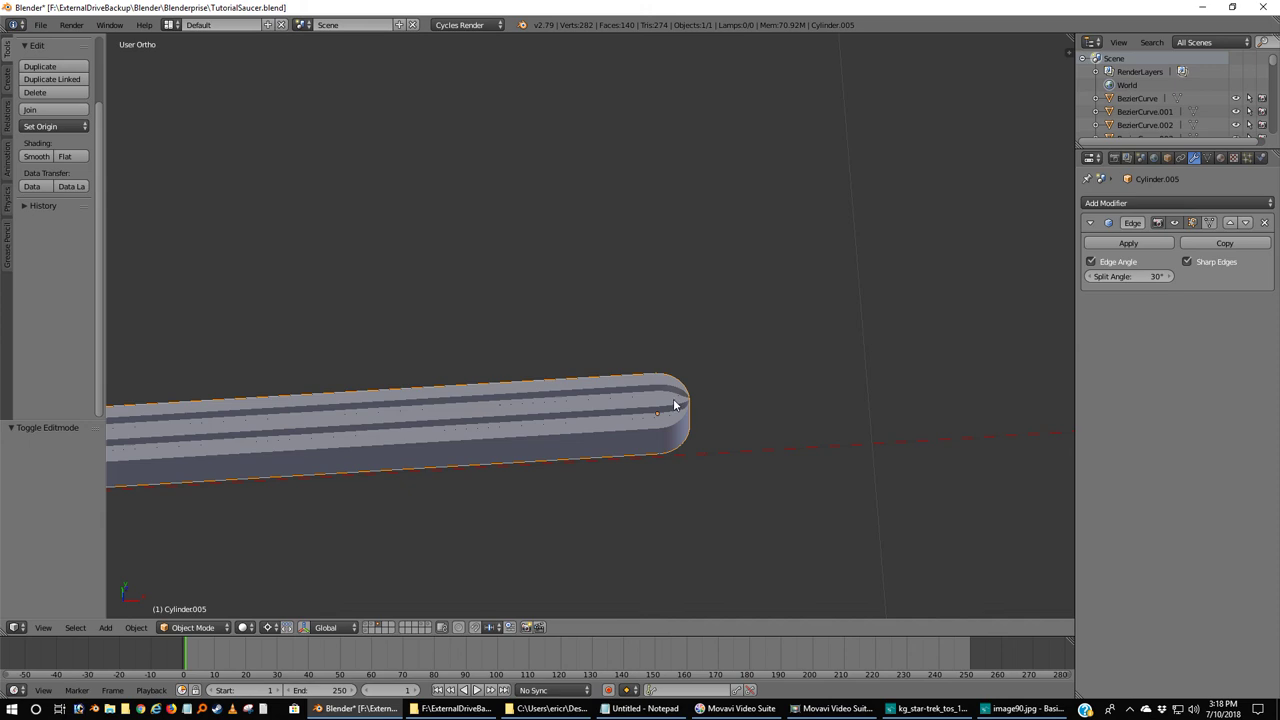
{"action": "key", "text": "m"}
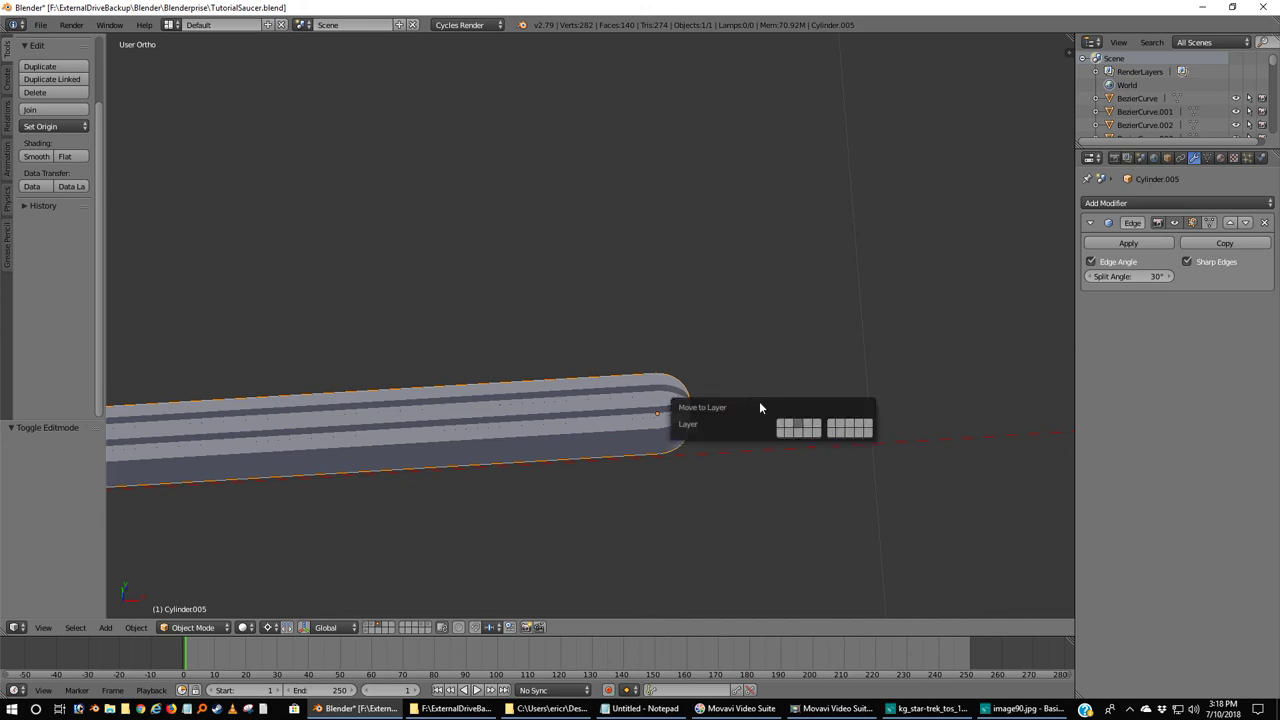
{"action": "left_click", "coordinate": [782, 427]}
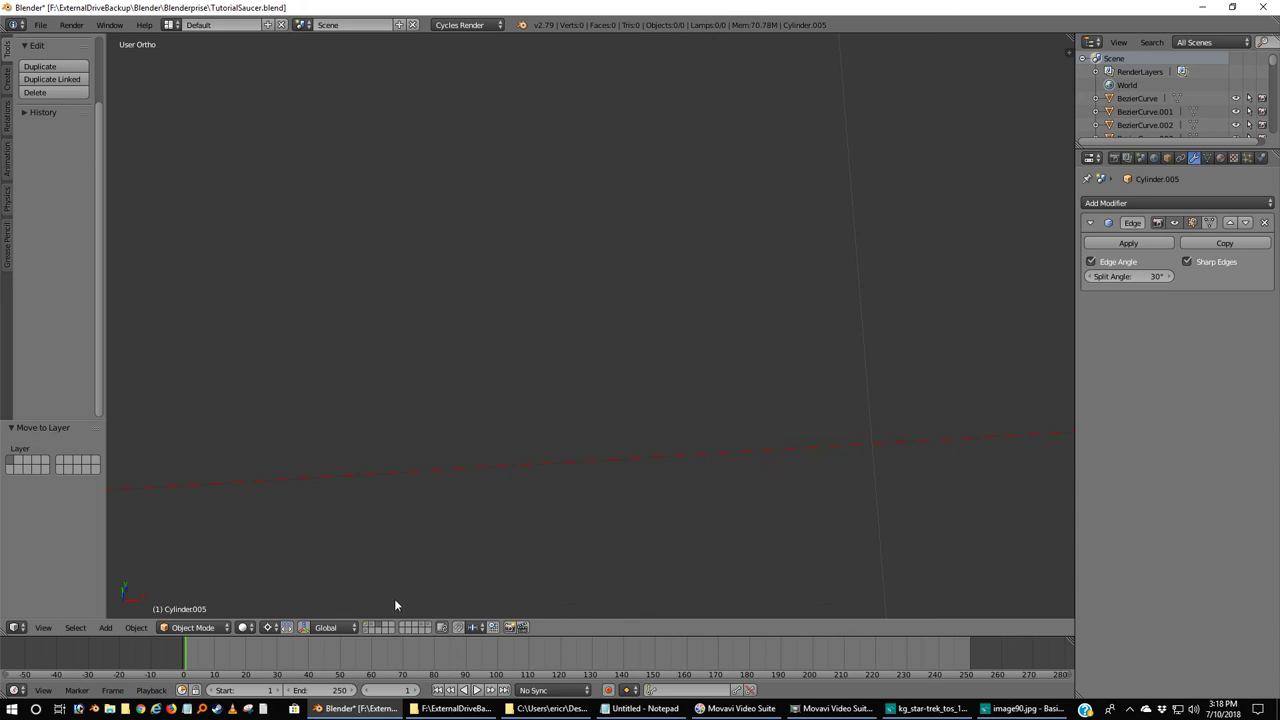
Show layer 2, move its long rounded housing to layer 1, and display layer 1 with the whole saucer.
{"action": "left_click", "coordinate": [368, 626]}
{"action": "right_click", "coordinate": [471, 464]}
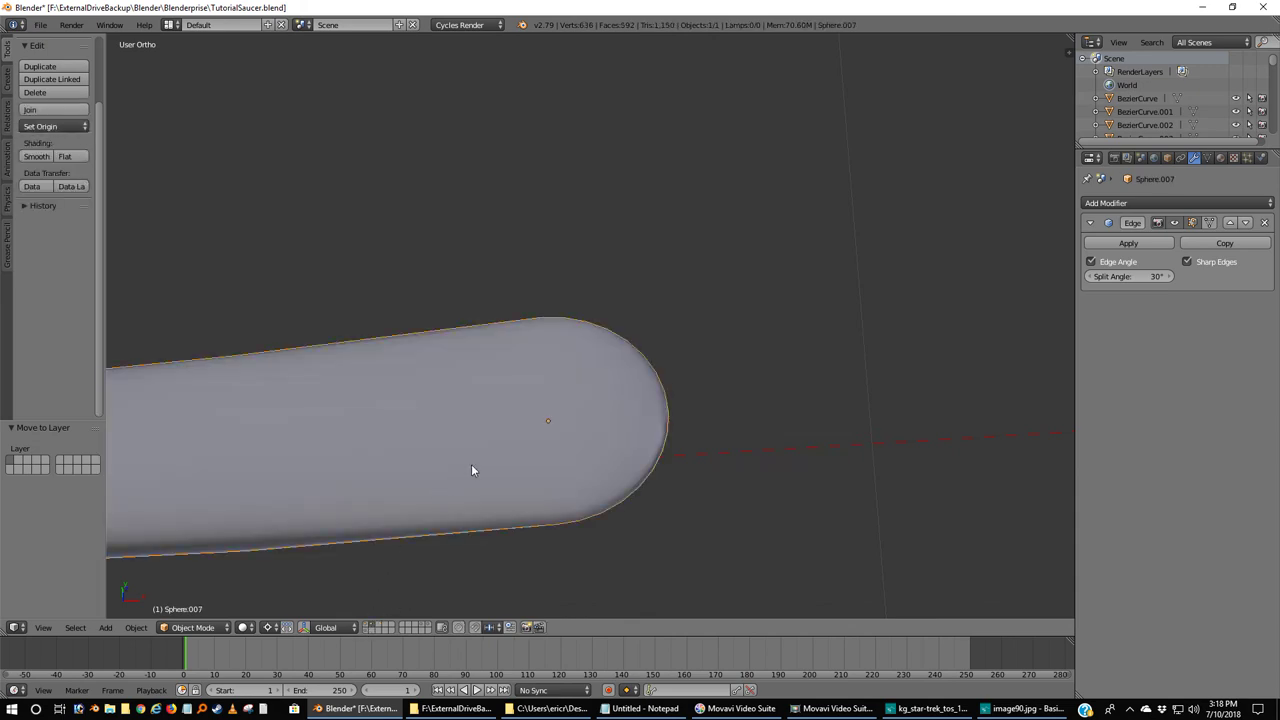
{"action": "key", "text": "m"}
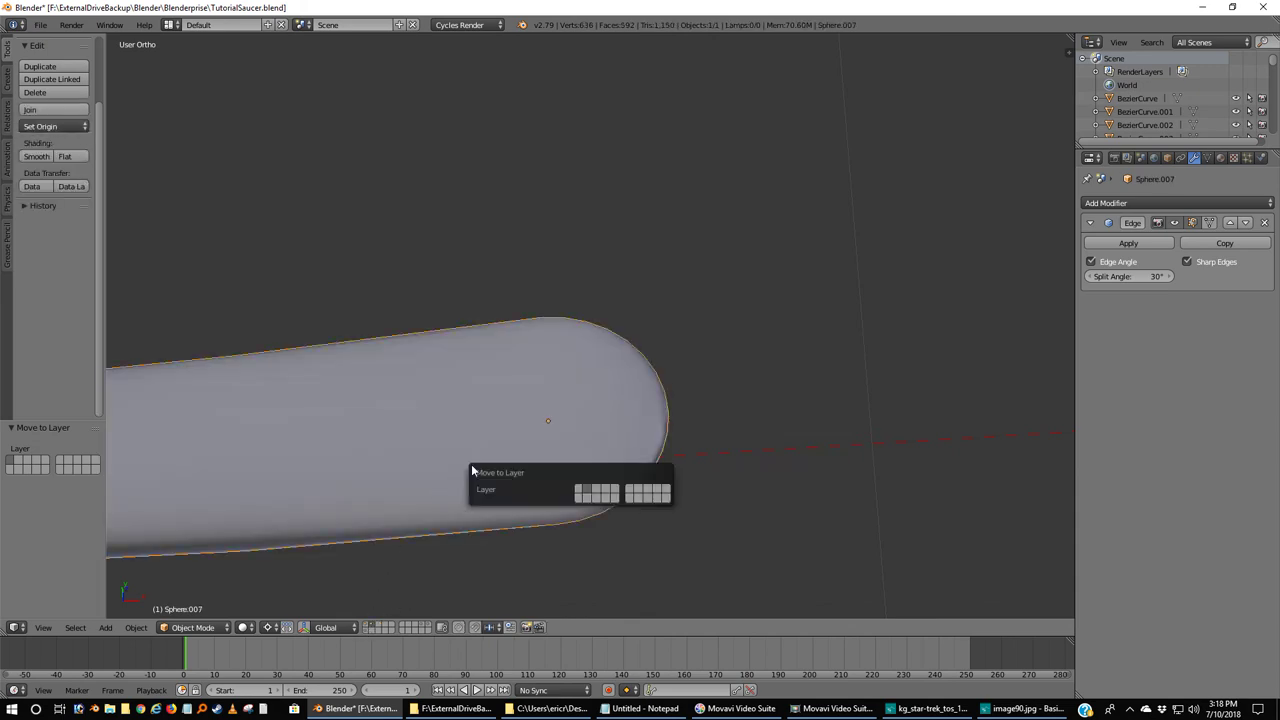
{"action": "left_click", "coordinate": [586, 487]}
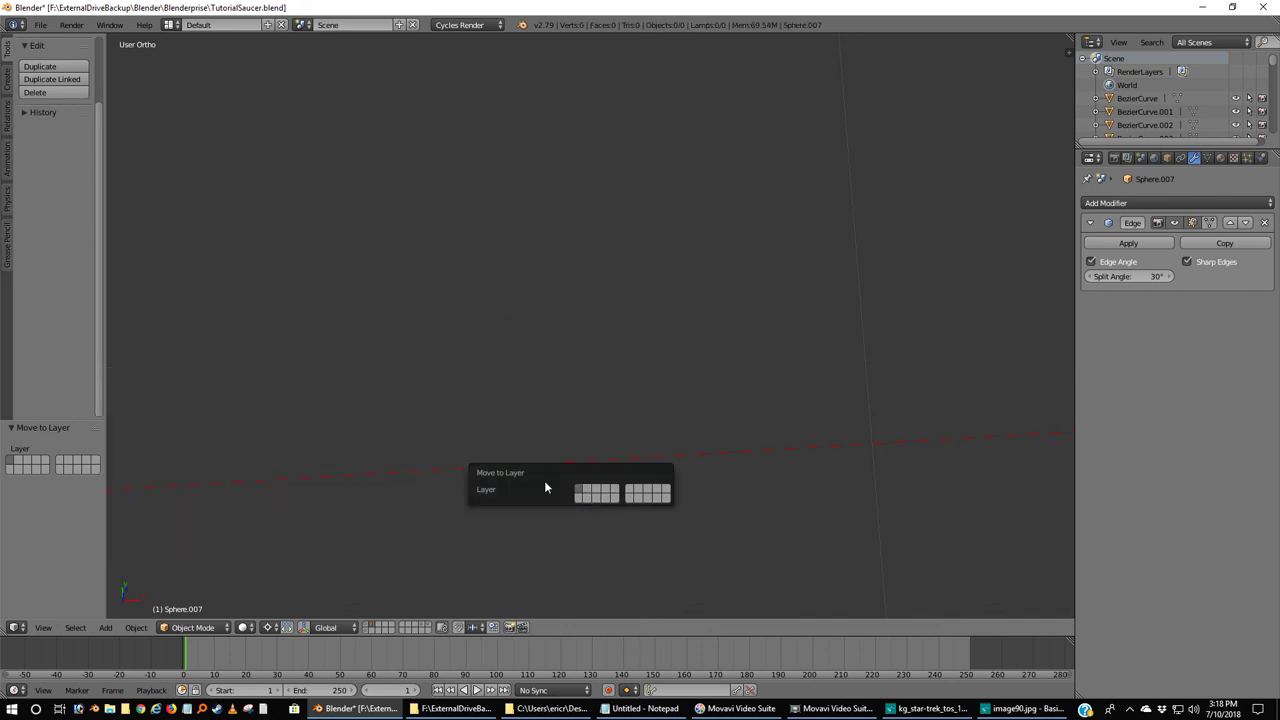
{"action": "left_click", "coordinate": [368, 627]}
Check the bar's fit over the housing, select the bar in wireframe, move it to layer 2 and display that layer.
{"action": "scroll", "coordinate": [252, 439], "scroll_direction": "down", "scroll_amount": 3}
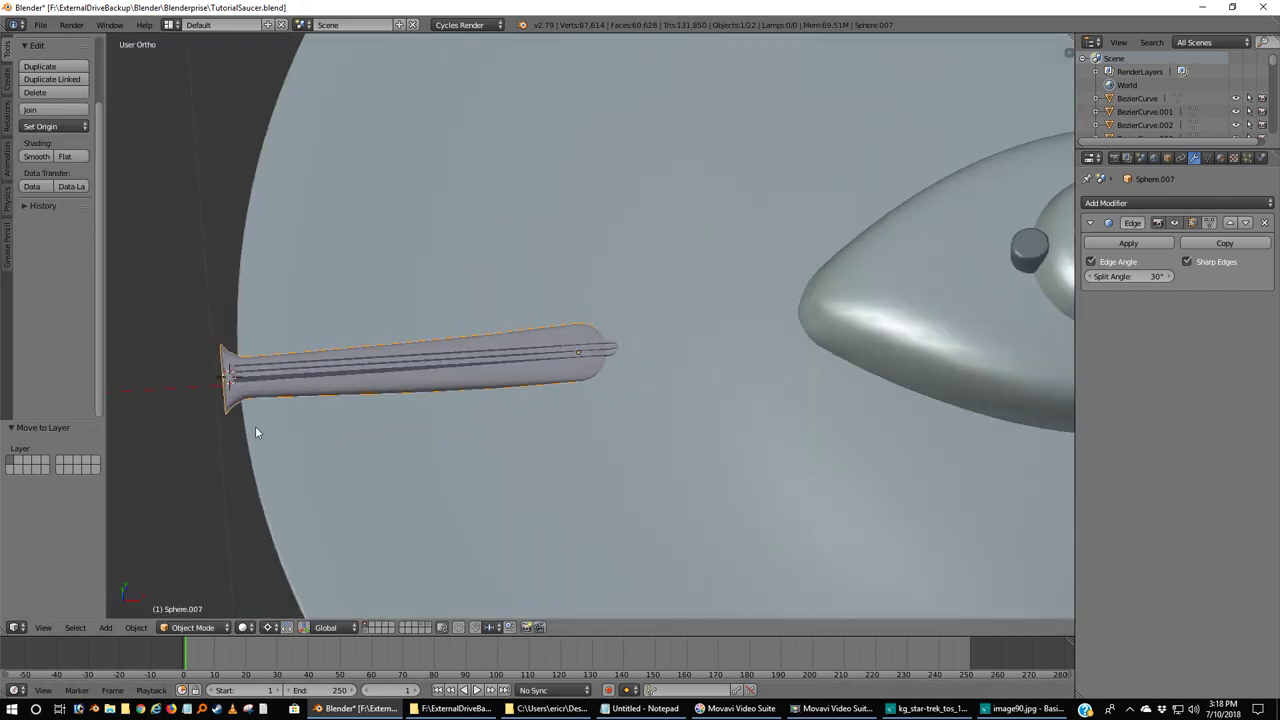
{"action": "scroll", "coordinate": [256, 432], "scroll_direction": "up", "scroll_amount": 5}
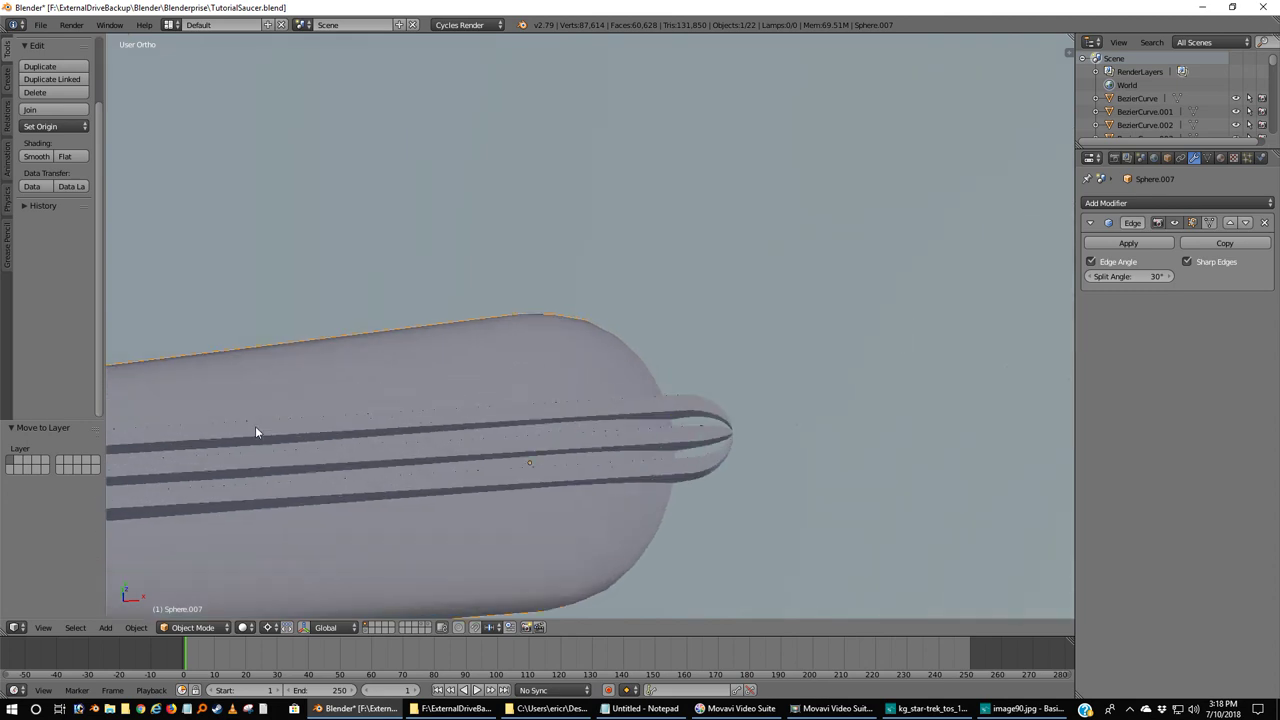
{"action": "mouse_move", "coordinate": [361, 462]}
{"action": "middle_mouse_down"}
{"action": "mouse_move", "coordinate": [454, 474]}
{"action": "mouse_move", "coordinate": [457, 440]}
{"action": "mouse_move", "coordinate": [403, 423]}
{"action": "mouse_move", "coordinate": [346, 482]}
{"action": "mouse_move", "coordinate": [354, 470]}
{"action": "middle_mouse_up"}
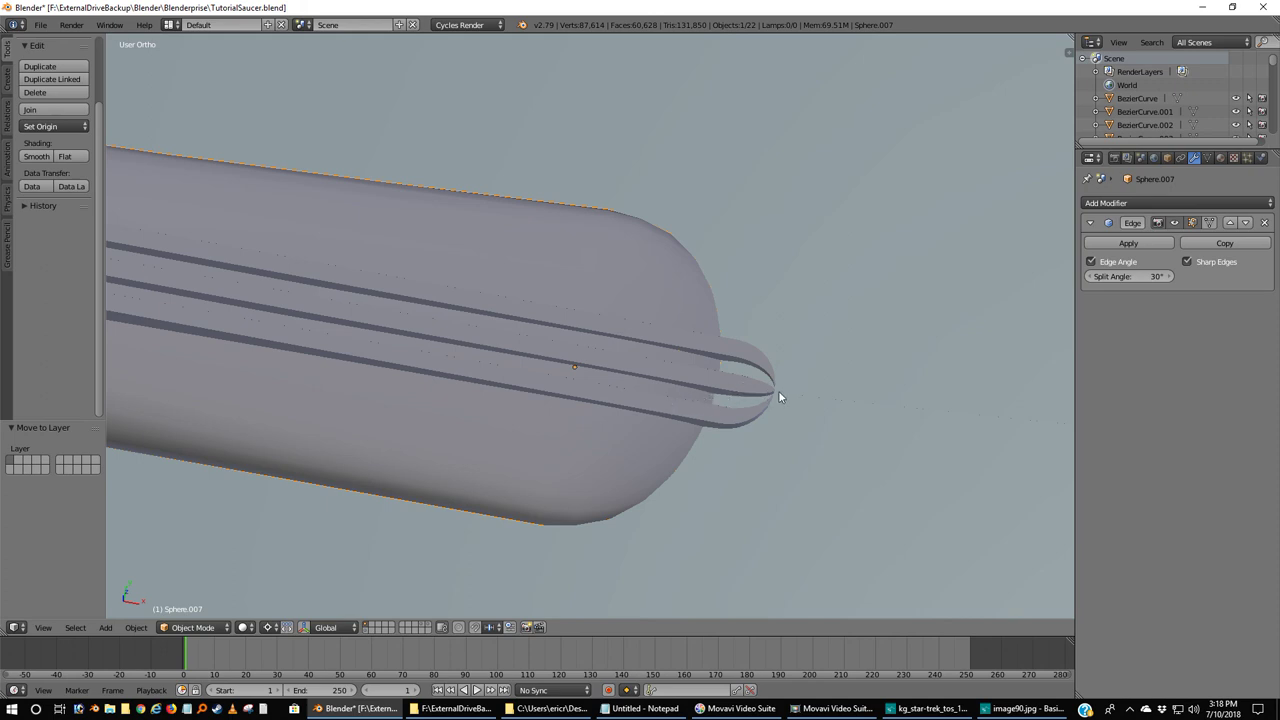
{"action": "mouse_move", "coordinate": [697, 434]}
{"action": "middle_mouse_down"}
{"action": "mouse_move", "coordinate": [714, 412]}
{"action": "mouse_move", "coordinate": [710, 433]}
{"action": "middle_mouse_up"}
{"action": "key", "text": "z"}
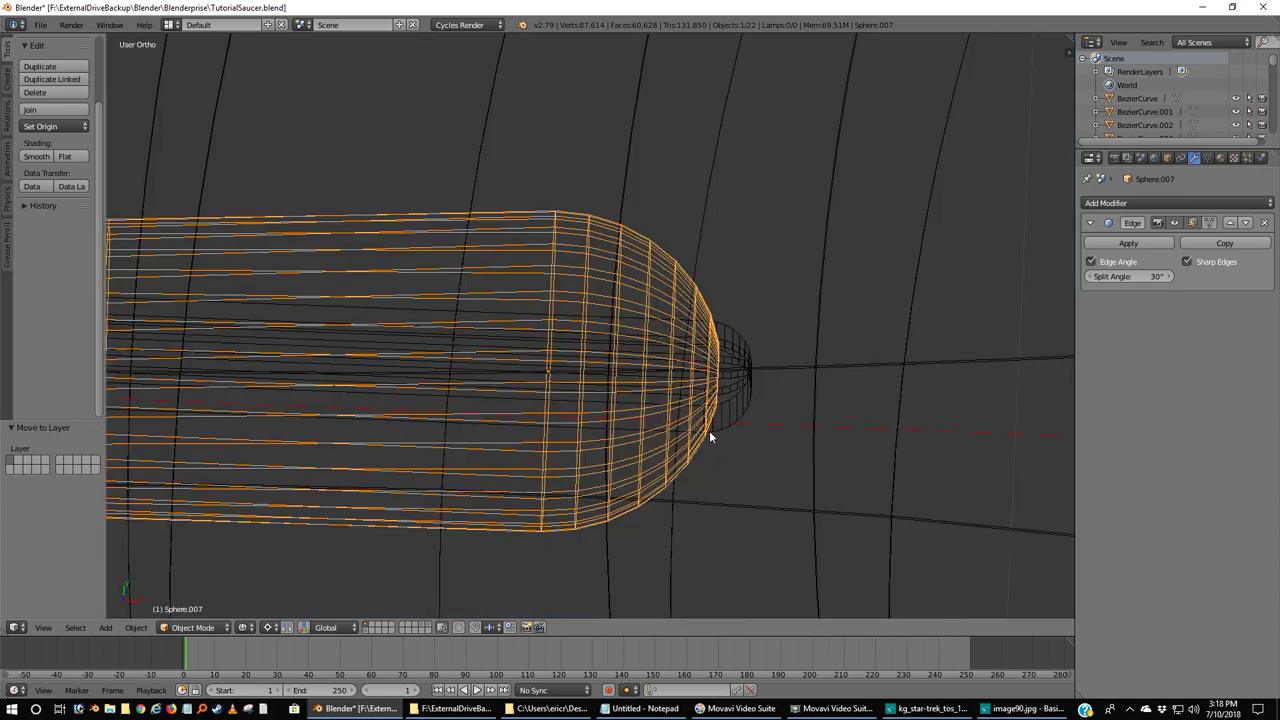
{"action": "right_click", "coordinate": [725, 364]}
{"action": "middle_click_drag", "start_coordinate": [726, 427], "coordinate": [771, 437]}
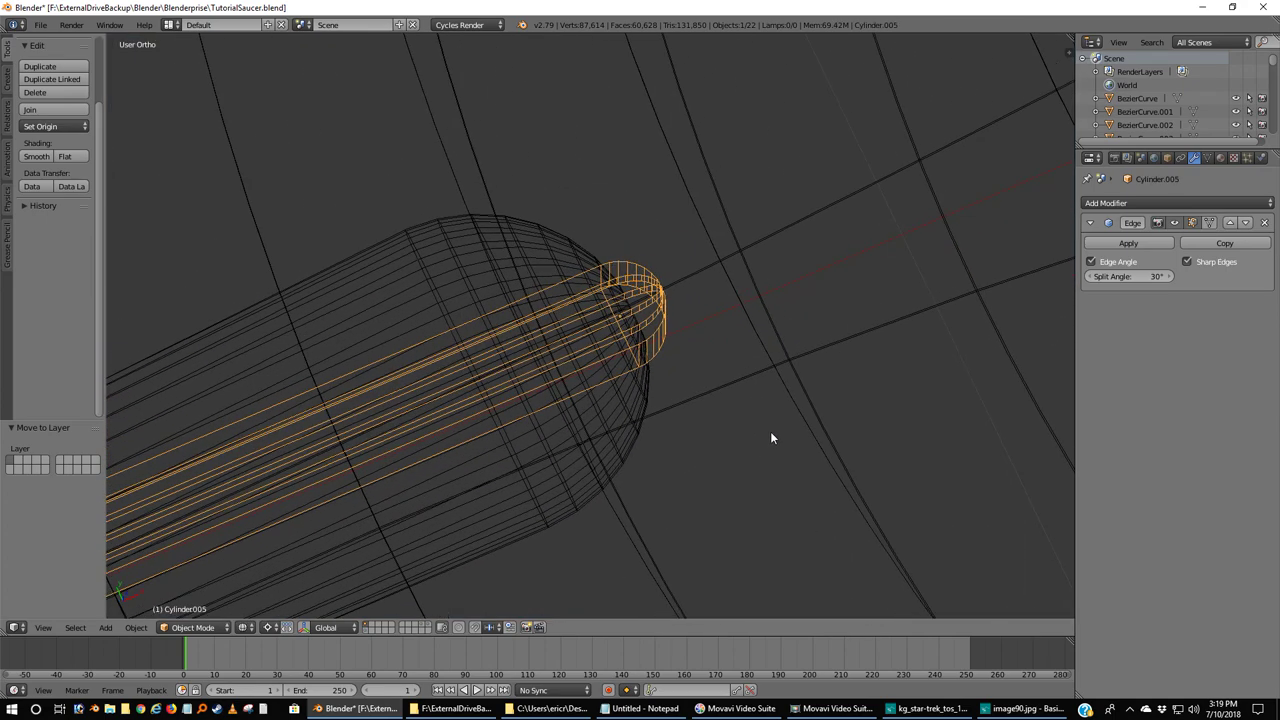
{"action": "key", "text": "m"}
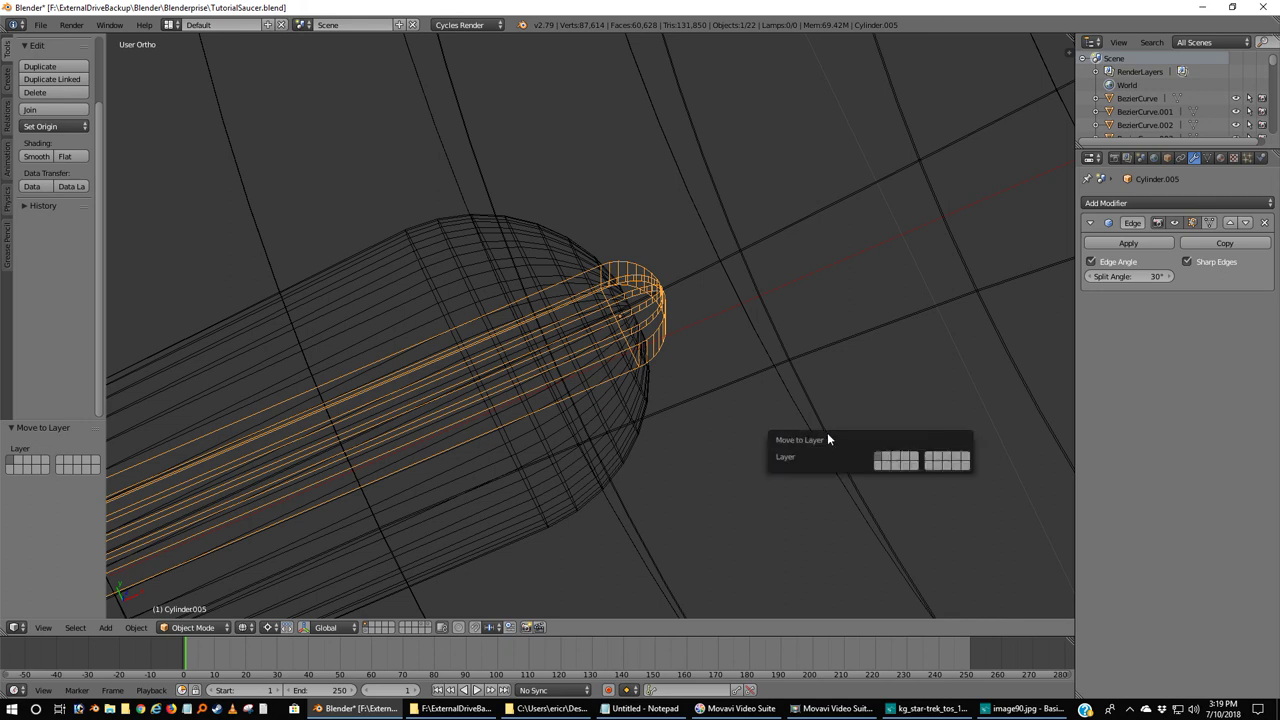
{"action": "left_click", "coordinate": [887, 460]}
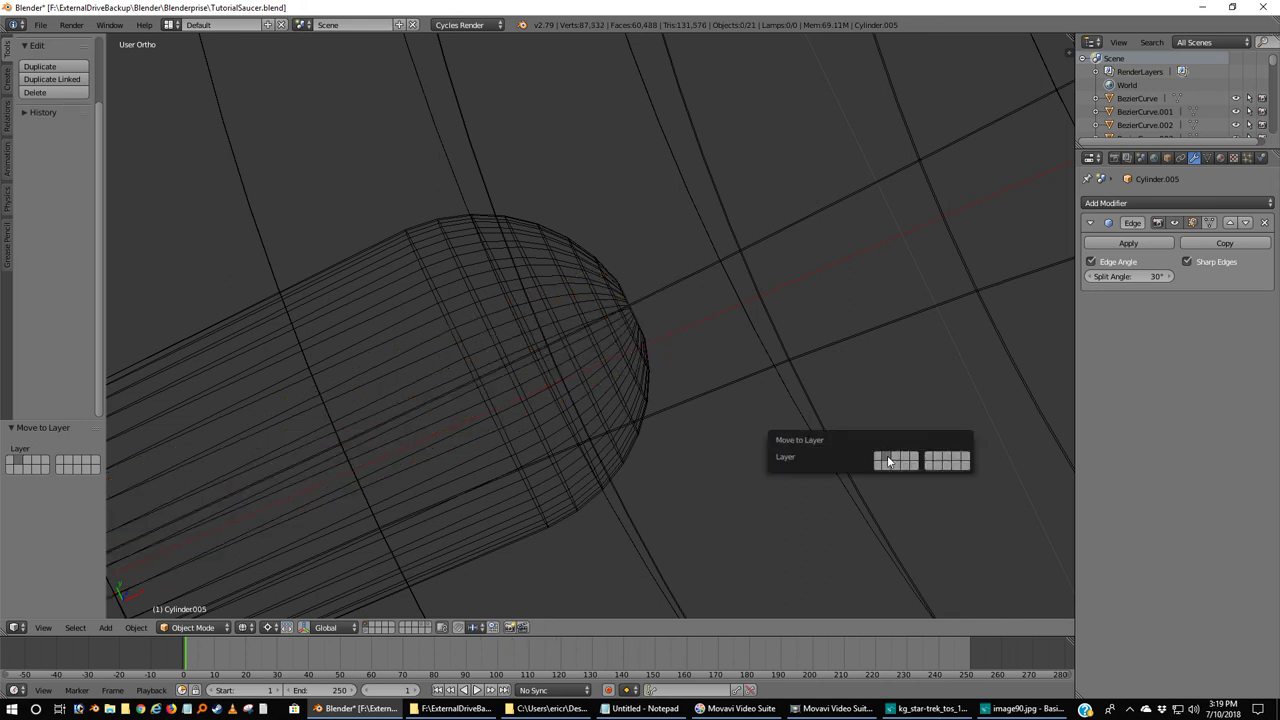
{"action": "left_click", "coordinate": [369, 623]}
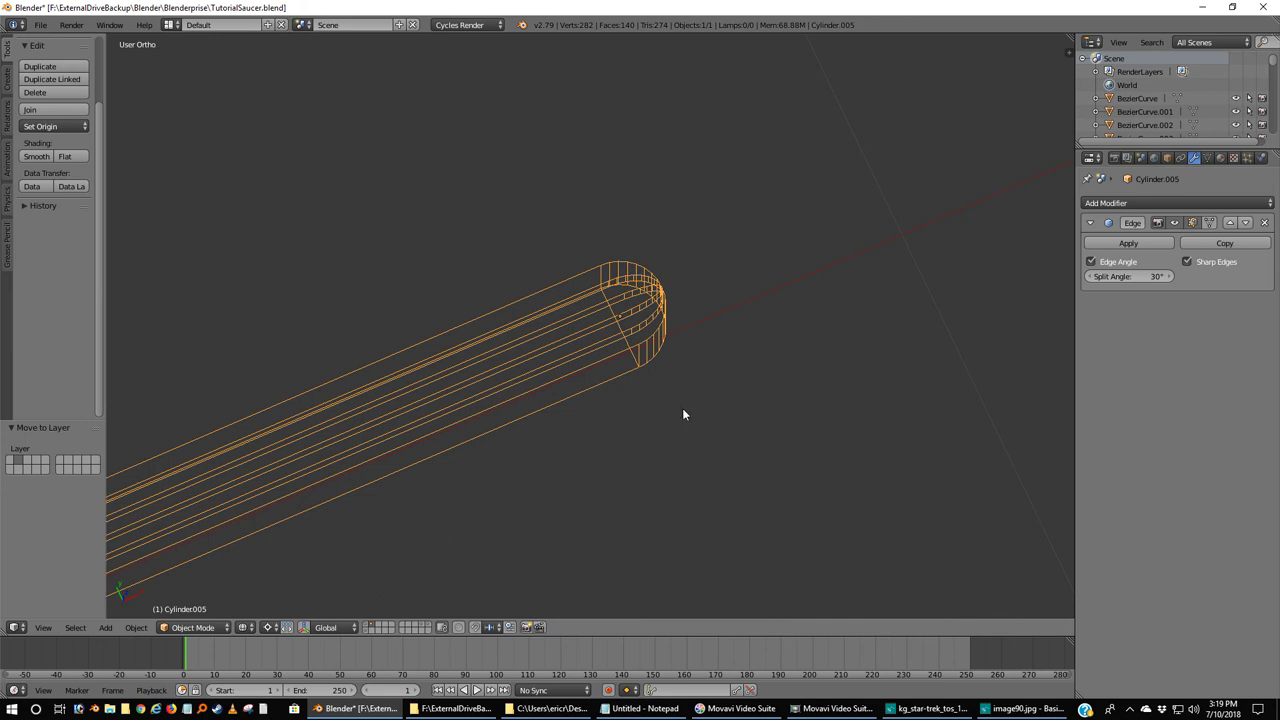
Compare the bar's rounded tip with the front reference drawing, then enter Edit Mode on the bar in wireframe.
{"action": "key", "text": "z"}
{"action": "middle_click_drag", "start_coordinate": [720, 377], "coordinate": [683, 389]}
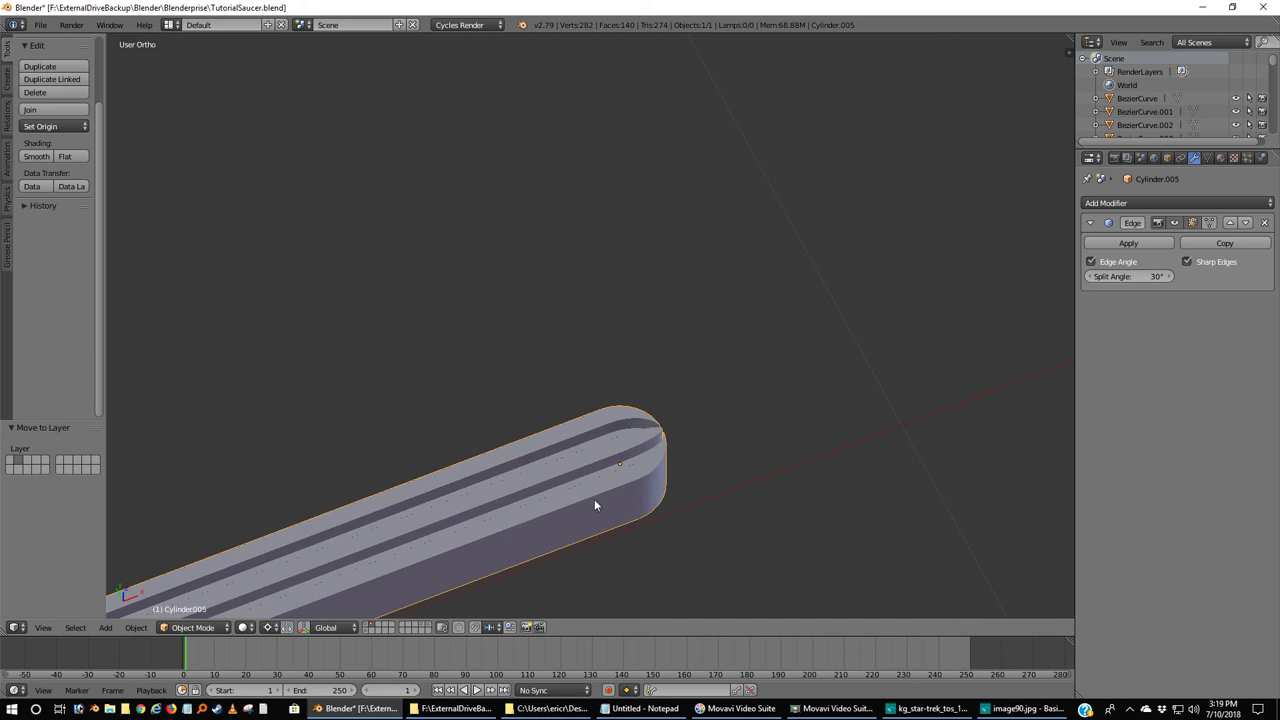
{"action": "key", "text": "KP_1"}
{"action": "scroll", "coordinate": [586, 512], "scroll_direction": "down", "scroll_amount": 3, "text": "shift"}
{"action": "scroll", "coordinate": [600, 400], "scroll_direction": "down", "scroll_amount": 5, "text": "shift"}
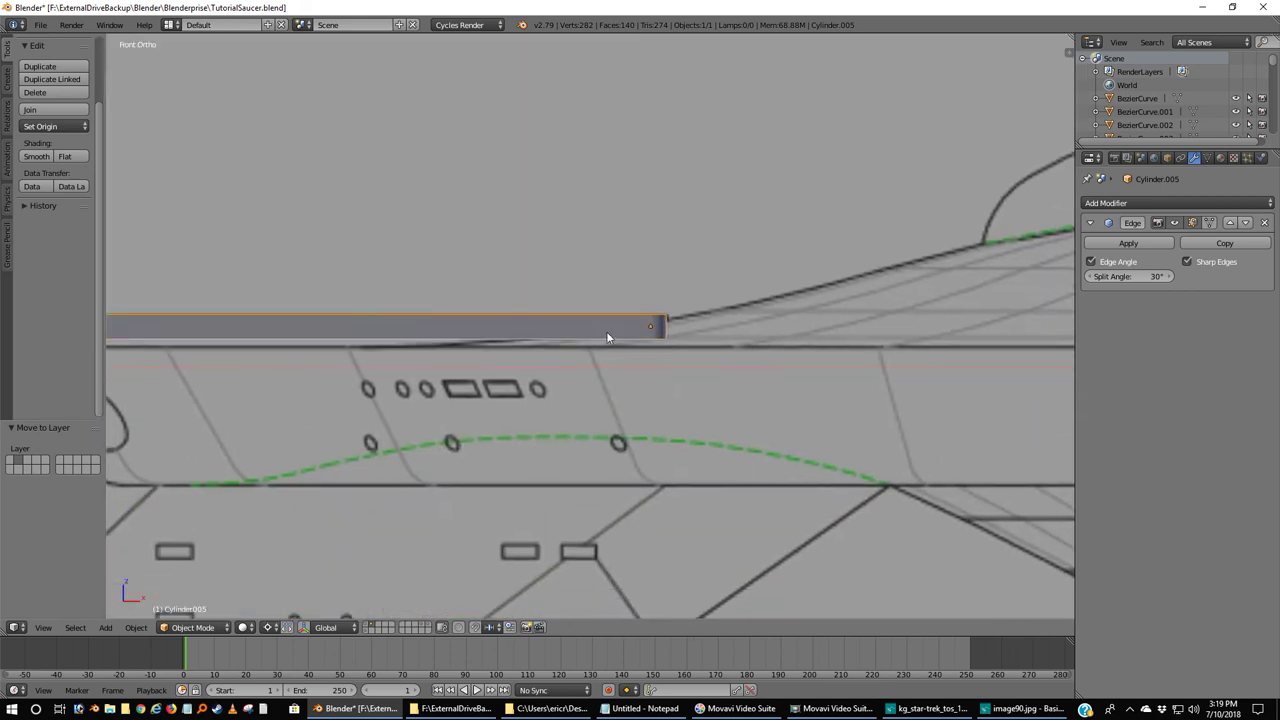
{"action": "scroll", "coordinate": [606, 331], "scroll_direction": "up", "scroll_amount": 5}
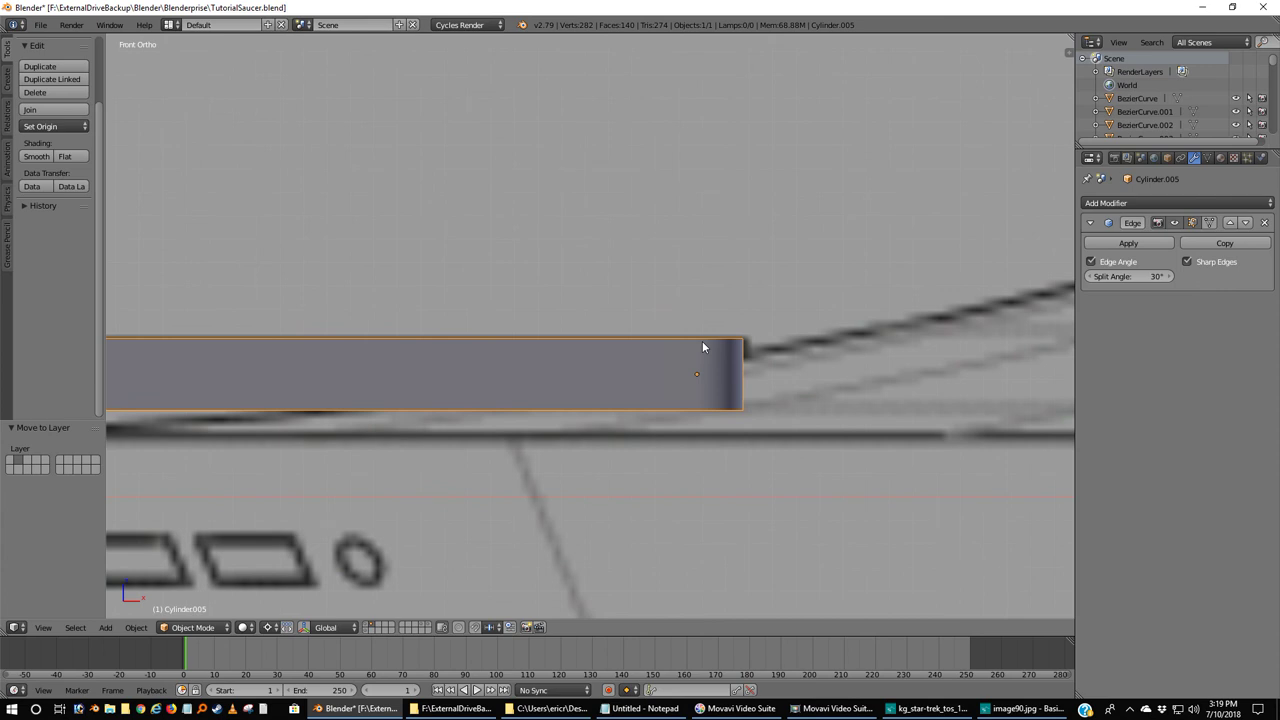
{"action": "key", "text": "z"}
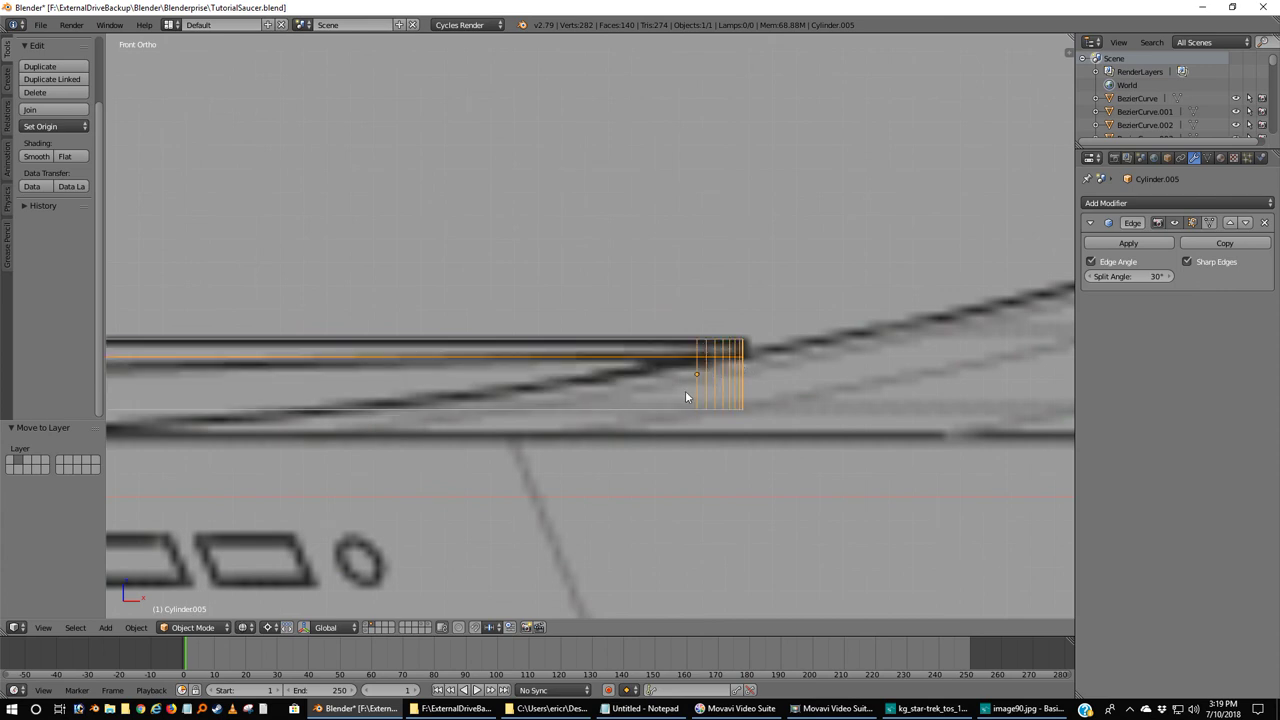
{"action": "key", "text": "Tab"}
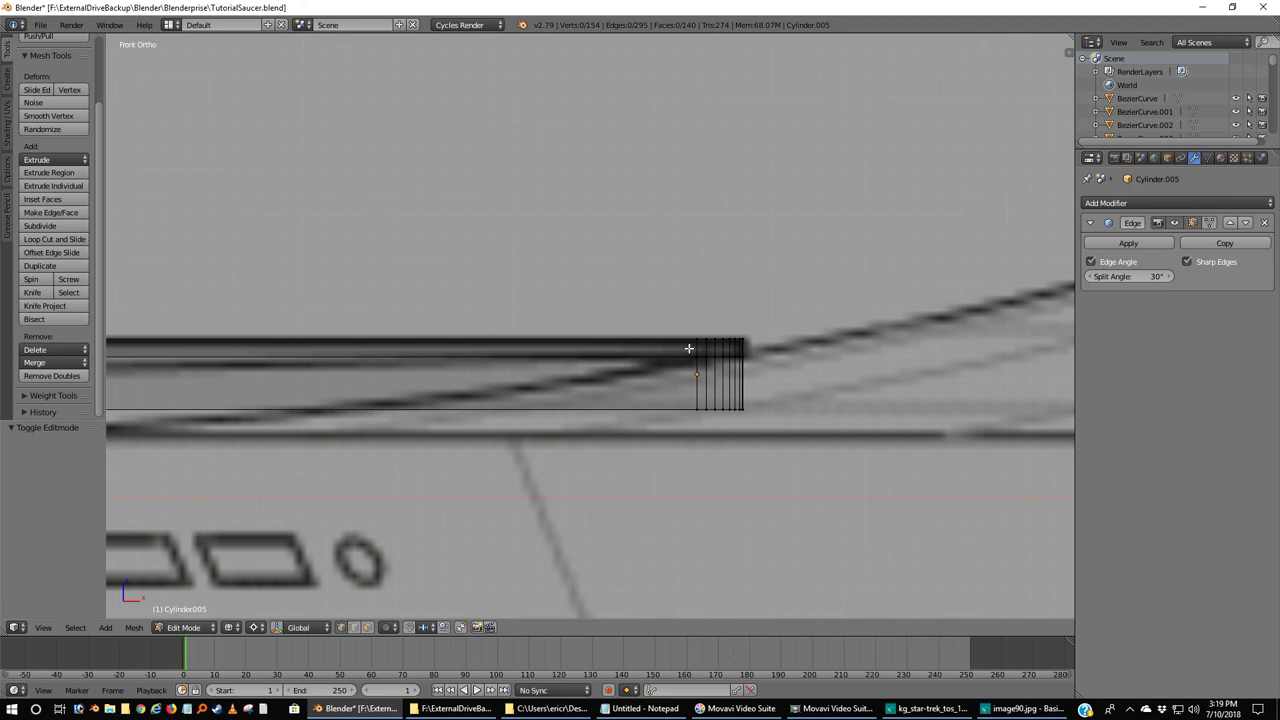
{"action": "left_click_drag", "start_coordinate": [689, 348], "coordinate": [770, 395]}
{"action": "scroll", "coordinate": [555, 432], "scroll_direction": "down", "scroll_amount": 1}
{"action": "scroll", "coordinate": [555, 431], "scroll_direction": "down", "scroll_amount": 5}
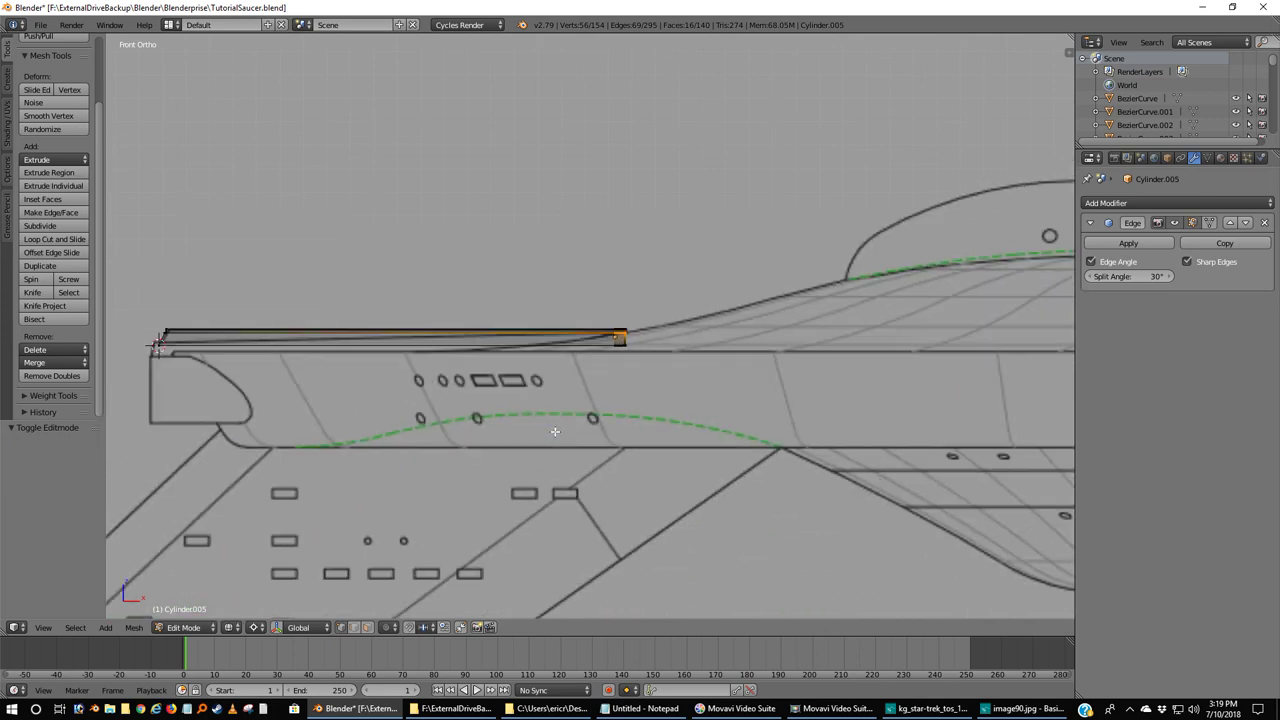
{"action": "scroll", "coordinate": [555, 432], "scroll_direction": "up", "scroll_amount": 4}
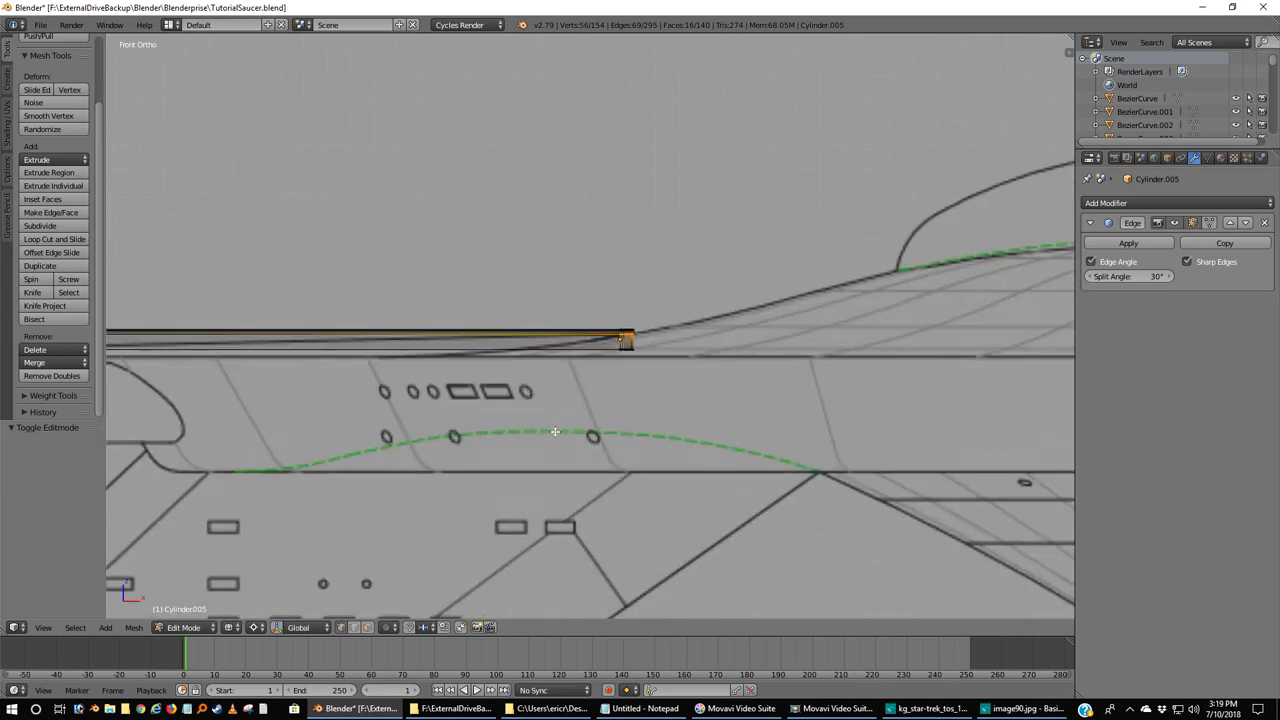
{"action": "key", "text": "a"}
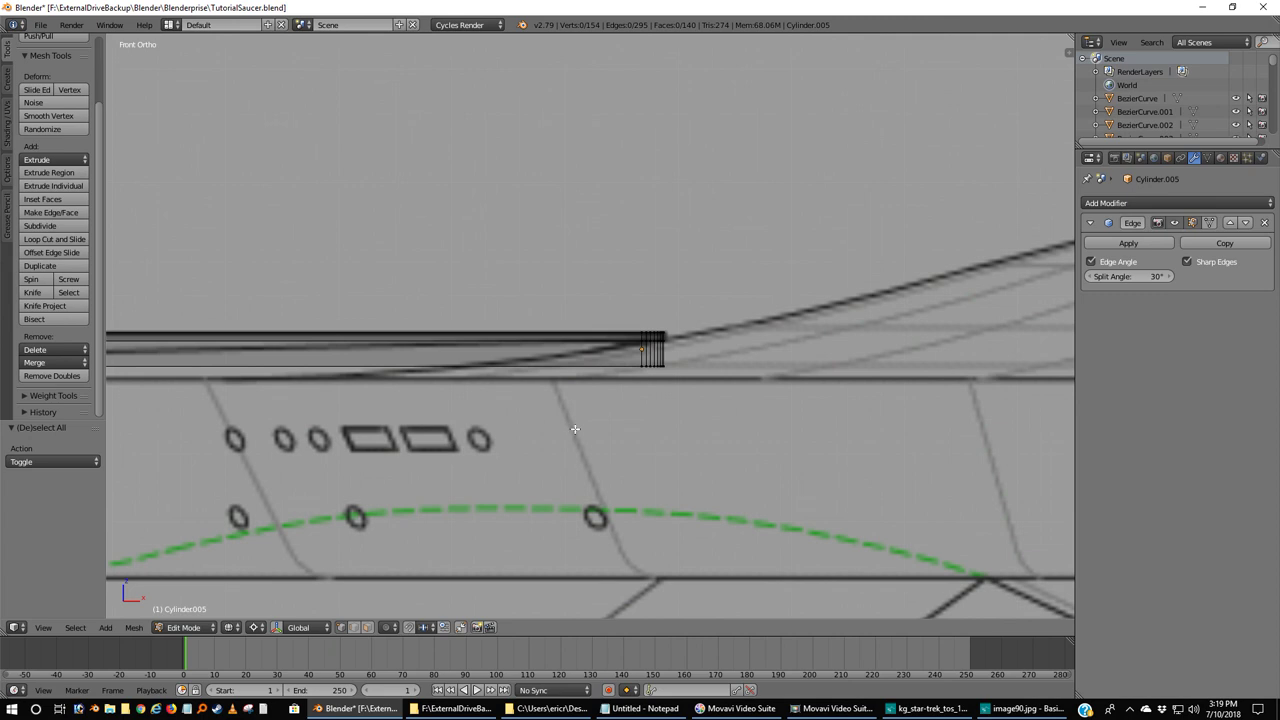
Select the line of edges across the bar's square end just below the grooves and snap the 3D cursor to it.
{"action": "middle_click_drag", "start_coordinate": [355, 456], "coordinate": [822, 481], "text": "shift"}
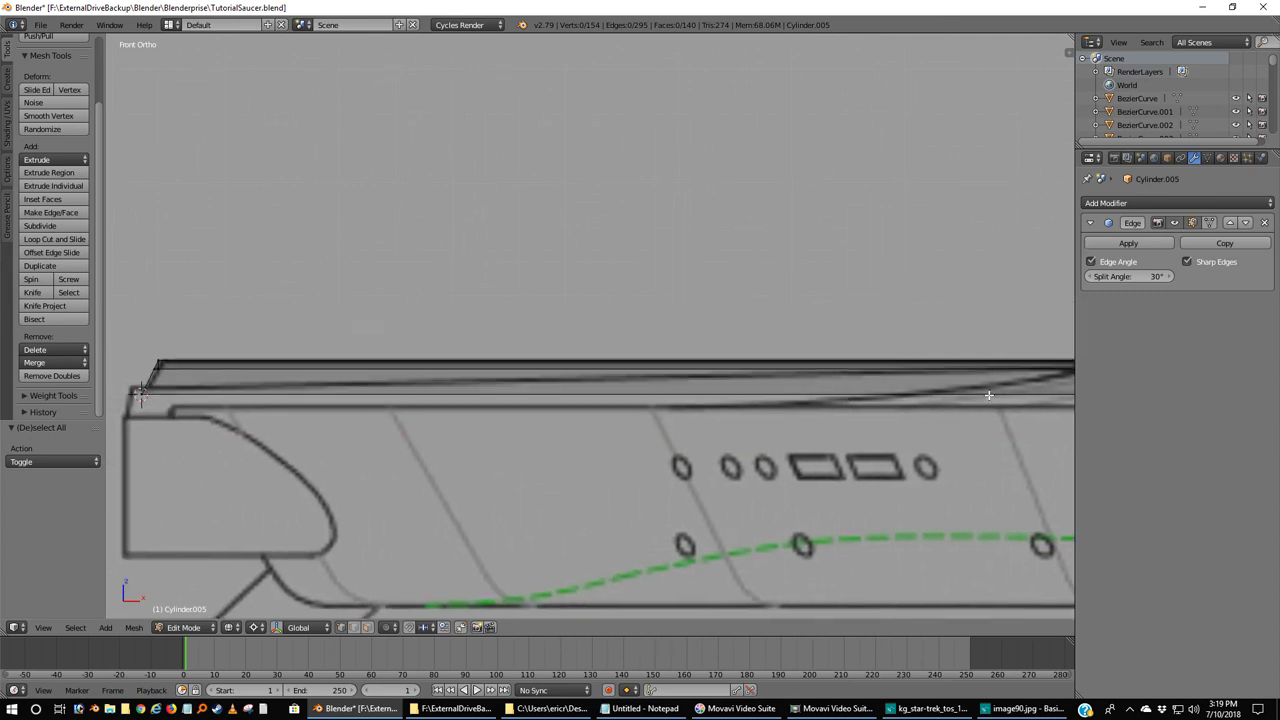
{"action": "scroll", "coordinate": [566, 463], "scroll_direction": "up", "scroll_amount": 5}
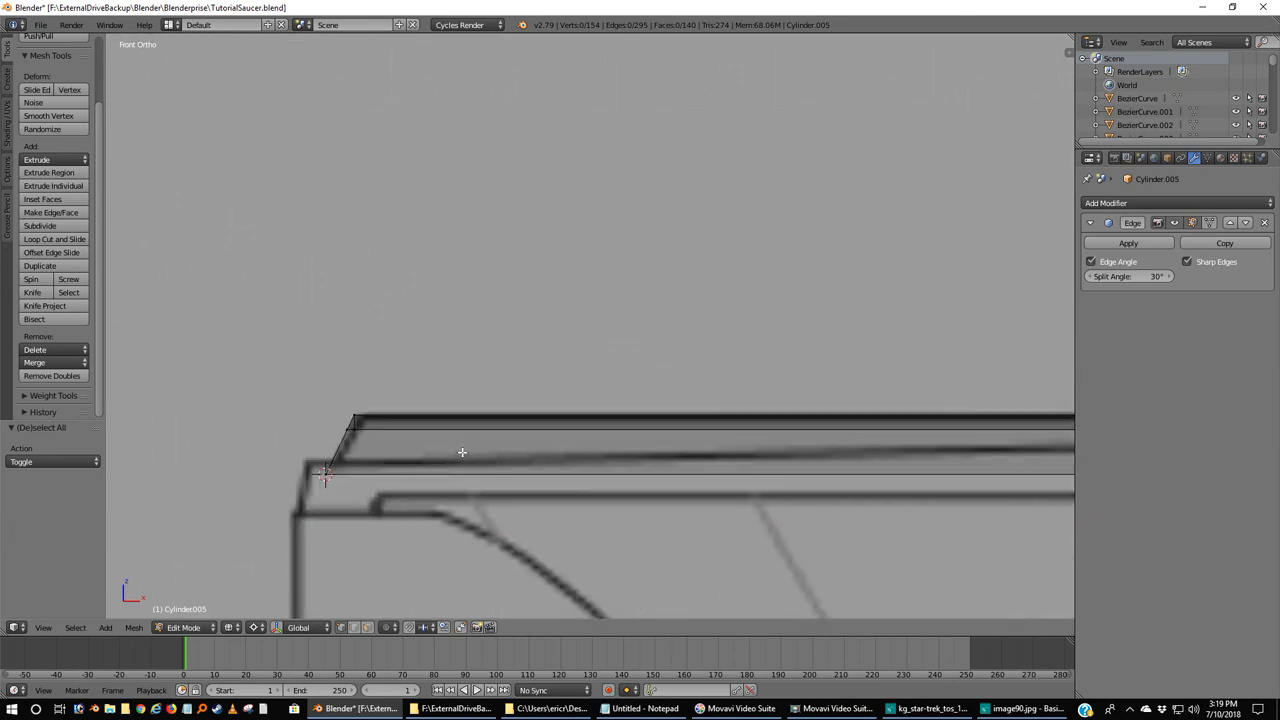
{"action": "middle_click_drag", "start_coordinate": [423, 437], "coordinate": [529, 451], "text": "shift"}
{"action": "scroll", "coordinate": [543, 443], "scroll_direction": "up", "scroll_amount": 2}
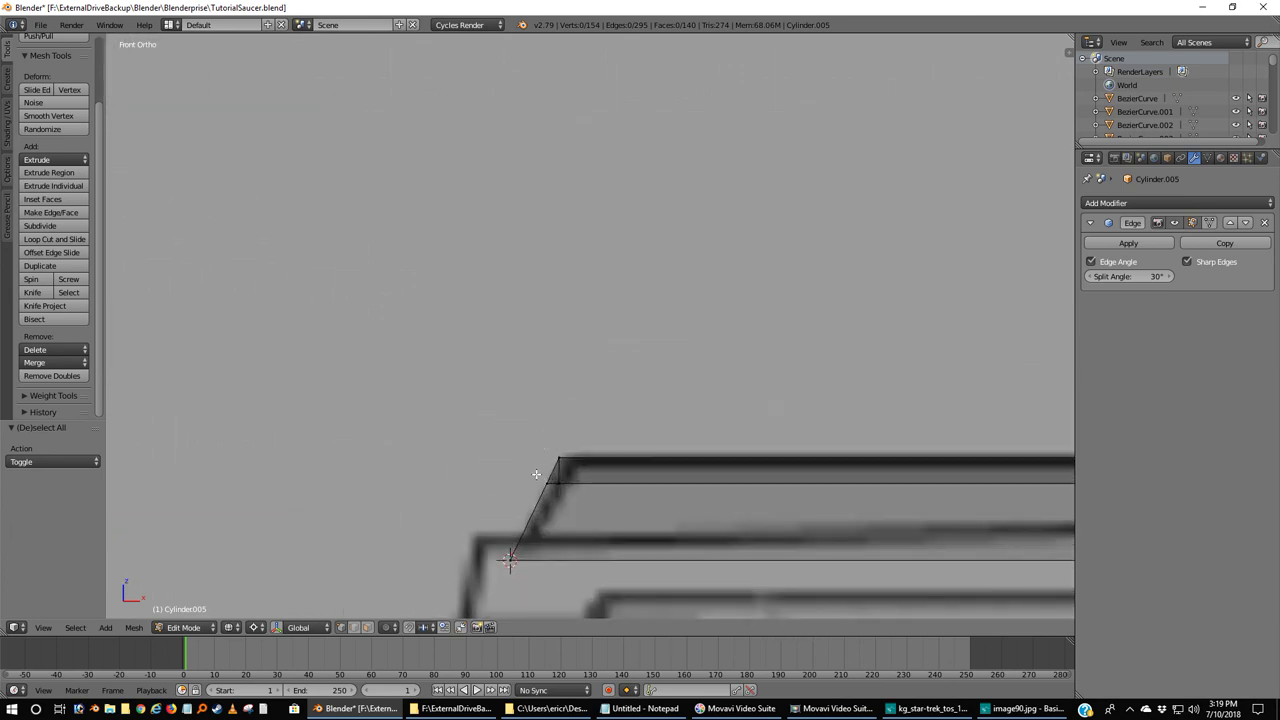
{"action": "right_click", "coordinate": [550, 491], "text": "alt"}
{"action": "middle_click_drag", "start_coordinate": [549, 512], "coordinate": [586, 566]}
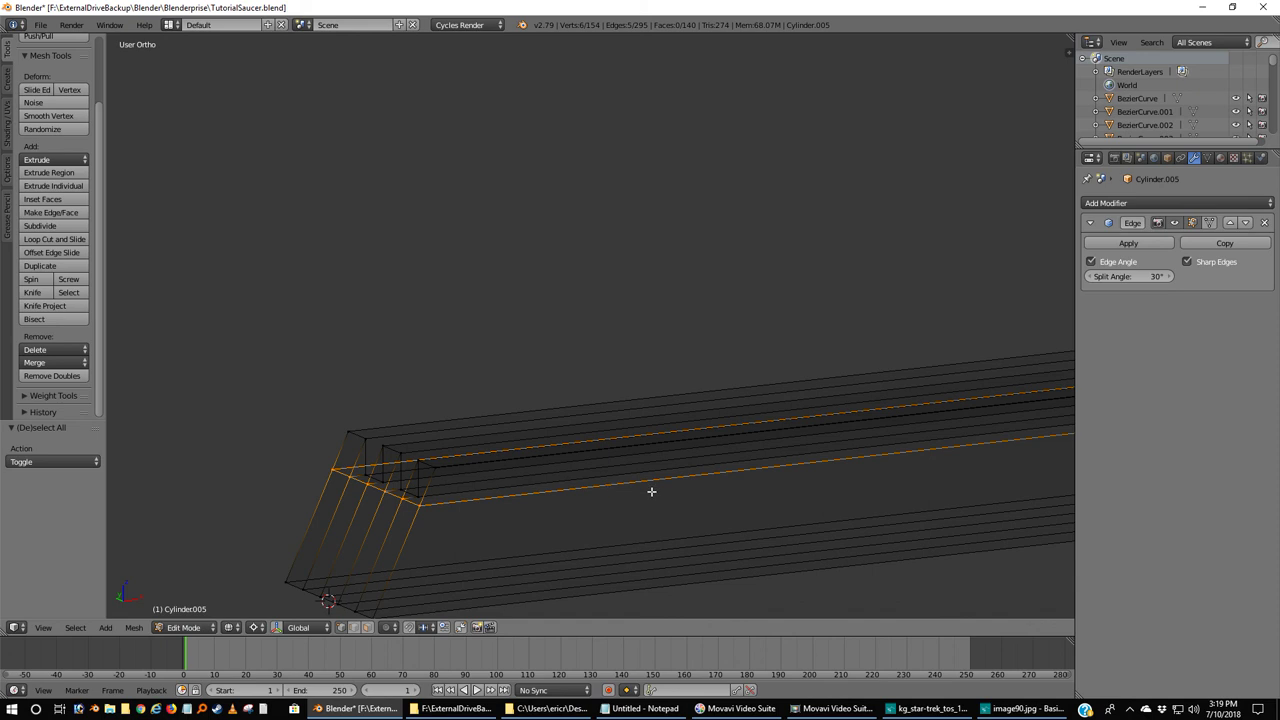
{"action": "key", "text": "shift+s"}
{"action": "left_click", "coordinate": [423, 508]}
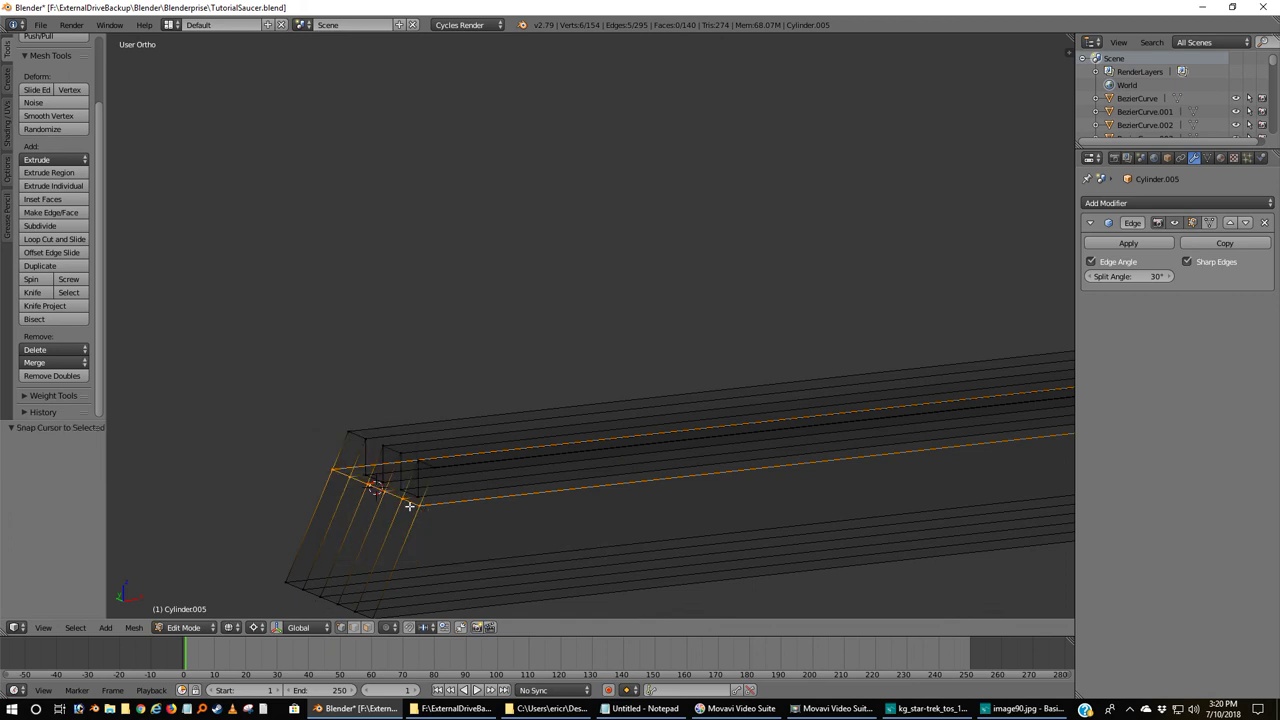
Add the four floor corner vertices of both grooves at the square end to the selection.
{"action": "scroll", "coordinate": [409, 506], "scroll_direction": "down", "scroll_amount": 3}
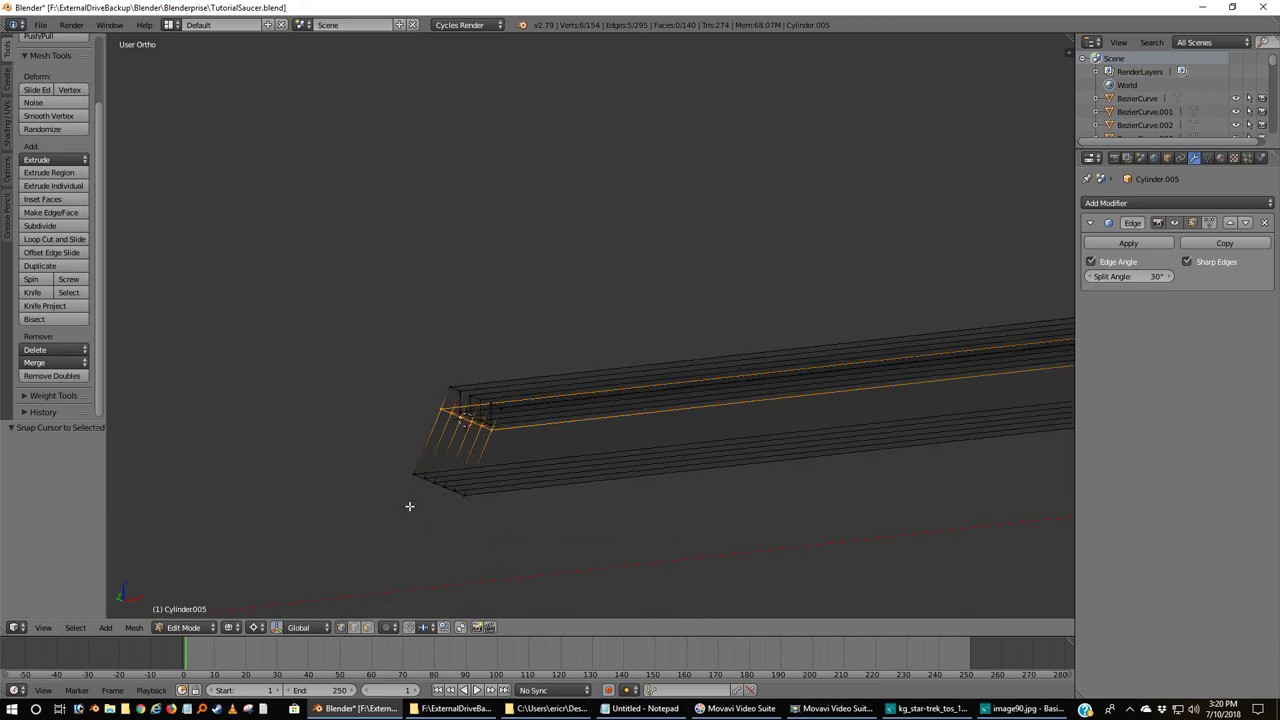
{"action": "middle_click_drag", "start_coordinate": [409, 506], "coordinate": [471, 531]}
{"action": "scroll", "coordinate": [469, 531], "scroll_direction": "up", "scroll_amount": 4}
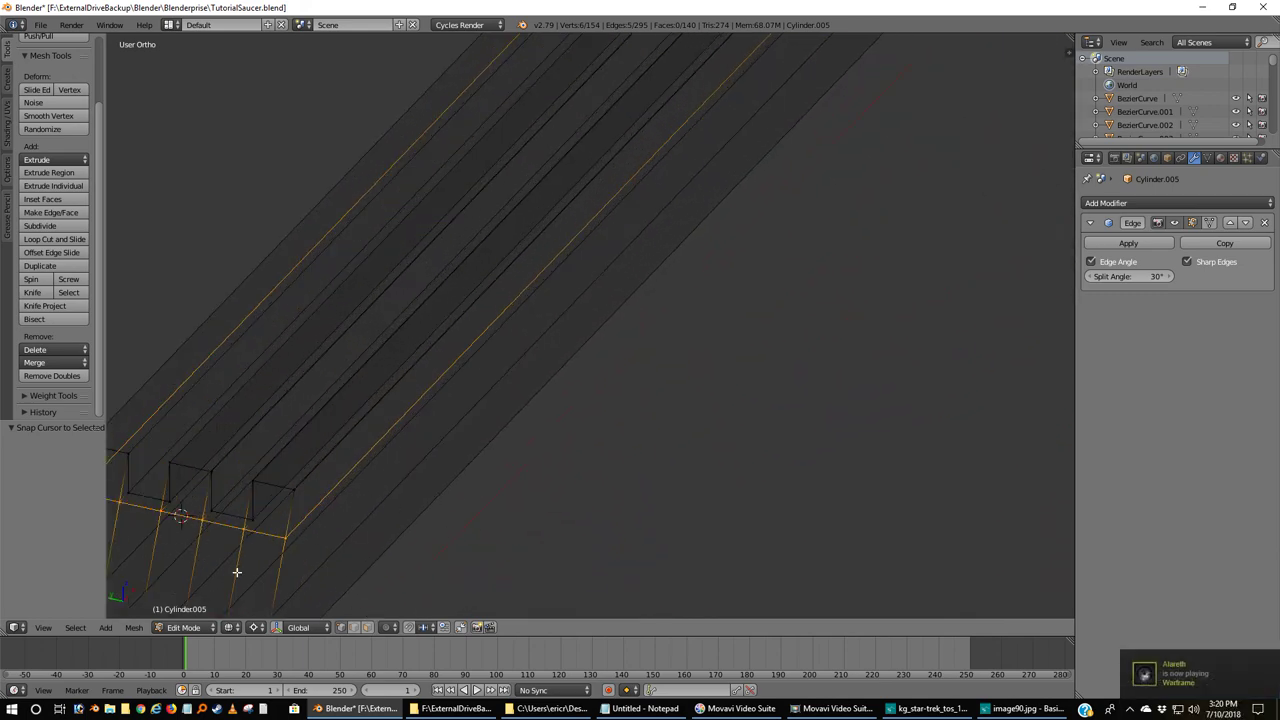
{"action": "middle_click_drag", "start_coordinate": [186, 567], "coordinate": [523, 516], "text": "shift"}
{"action": "scroll", "coordinate": [523, 516], "scroll_direction": "up", "scroll_amount": 2}
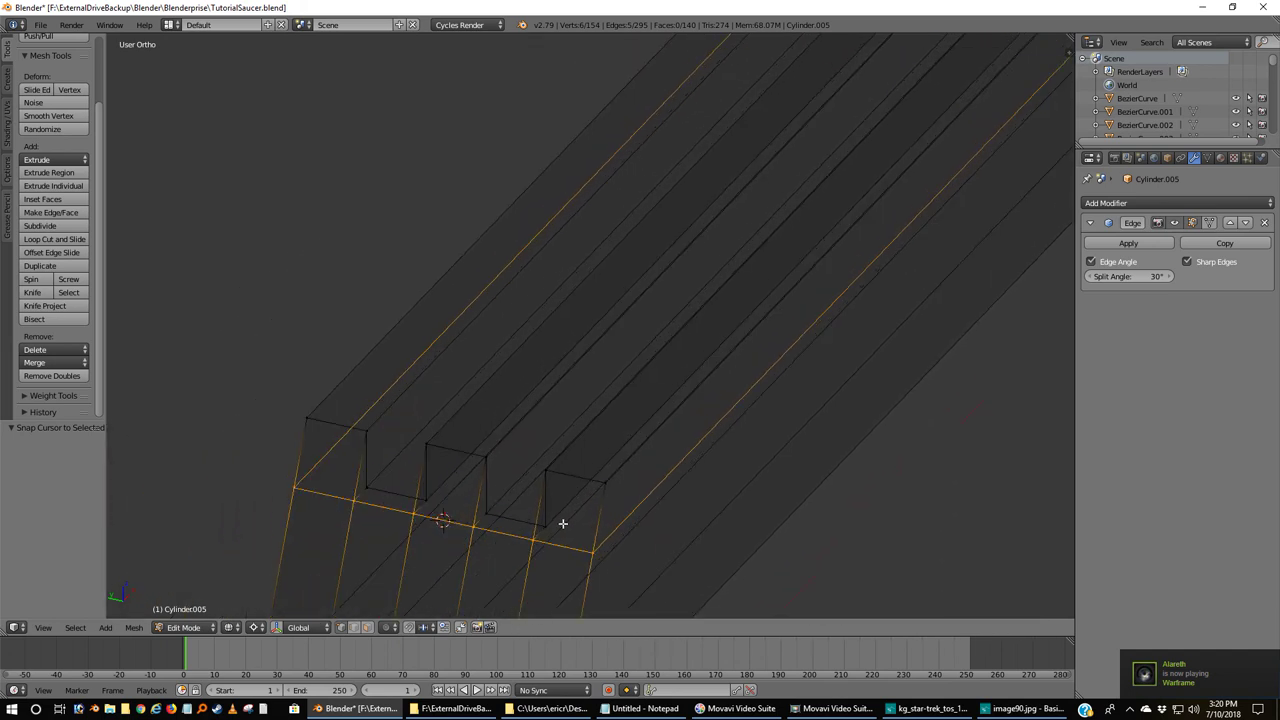
{"action": "right_click", "coordinate": [546, 528], "text": "shift"}
{"action": "right_click", "coordinate": [490, 518], "text": "shift"}
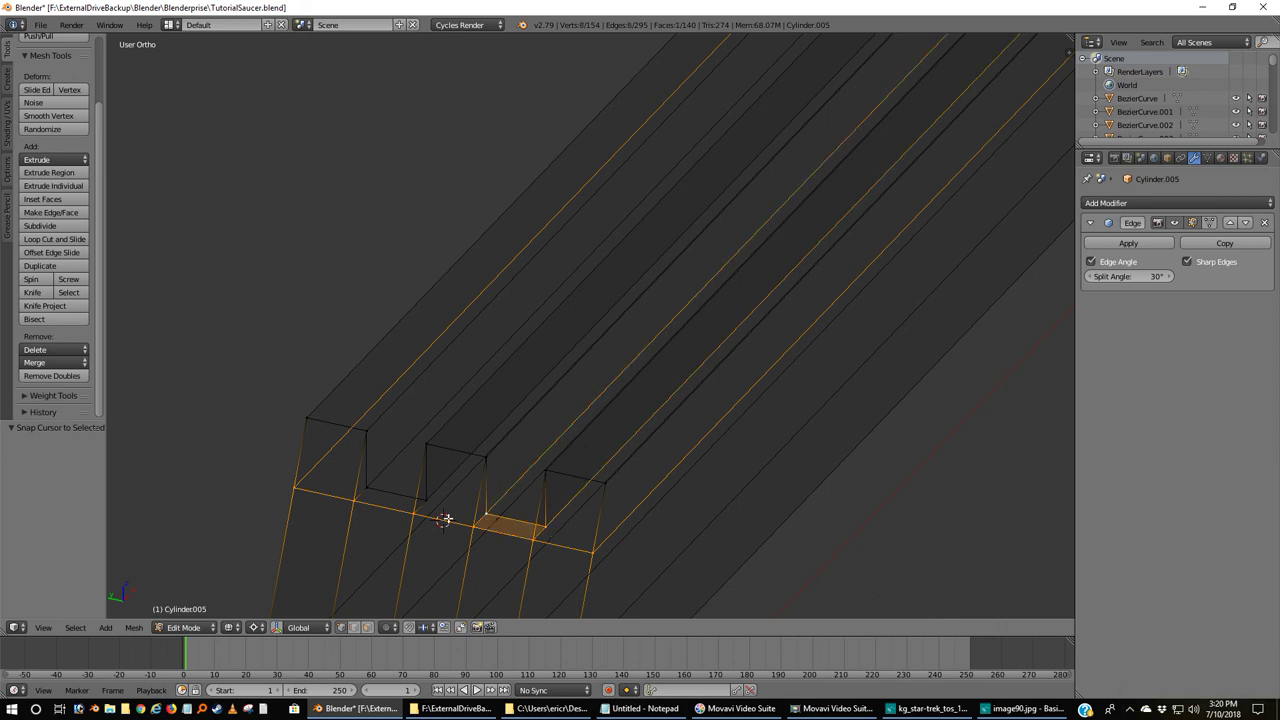
{"action": "right_click", "coordinate": [424, 504], "text": "shift"}
{"action": "right_click", "coordinate": [367, 490], "text": "shift"}
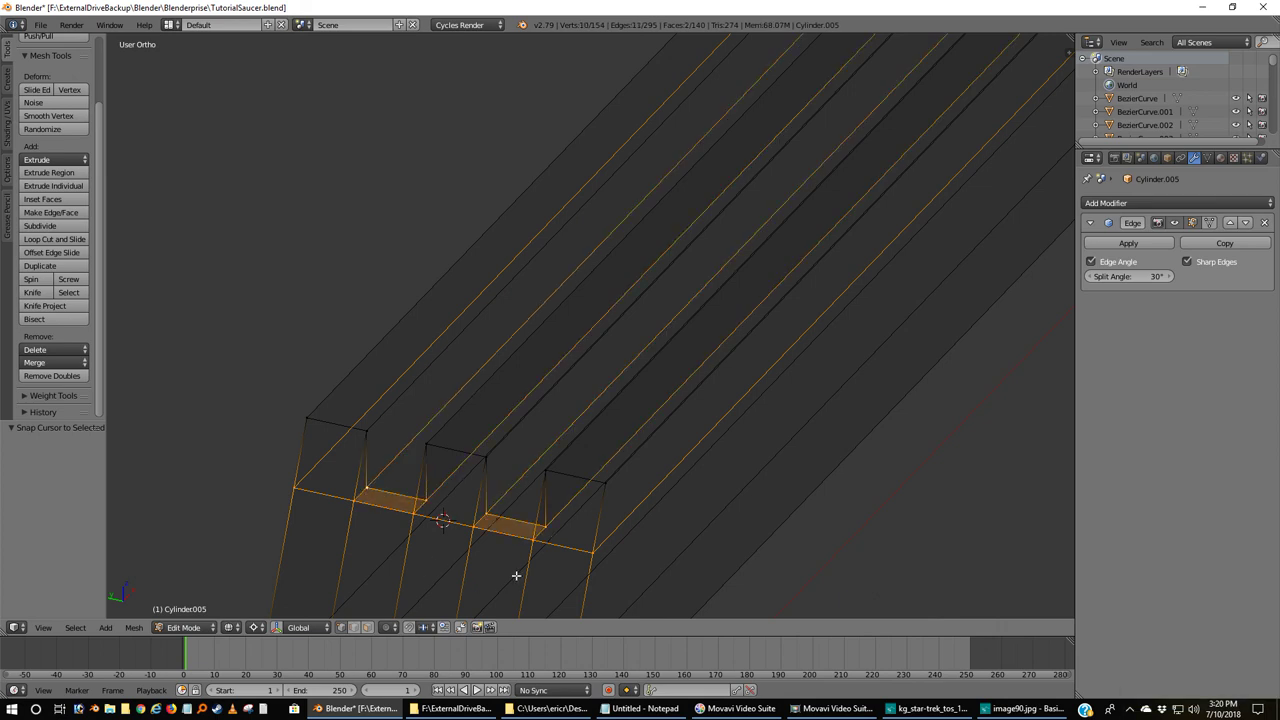
Add the vertex row at groove-floor height around the bar's rounded tip to the selection in the front wireframe view.
{"action": "scroll", "coordinate": [514, 574], "scroll_direction": "down", "scroll_amount": 3}
{"action": "scroll", "coordinate": [520, 563], "scroll_direction": "up", "scroll_amount": 2}
{"action": "scroll", "coordinate": [526, 556], "scroll_direction": "up", "scroll_amount": 1}
{"action": "middle_click_drag", "start_coordinate": [909, 360], "coordinate": [562, 454], "text": "shift"}
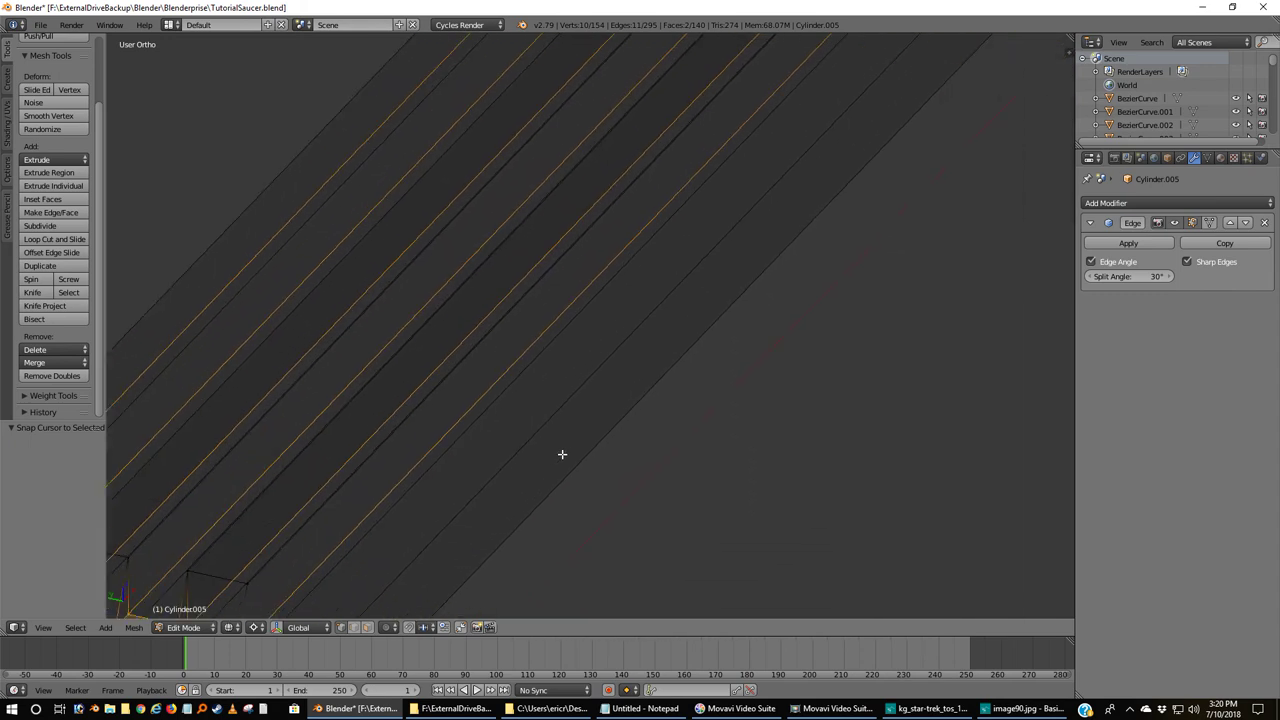
{"action": "key", "text": "KP_1"}
{"action": "scroll", "coordinate": [562, 454], "scroll_direction": "down", "scroll_amount": 2}
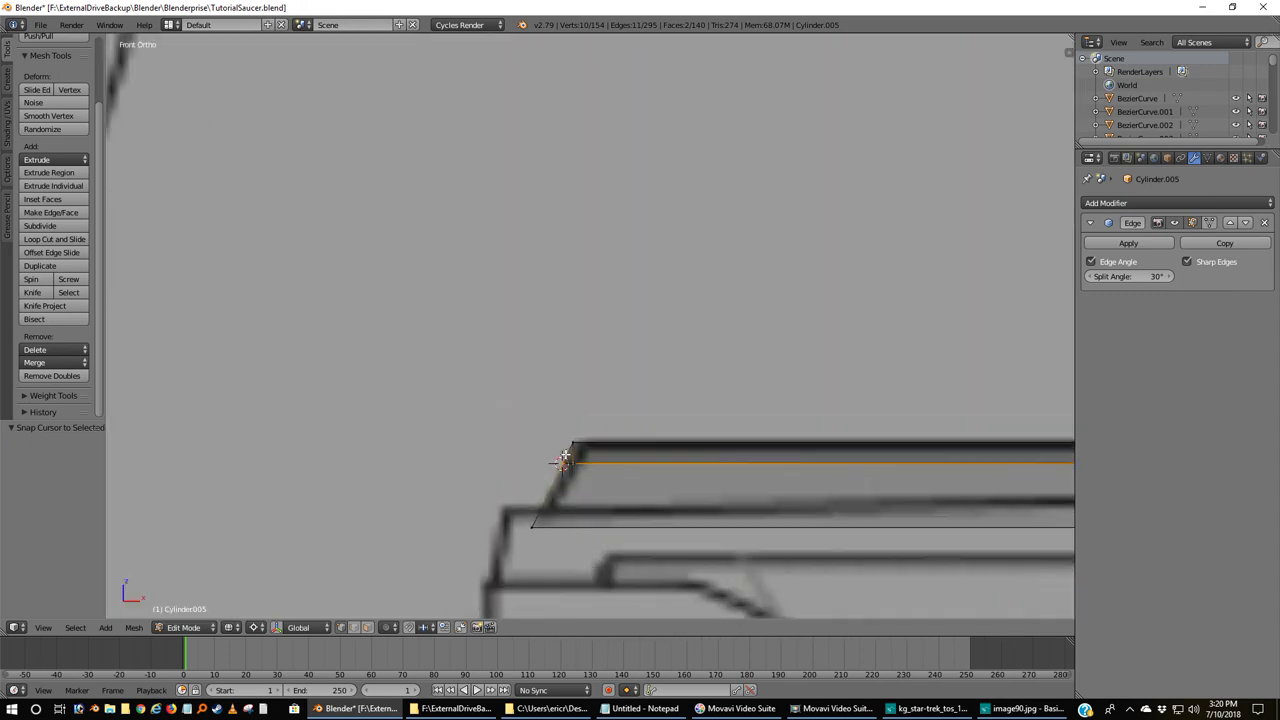
{"action": "scroll", "coordinate": [566, 455], "scroll_direction": "up", "scroll_amount": 3}
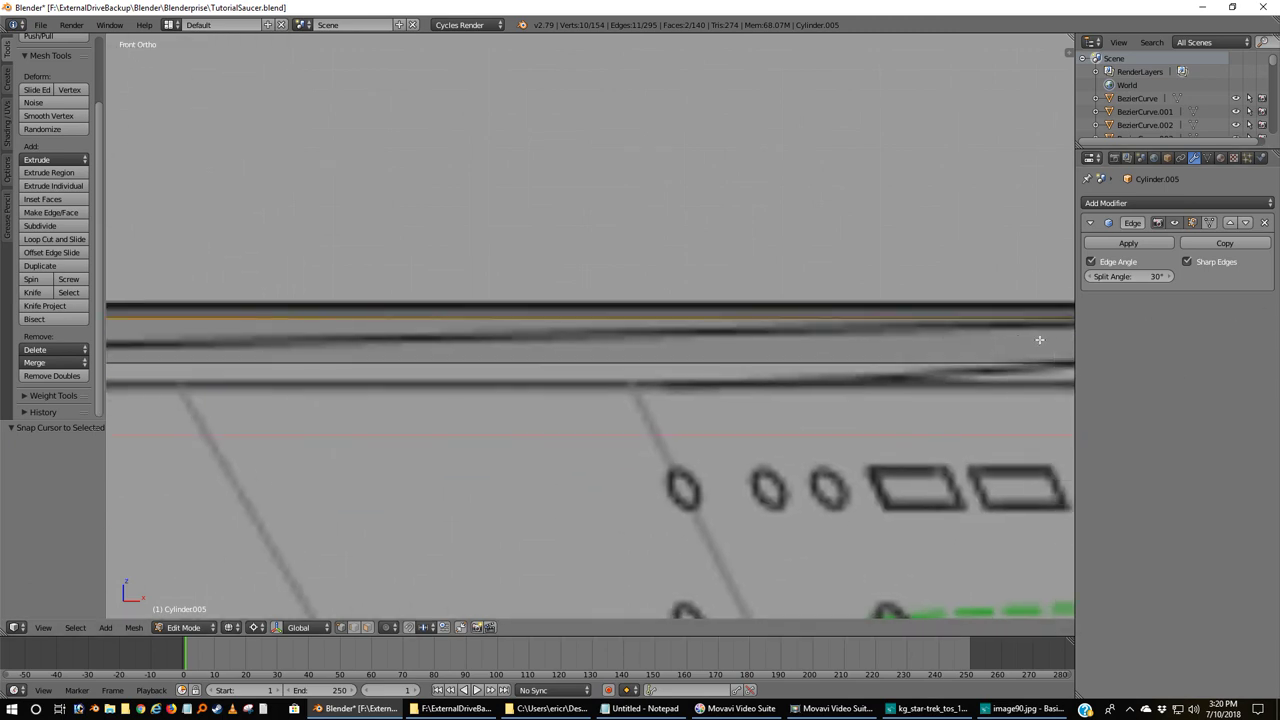
{"action": "middle_click_drag", "start_coordinate": [1003, 354], "coordinate": [650, 365], "text": "shift"}
{"action": "scroll", "coordinate": [839, 427], "scroll_direction": "up", "scroll_amount": 5}
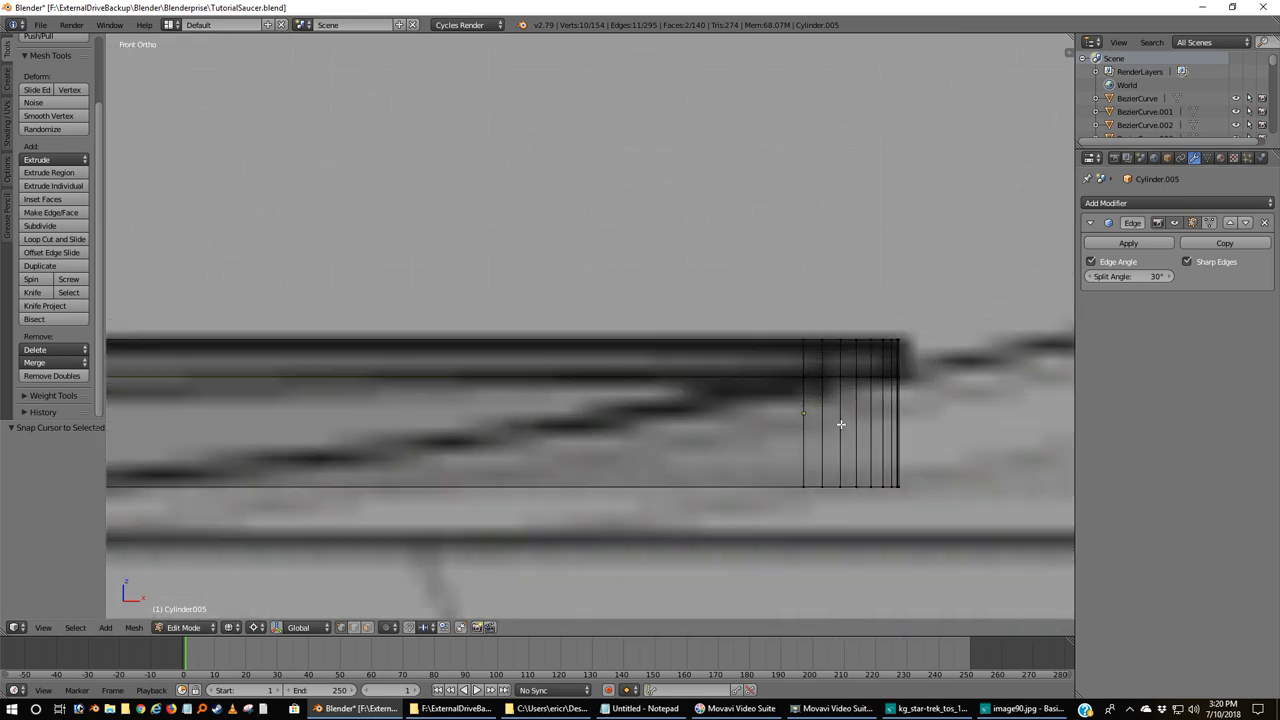
{"action": "middle_click_drag", "start_coordinate": [839, 427], "coordinate": [568, 427], "text": "shift"}
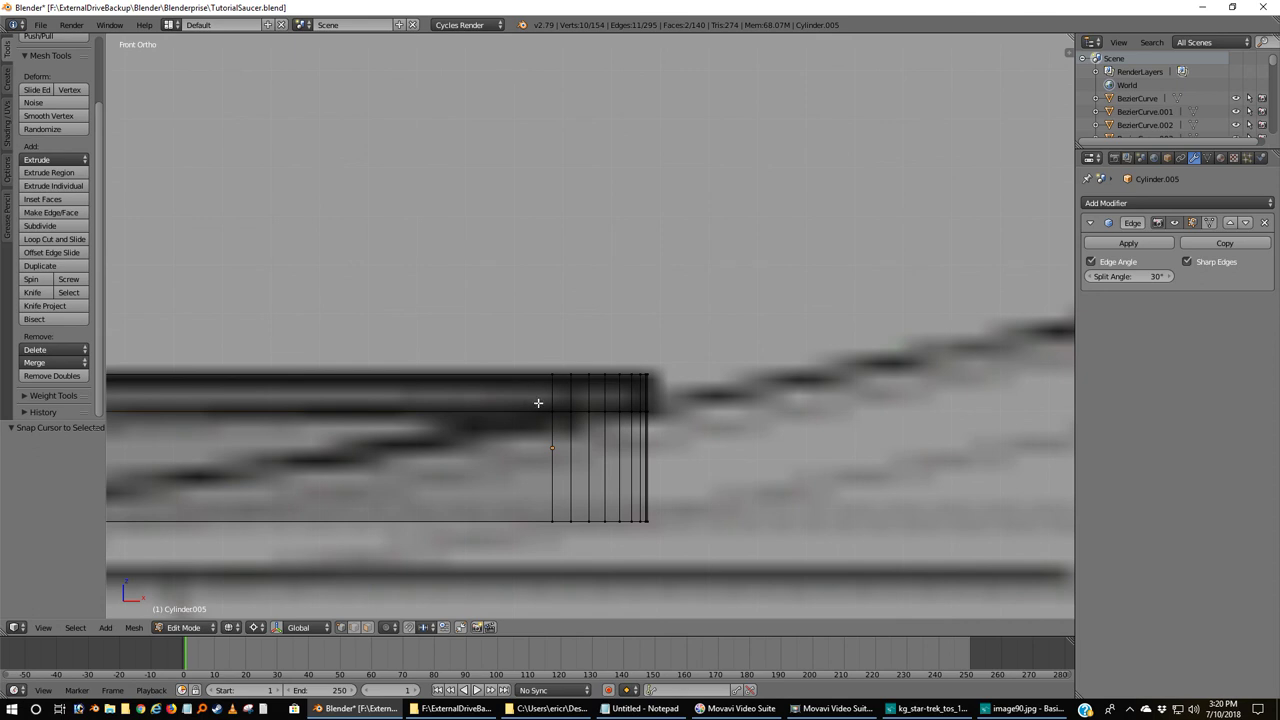
{"action": "key", "text": "b"}
{"action": "left_click_drag", "start_coordinate": [538, 402], "coordinate": [723, 449]}
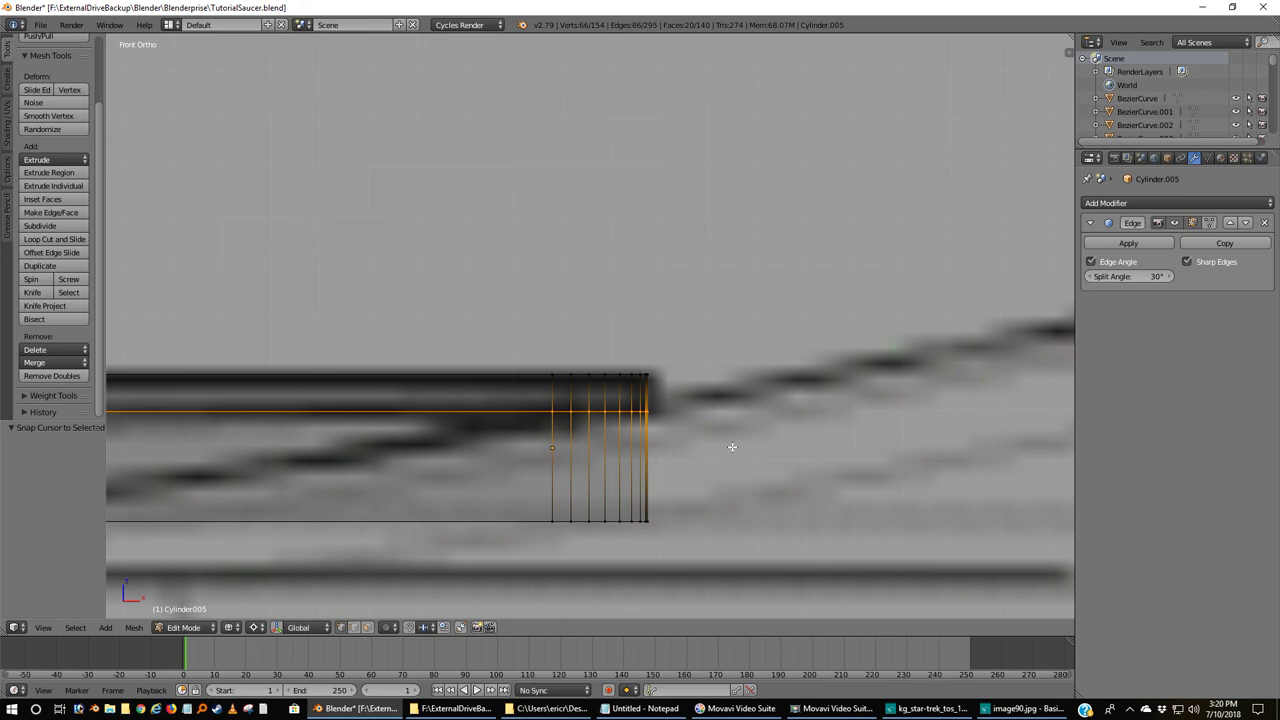
Rotate the selected groove-floor vertices by about -0.327° around the 3D cursor in the front view, raising them at the rounded tip.
{"action": "key", "text": "r"}
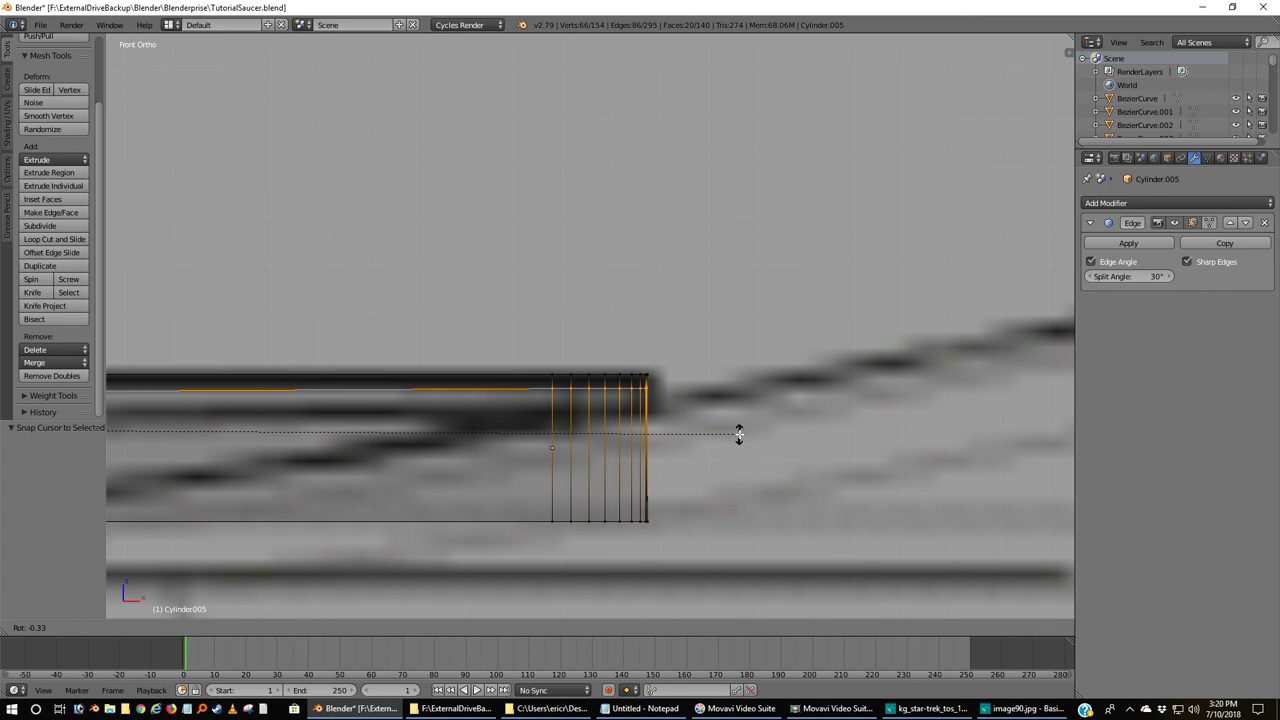
{"action": "left_click", "coordinate": [739, 433]}
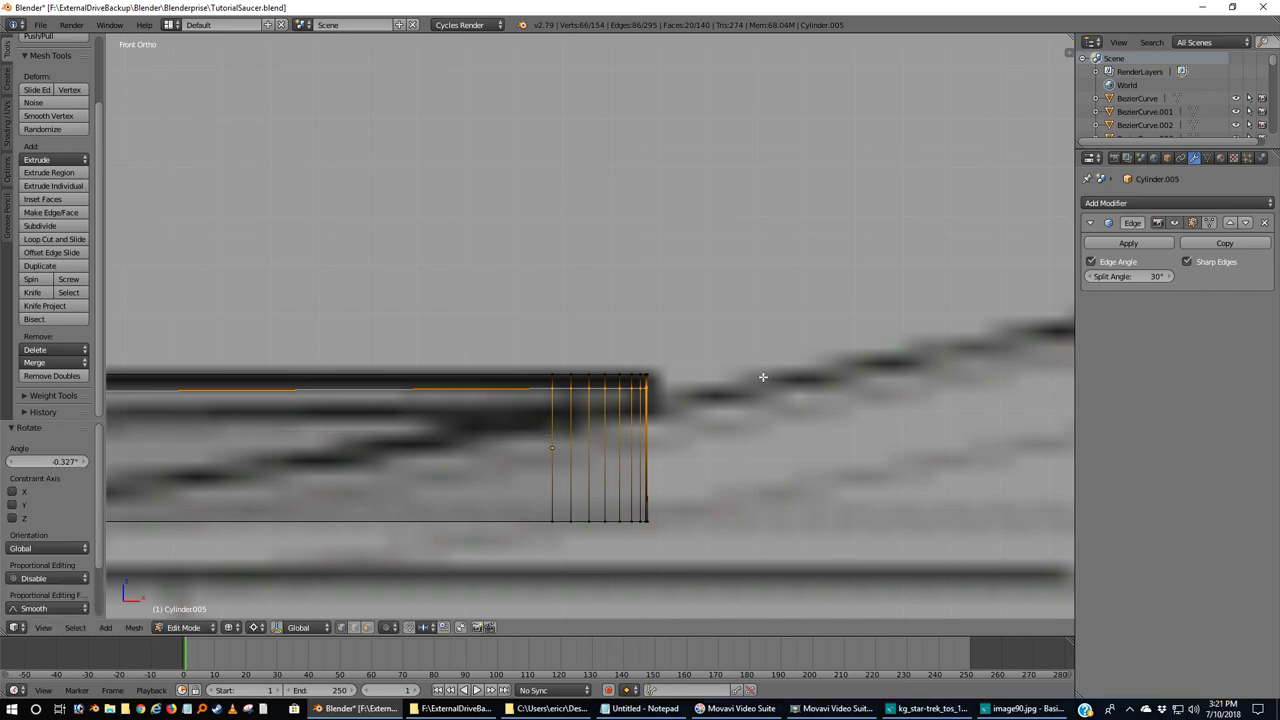
{"action": "scroll", "coordinate": [715, 400], "scroll_direction": "up", "scroll_amount": 3}
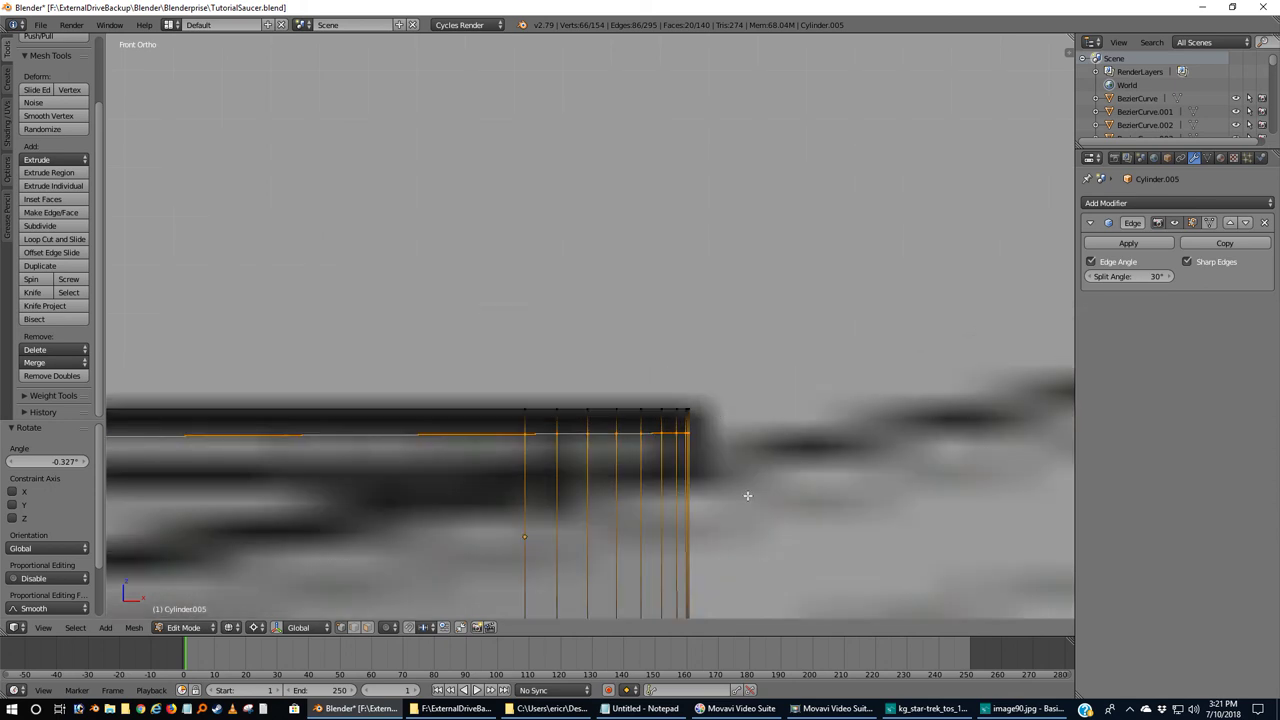
{"action": "middle_click_drag", "start_coordinate": [742, 496], "coordinate": [734, 286], "text": "shift"}
{"action": "scroll", "coordinate": [729, 363], "scroll_direction": "up", "scroll_amount": 3}
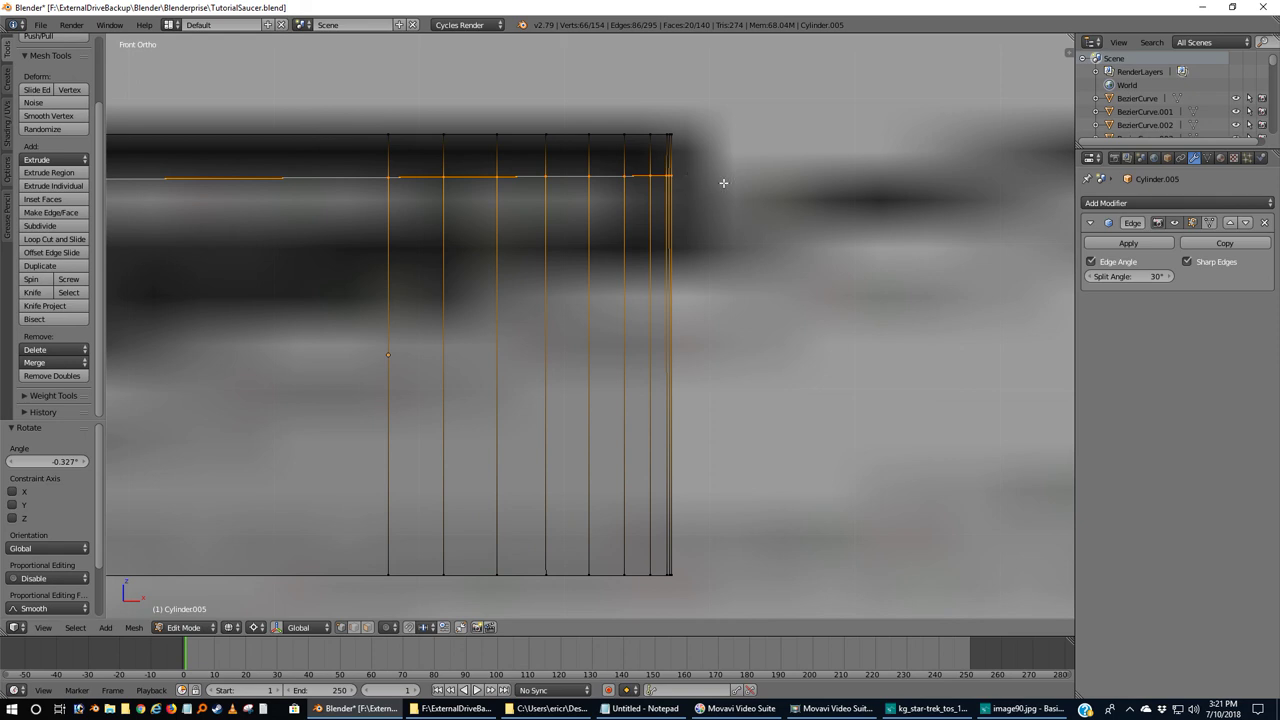
Display the bar in solid shading, deselect all its vertices and leave Edit Mode.
{"action": "key", "text": "z"}
{"action": "middle_click_drag", "start_coordinate": [730, 185], "coordinate": [781, 212]}
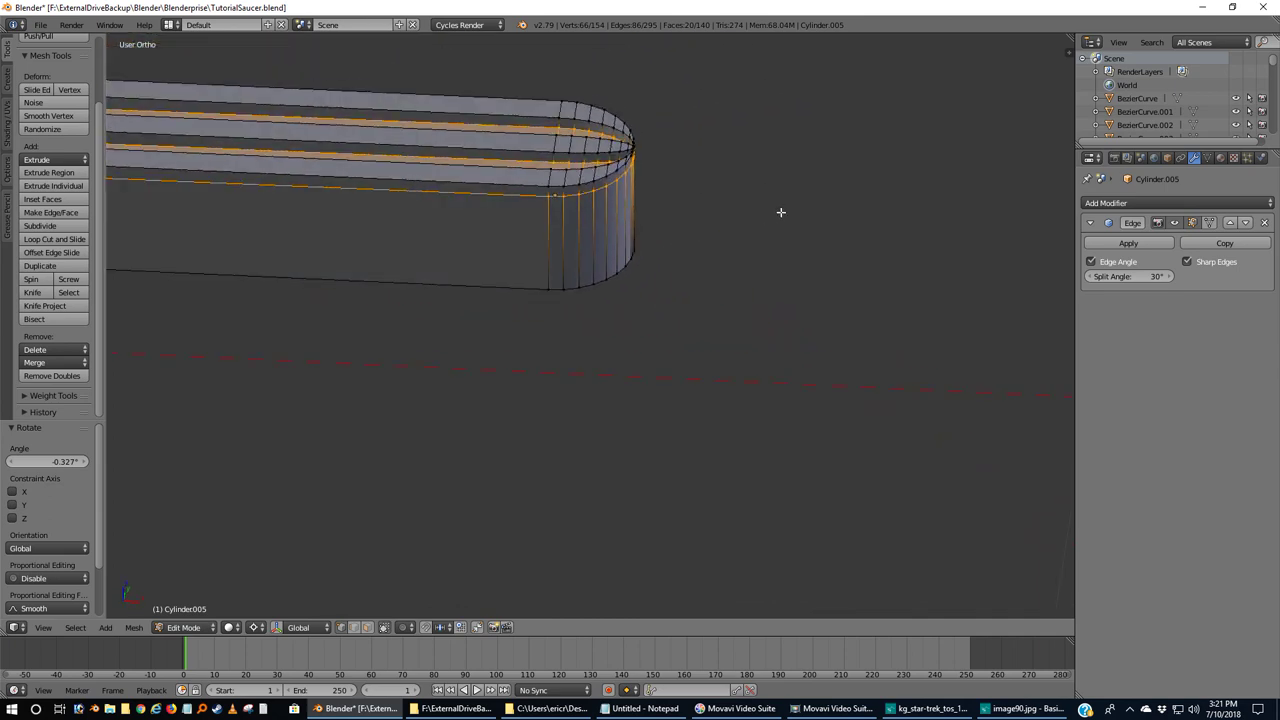
{"action": "key", "text": "a"}
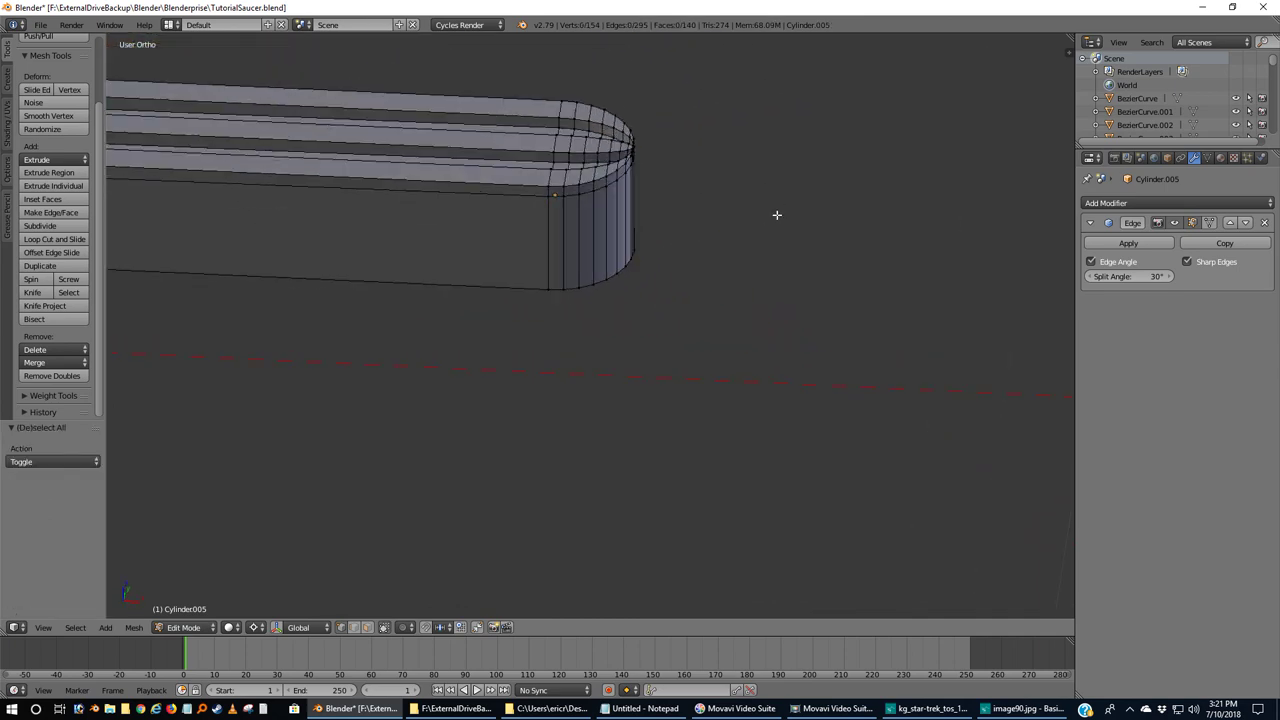
{"action": "key", "text": "KP_2"}
{"action": "key", "text": "Tab"}
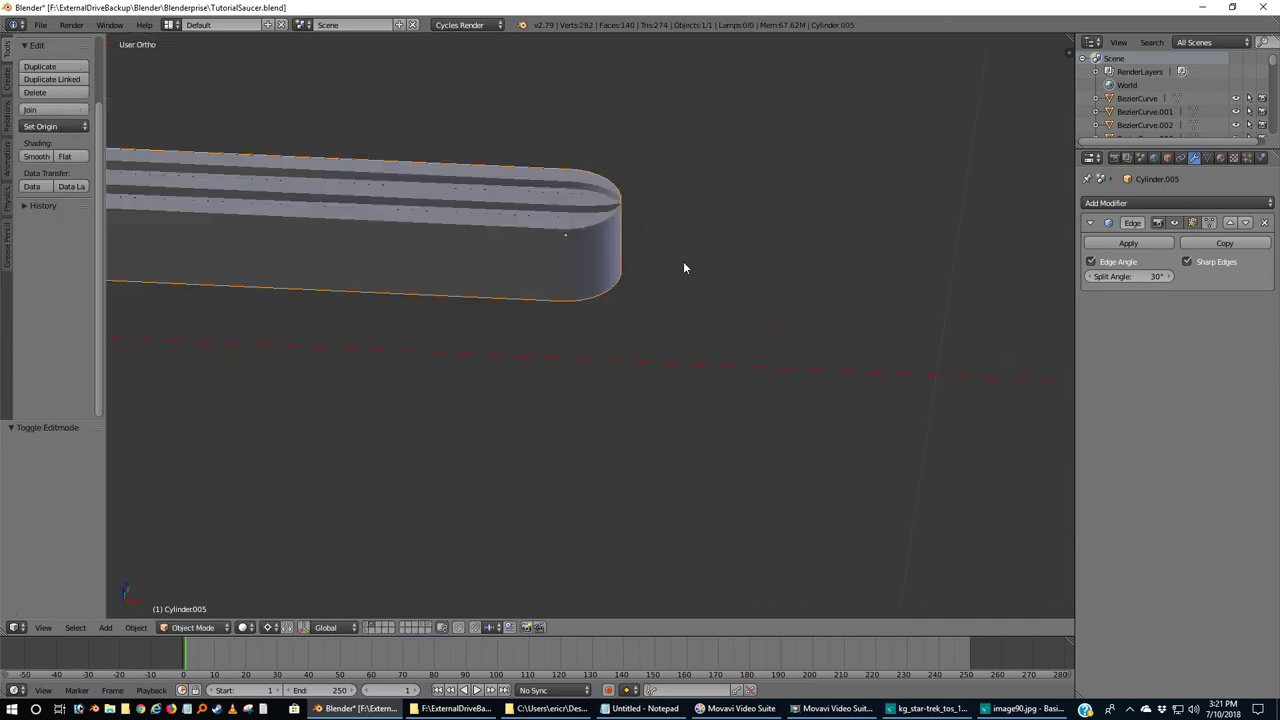
Examine the bar's rounded tip and its mesh where the grooves run out, in both Object Mode and Edit Mode.
{"action": "middle_click_drag", "start_coordinate": [692, 248], "coordinate": [563, 194]}
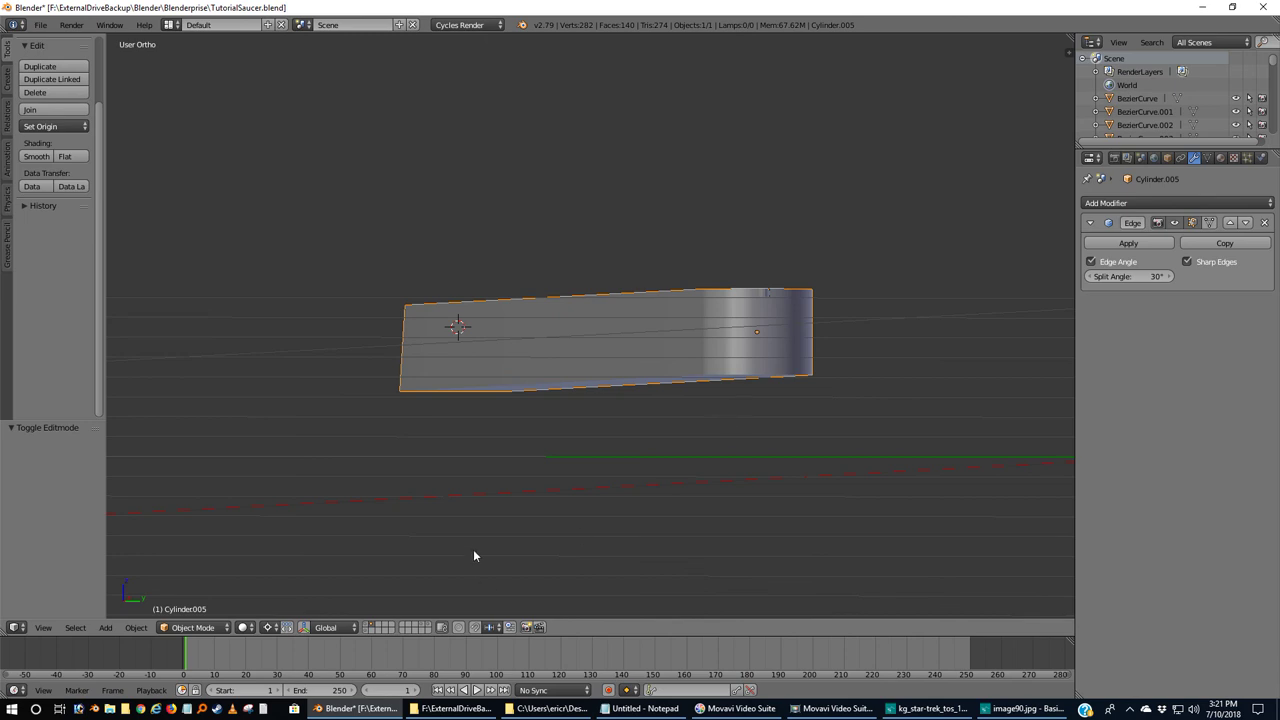
{"action": "scroll", "coordinate": [868, 426], "scroll_direction": "up", "scroll_amount": 6}
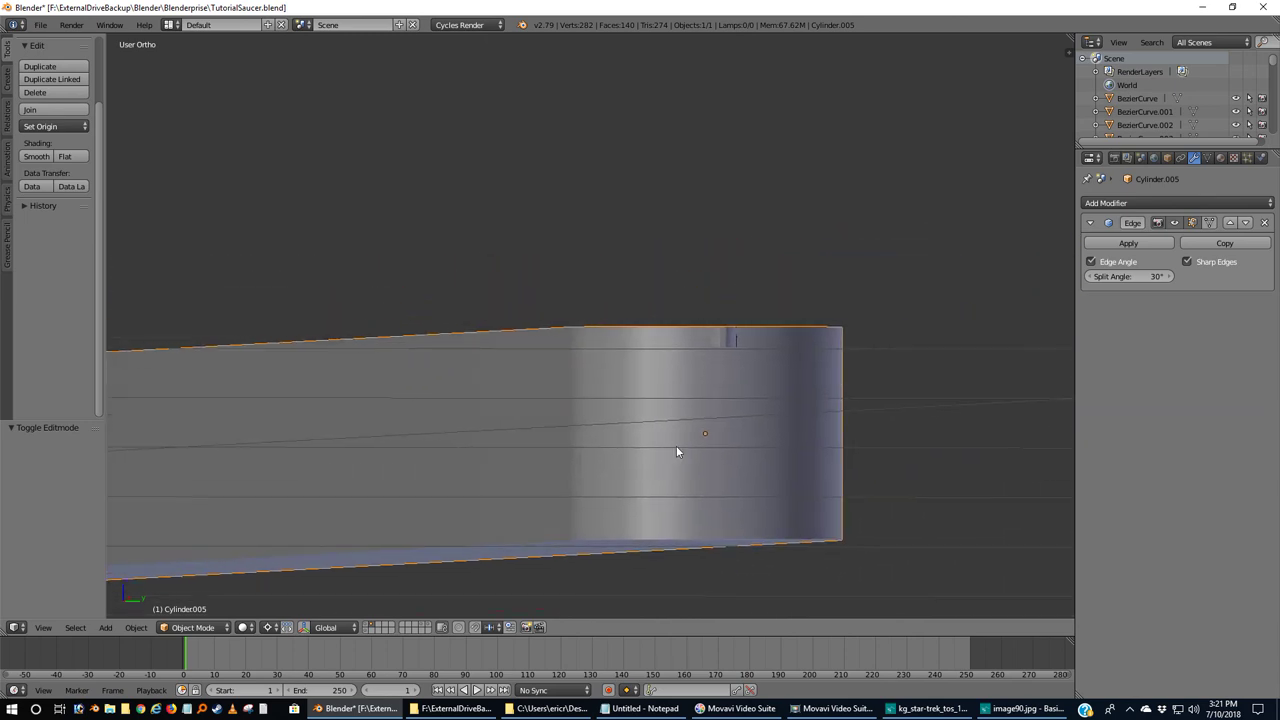
{"action": "middle_click_drag", "start_coordinate": [826, 419], "coordinate": [865, 476]}
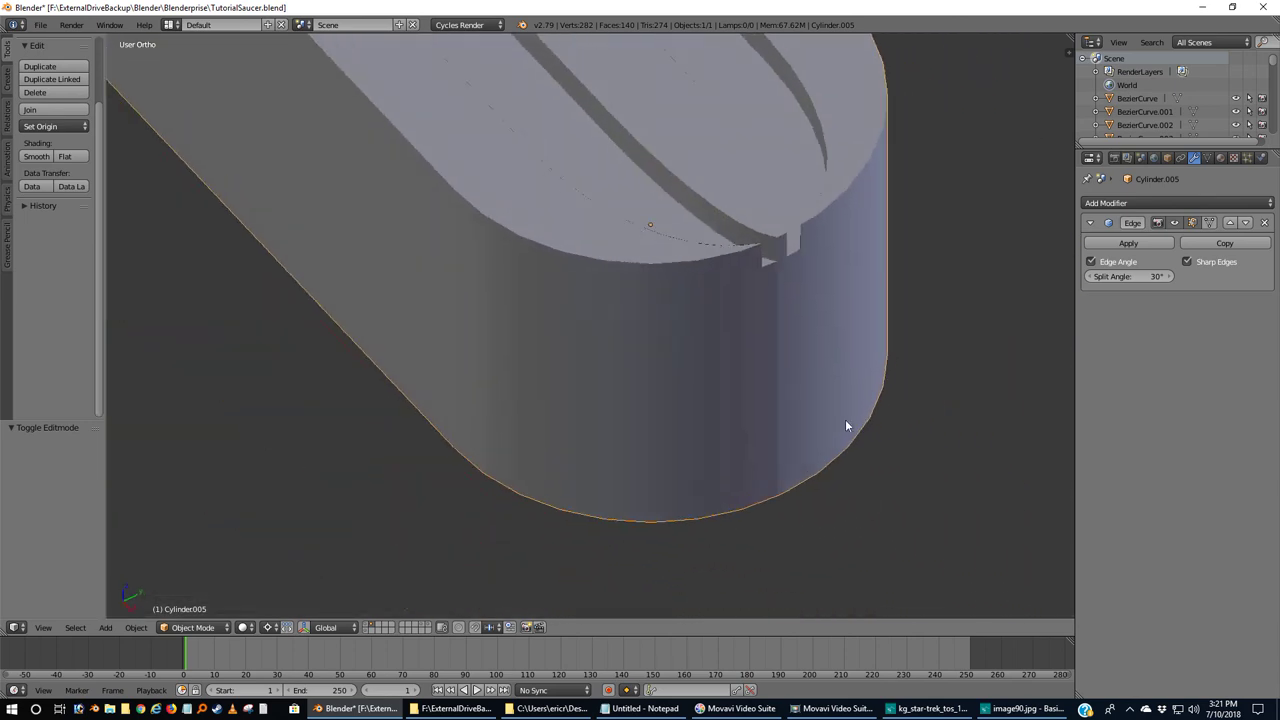
{"action": "middle_click_drag", "start_coordinate": [830, 276], "coordinate": [666, 328], "text": "shift"}
{"action": "scroll", "coordinate": [731, 311], "scroll_direction": "up", "scroll_amount": 4}
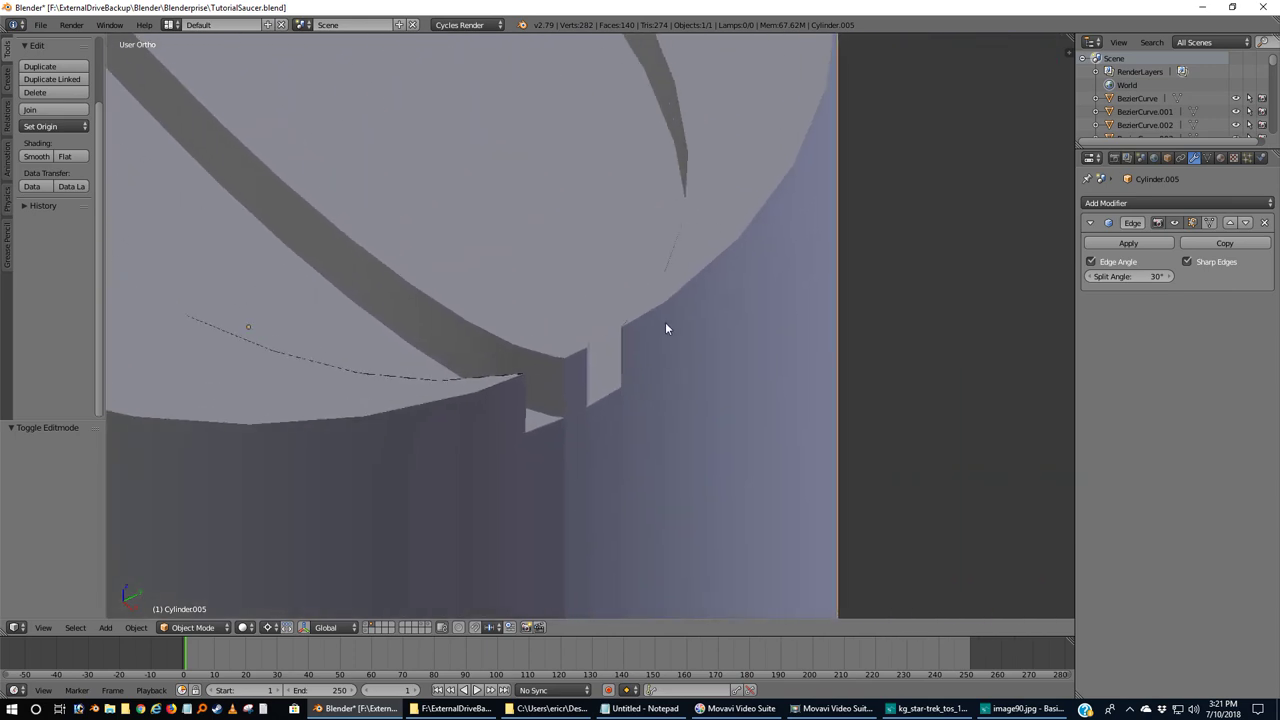
{"action": "key", "text": "Tab"}
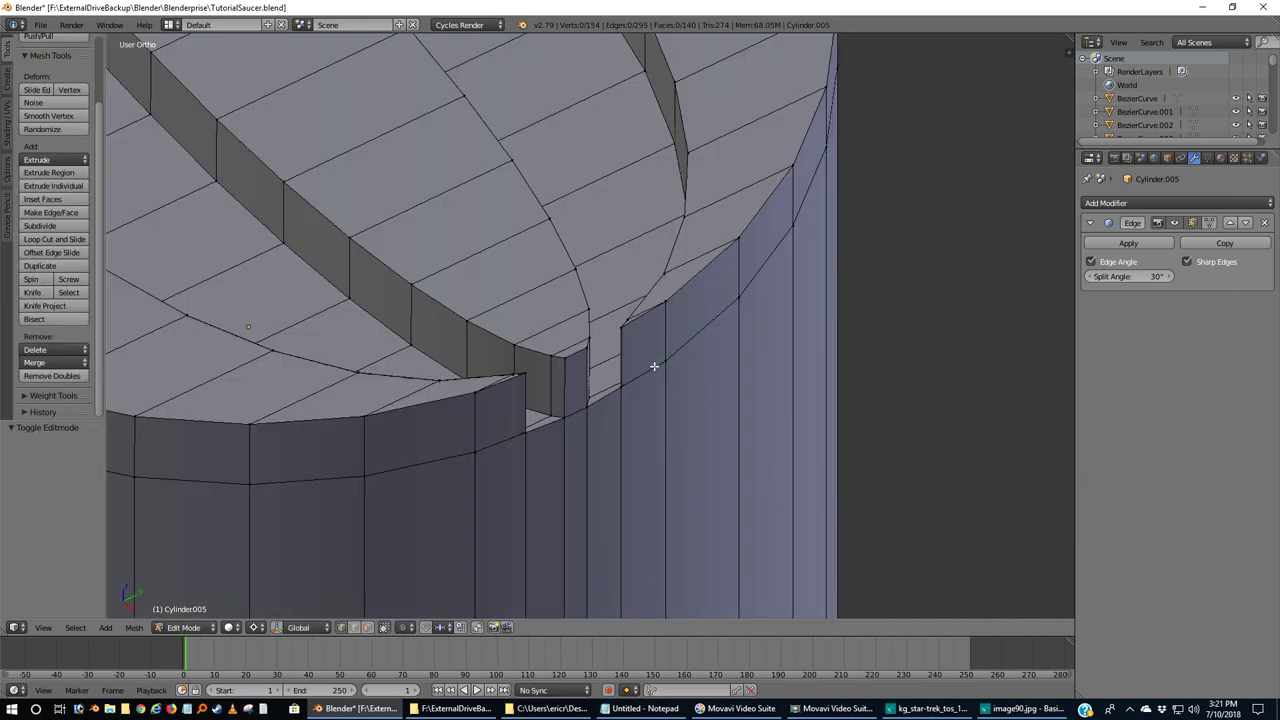
{"action": "middle_click_drag", "start_coordinate": [649, 386], "coordinate": [675, 388]}
{"action": "scroll", "coordinate": [629, 394], "scroll_direction": "up", "scroll_amount": 5}
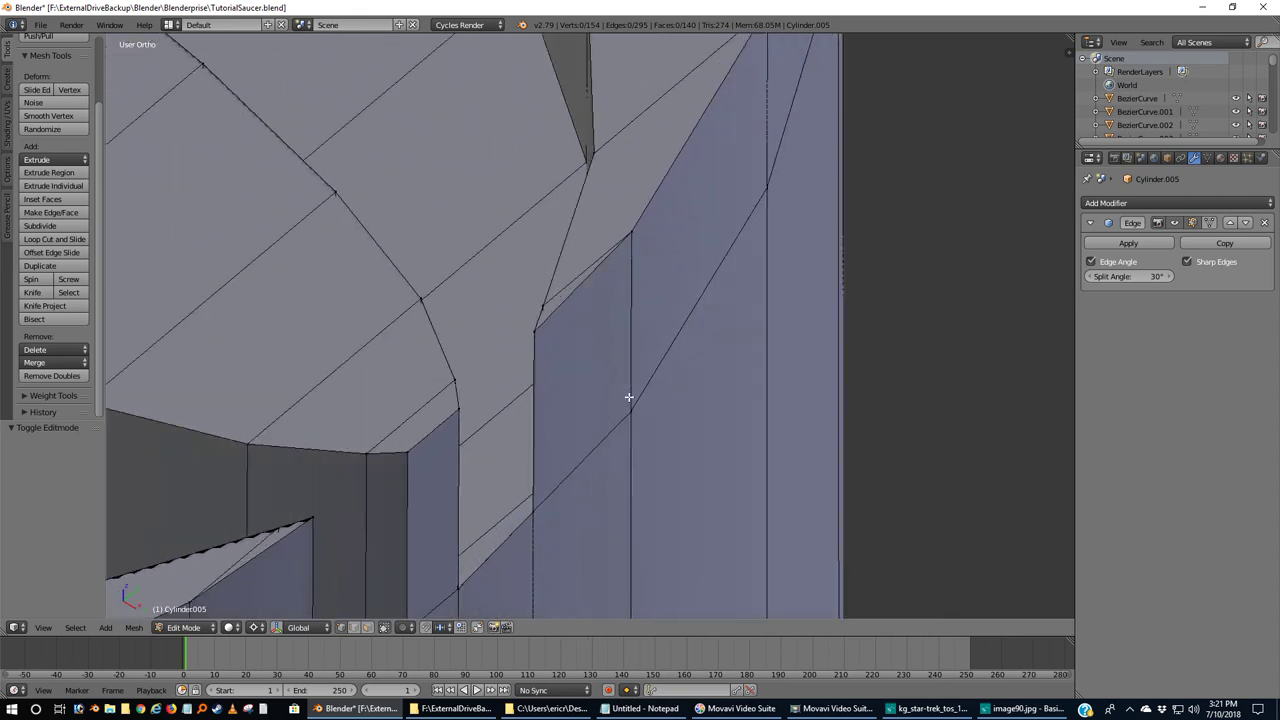
{"action": "middle_click_drag", "start_coordinate": [601, 401], "coordinate": [623, 397]}
{"action": "right_click", "coordinate": [281, 398]}
{"action": "mouse_move", "coordinate": [281, 398]}
{"action": "middle_mouse_down"}
{"action": "mouse_move", "coordinate": [380, 449]}
{"action": "mouse_move", "coordinate": [300, 449]}
{"action": "mouse_move", "coordinate": [327, 427]}
{"action": "mouse_move", "coordinate": [269, 329]}
{"action": "mouse_move", "coordinate": [591, 391]}
{"action": "mouse_move", "coordinate": [491, 369]}
{"action": "mouse_move", "coordinate": [436, 335]}
{"action": "mouse_move", "coordinate": [460, 349]}
{"action": "mouse_move", "coordinate": [477, 334]}
{"action": "mouse_move", "coordinate": [489, 406]}
{"action": "mouse_move", "coordinate": [374, 423]}
{"action": "mouse_move", "coordinate": [420, 437]}
{"action": "mouse_move", "coordinate": [393, 452]}
{"action": "mouse_move", "coordinate": [329, 440]}
{"action": "mouse_move", "coordinate": [443, 446]}
{"action": "mouse_move", "coordinate": [515, 467]}
{"action": "middle_mouse_up"}
{"action": "scroll", "coordinate": [515, 467], "scroll_direction": "down", "scroll_amount": 3}
{"action": "middle_click_drag", "start_coordinate": [626, 505], "coordinate": [589, 486]}
{"action": "scroll", "coordinate": [589, 486], "scroll_direction": "down", "scroll_amount": 5}
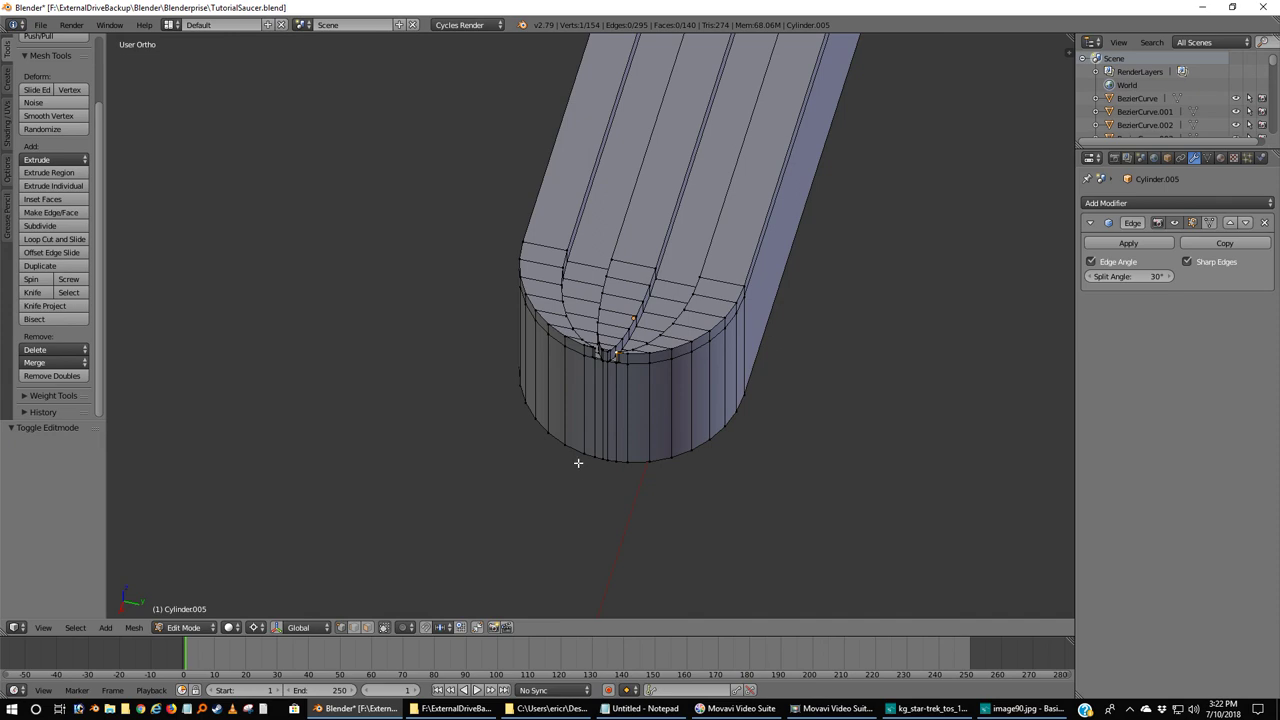
Clear the vertex selection, return to Object Mode, move the bar to layer 1 and display that layer.
{"action": "key", "text": "a"}
{"action": "scroll", "coordinate": [578, 464], "scroll_direction": "down", "scroll_amount": 2}
{"action": "key", "text": "Tab"}
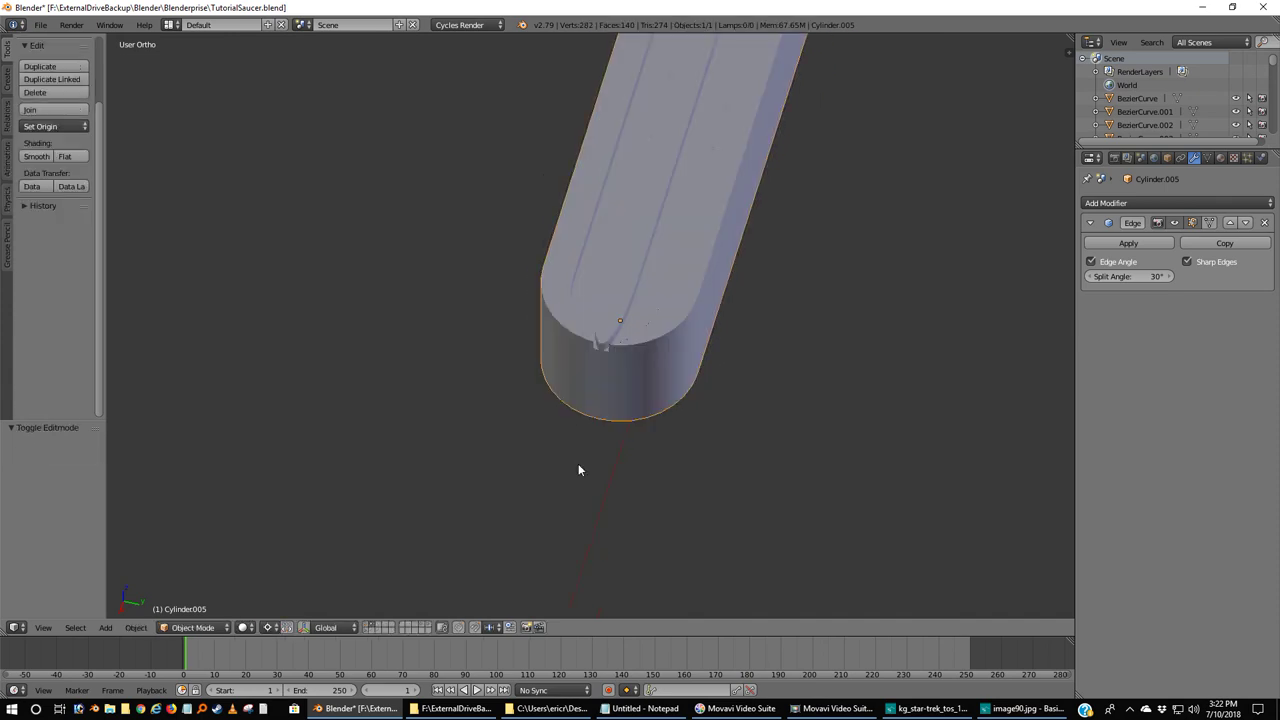
{"action": "key", "text": "m"}
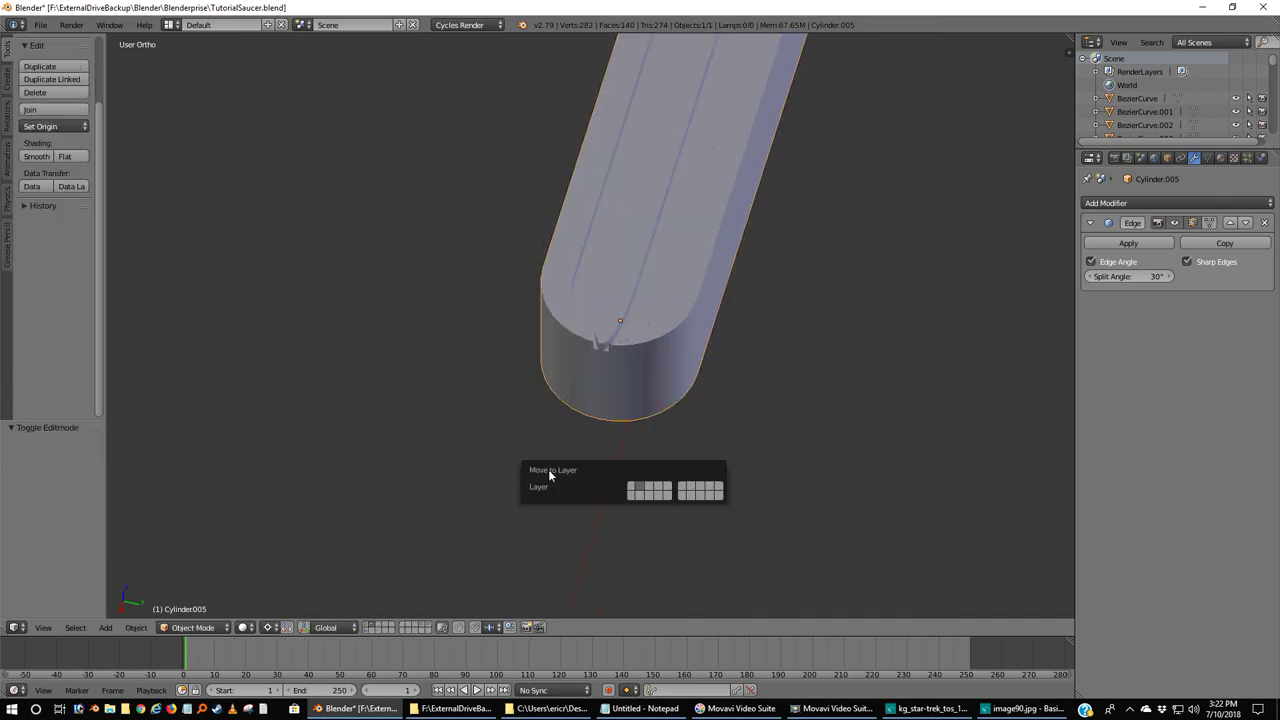
{"action": "left_click", "coordinate": [631, 490]}
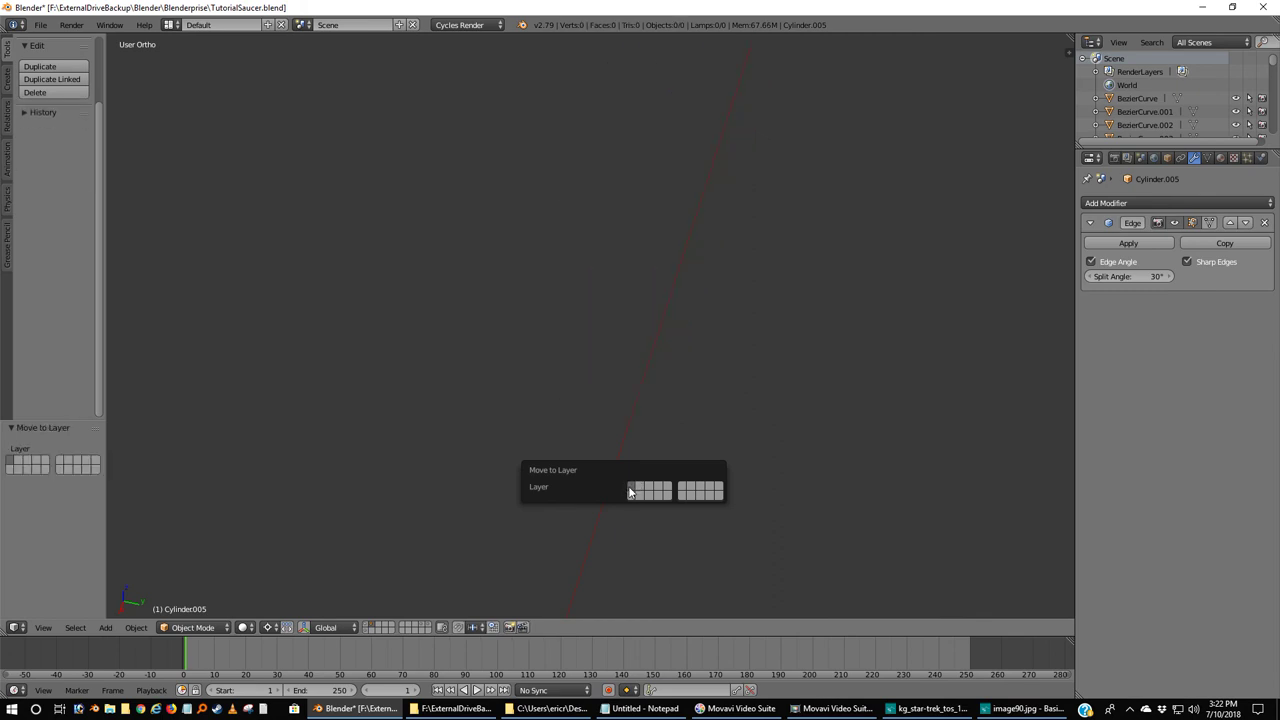
{"action": "left_click", "coordinate": [367, 627]}
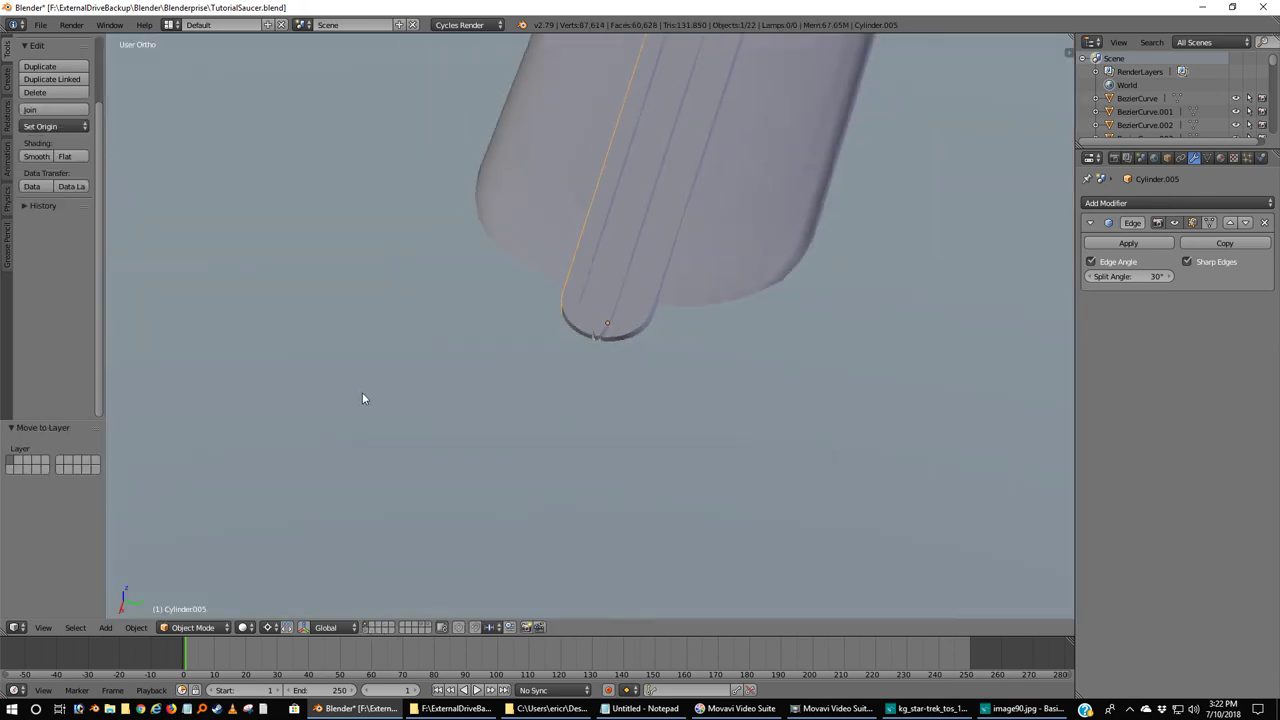
Deselect the bar and review its fit on the housing and saucer in perspective from several angles.
{"action": "key", "text": "KP_5"}
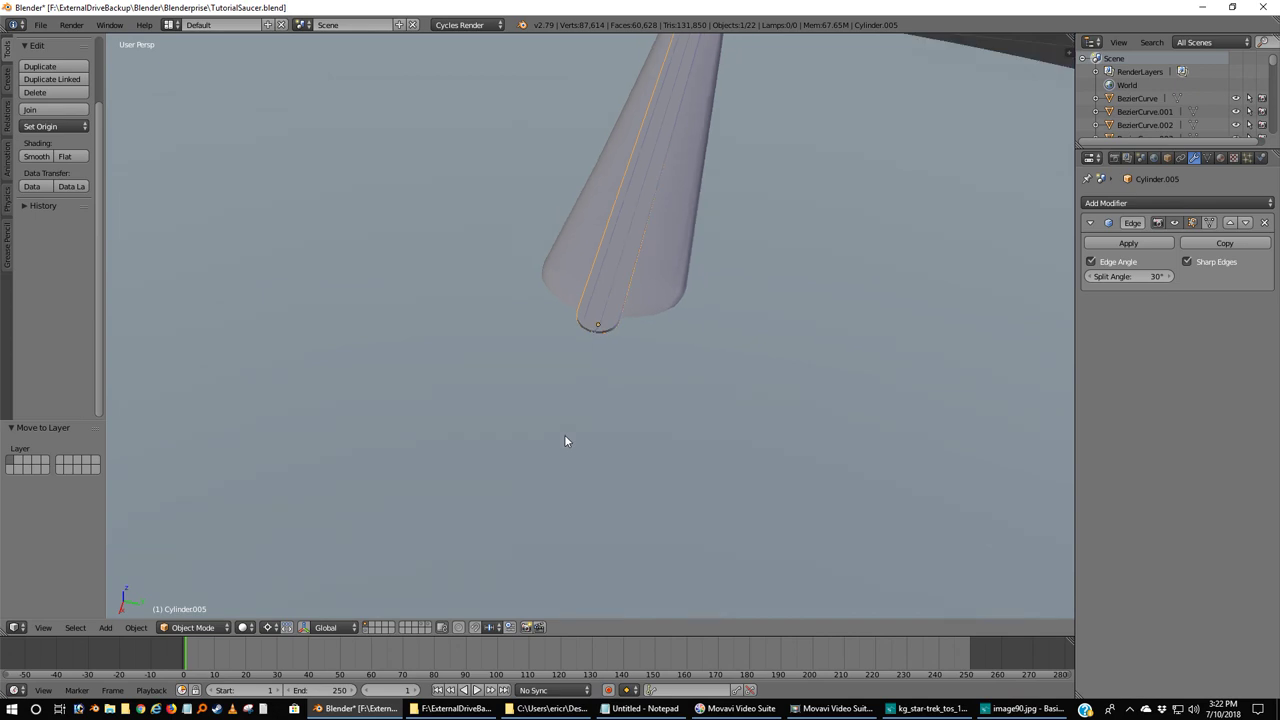
{"action": "scroll", "coordinate": [564, 434], "scroll_direction": "down", "scroll_amount": 2}
{"action": "key", "text": "a"}
{"action": "middle_click_drag", "start_coordinate": [614, 434], "coordinate": [535, 492]}
{"action": "scroll", "coordinate": [625, 383], "scroll_direction": "up", "scroll_amount": 2}
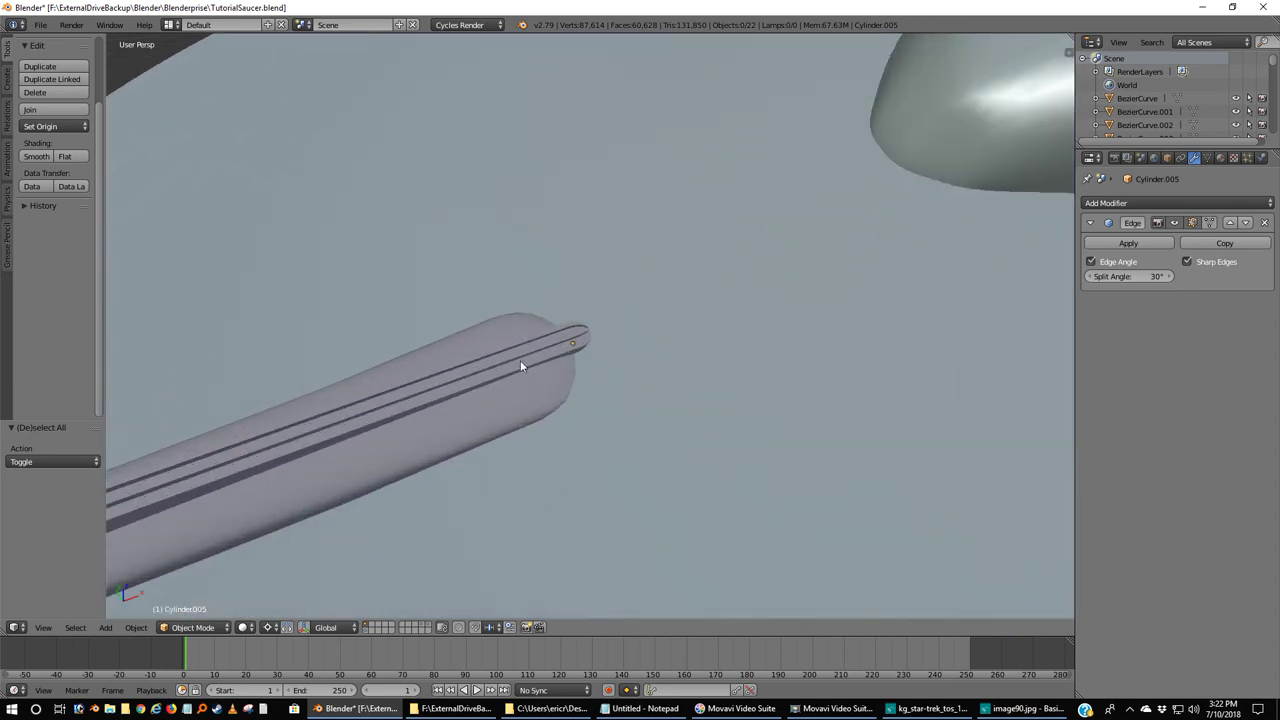
{"action": "scroll", "coordinate": [229, 480], "scroll_direction": "down", "scroll_amount": 5}
{"action": "middle_click_drag", "start_coordinate": [226, 477], "coordinate": [324, 425]}
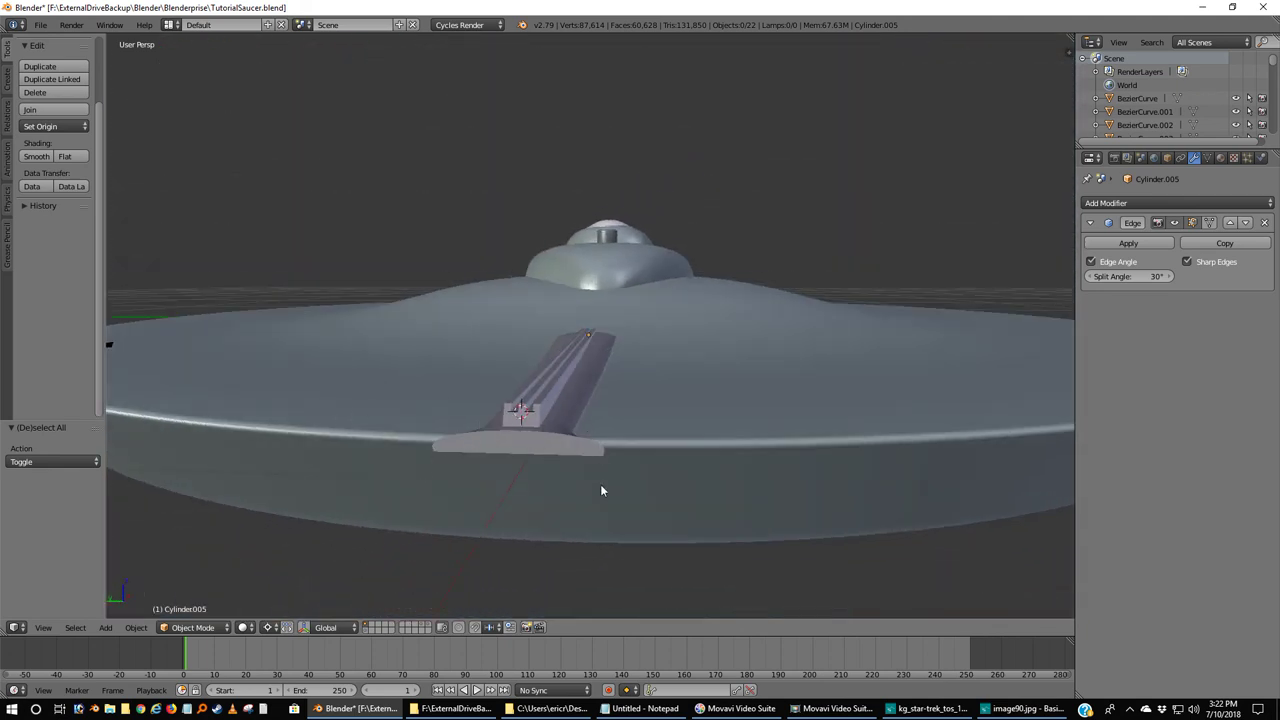
{"action": "scroll", "coordinate": [558, 439], "scroll_direction": "down", "scroll_amount": 5}
{"action": "mouse_move", "coordinate": [597, 460]}
{"action": "middle_mouse_down"}
{"action": "mouse_move", "coordinate": [686, 474]}
{"action": "mouse_move", "coordinate": [603, 494]}
{"action": "mouse_move", "coordinate": [610, 521]}
{"action": "mouse_move", "coordinate": [617, 466]}
{"action": "middle_mouse_up"}
{"action": "scroll", "coordinate": [440, 452], "scroll_direction": "up", "scroll_amount": 4}
{"action": "mouse_move", "coordinate": [440, 452]}
{"action": "middle_mouse_down"}
{"action": "mouse_move", "coordinate": [409, 443]}
{"action": "mouse_move", "coordinate": [427, 446]}
{"action": "middle_mouse_up"}
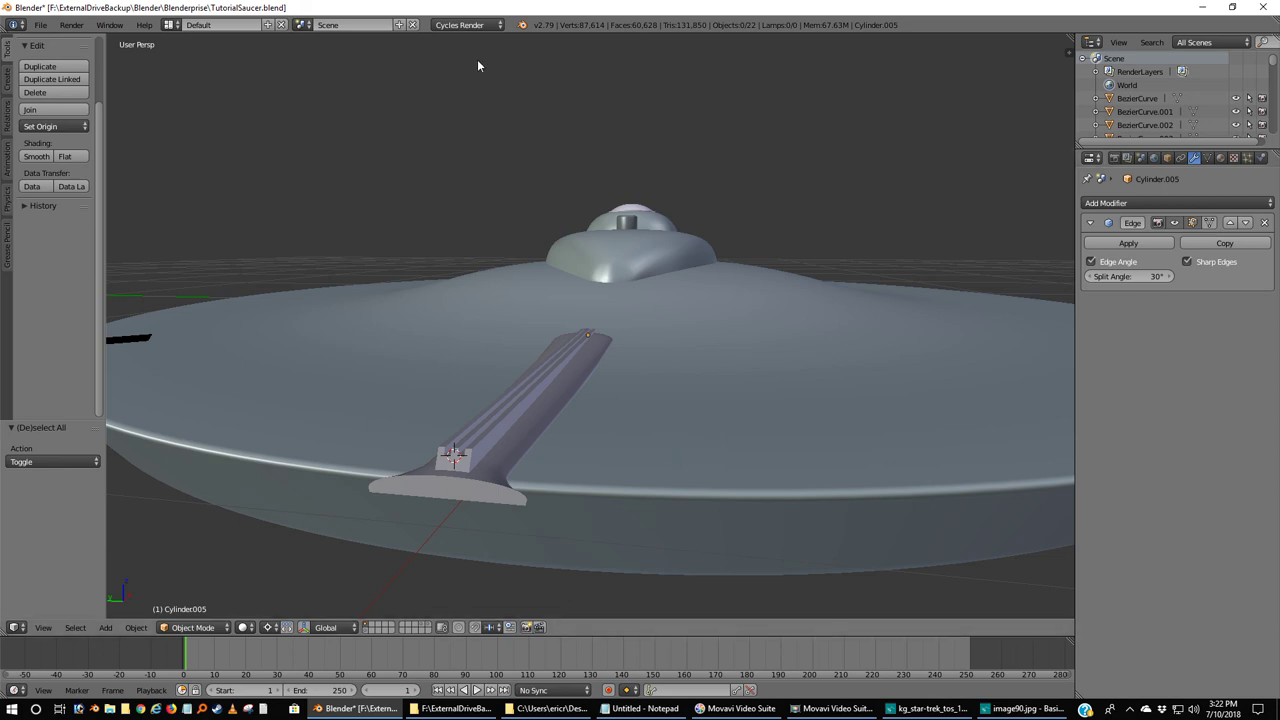
Save the TutorialSaucer.blend file.
{"action": "left_click", "coordinate": [41, 25]}
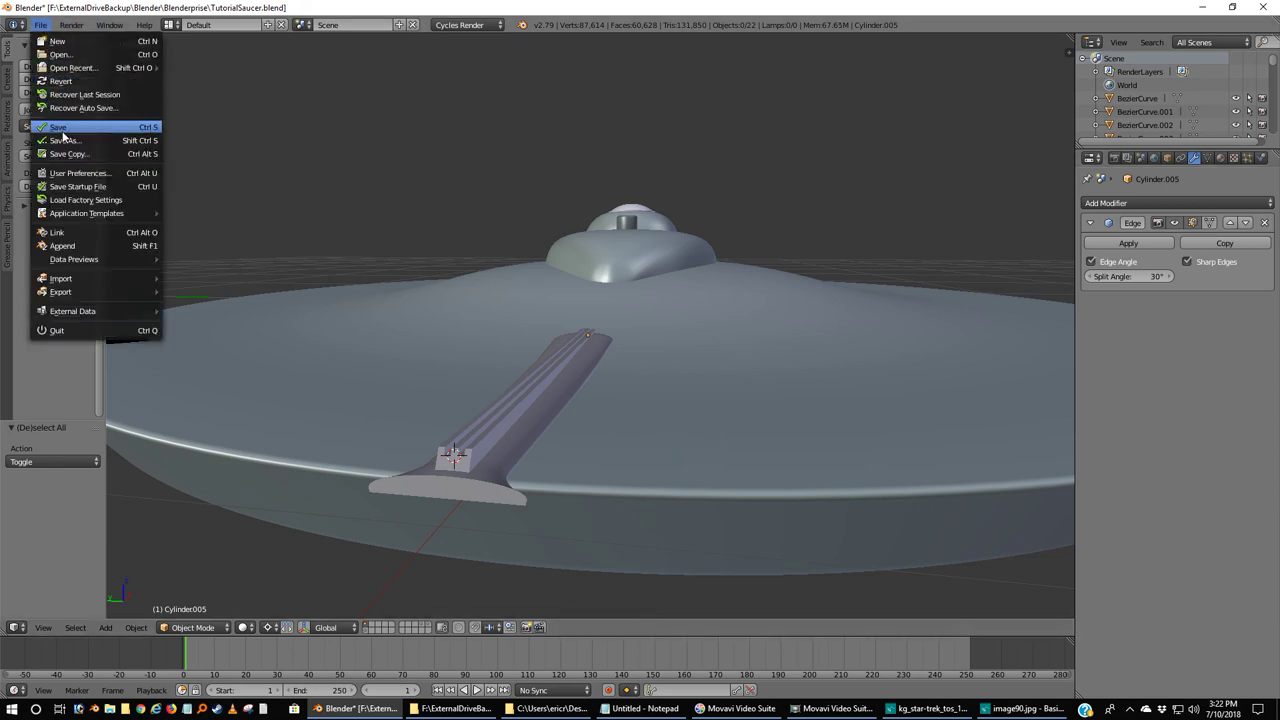
{"action": "key", "text": "ctrl+s"}
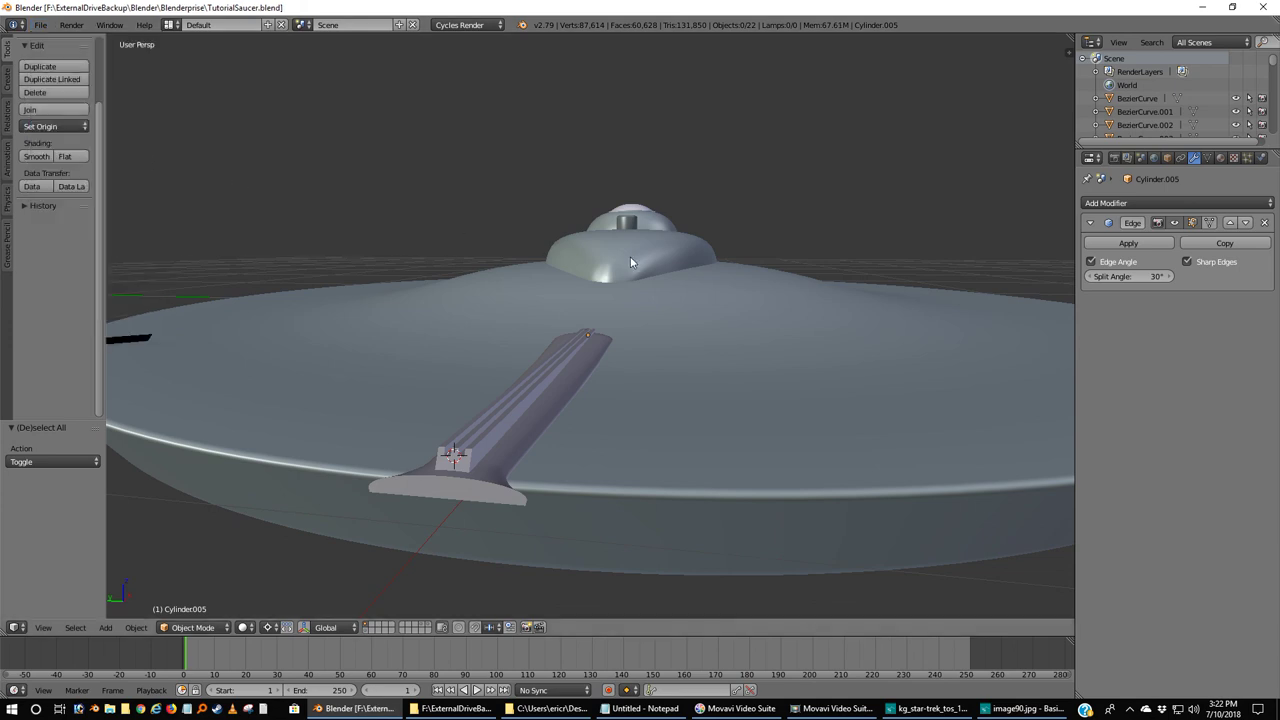